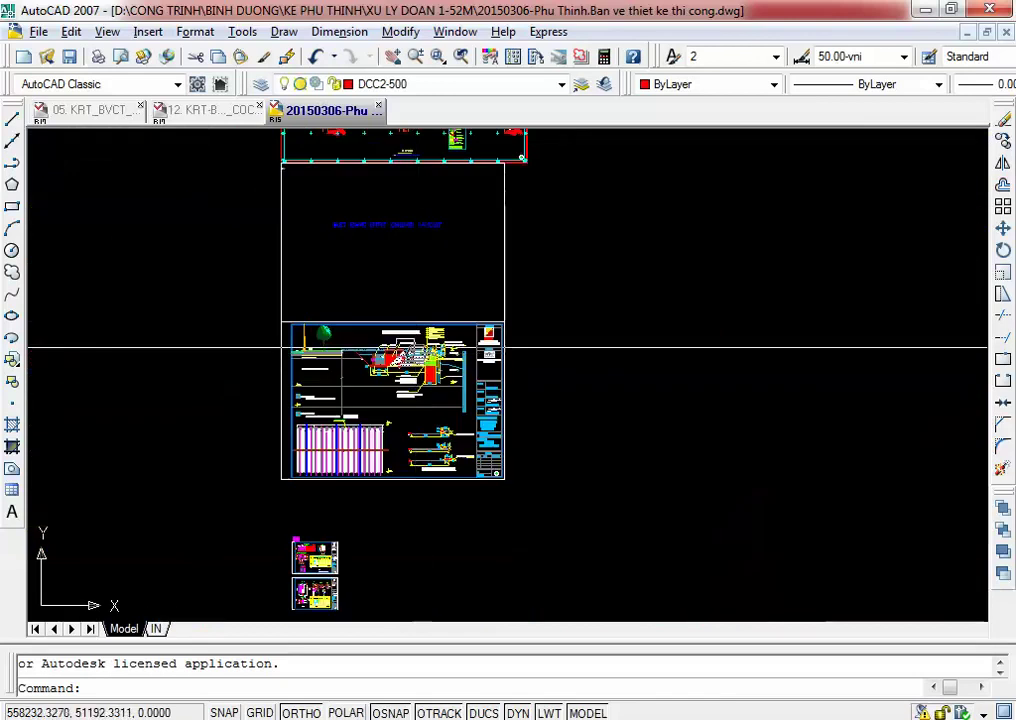
Step: Switch to the 05. KRT_BVCT cross-section drawing, passing through the 12. KRT-B pile drawing
click(205, 110)
scroll(193, 195, down, 2)
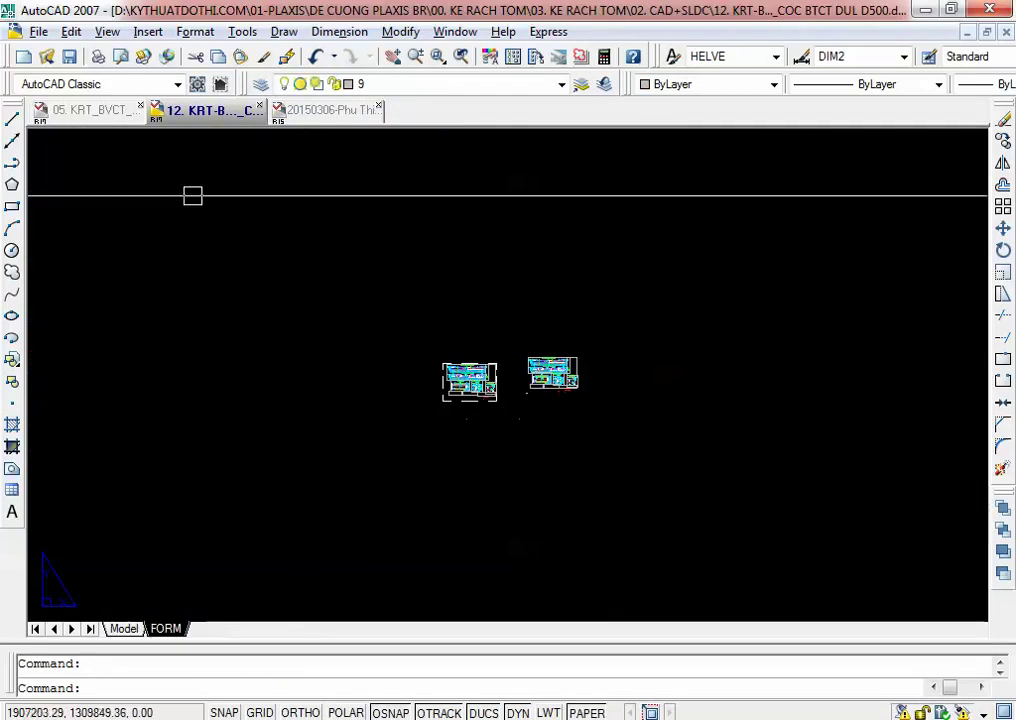
click(95, 110)
scroll(858, 272, down, 2)
middle_drag(858, 272, 920, 148)
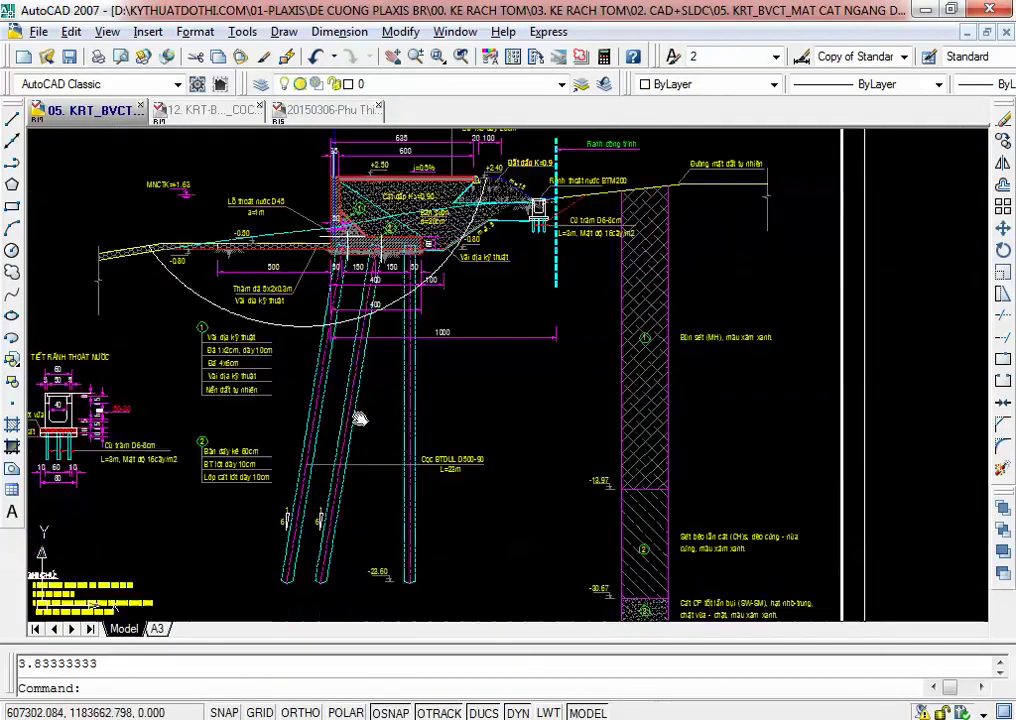
Step: Examine the pile layout plan around the "Bản sườn" label, including the rib and pile spacing dimensions
scroll(478, 250, up, 6)
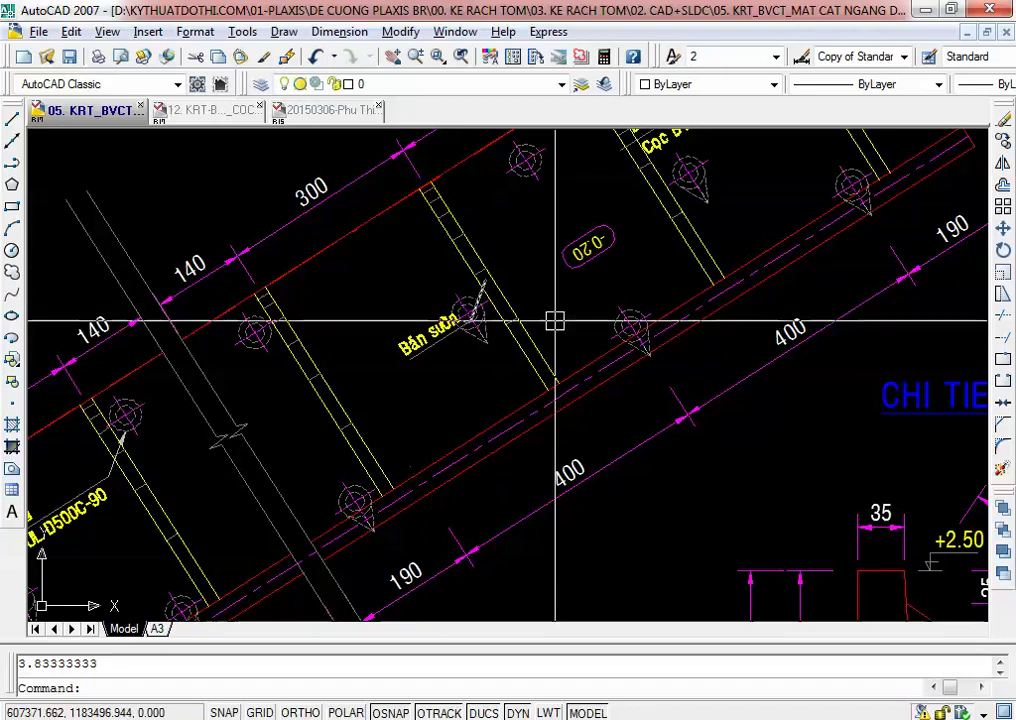
scroll(551, 374, up, 2)
mouse_move(488, 447)
middle_down()
mouse_move(479, 465)
mouse_move(644, 284)
mouse_move(580, 425)
mouse_move(522, 422)
middle_up()
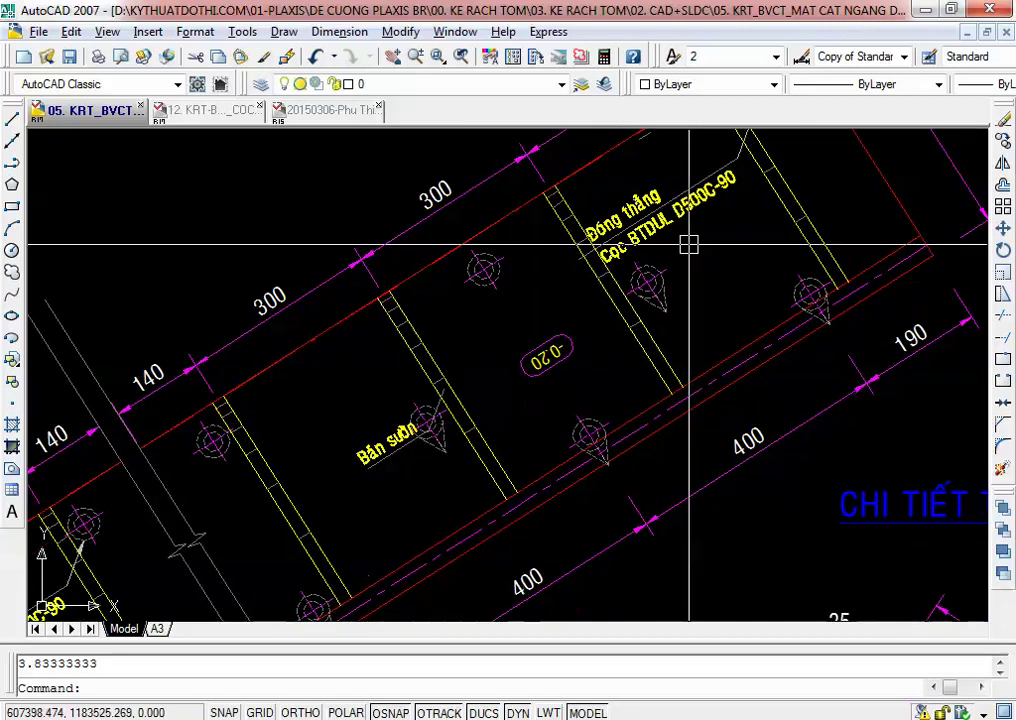
mouse_move(689, 244)
middle_down()
mouse_move(708, 340)
mouse_move(825, 231)
middle_up()
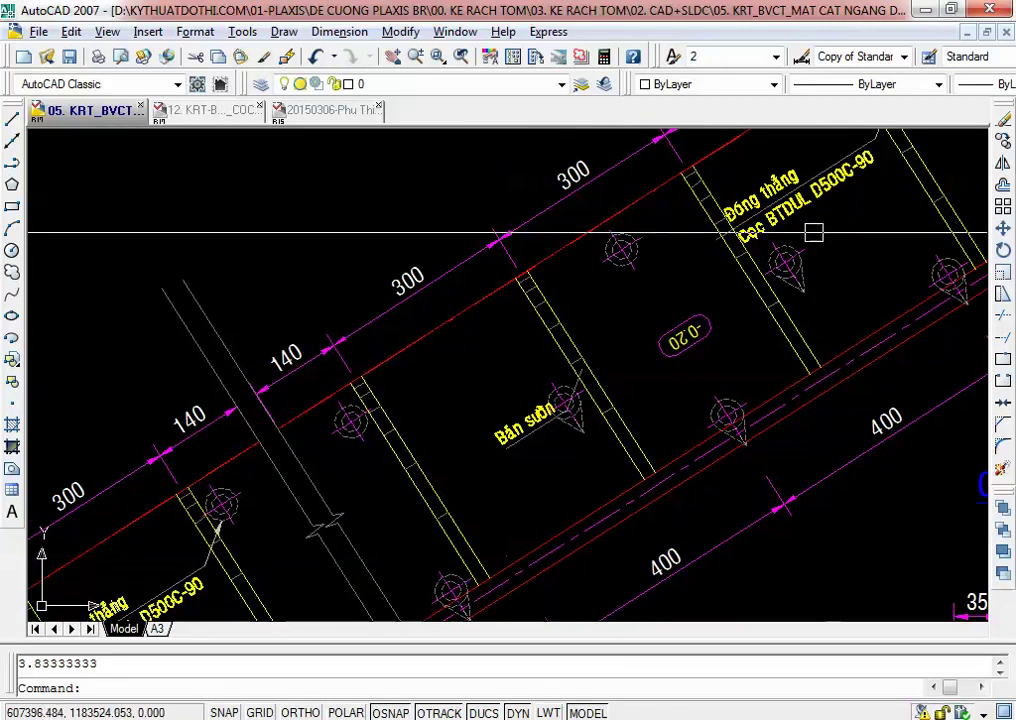
middle_drag(625, 352, 640, 315)
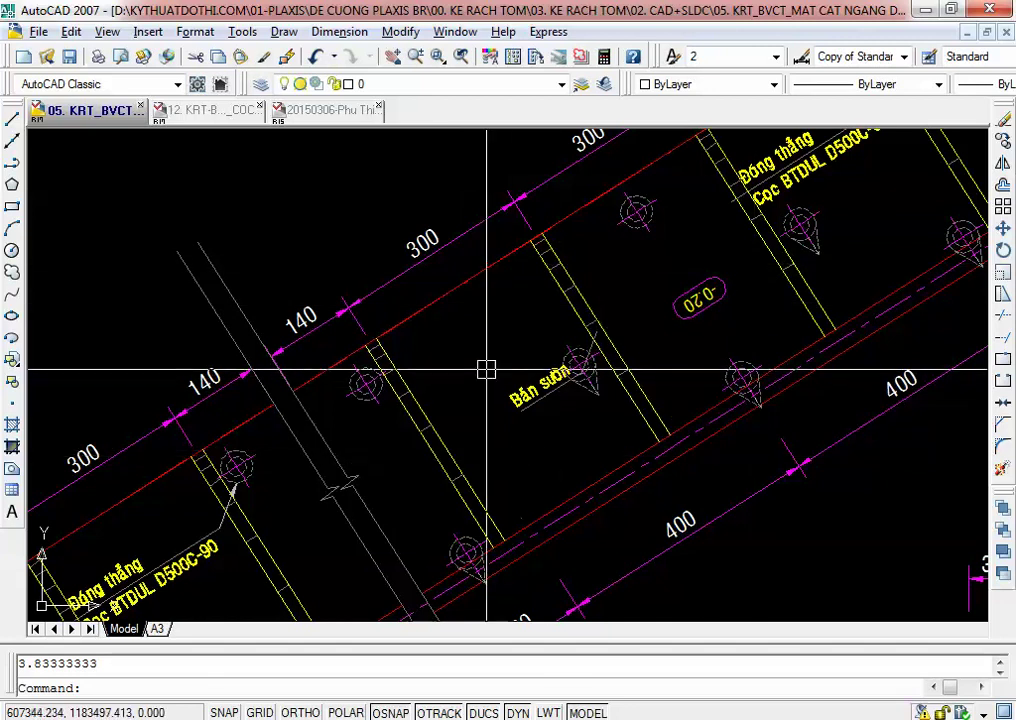
middle_drag(486, 370, 489, 435)
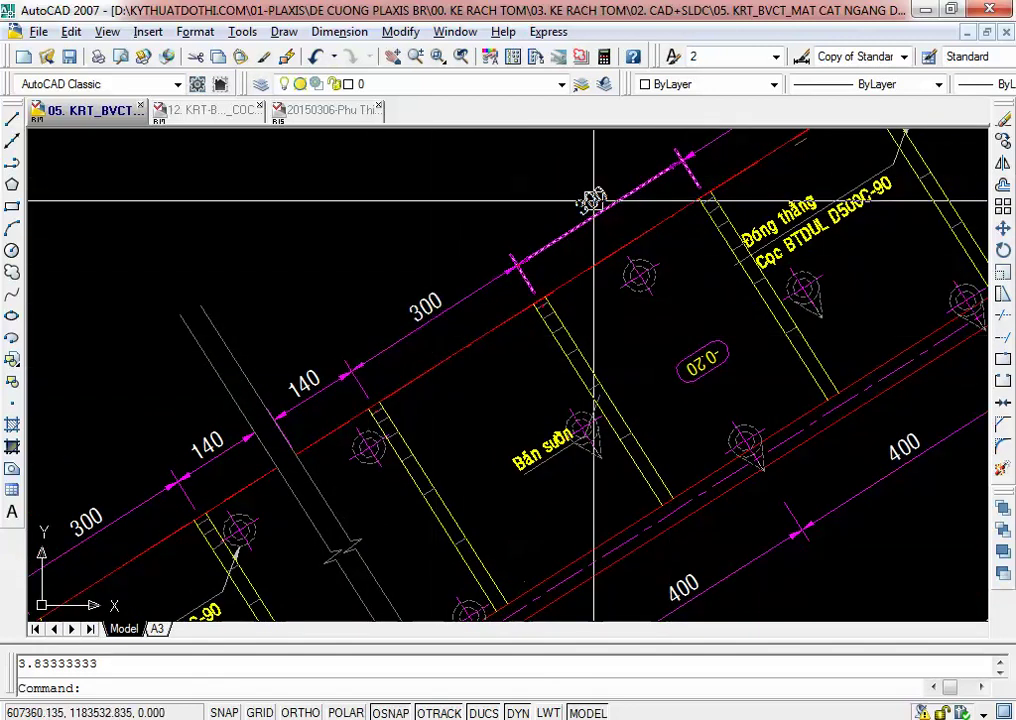
middle_drag(514, 388, 466, 296)
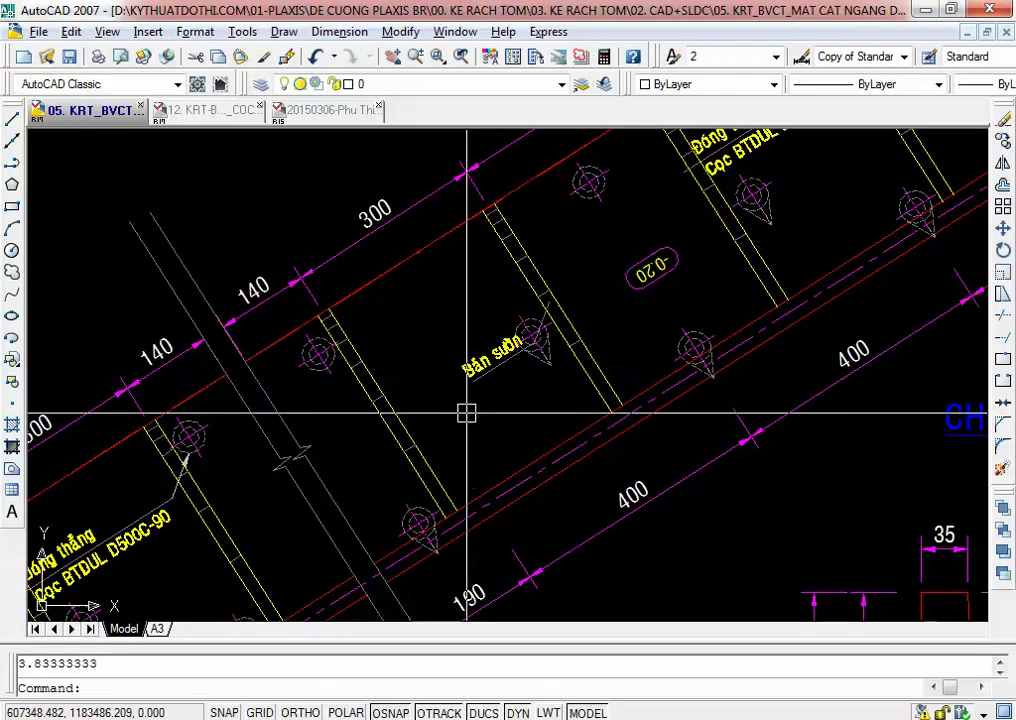
text(d)
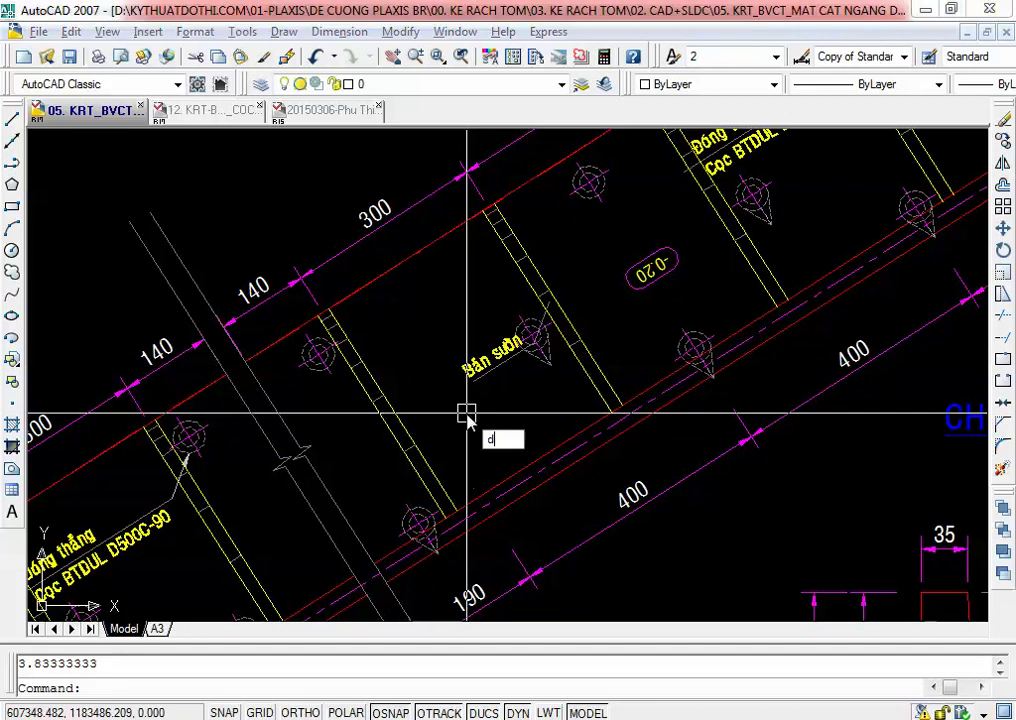
text(li)
key(Return)
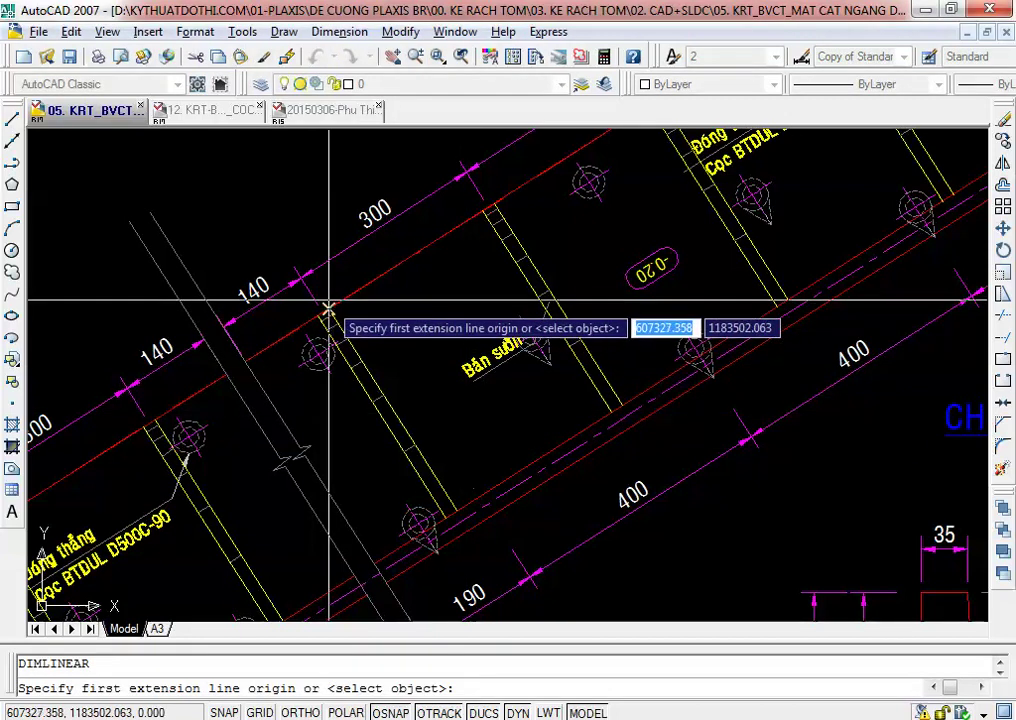
key(Escape)
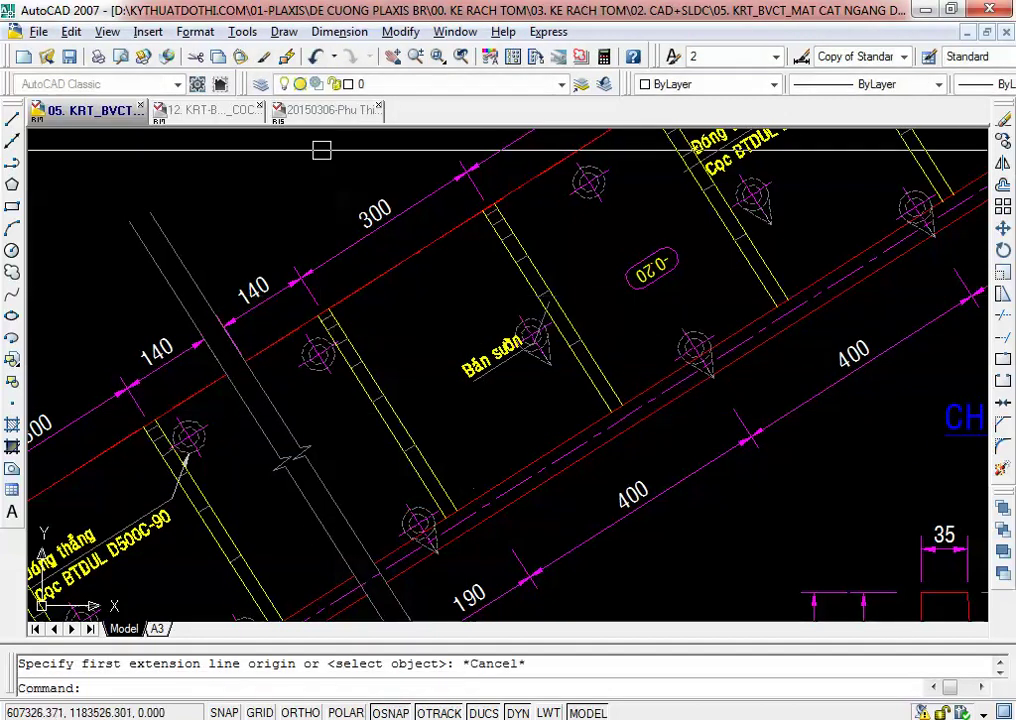
Step: Try to add an aligned dimension from the 300 dimension's extension line to the pile beside the "Bản sườn" label, reviewing the object snap modes
click(338, 32)
click(352, 104)
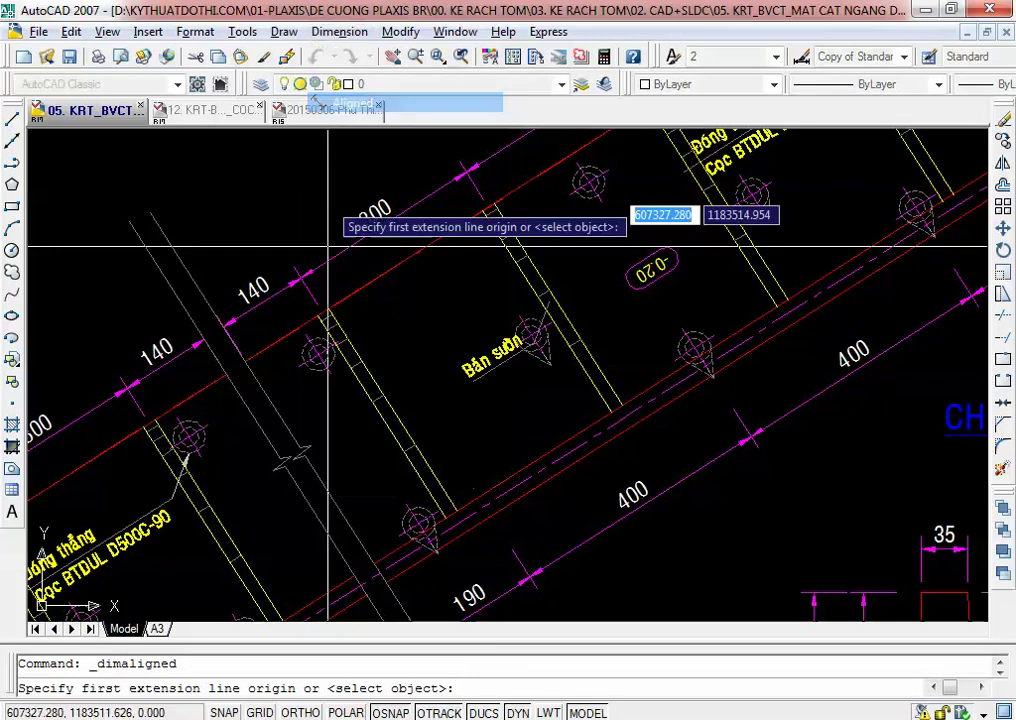
click(317, 305)
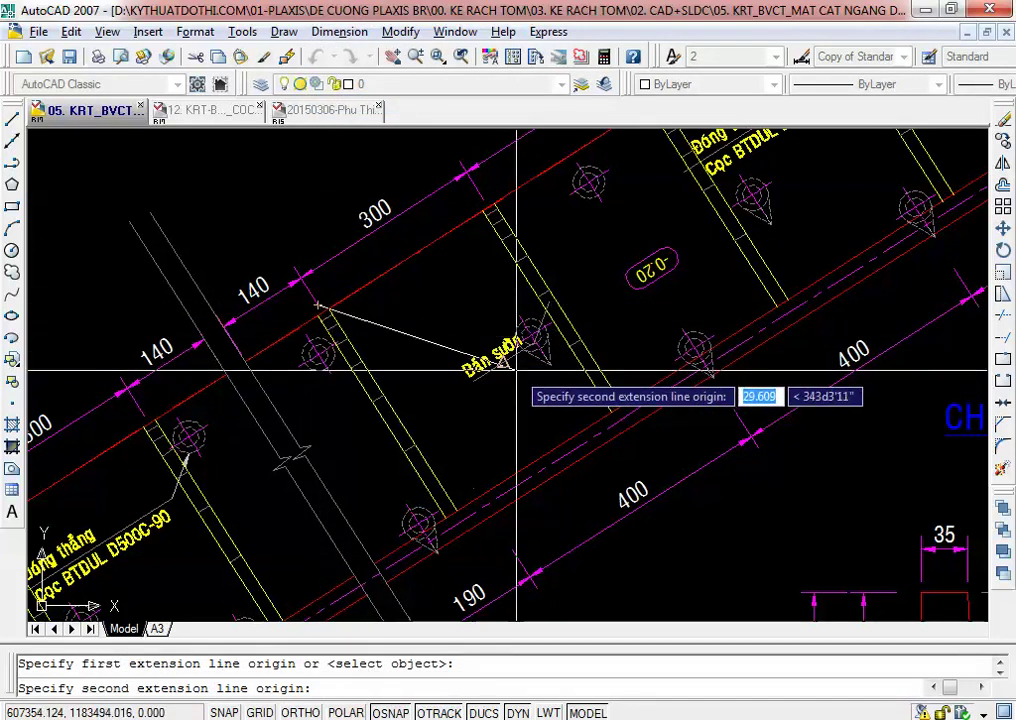
scroll(519, 368, up, 5)
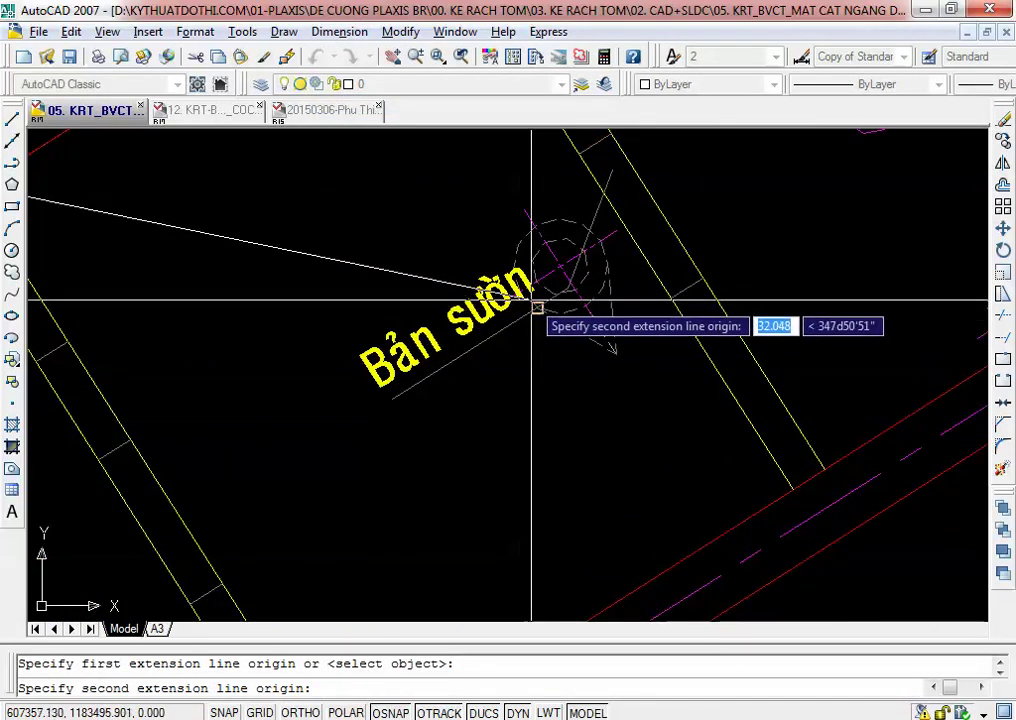
shift+right_click(603, 238)
click(660, 645)
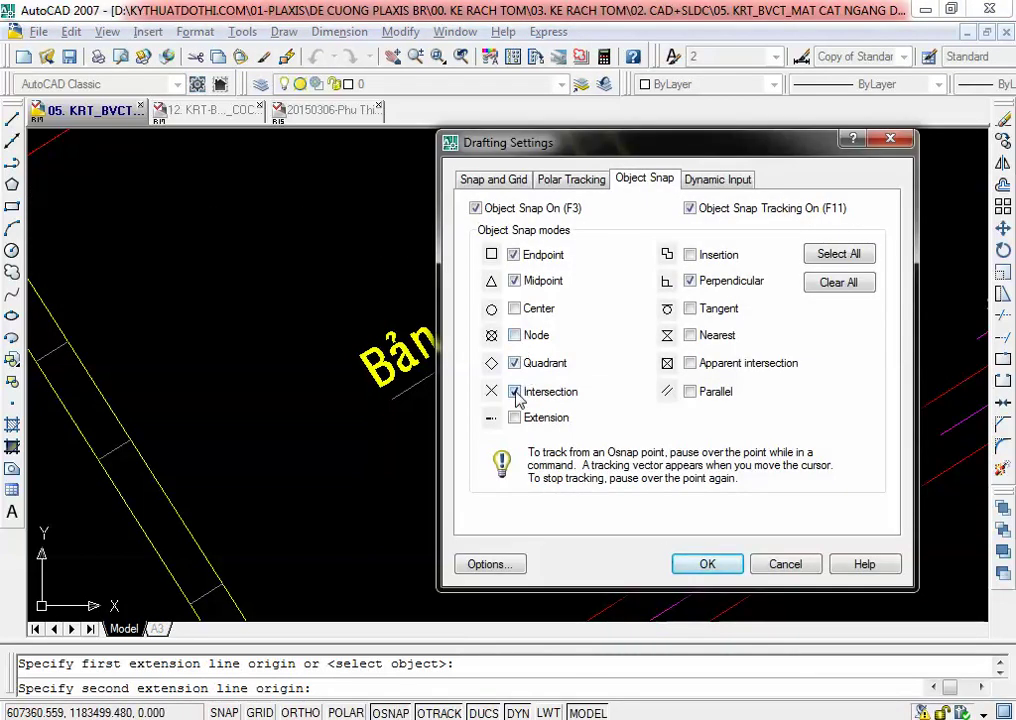
click(706, 566)
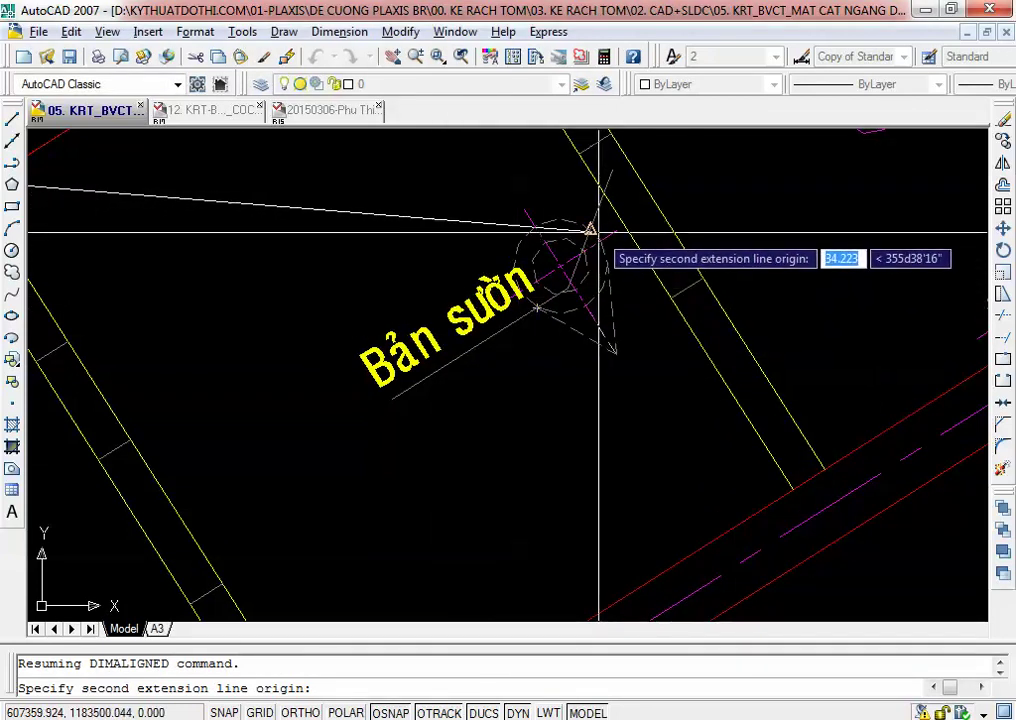
scroll(601, 243, up, 4)
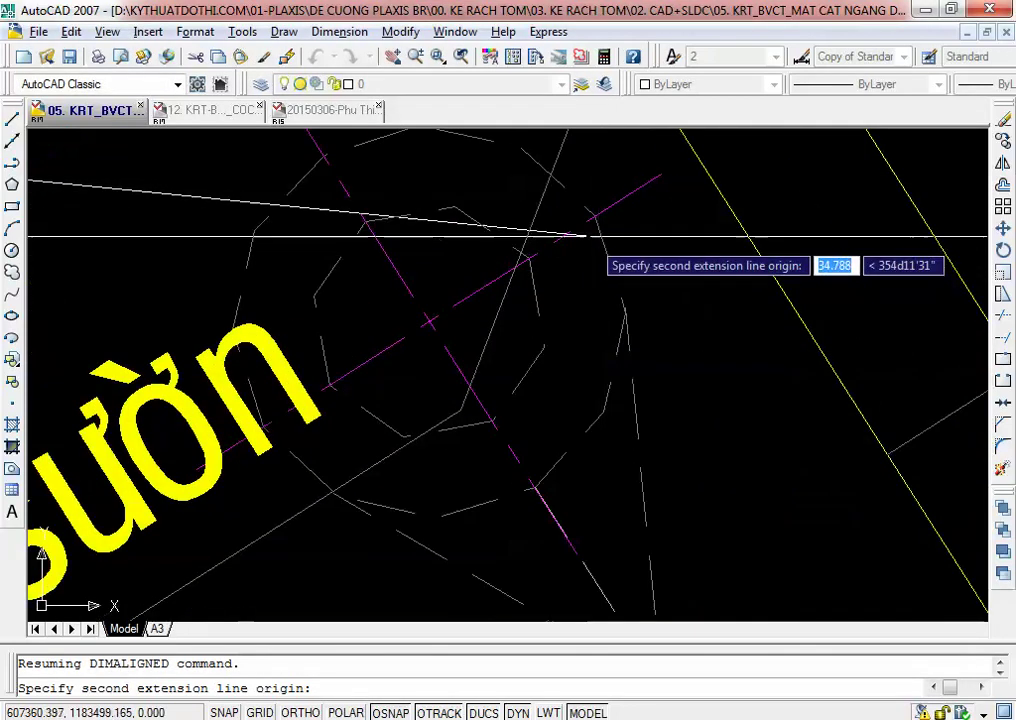
key(Escape)
key(Escape)
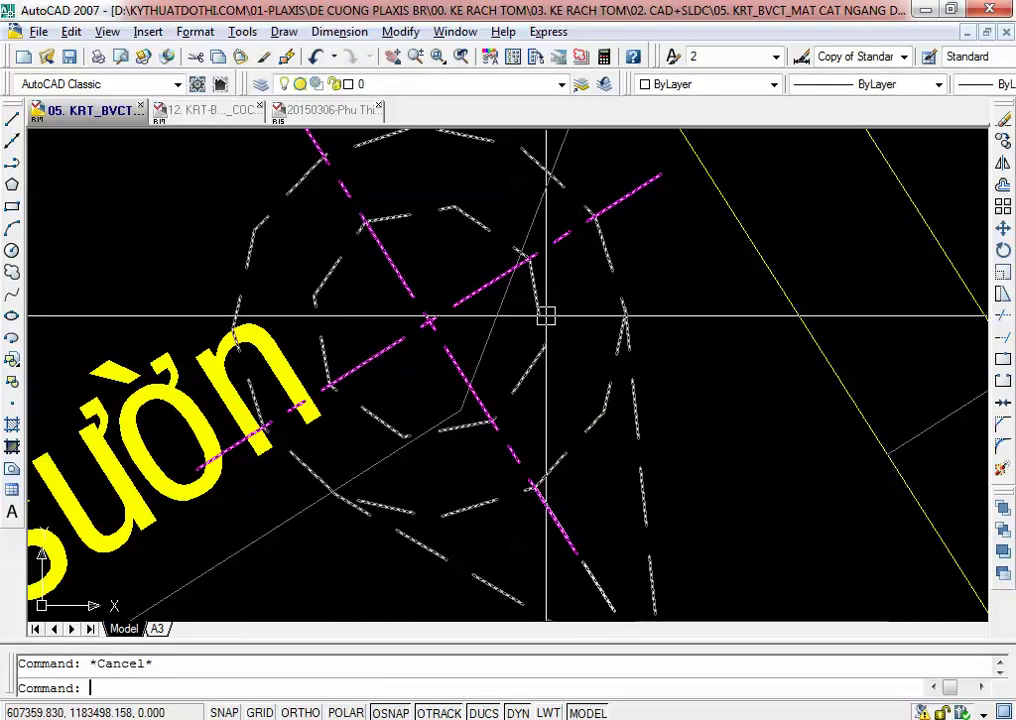
Step: Regenerate the drawing display and clear the selection of the pile symbol beside the "Bản sườn" label
text(re)
key(Return)
click(541, 301)
scroll(560, 322, down, 7)
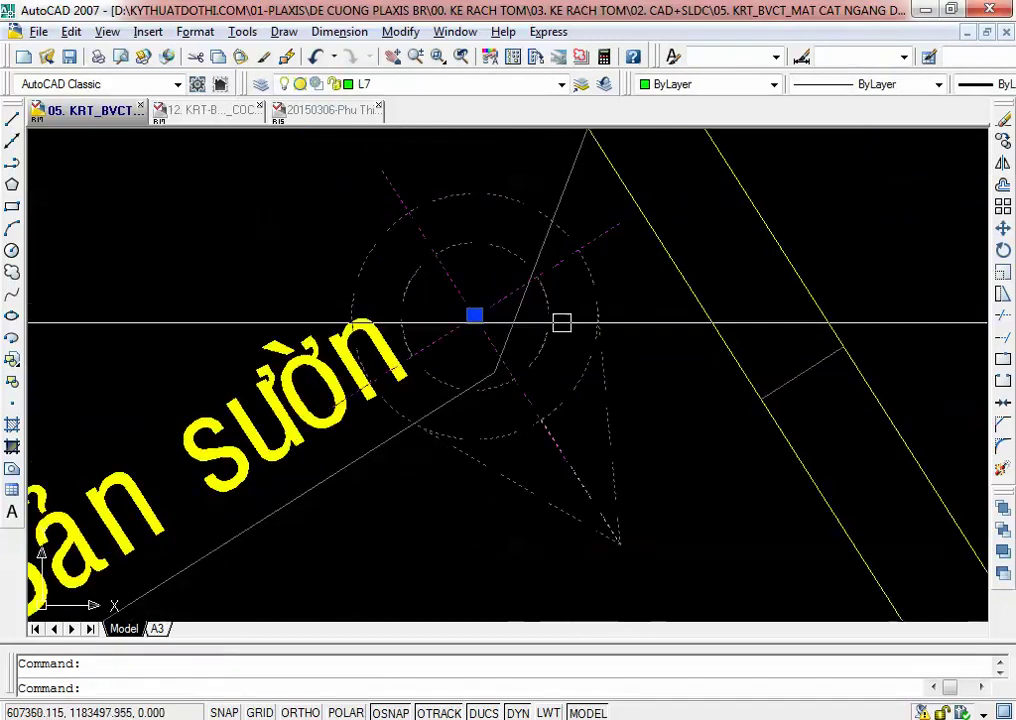
key(Escape)
scroll(581, 310, up, 5)
click(580, 311)
key(Escape)
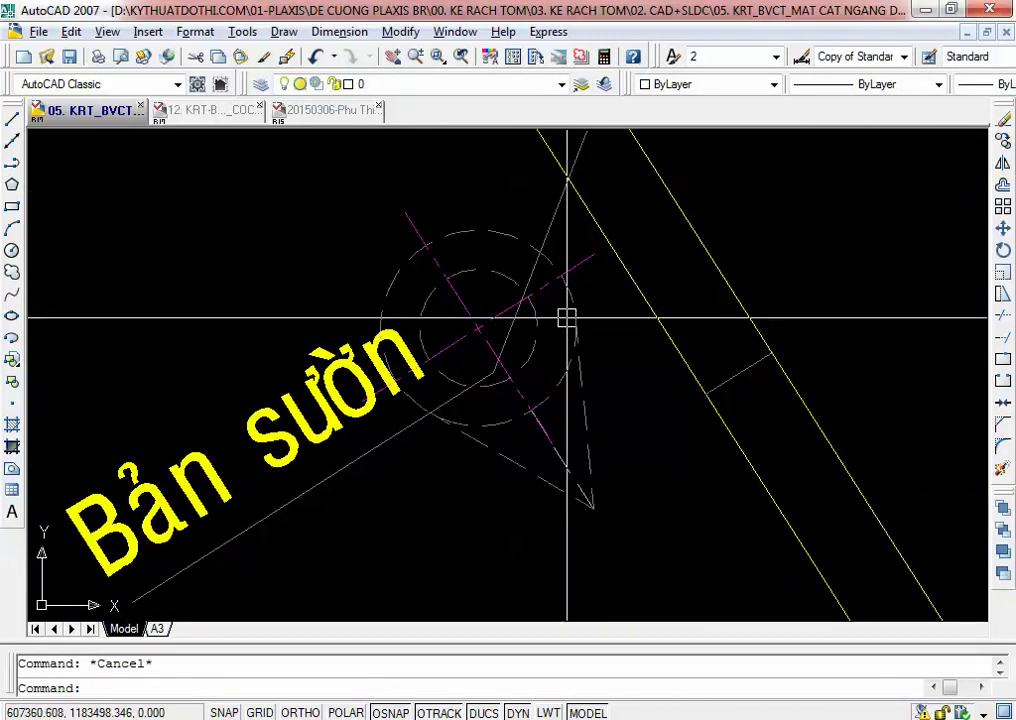
Step: Retry the aligned dimension to the pile beside "Bản sườn", checking that the Quadrant and Intersection snaps are on
click(340, 32)
click(352, 103)
scroll(478, 295, up, 6)
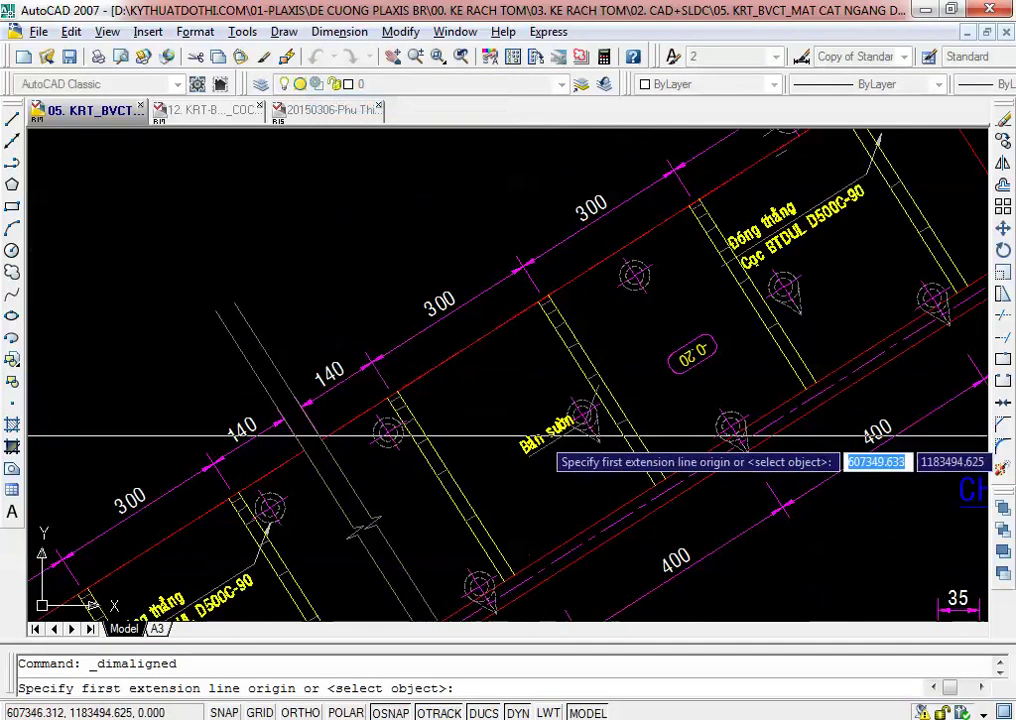
click(418, 355)
scroll(750, 432, up, 8)
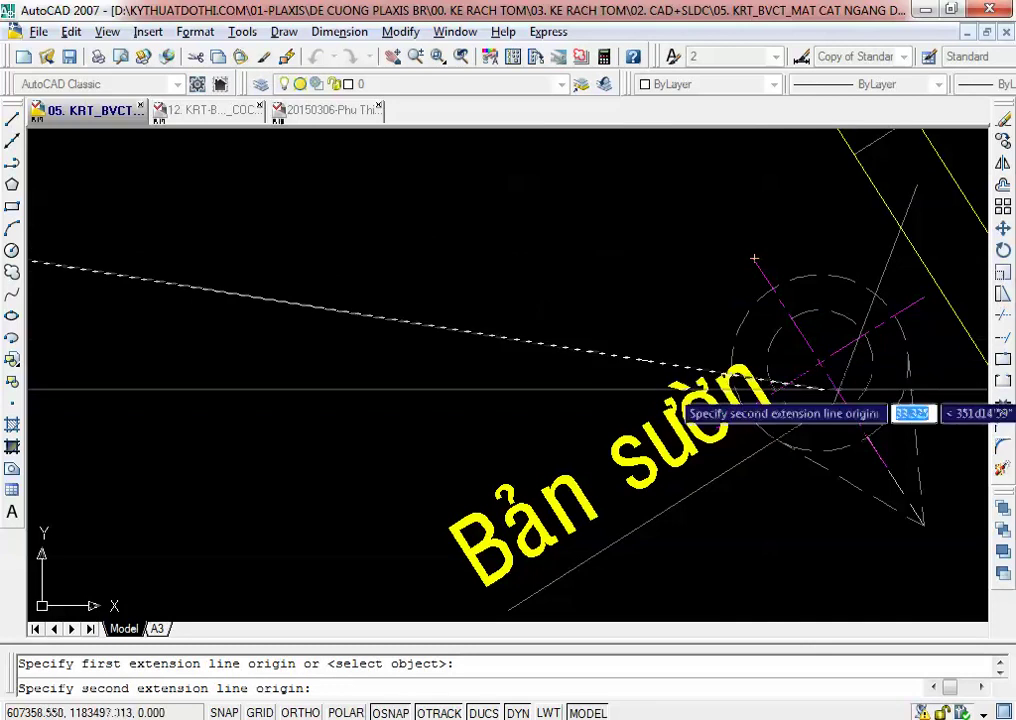
shift+right_click(896, 317)
click(866, 710)
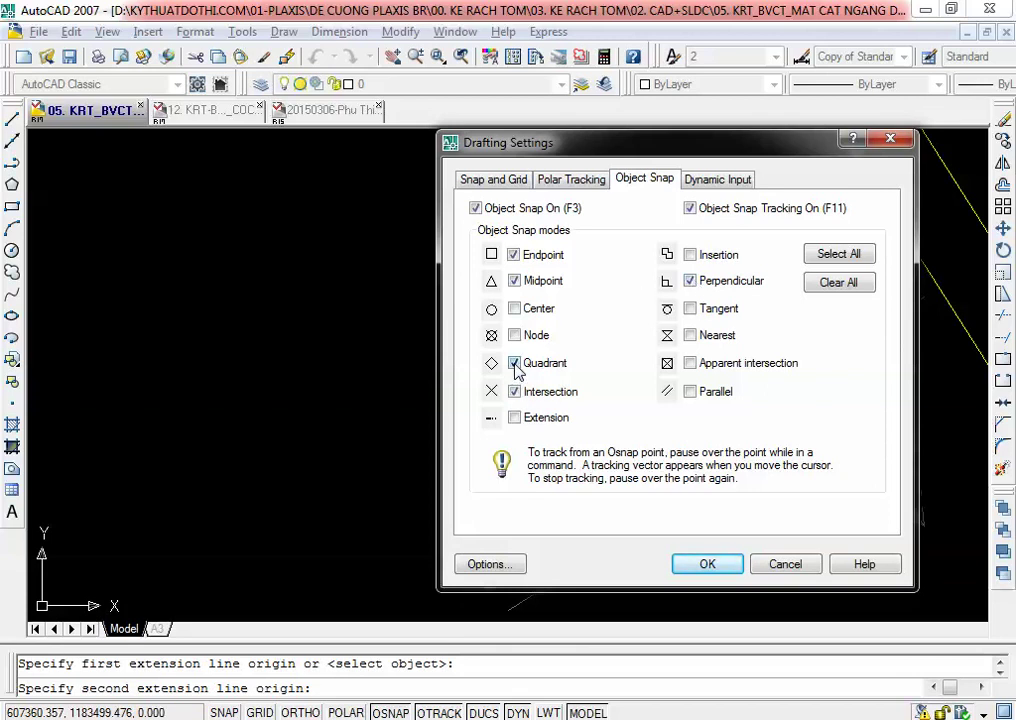
click(700, 566)
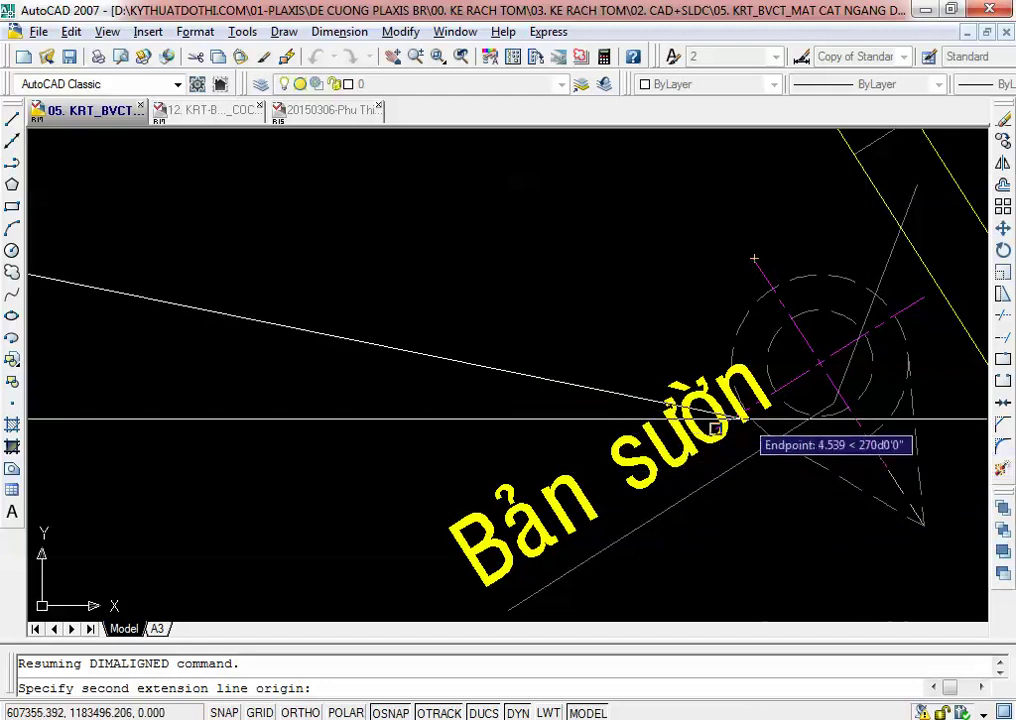
scroll(762, 328, up, 2)
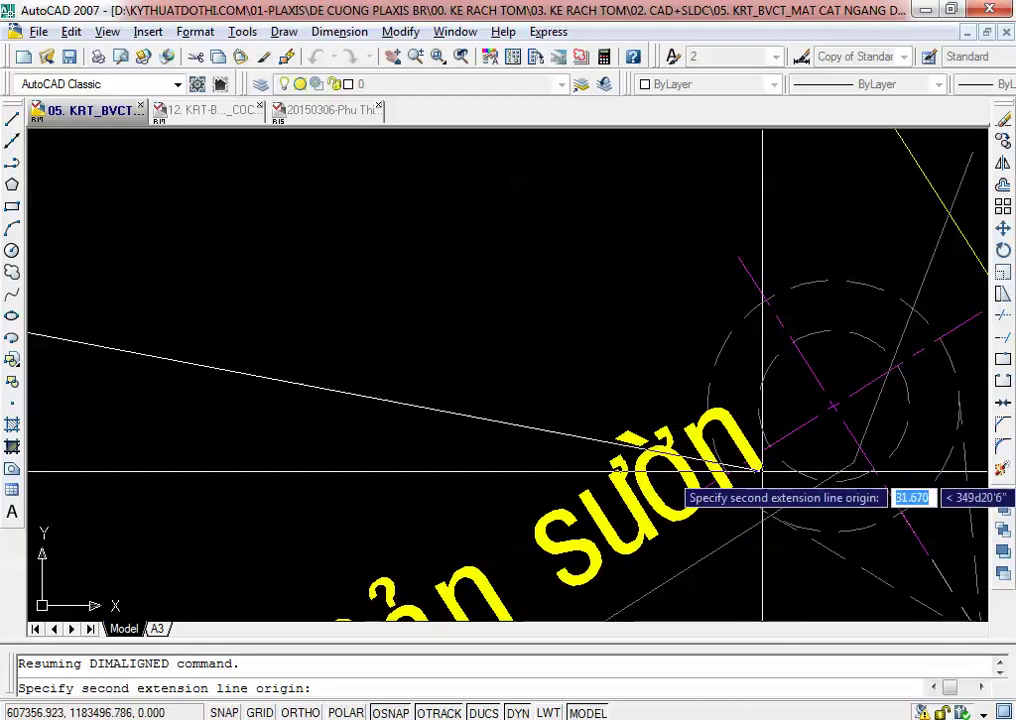
key(Escape)
text(l)
key(Return)
scroll(710, 330, up, 3)
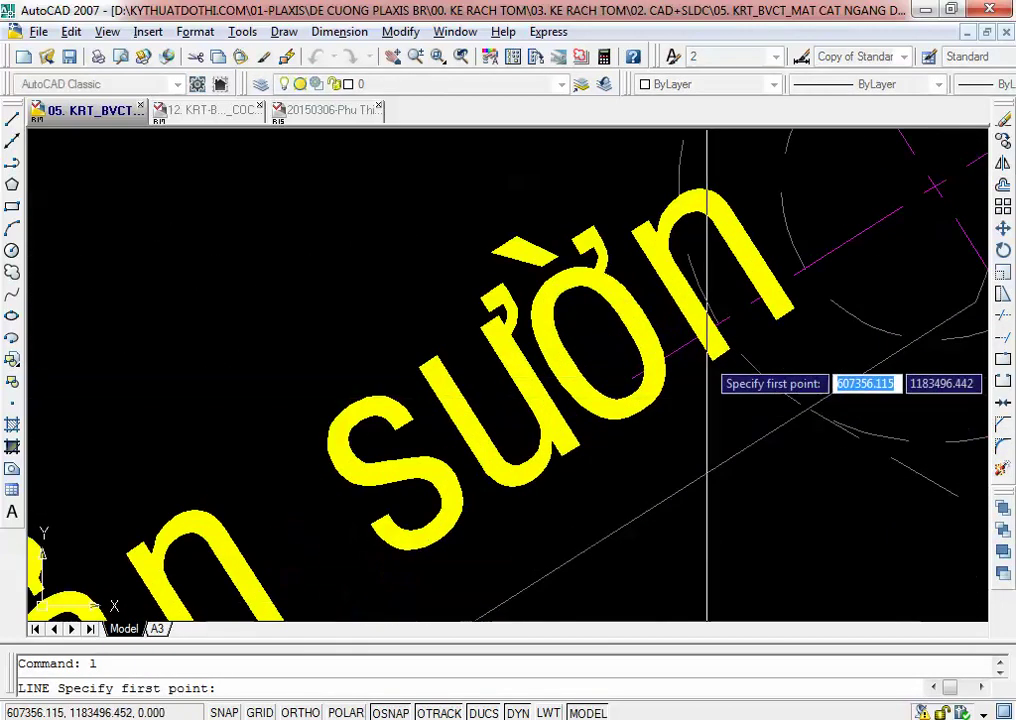
scroll(632, 377, down, 5)
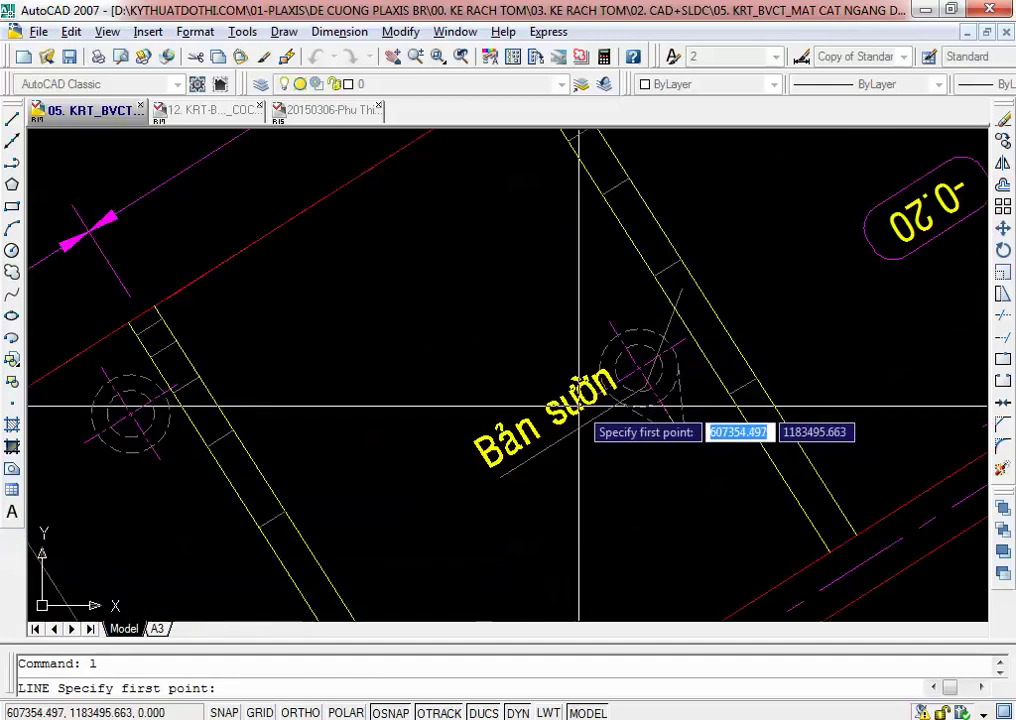
scroll(600, 385, up, 3)
key(Escape)
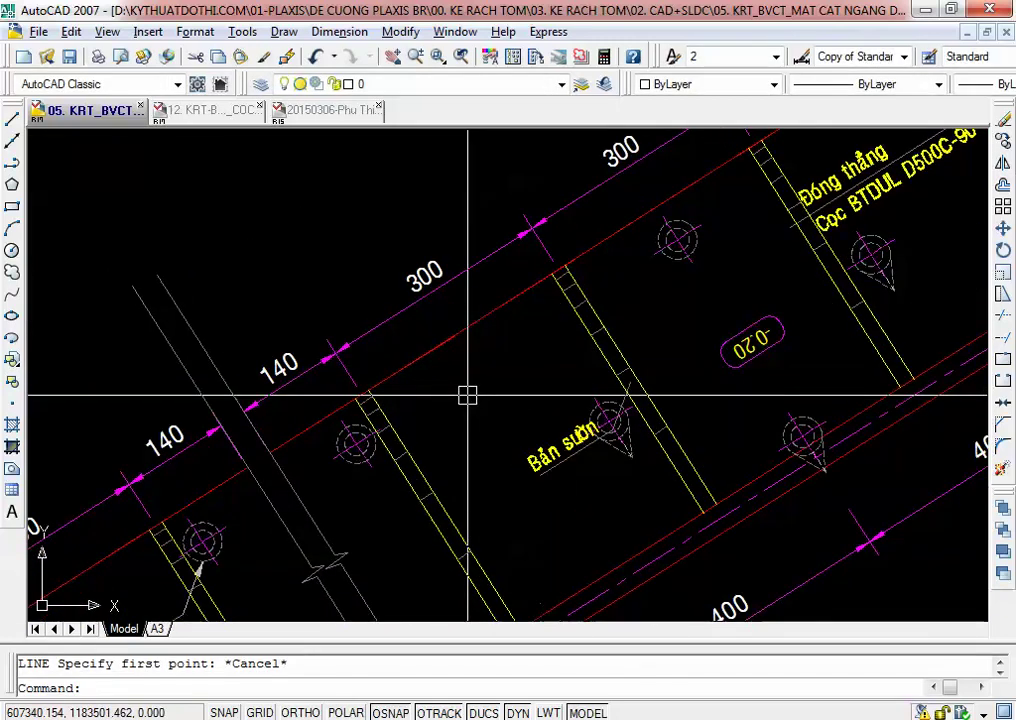
Step: Try to add a linear dimension from the 300 dimension's extension line to the pile beside the "Bản sườn" label
text(dli)
key(Return)
click(355, 384)
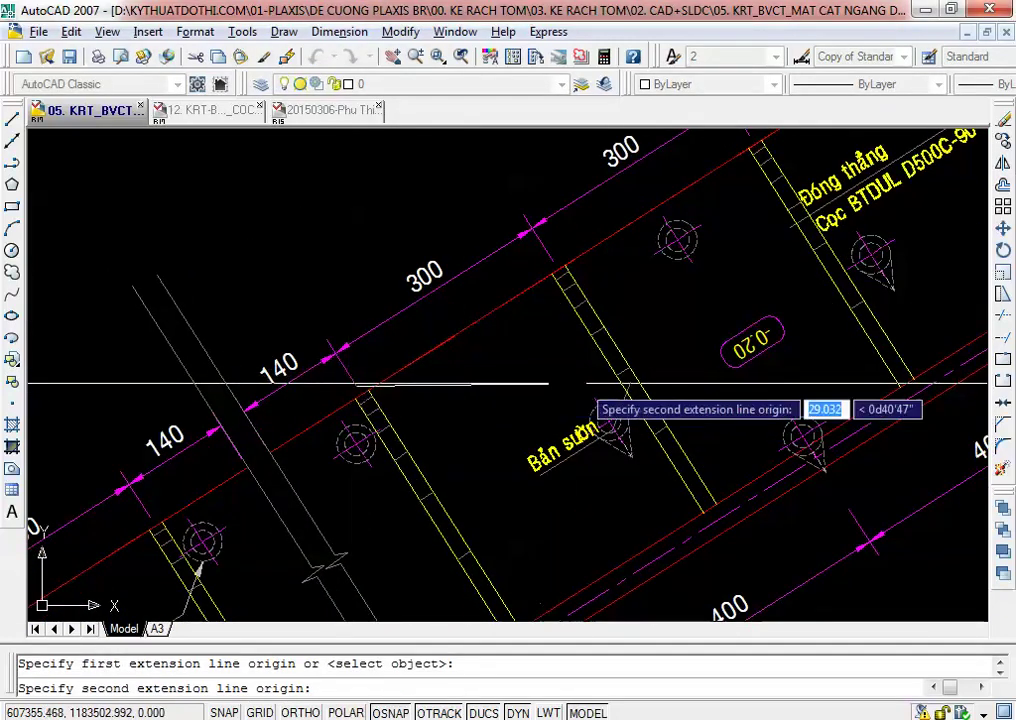
scroll(567, 384, up, 2)
click(567, 393)
scroll(420, 350, up, 3)
middle_drag(420, 350, 477, 335)
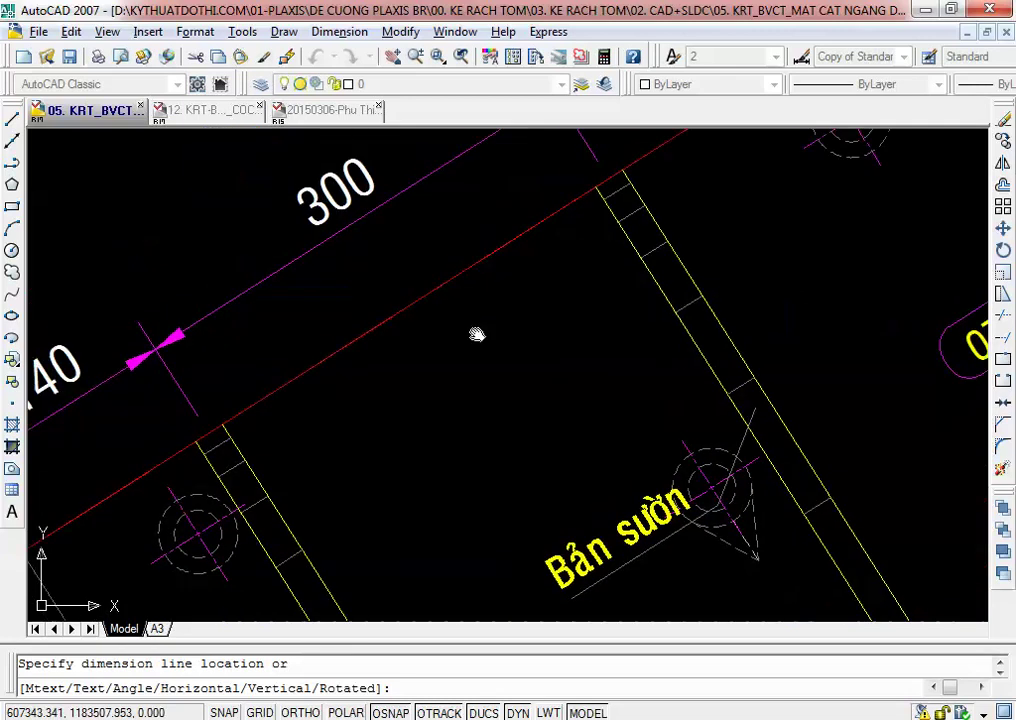
key(Escape)
click(339, 31)
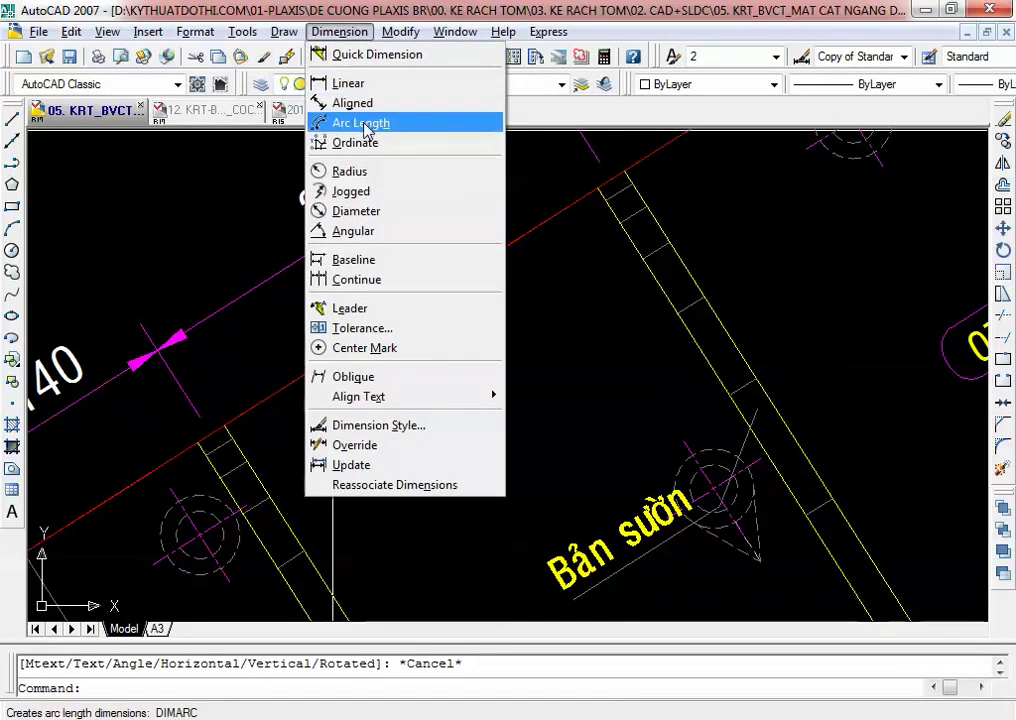
click(352, 103)
click(199, 416)
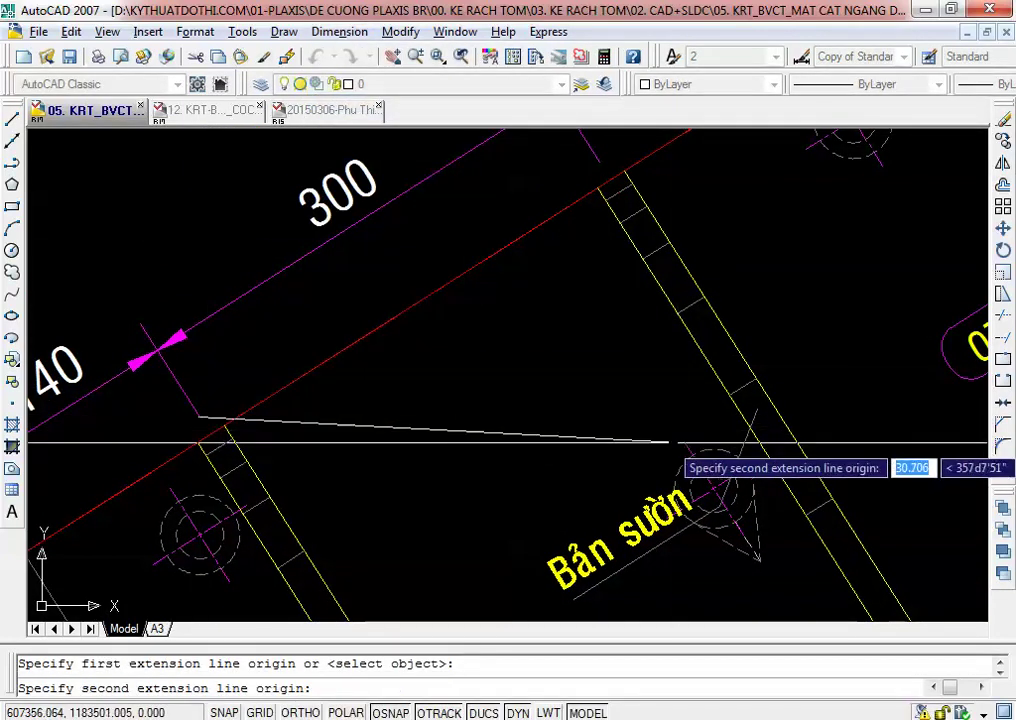
click(668, 441)
key(Escape)
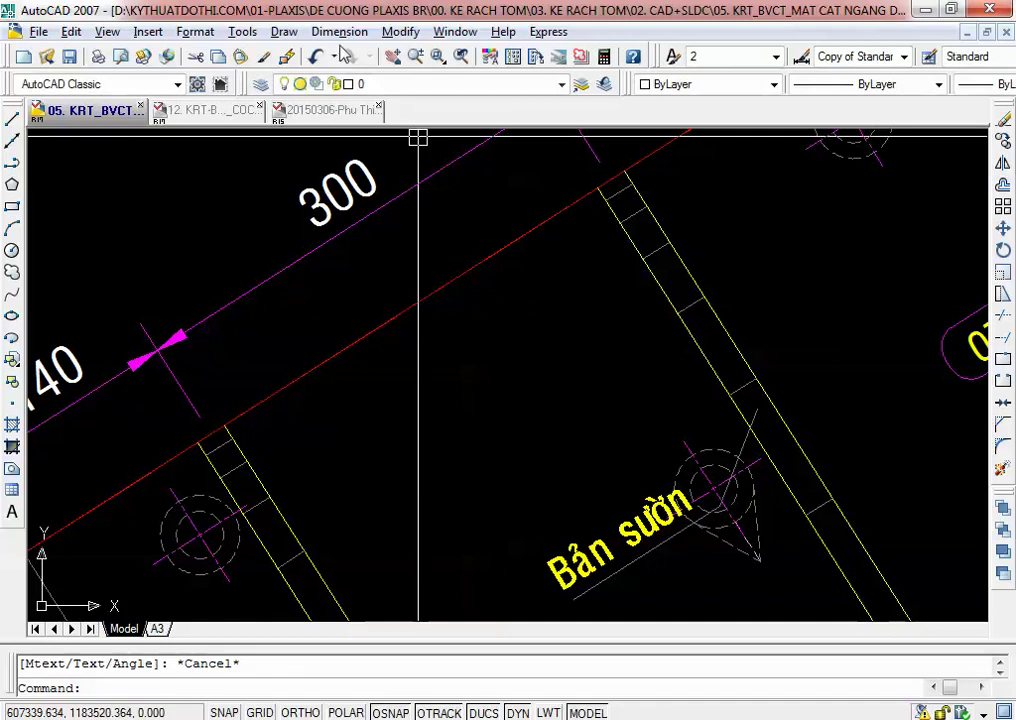
click(339, 31)
click(352, 101)
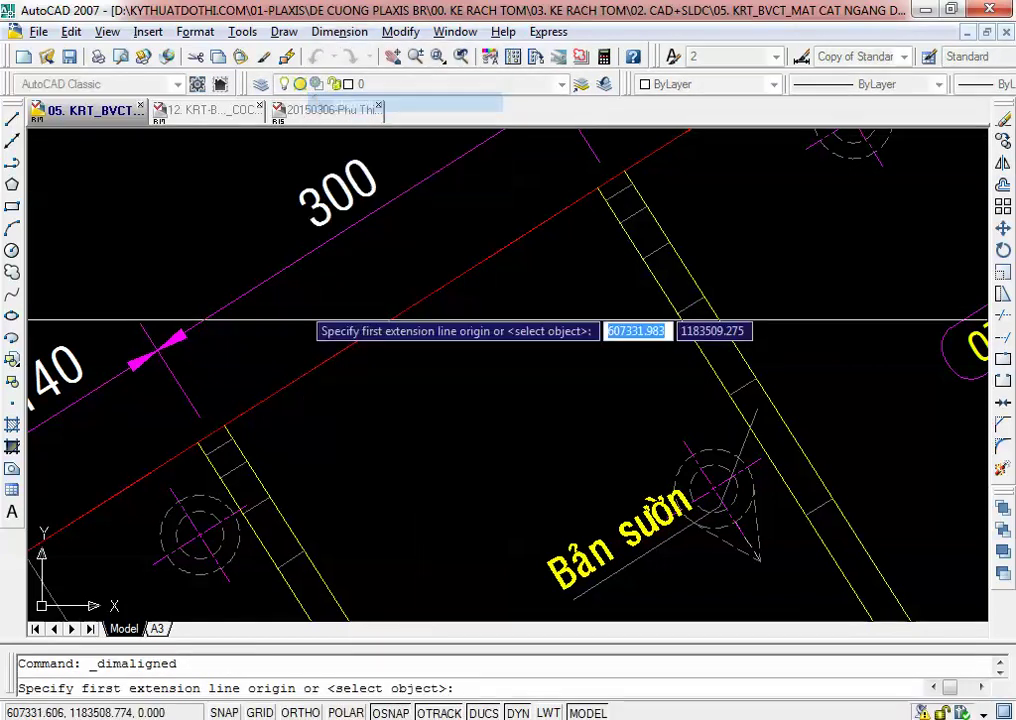
click(200, 416)
click(684, 441)
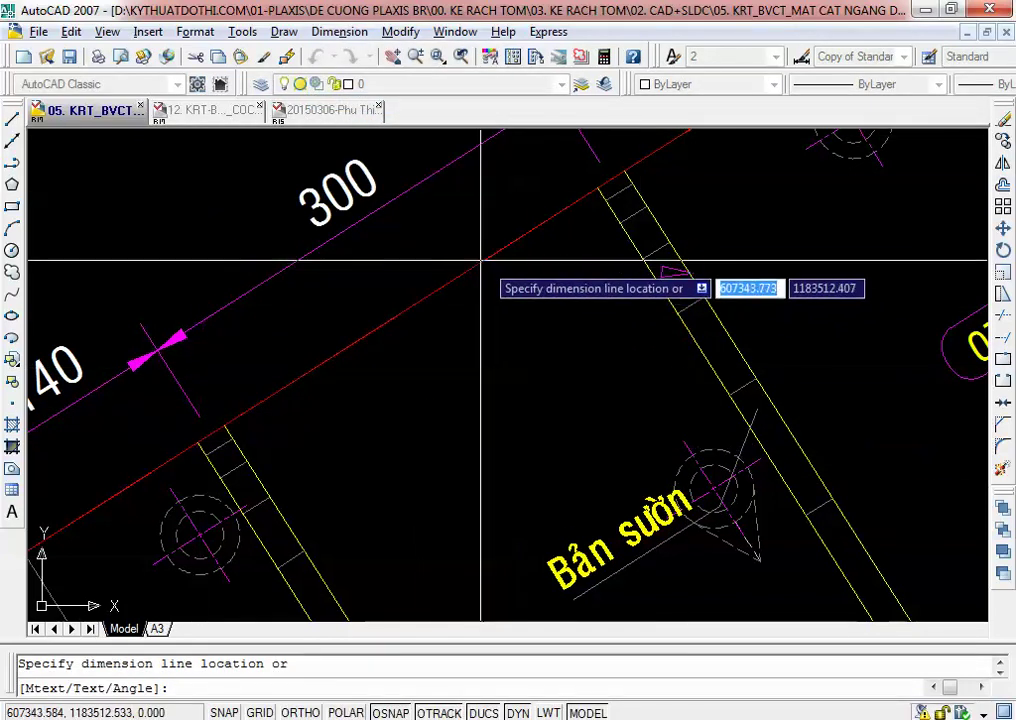
key(Escape)
Step: Add an aligned dimension from the centreline of the pile beside the "Bản sườn" label to the near edge of the opposite rib
mouse_move(478, 414)
middle_down()
mouse_move(483, 483)
mouse_move(472, 429)
middle_up()
key(Return)
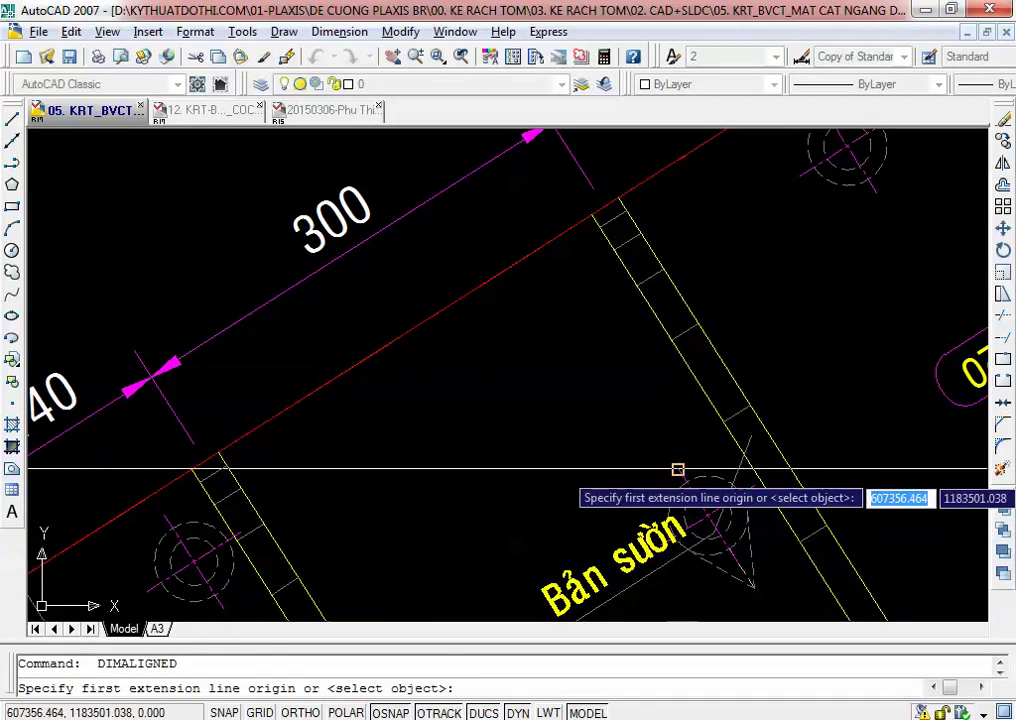
click(676, 471)
middle_drag(315, 588, 287, 438)
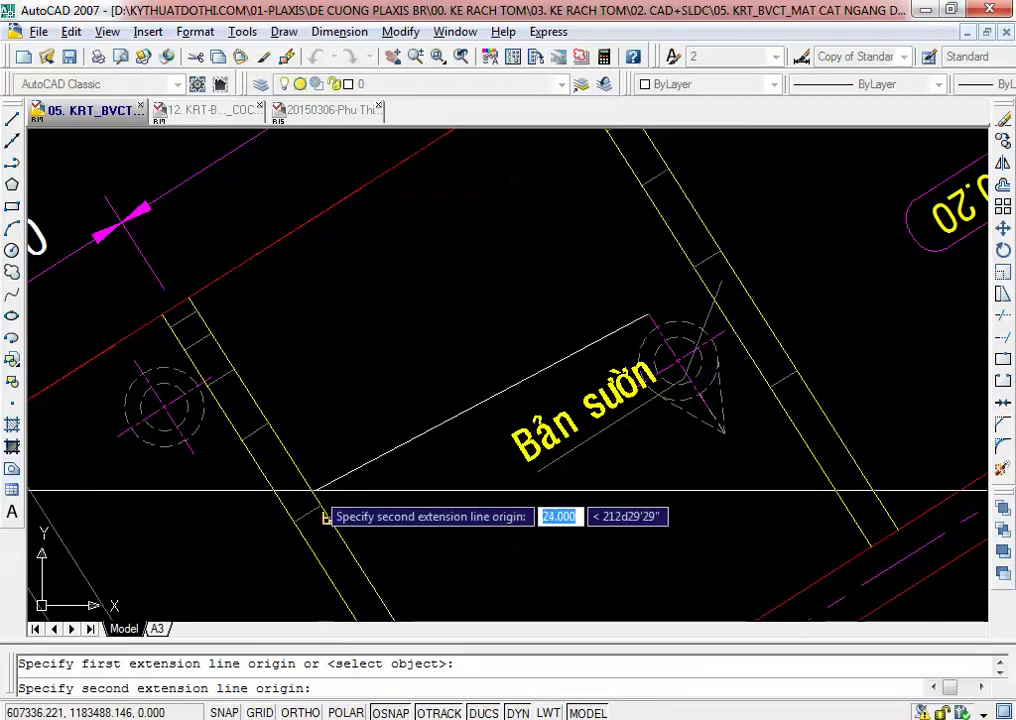
click(332, 517)
click(333, 413)
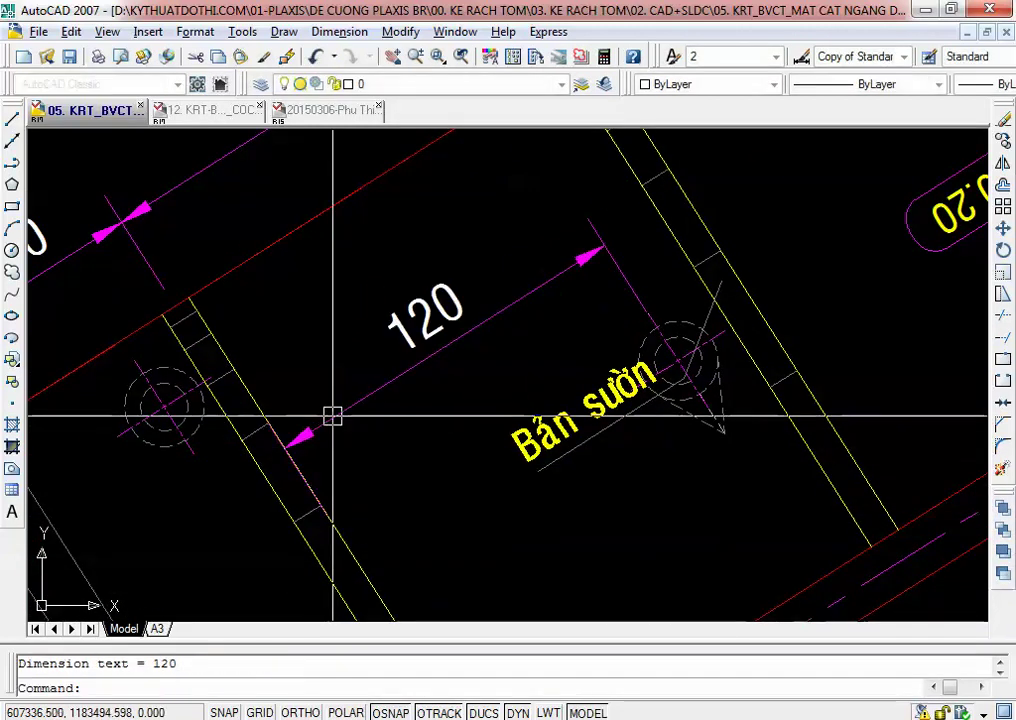
Step: Match the properties of the 300 dimension onto the aligned dimension beside the "Bản sườn" label
mouse_move(513, 344)
middle_down()
mouse_move(463, 504)
mouse_move(513, 435)
middle_up()
text(ma)
key(Return)
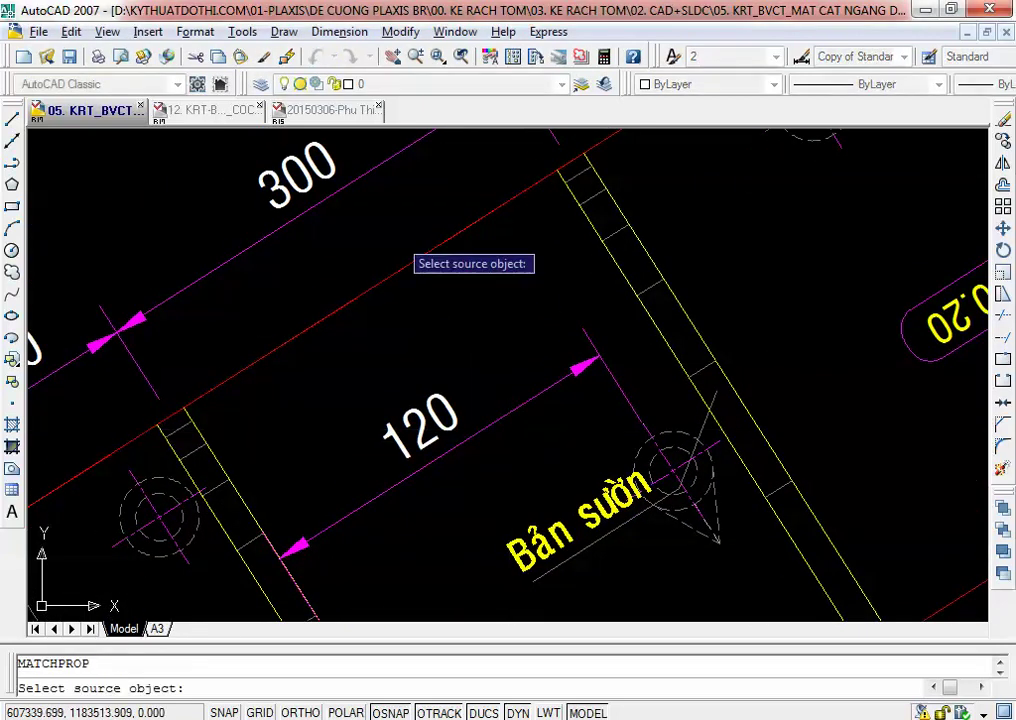
click(352, 184)
click(457, 428)
key(Return)
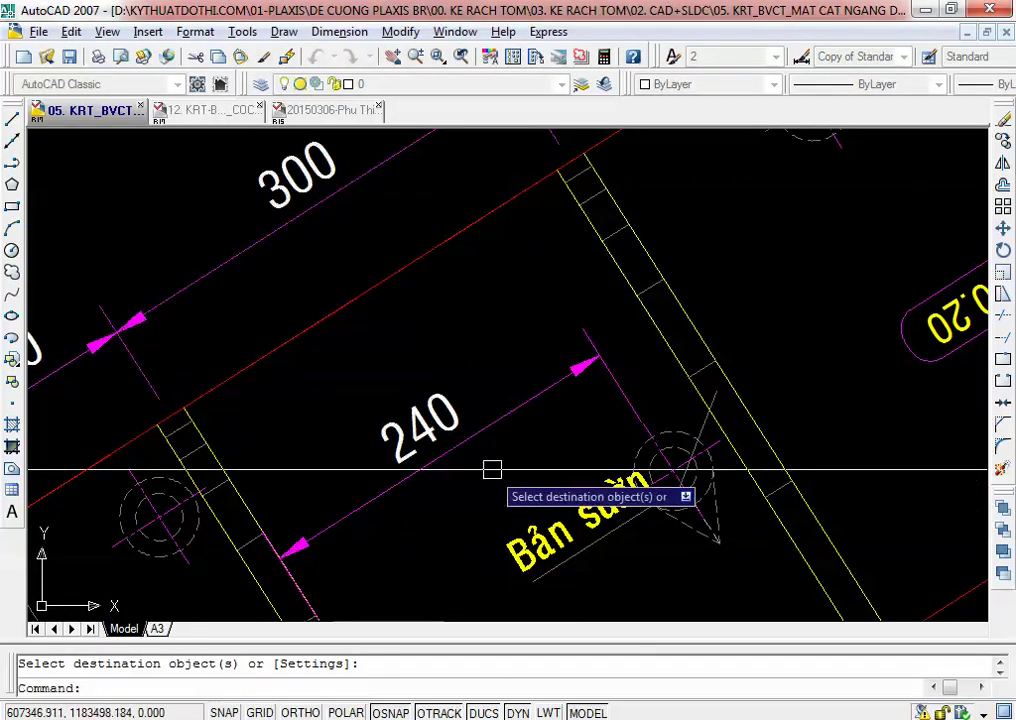
Step: Calculate 2.4-0.25 with the command-line calculator and switch to the 3D mesh generation dialog in Plaxis 3D Tunnel
scroll(494, 476, down, 2)
scroll(519, 436, up, 2)
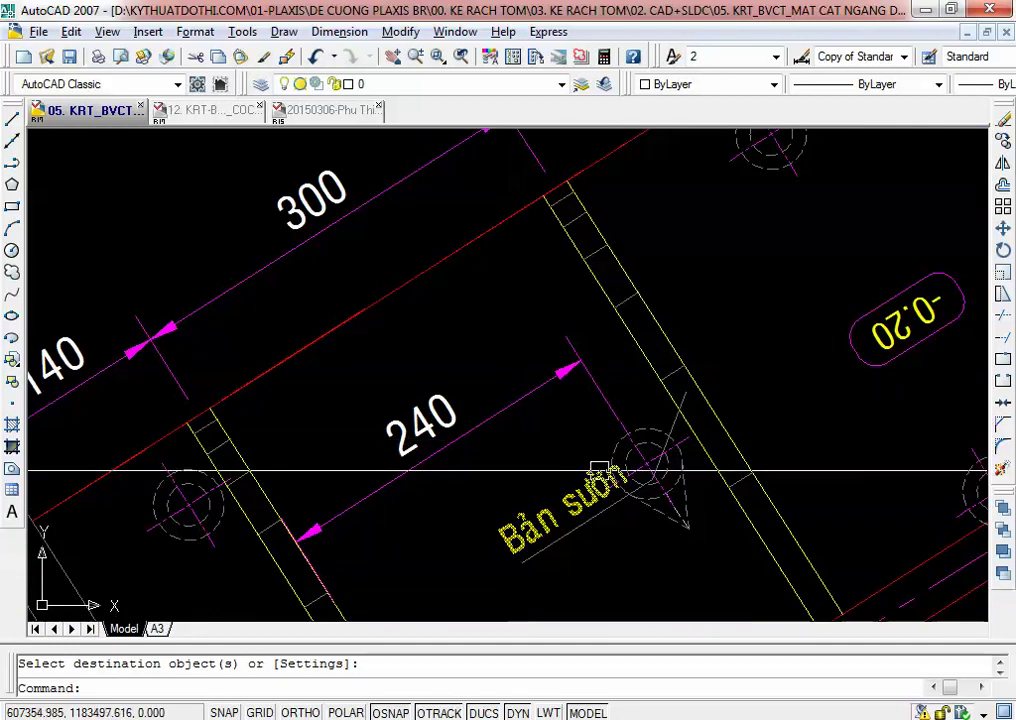
middle_drag(593, 470, 537, 401)
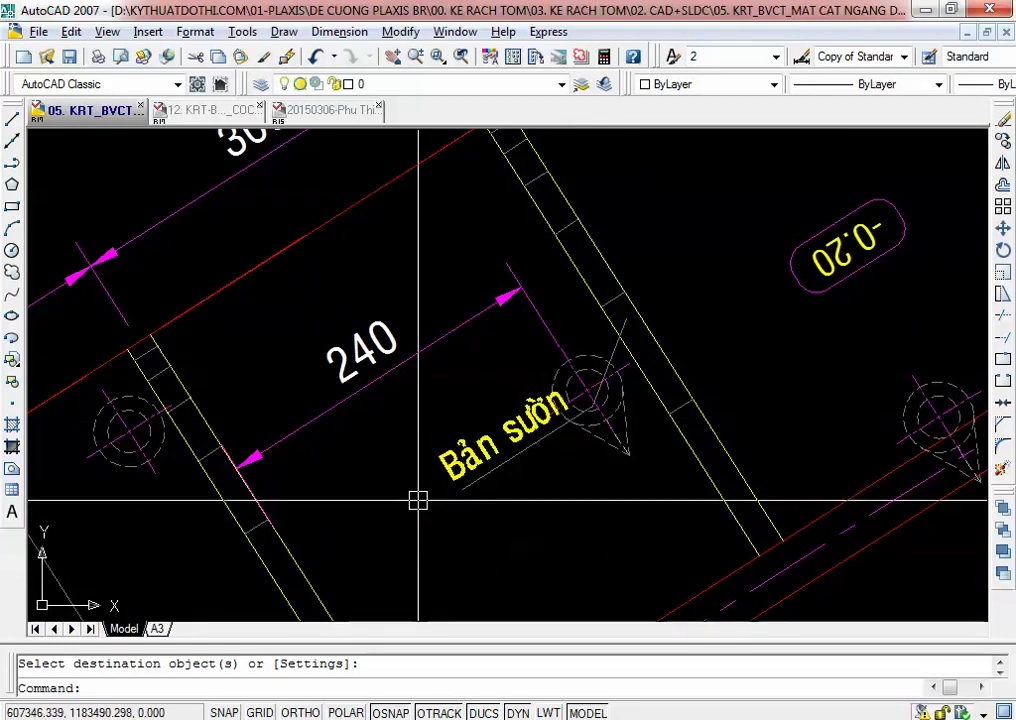
text(cal)
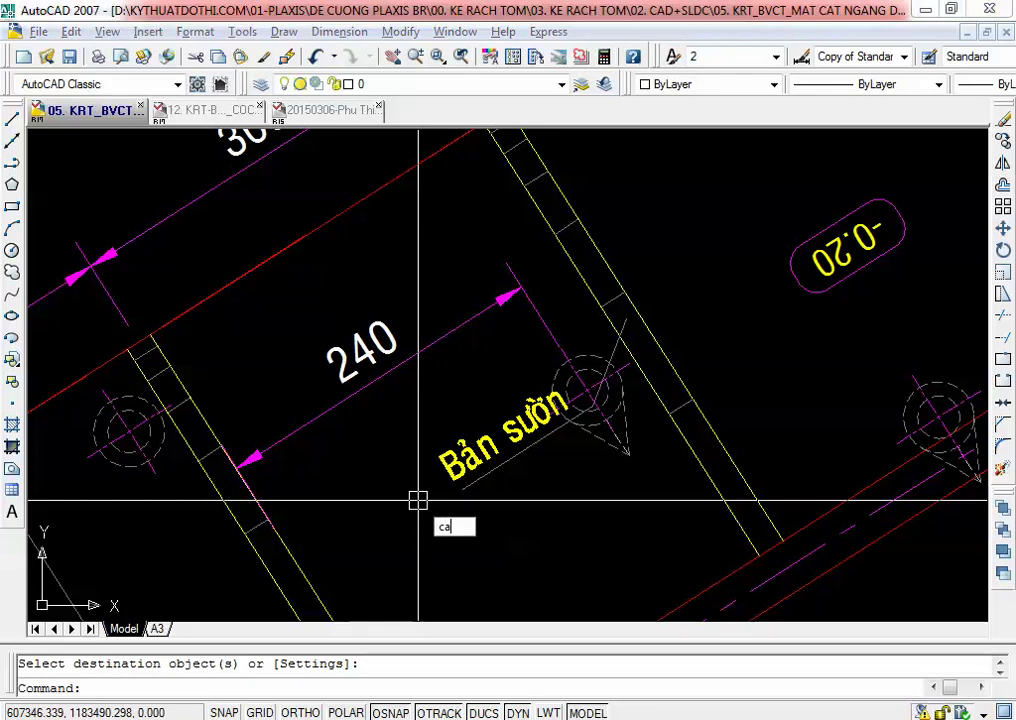
key(Return)
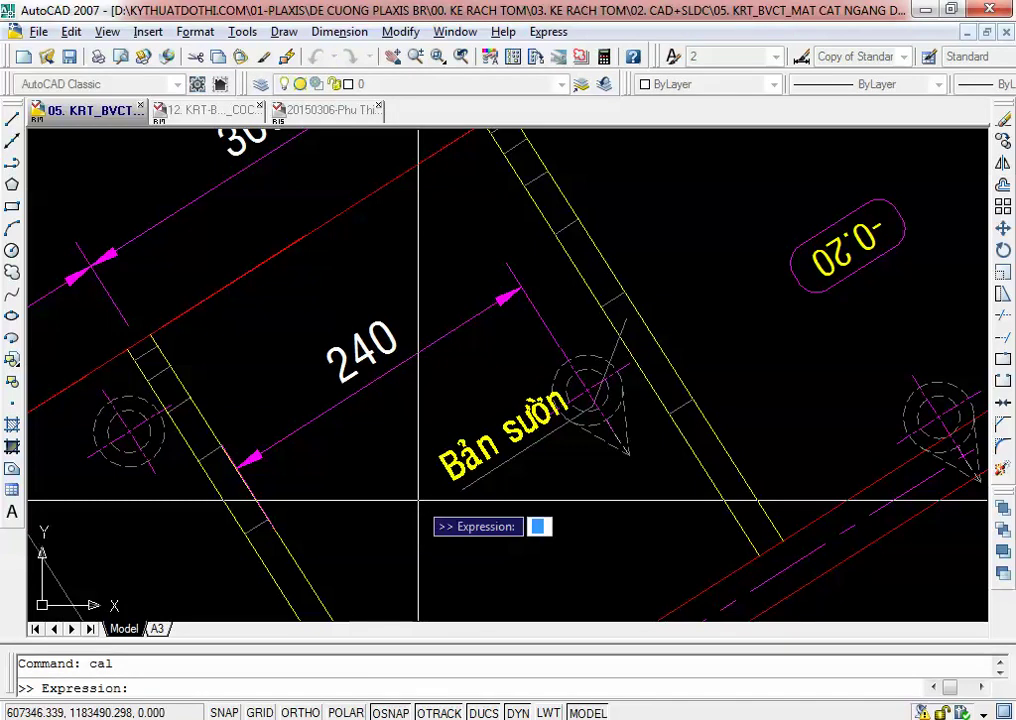
text(2.4-0.25)
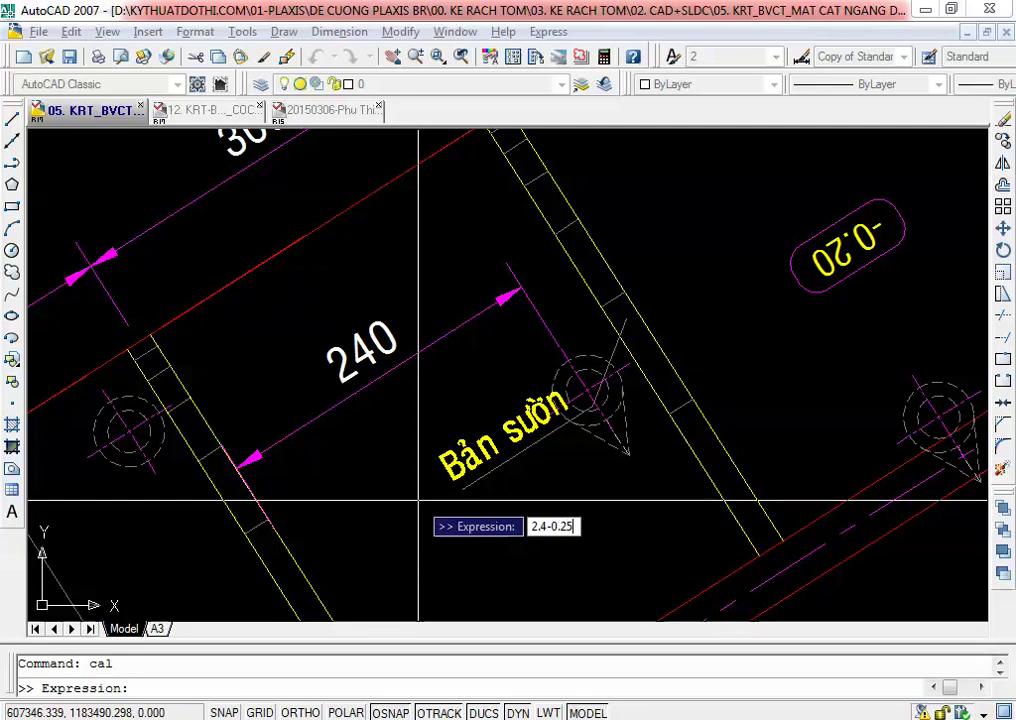
key(Return)
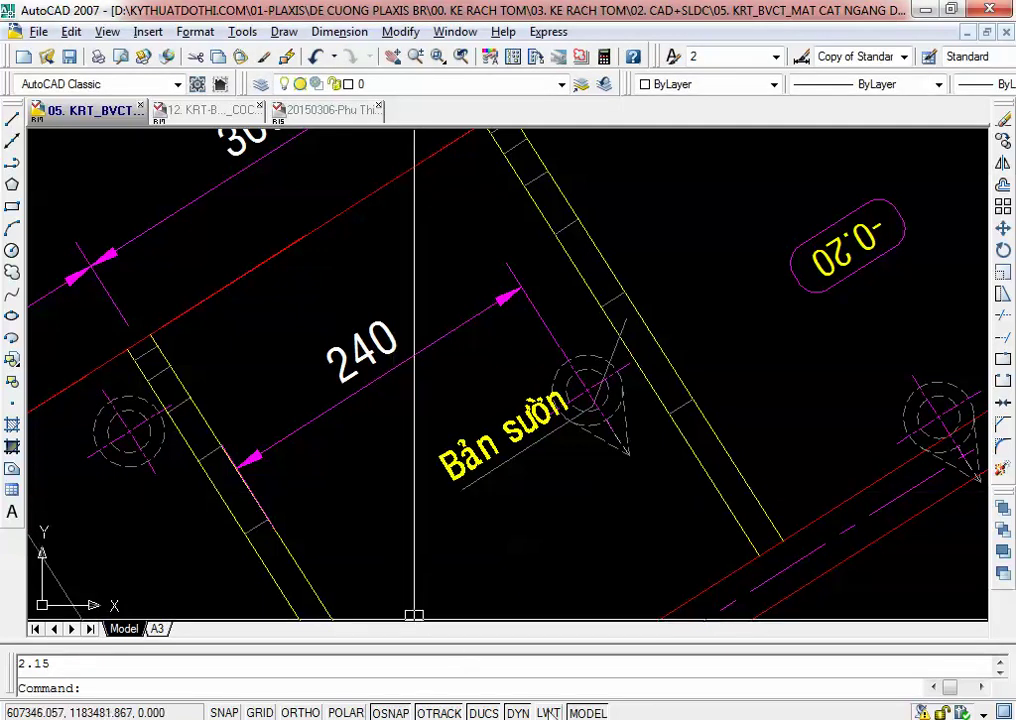
click(682, 616)
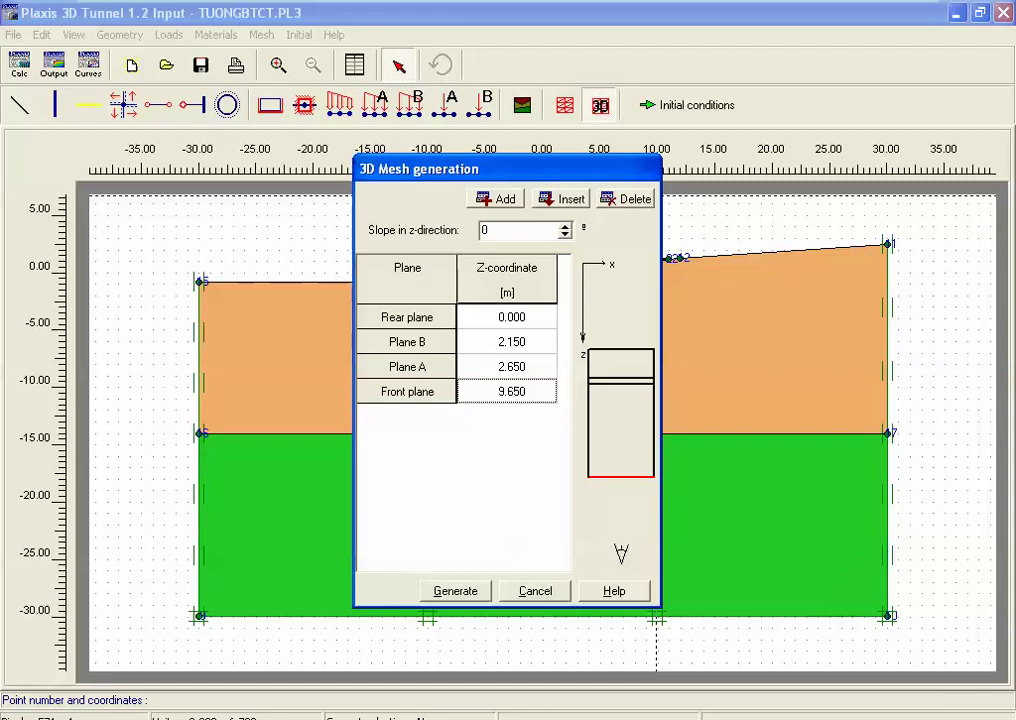
Step: Switch back to the AutoCAD drawing, try stretching the "Bản sườn" dimension to the pile in the adjacent bay, and erase that dimension
mouse_move(490, 9)
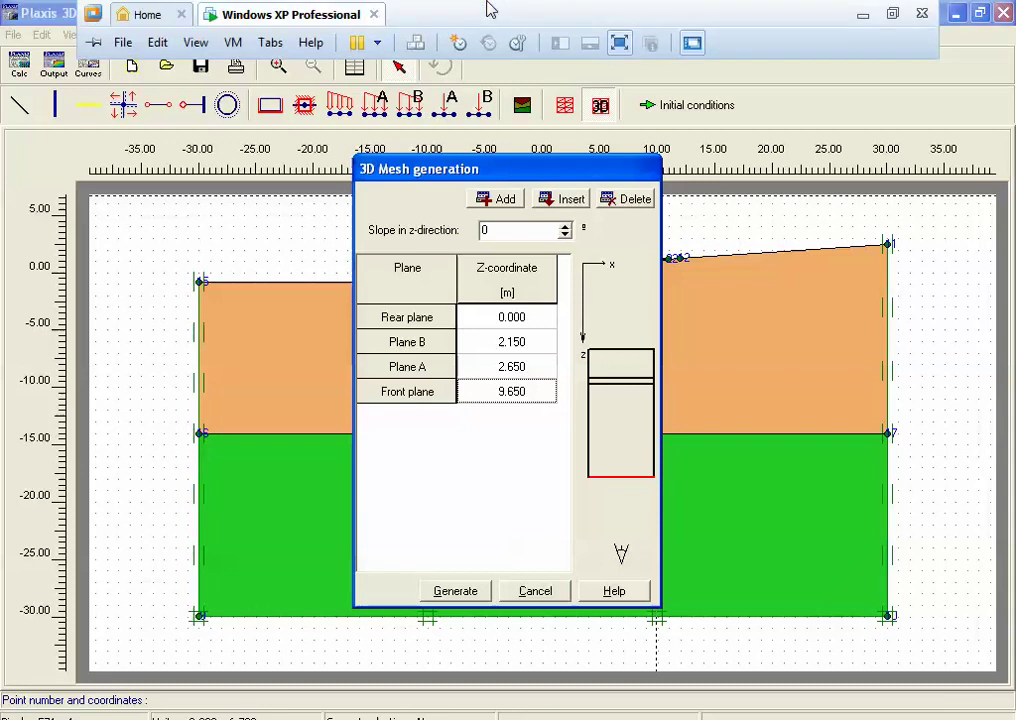
click(863, 15)
scroll(381, 457, down, 4)
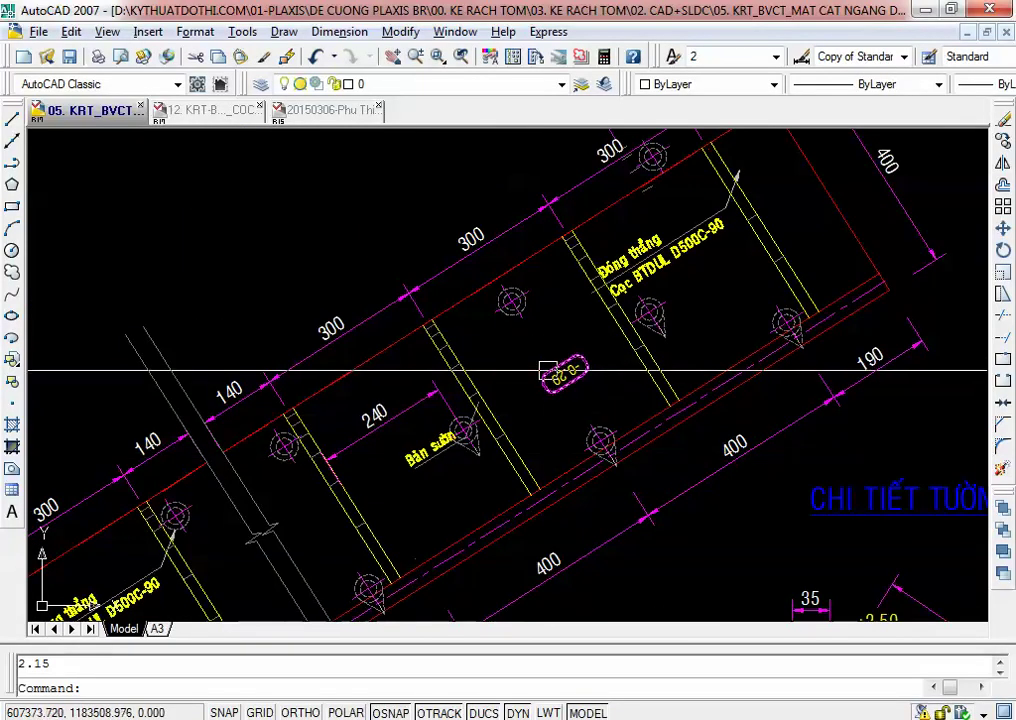
scroll(547, 372, up, 2)
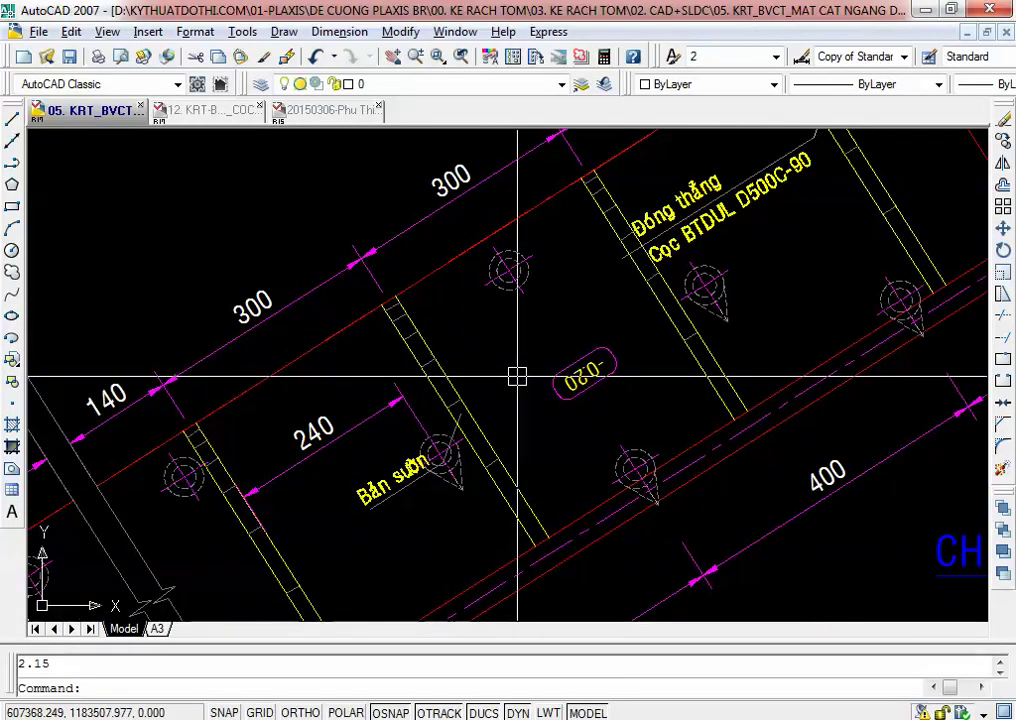
scroll(455, 445, up, 2)
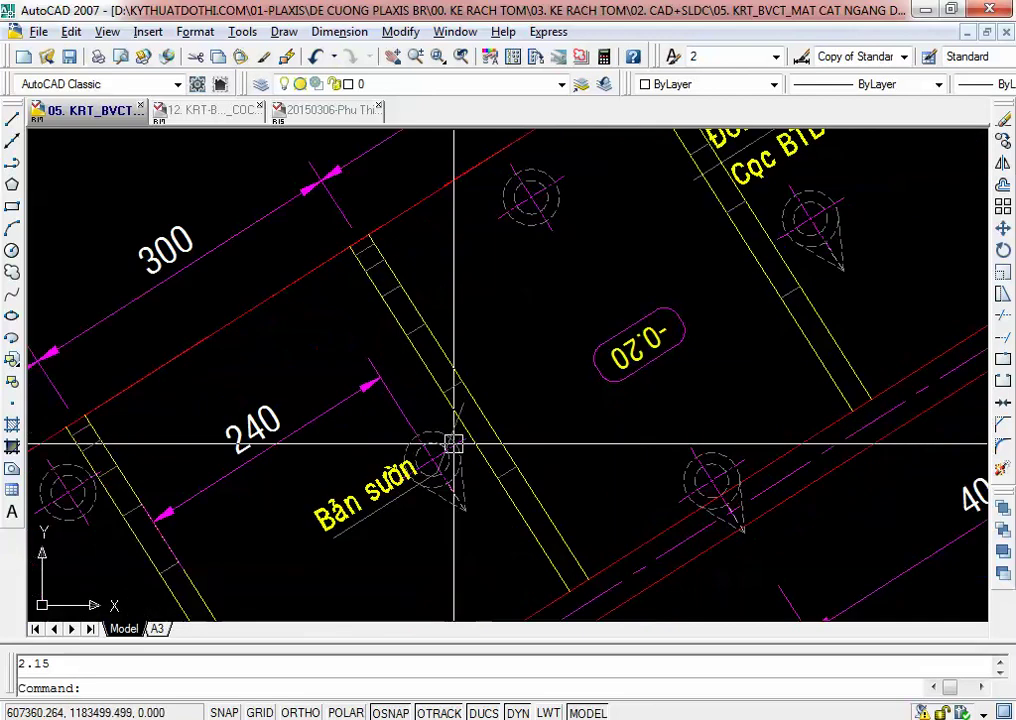
click(397, 415)
scroll(410, 458, down, 1)
click(411, 427)
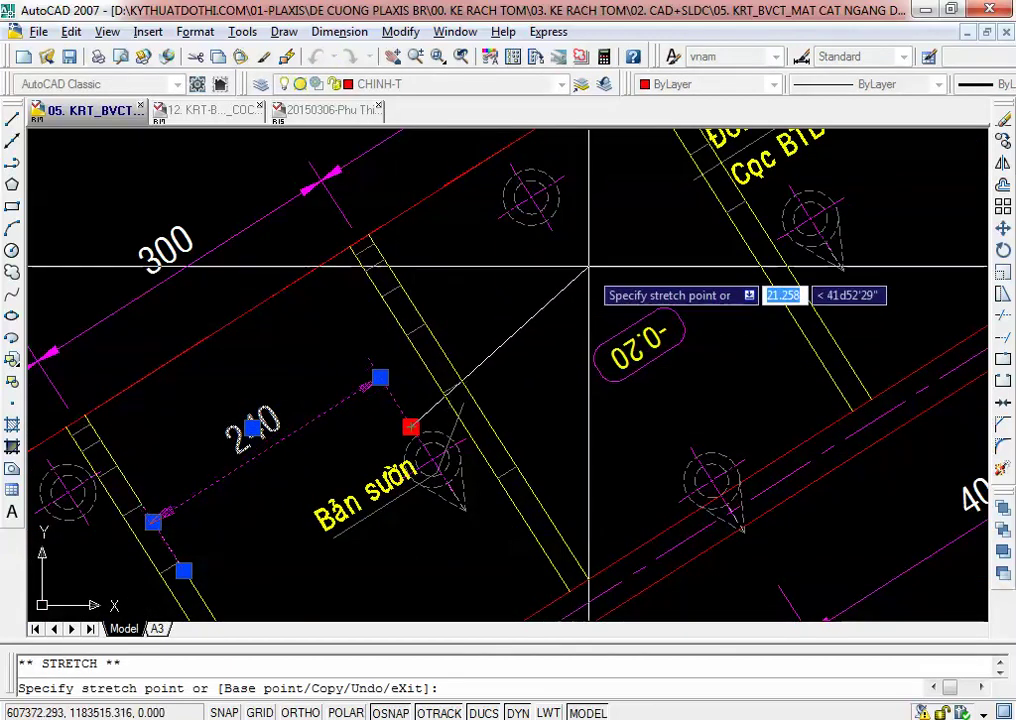
click(552, 231)
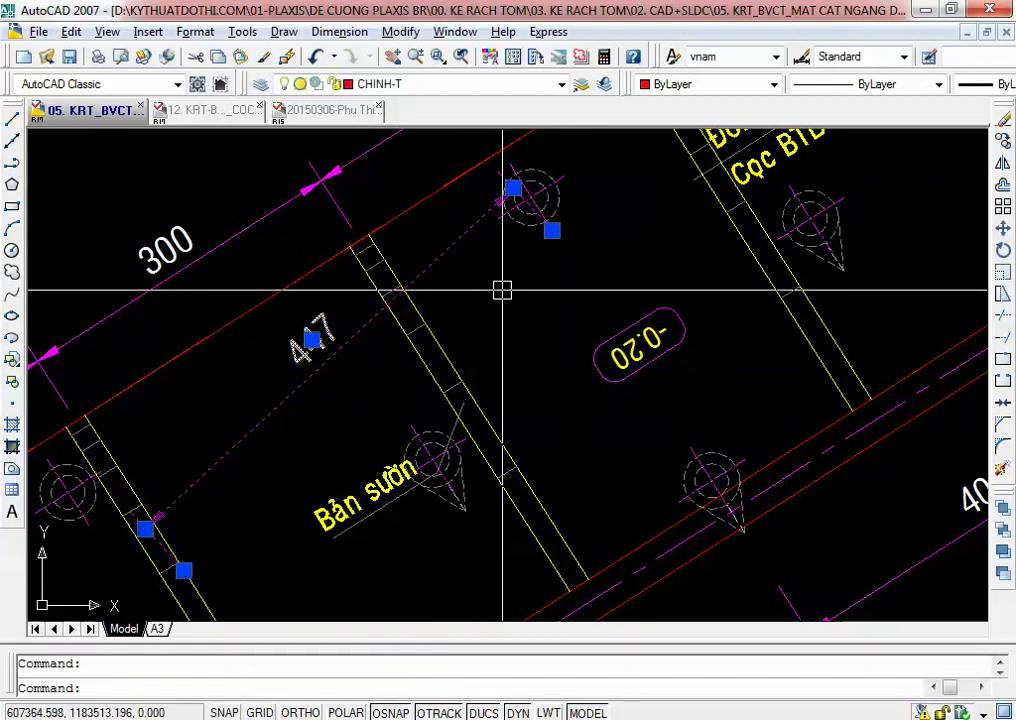
text(e)
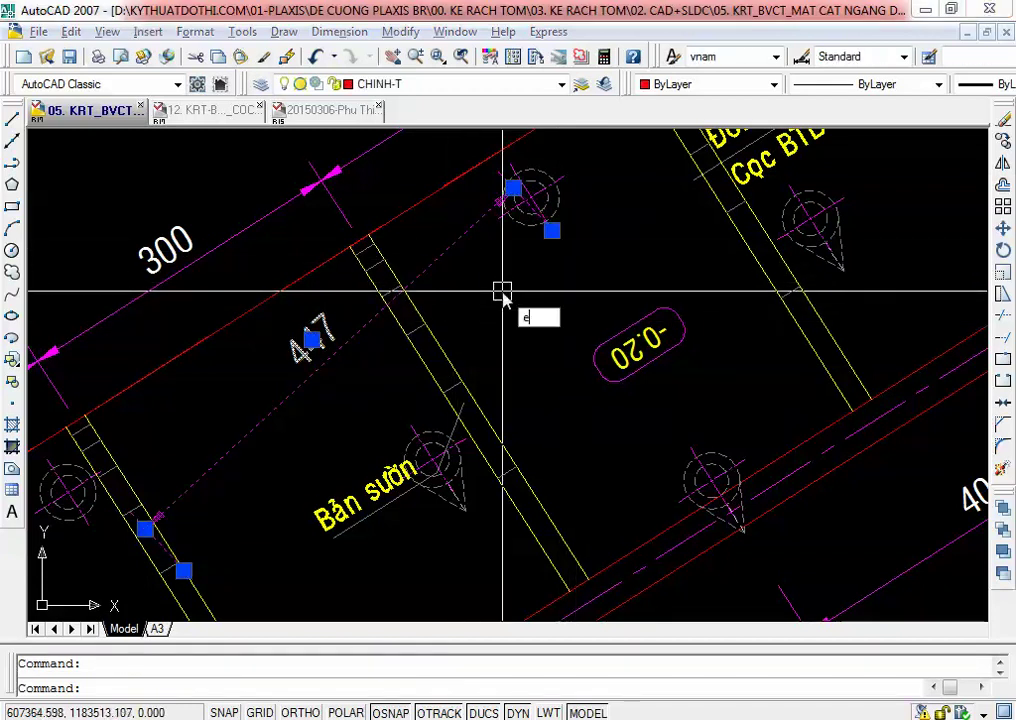
key(Return)
text(dli)
key(Return)
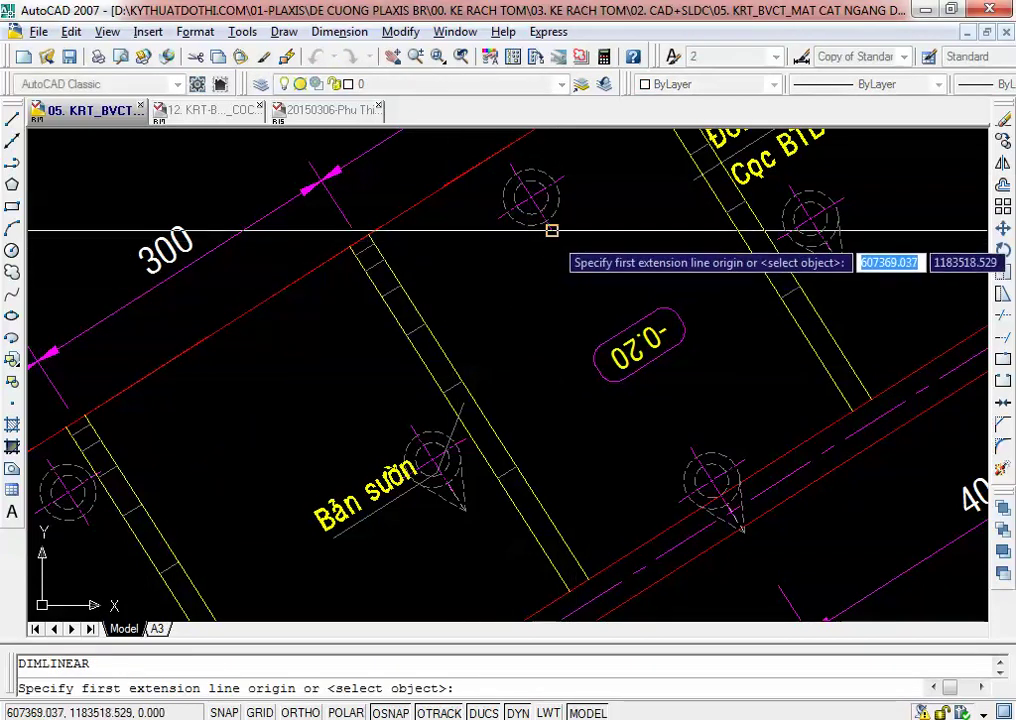
click(690, 447)
scroll(640, 499, down, 1)
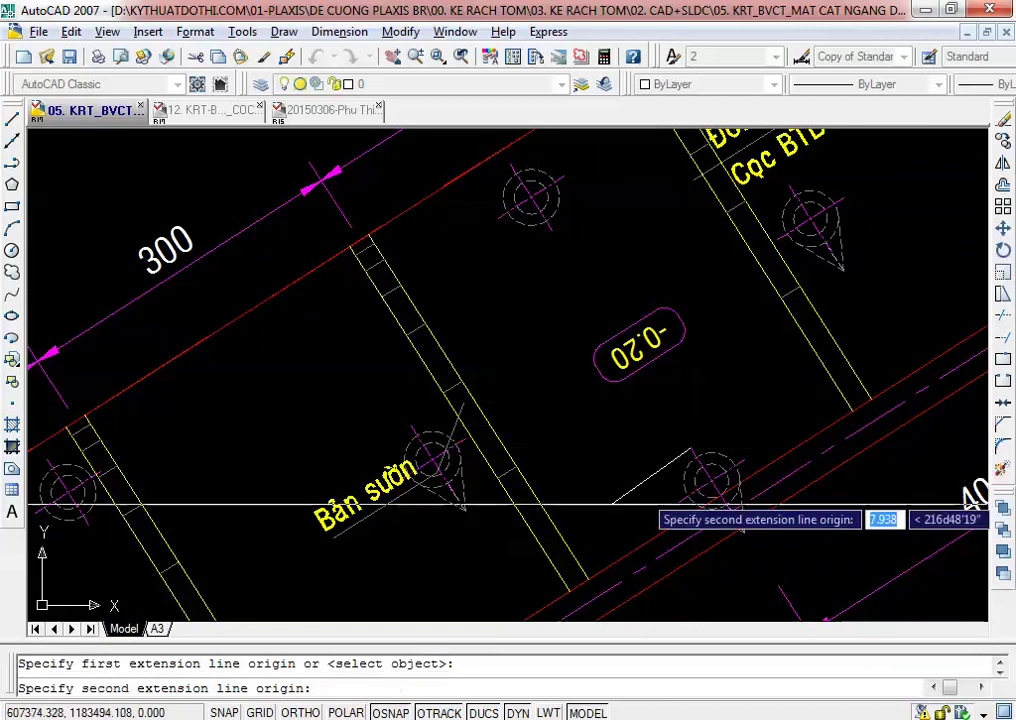
scroll(640, 499, up, 1)
click(341, 500)
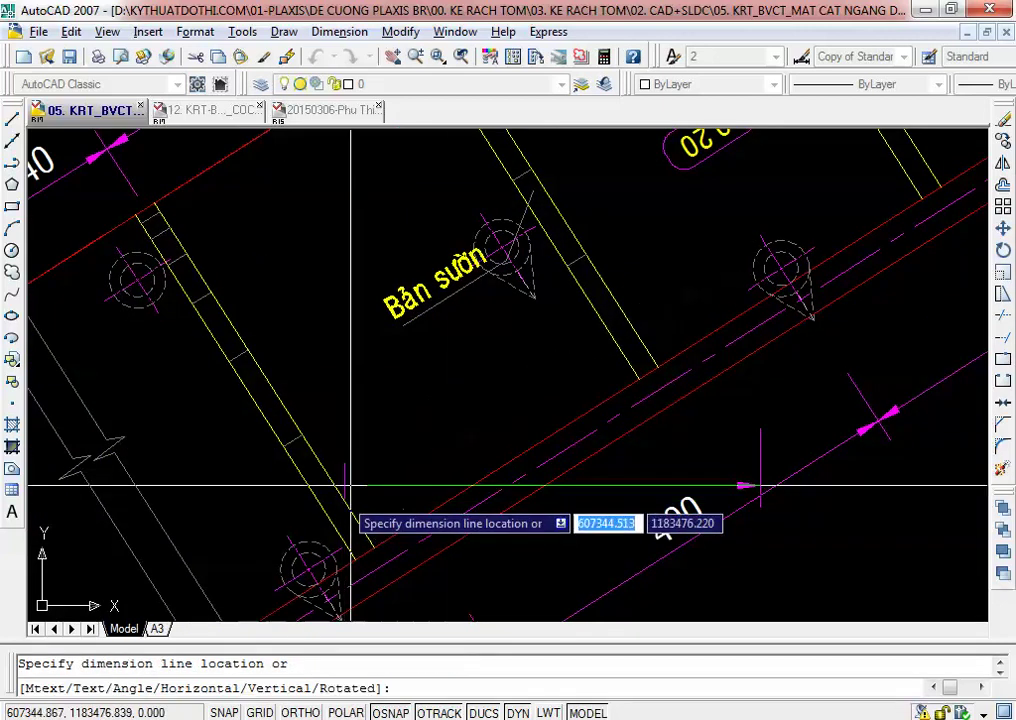
key(Escape)
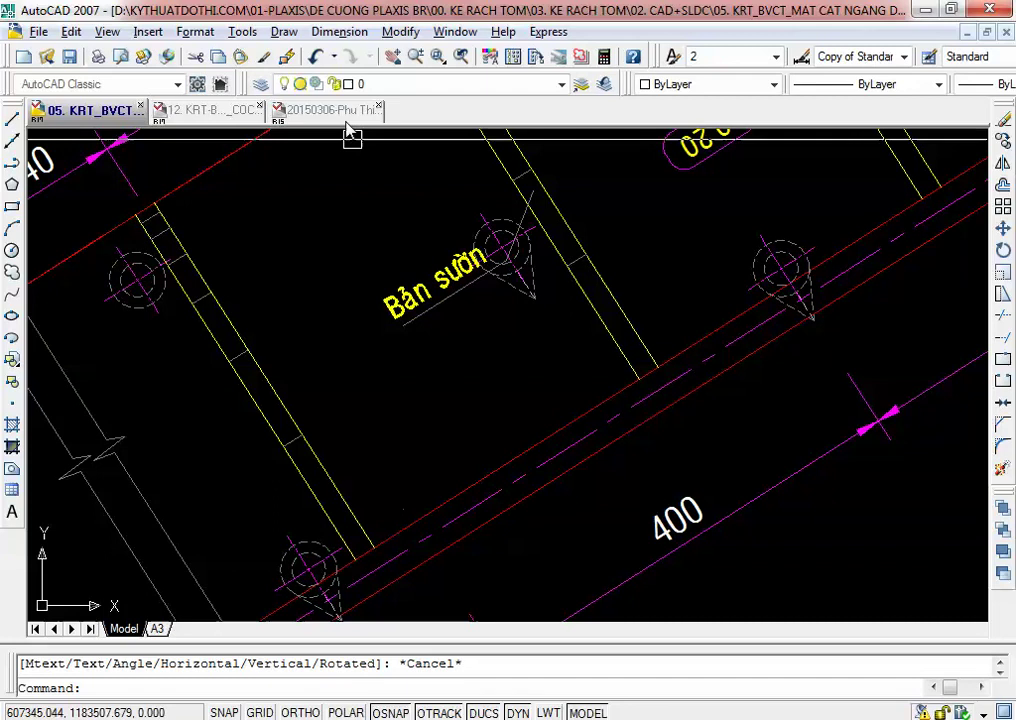
Step: Add an aligned dimension from the wall-line pile below the -0.20 level mark to the edge of the rib before "Bản sườn"
click(339, 31)
click(358, 102)
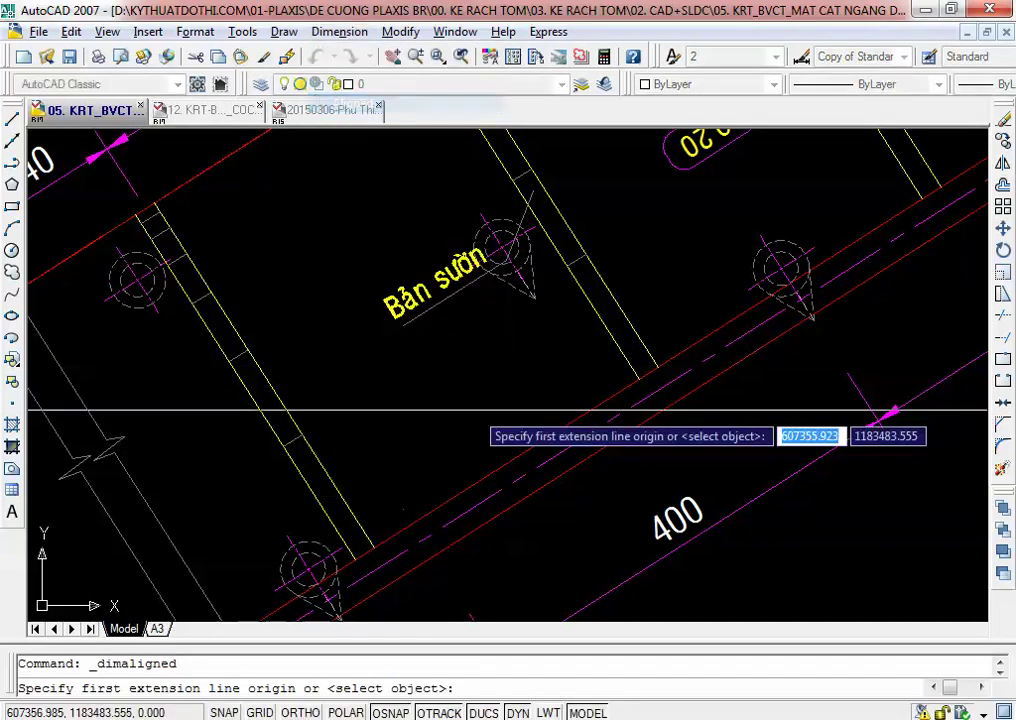
click(760, 236)
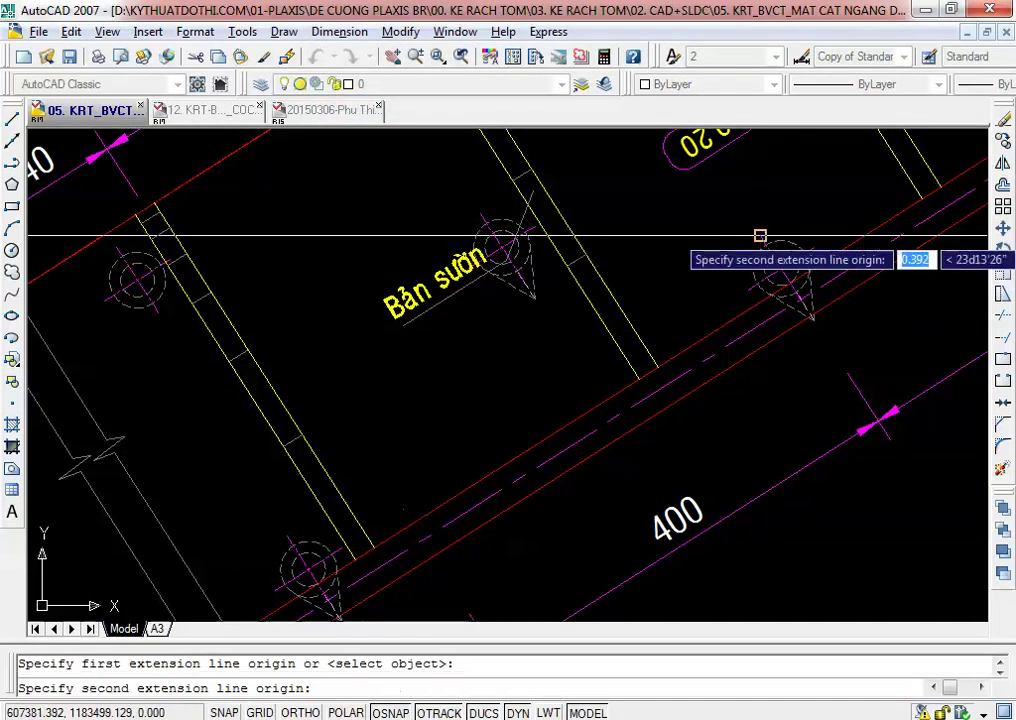
click(340, 497)
click(382, 444)
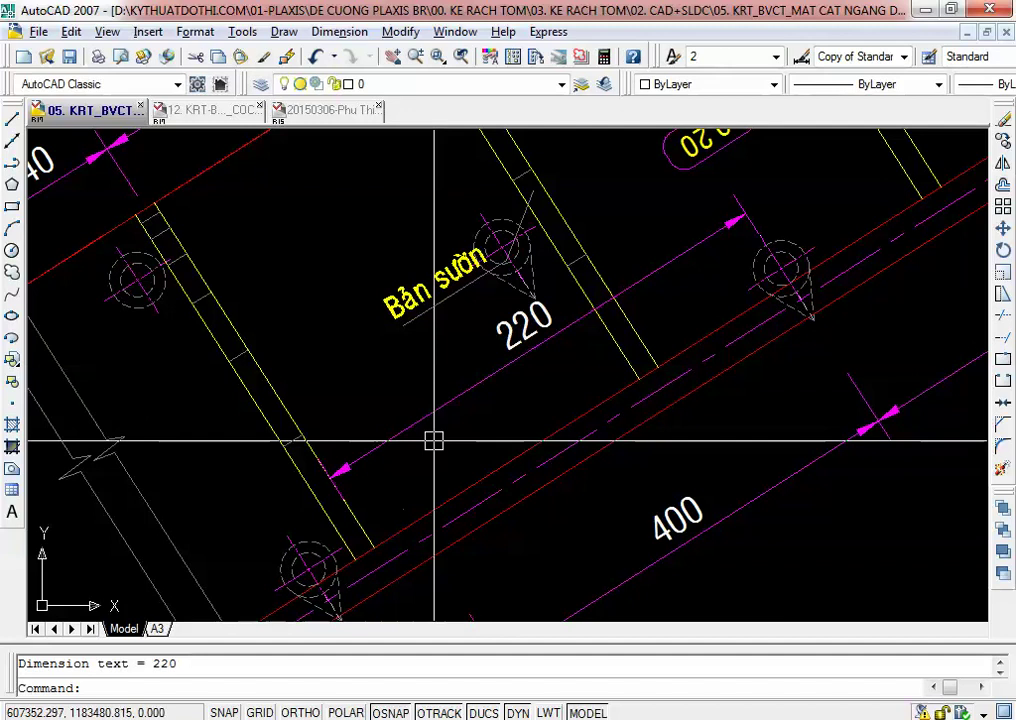
Step: Match the properties of the 300 dimension onto the aligned dimension running to the wall-line pile
text(ma)
key(Return)
scroll(455, 438, down, 2)
click(331, 205)
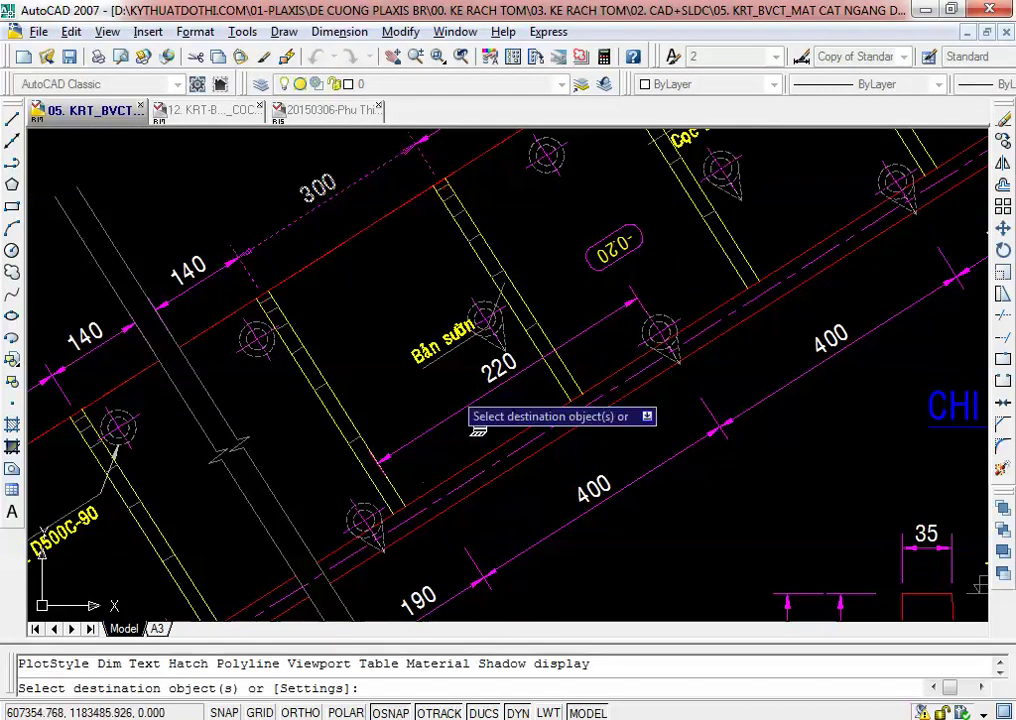
click(456, 405)
key(Return)
Step: Calculate 4.4-0.25 with the command-line calculator and return to the Plaxis 3D Tunnel mesh generation dialog
scroll(560, 340, up, 3)
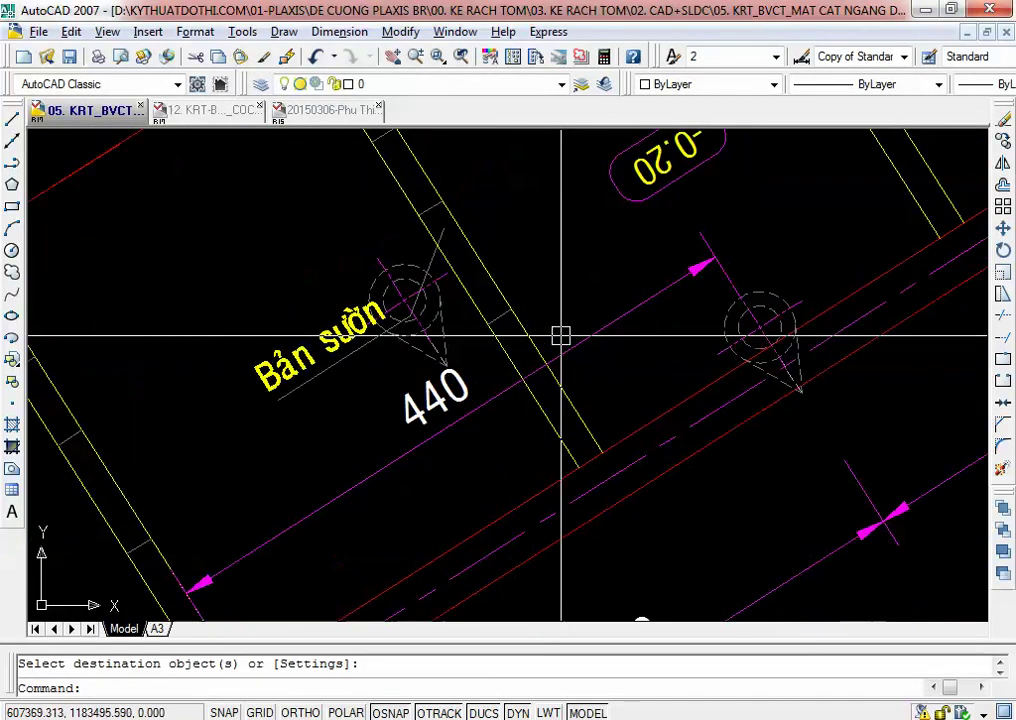
text(cal)
key(Return)
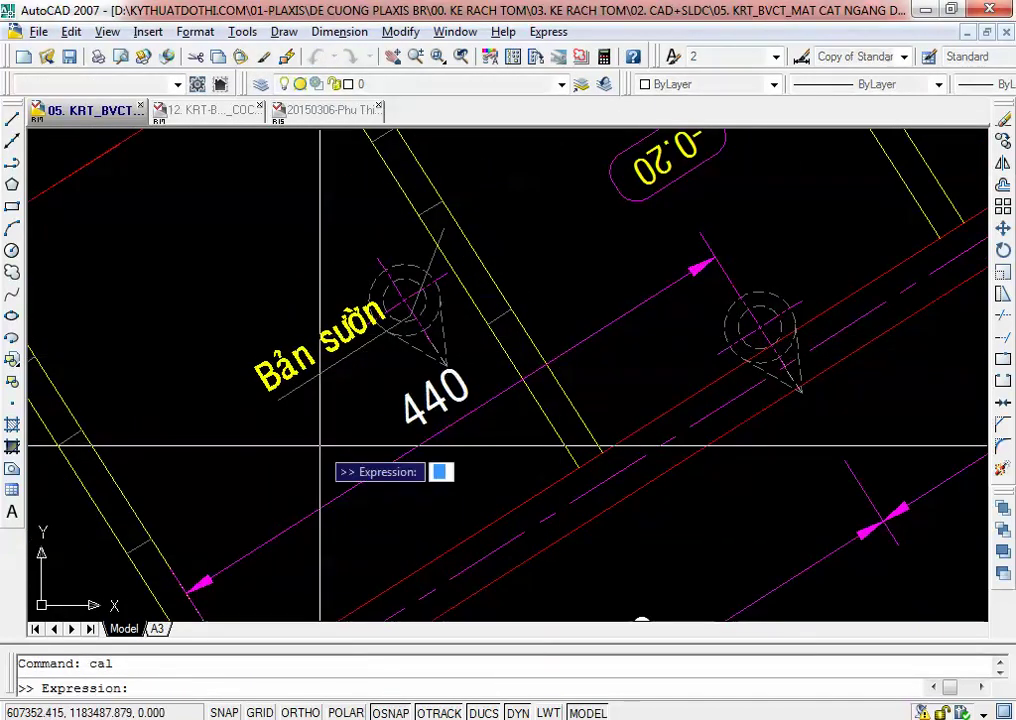
text(4)
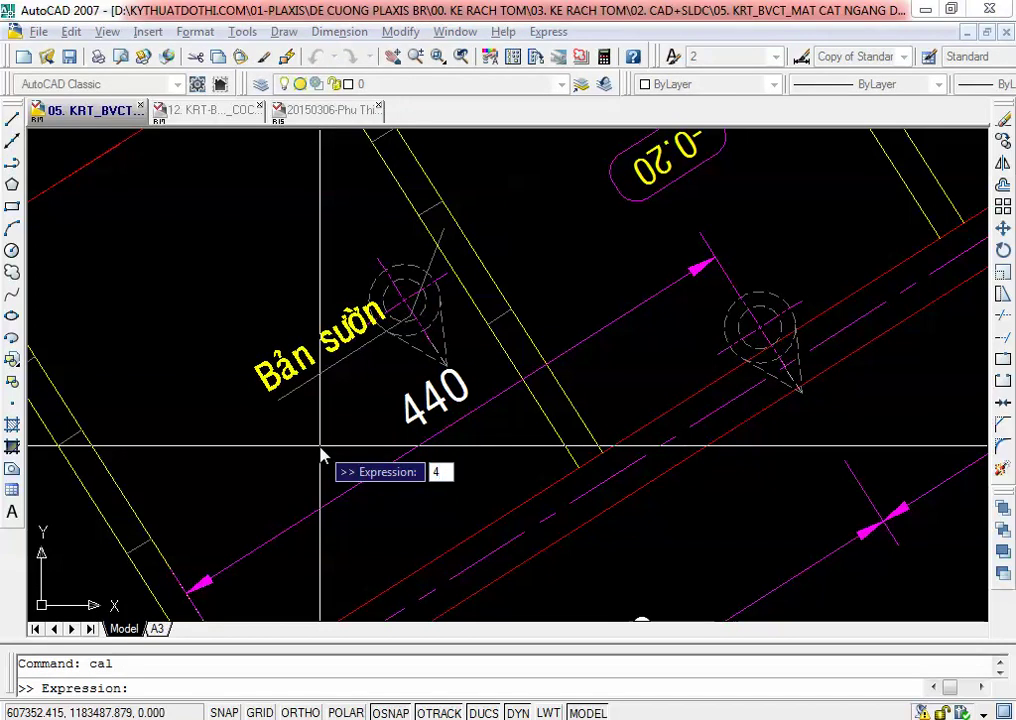
text(4.4-0.25)
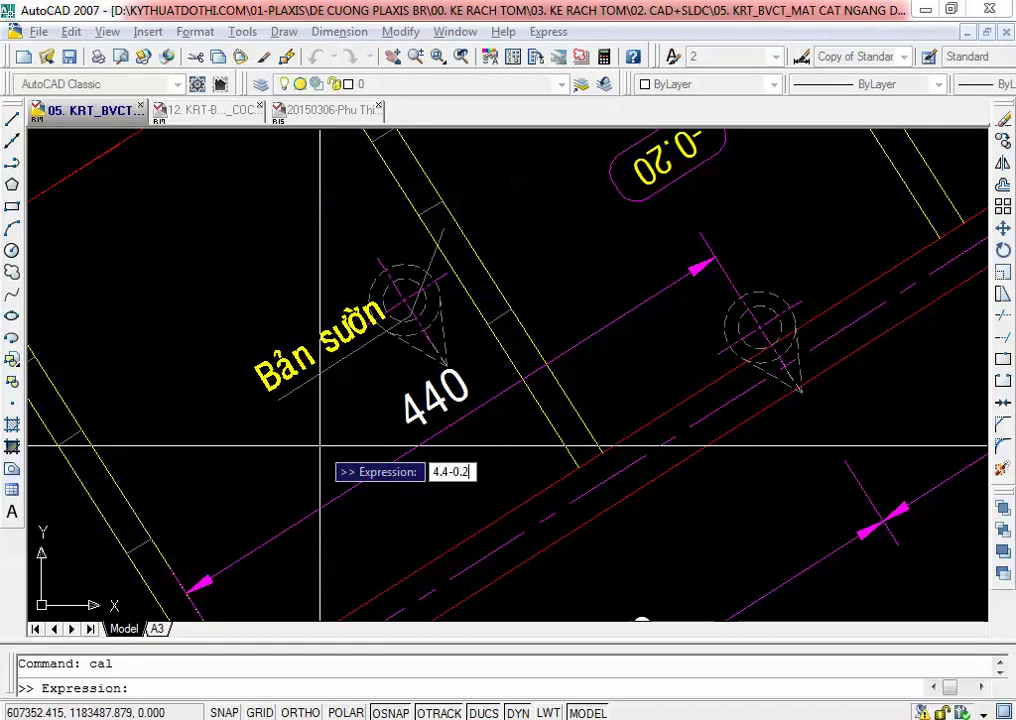
key(Return)
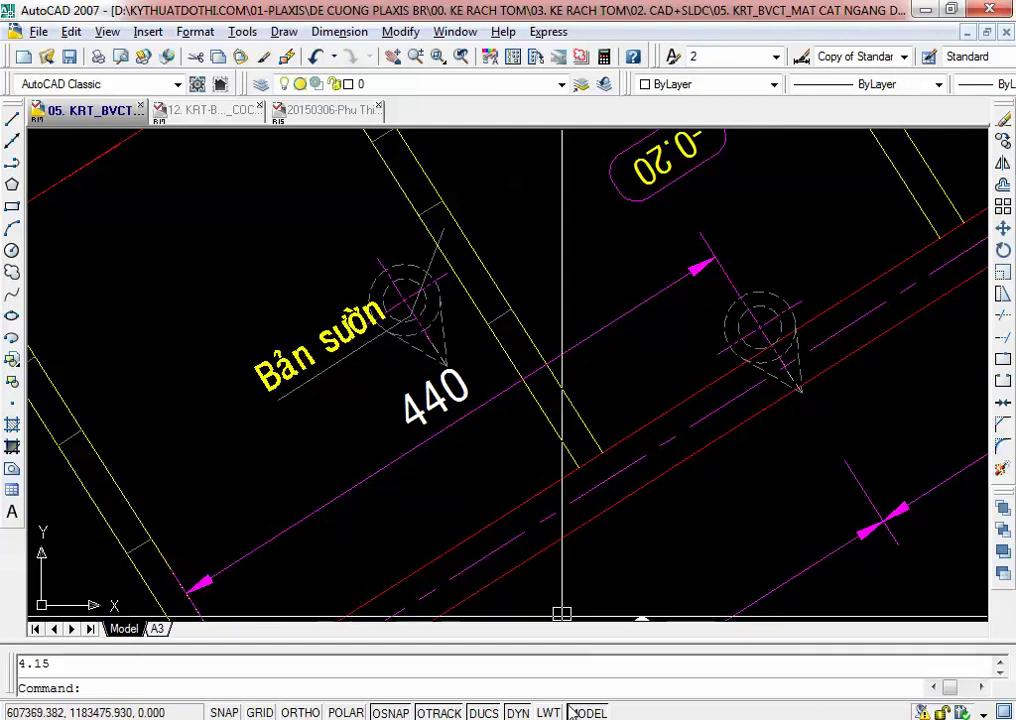
click(660, 614)
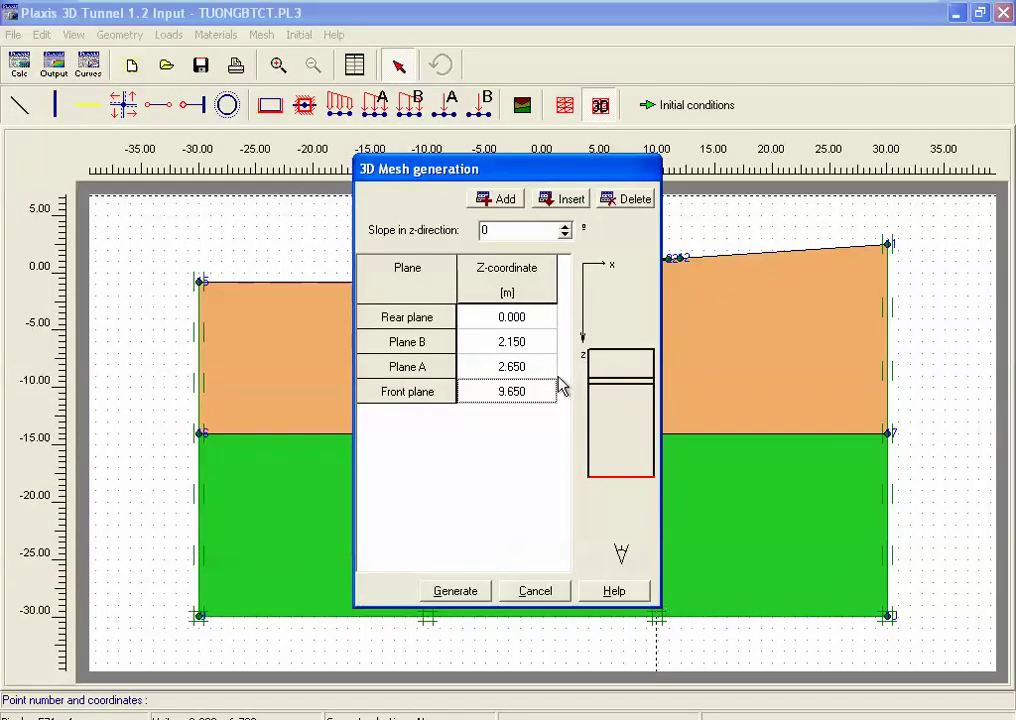
Step: Set the front plane's Z-coordinate to 4.15 m, add a plane at 4.65 m, and append one more plane
click(510, 395)
text(4.15)
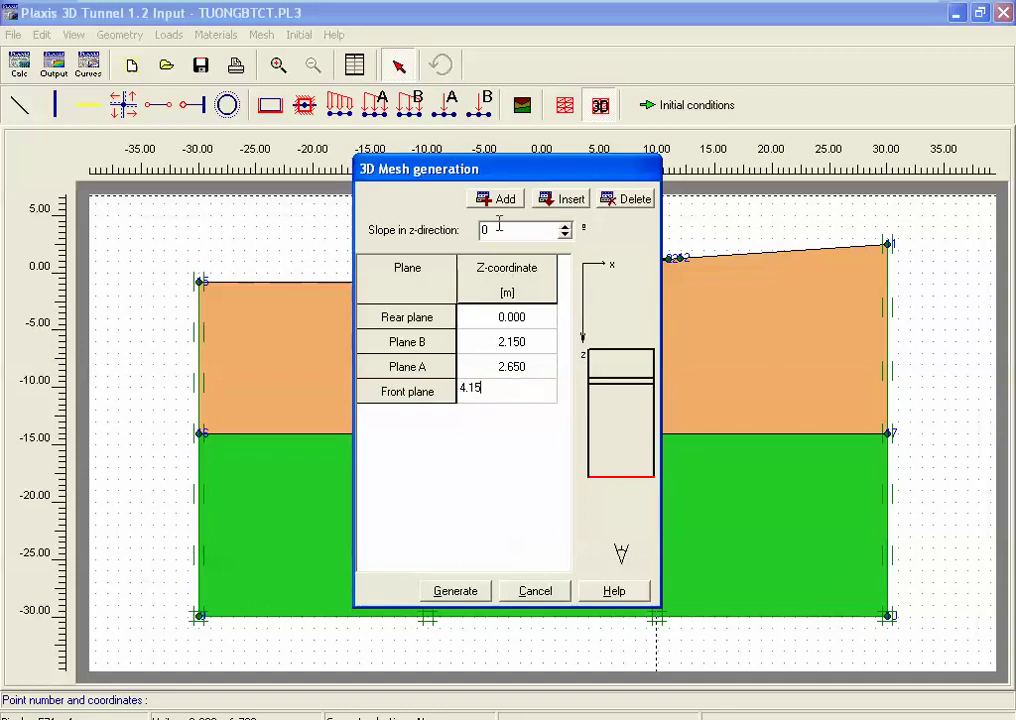
click(506, 202)
click(518, 421)
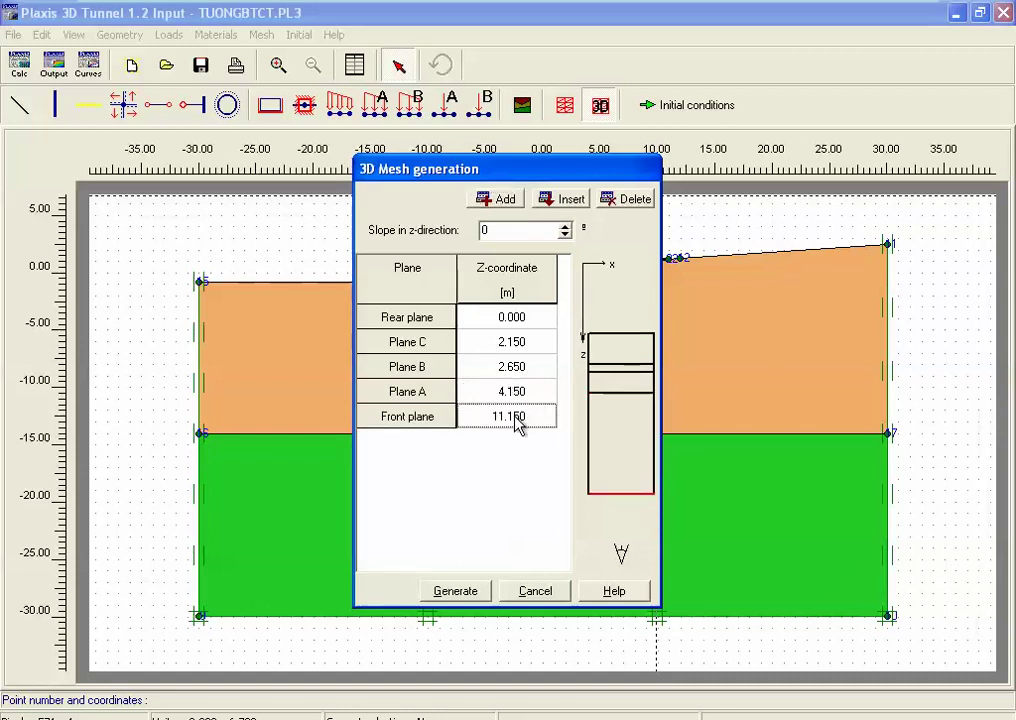
text(4.)
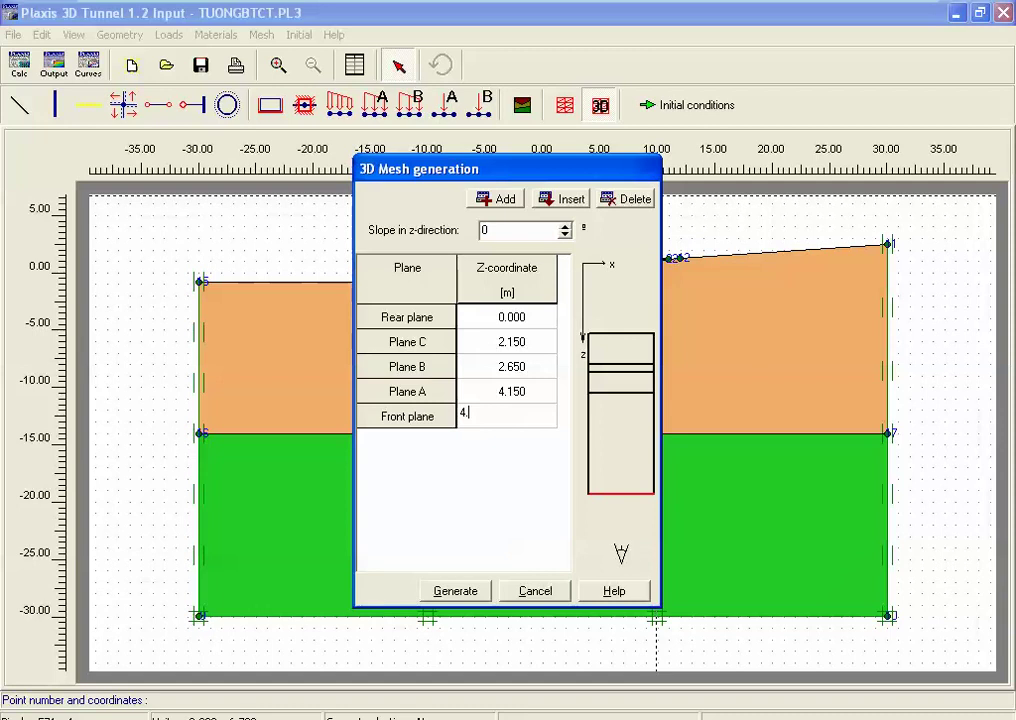
text(65)
key(Return)
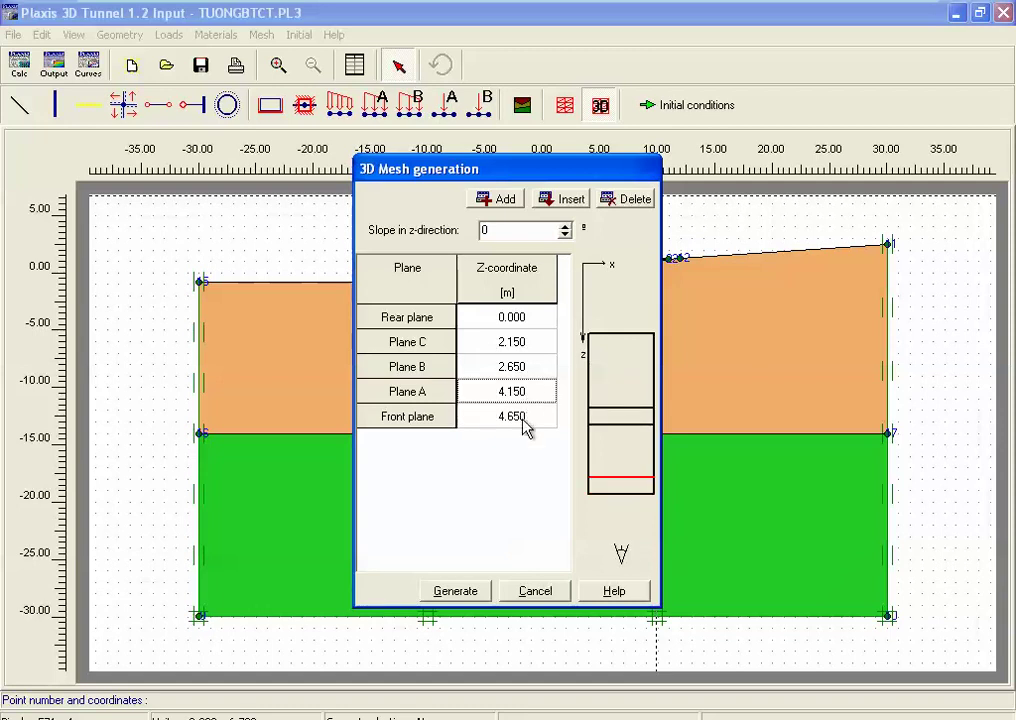
click(497, 199)
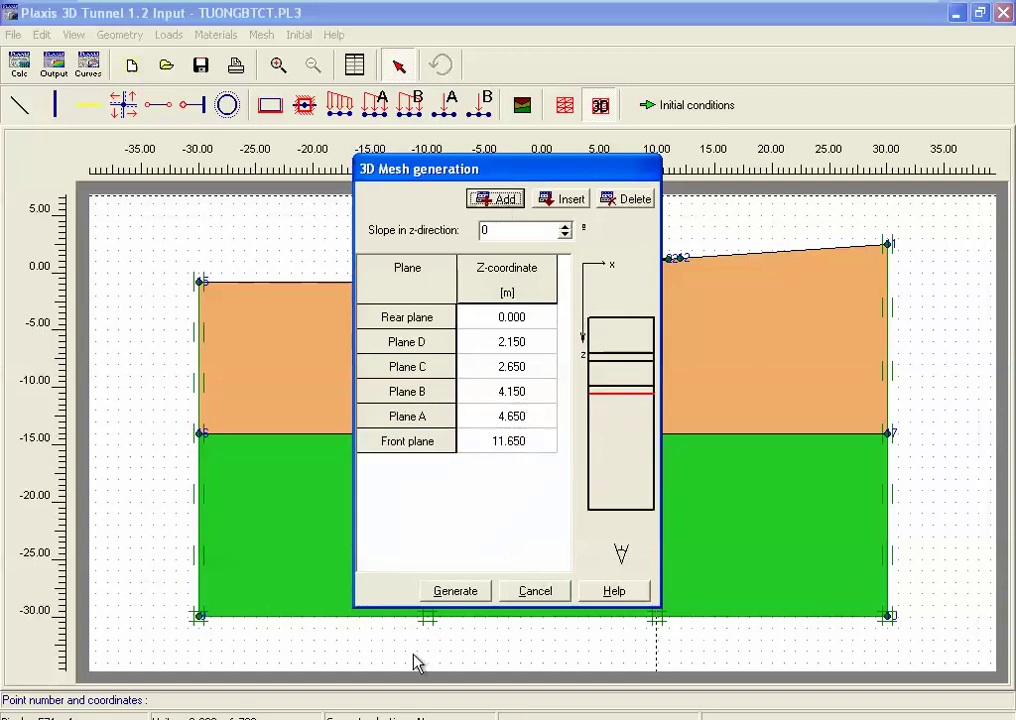
Step: Switch to the AutoCAD drawing and try stretching the pile end of the 440 dimension
mouse_move(674, 9)
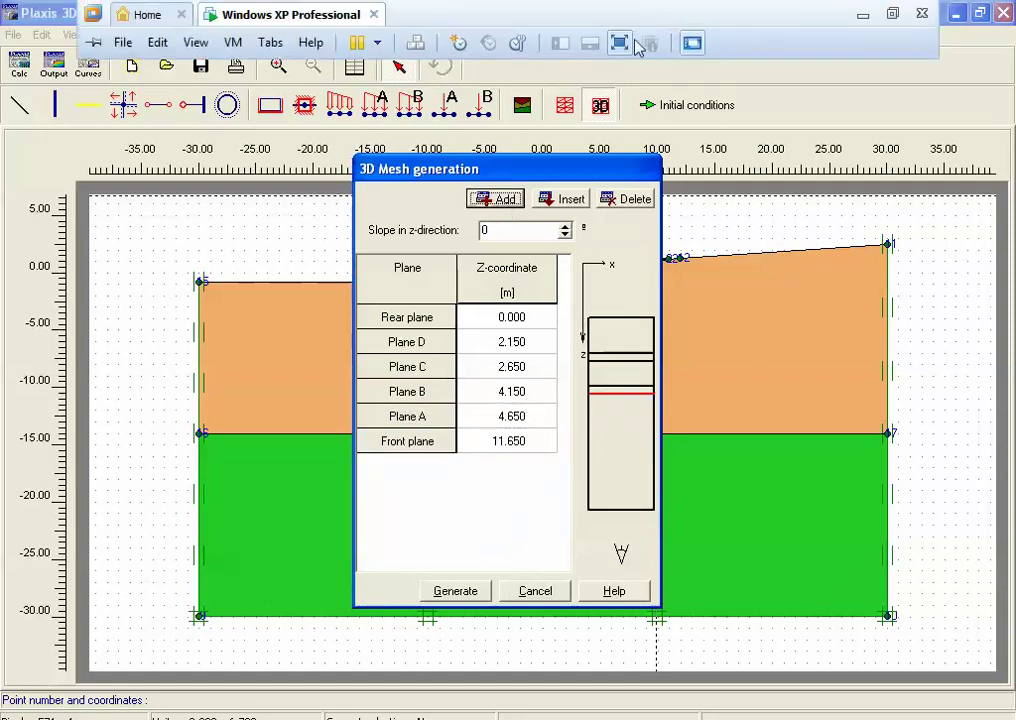
click(861, 15)
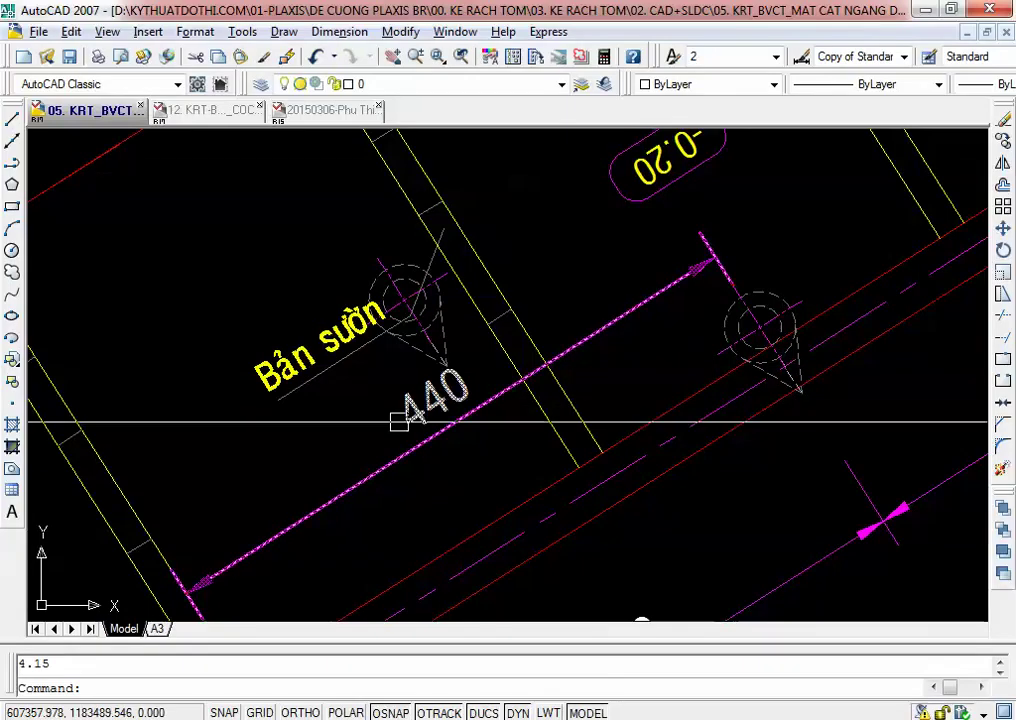
mouse_move(521, 417)
middle_down()
mouse_move(655, 327)
mouse_move(608, 404)
mouse_move(746, 314)
middle_up()
scroll(667, 338, down, 3)
scroll(698, 333, up, 2)
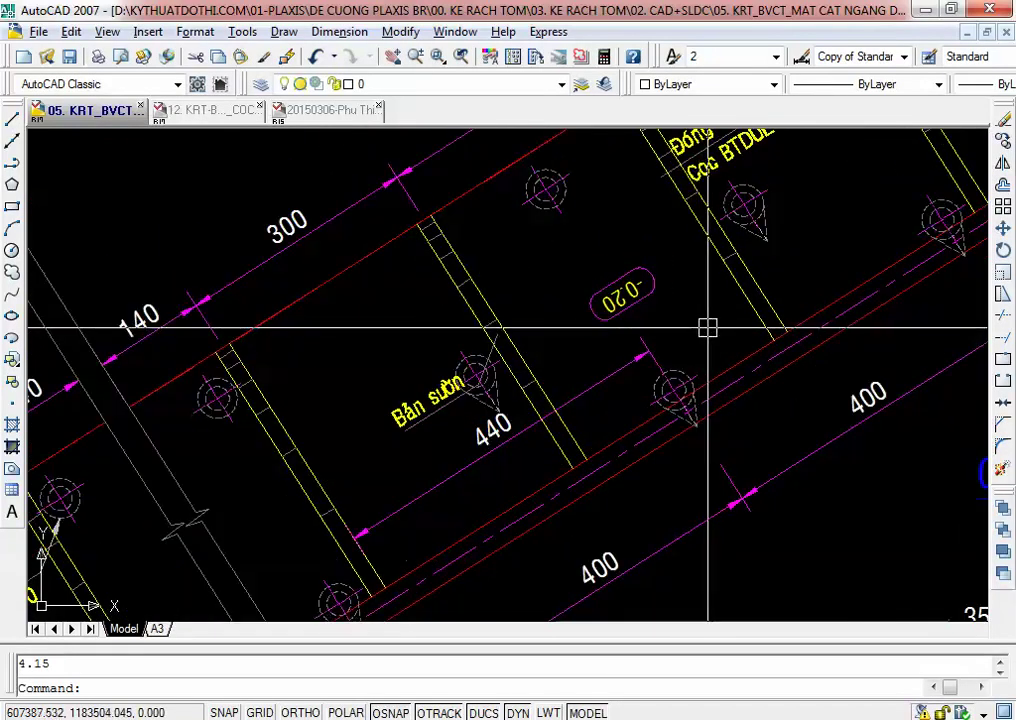
click(660, 356)
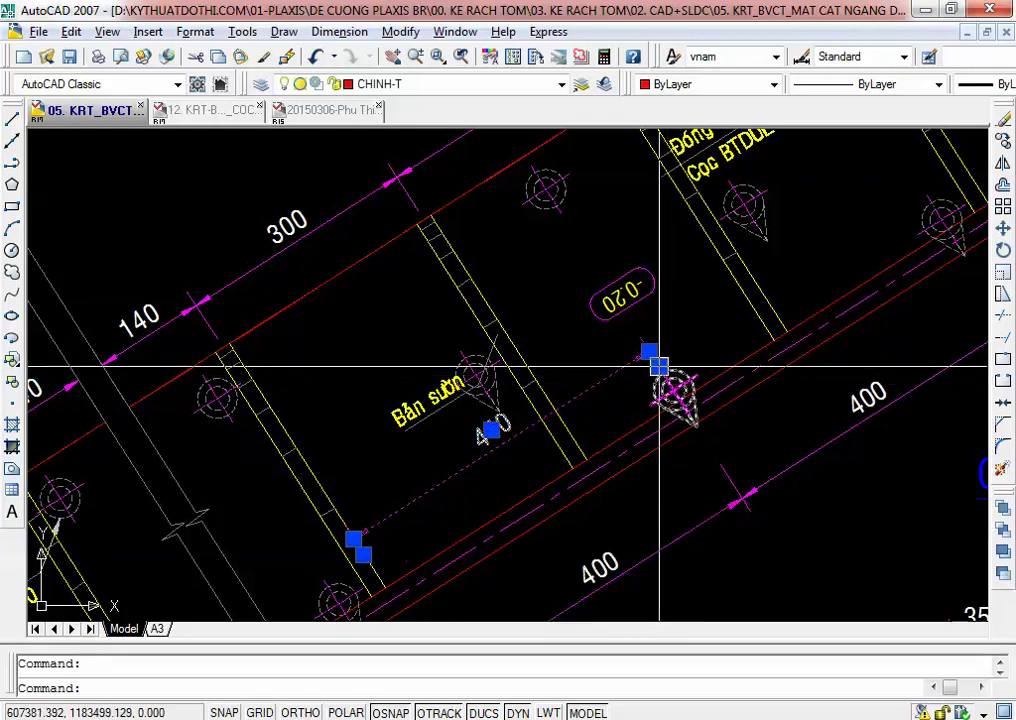
click(659, 367)
middle_drag(733, 355, 733, 440)
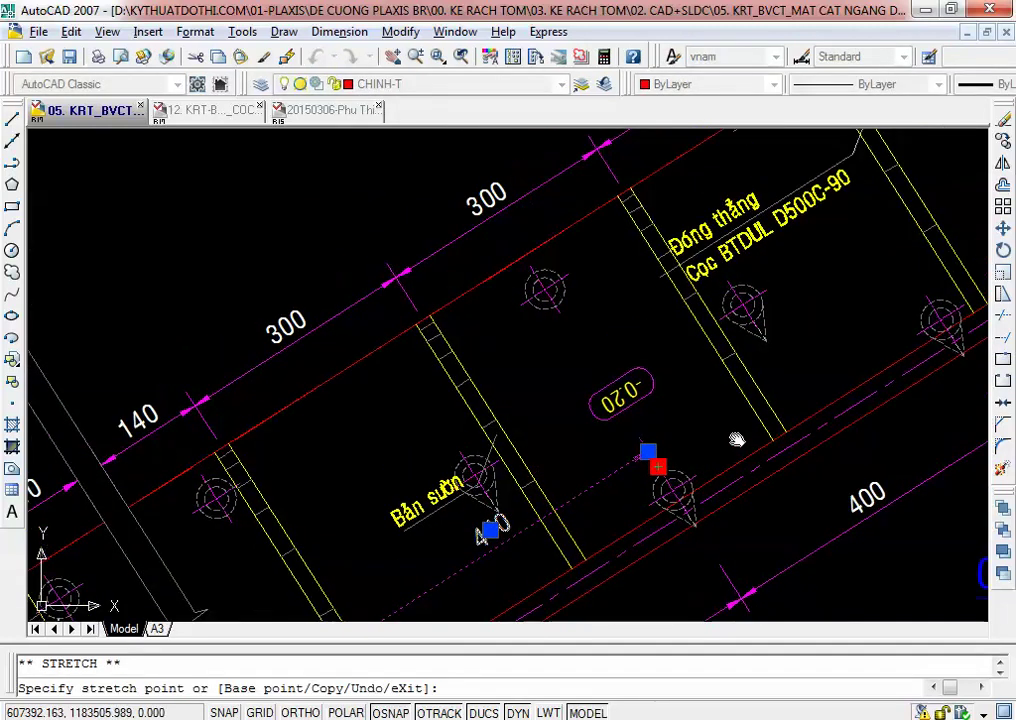
key(Escape)
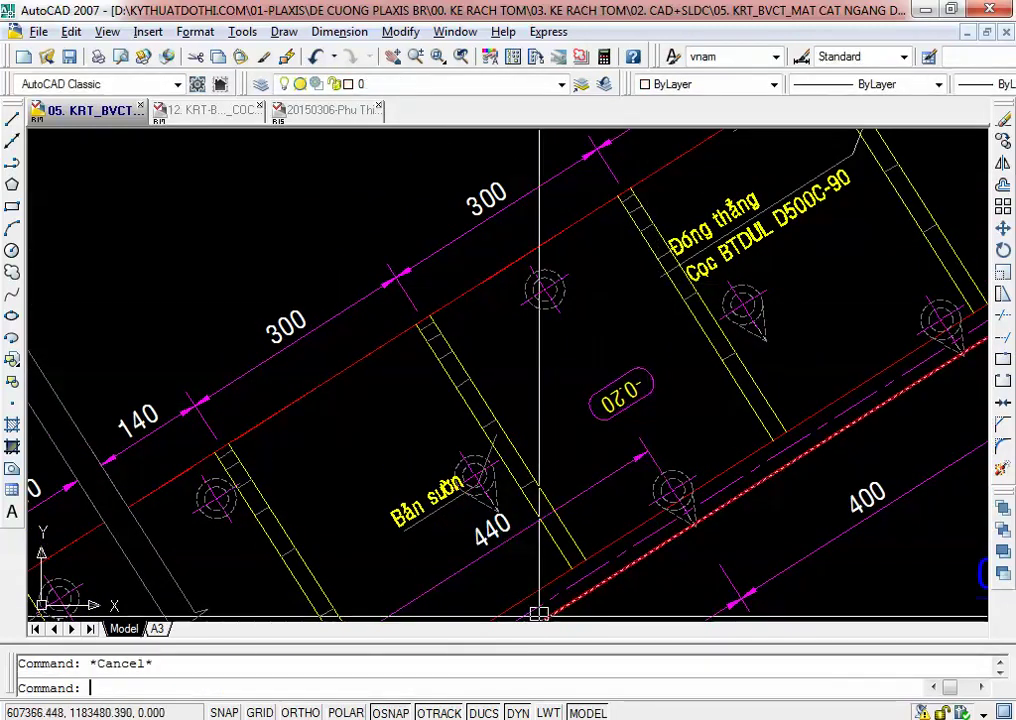
Step: Return to the Plaxis 3D mesh generation dialog and set the front plane's Z-coordinate to 6 m
click(680, 600)
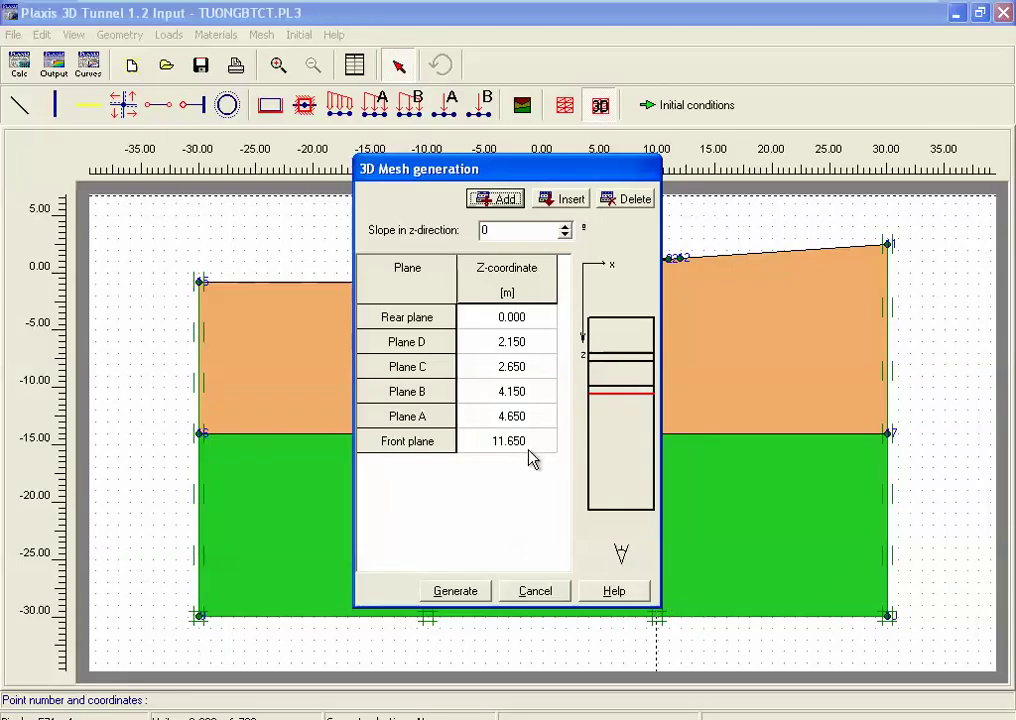
text(6)
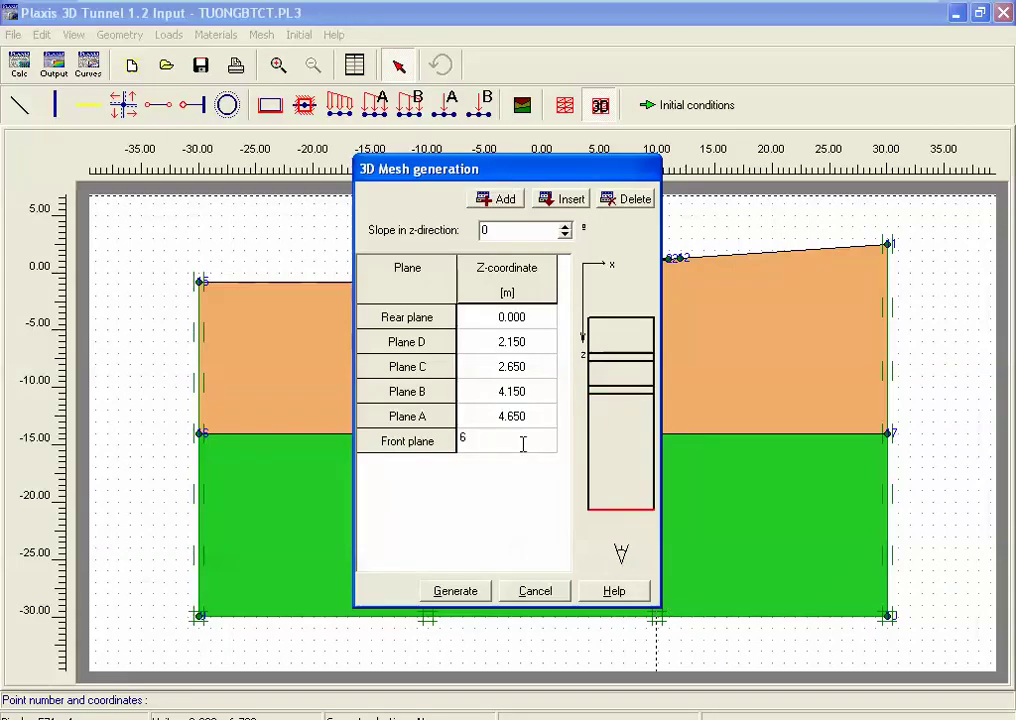
click(537, 418)
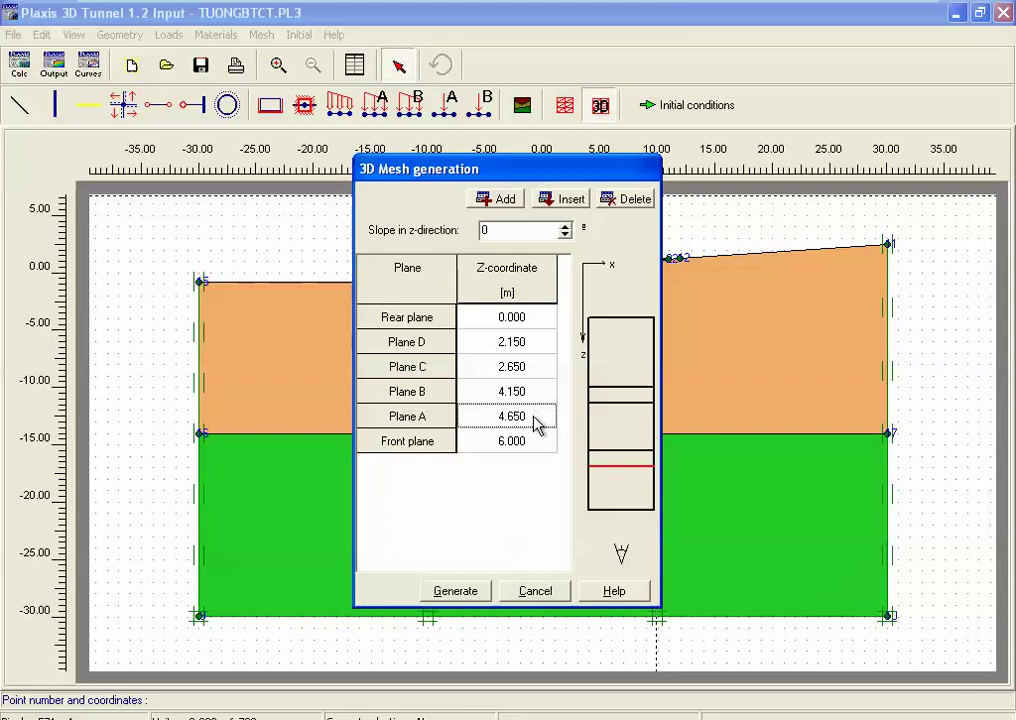
Step: Examine the pile and rib layout around the 440 dimension in AutoCAD and check Planes B and C in the Plaxis plane preview
mouse_move(673, 6)
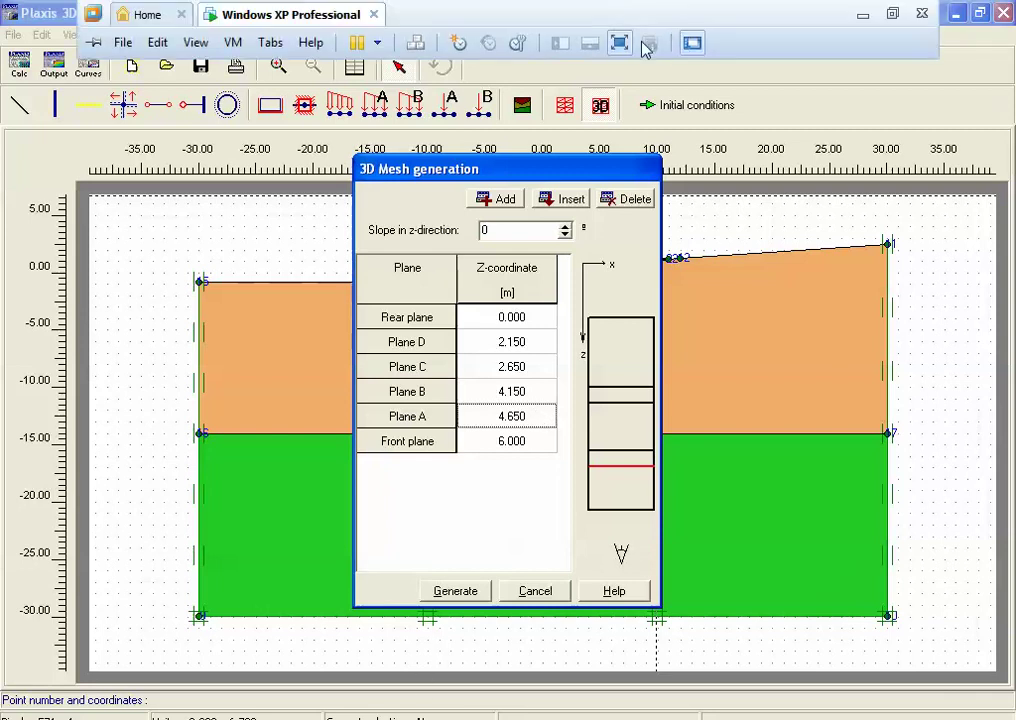
click(864, 14)
scroll(502, 321, down, 3)
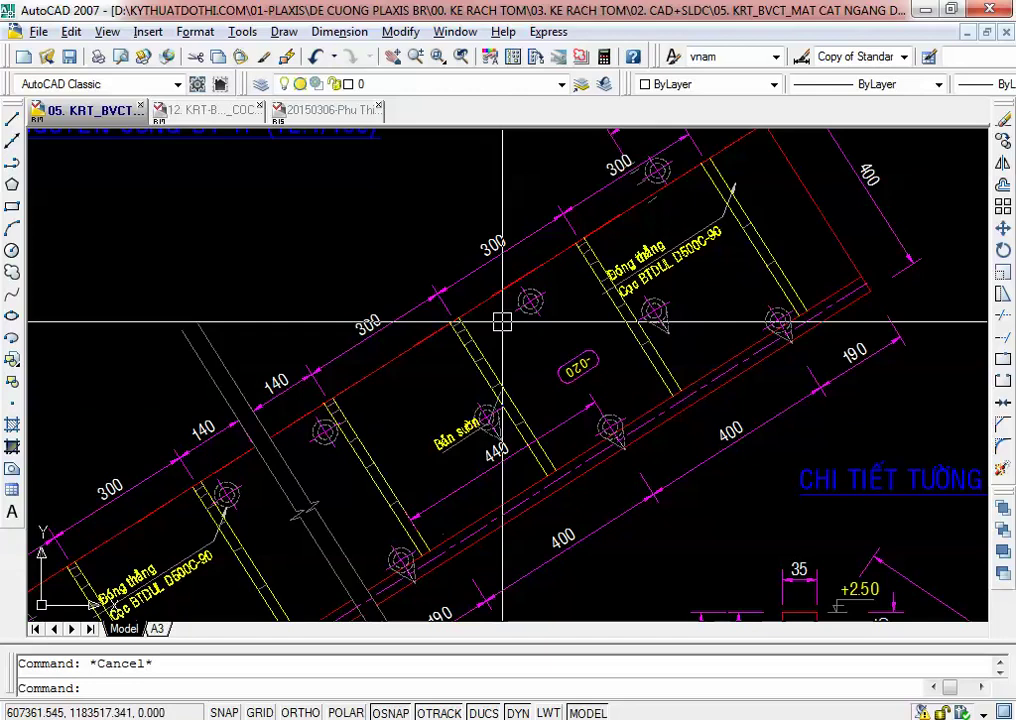
mouse_move(503, 329)
middle_down()
mouse_move(581, 220)
mouse_move(778, 190)
middle_up()
scroll(748, 313, down, 2)
scroll(600, 405, down, 2)
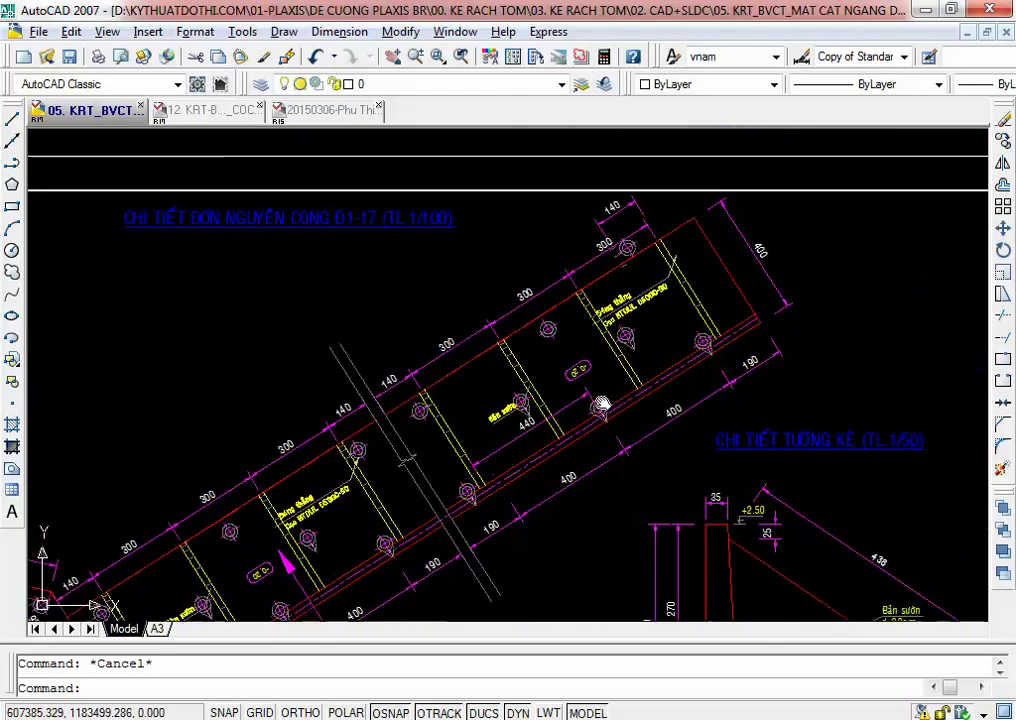
middle_drag(601, 404, 596, 409)
scroll(596, 409, down, 2)
scroll(524, 424, up, 5)
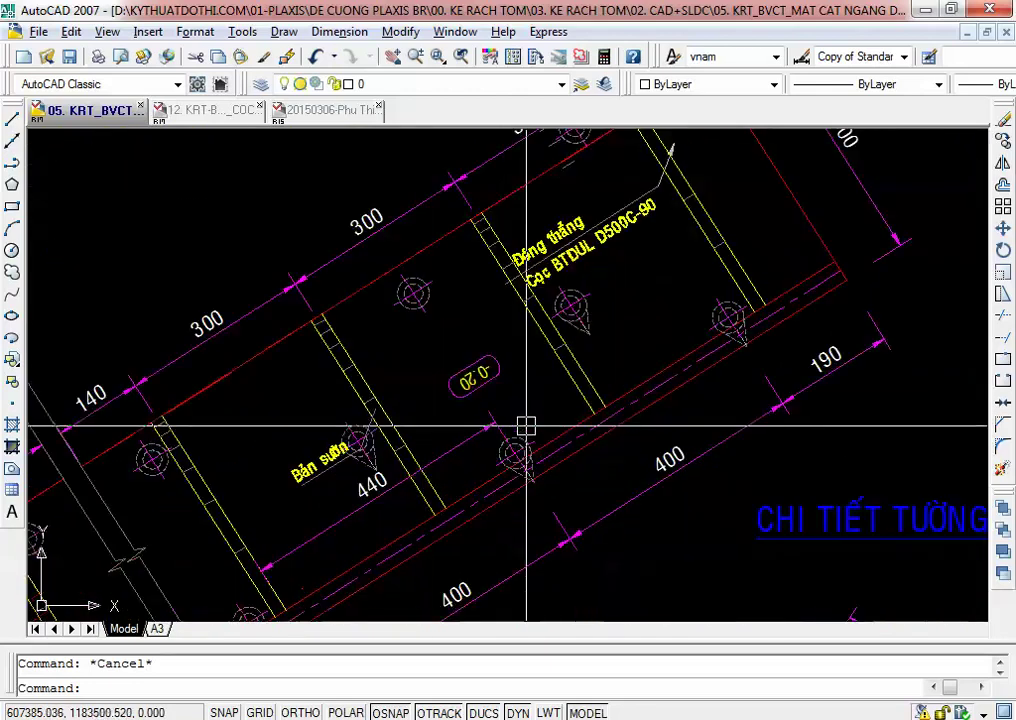
scroll(554, 385, up, 2)
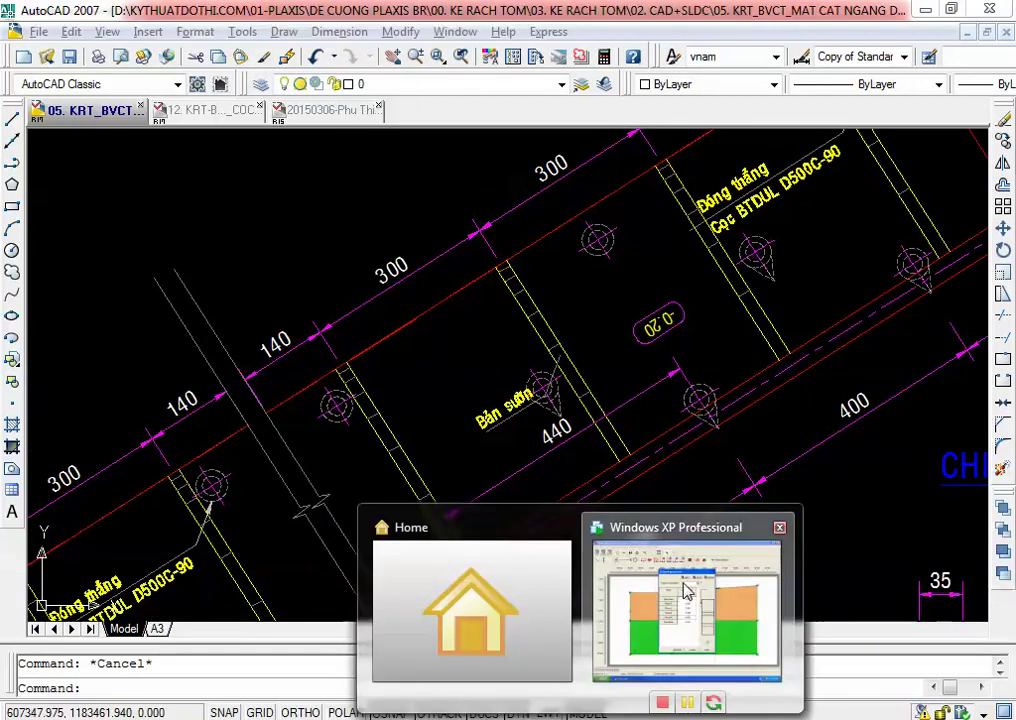
click(680, 601)
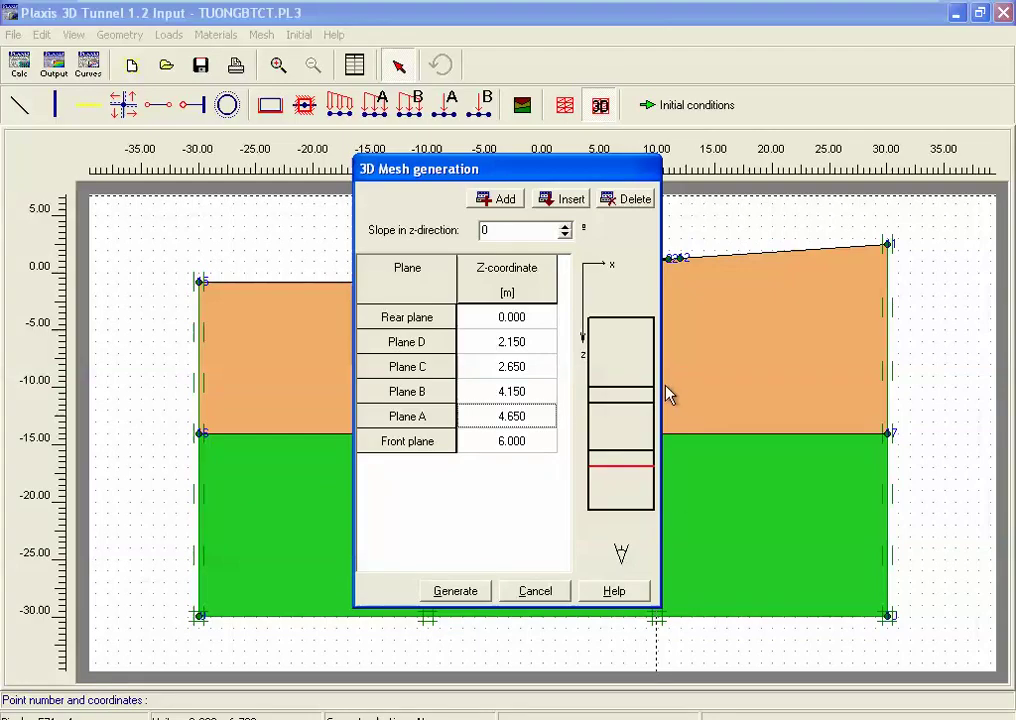
click(518, 392)
click(516, 368)
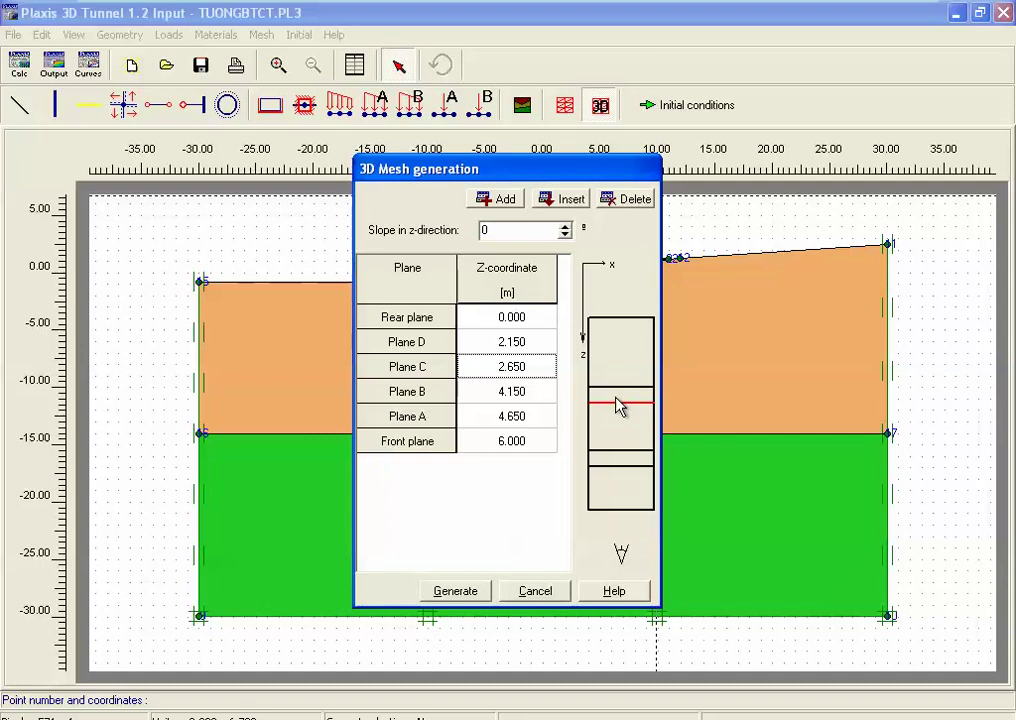
Step: Generate the 3D mesh, update the model from the mesh view, and try to proceed to the initial conditions
click(470, 594)
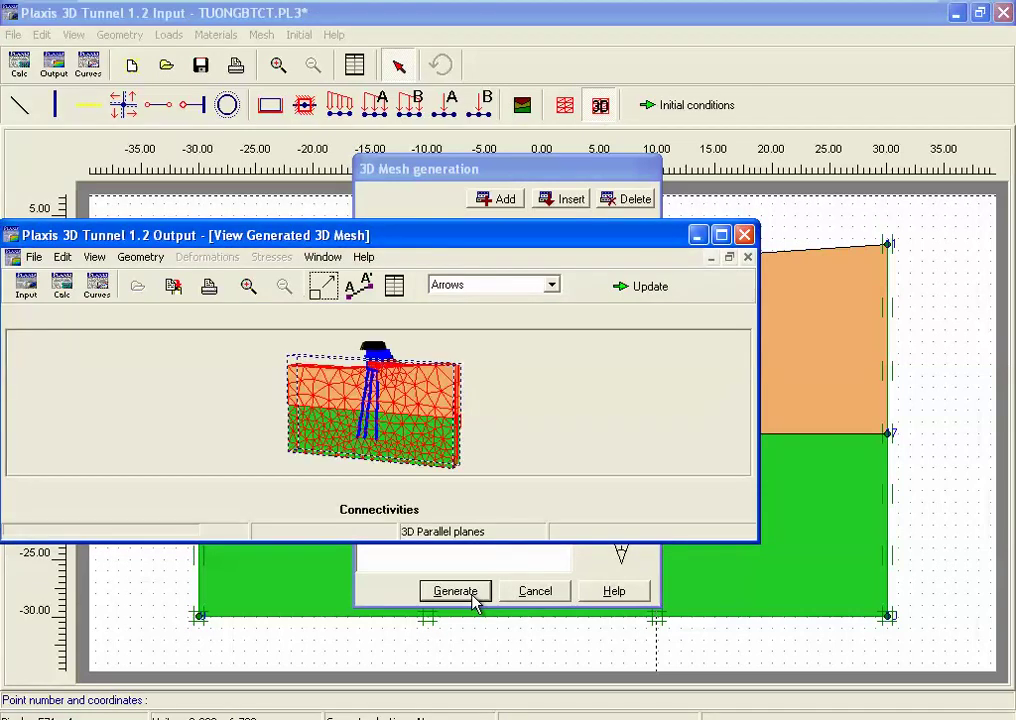
click(720, 236)
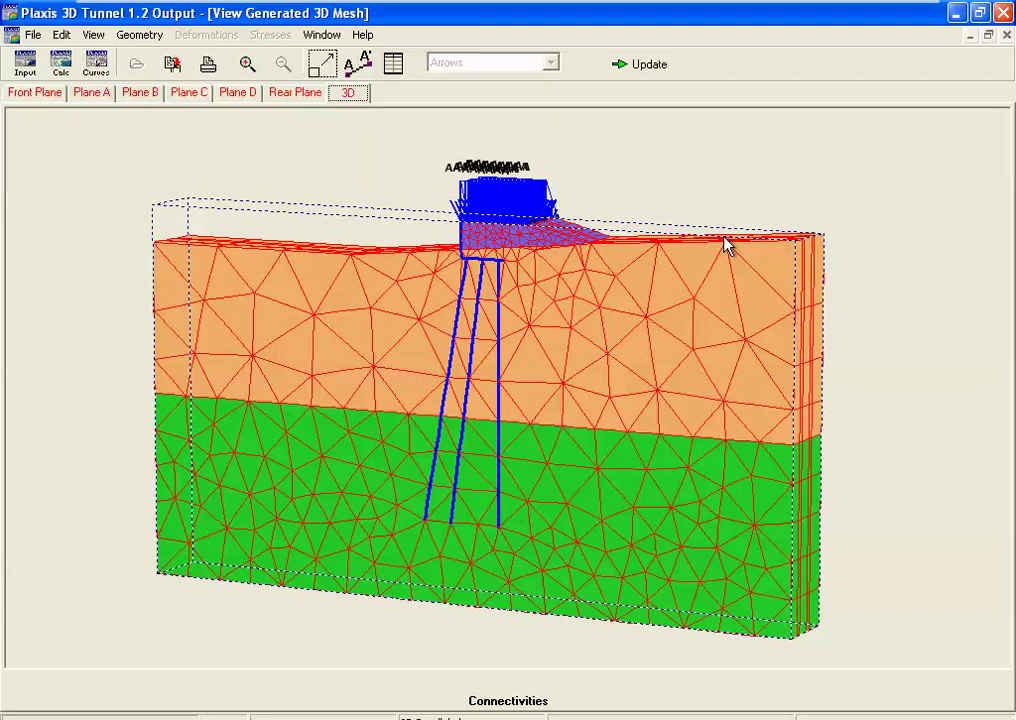
click(649, 66)
click(671, 107)
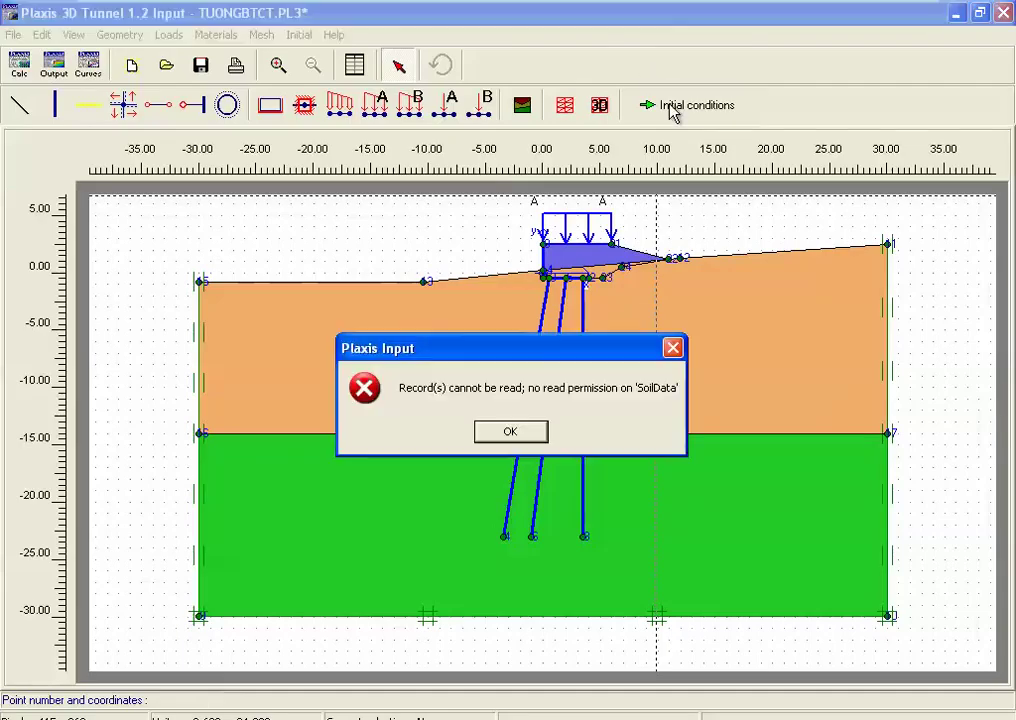
click(527, 437)
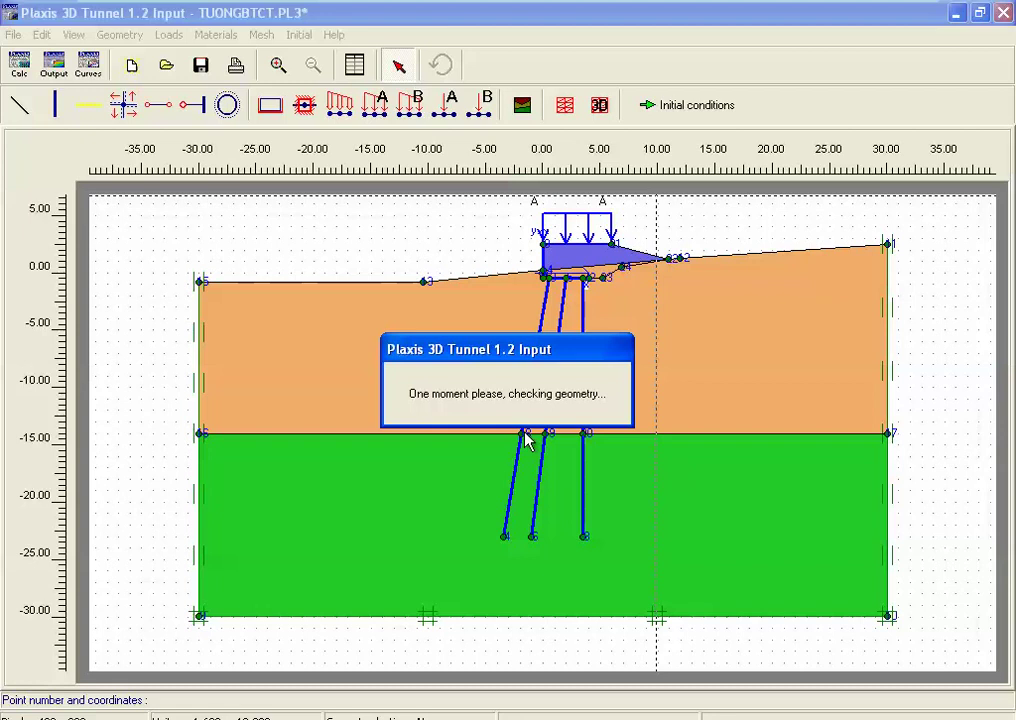
Step: Save the project, exit Plaxis Input, and reopen the TUONGBTCT project from the desktop
click(201, 66)
click(13, 34)
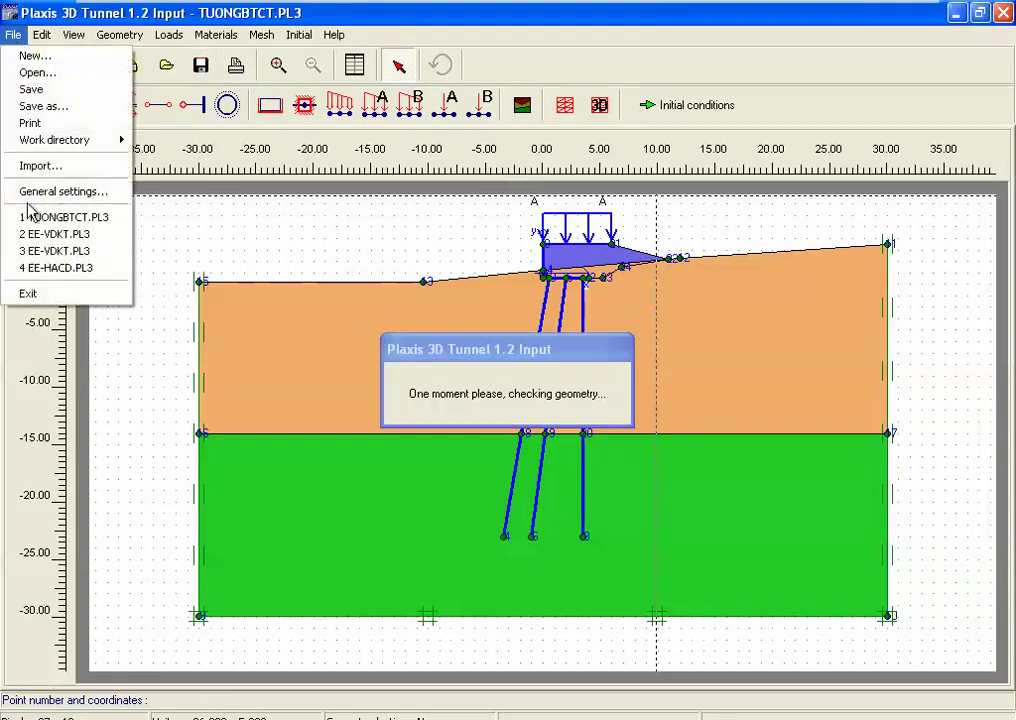
click(28, 293)
click(503, 435)
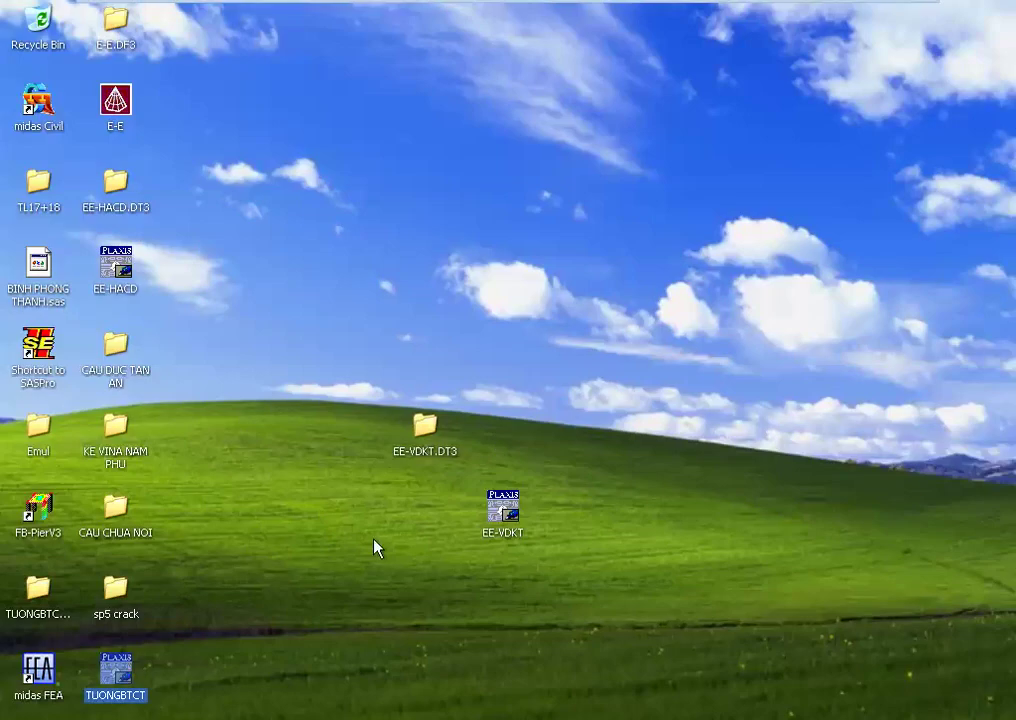
double_click(114, 670)
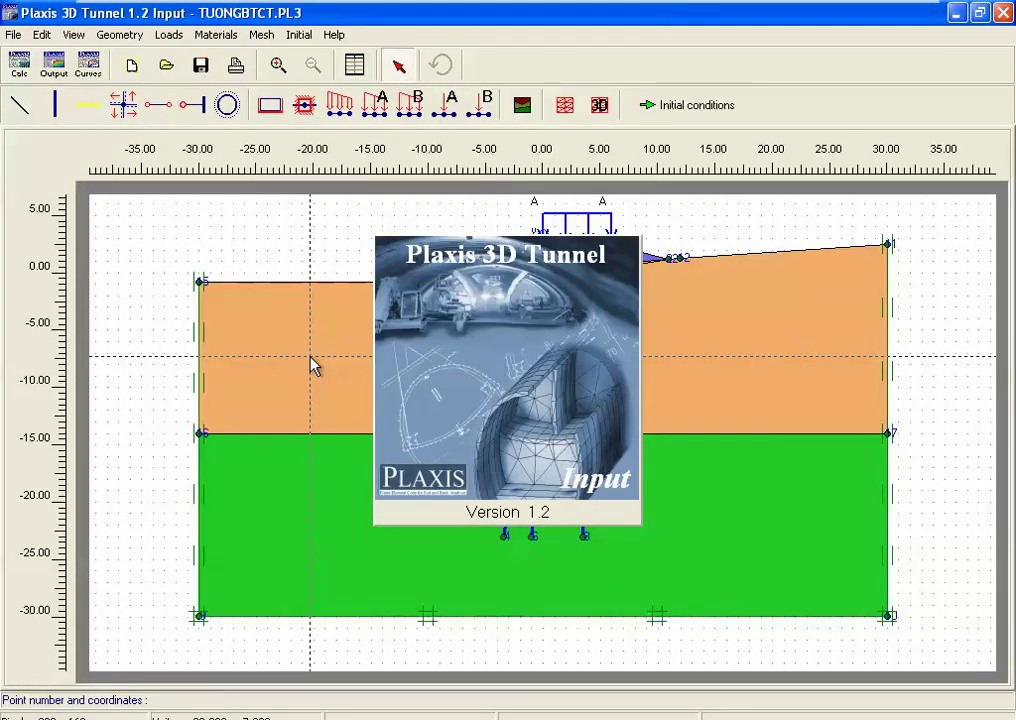
Step: Proceed to the initial conditions and draw a horizontal general phreatic level from point 15 to the opposite model boundary
click(688, 106)
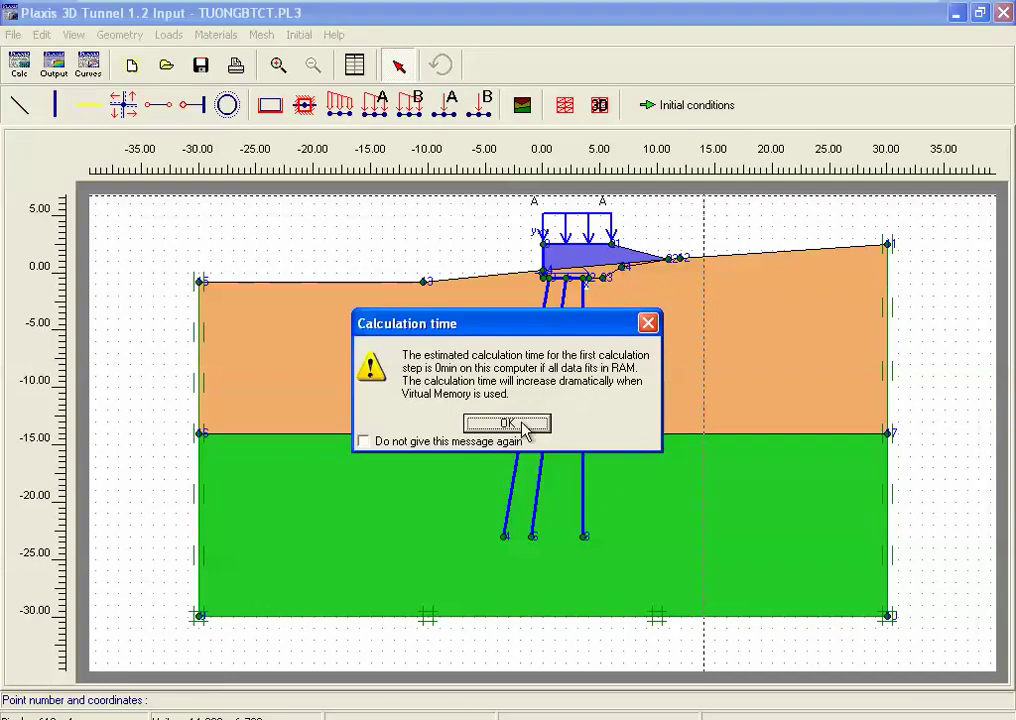
click(524, 424)
click(428, 424)
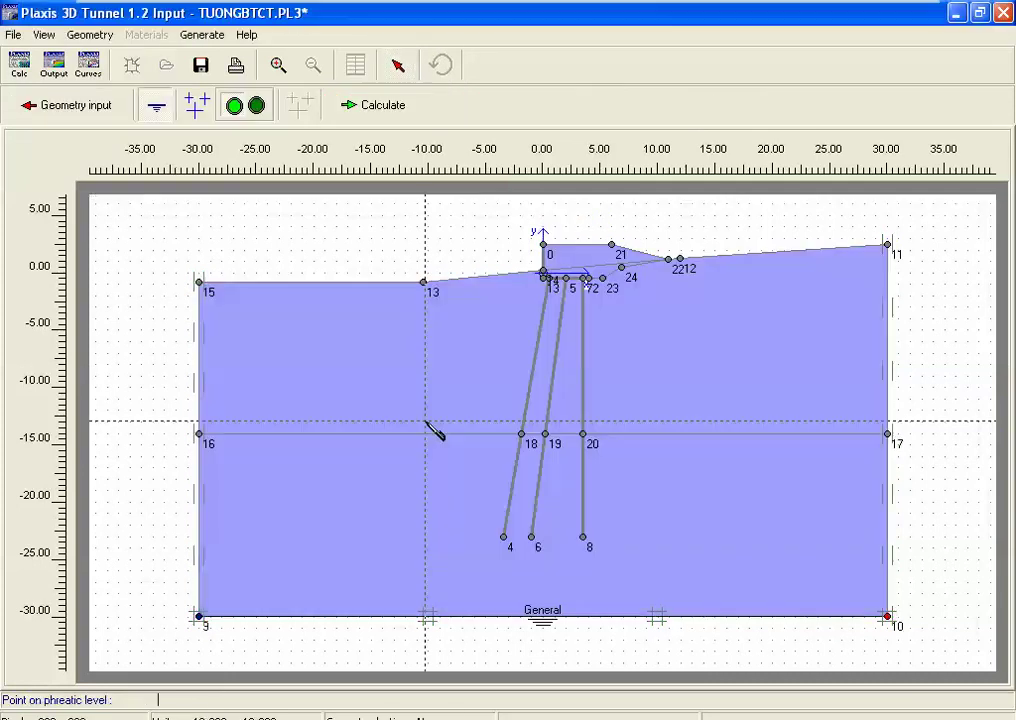
click(199, 285)
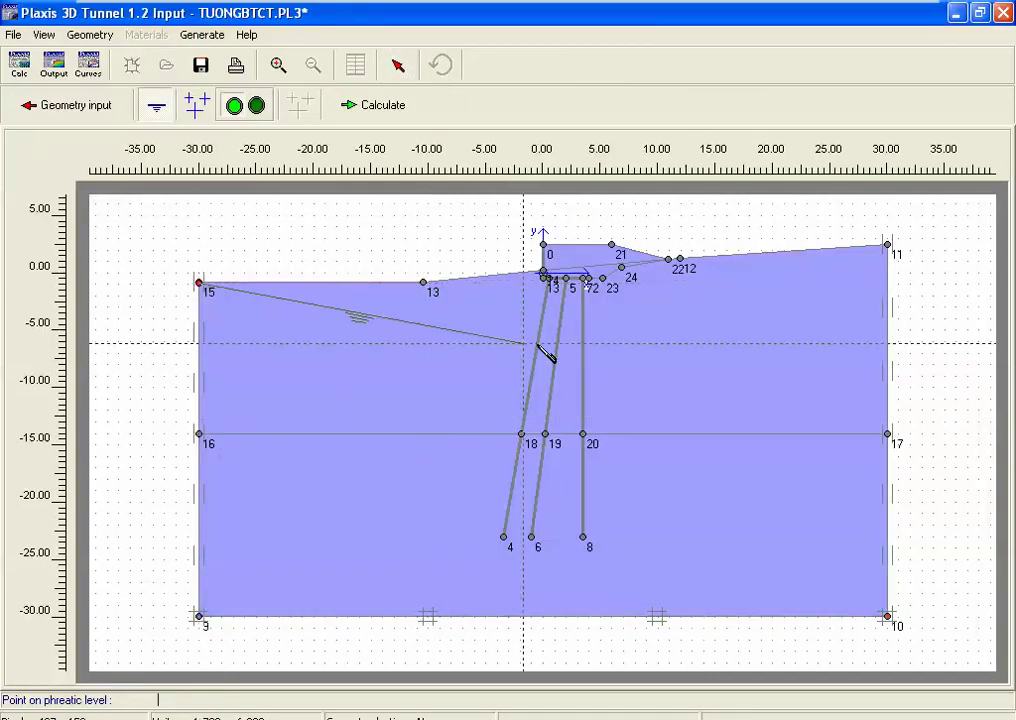
click(891, 287)
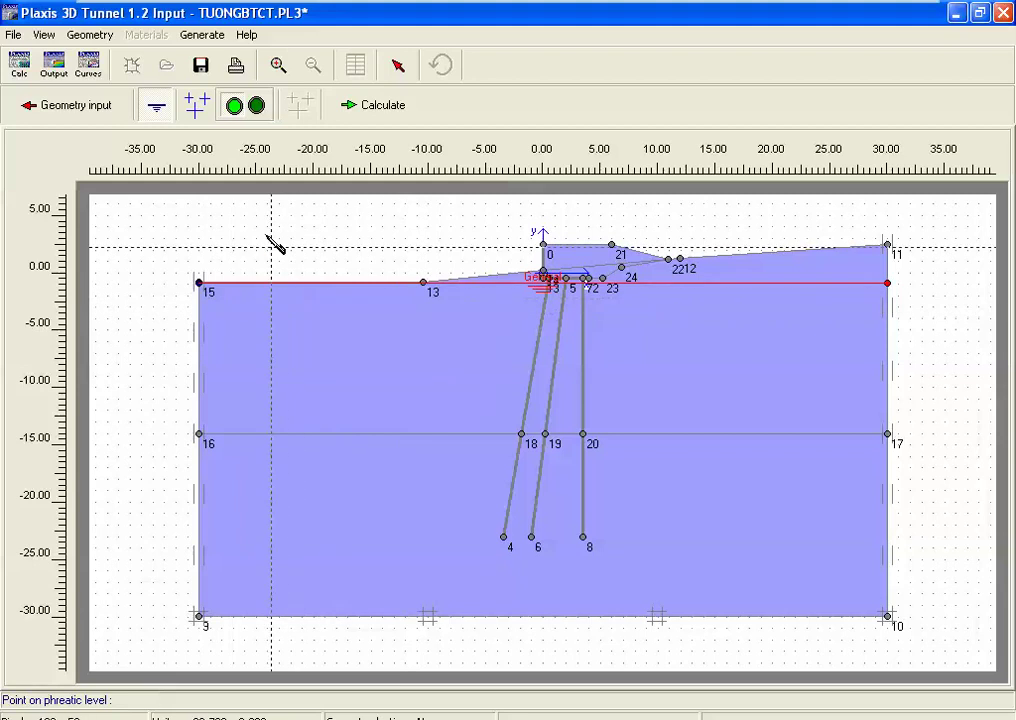
Step: Generate the pore pressures from the phreatic level, close the output view, and switch to the initial geometry configuration
click(200, 110)
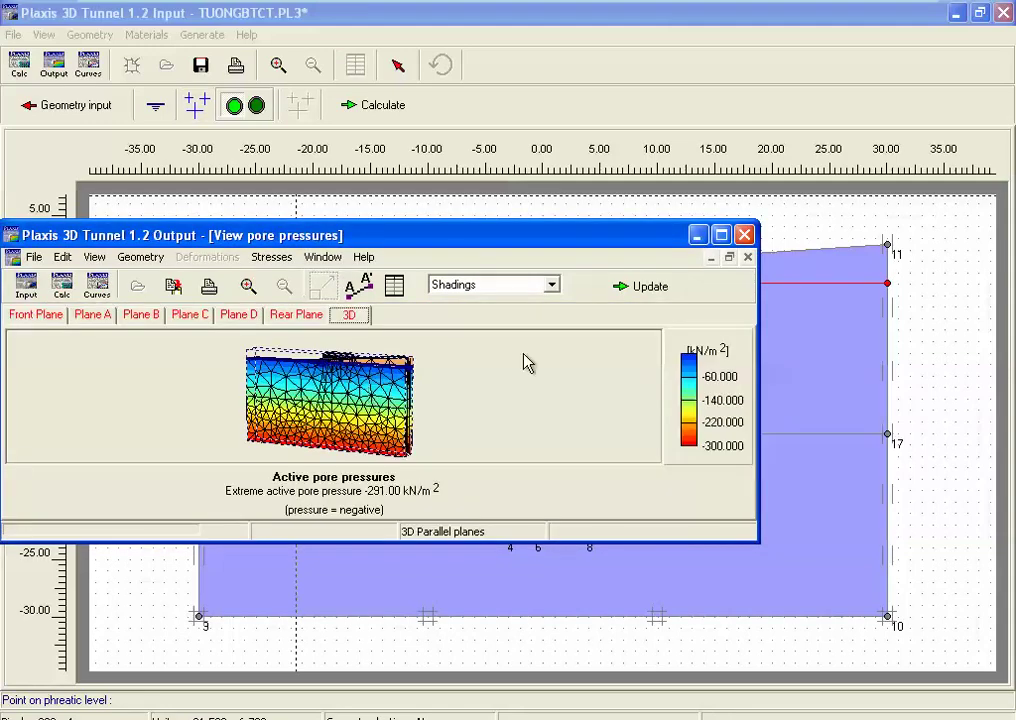
click(744, 235)
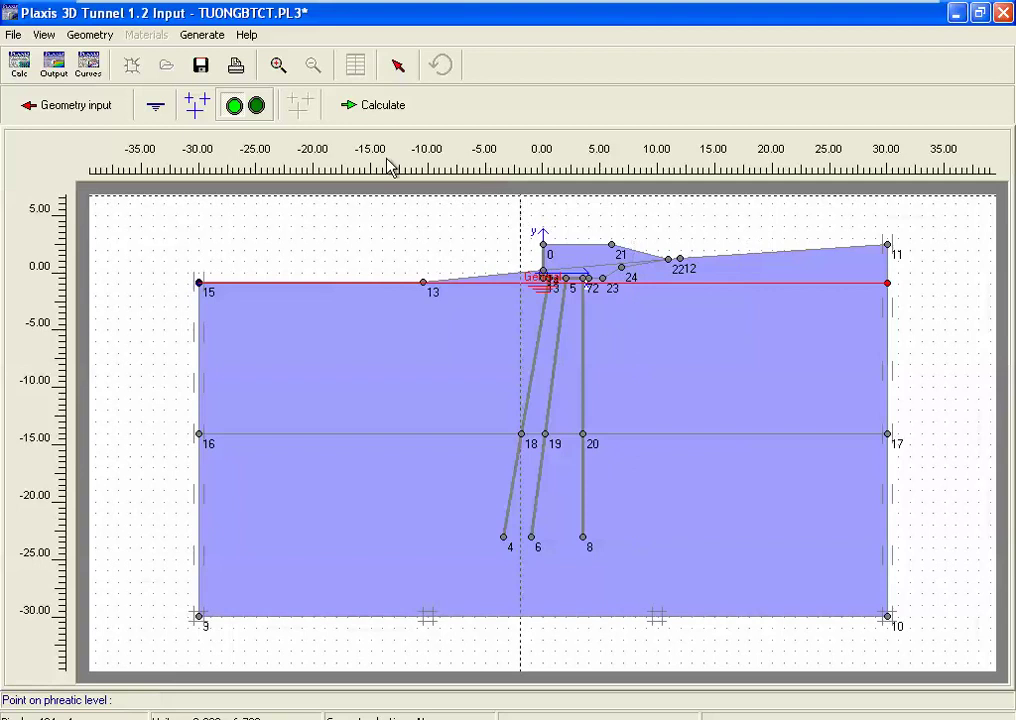
click(256, 108)
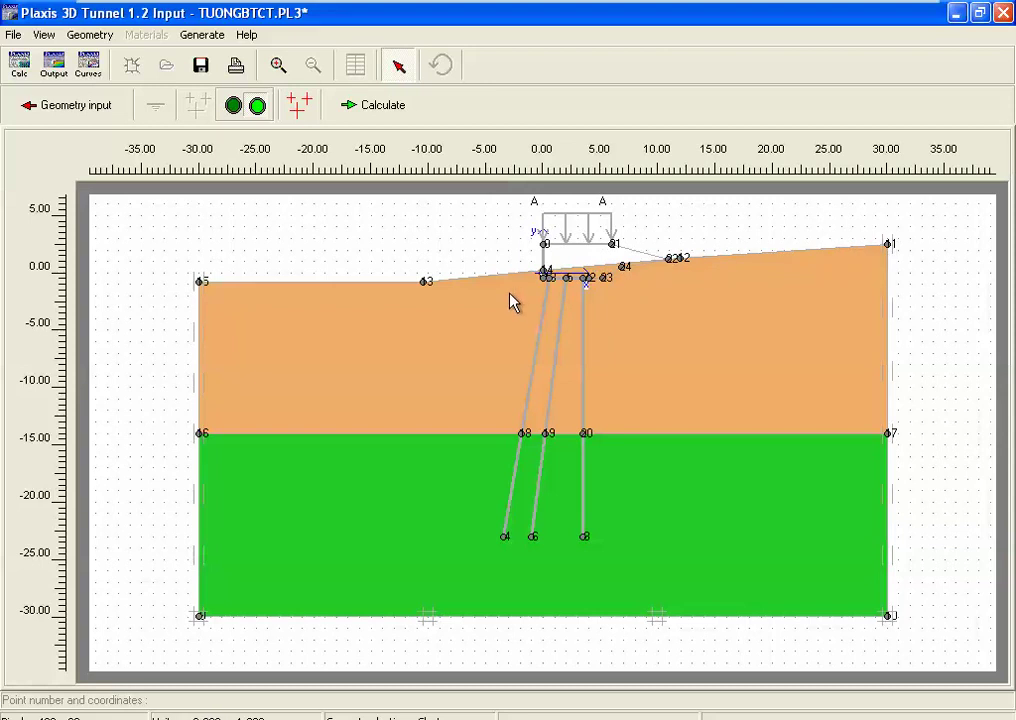
Step: Generate the initial soil stresses with the K0-procedure using a ΣMweight of 0, and close the stress output
click(299, 104)
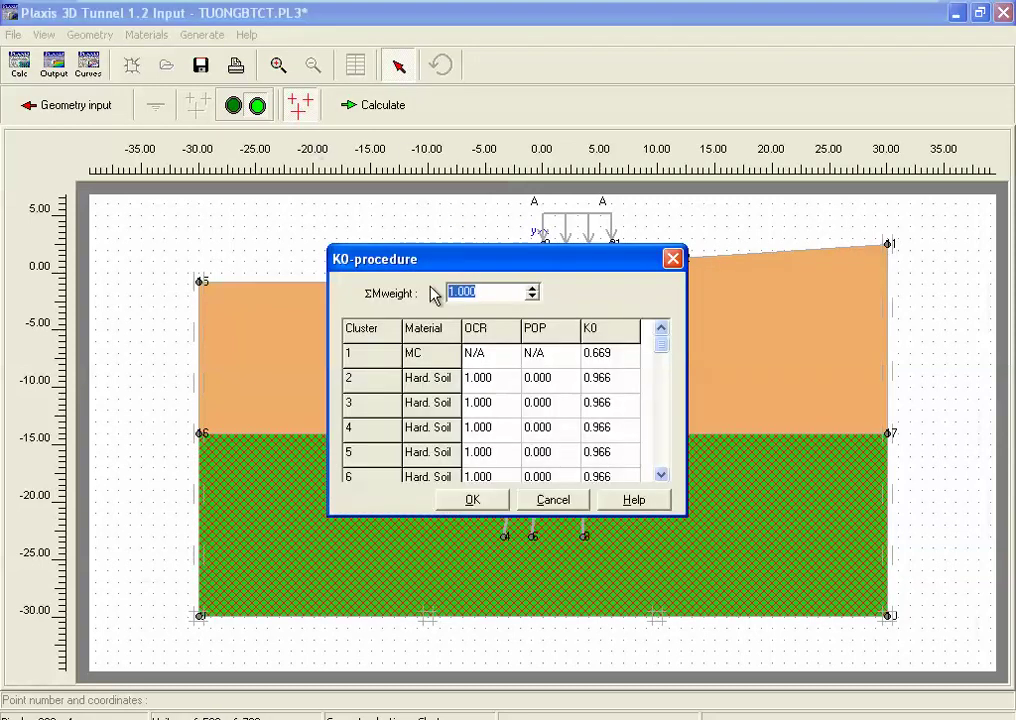
text(1)
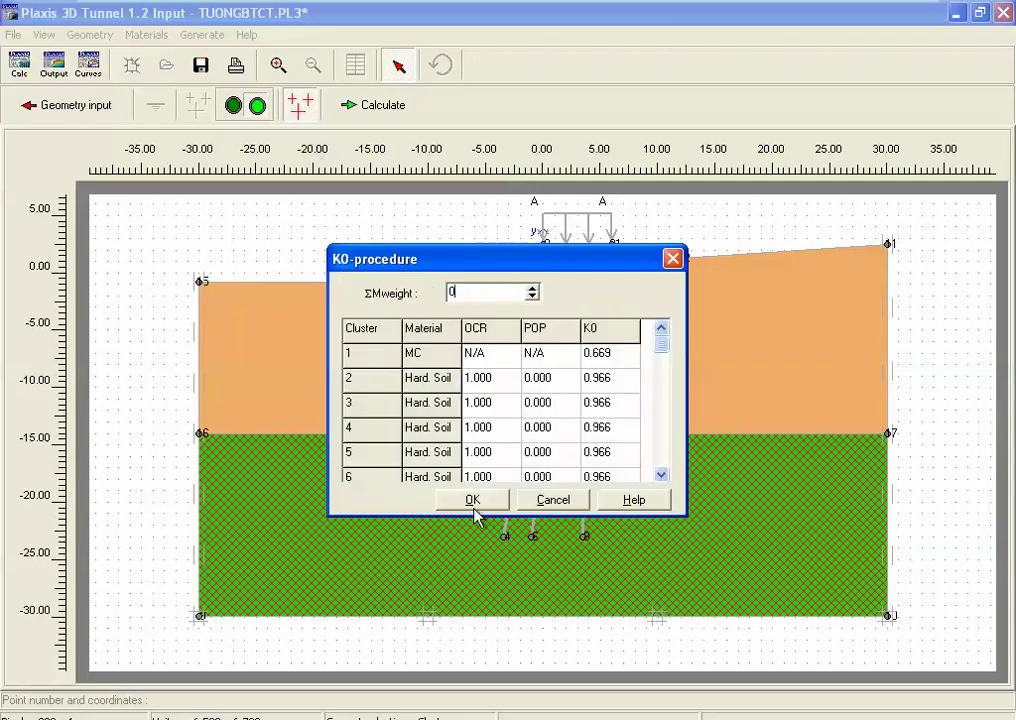
click(473, 502)
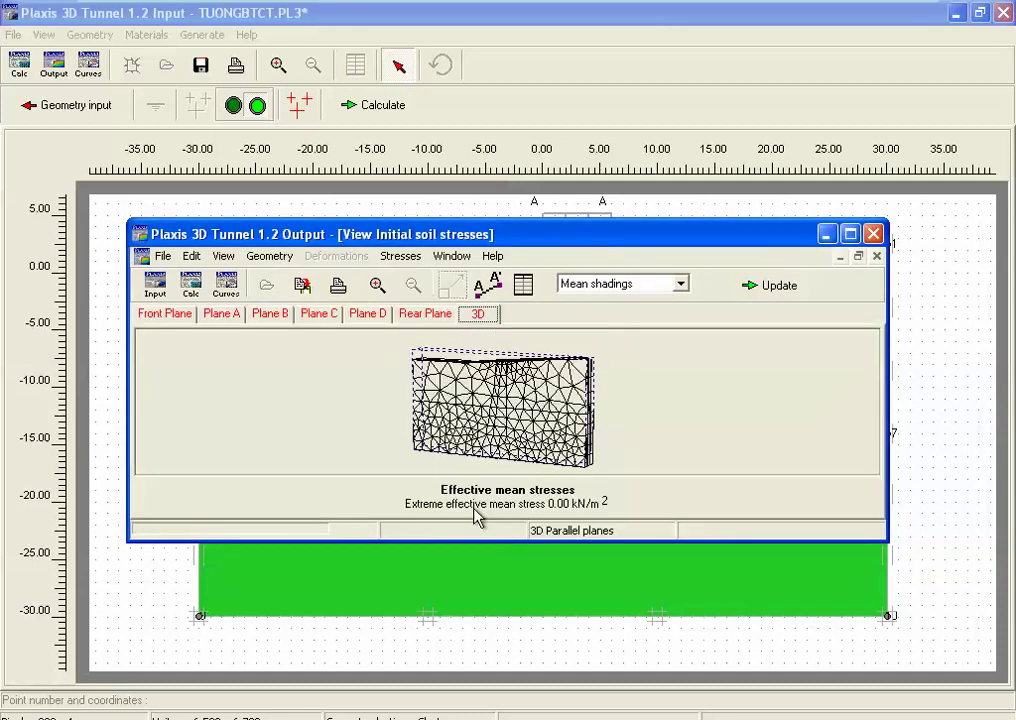
click(503, 193)
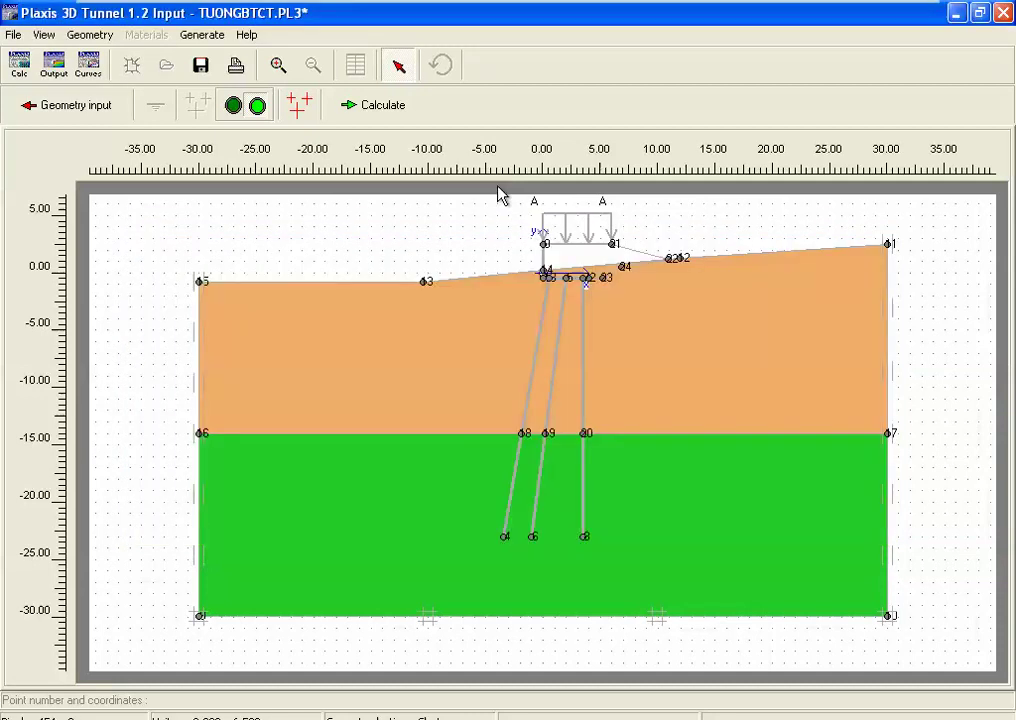
Step: Proceed to the calculations and name the first calculation phase US-TN
click(408, 108)
click(465, 421)
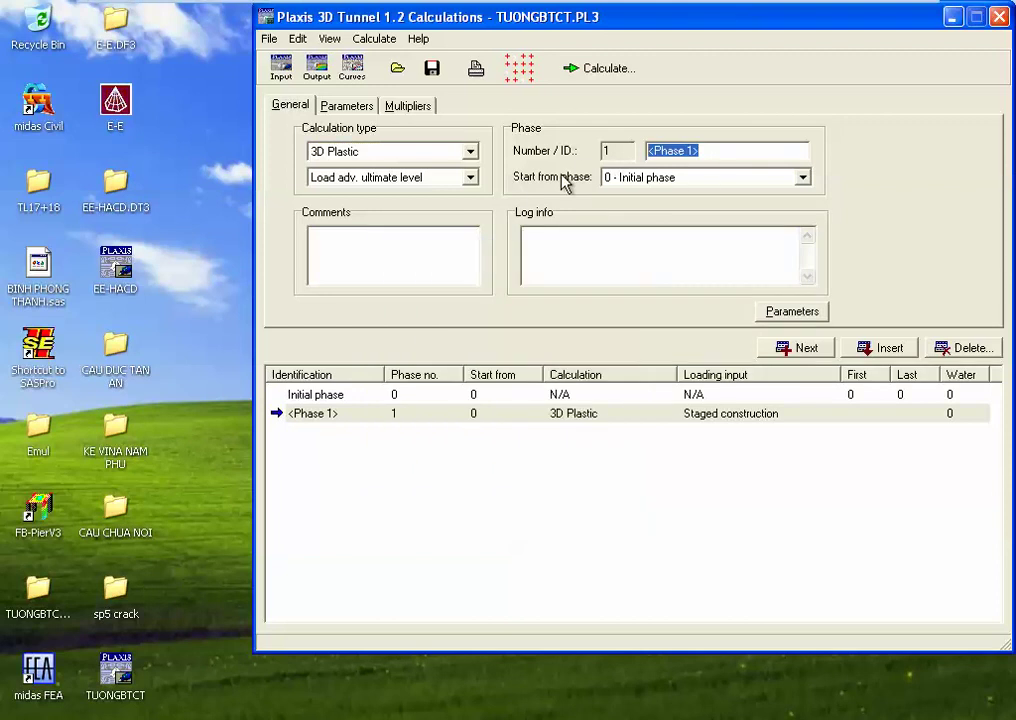
text(u)
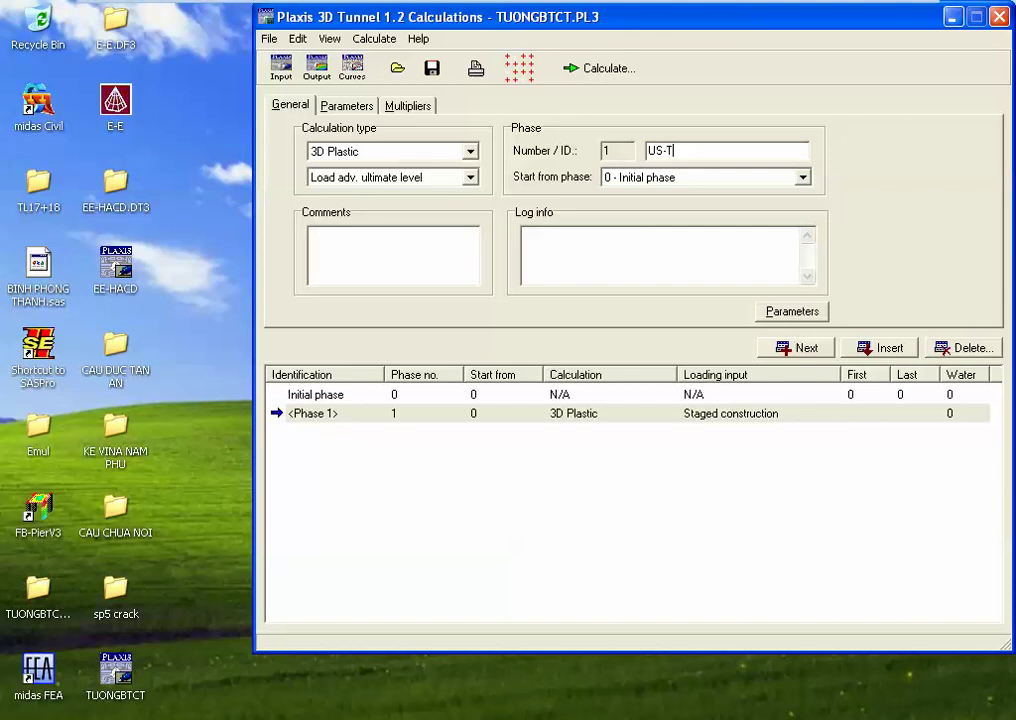
Step: Set phase US-TN to total multipliers loading with ΣMweight 1, and ignore undrained behaviour
click(790, 313)
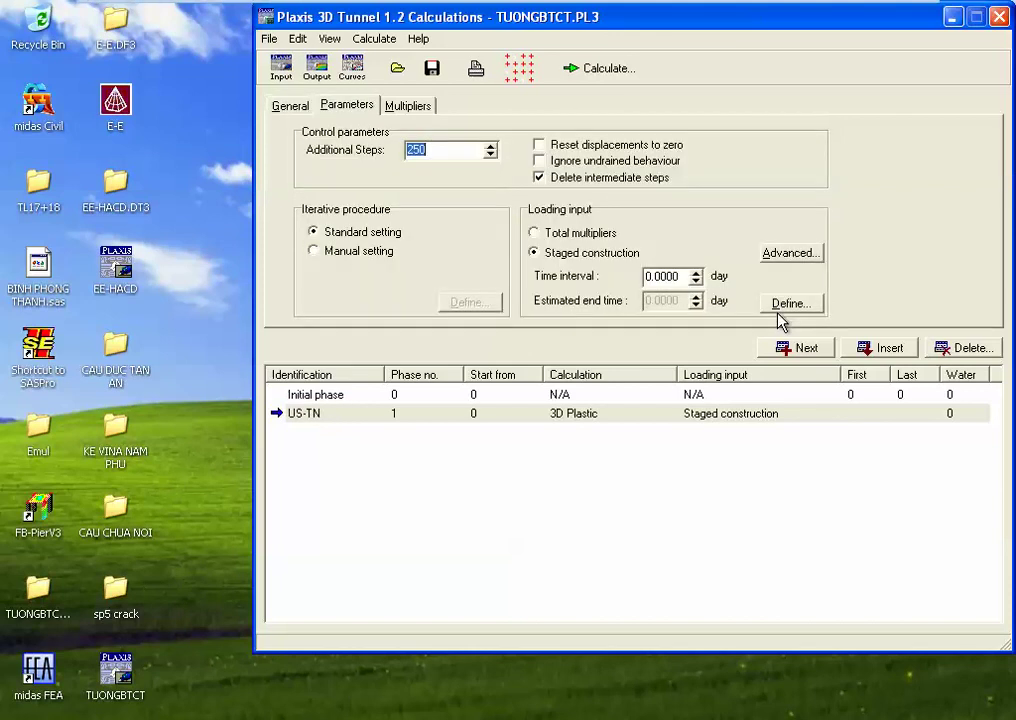
click(545, 232)
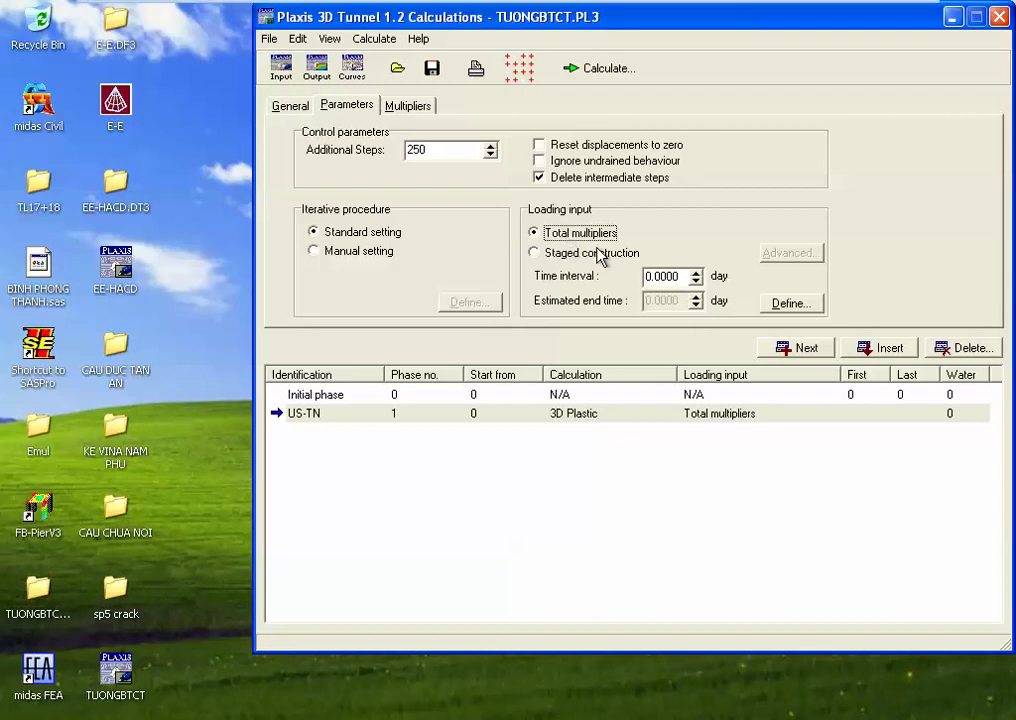
click(791, 305)
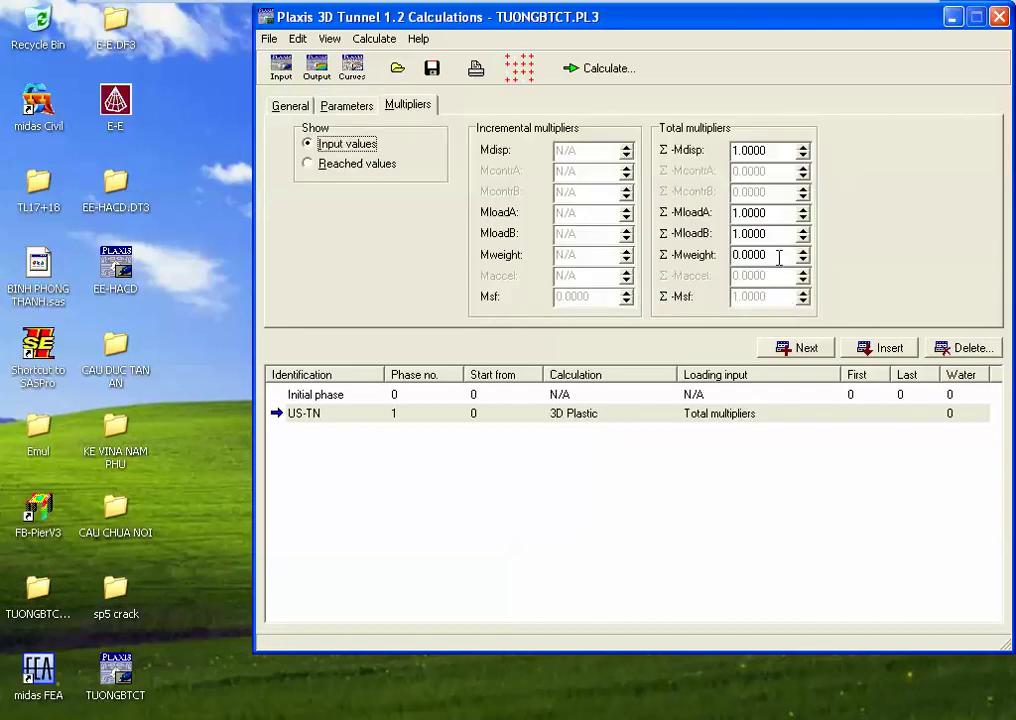
double_click(779, 256)
text(1)
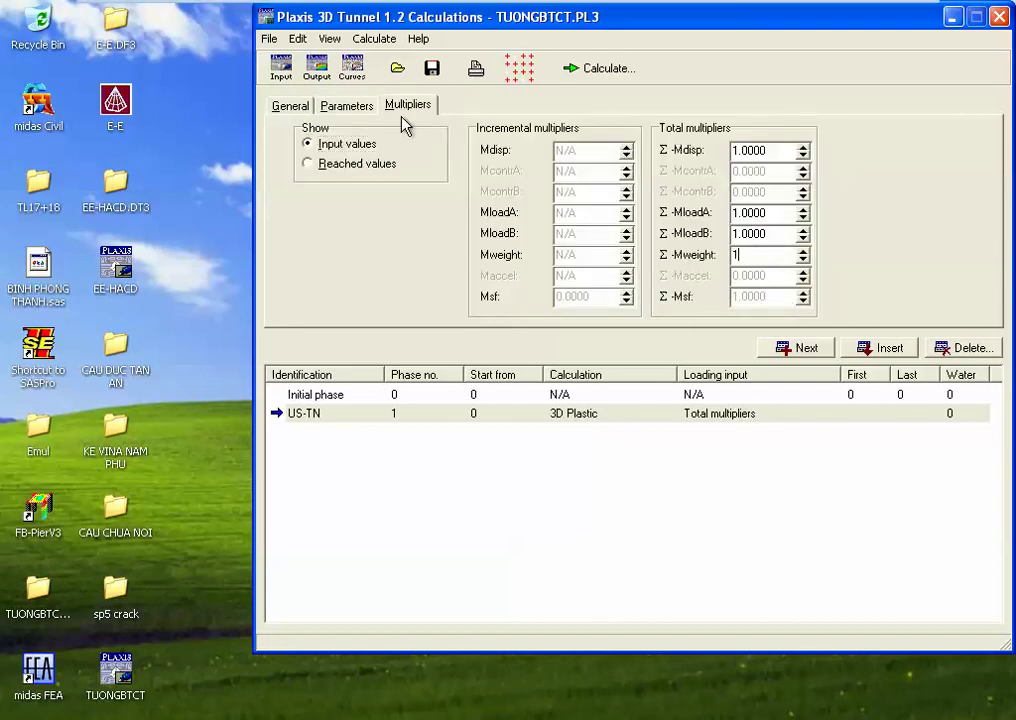
click(349, 106)
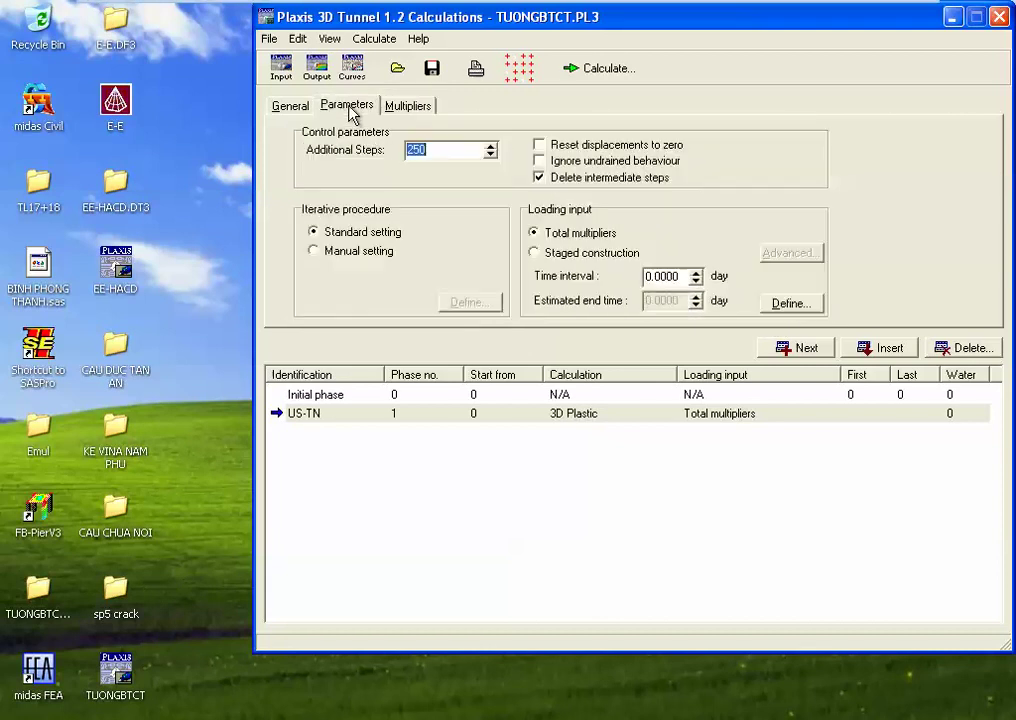
click(543, 162)
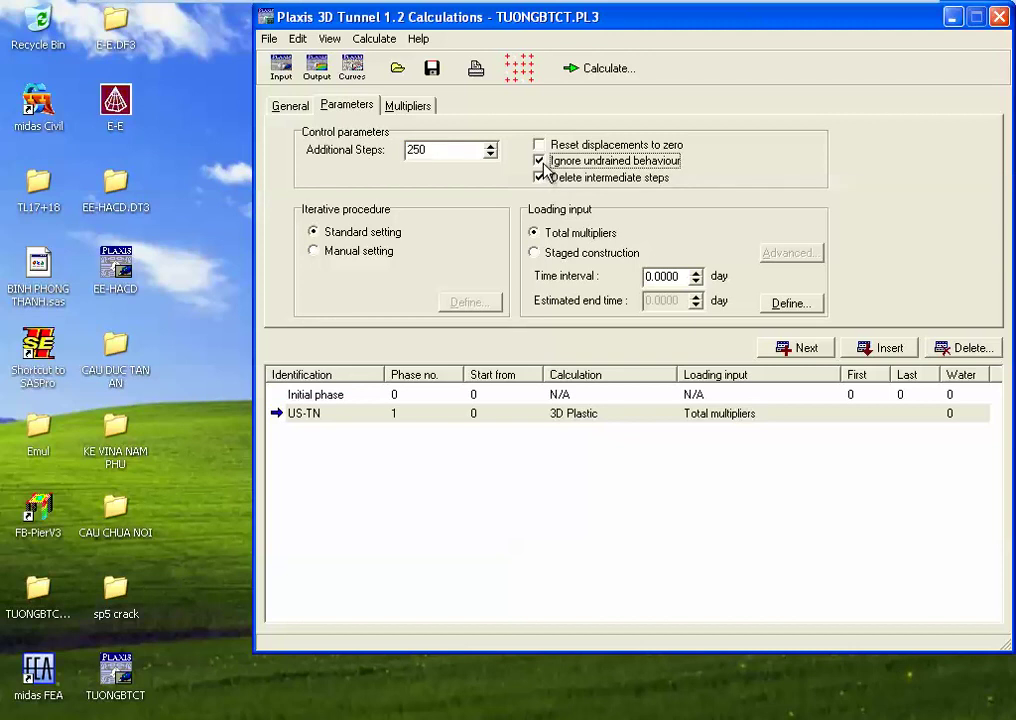
Step: Calculate phase US-TN
click(560, 412)
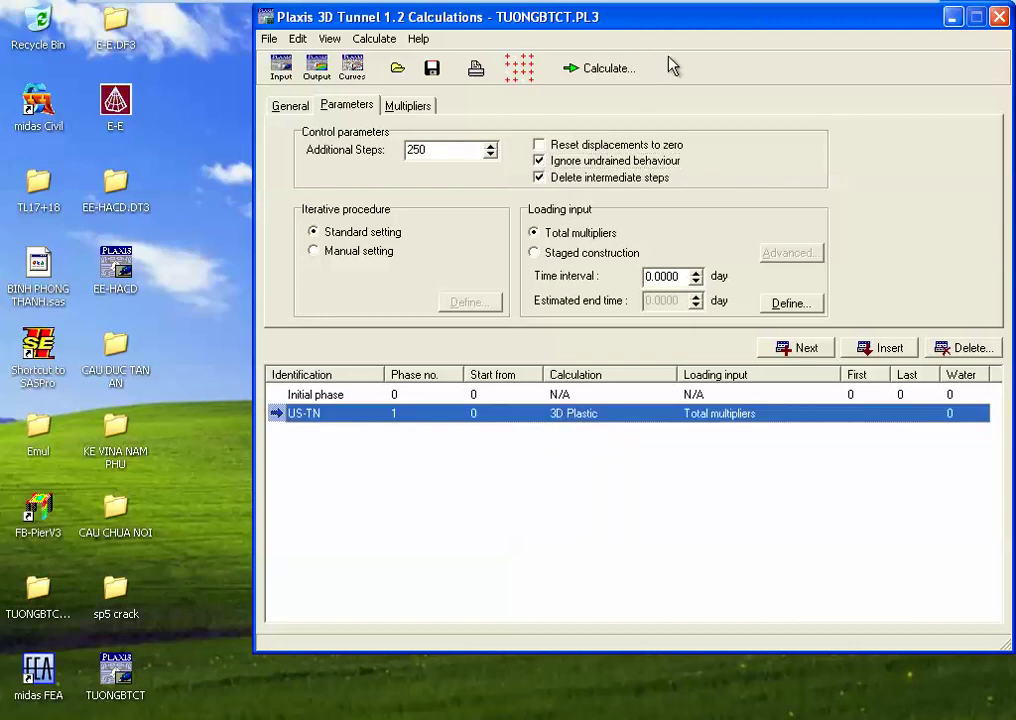
click(628, 70)
click(555, 437)
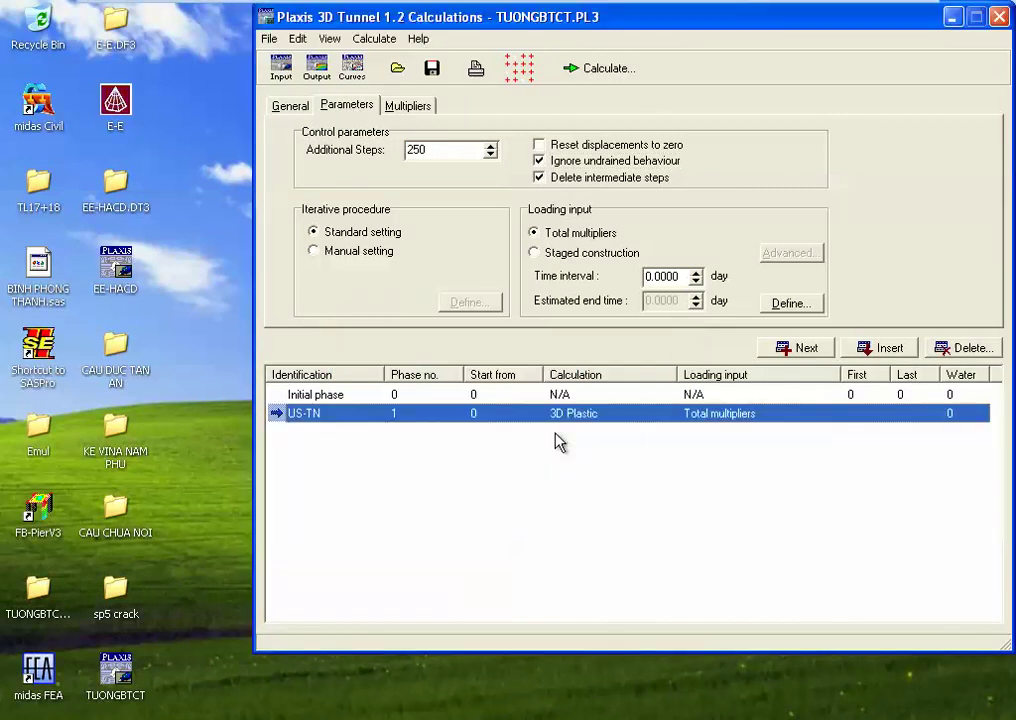
click(522, 424)
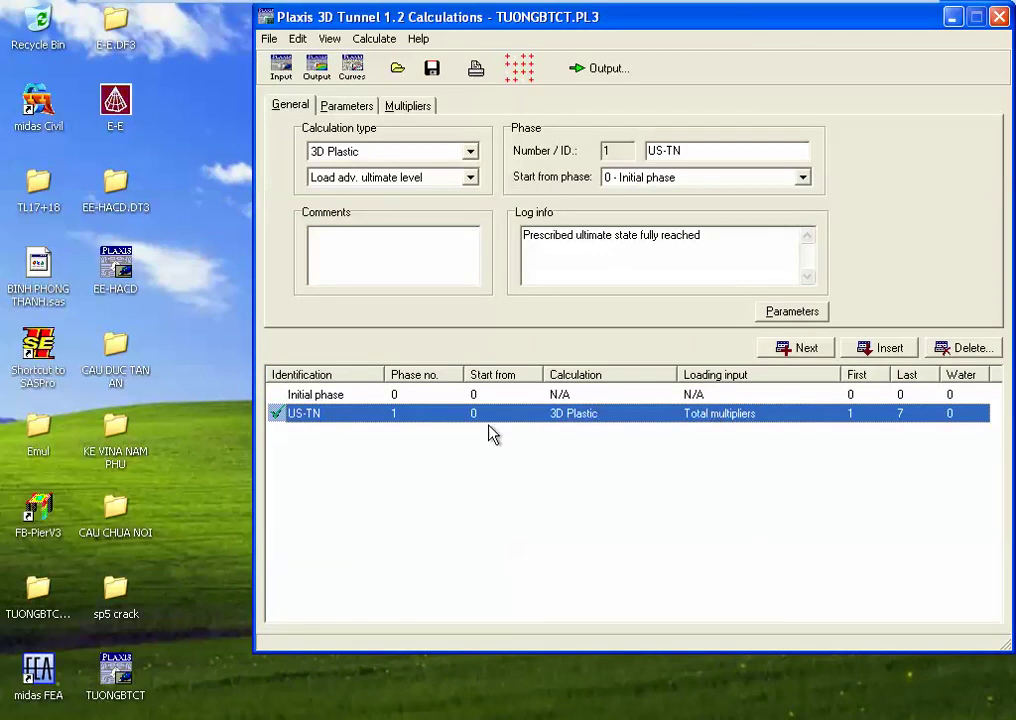
Step: Add a second phase named THICONG starting from US-TN, and reset its displacements to zero
click(795, 350)
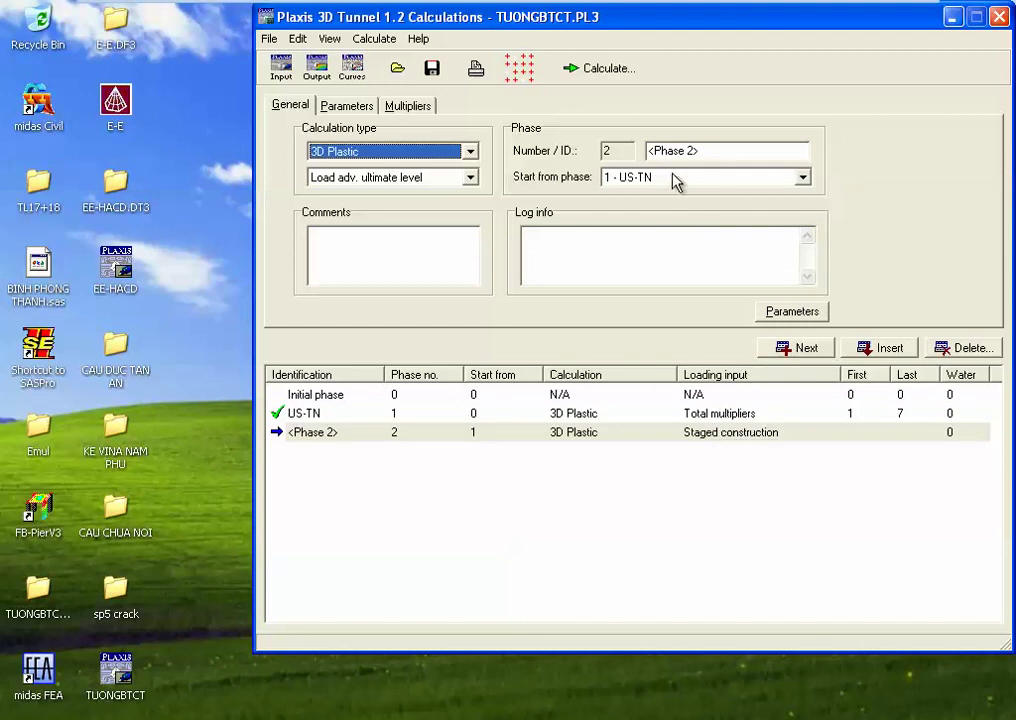
drag(723, 152, 640, 152)
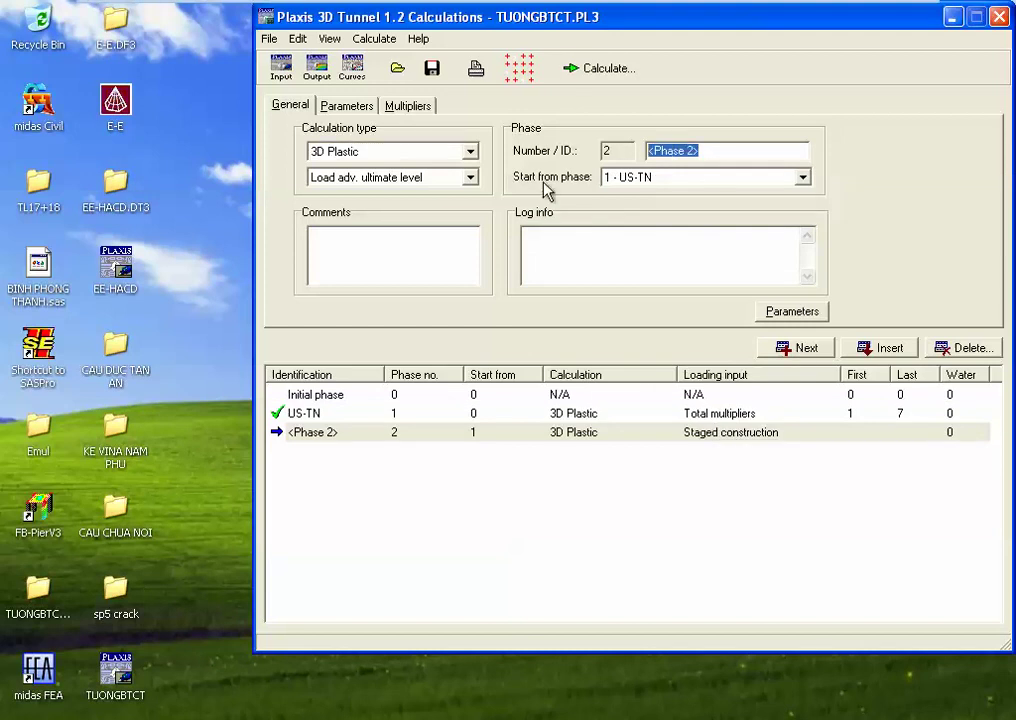
text(th)
key(BackSpace)
key(BackSpace)
text(T)
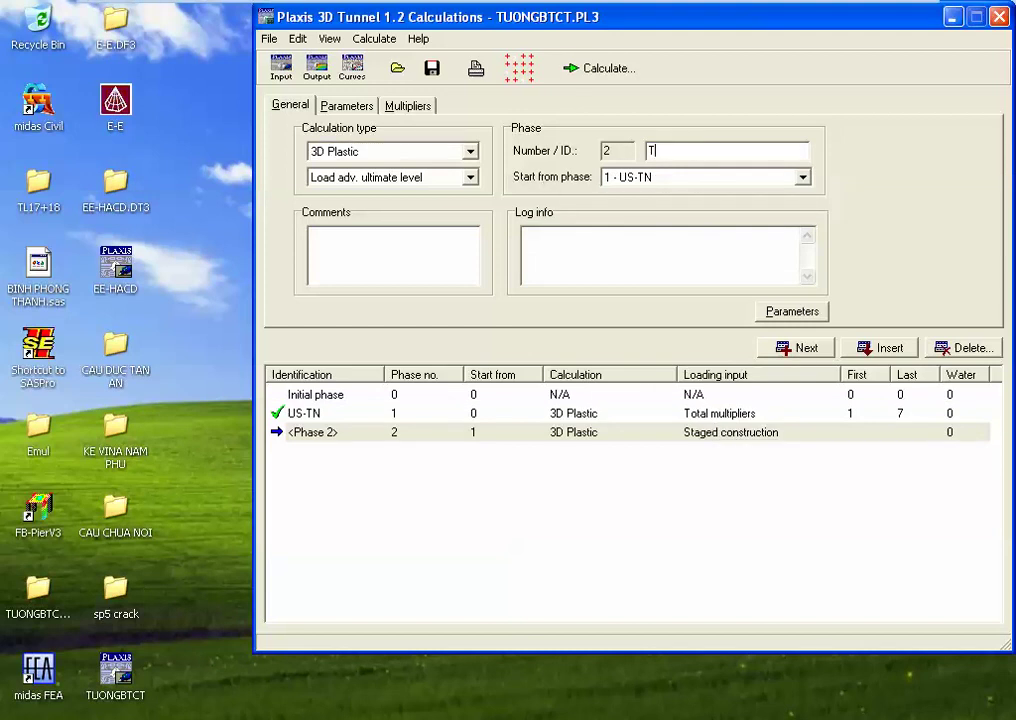
text(HICONG)
click(347, 106)
click(541, 146)
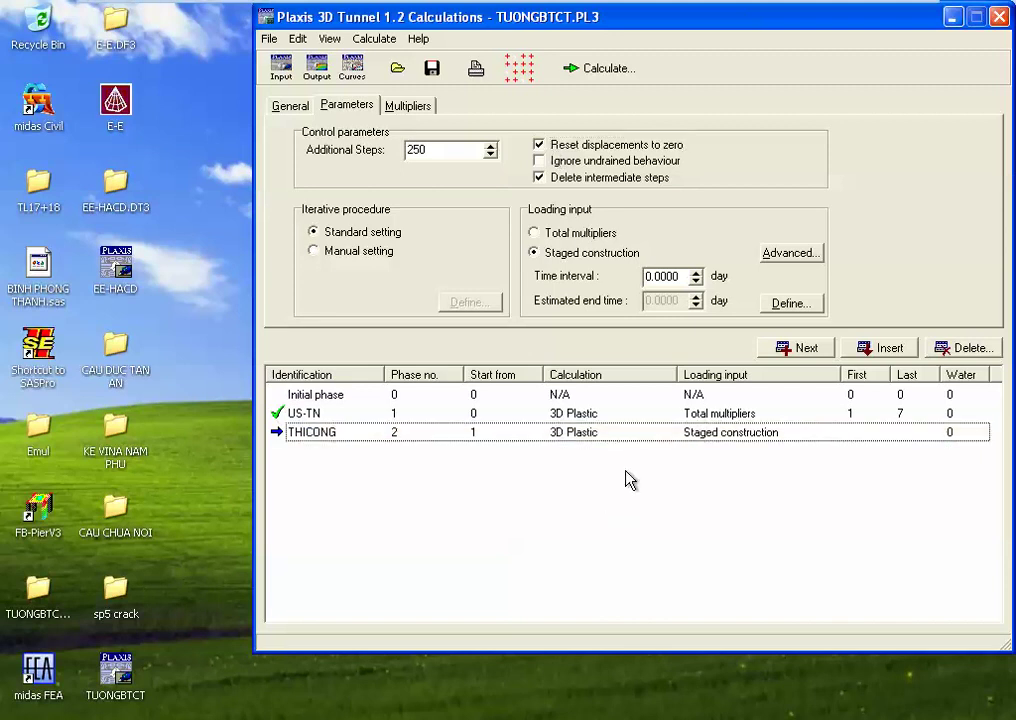
Step: Define the staged construction of phase THICONG and activate the fill cluster above ground behind the wall in Slice 1 and Slice 2
click(680, 434)
click(789, 303)
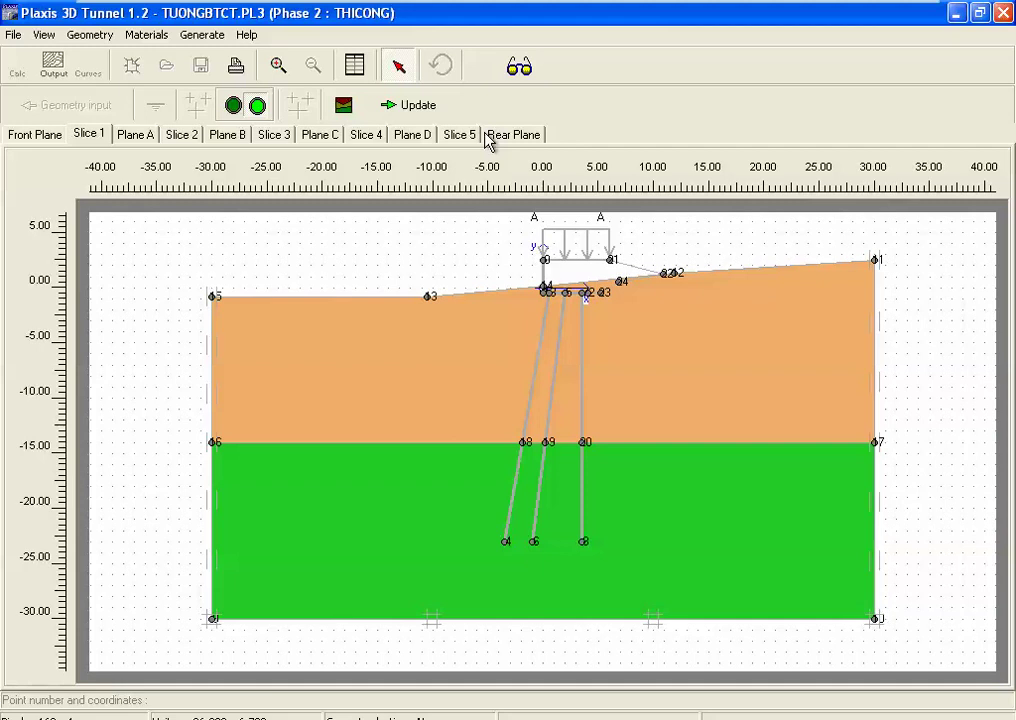
click(590, 280)
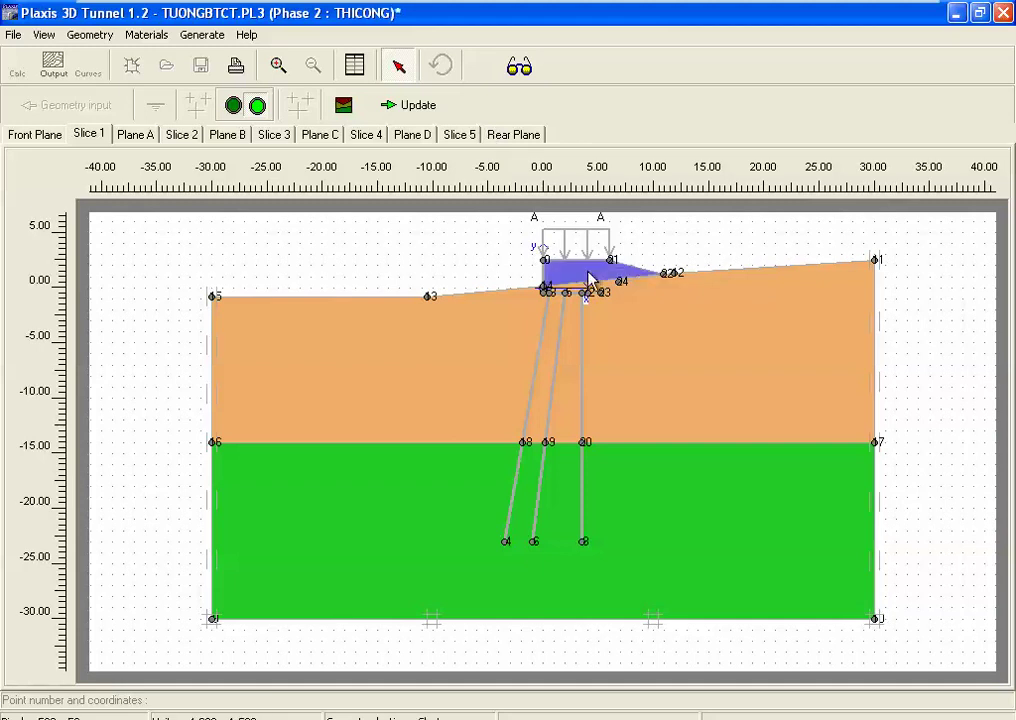
click(179, 136)
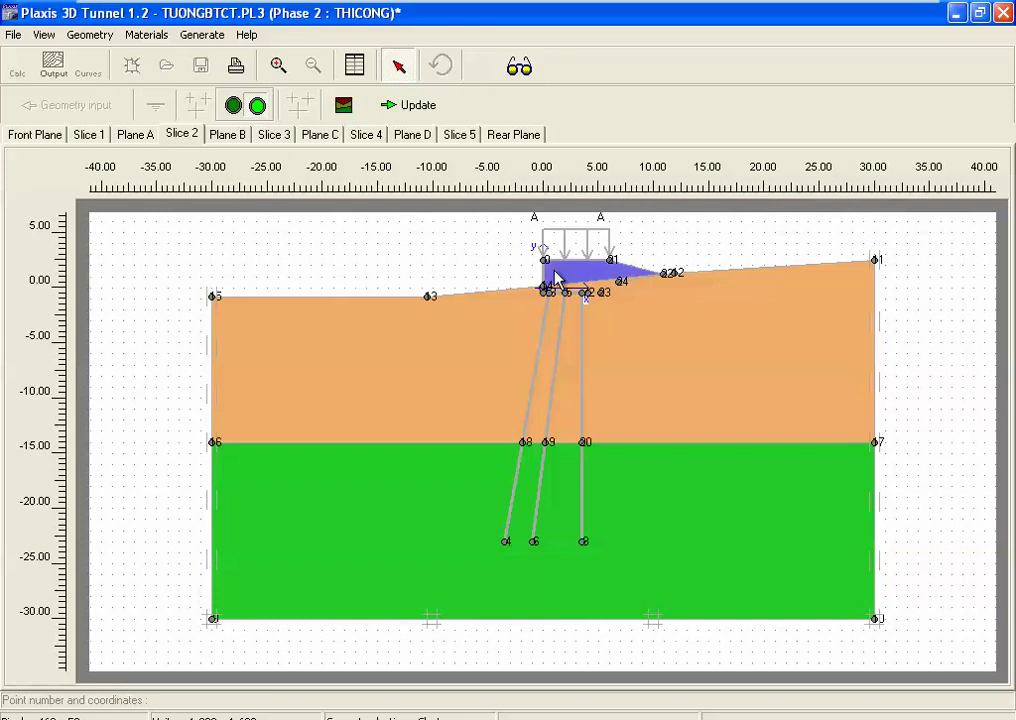
Step: Preview the staged construction in 3D, examine the extent of the activated fill slices from several angles, and return to the phase definition
click(531, 78)
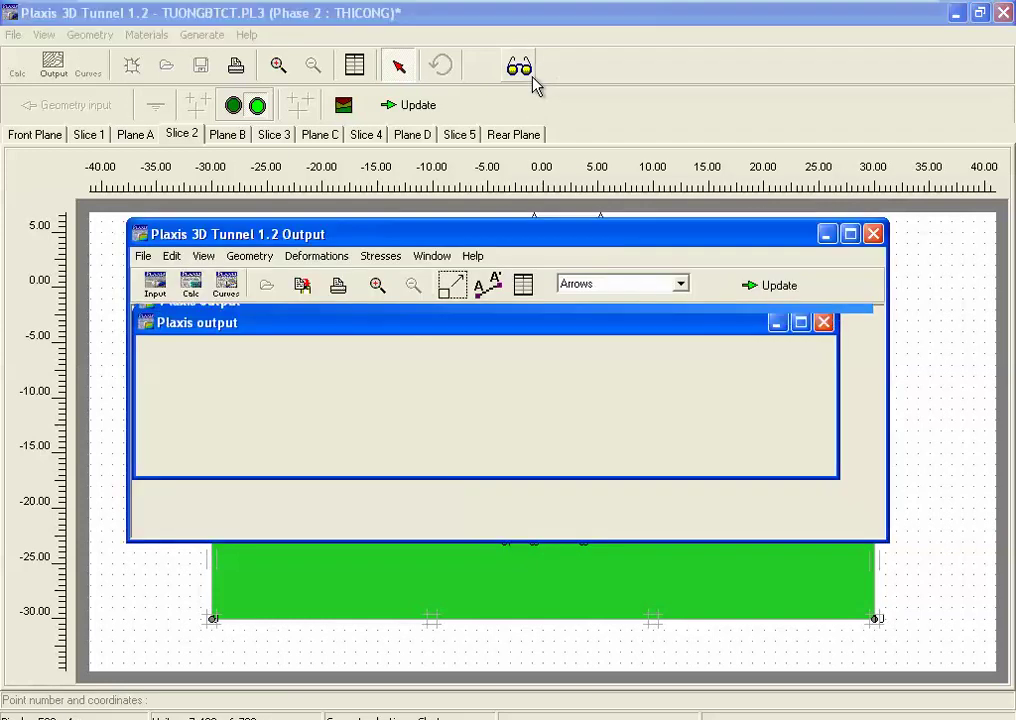
click(850, 235)
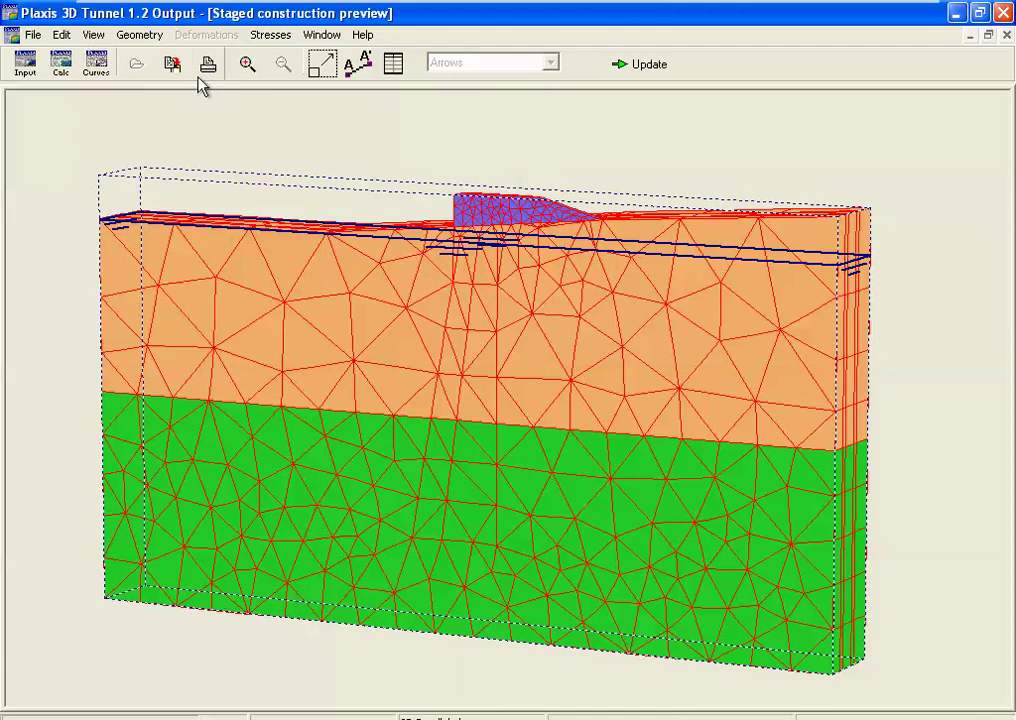
click(247, 64)
drag(388, 145, 696, 327)
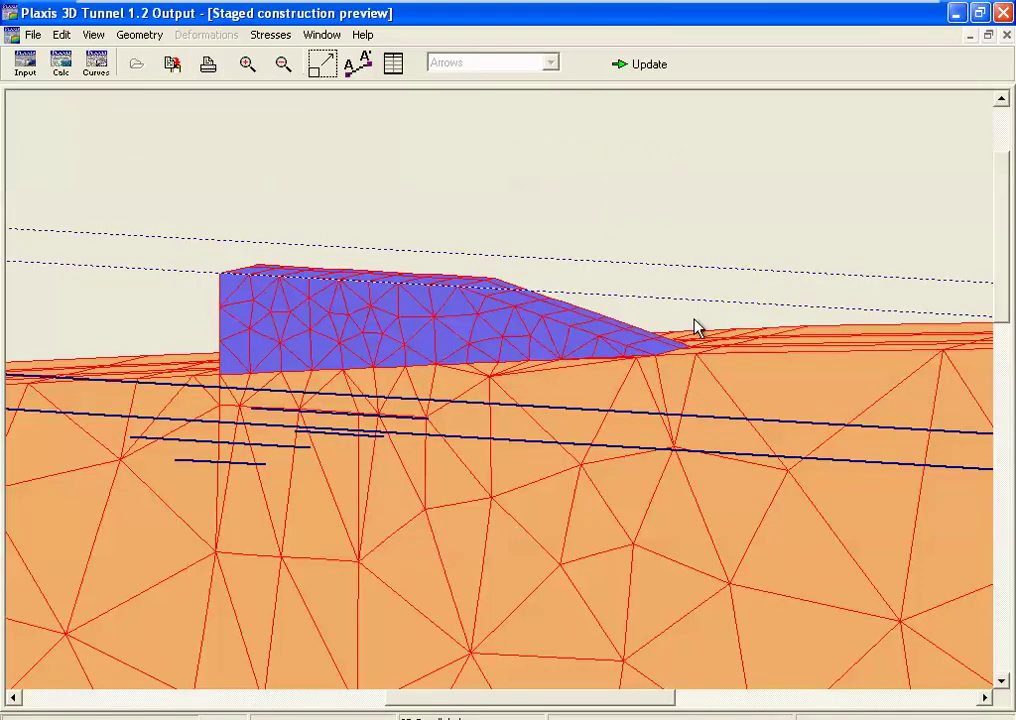
key(ctrl+Left)
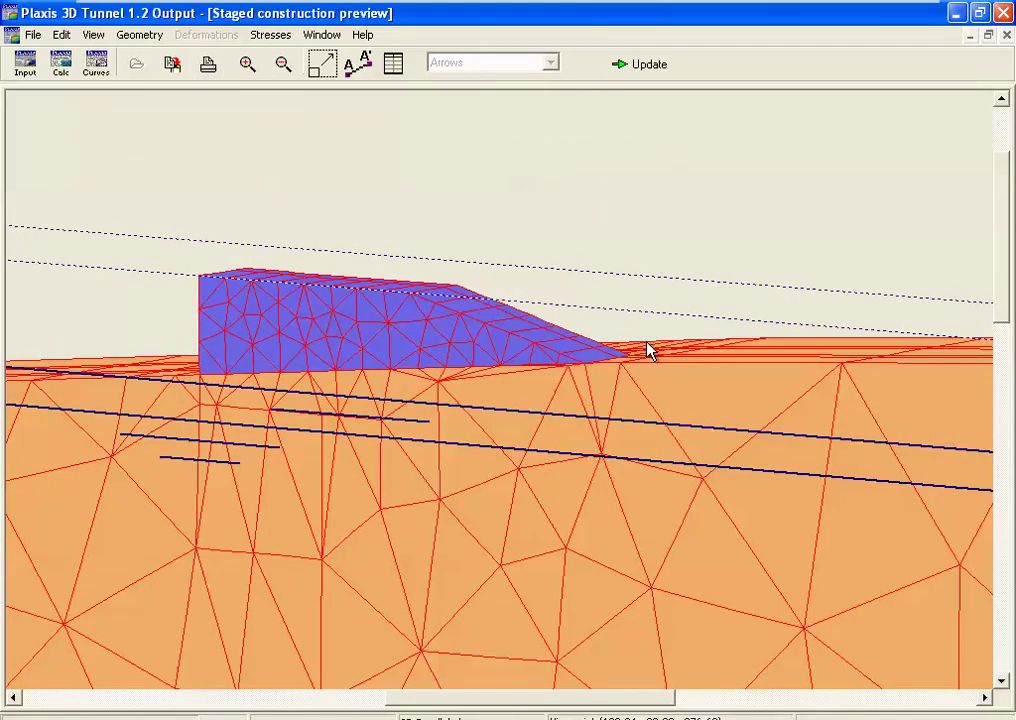
key(ctrl+Right)
key(ctrl+Left)
key(ctrl+Left)
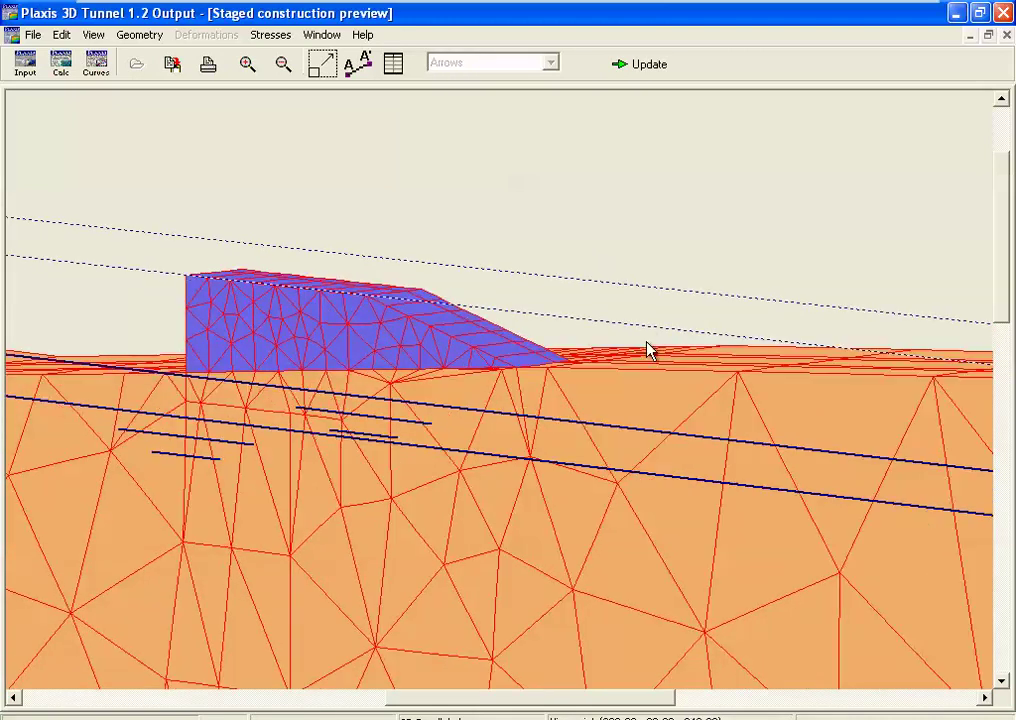
key(ctrl+Left)
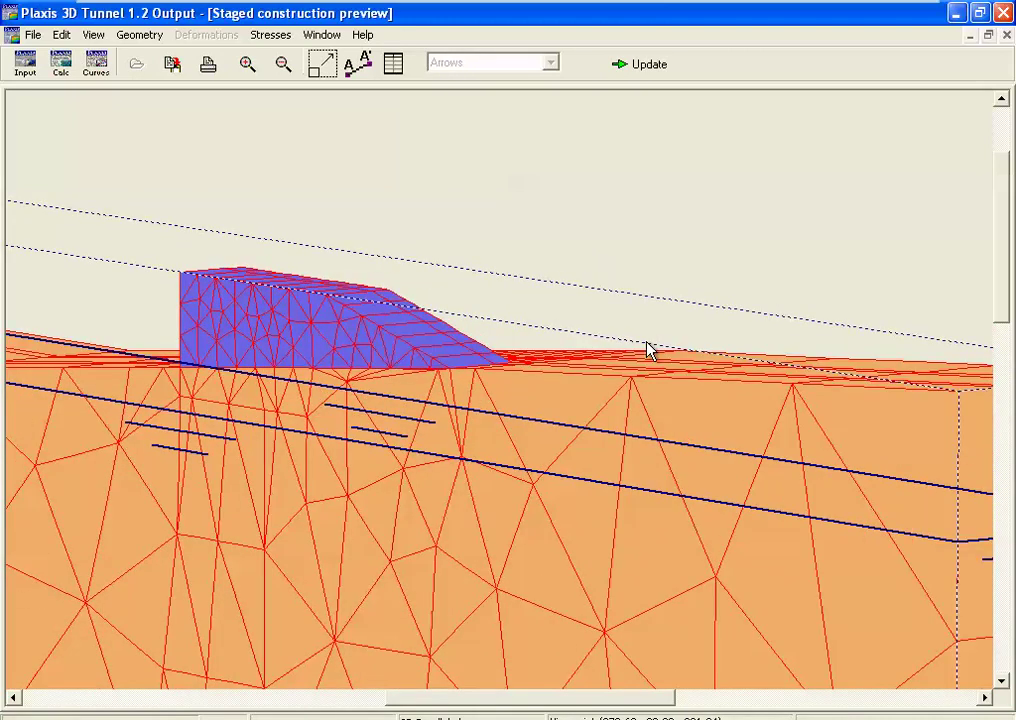
click(283, 64)
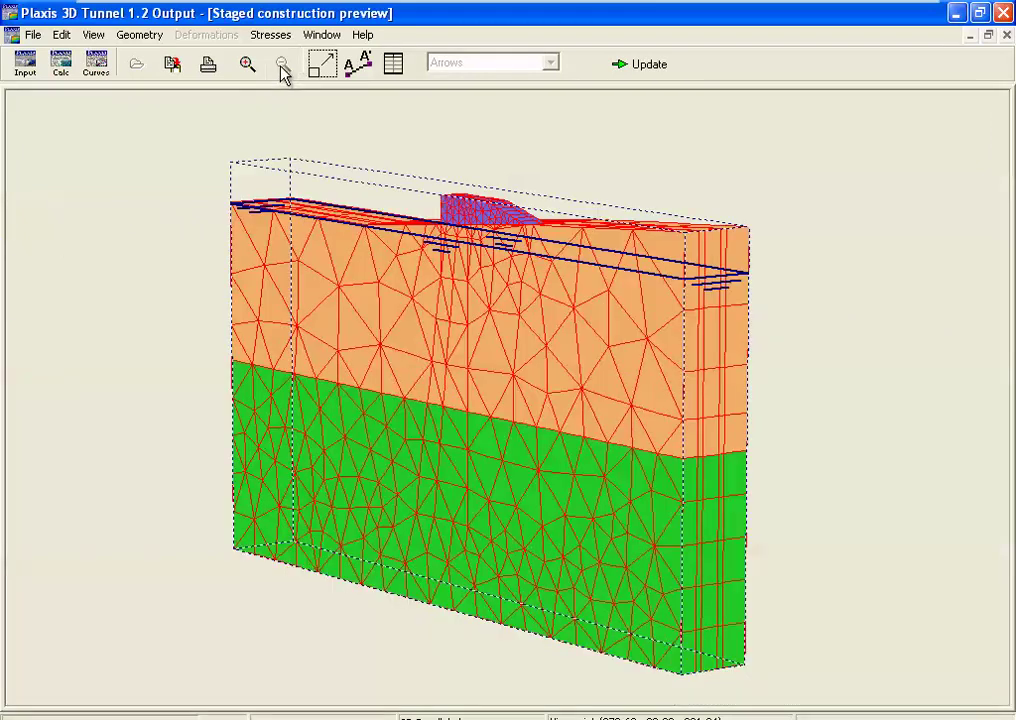
drag(381, 162, 782, 370)
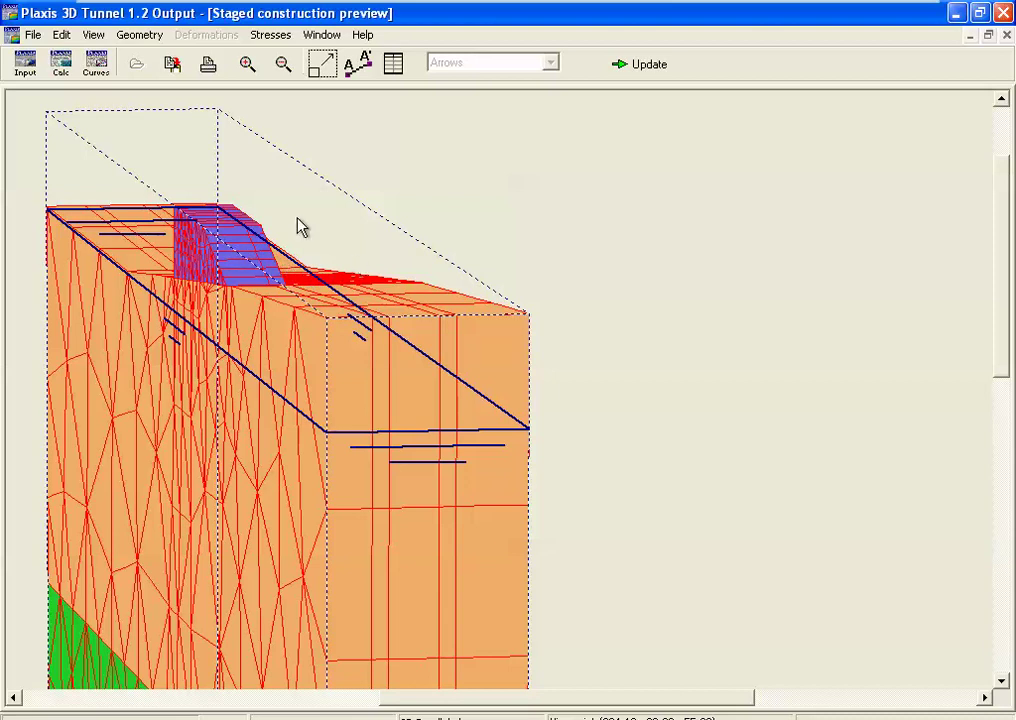
click(247, 63)
drag(189, 189, 358, 335)
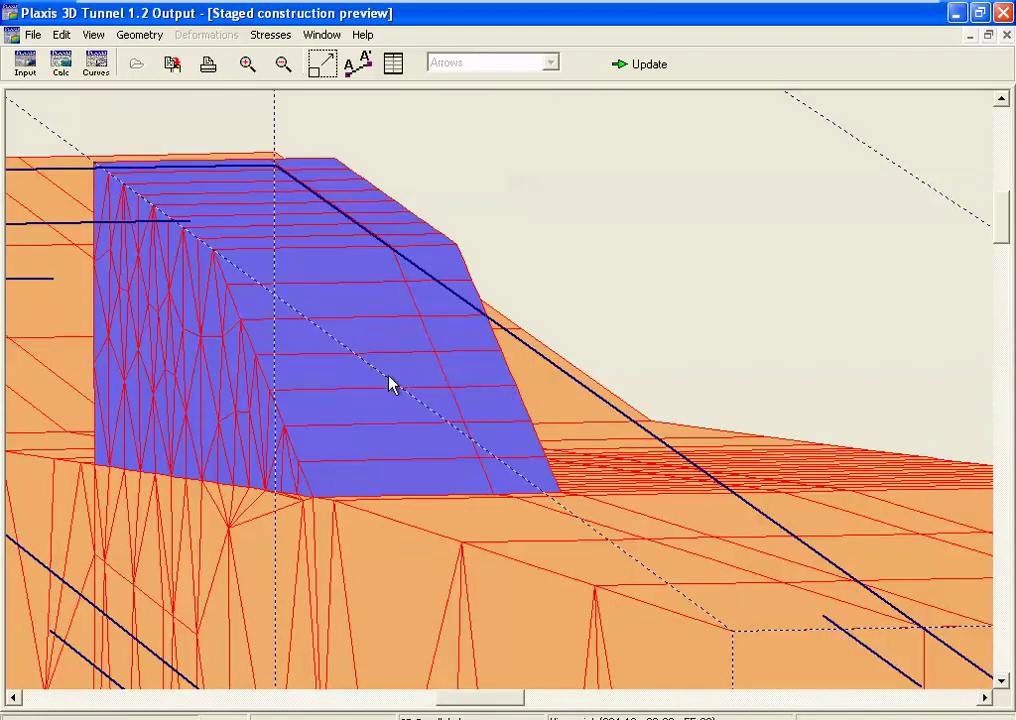
click(636, 66)
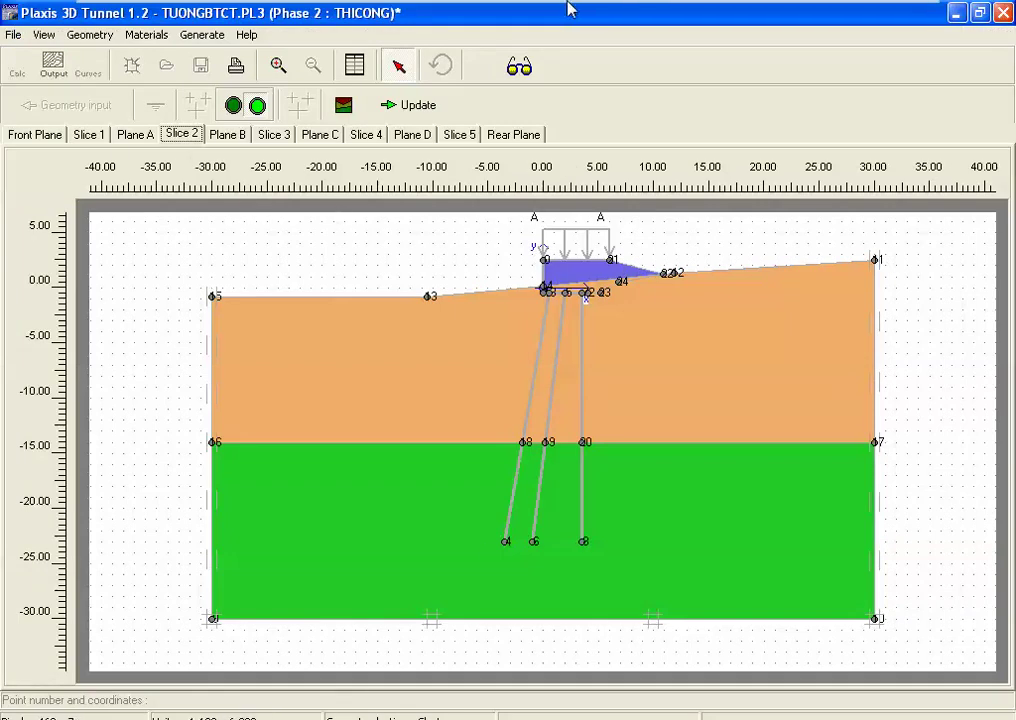
Step: Switch to the AutoCAD drawing and examine the pile spacing and rib layout in the wall plan
mouse_move(585, 8)
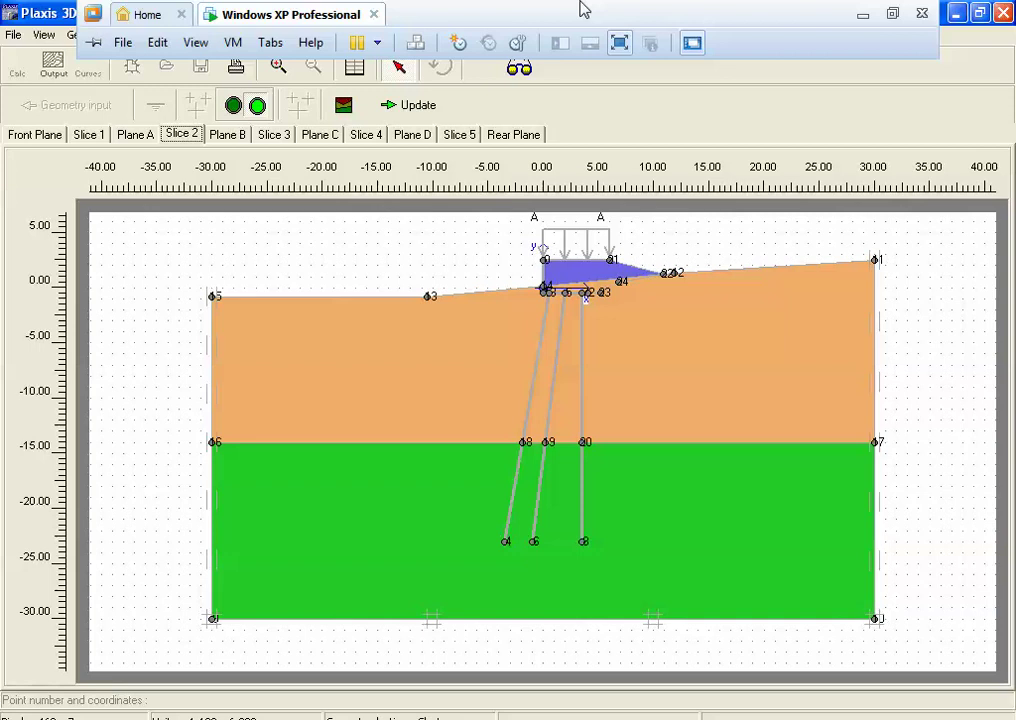
click(865, 15)
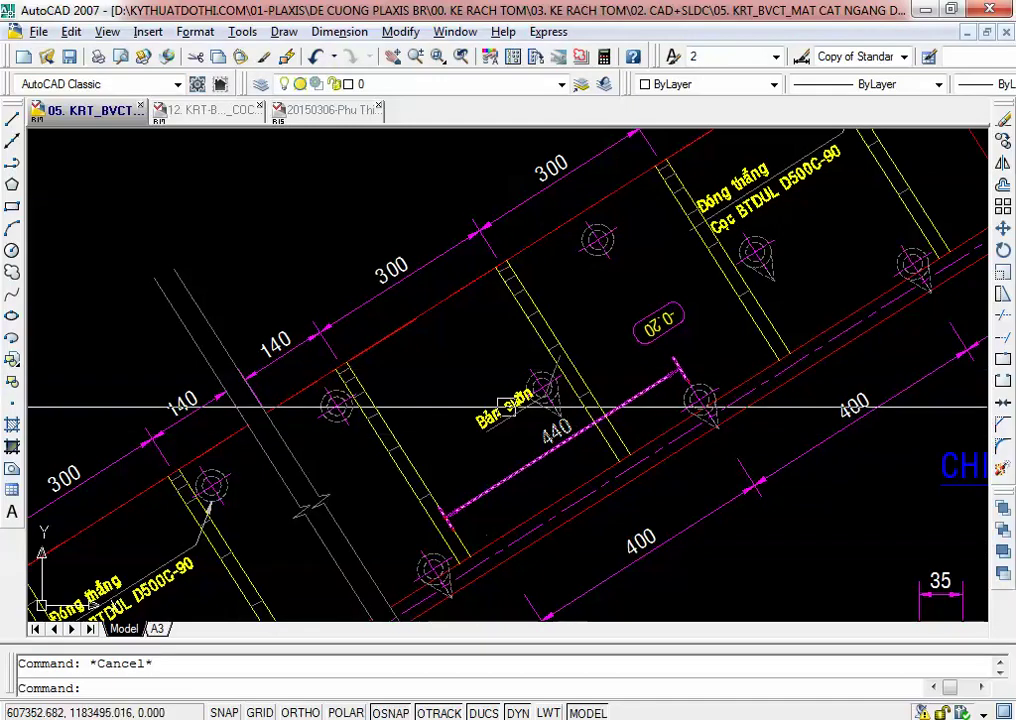
middle_drag(474, 381, 400, 460)
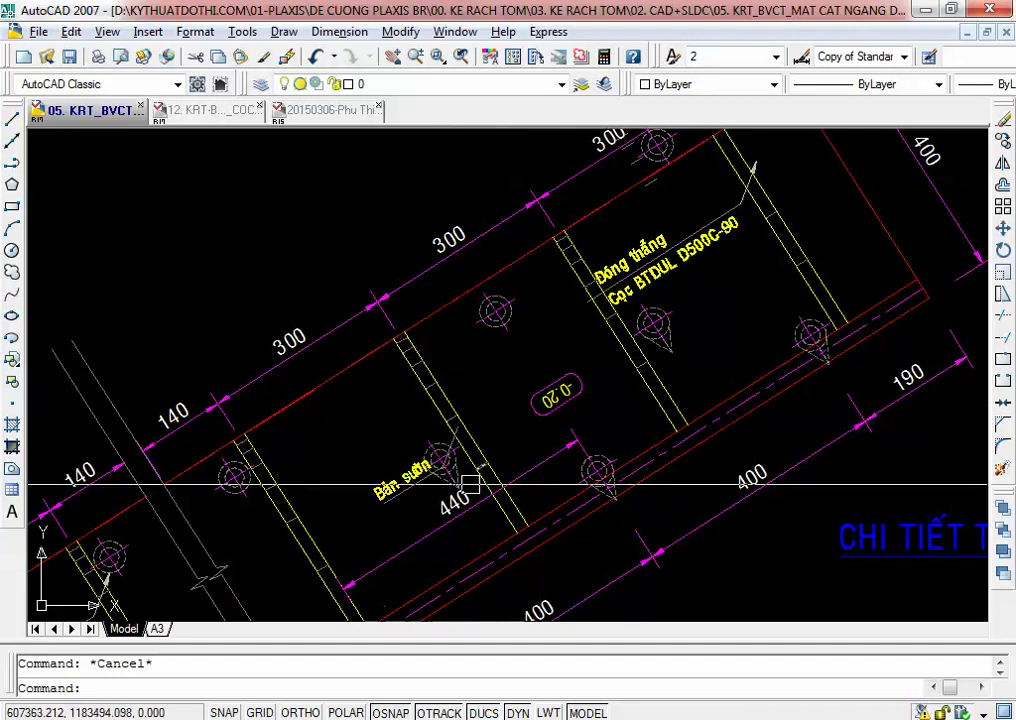
Step: Switch to Plaxis 3D Tunnel and activate the middle pile and the wall stem and base plates in Slice 2
click(643, 468)
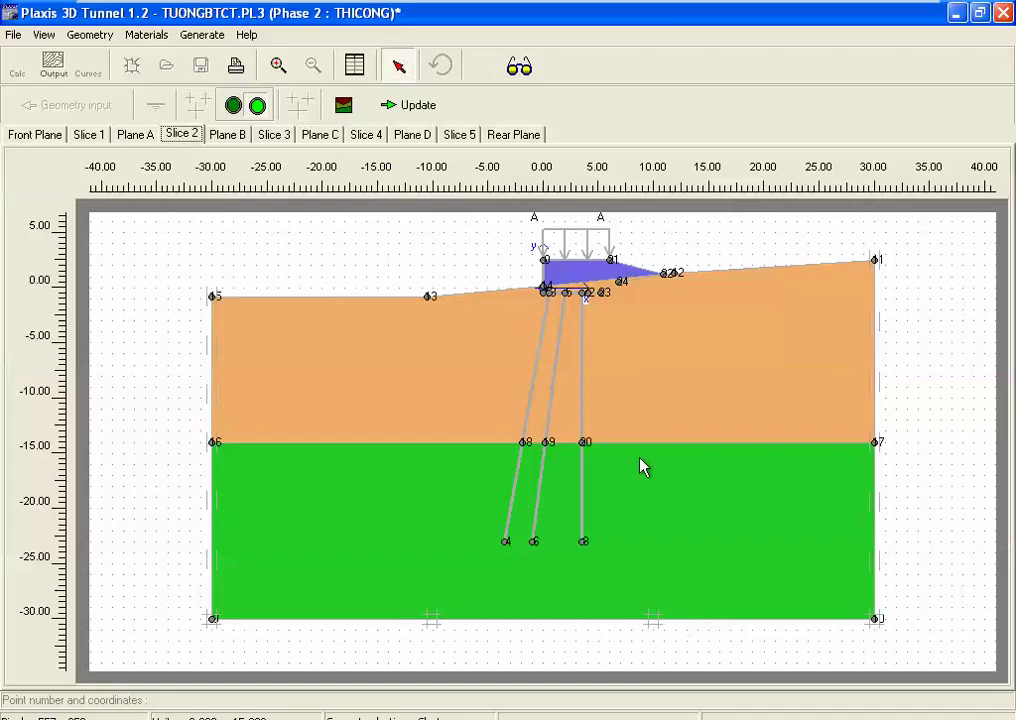
click(559, 358)
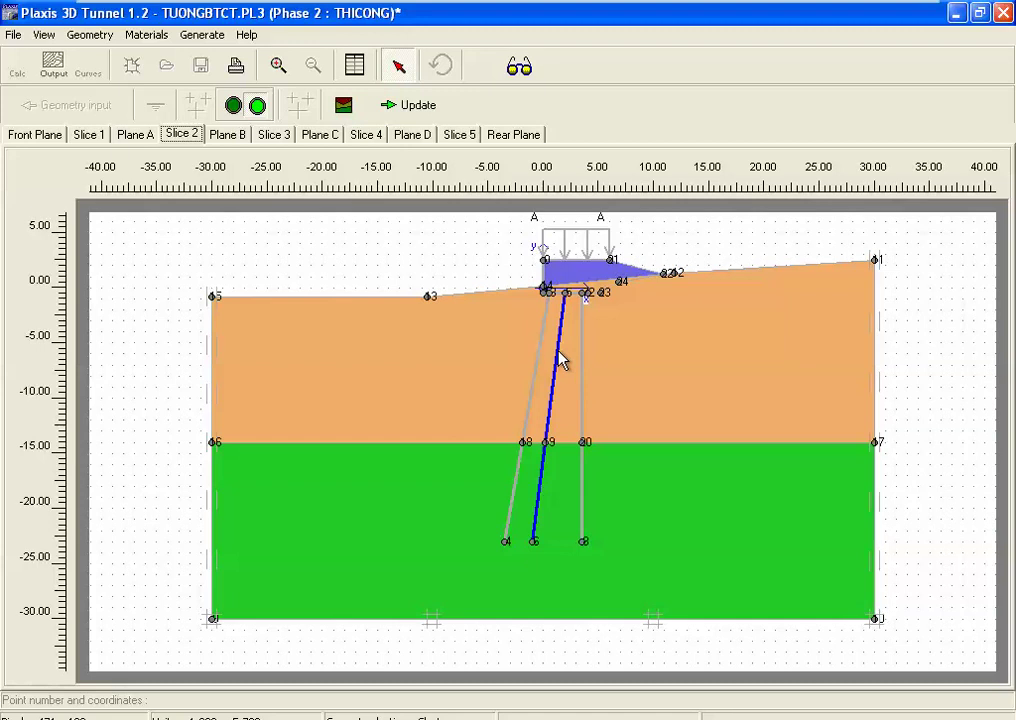
click(278, 65)
drag(500, 205, 760, 364)
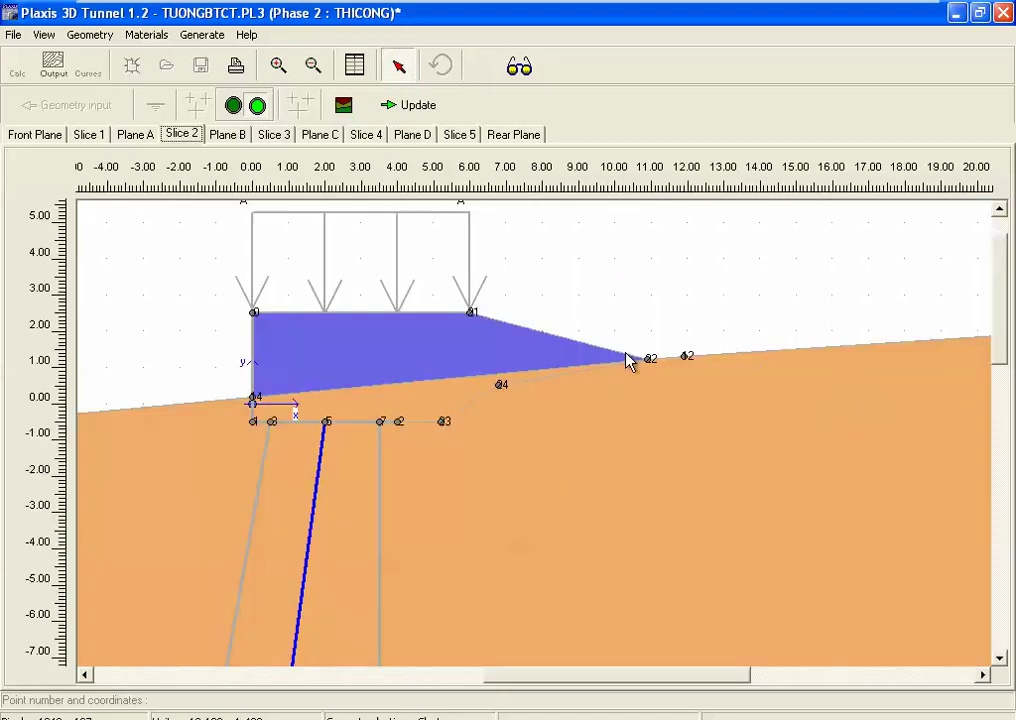
click(254, 362)
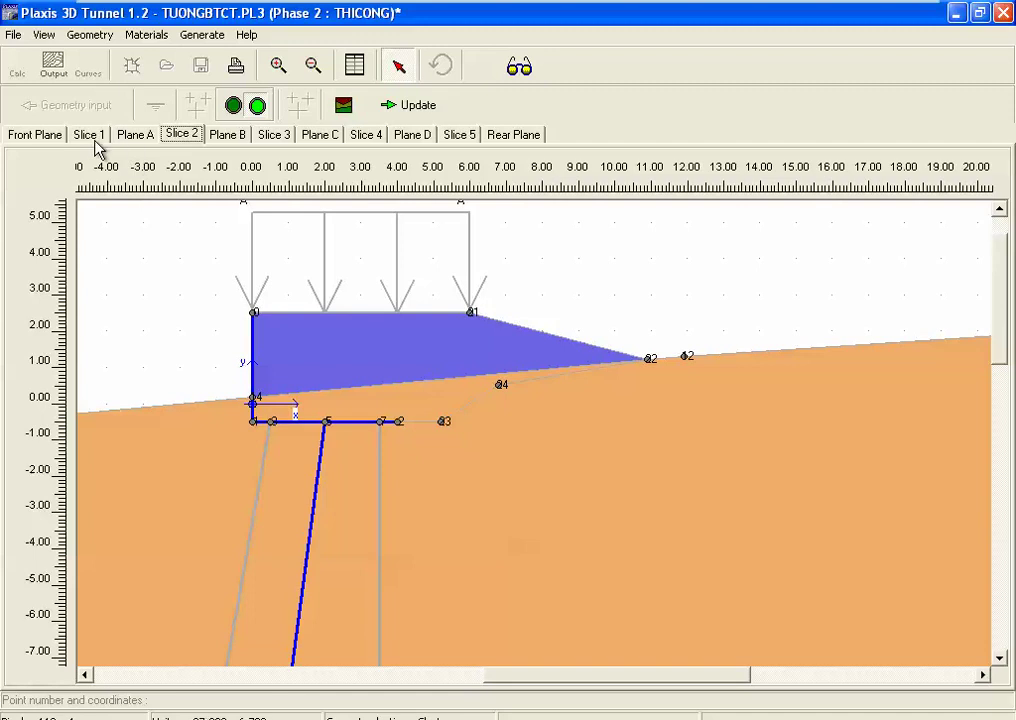
Step: Activate the wall plates in Slice 1, and the above-ground fill cluster together with the wall plates in Slice 3
click(89, 135)
click(253, 368)
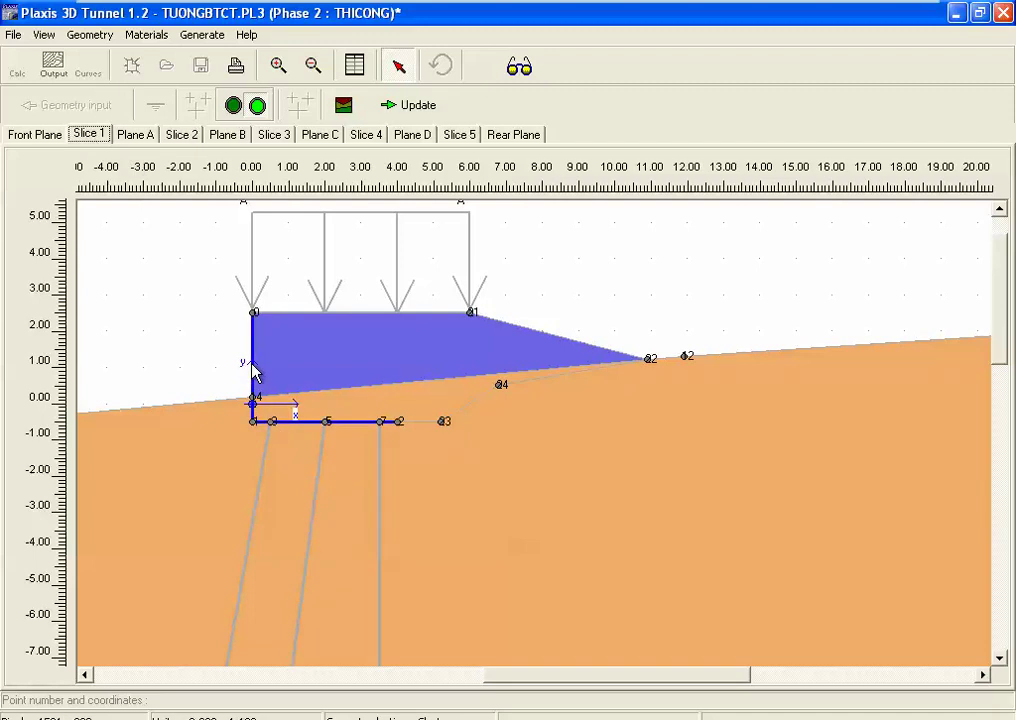
click(274, 134)
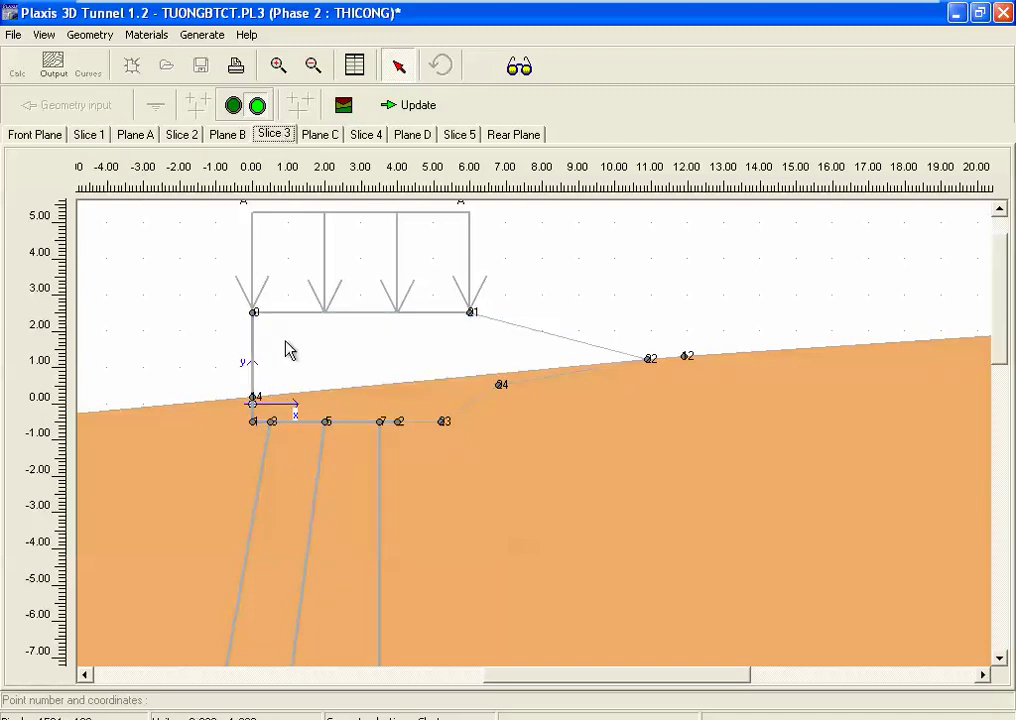
click(260, 362)
click(258, 368)
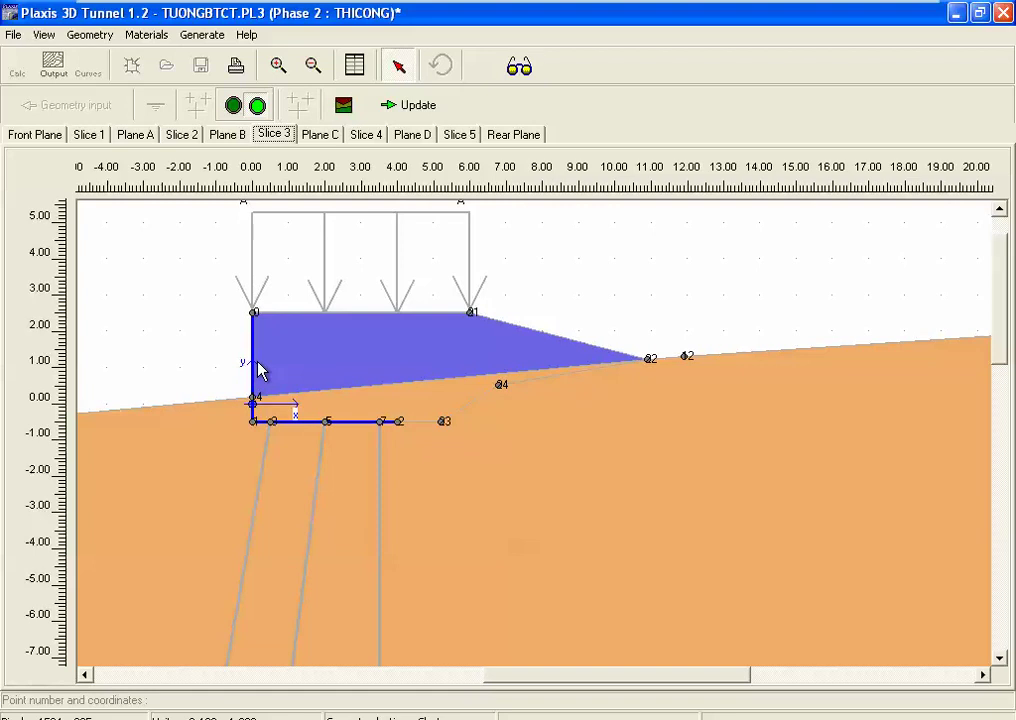
Step: Activate the above-ground fill, the wall plates and the front and rear piles in Slice 4
click(365, 134)
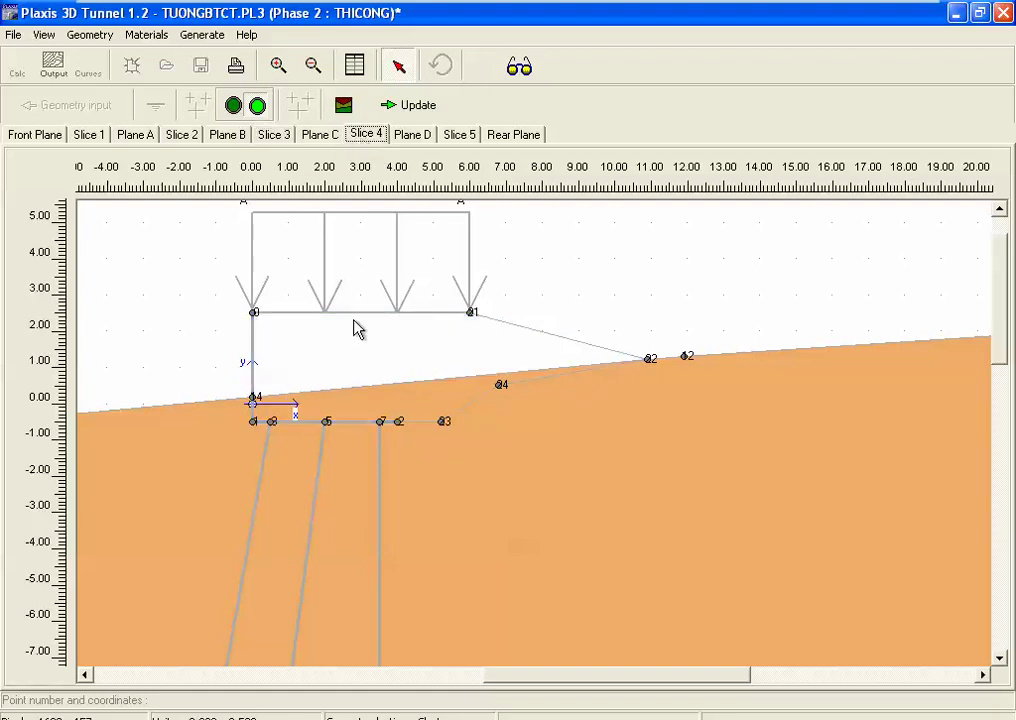
click(271, 373)
click(255, 358)
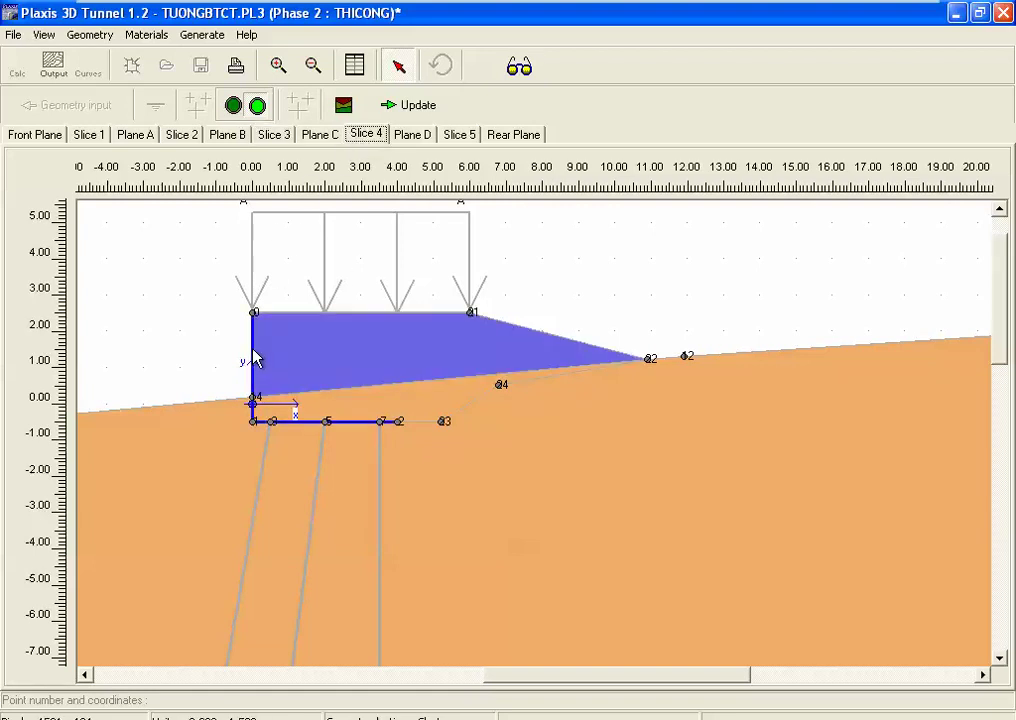
click(261, 471)
click(379, 477)
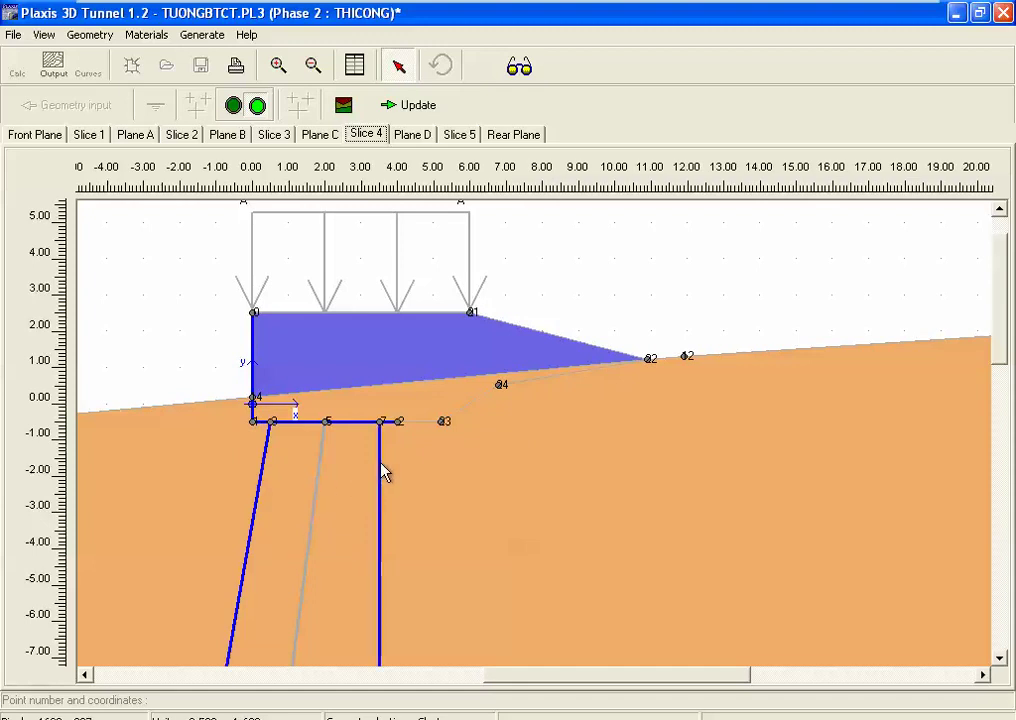
Step: Activate the above-ground fill cluster and the wall plates in Slice 5, leaving its piles inactive
click(459, 136)
click(380, 358)
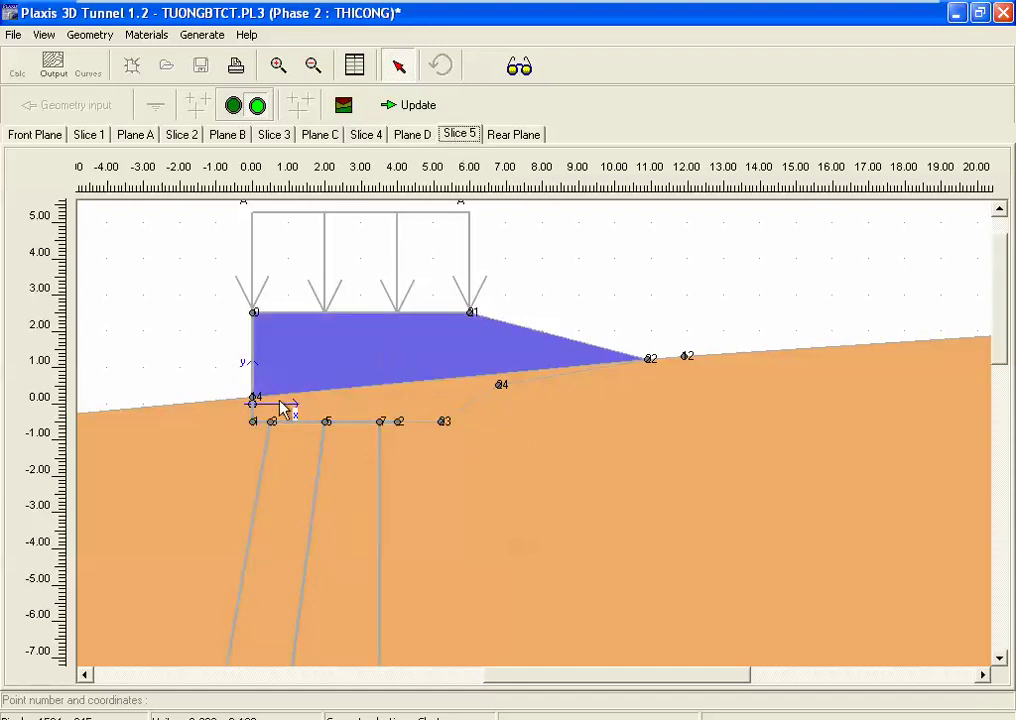
click(254, 377)
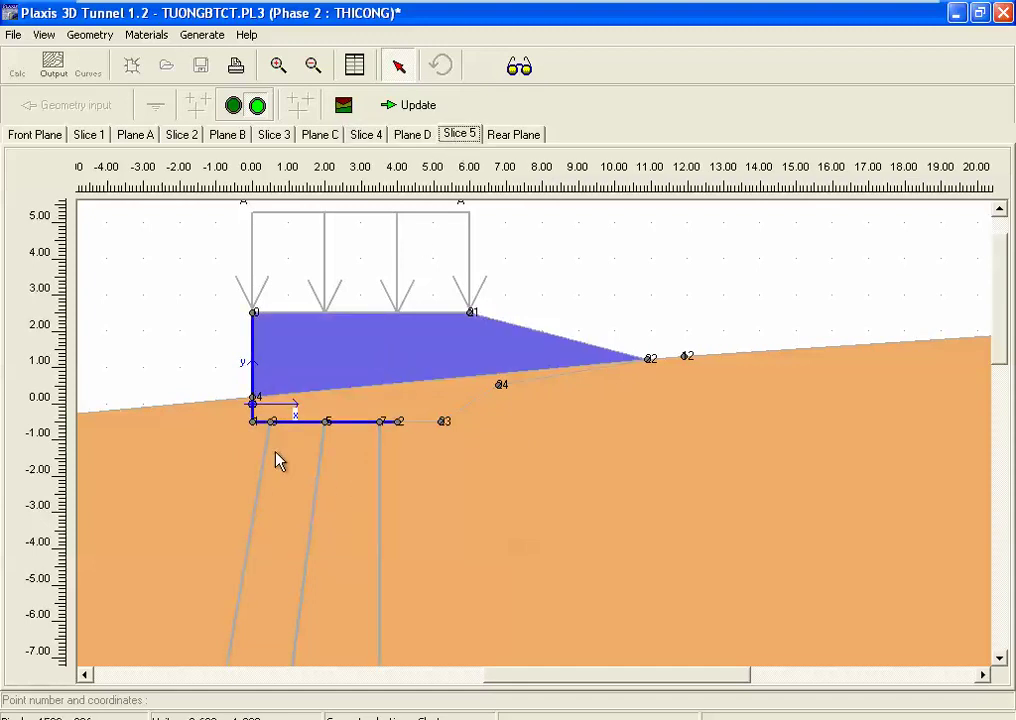
Step: Preview the staged construction in 3D and hide the LOP BUN, LOP2 and CATDAP soil clusters using partial geometry sorted by material sets
click(517, 74)
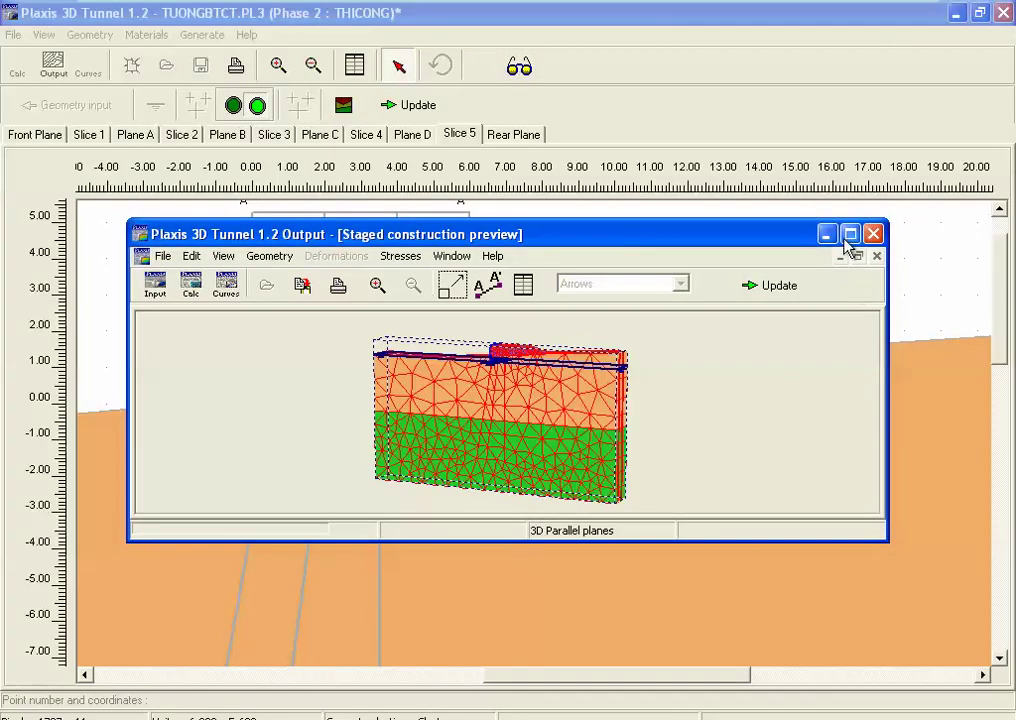
click(850, 234)
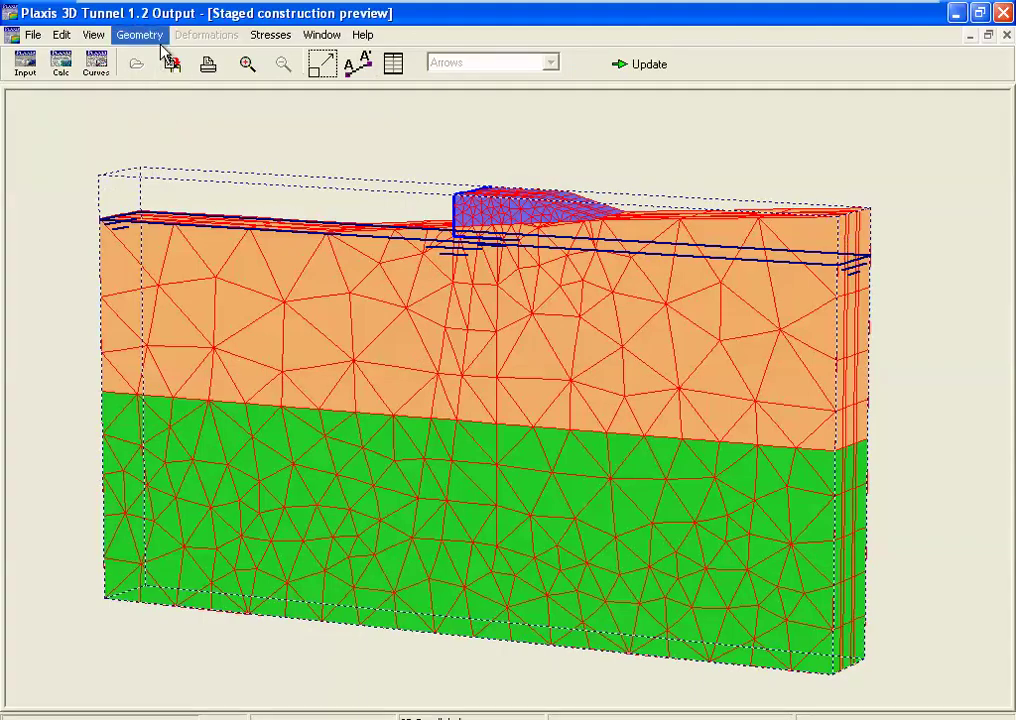
click(89, 34)
click(151, 243)
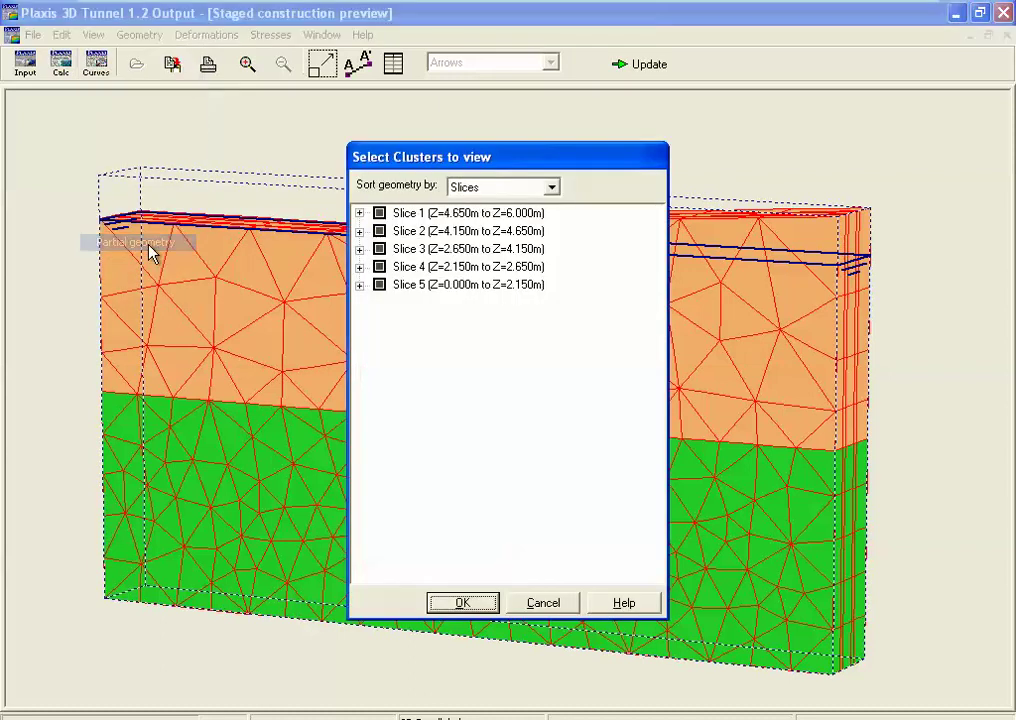
click(472, 188)
click(476, 231)
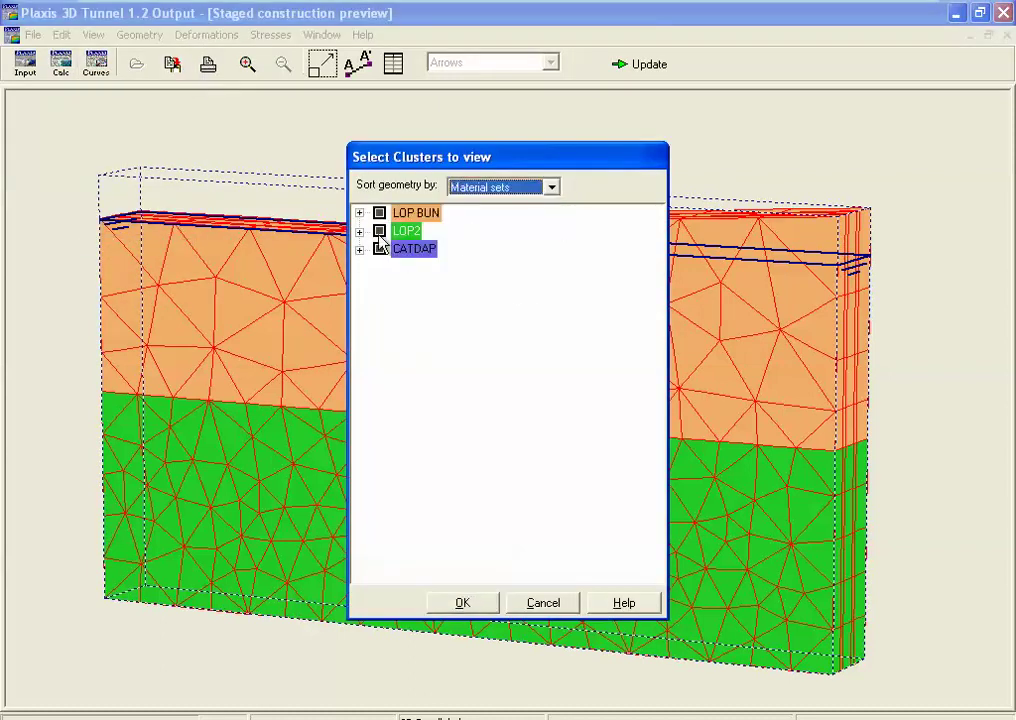
click(379, 213)
click(379, 231)
click(379, 249)
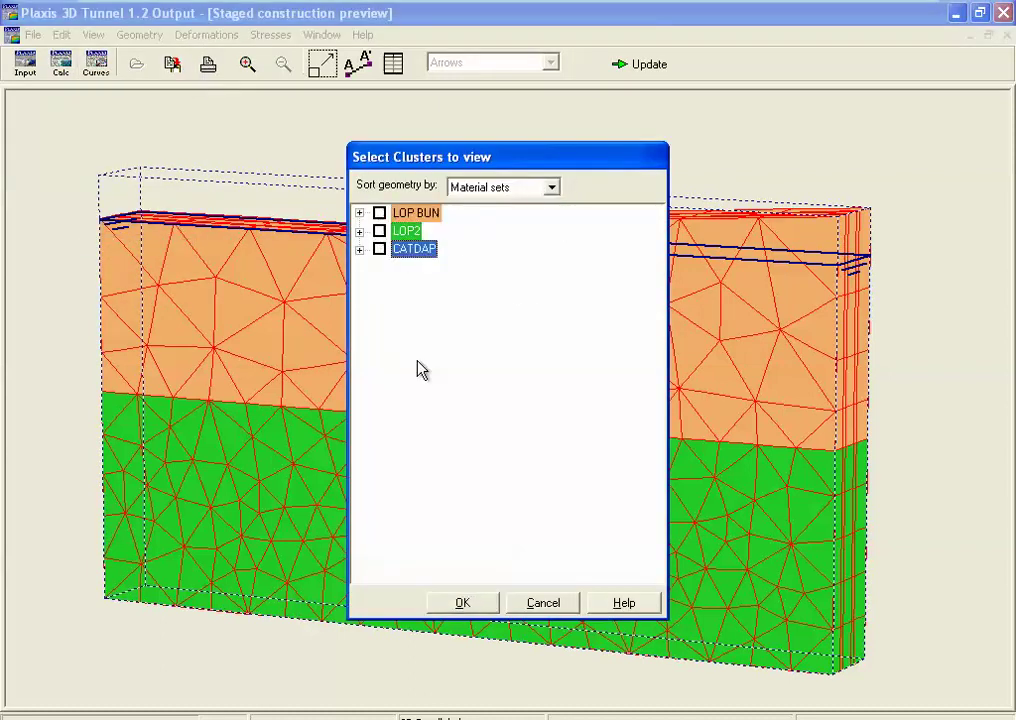
click(464, 604)
Step: Examine the activated wall plates and piles up close in the preview, and return to the phase definition
click(247, 63)
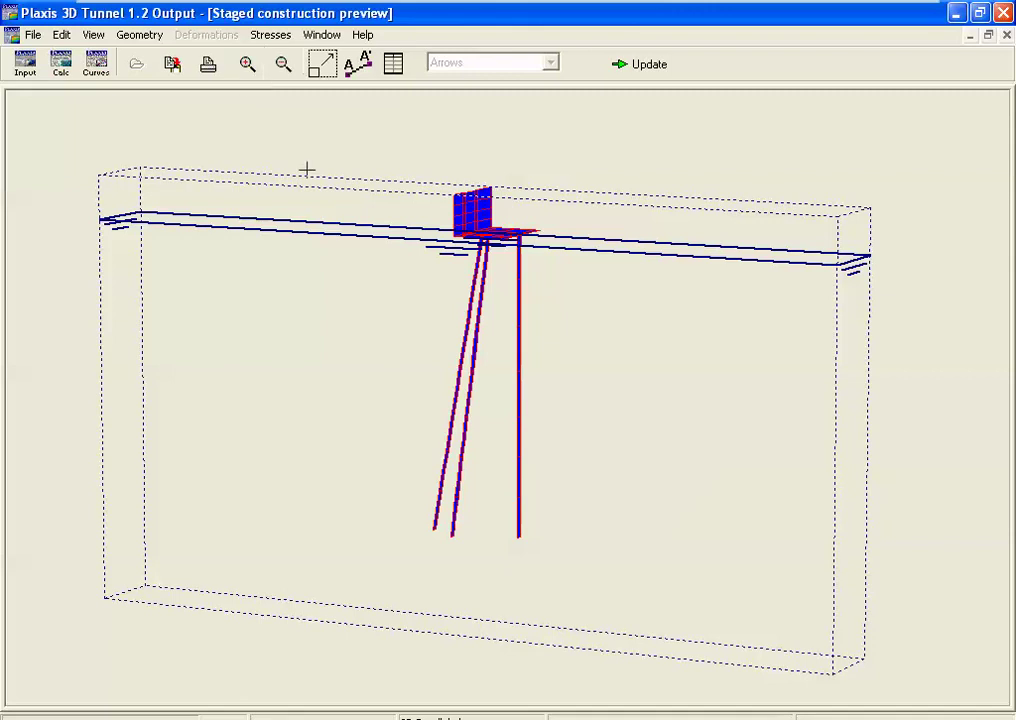
drag(340, 152, 465, 222)
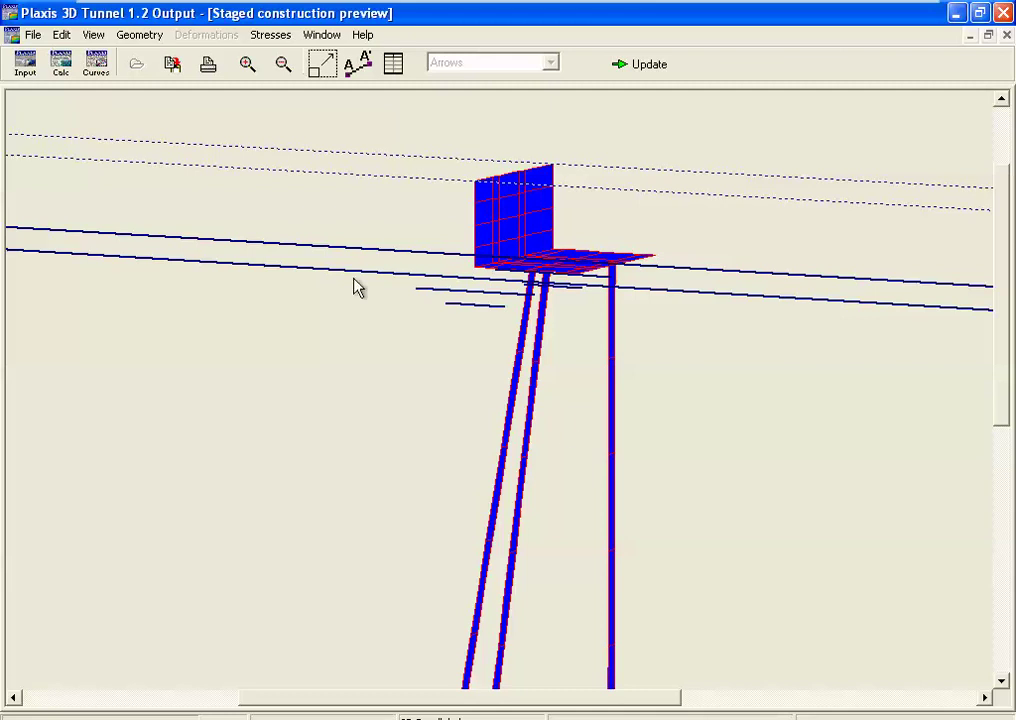
click(247, 64)
drag(395, 143, 752, 325)
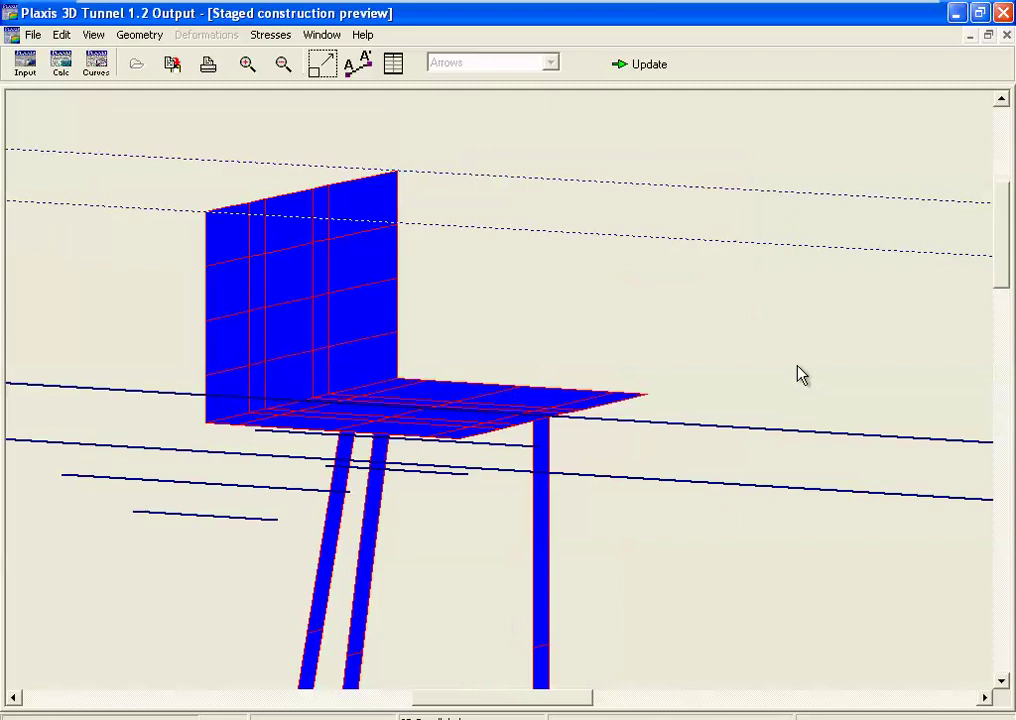
click(284, 66)
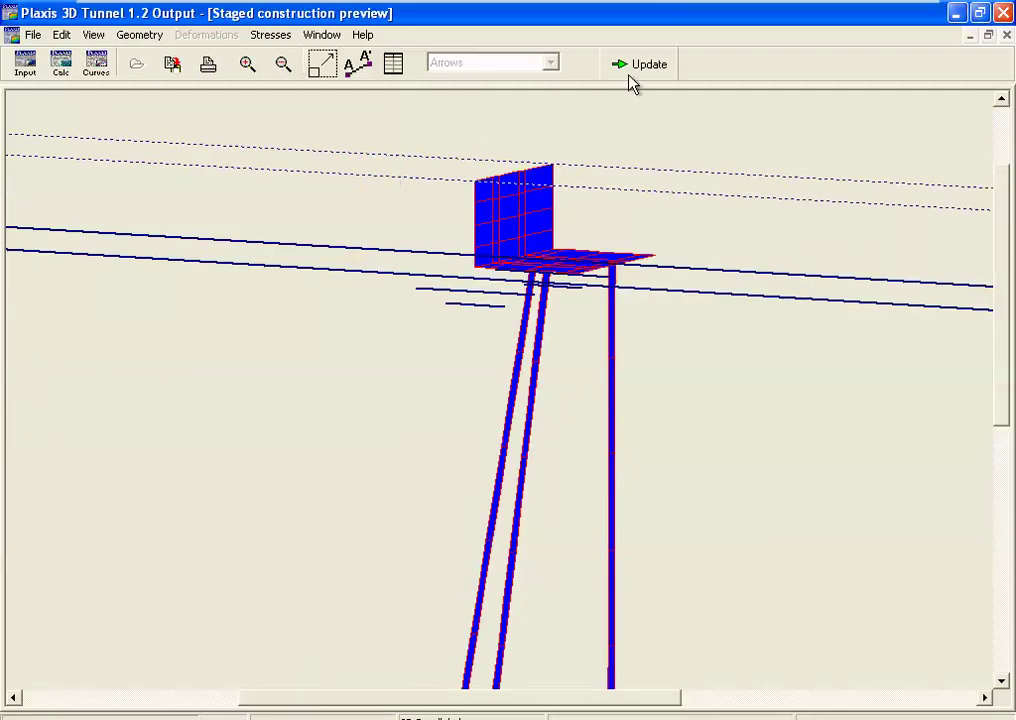
click(284, 66)
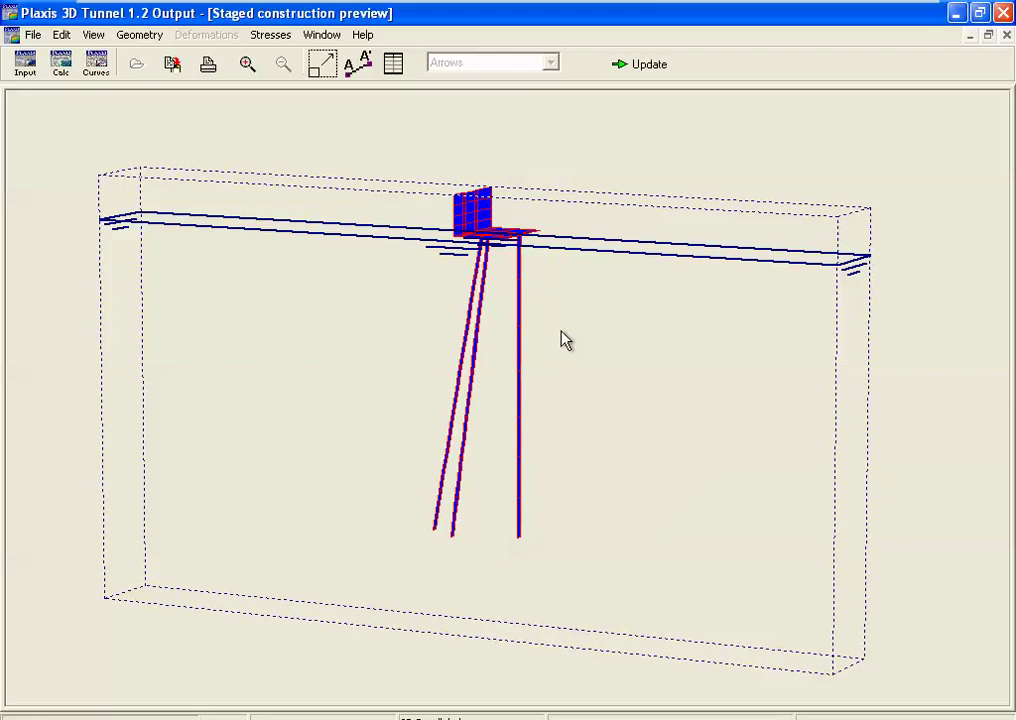
click(638, 68)
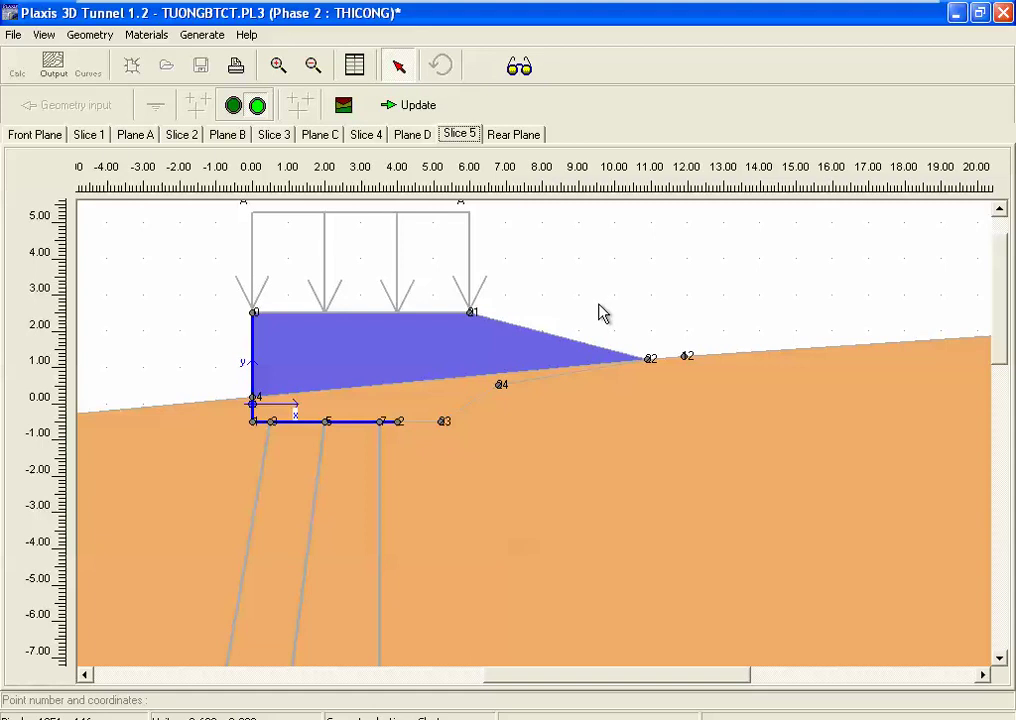
Step: Assign the CATDAP material to the backfill cluster between the wall base and the original ground line in Slice 1 and Slice 2
click(87, 137)
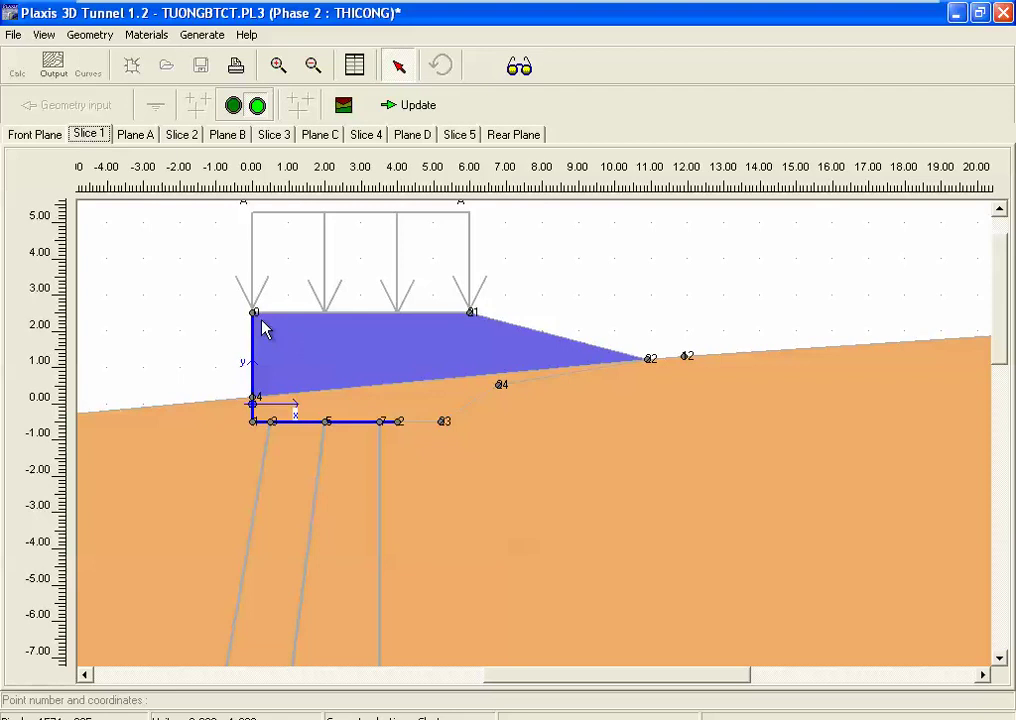
click(418, 418)
click(344, 105)
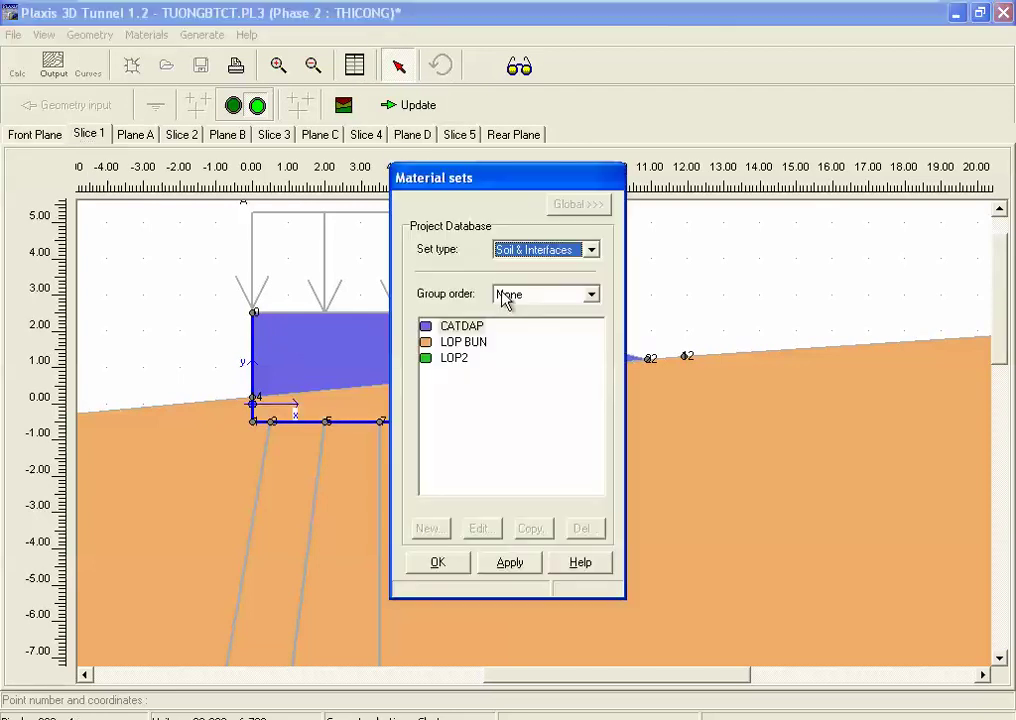
click(428, 329)
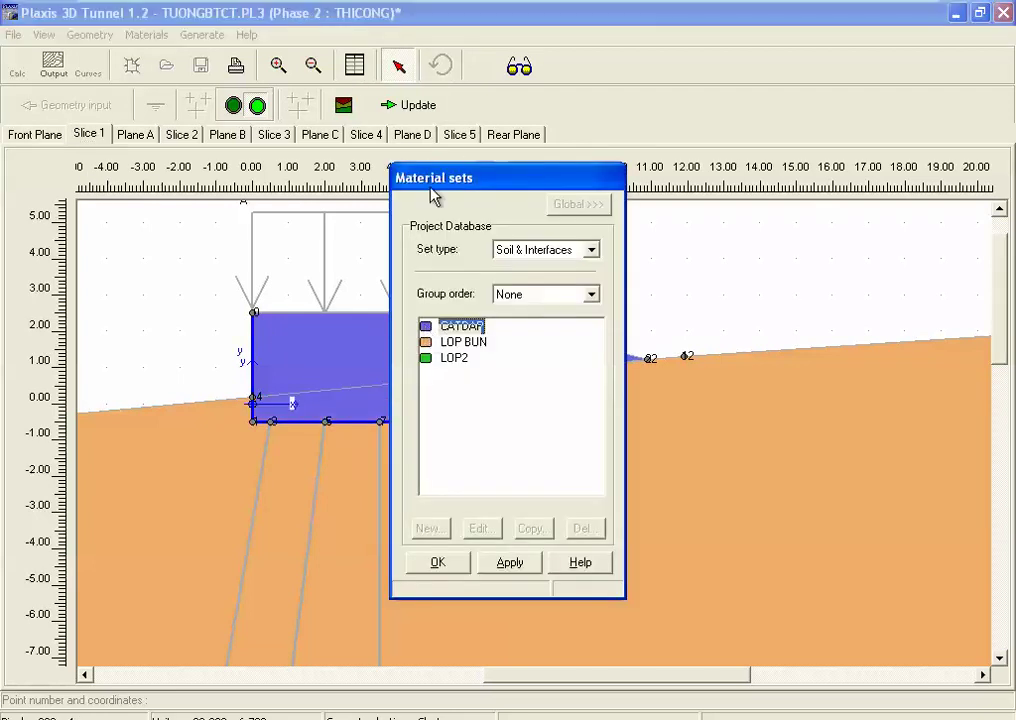
drag(440, 182, 728, 200)
click(180, 136)
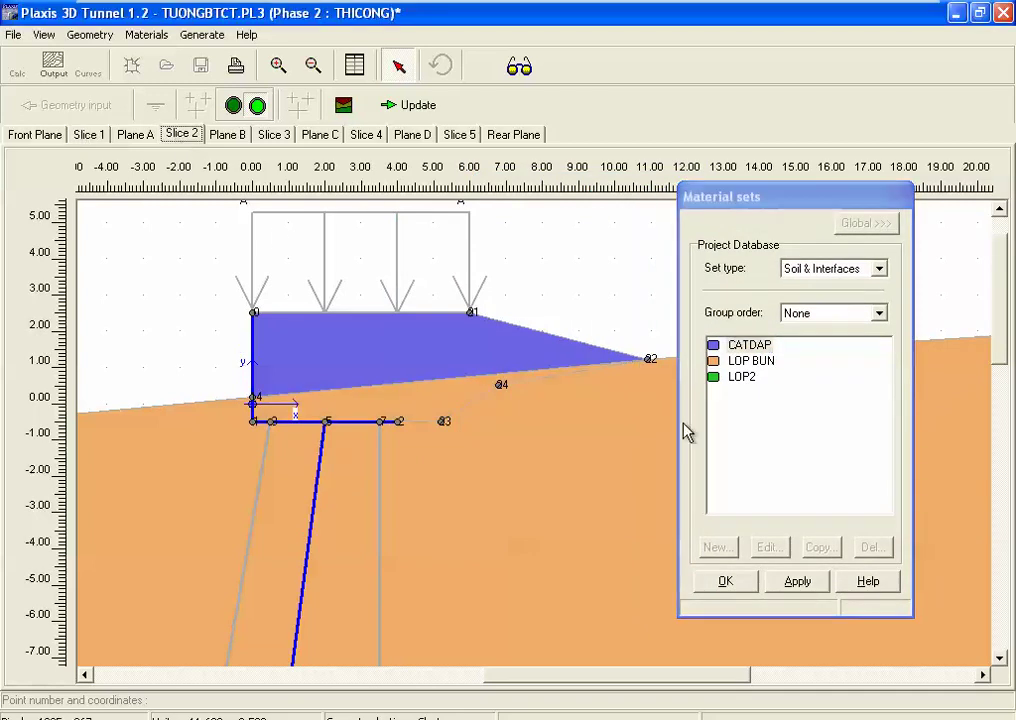
click(712, 410)
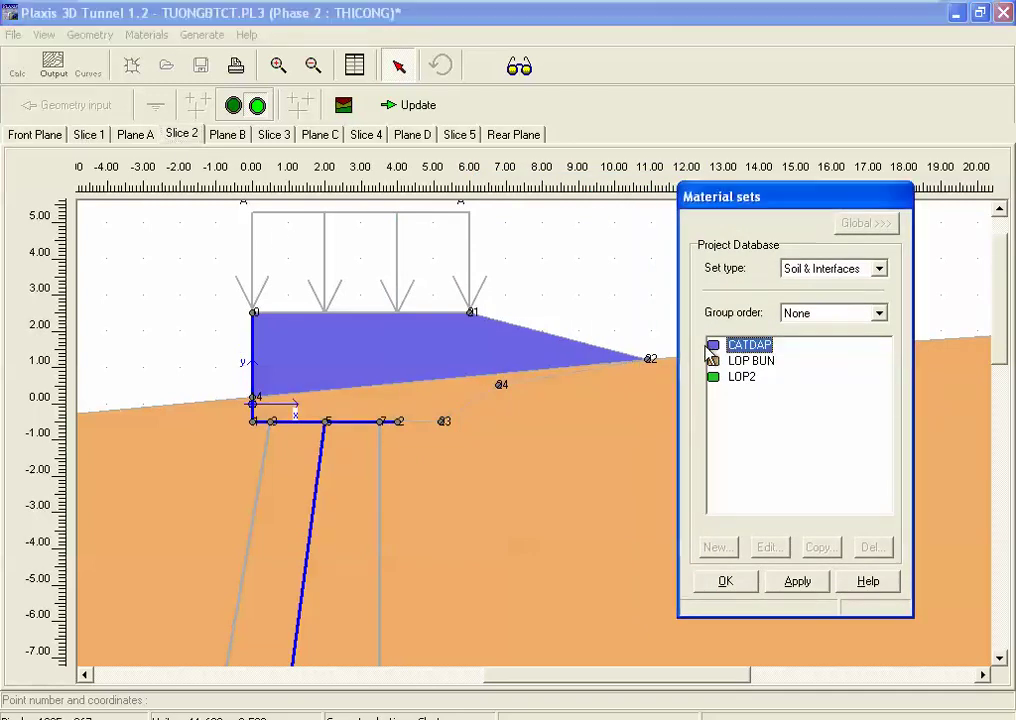
Step: Assign the CATDAP material to the same backfill cluster above the wall base in Slice 3, Slice 4 and Slice 5
click(273, 134)
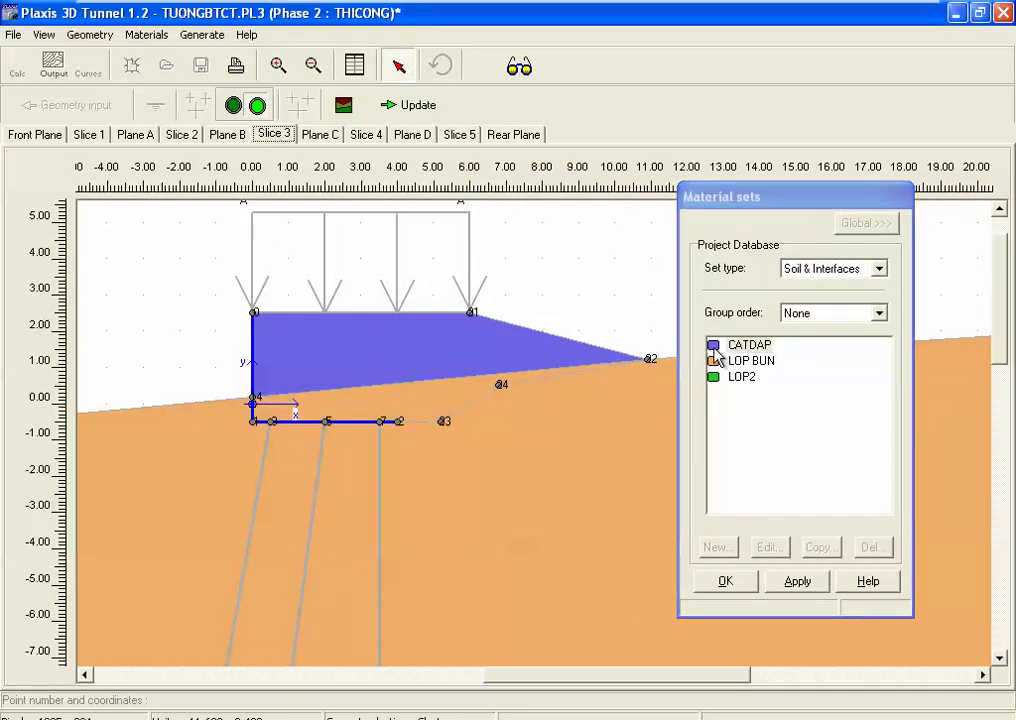
drag(748, 345, 445, 397)
click(362, 136)
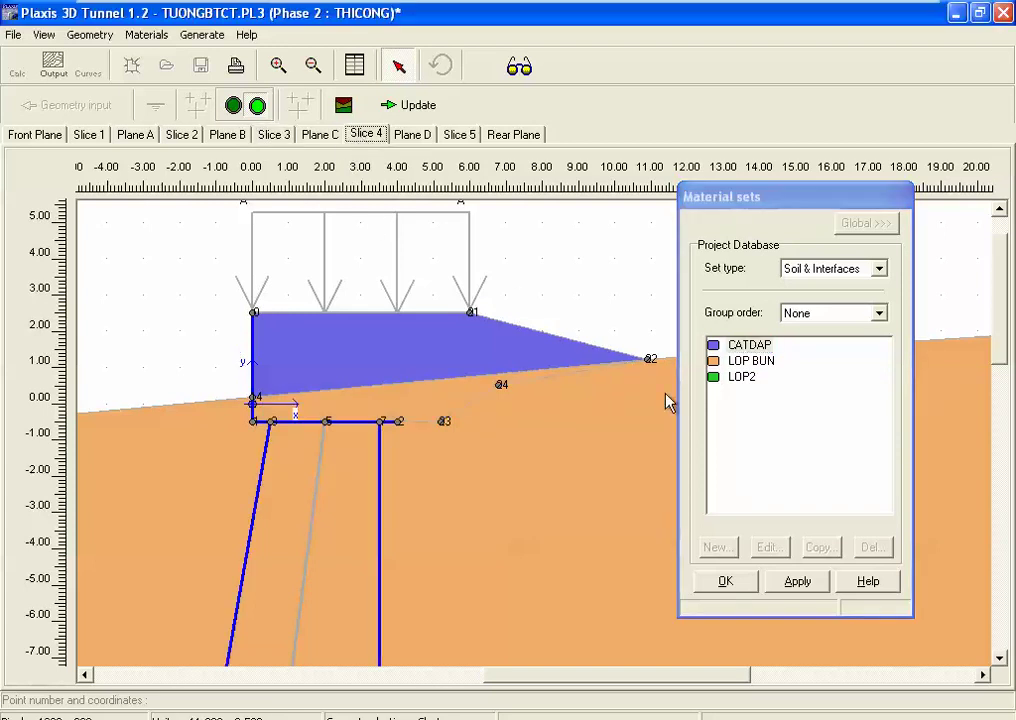
drag(748, 345, 433, 408)
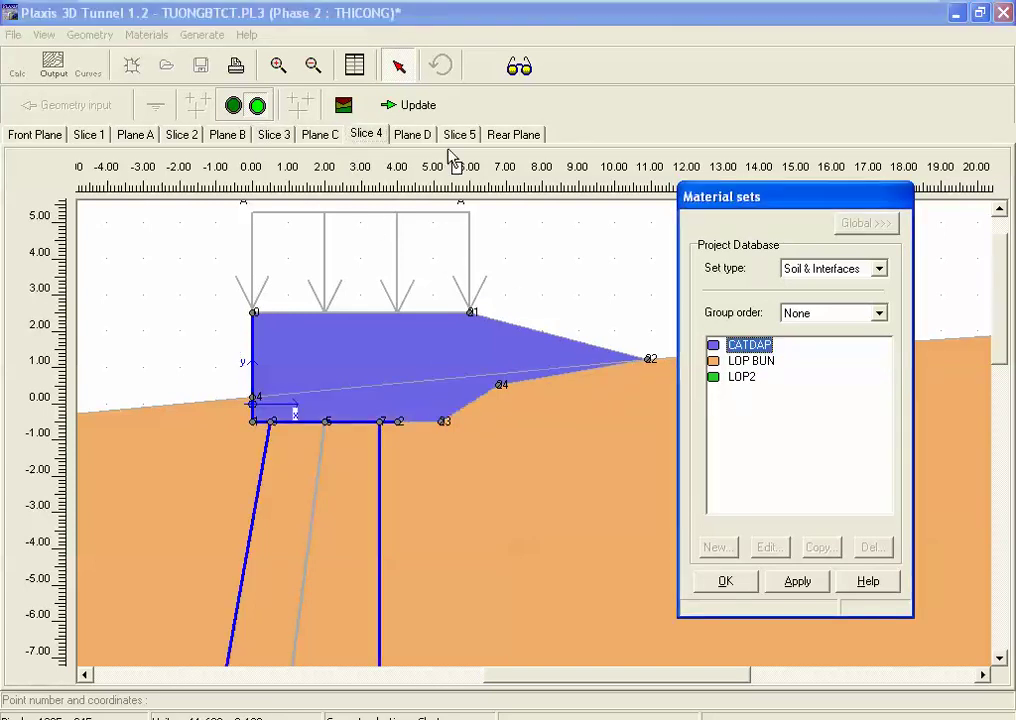
click(460, 134)
drag(725, 347, 435, 410)
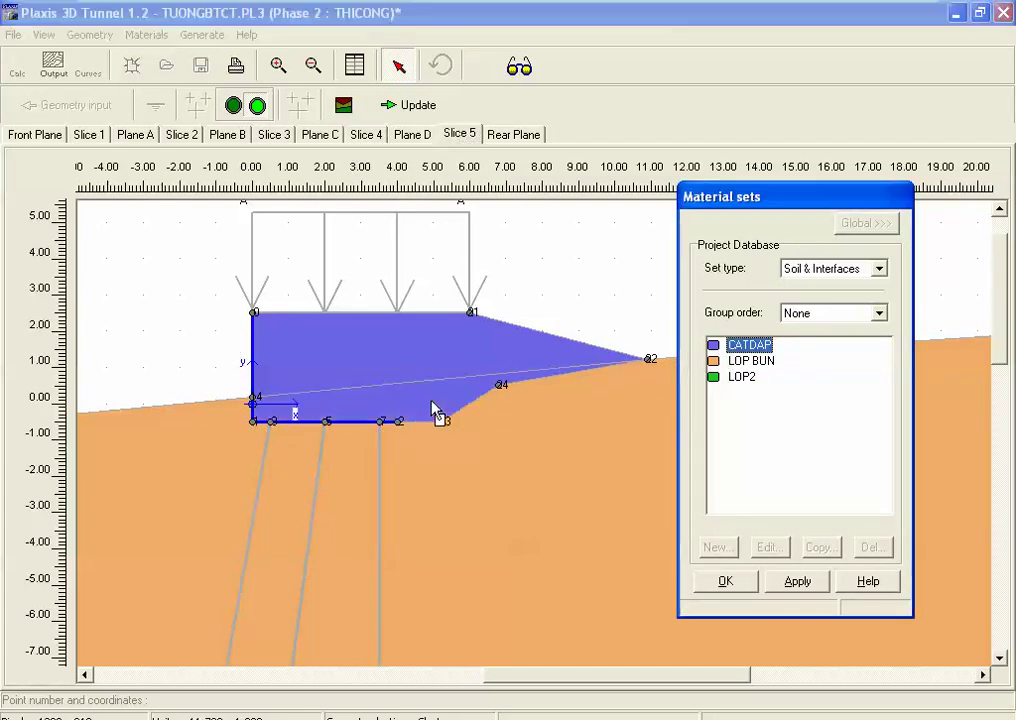
Step: Close the material sets, update the calculation with the staged construction definition, and select phase THICONG
click(740, 590)
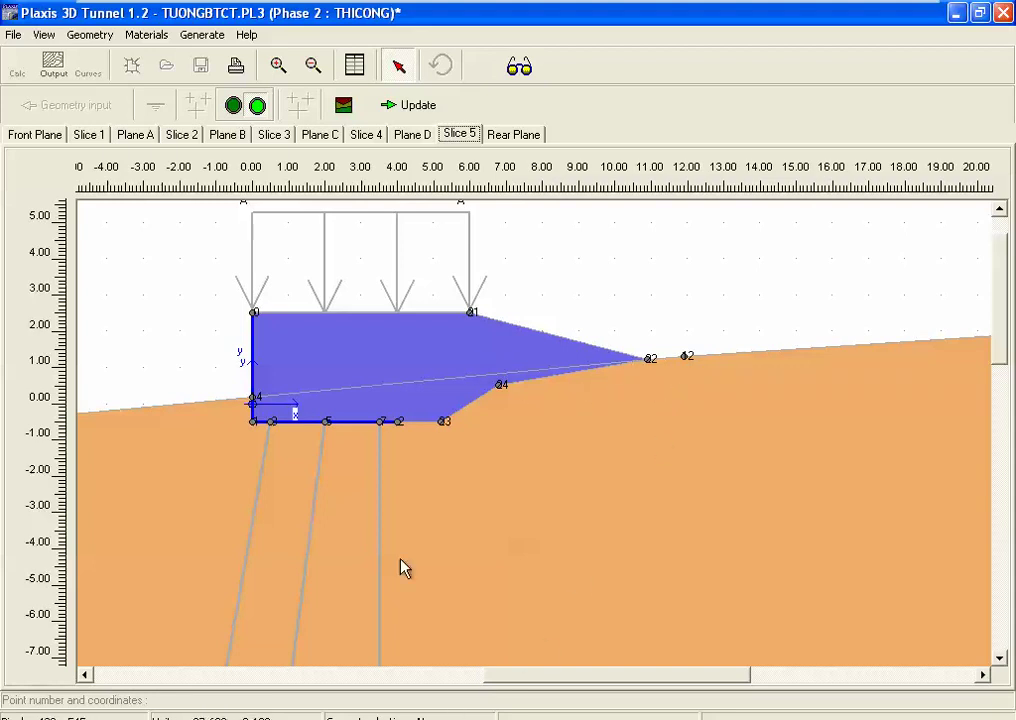
click(420, 110)
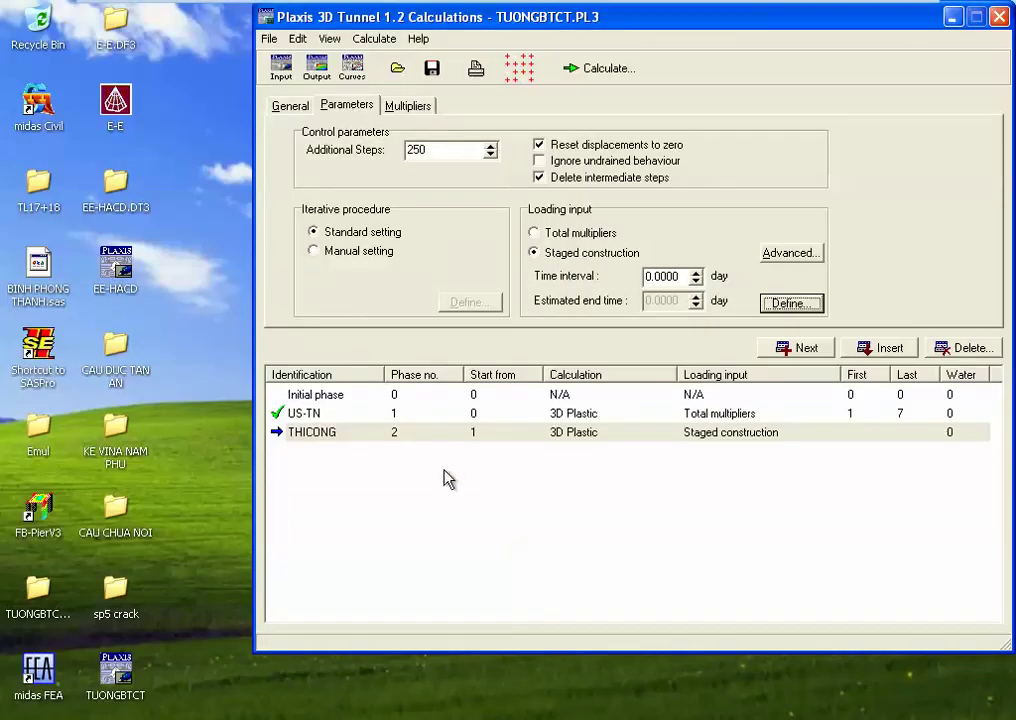
click(455, 436)
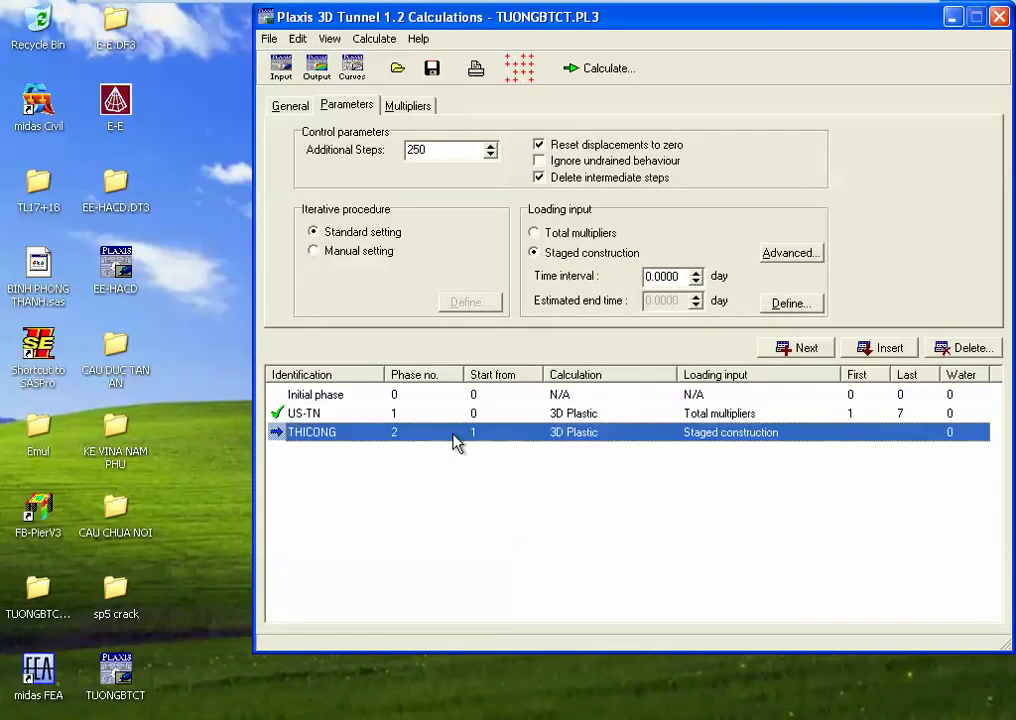
Step: Run the calculation of phase THICONG
click(600, 69)
click(507, 424)
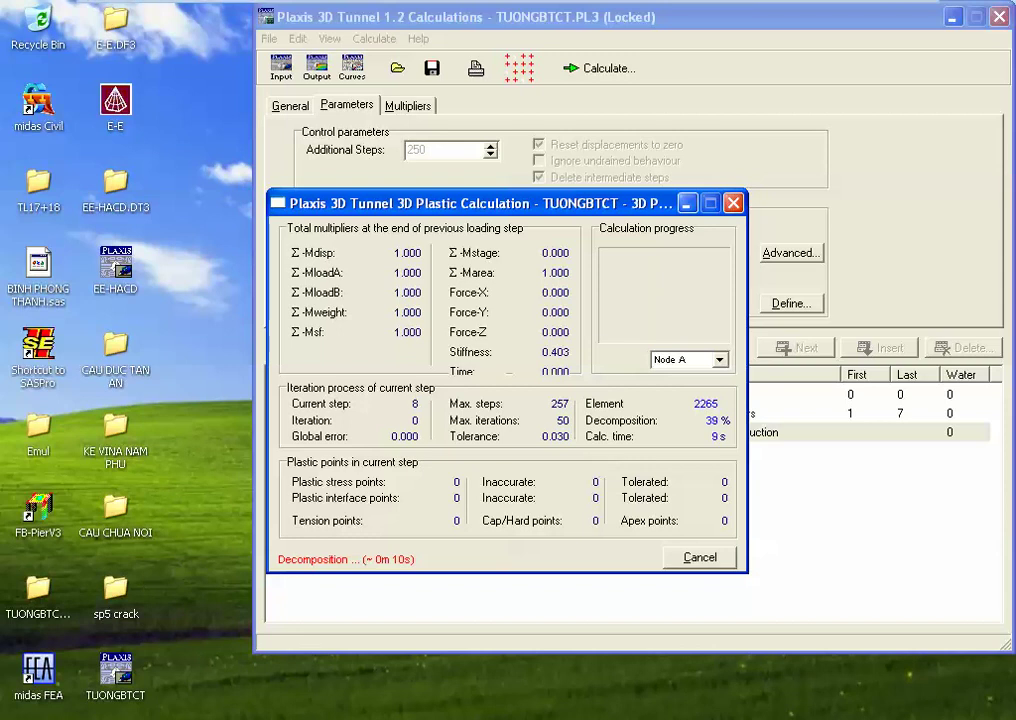
mouse_move(668, 10)
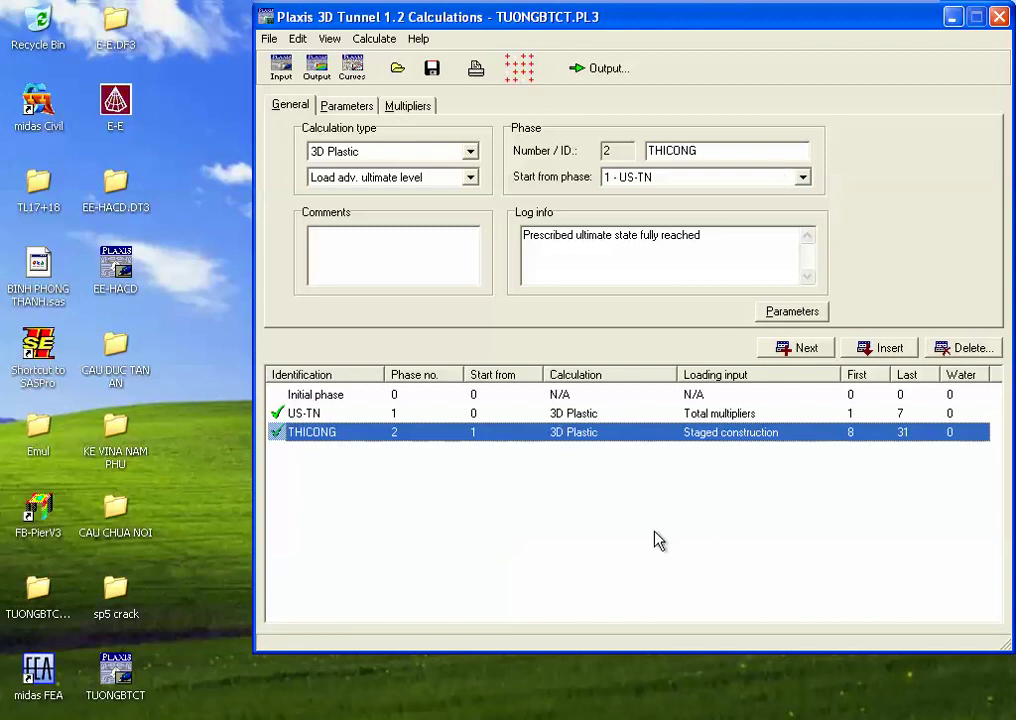
Step: Open the calculated results of phase THICONG in Plaxis Output and maximize the deformed mesh window
click(634, 80)
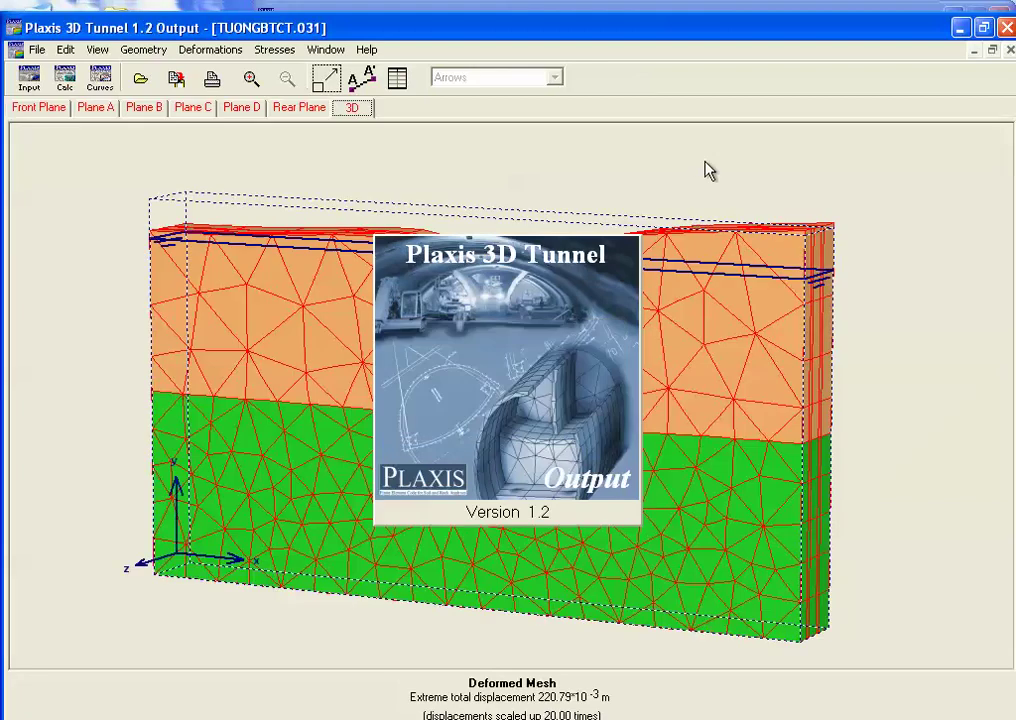
click(984, 28)
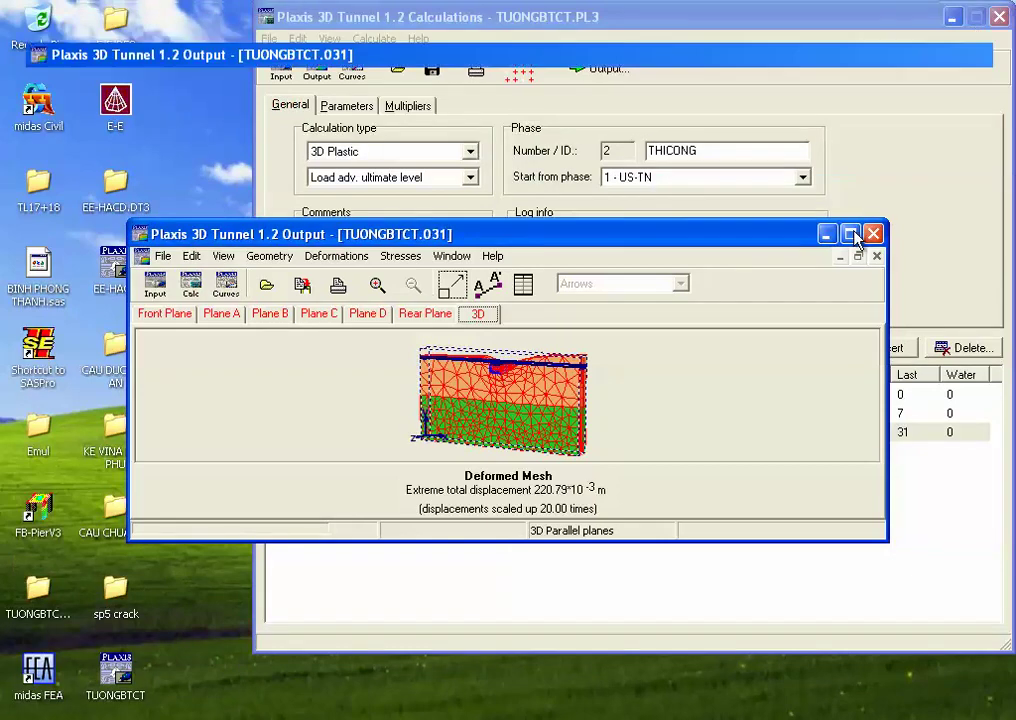
click(855, 236)
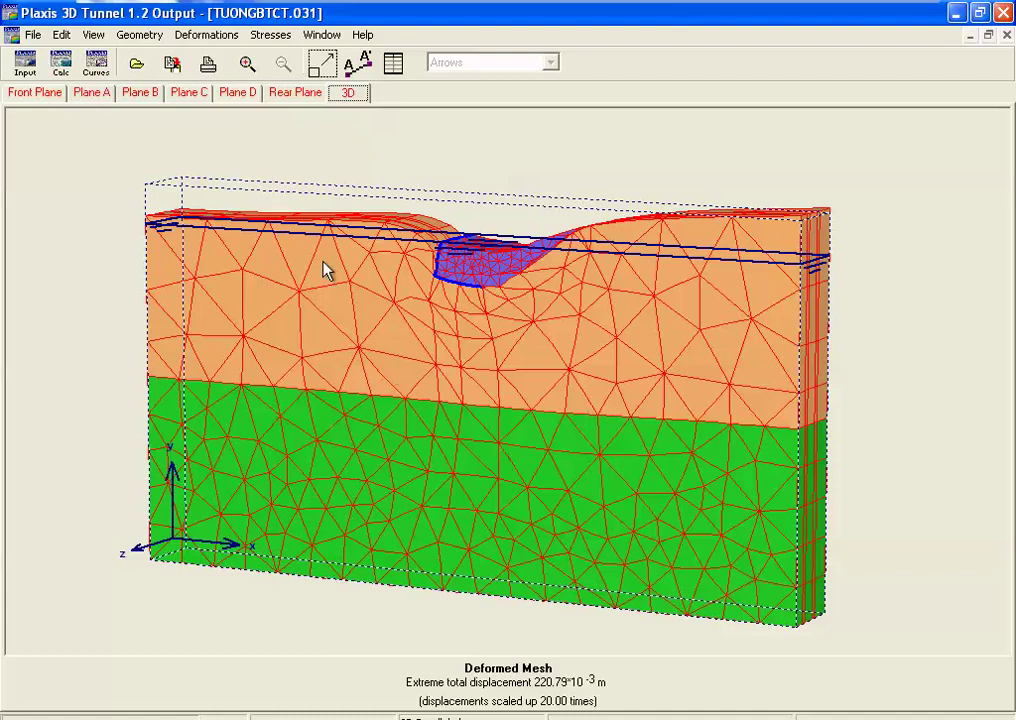
Step: Display the soil's horizontal displacements (x) as shadings and view them on Plane C
click(206, 34)
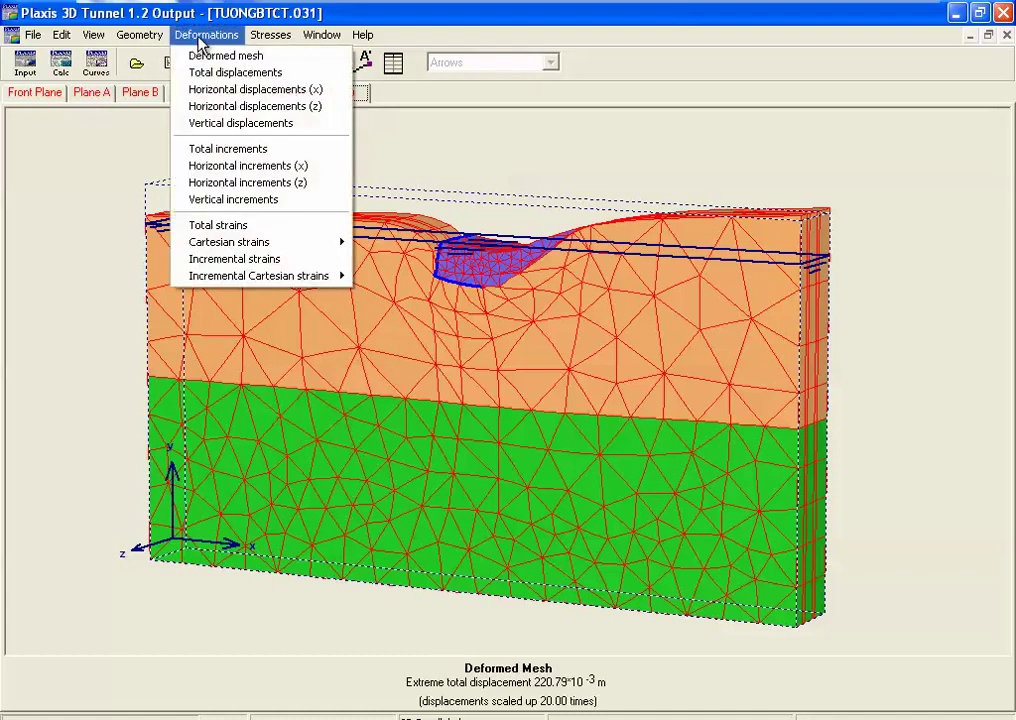
click(245, 89)
click(458, 64)
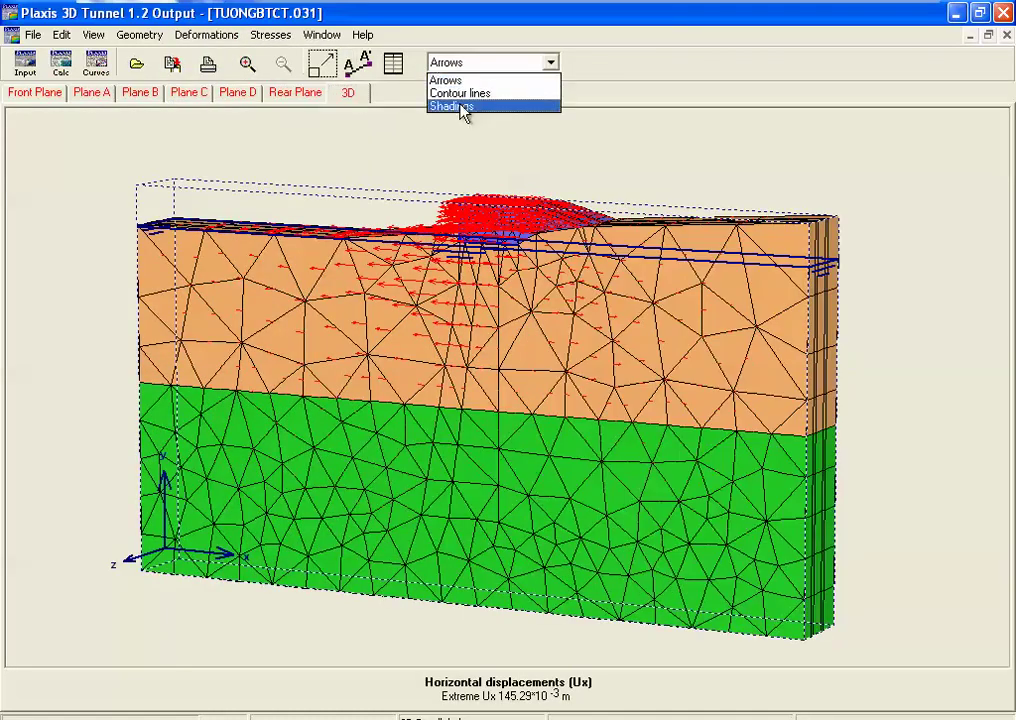
click(463, 105)
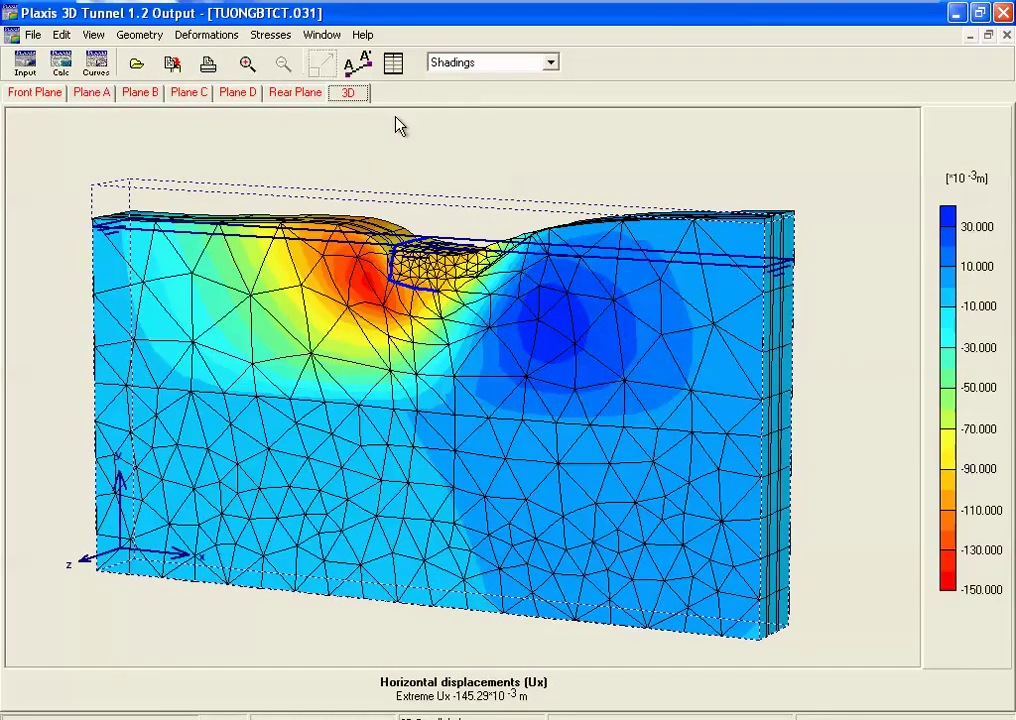
click(190, 93)
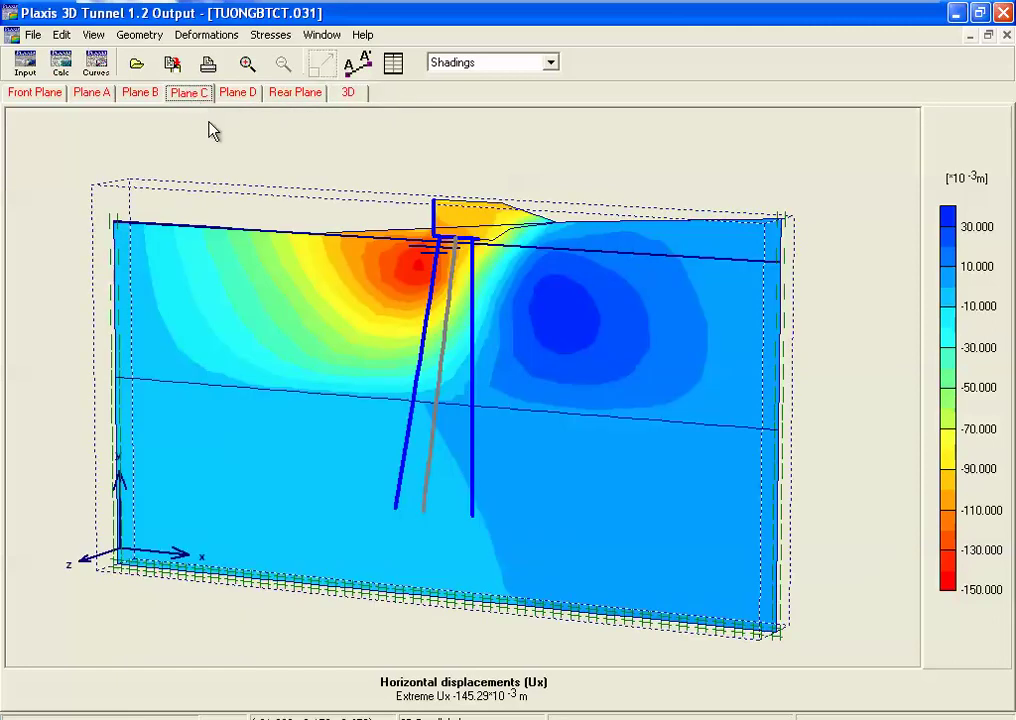
Step: Open the wall plate's results from Plane C and display its horizontal displacements (x)
double_click(437, 222)
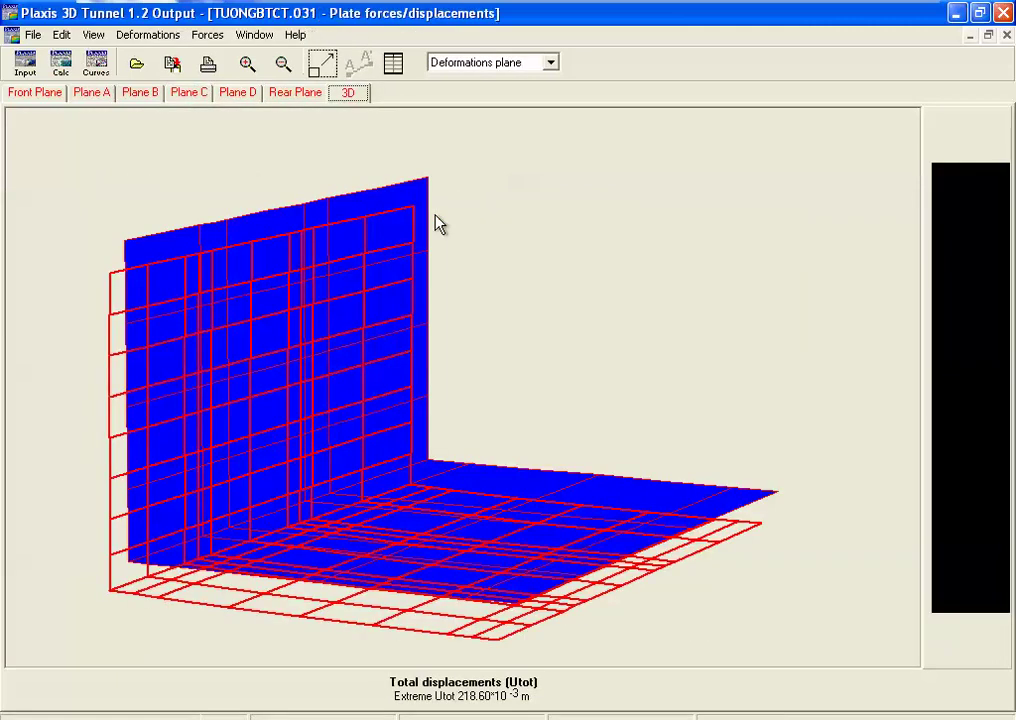
click(172, 37)
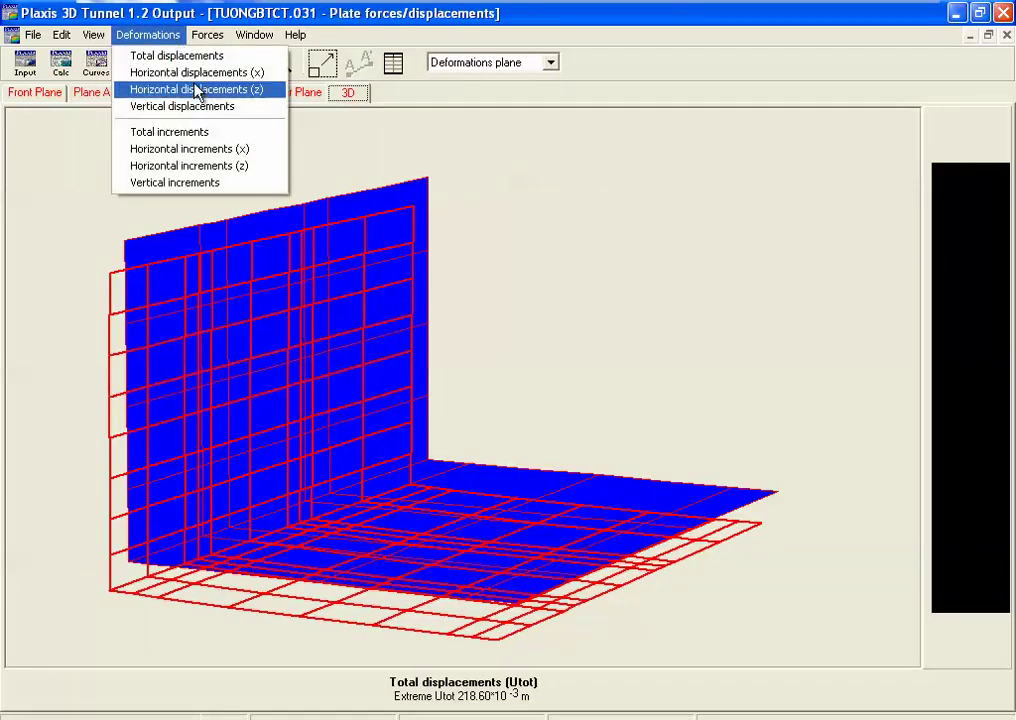
click(196, 72)
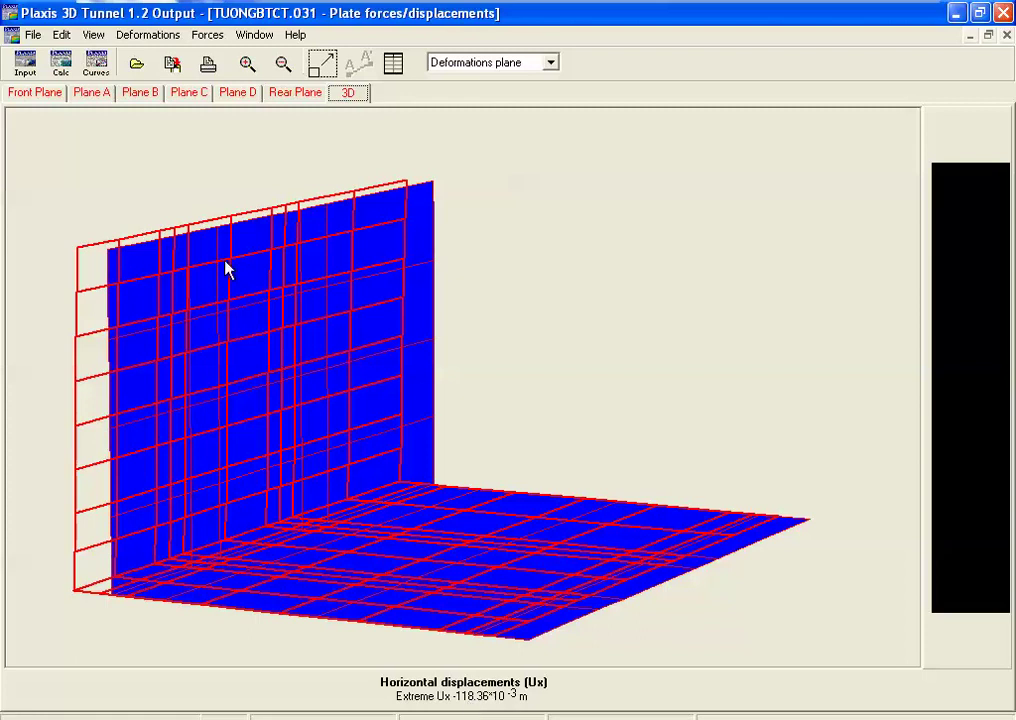
Step: Display the wall plate's bending moments M11 and examine their distribution in 3D and on the individual planes, ending on Plane B
click(212, 35)
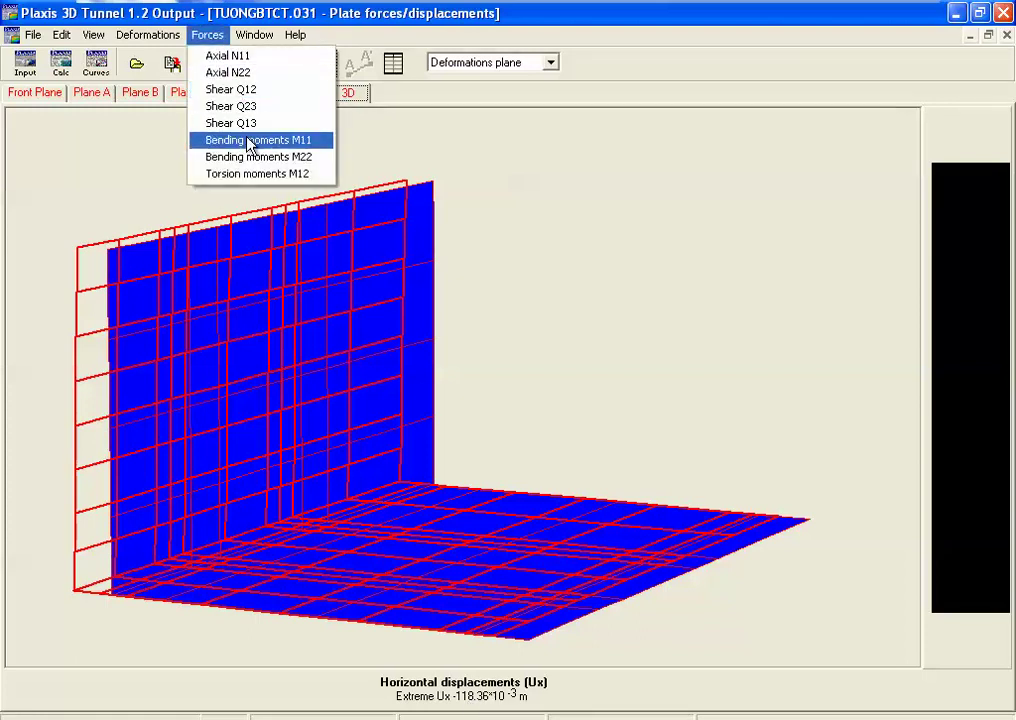
click(250, 141)
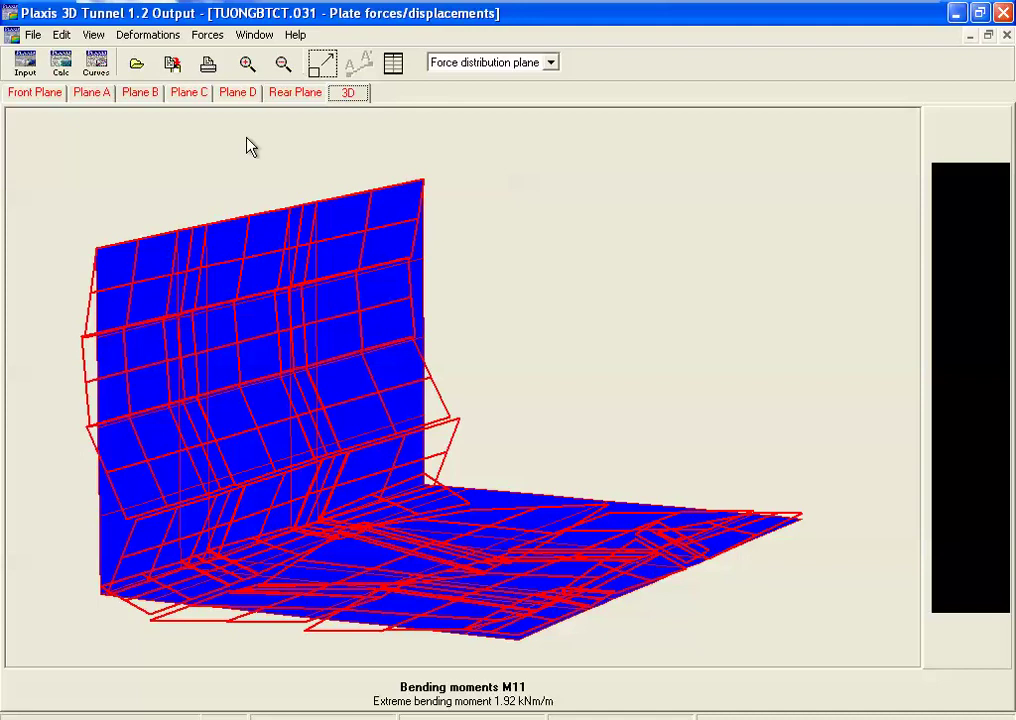
click(466, 64)
click(98, 97)
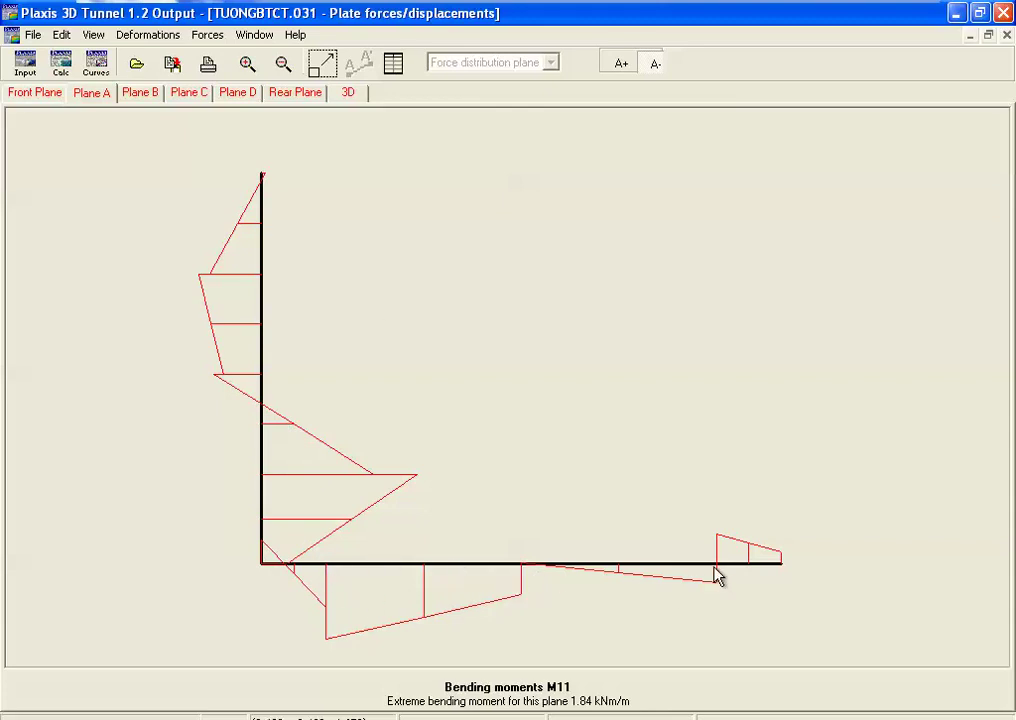
click(64, 95)
click(150, 96)
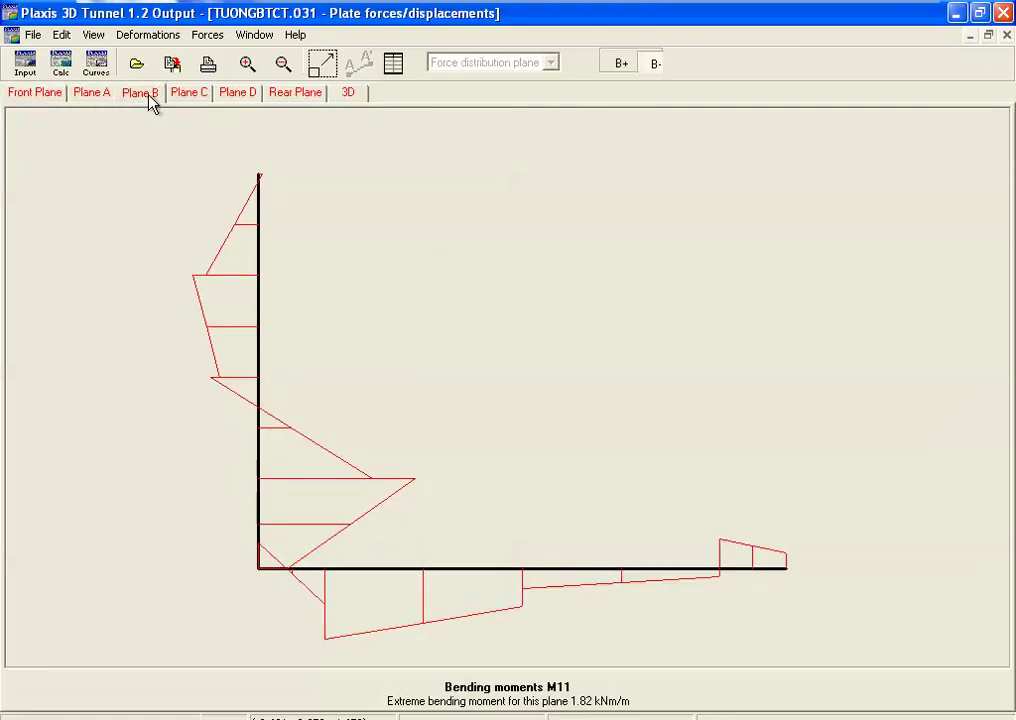
click(195, 95)
click(237, 95)
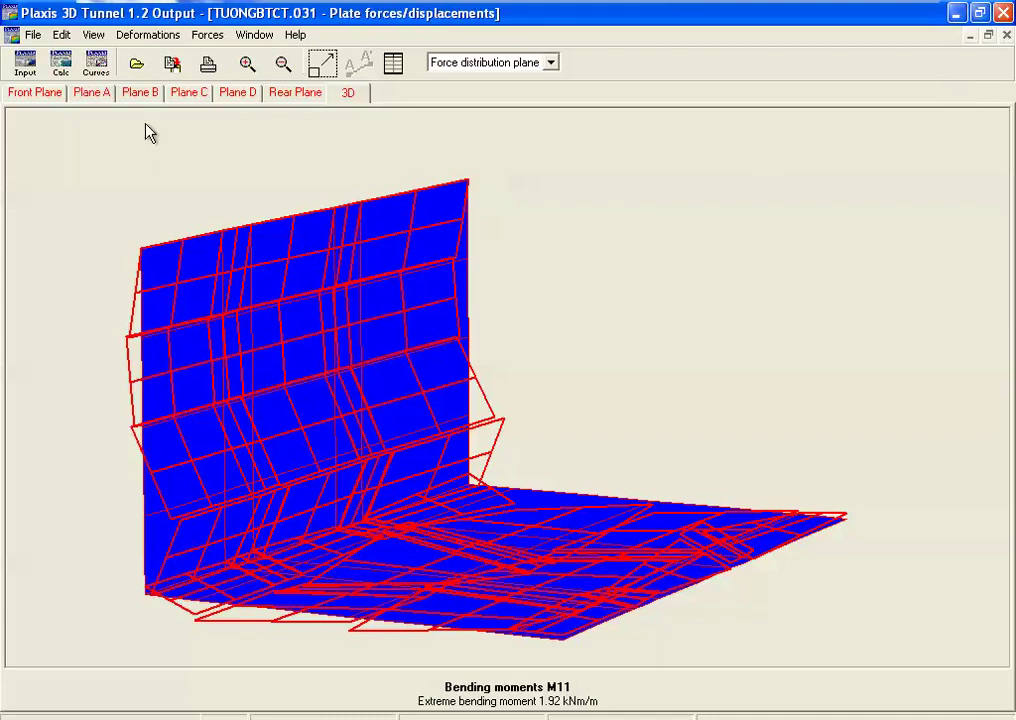
click(140, 92)
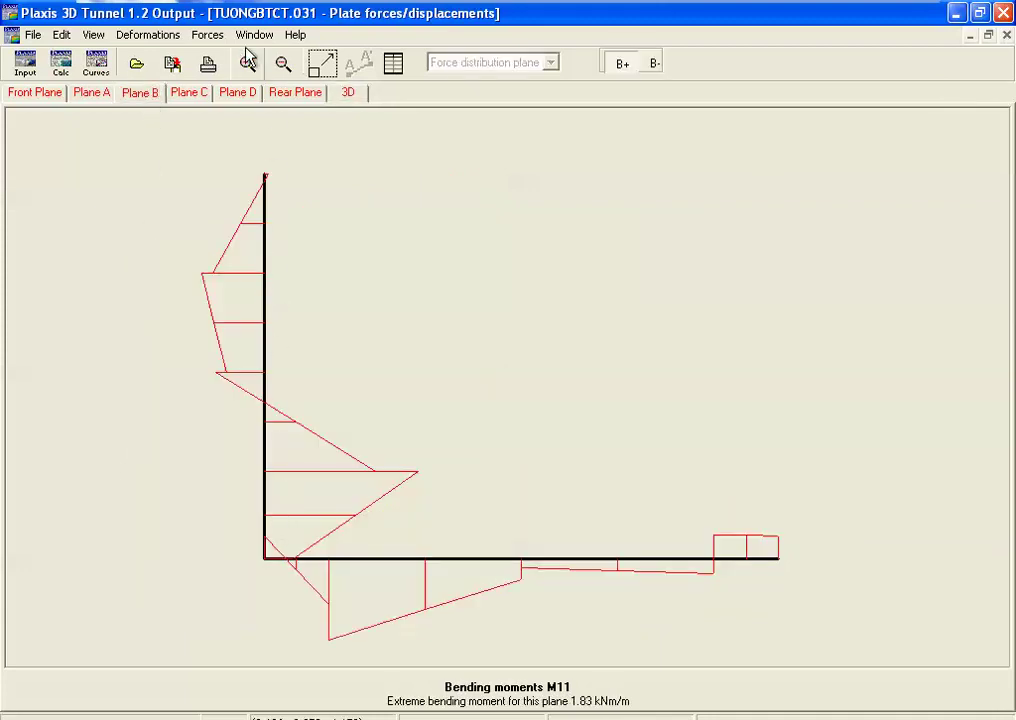
Step: Examine the wall plate's axial forces N11 and shear forces Q12 on Plane B, and close the plate results
click(207, 34)
click(222, 56)
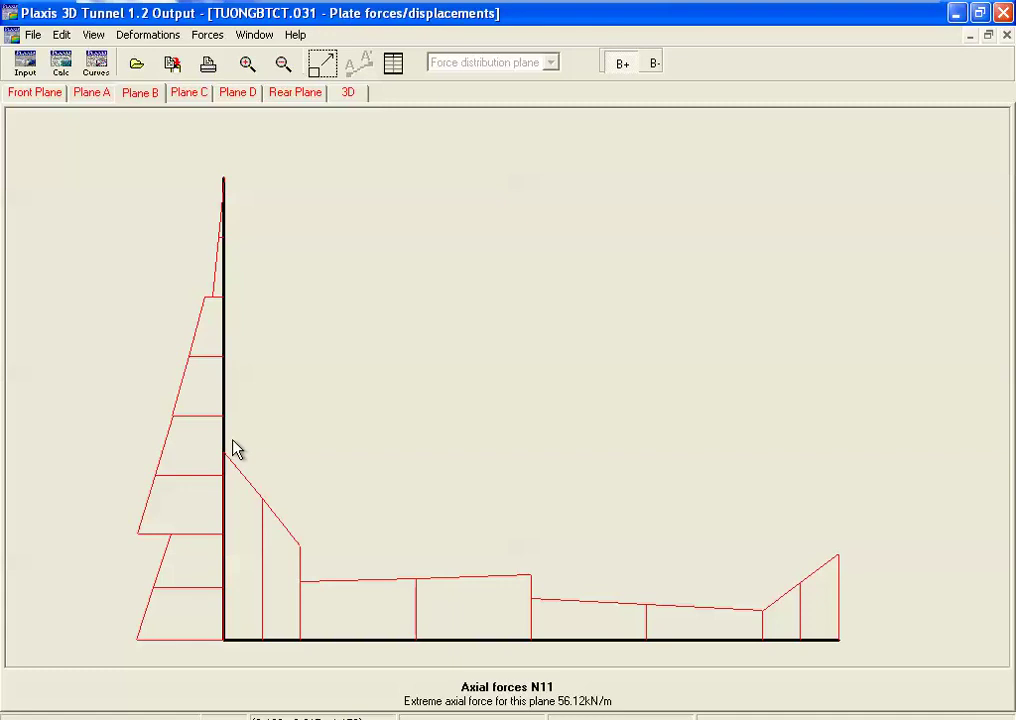
click(209, 36)
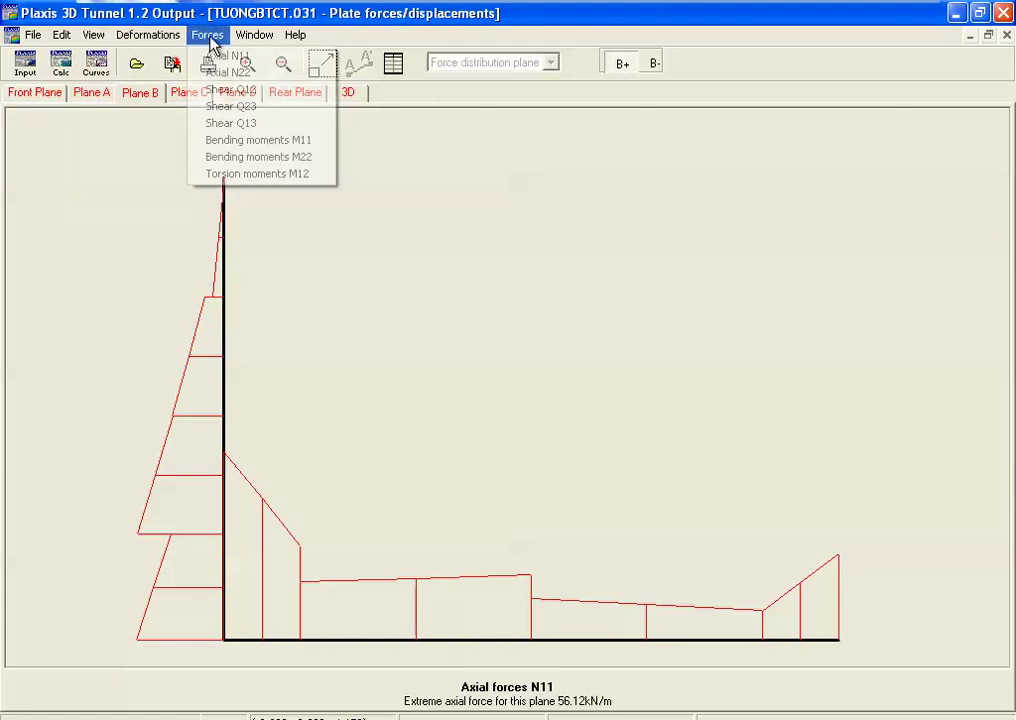
click(228, 89)
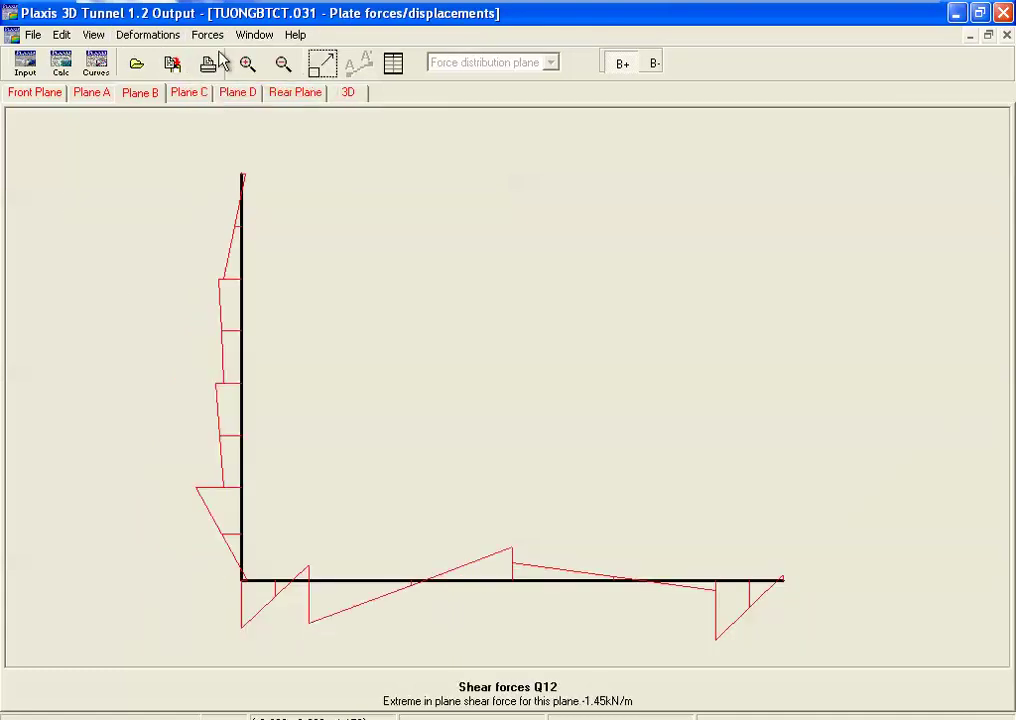
click(1006, 36)
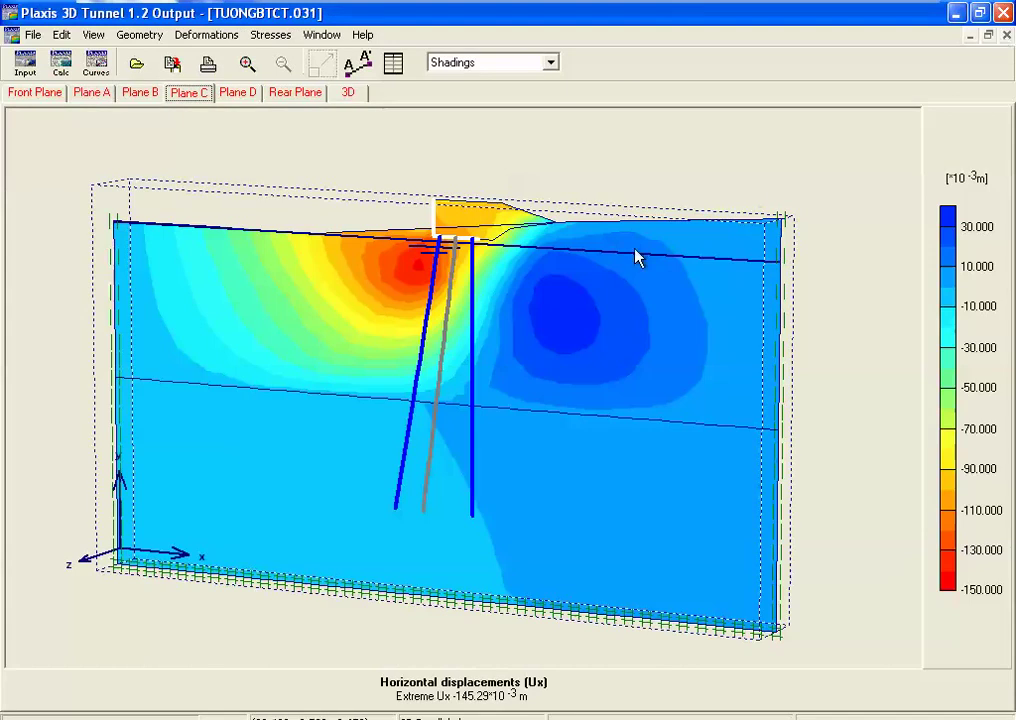
Step: Compare the horizontal displacement shadings and the piles on Plane A, Plane B and Plane C
click(92, 95)
click(134, 99)
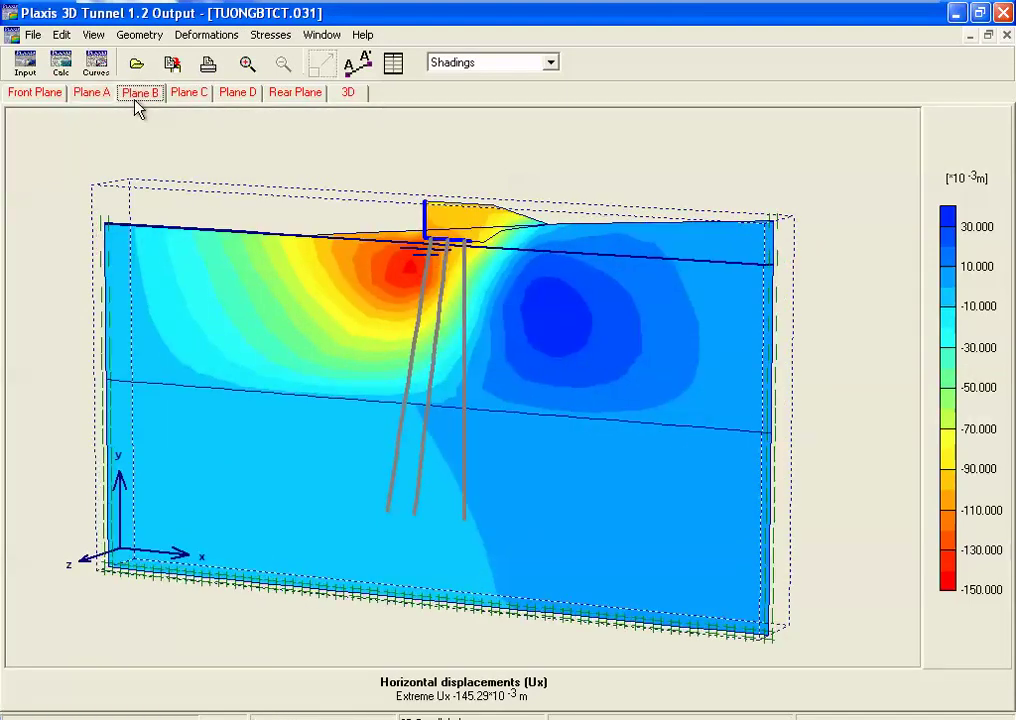
click(109, 100)
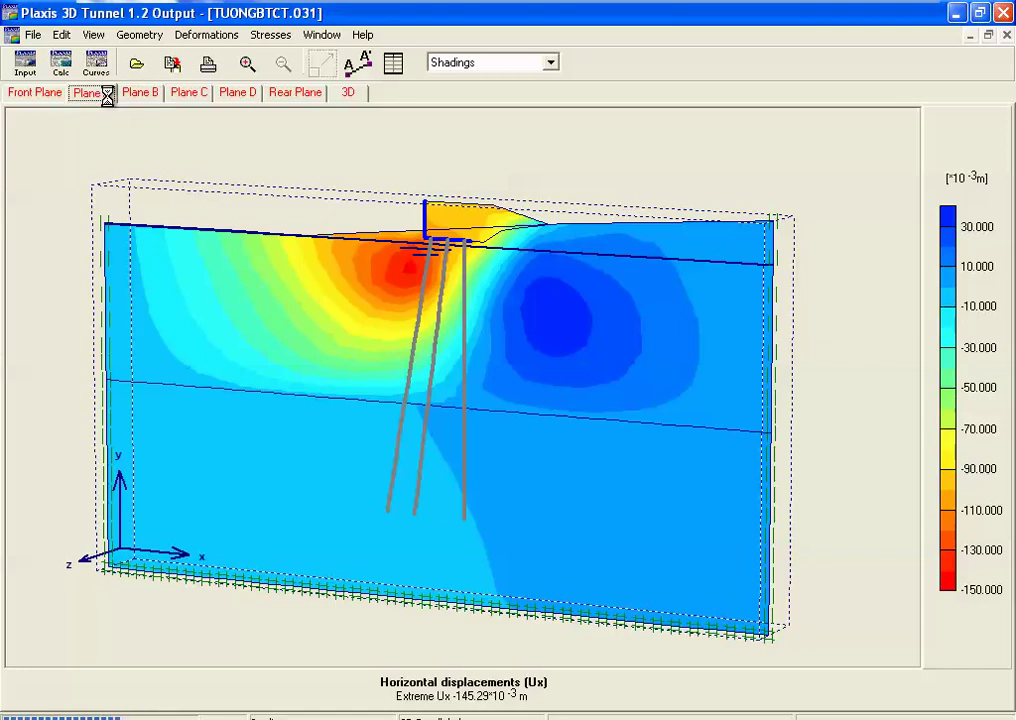
click(152, 98)
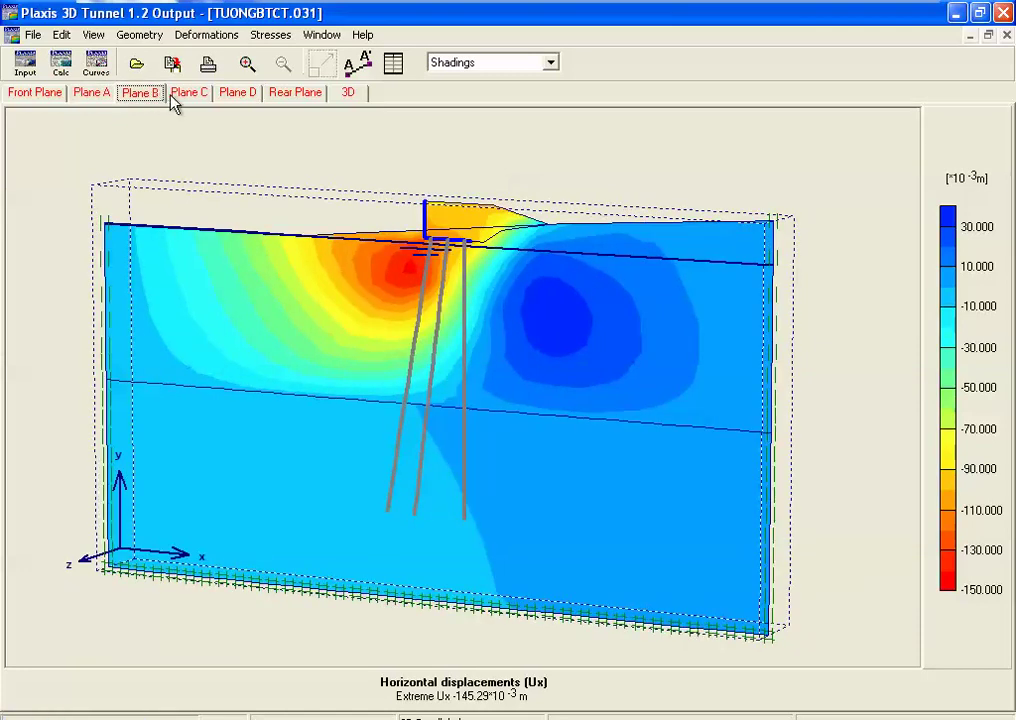
click(189, 95)
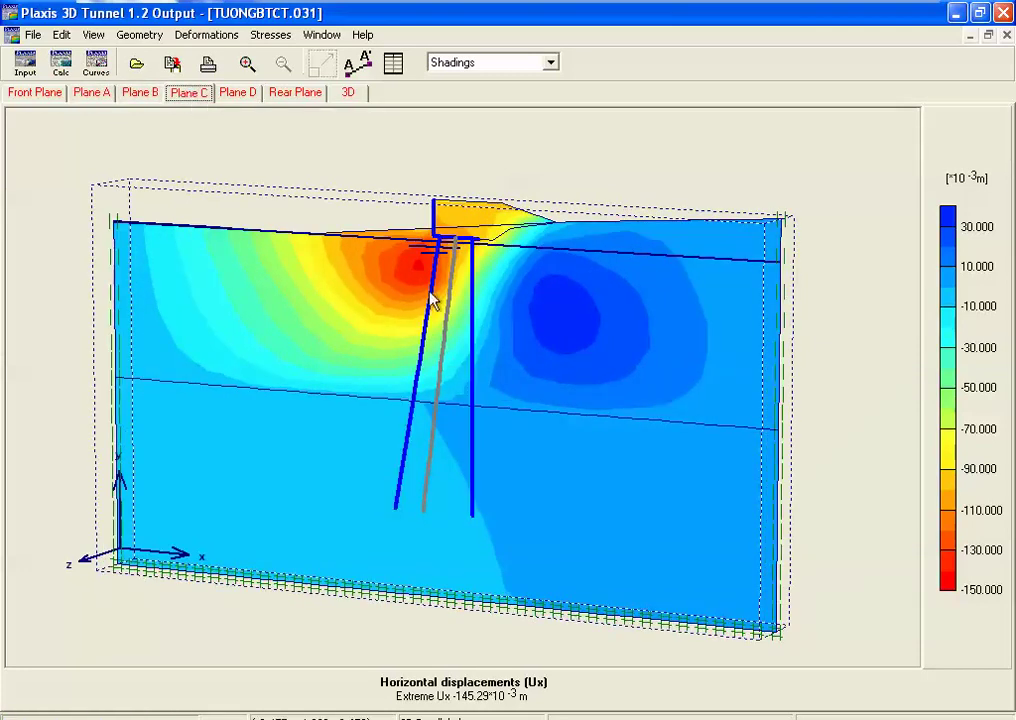
Step: Open the results of the front inclined pile from Plane C and examine its bending moments M11 across the planes, ending on Plane D
double_click(430, 294)
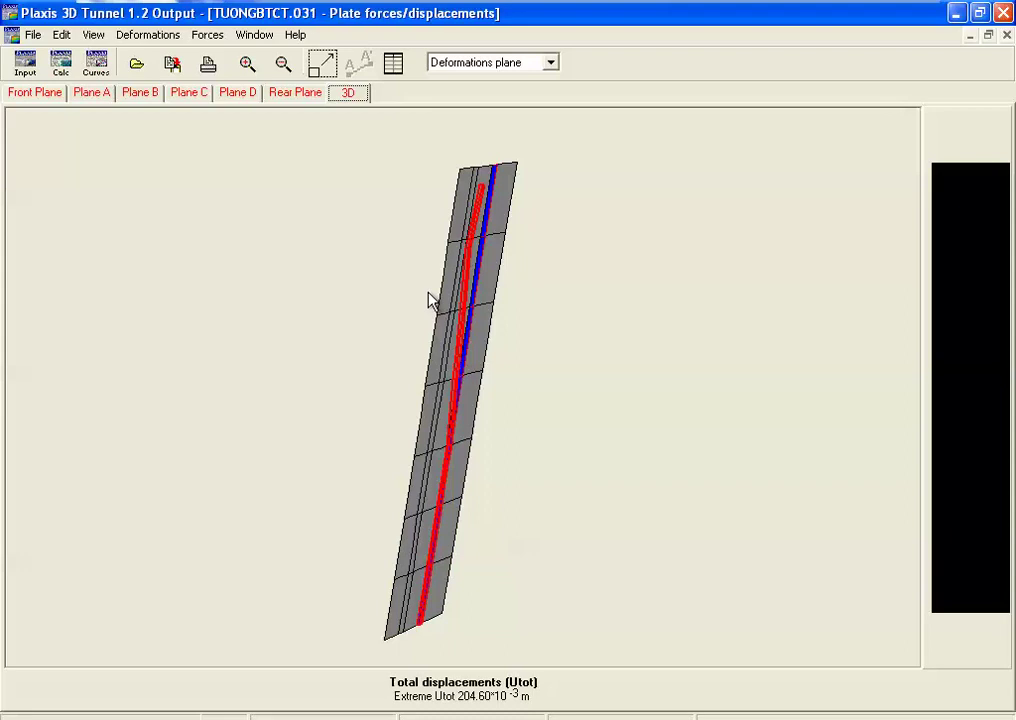
click(208, 35)
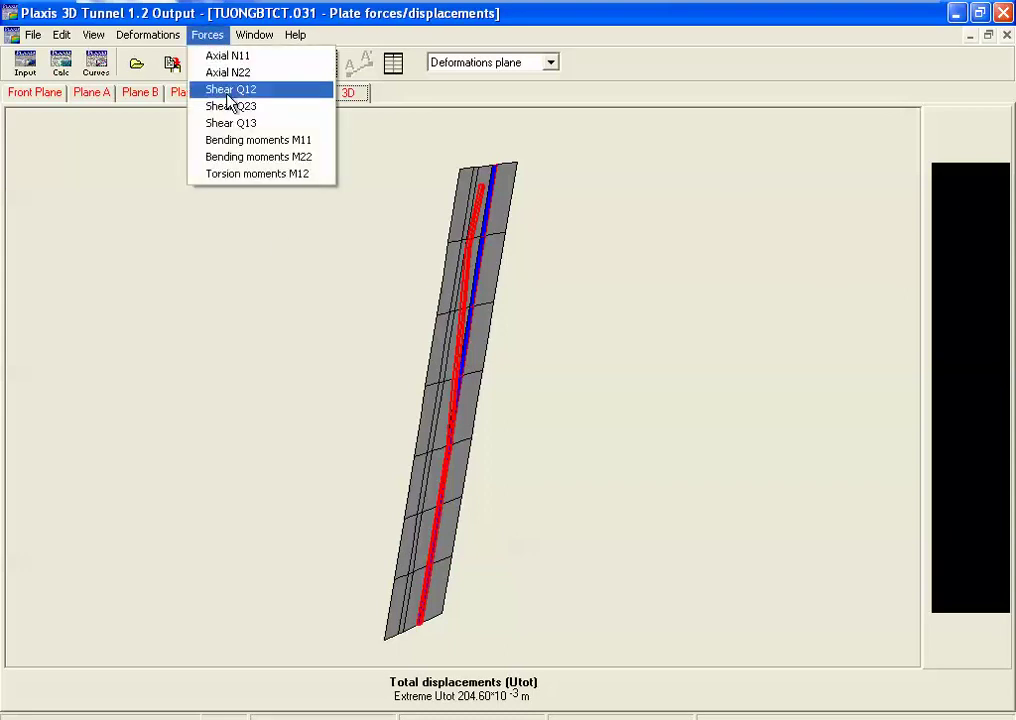
click(236, 141)
click(141, 96)
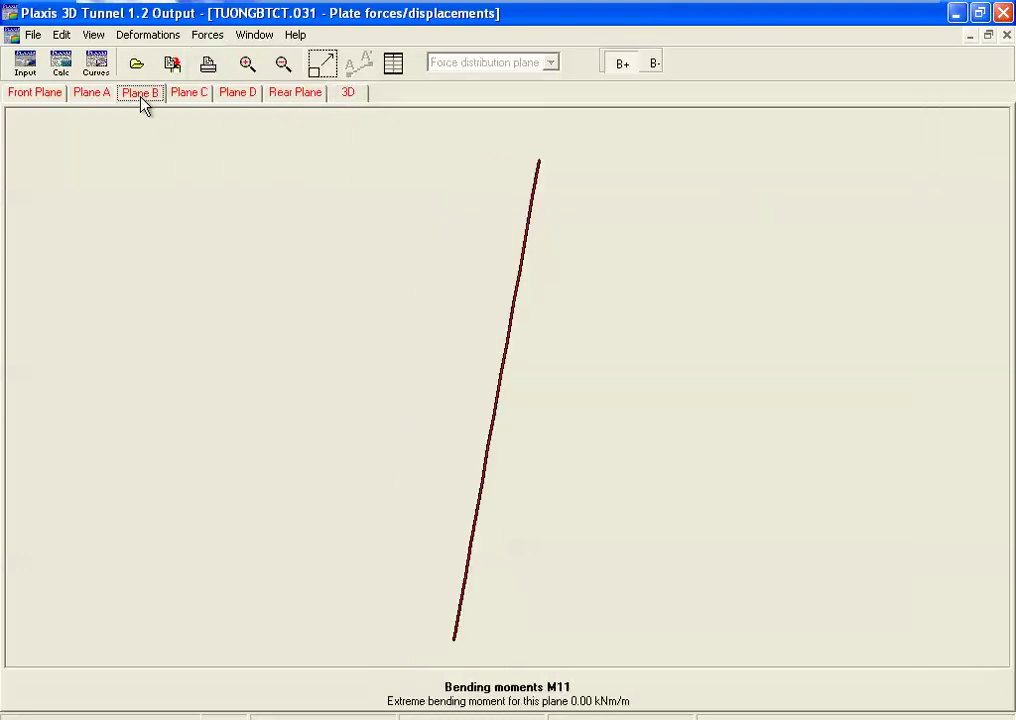
click(100, 99)
click(193, 100)
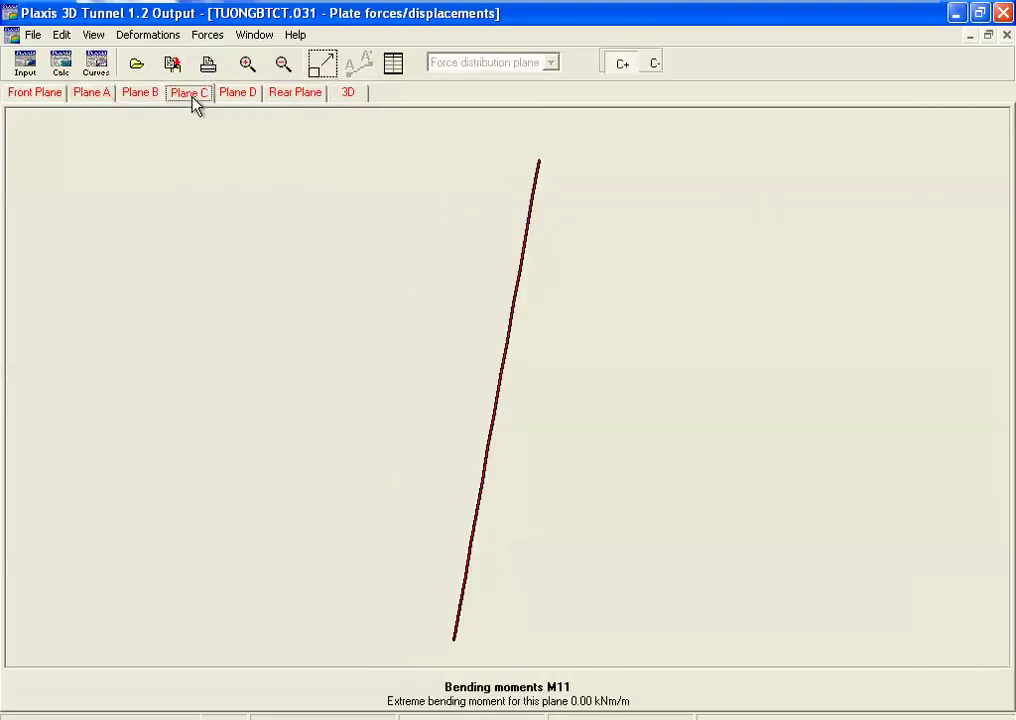
click(232, 98)
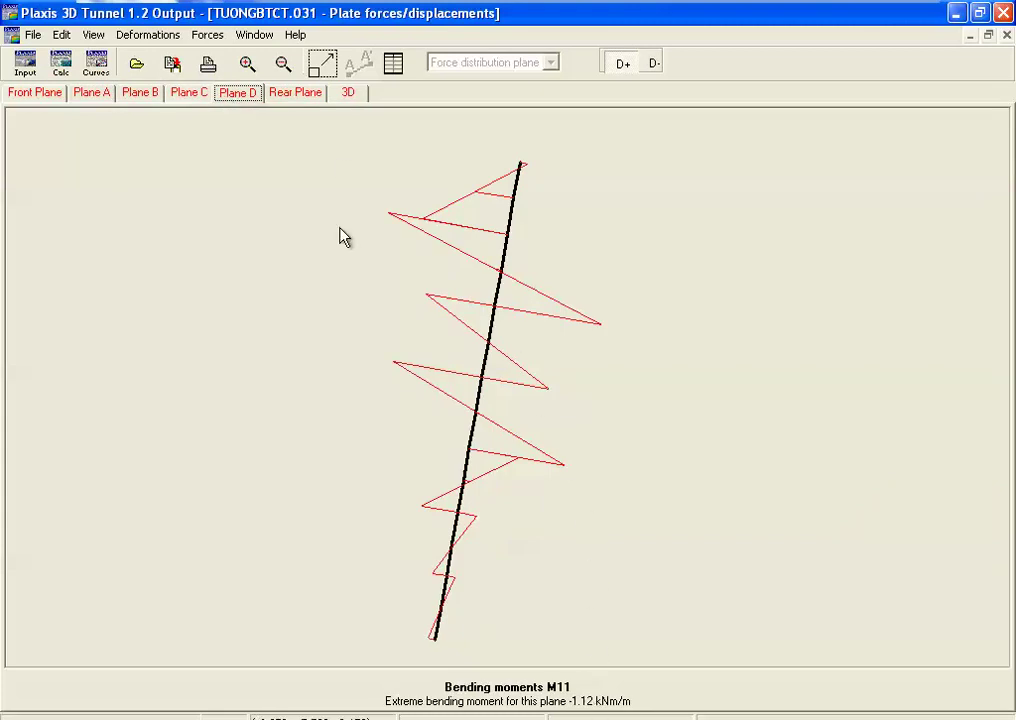
Step: Tile the pile results beside the displacement view and display the pile's axial forces N11 on Plane D
click(256, 35)
click(277, 76)
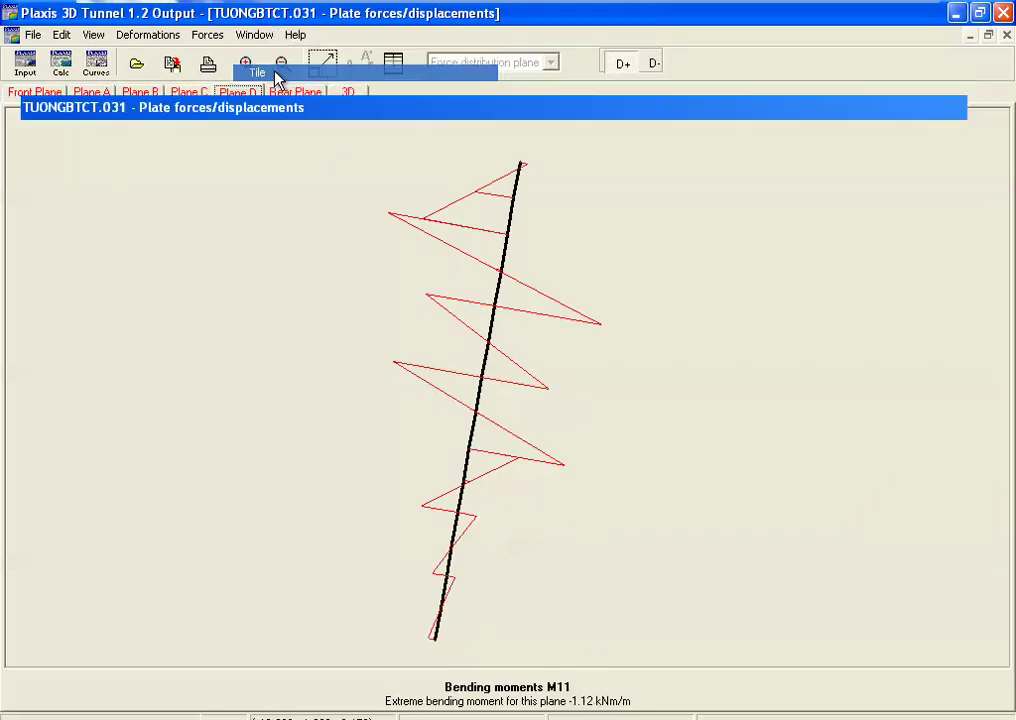
click(422, 290)
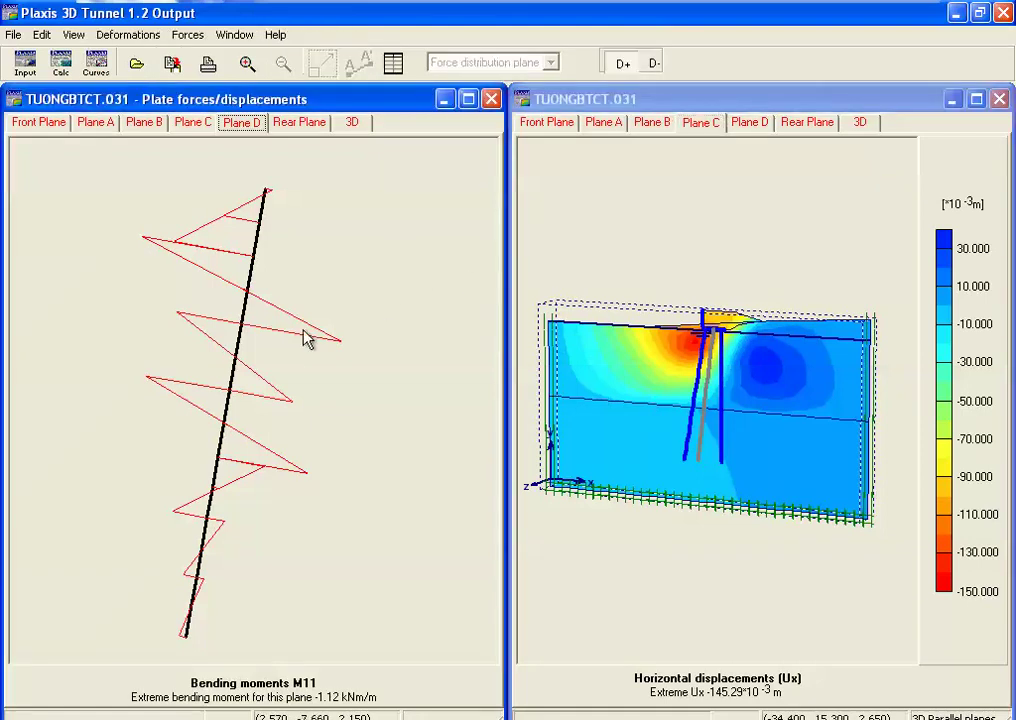
click(192, 35)
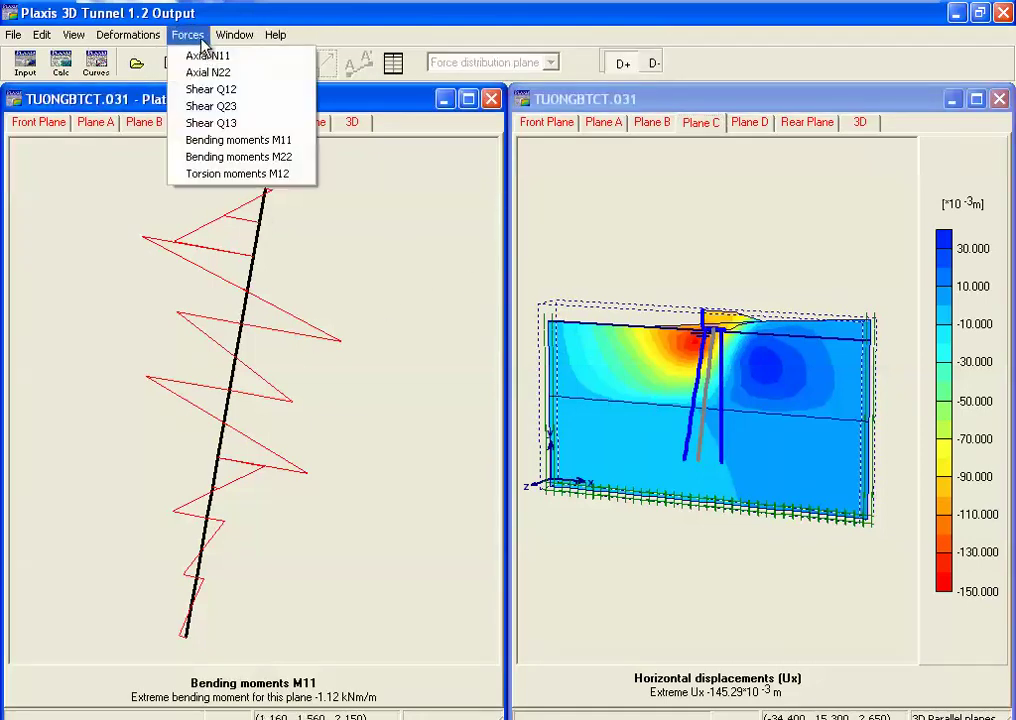
click(188, 56)
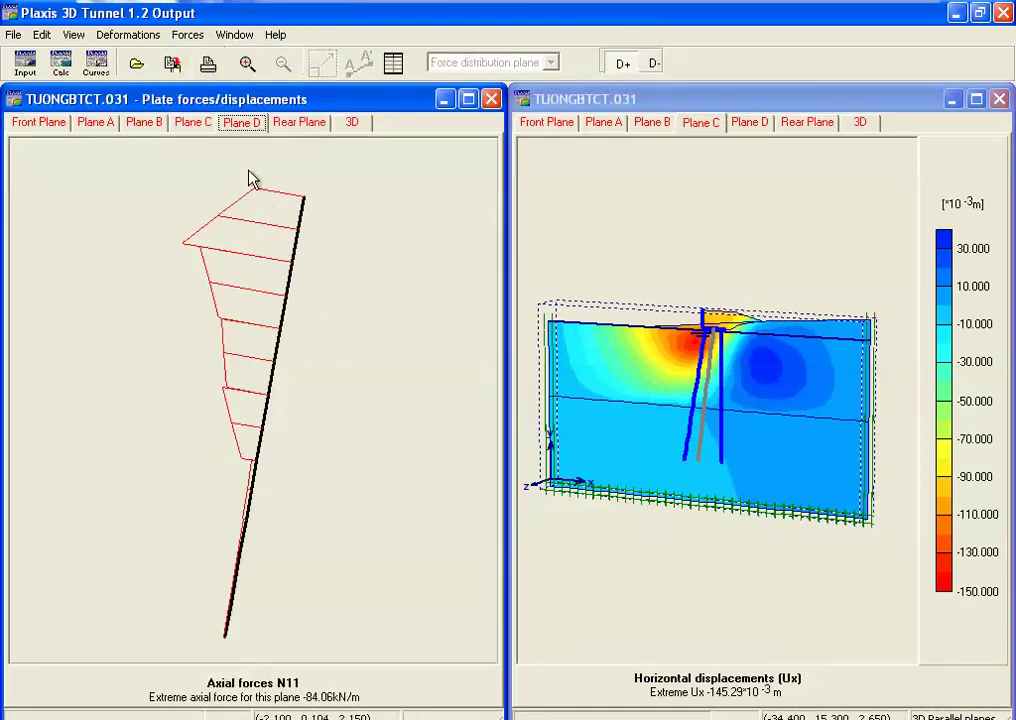
Step: Display the inclined pile's shear forces Q13 on Plane D, and open the vertical pile's results from Plane C in a maximized window
click(190, 35)
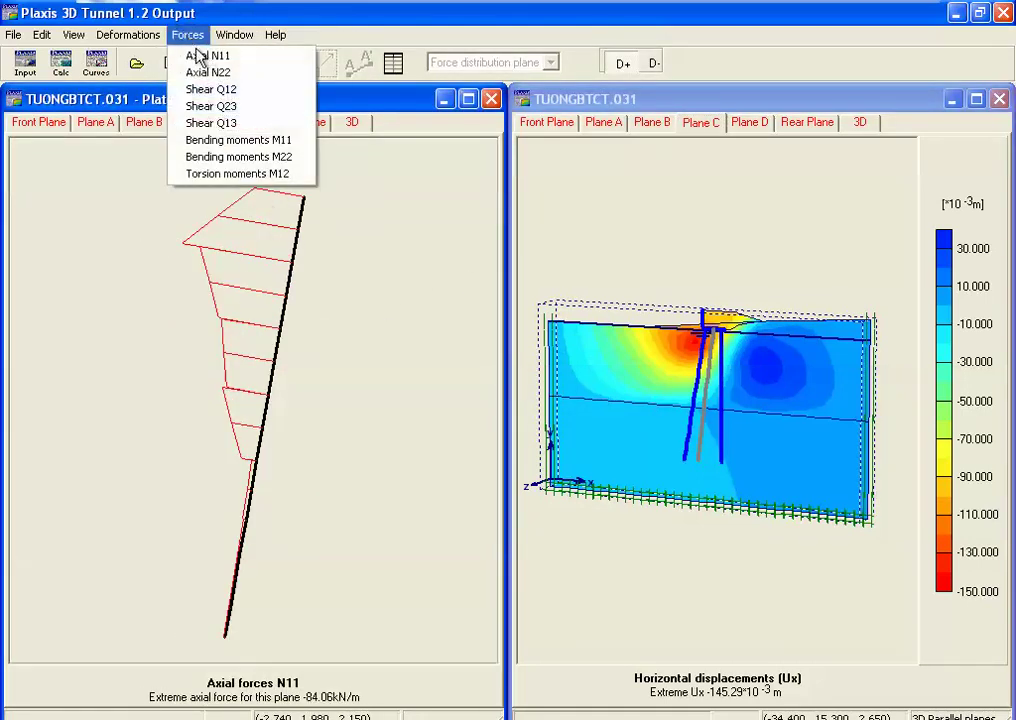
click(216, 123)
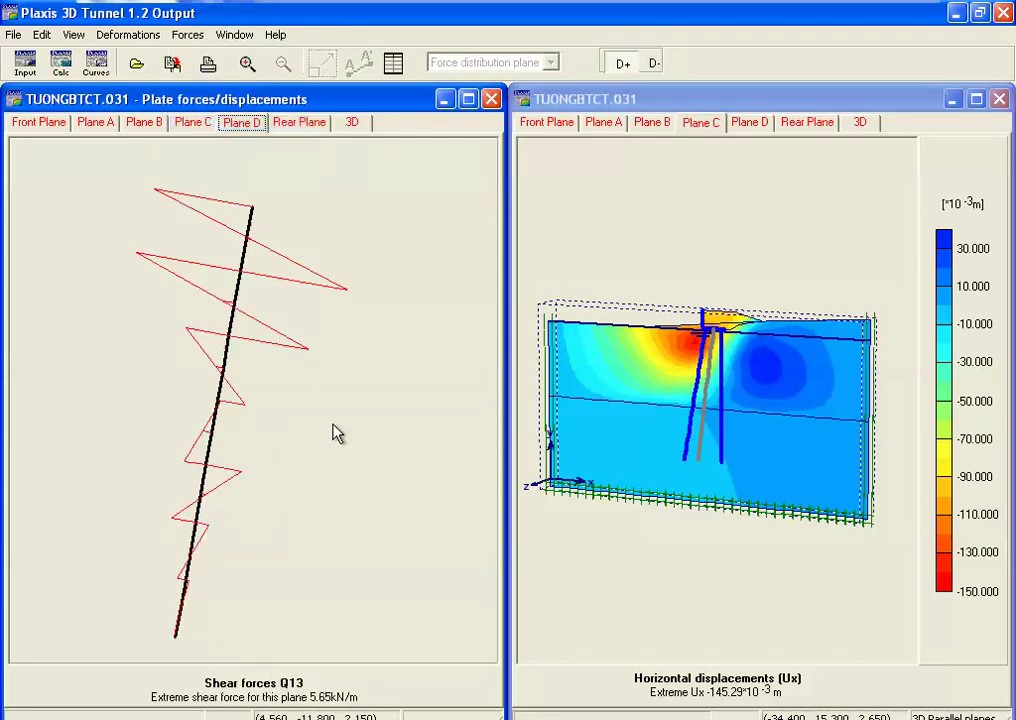
click(628, 231)
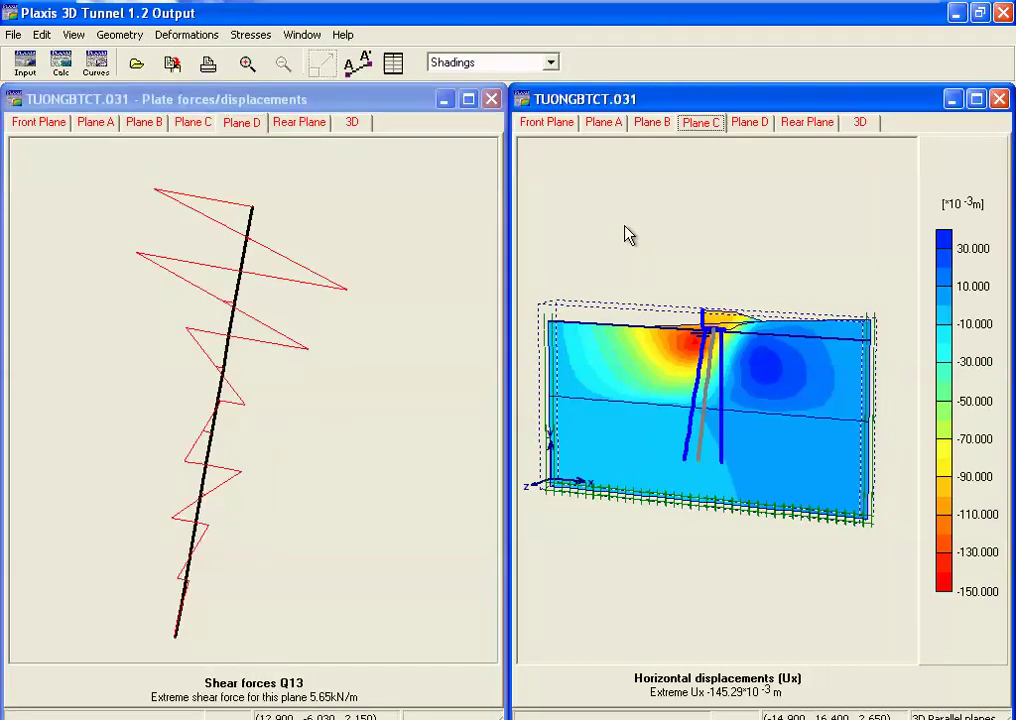
double_click(725, 367)
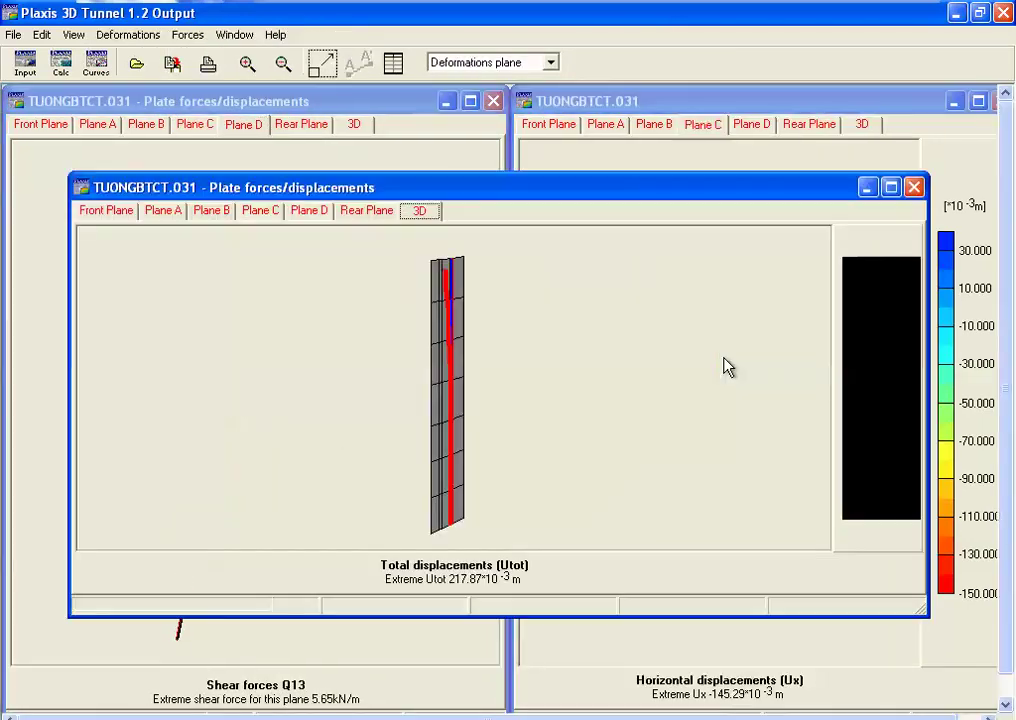
click(891, 188)
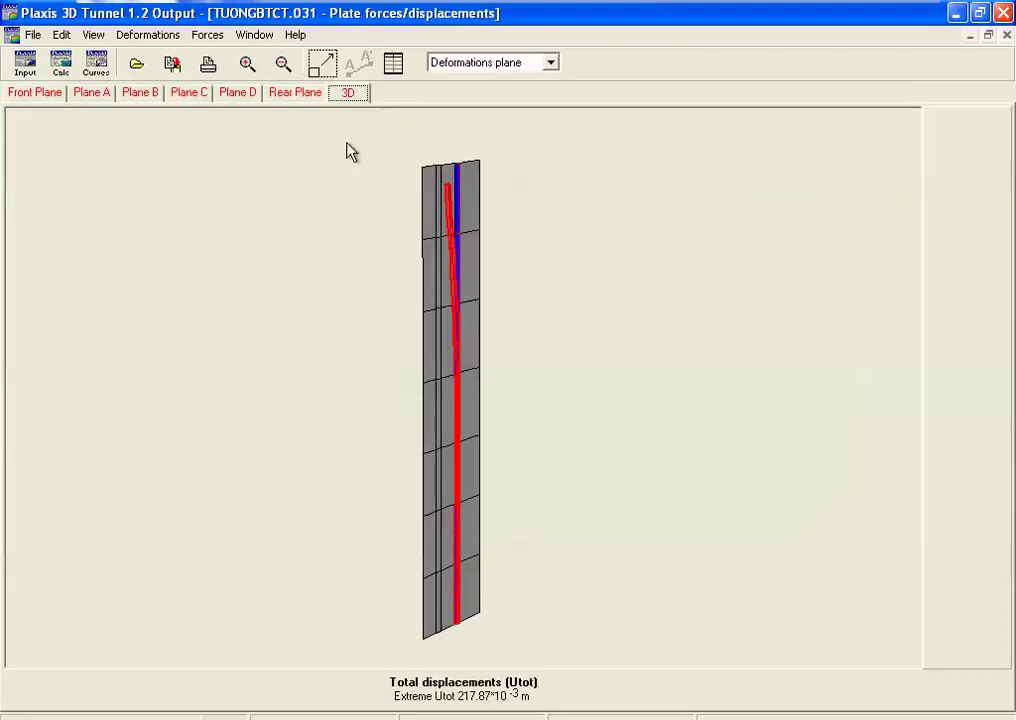
Step: Examine the vertical pile's bending moments M11 on the Rear Plane and on Plane D
click(296, 94)
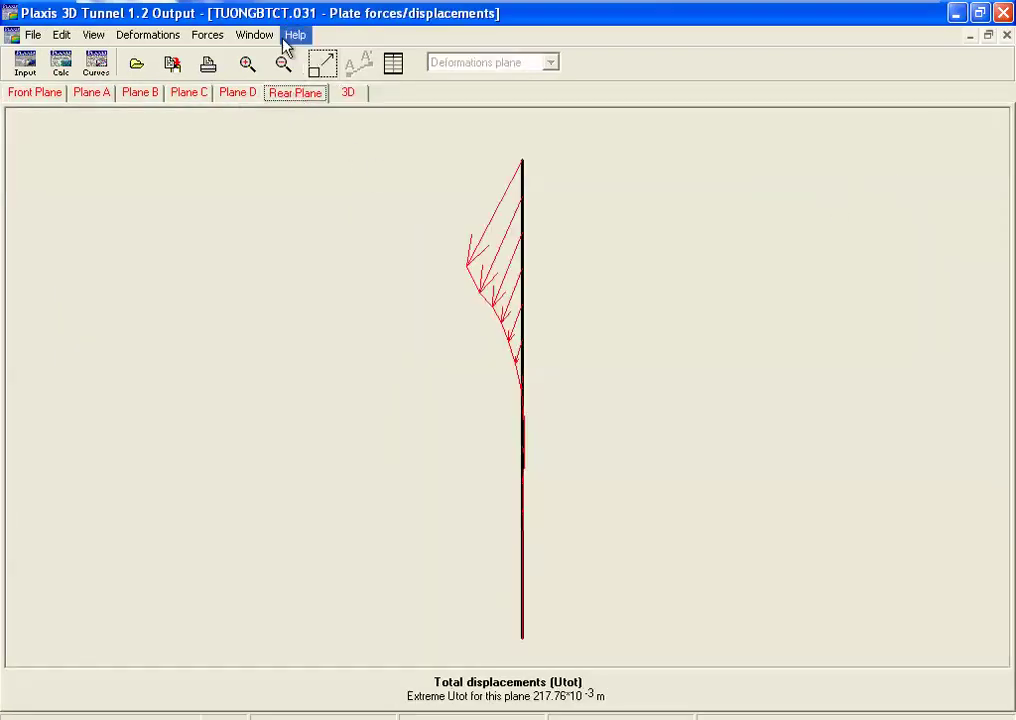
click(206, 35)
click(243, 141)
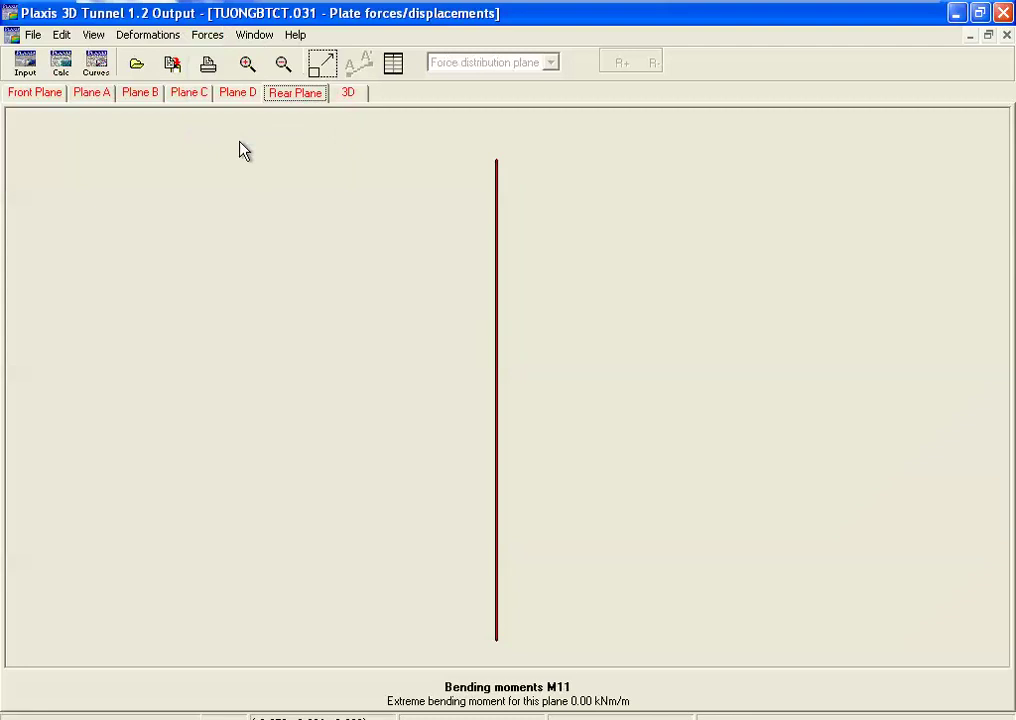
click(210, 35)
click(250, 140)
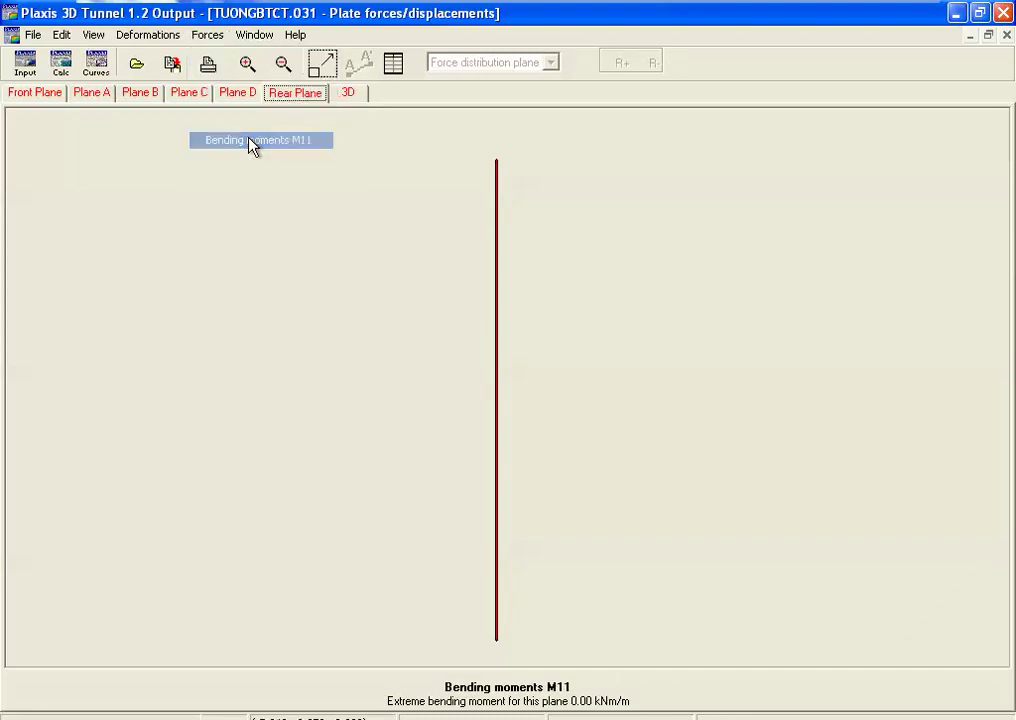
click(232, 97)
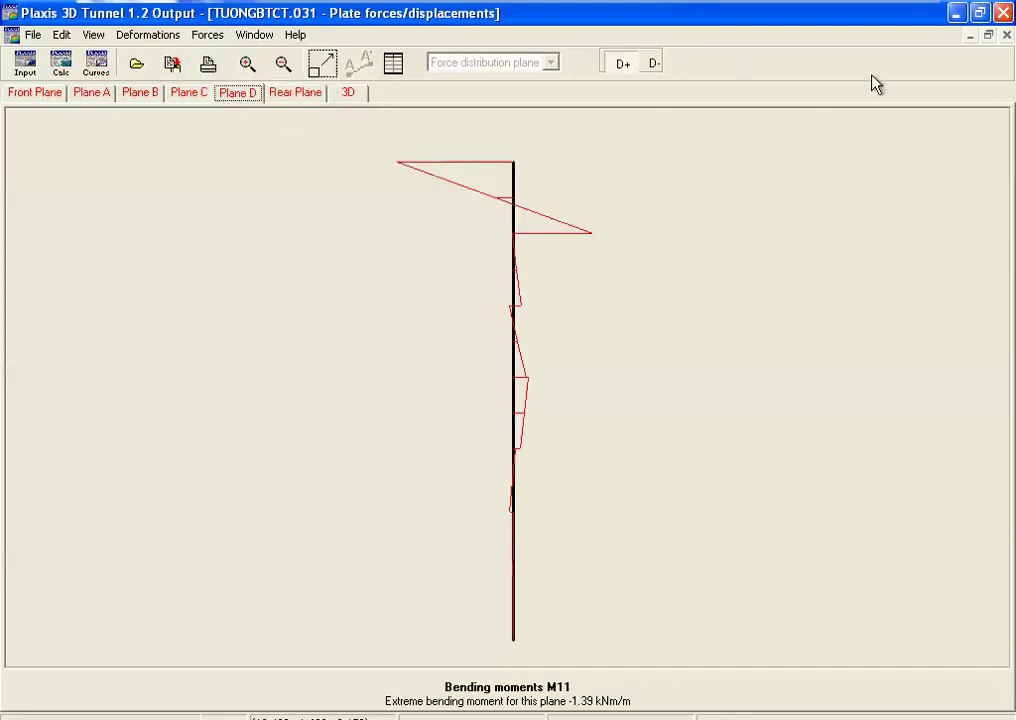
Step: Tile all result windows and display the inclined pile's bending moments M11 on Plane D for comparison with the vertical pile
click(262, 40)
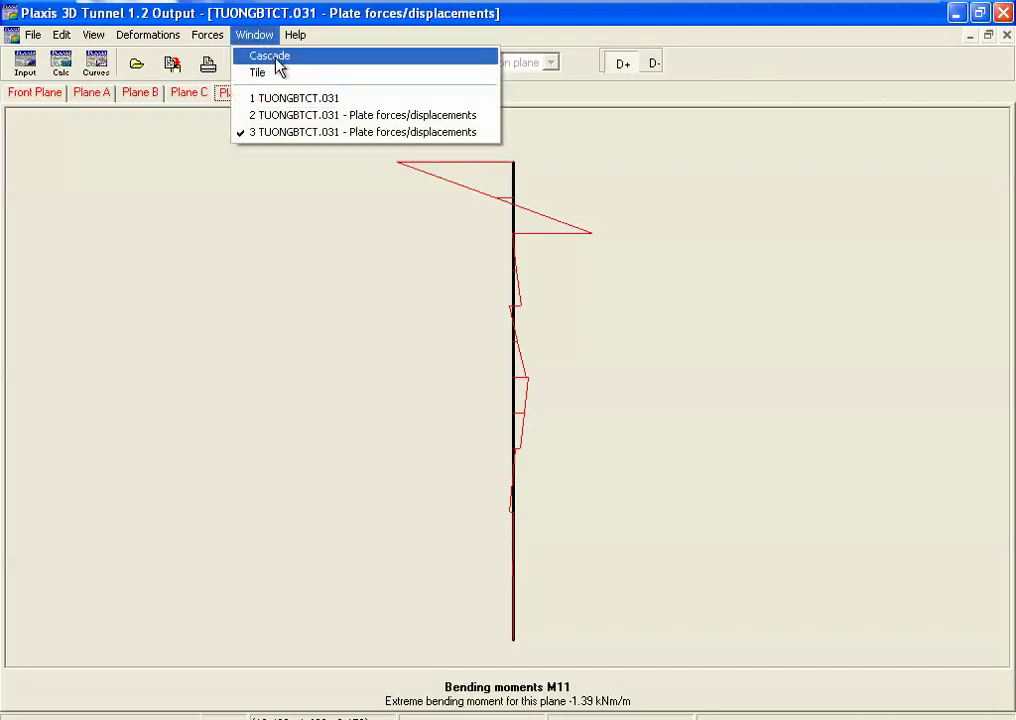
click(296, 74)
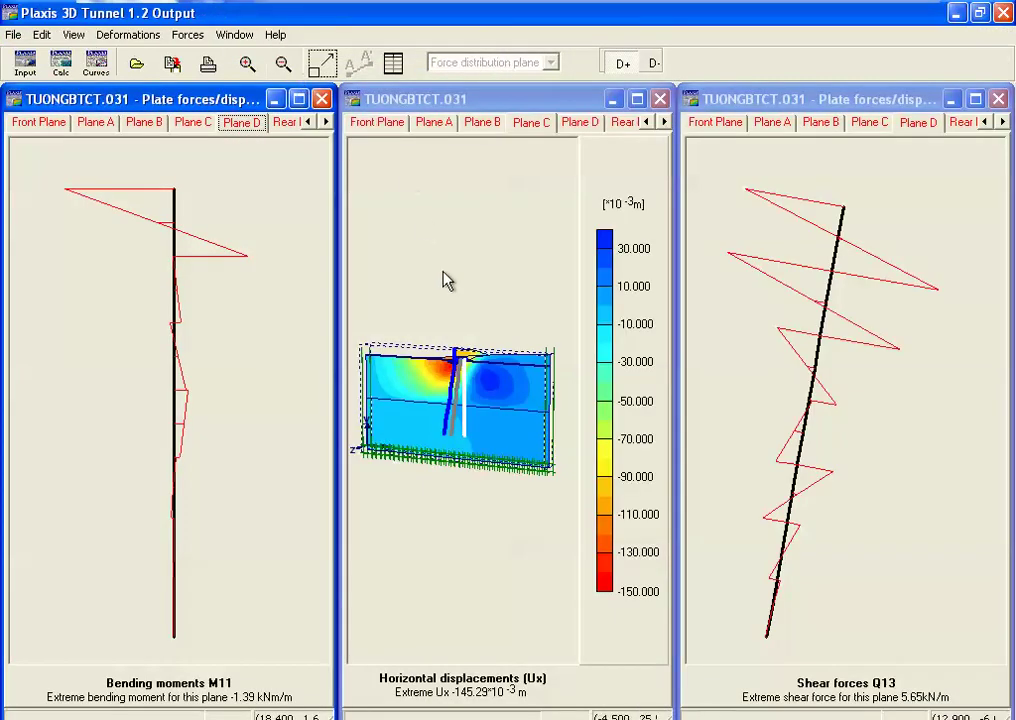
click(752, 175)
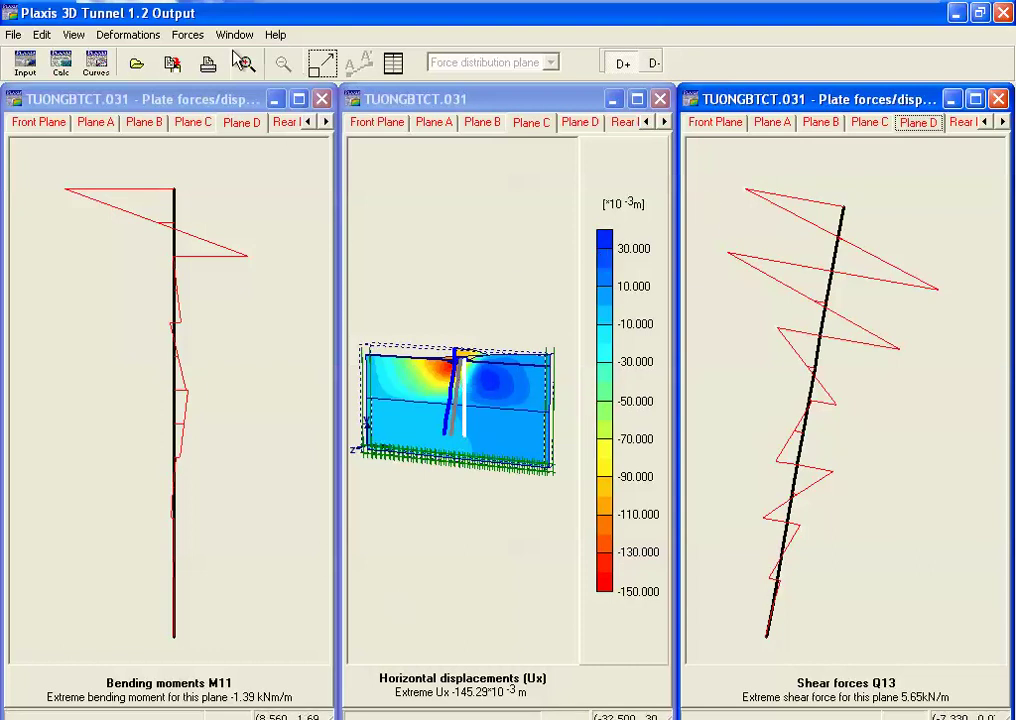
click(188, 36)
click(226, 142)
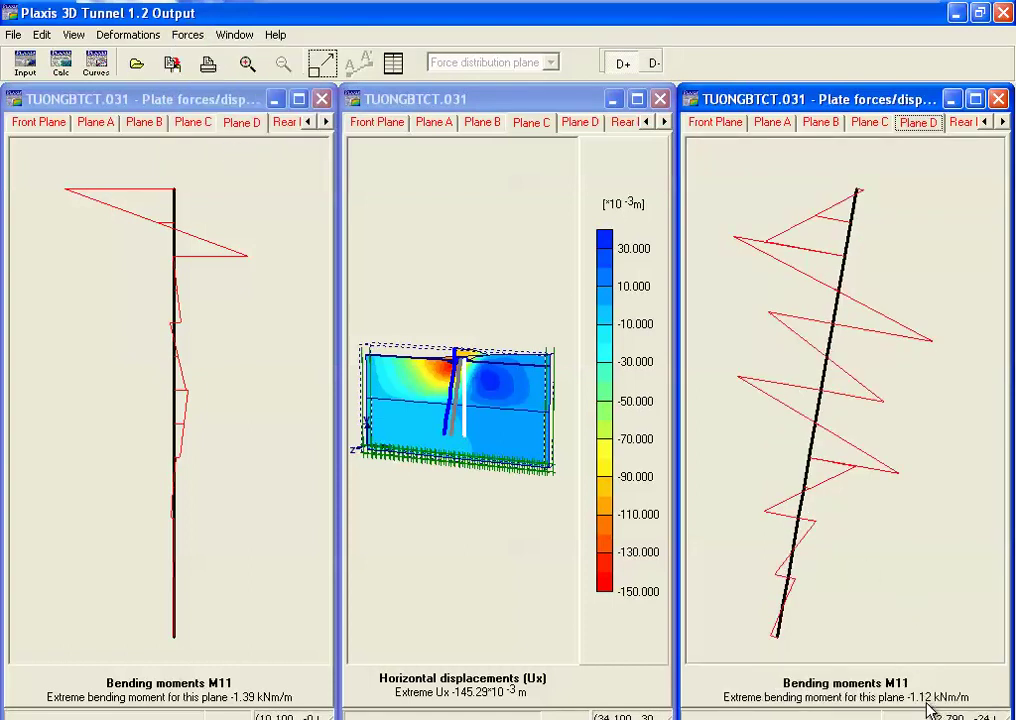
Step: Display the axial forces N11 on Plane D for both the inclined pile and the vertical pile
click(187, 34)
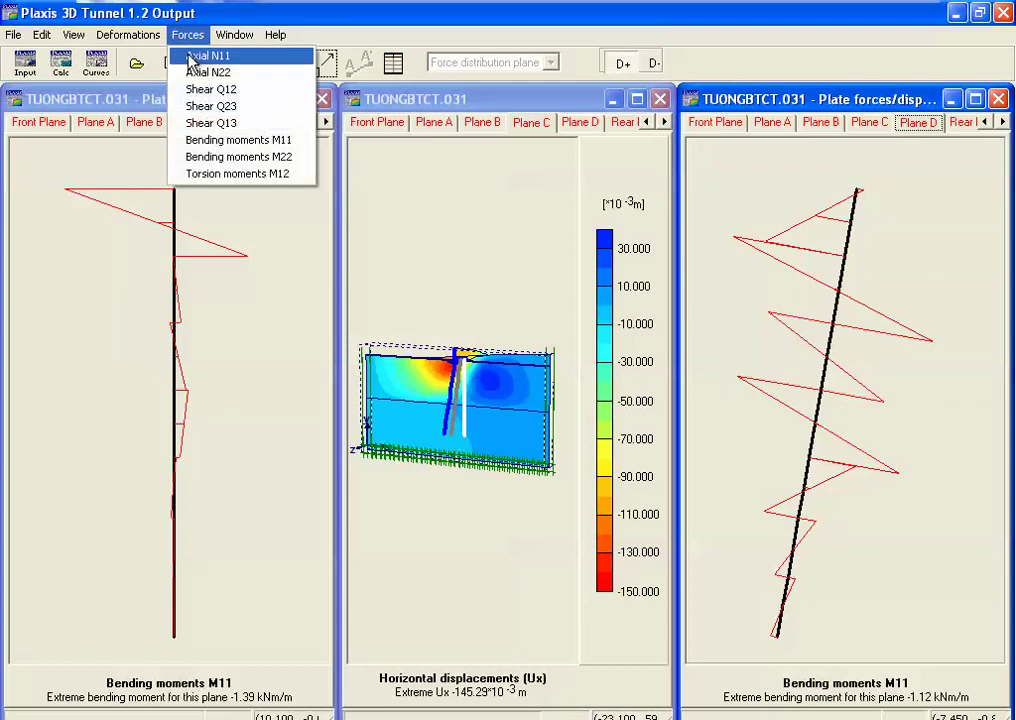
click(192, 58)
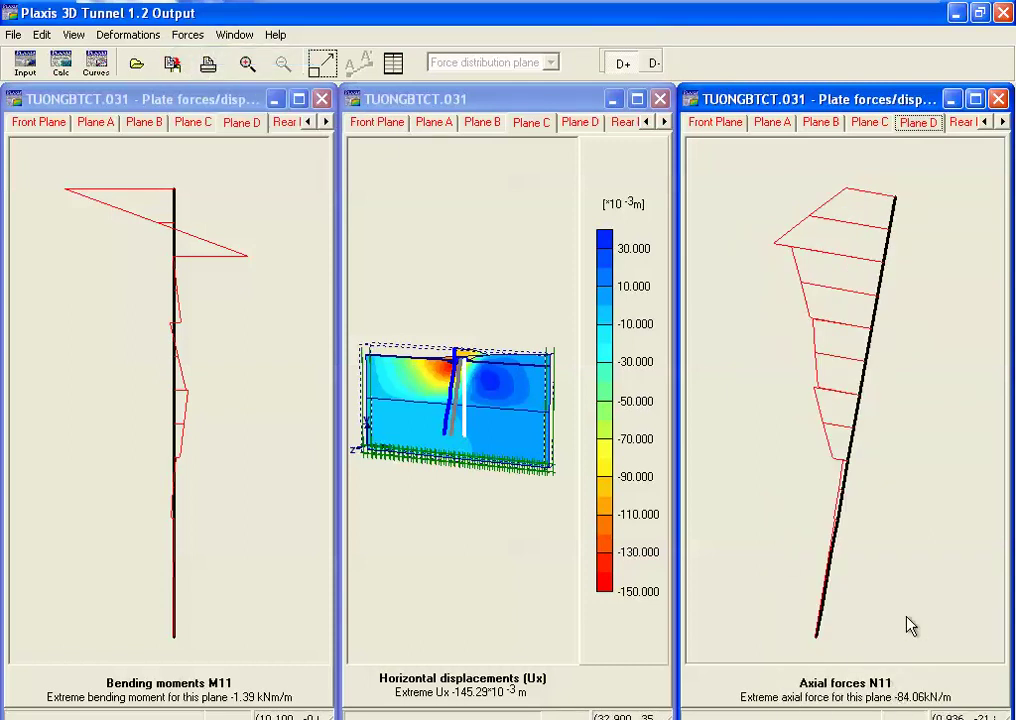
click(185, 34)
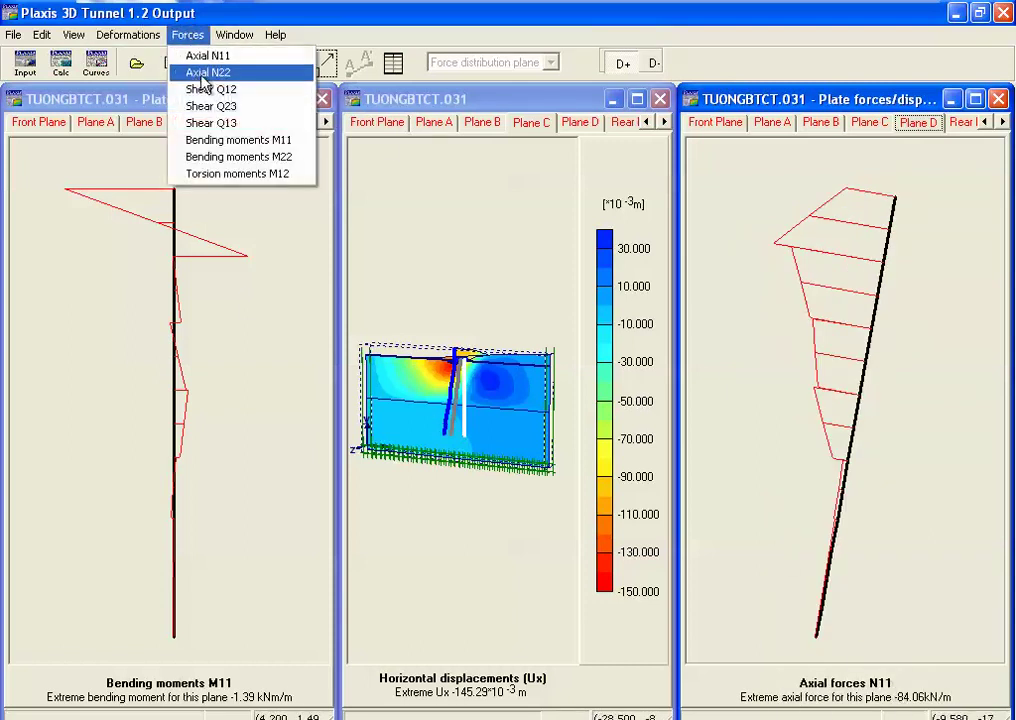
click(172, 56)
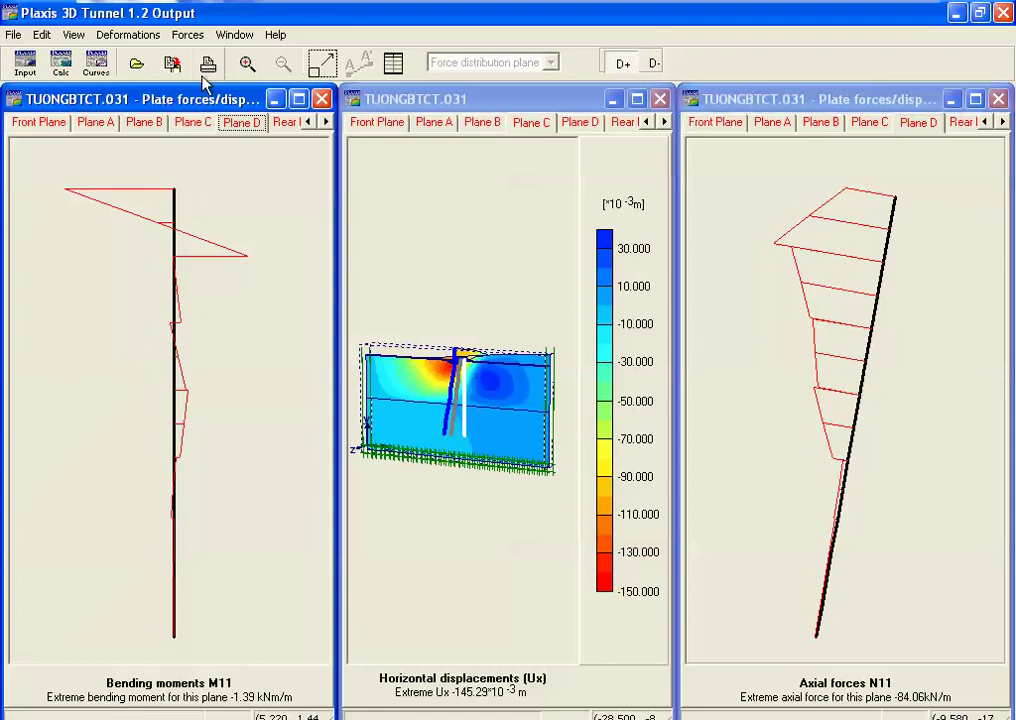
click(187, 34)
click(175, 56)
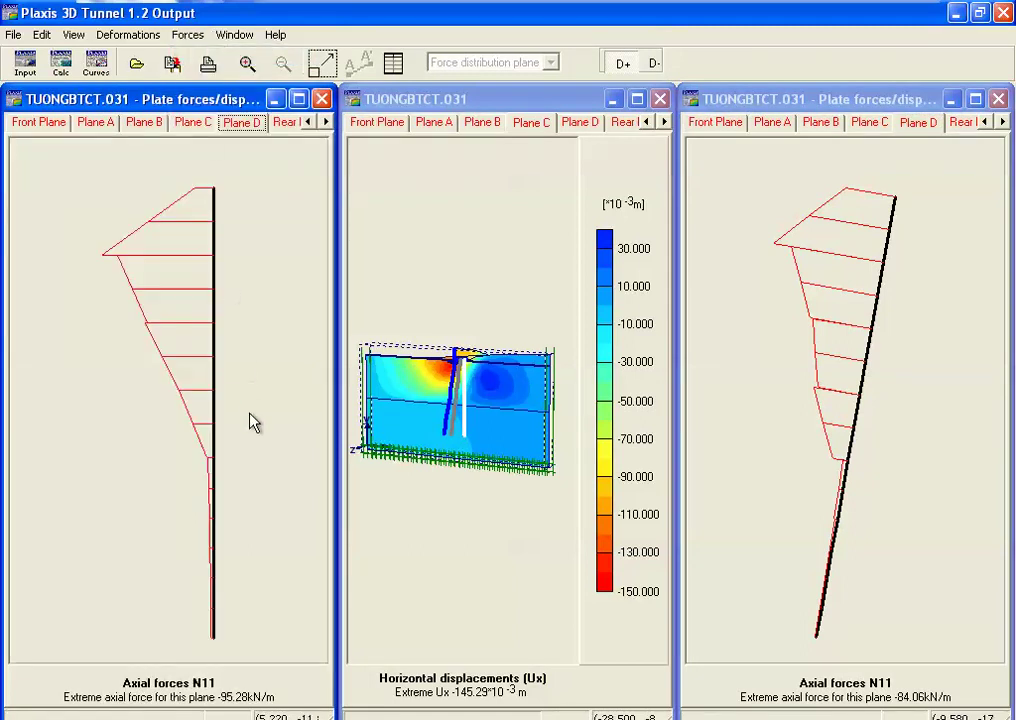
Step: Exit the Output program from the displacement view and return to the Calculations program
click(435, 236)
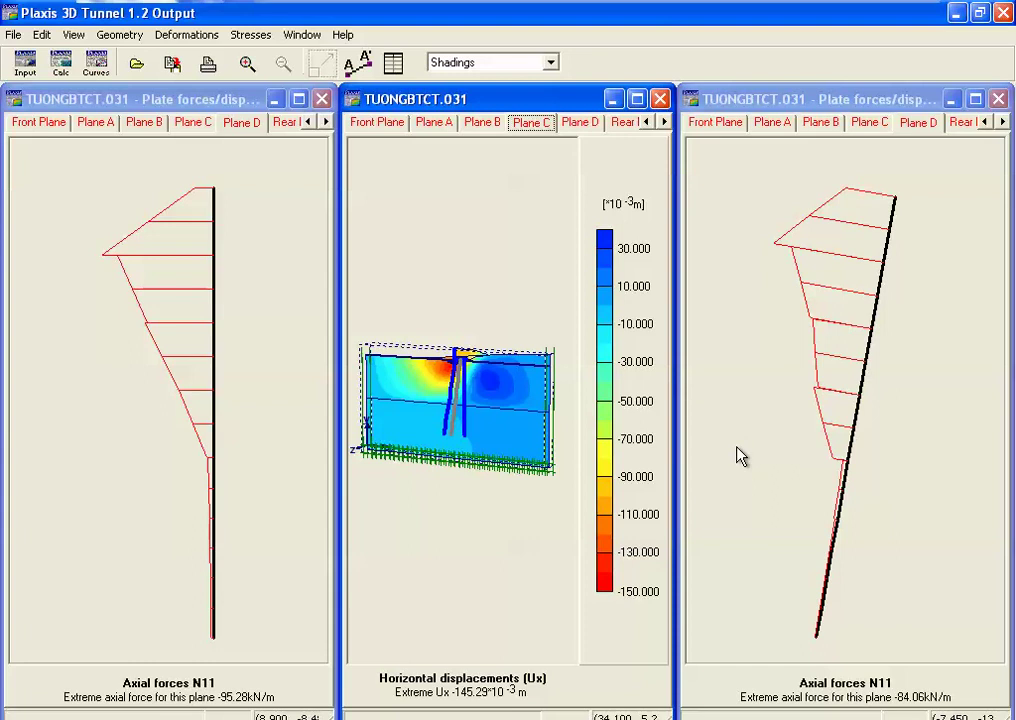
click(14, 35)
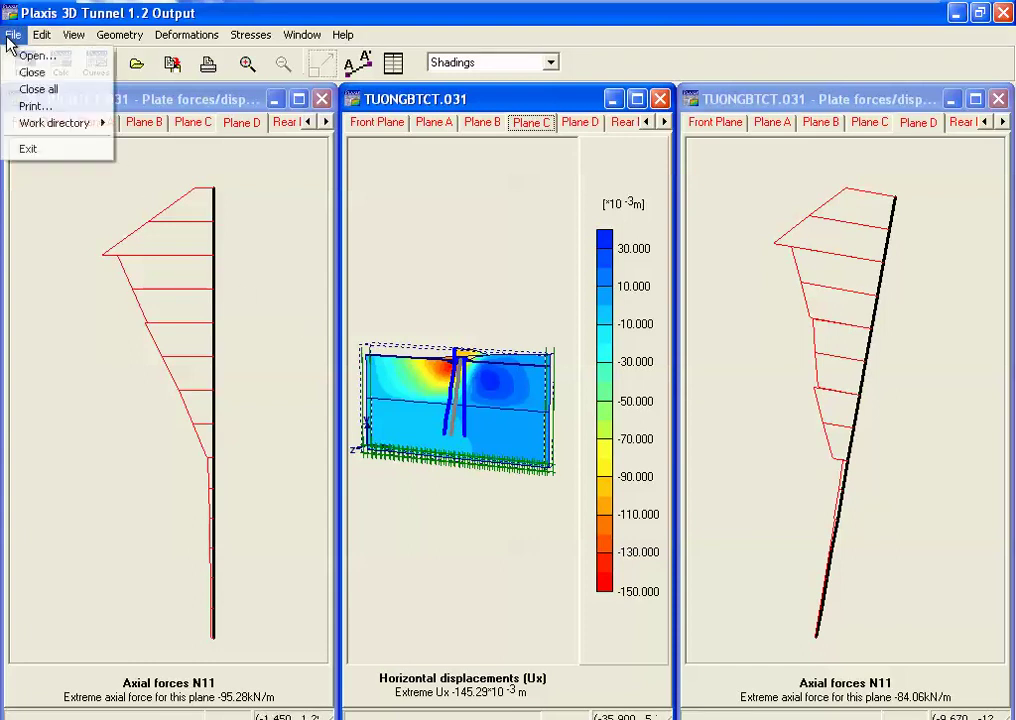
click(28, 147)
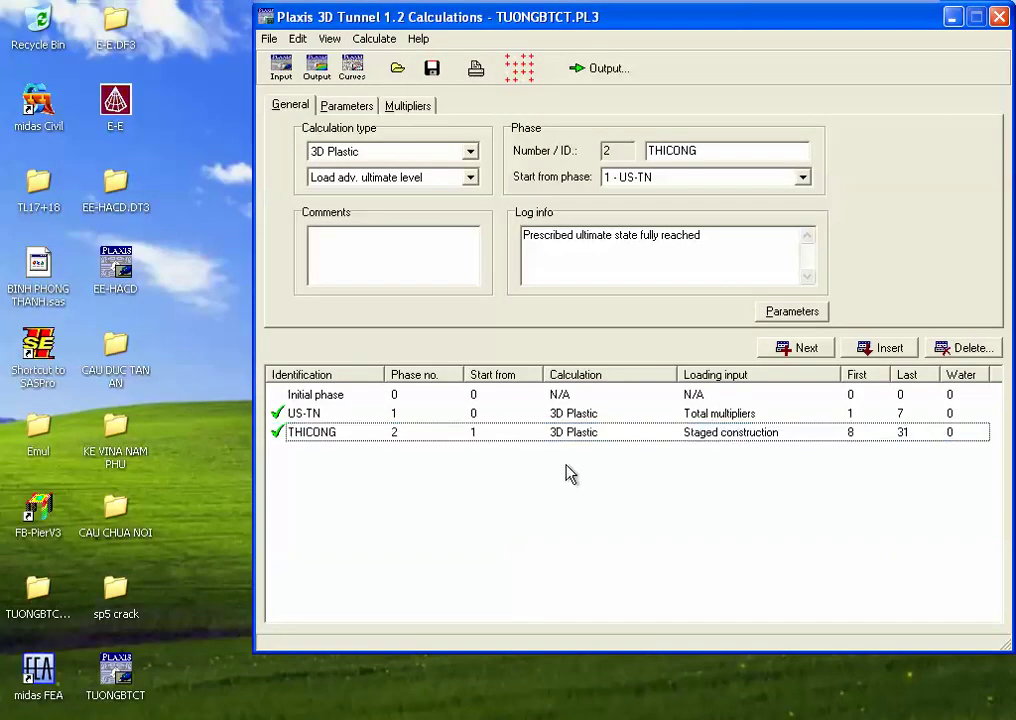
Step: Add a calculation phase starting from THICONG and name it ONDINHTONGTHE
click(581, 431)
click(805, 349)
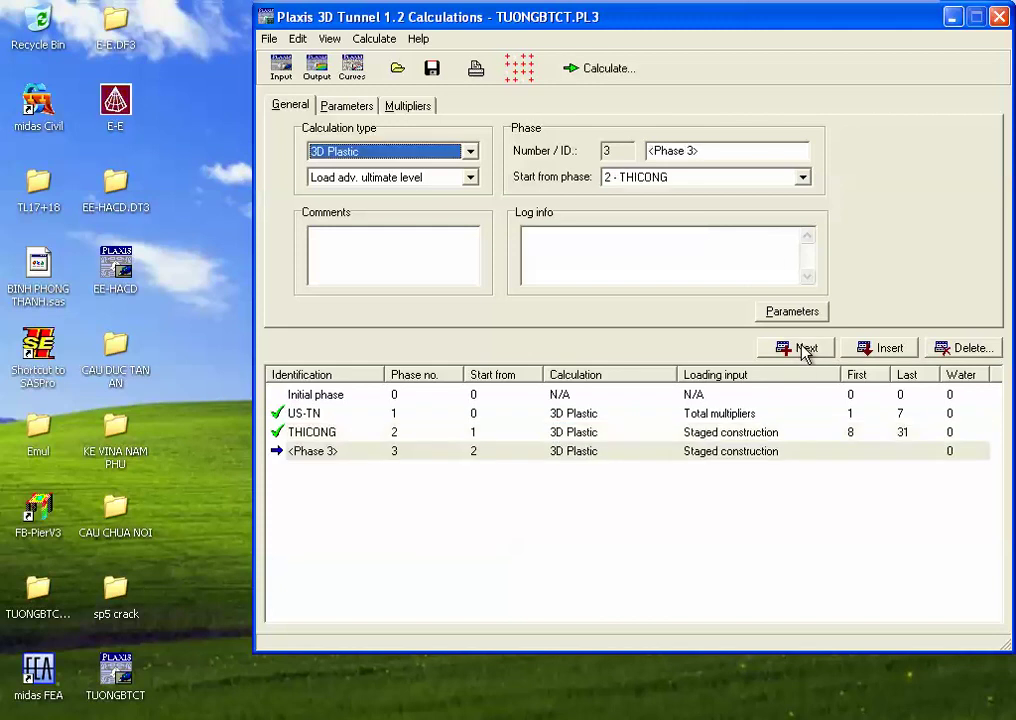
click(733, 154)
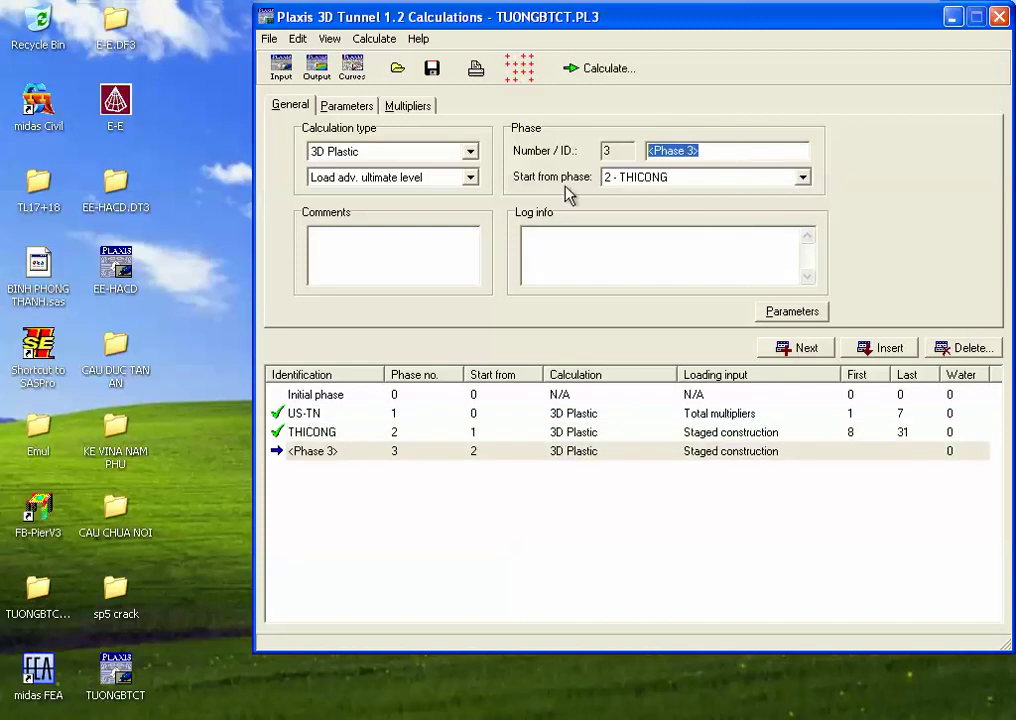
text(0NDINH)
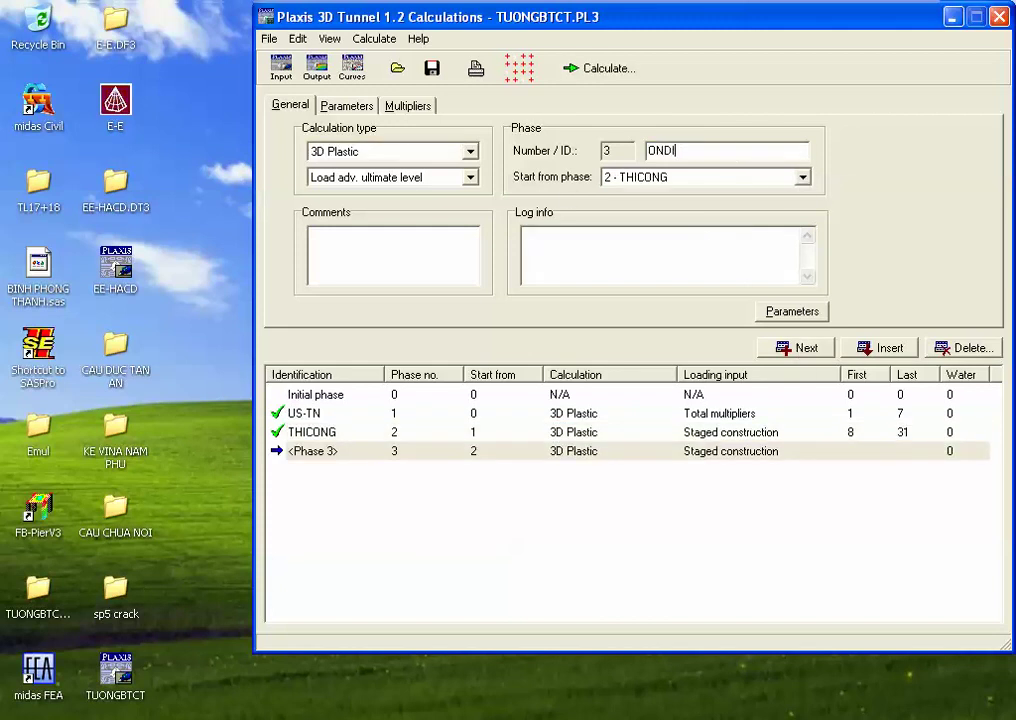
text(TONGTHE)
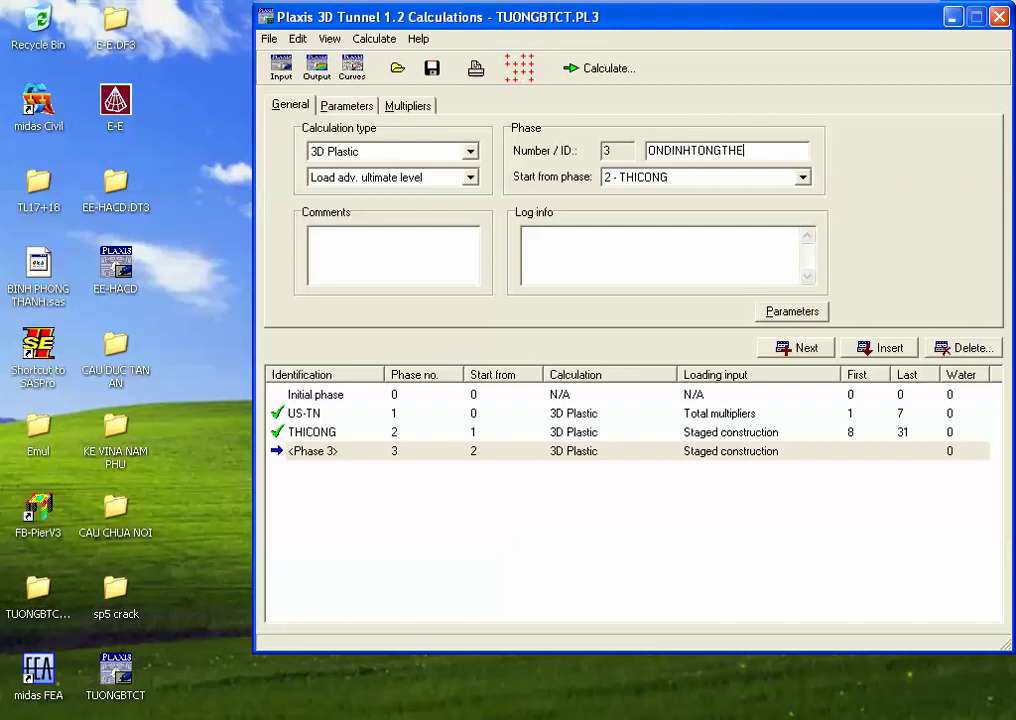
Step: Set the ONDINHTONGTHE phase to Load adv. number of steps so that it uses Phi-c reduction
click(420, 180)
click(420, 209)
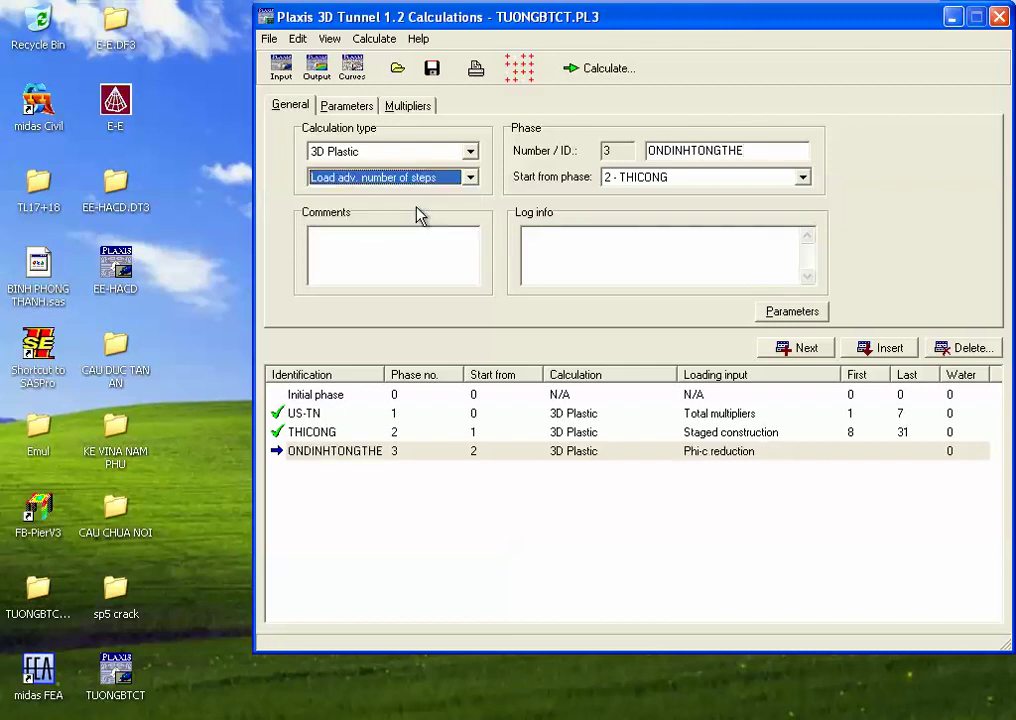
click(472, 180)
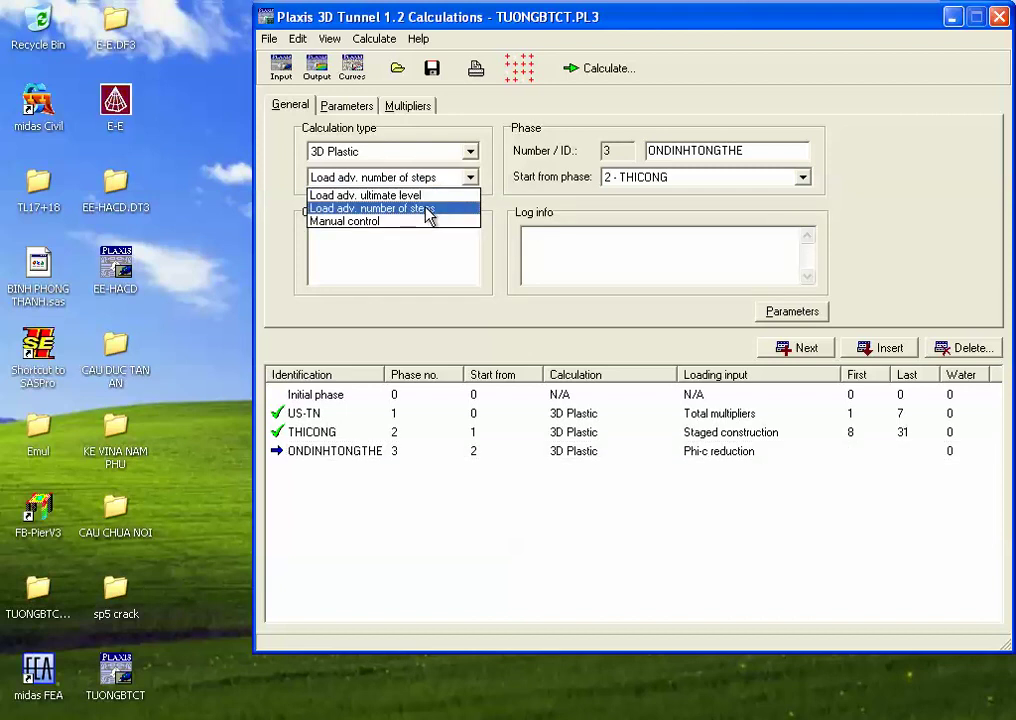
click(427, 210)
click(706, 455)
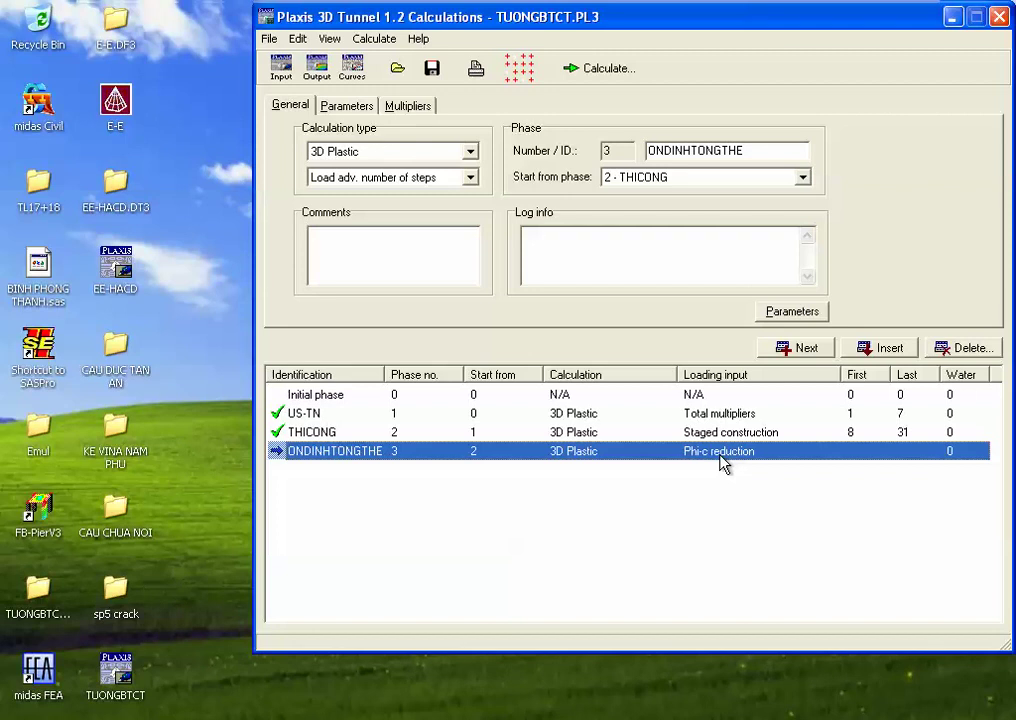
click(698, 481)
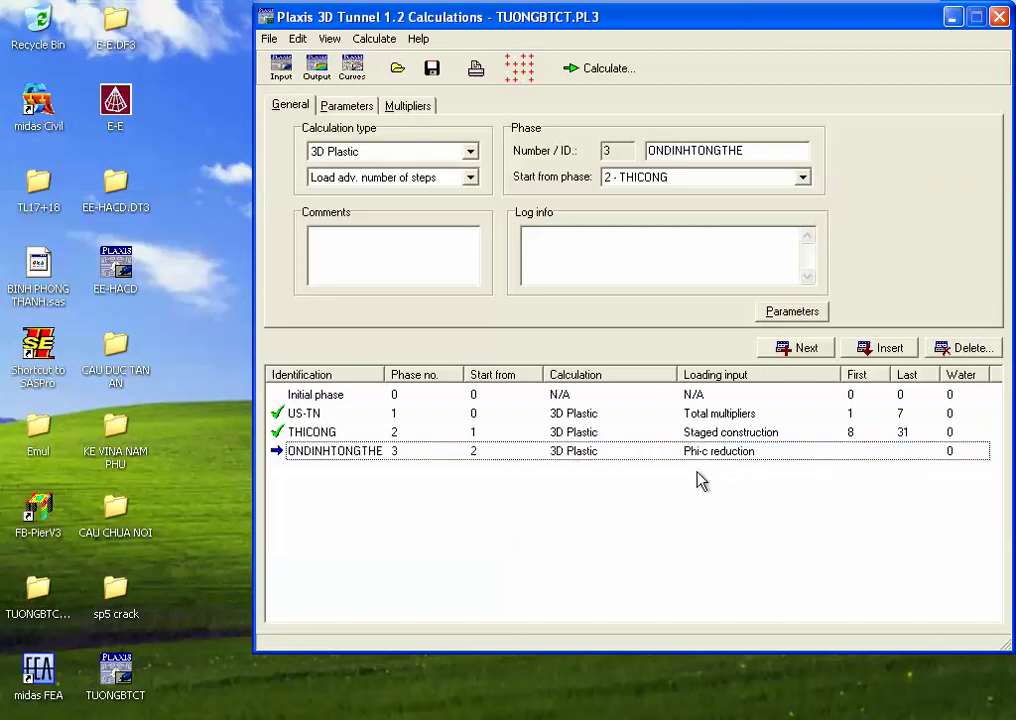
Step: Calculate the ONDINHTONGTHE phase and accept the calculation time notice
click(706, 458)
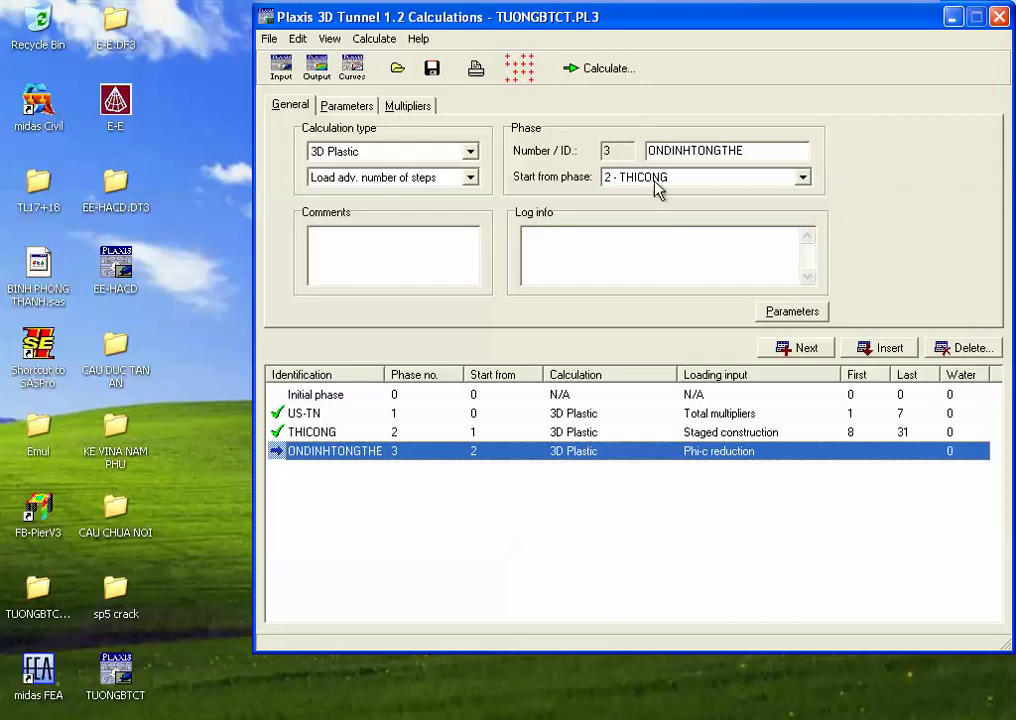
click(629, 76)
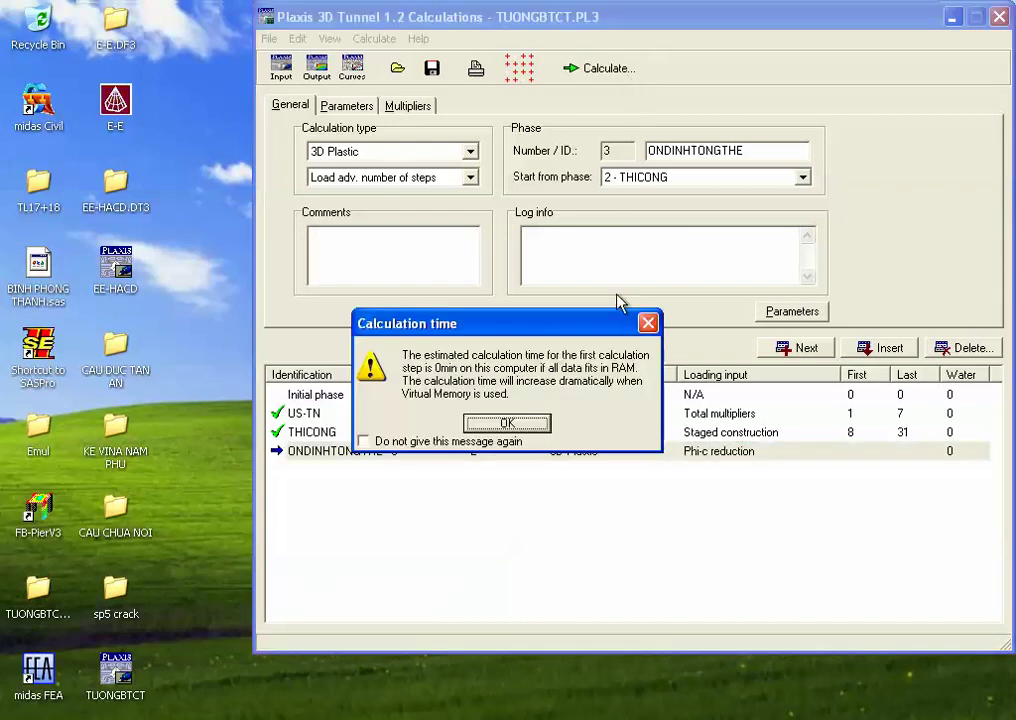
click(518, 425)
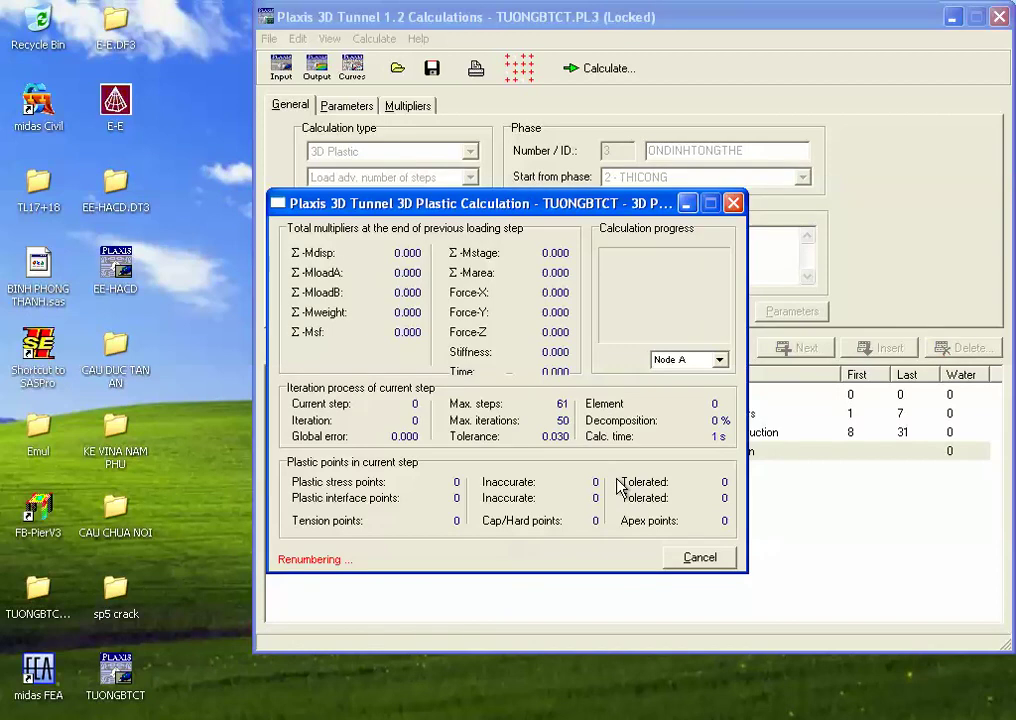
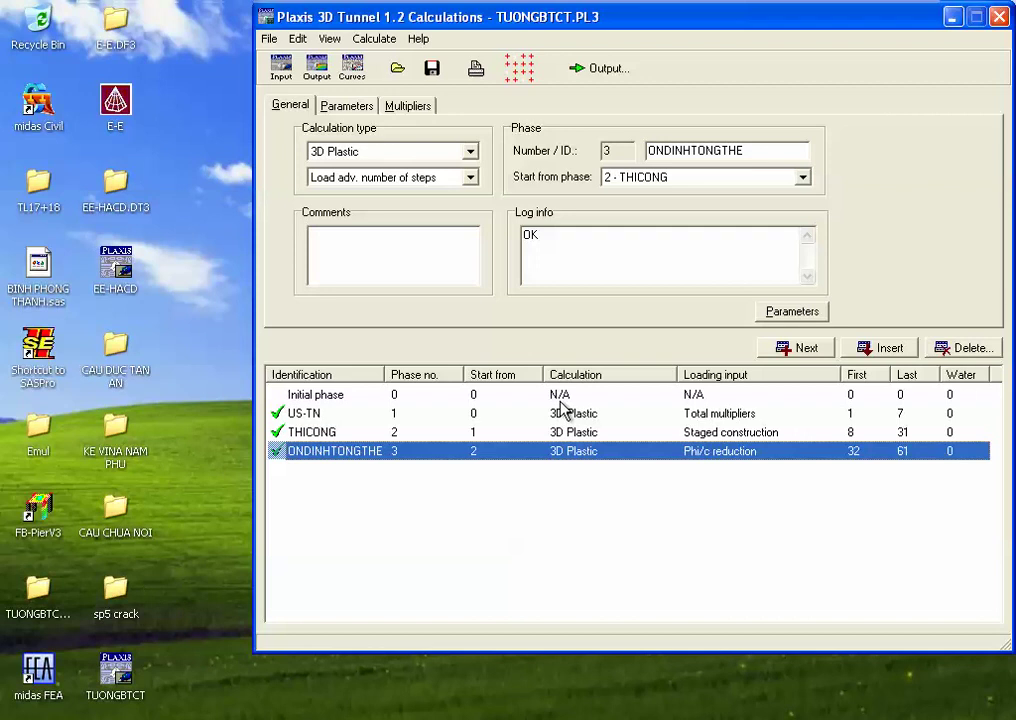
Step: Check the total safety multiplier Σ-Msf of the calculated ONDINHTONGTHE phase
click(397, 550)
click(395, 451)
click(409, 107)
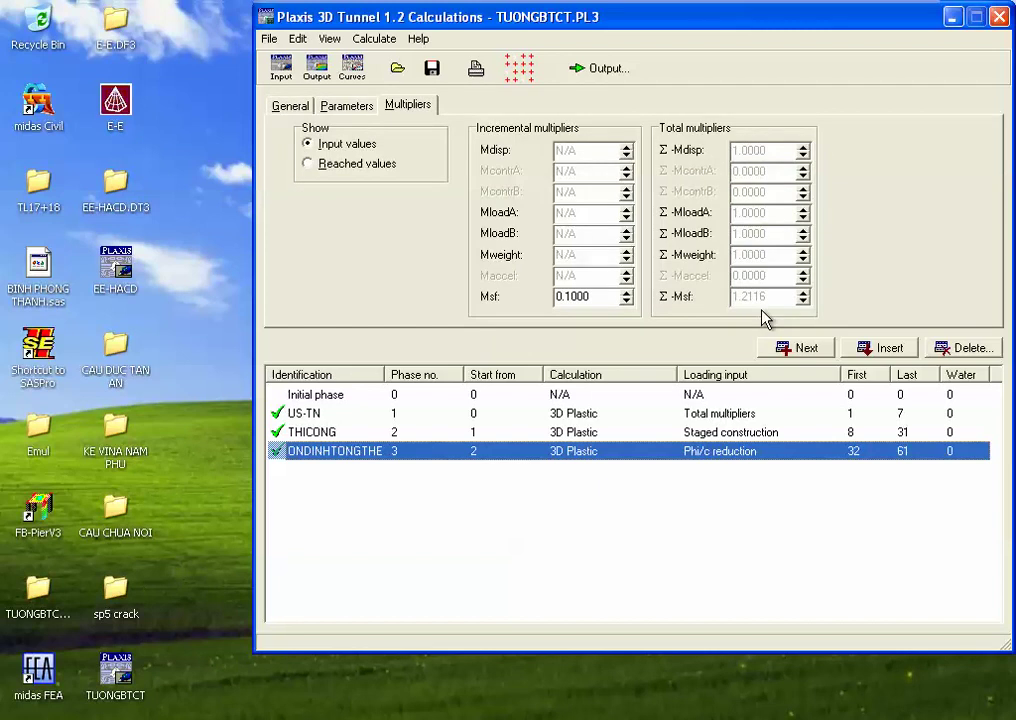
click(652, 524)
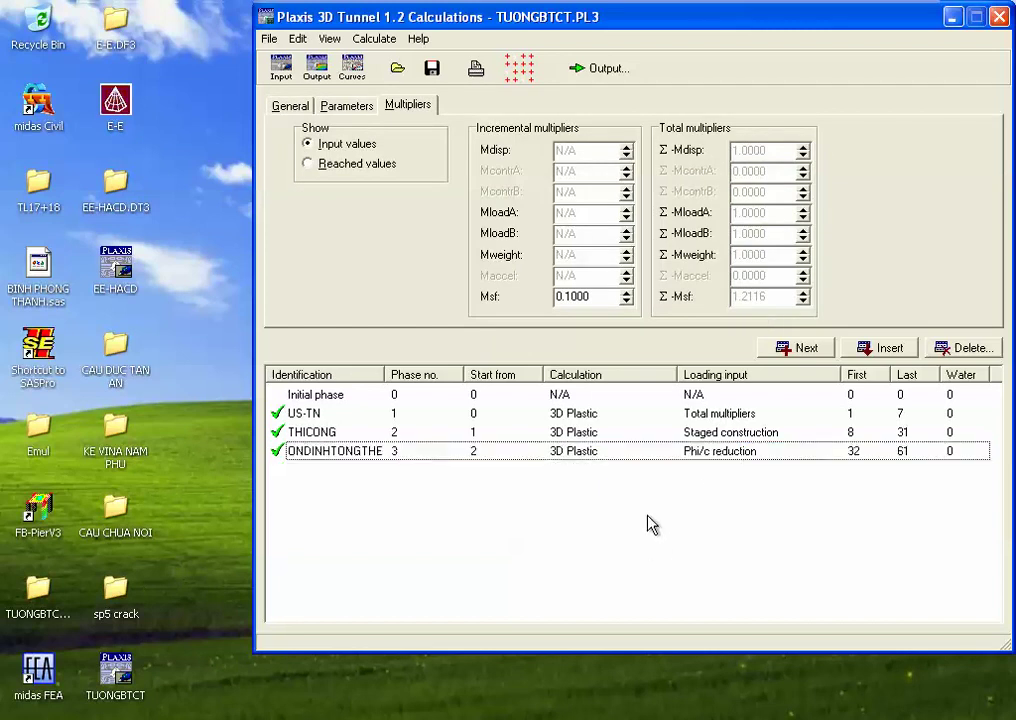
Step: Open the calculation output of the ONDINHTONGTHE phase, dismissing the output error
click(683, 455)
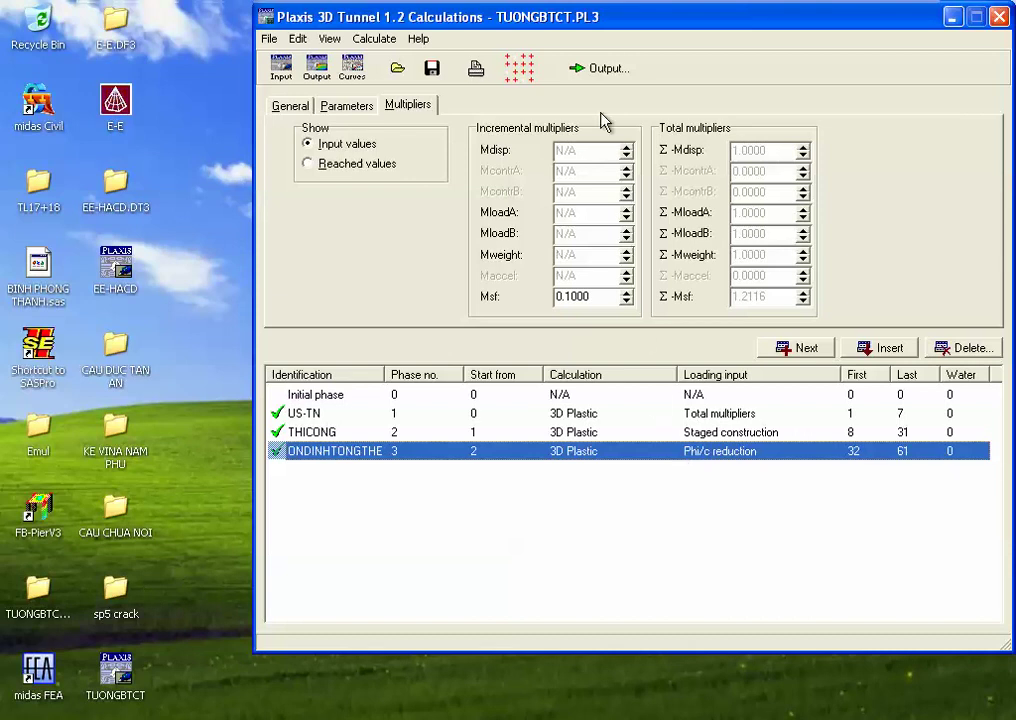
click(615, 72)
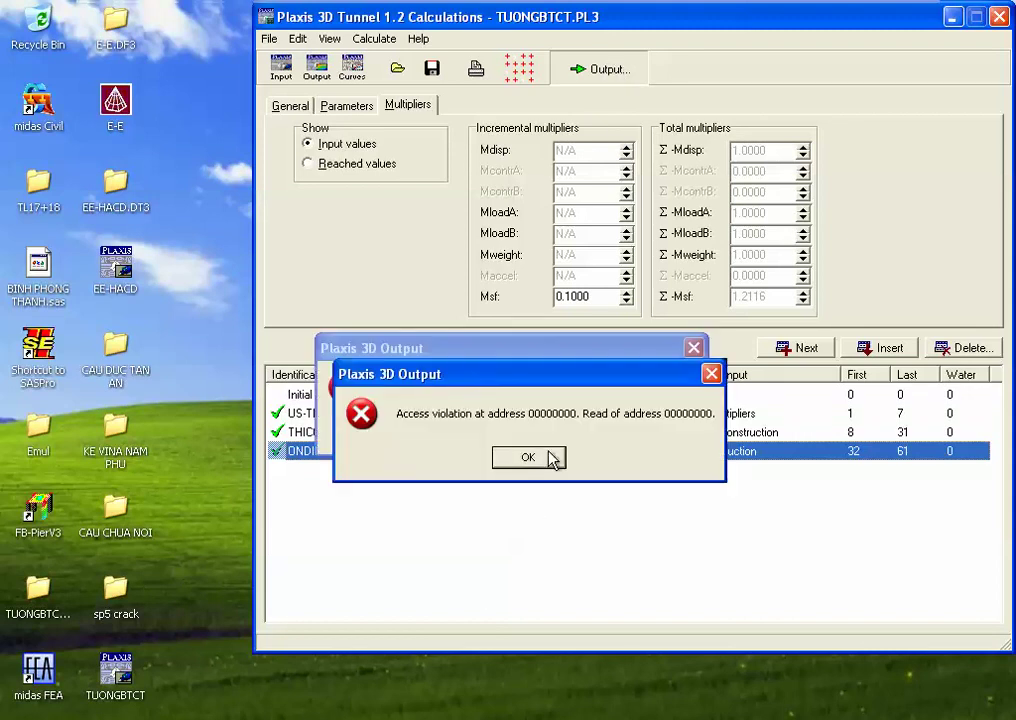
click(540, 459)
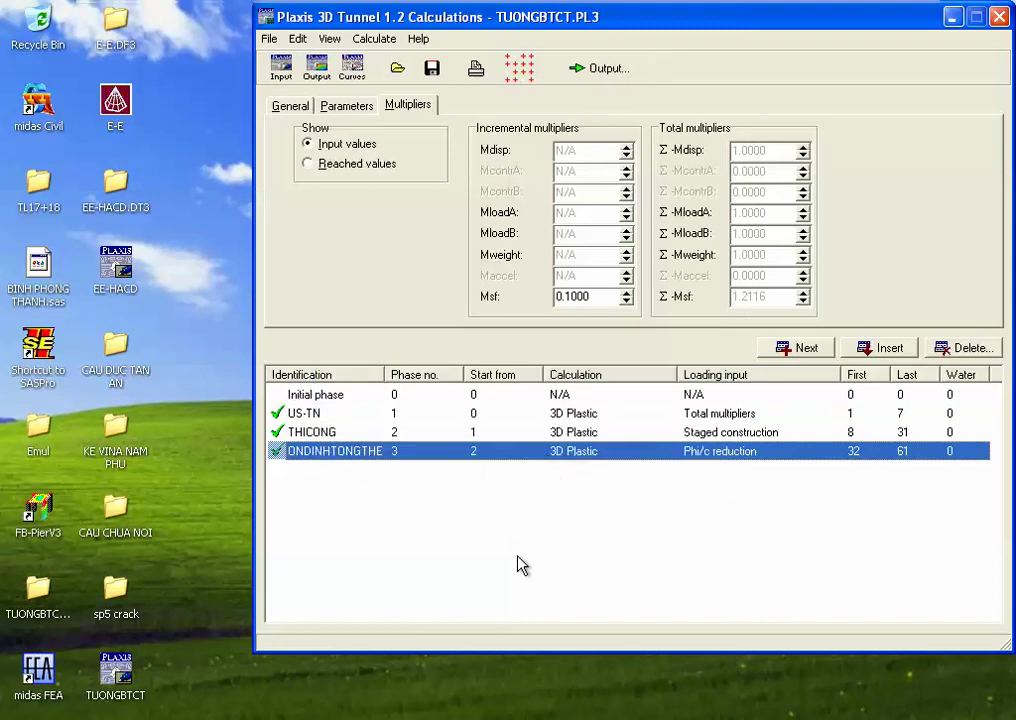
click(535, 438)
click(485, 452)
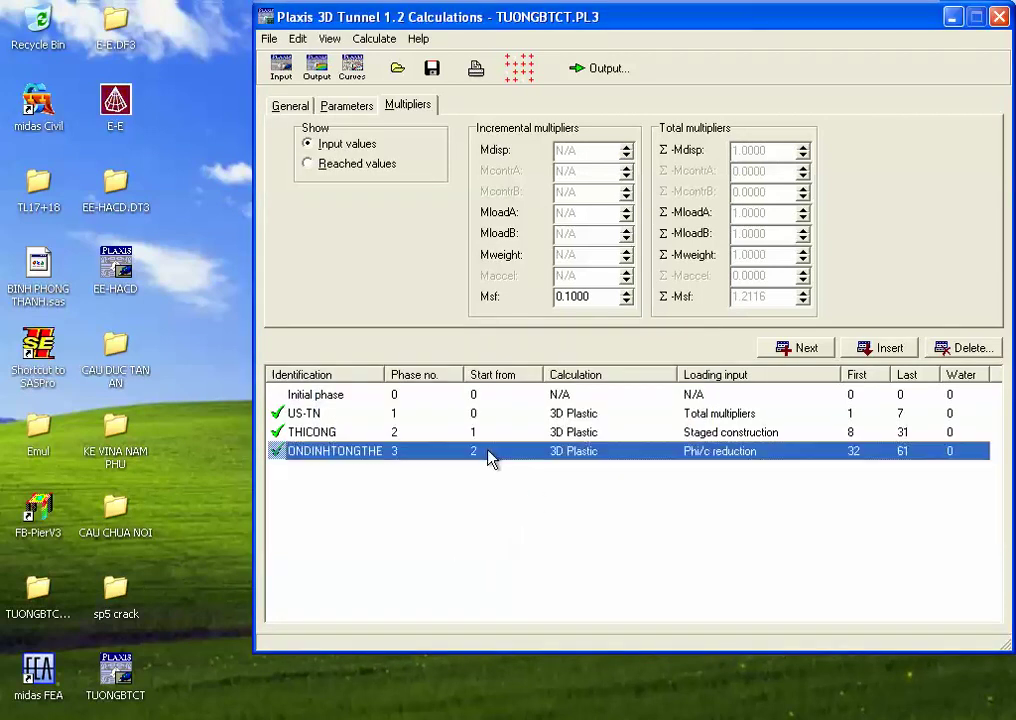
click(605, 69)
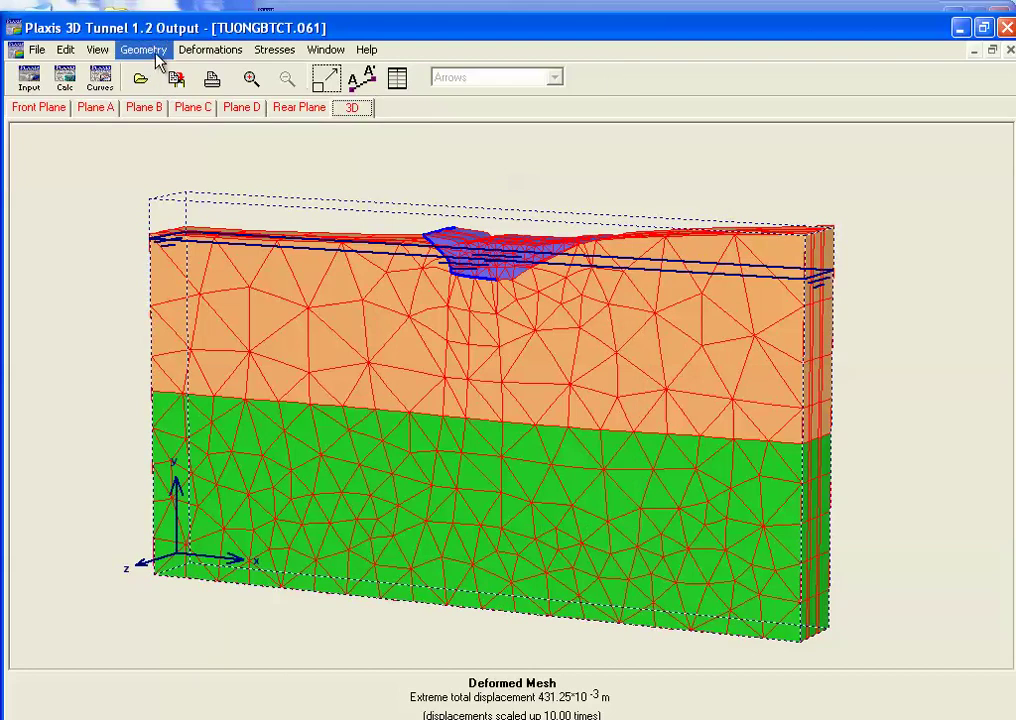
Step: Display the total incremental displacements of the 3D model as shadings
click(205, 50)
click(238, 163)
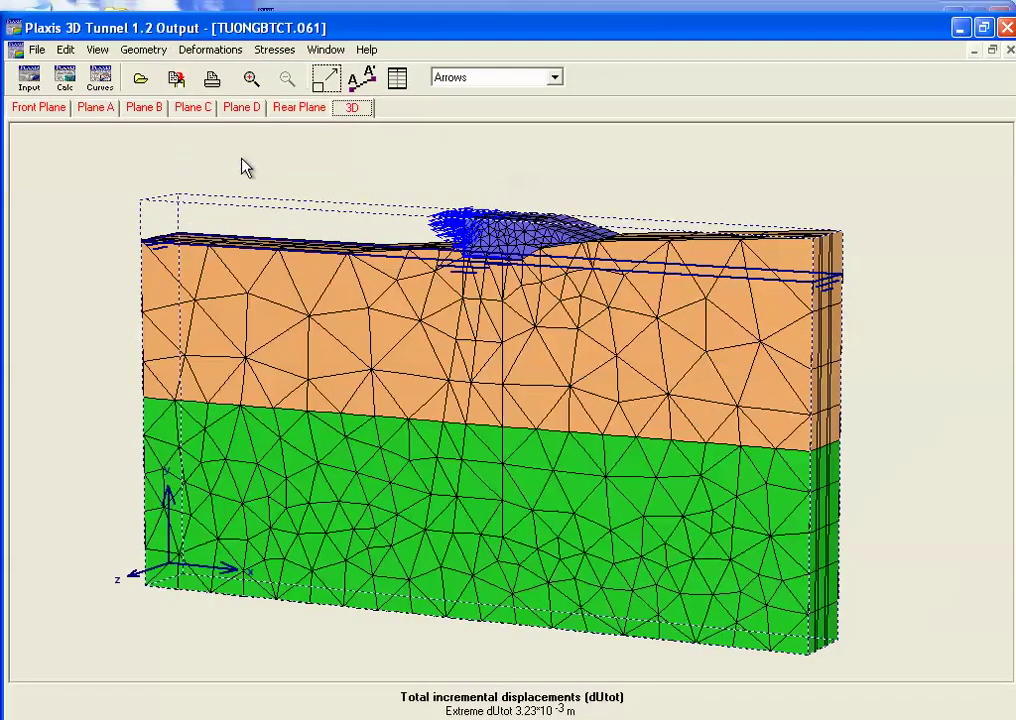
click(455, 78)
click(465, 121)
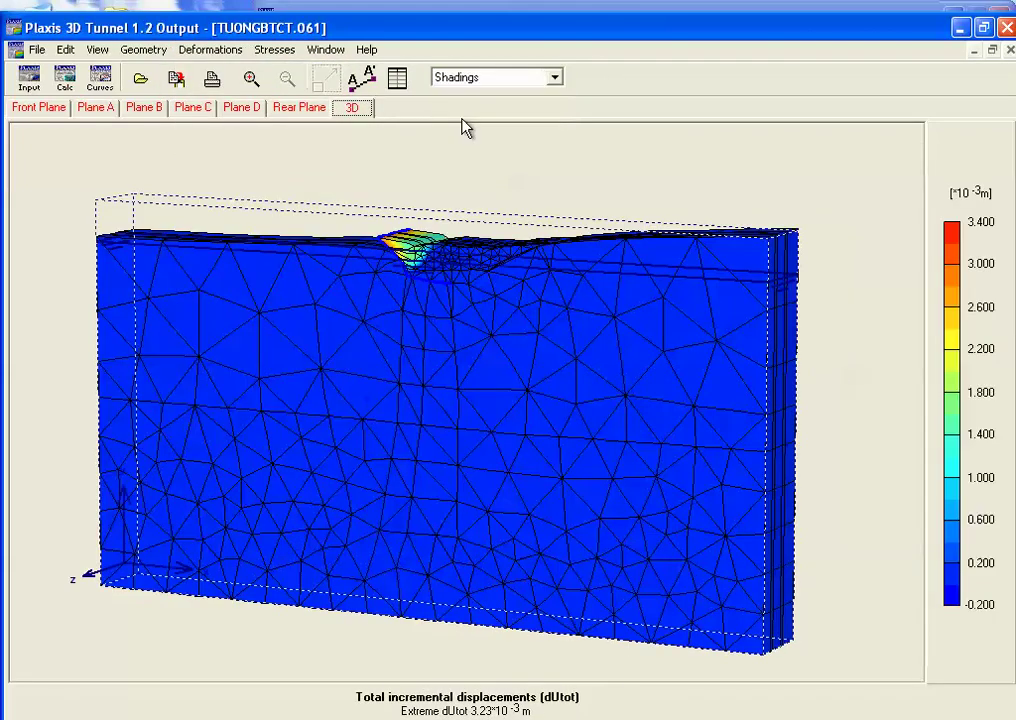
Step: Examine the incremental displacement shadings around the wall and piles on Plane D, and close the output
click(251, 78)
click(254, 108)
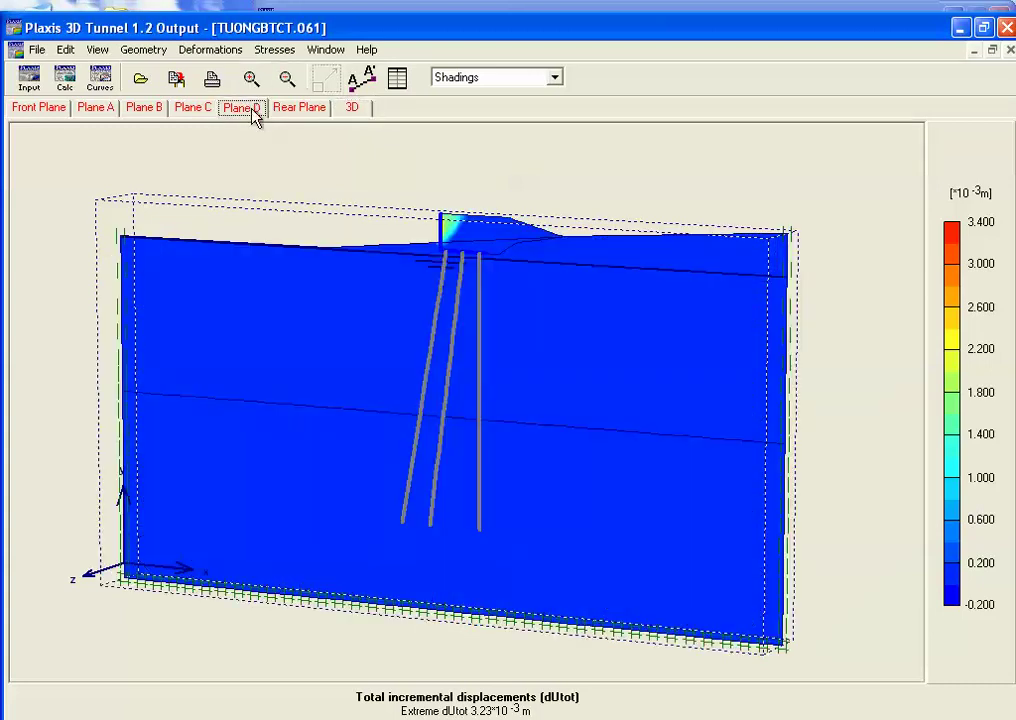
click(251, 78)
drag(390, 179, 533, 342)
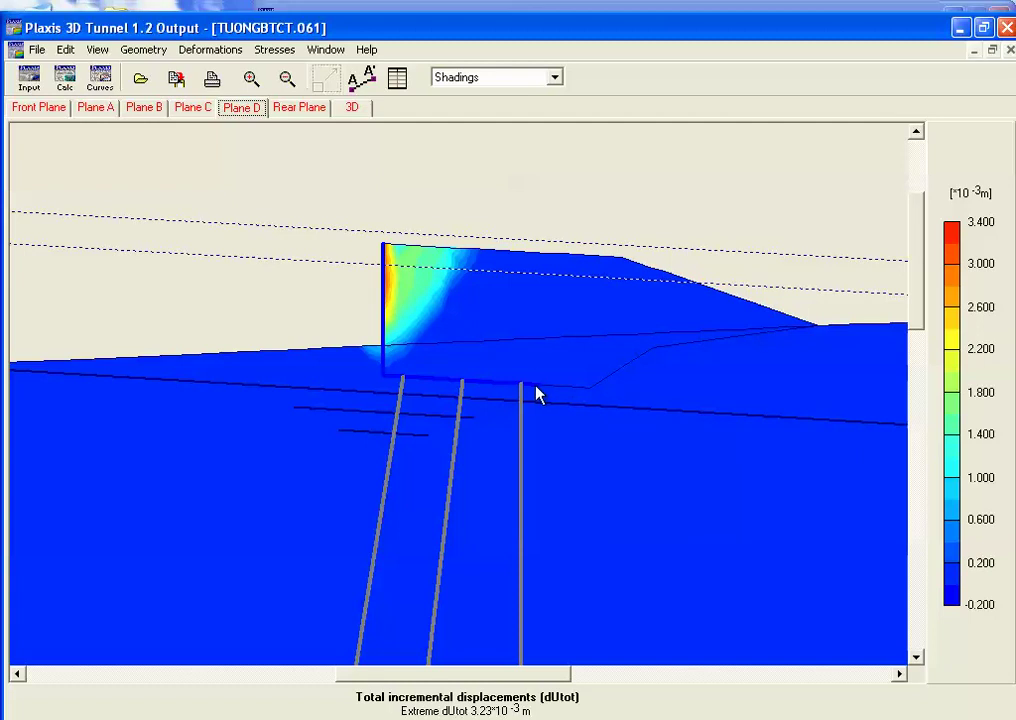
click(37, 50)
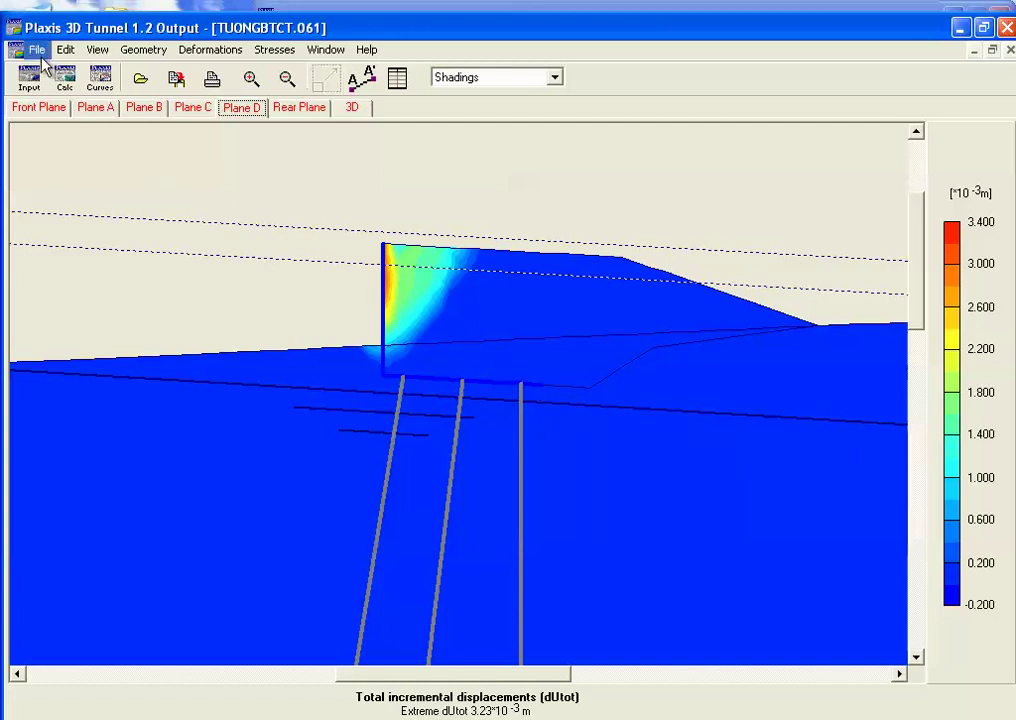
click(45, 164)
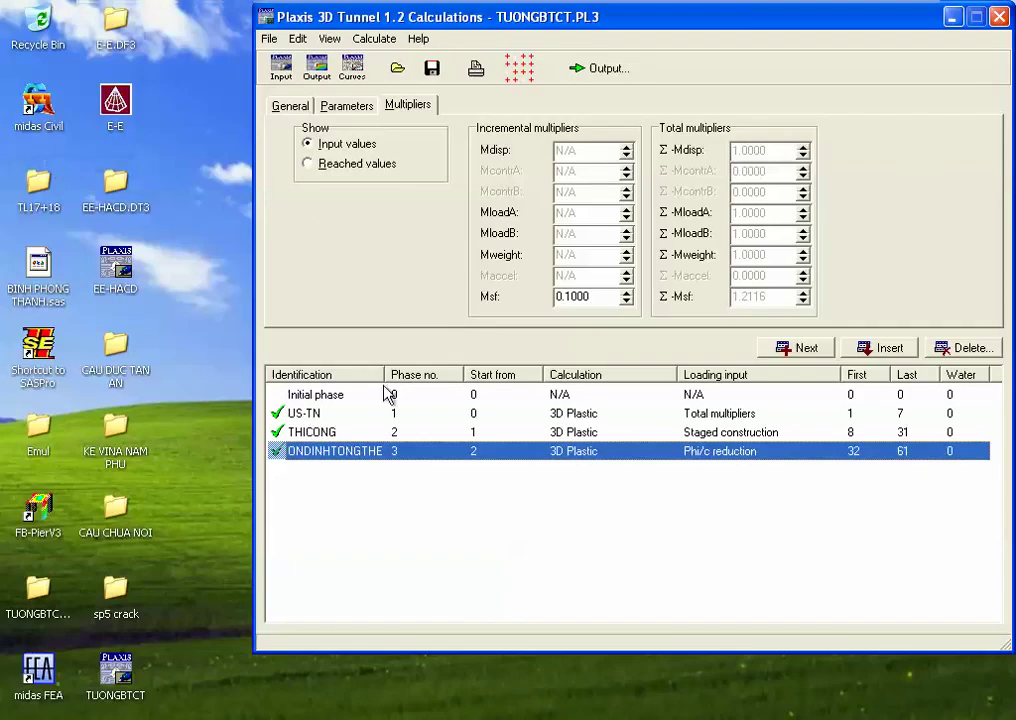
Step: Open the existing project TUONGBTCT.PL3 in Plaxis 3D Tunnel Input, dismissing the output error
click(283, 68)
click(510, 431)
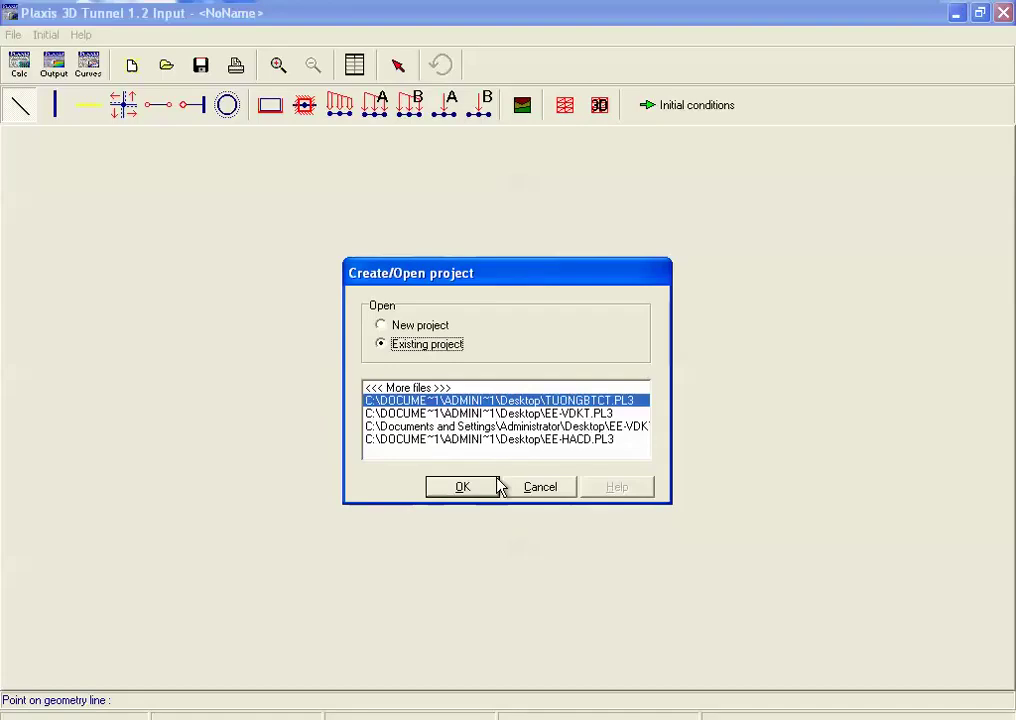
click(460, 485)
click(956, 14)
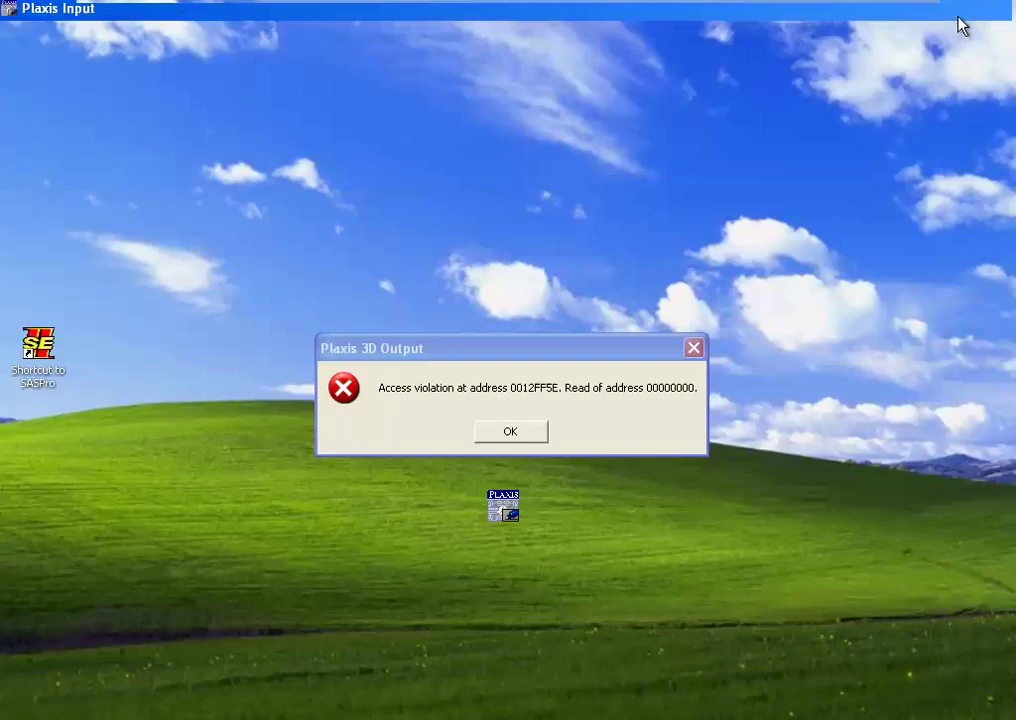
click(526, 436)
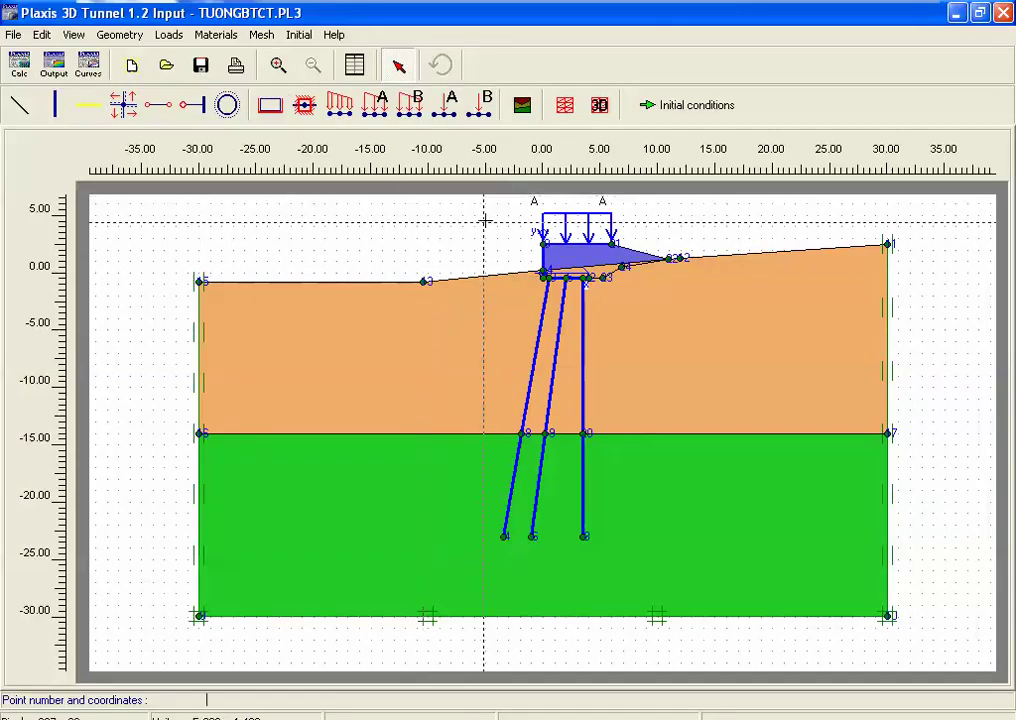
Step: Draw a node-to-node anchor from the top of the wall to geometry point 23 at the embankment's buried lower corner
drag(484, 220, 678, 317)
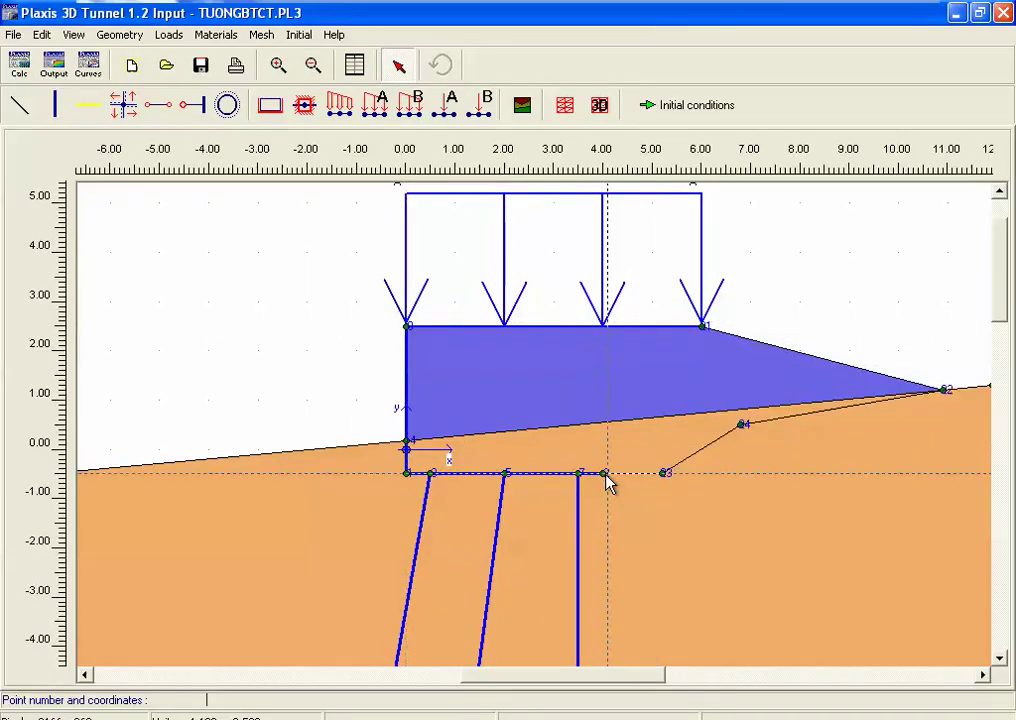
click(166, 110)
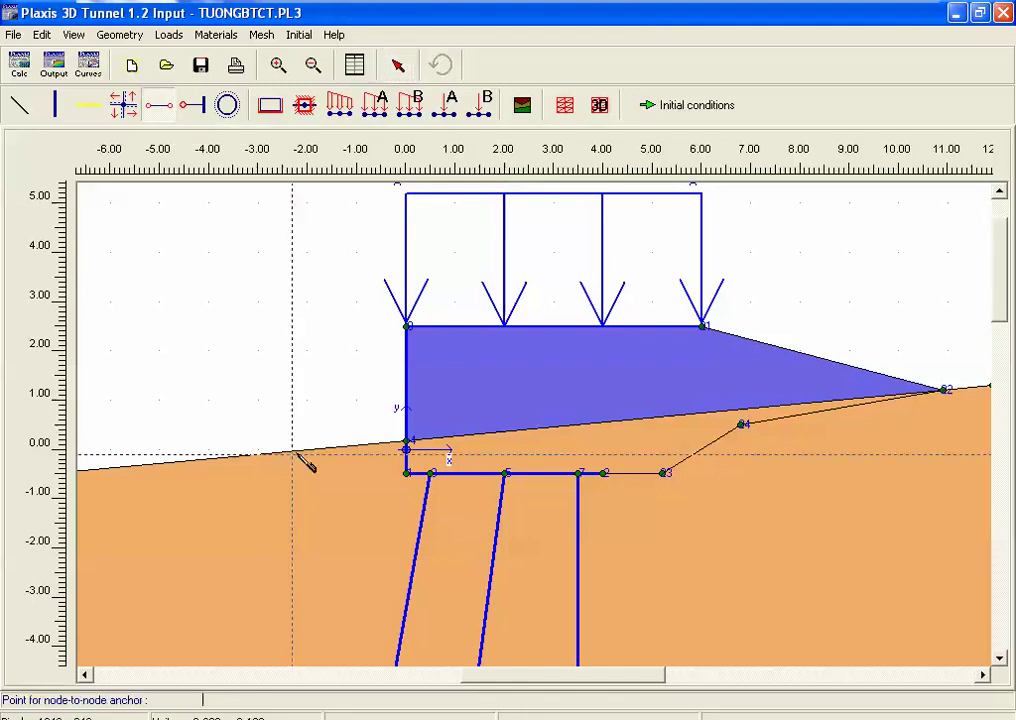
click(407, 327)
click(664, 474)
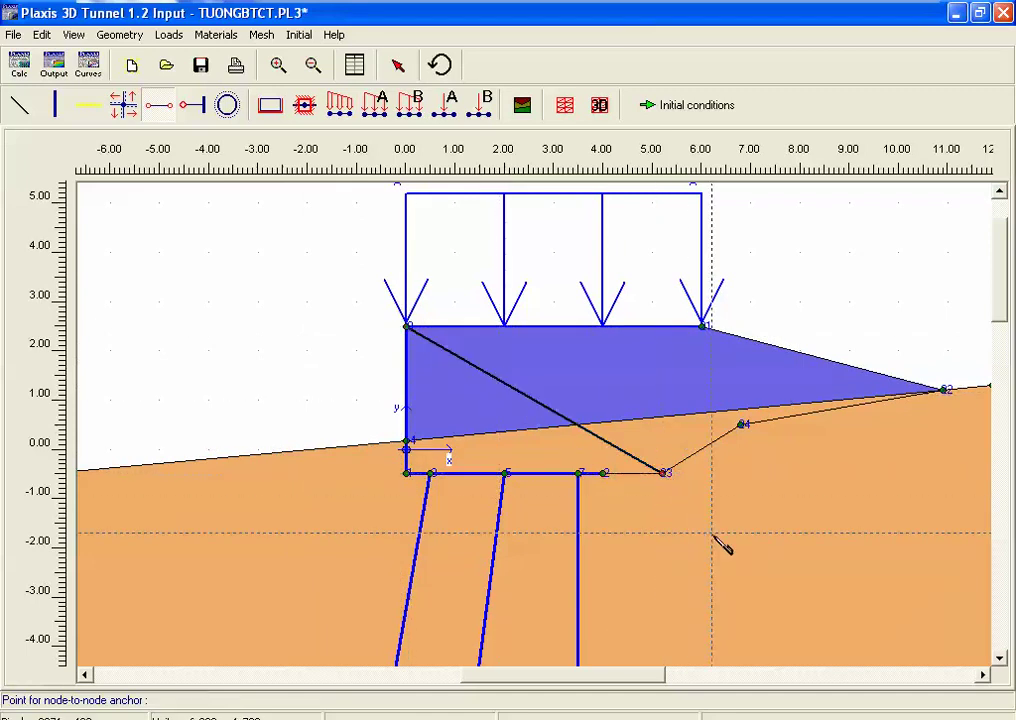
Step: Switch to AutoCAD to examine the wall's rib plates (Bản sườn) in the plan drawing, and return to Plaxis Input
mouse_move(687, 27)
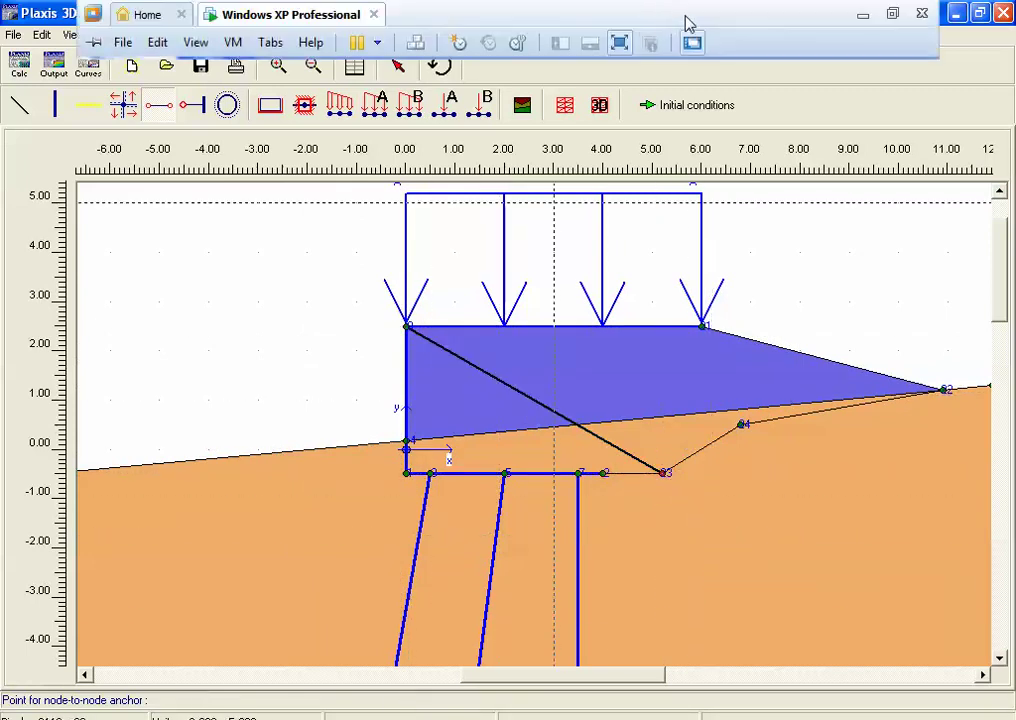
click(863, 17)
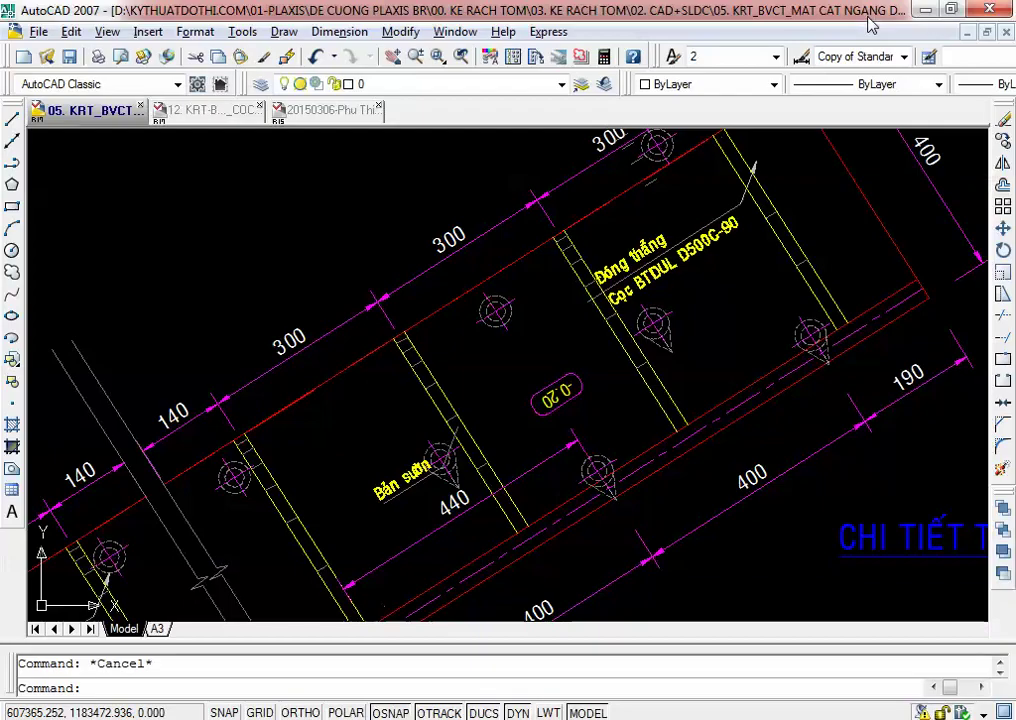
click(410, 342)
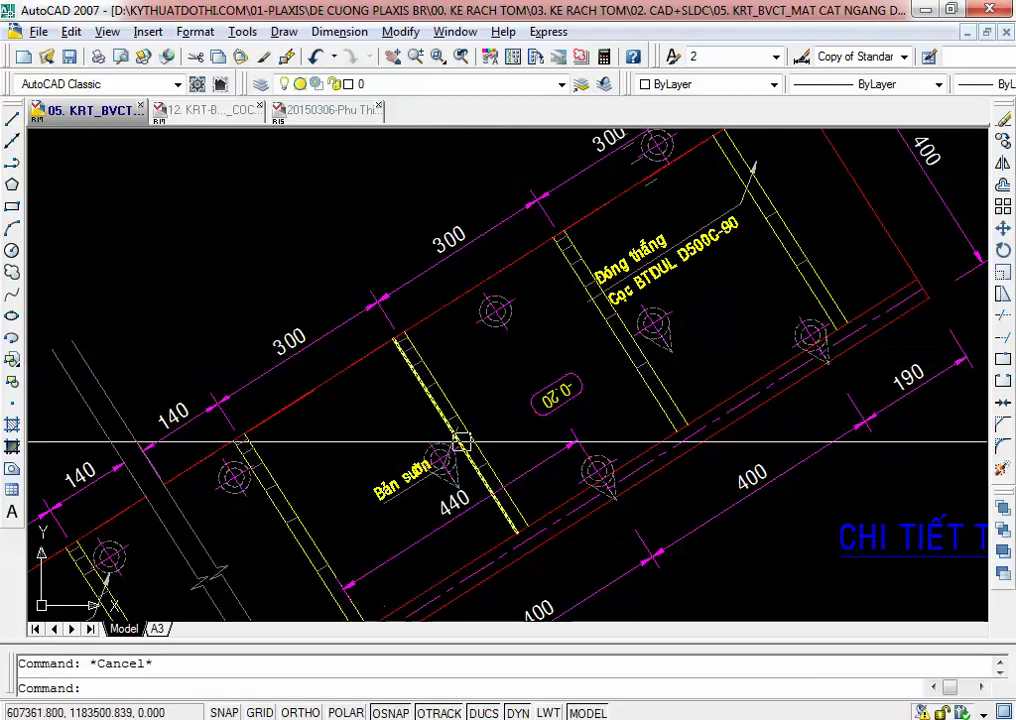
key(Escape)
click(406, 614)
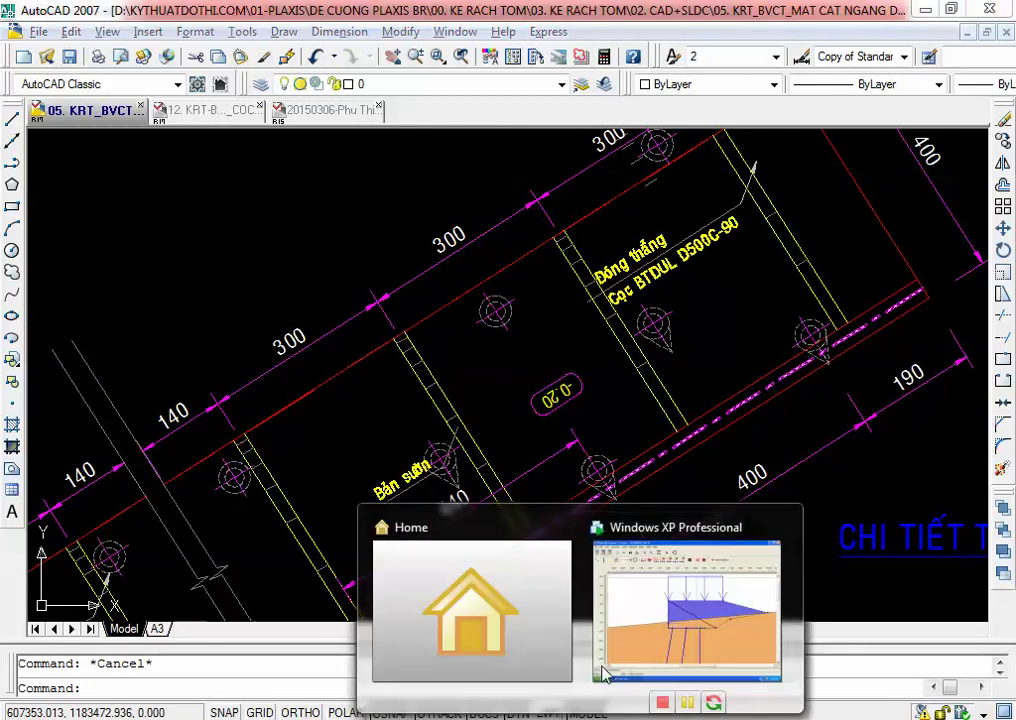
click(603, 668)
Step: Create a new anchor material set with the identification STC
click(524, 108)
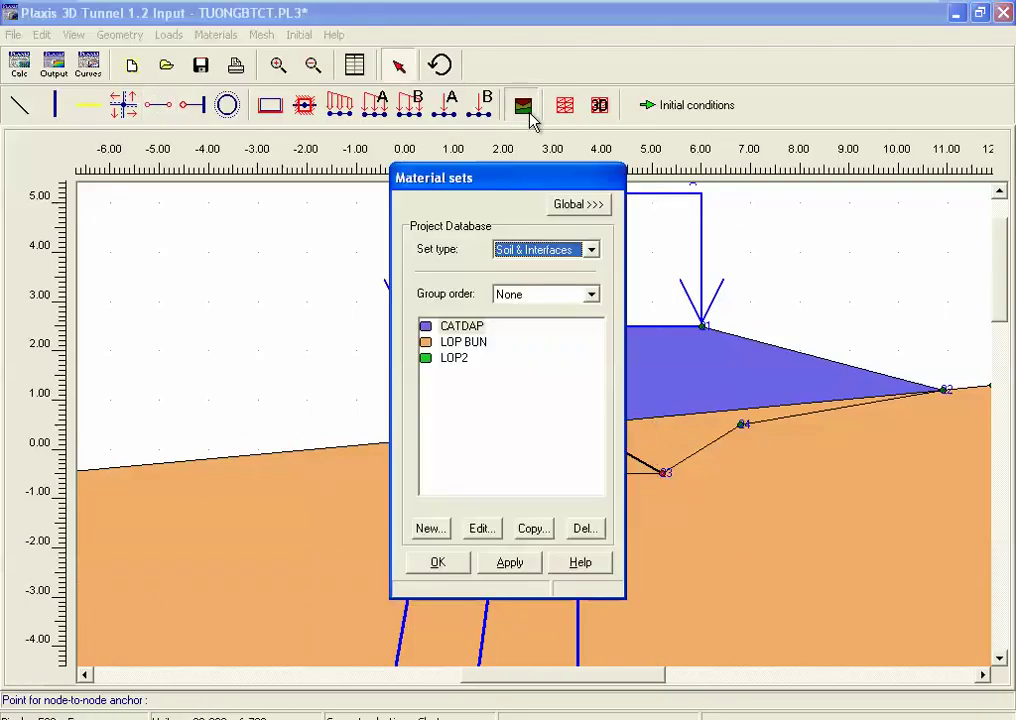
click(530, 250)
click(517, 306)
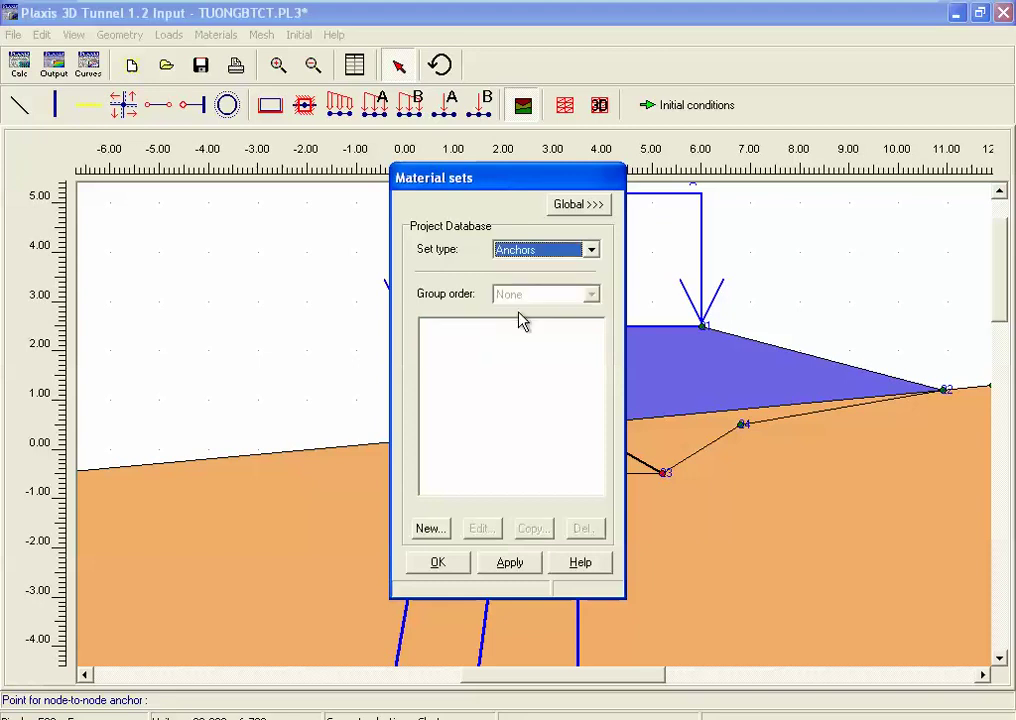
click(430, 528)
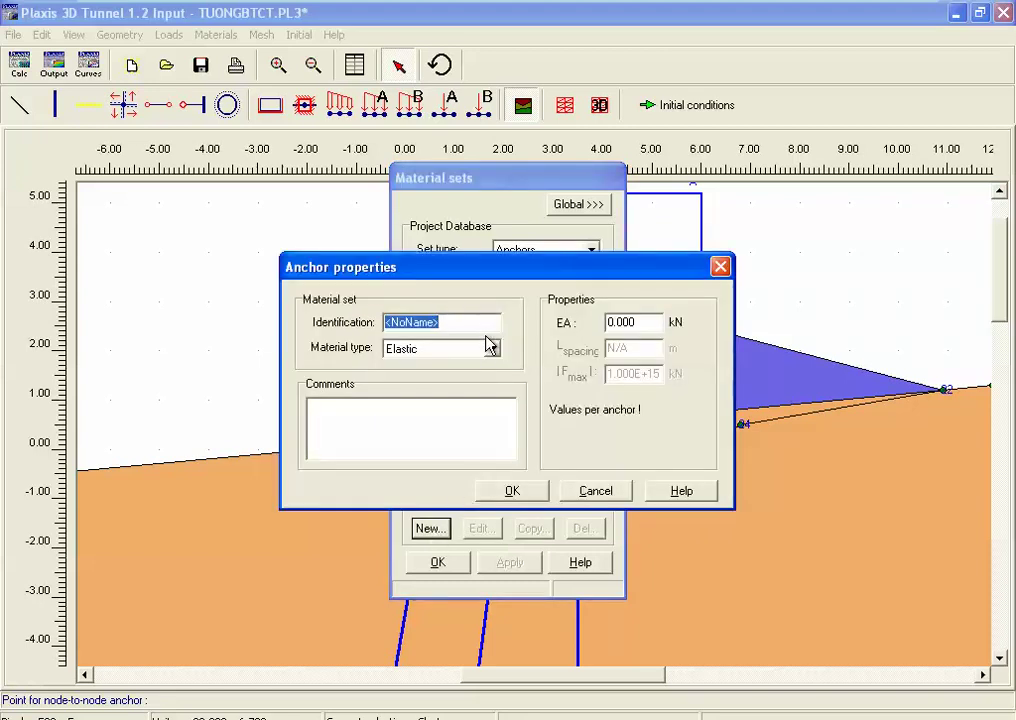
text(STC)
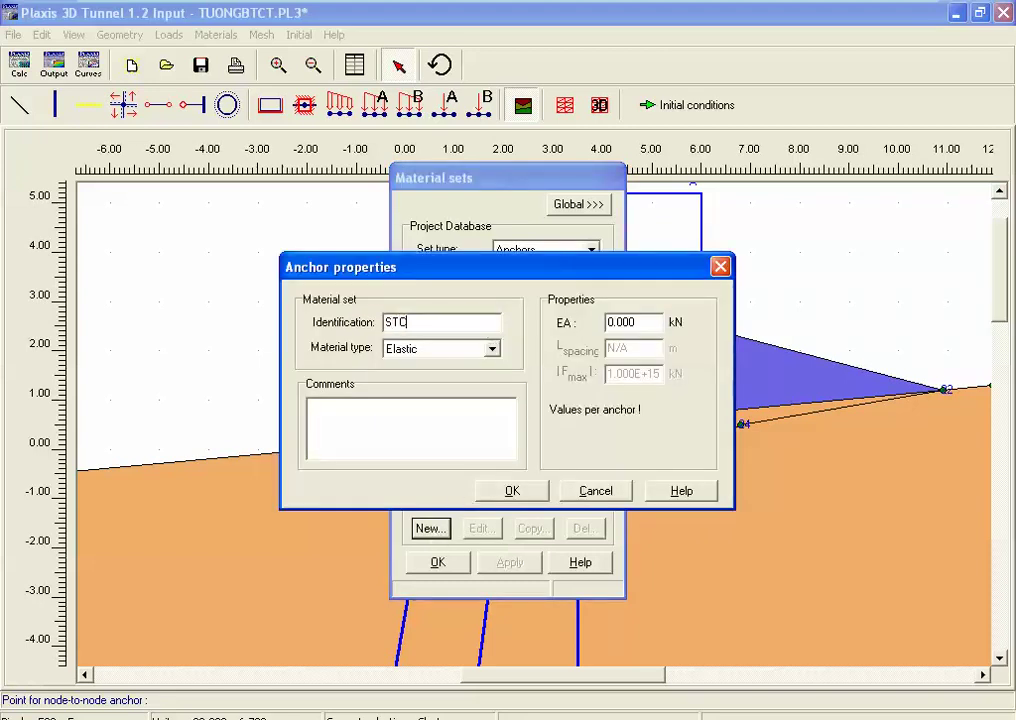
Step: Set the axial stiffness EA of the STC anchor material to 5E5 kN
click(648, 323)
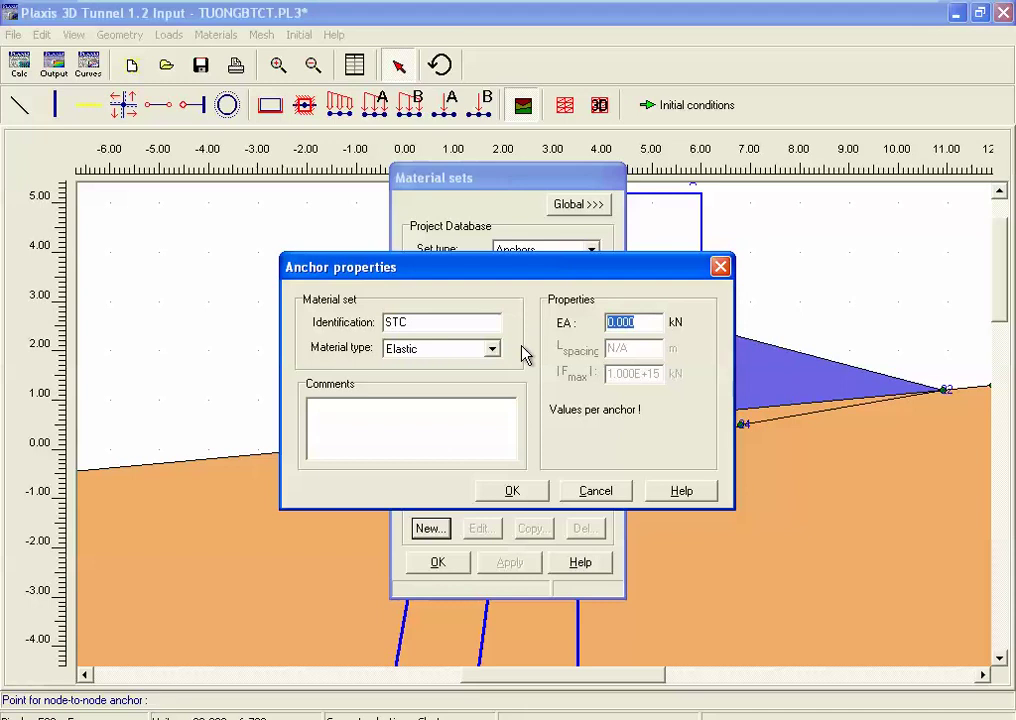
text(5)
key(BackSpace)
text(5E)
key(BackSpace)
key(BackSpace)
text(5E5)
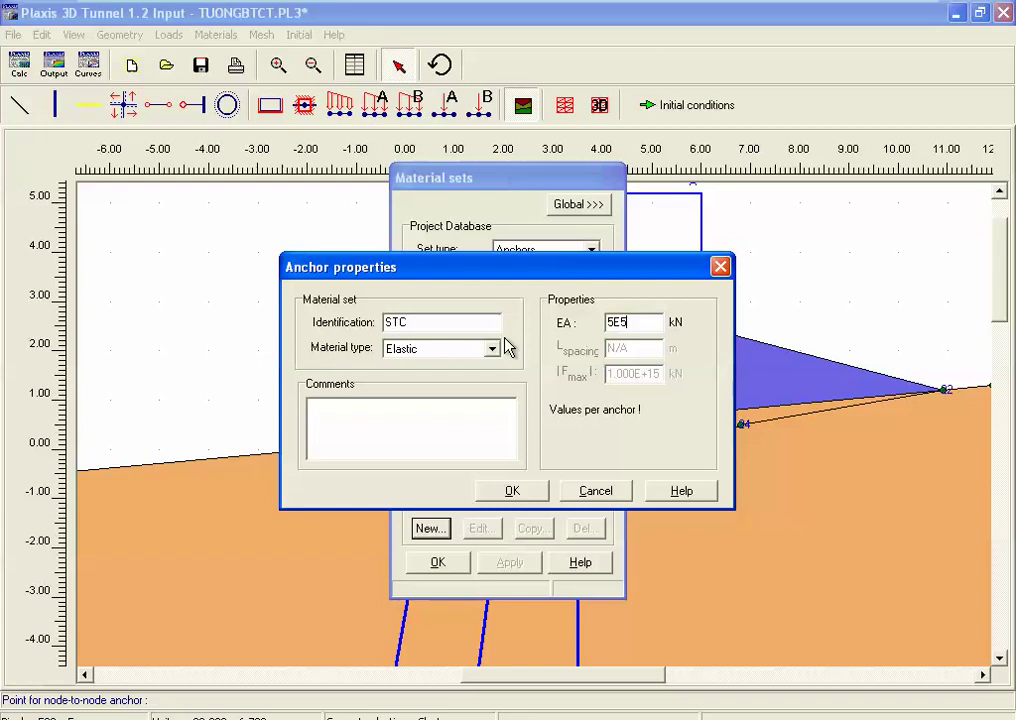
Step: Save the elastic STC anchor material set with EA 5E5 kN and assign it to the diagonal anchor between points 0 and 23
click(512, 491)
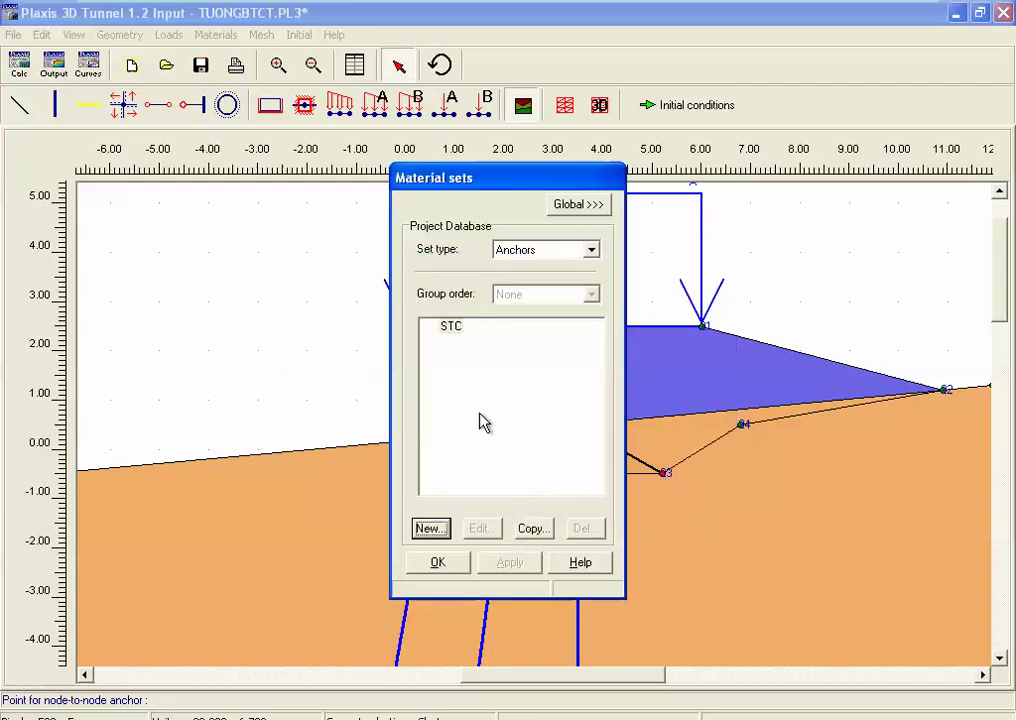
drag(450, 178, 795, 205)
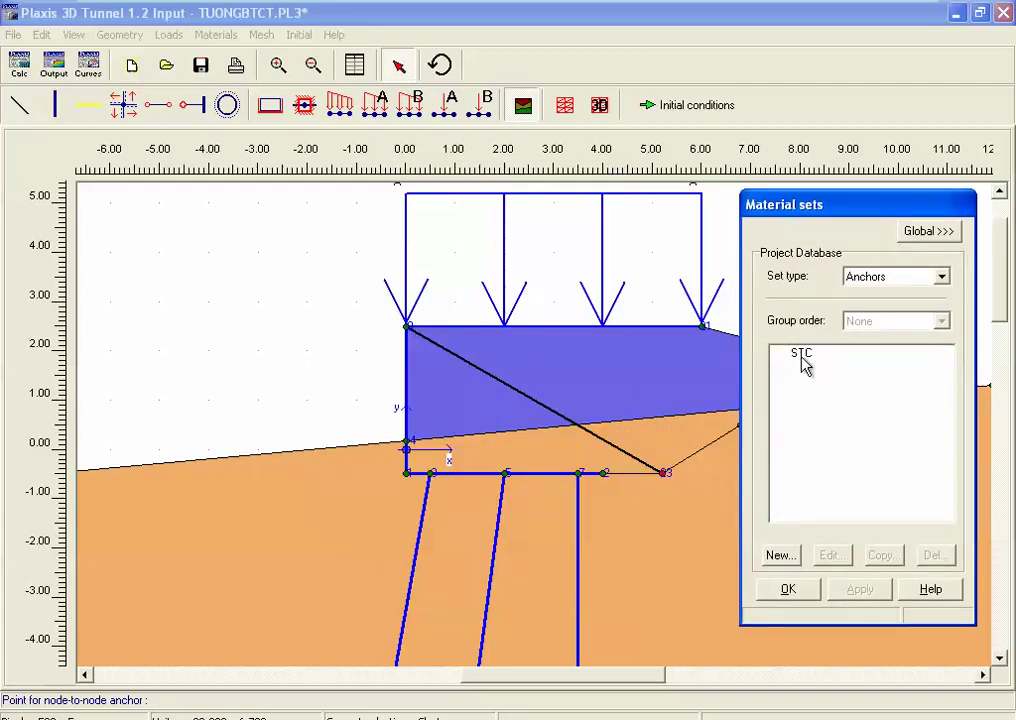
click(800, 357)
drag(808, 363, 575, 430)
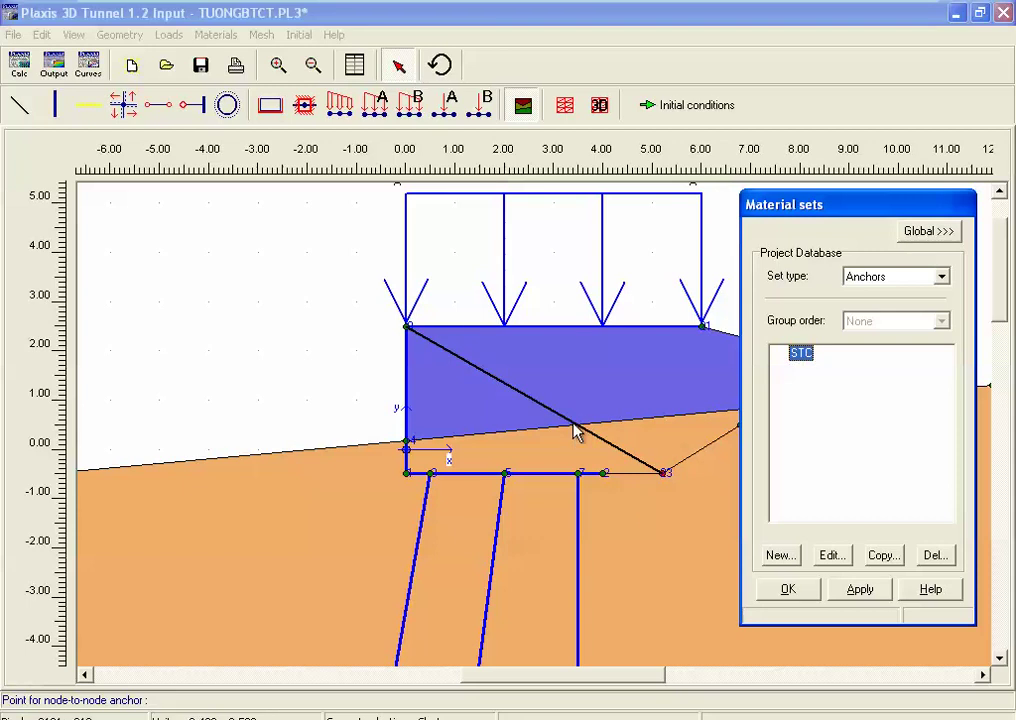
click(788, 589)
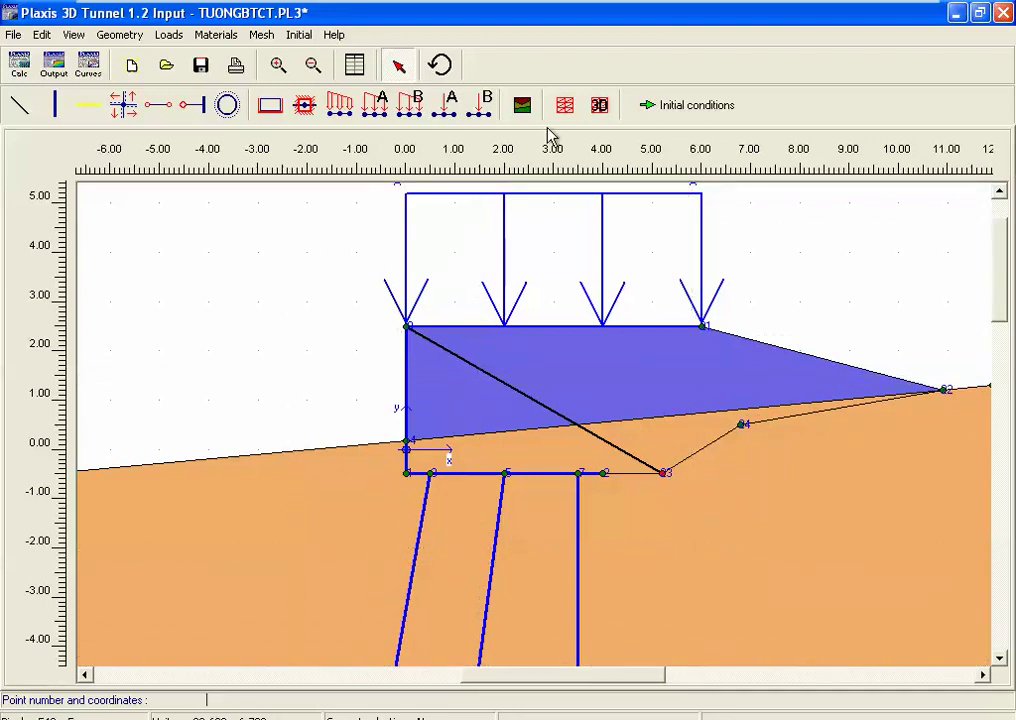
Step: Generate the 2D mesh for the changed geometry and accept it
click(599, 106)
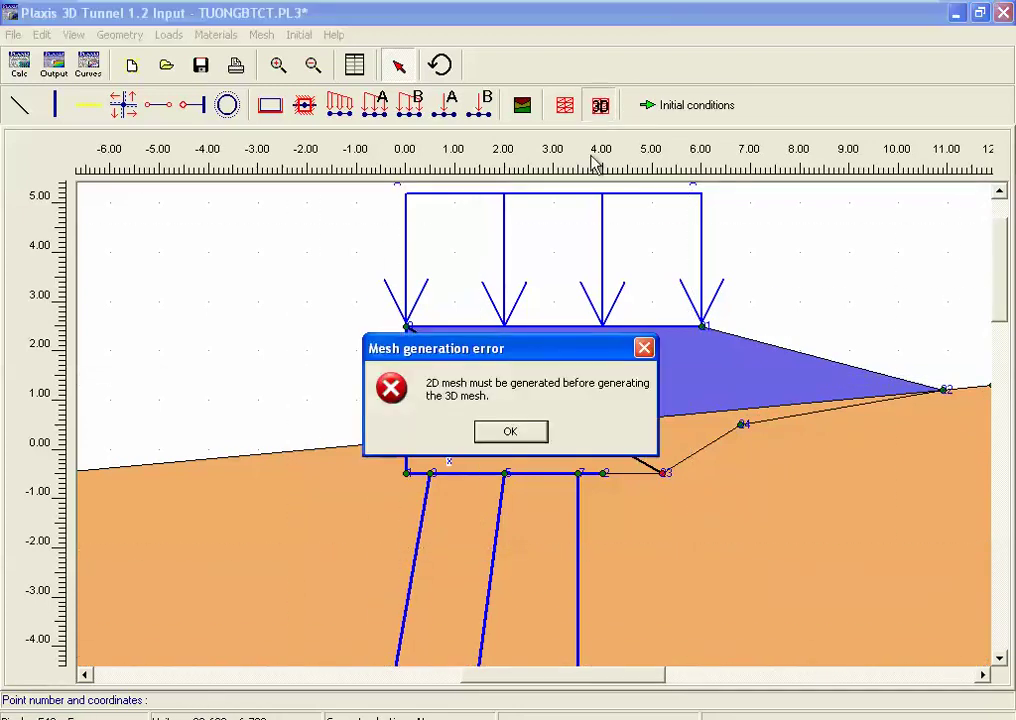
click(511, 433)
click(564, 105)
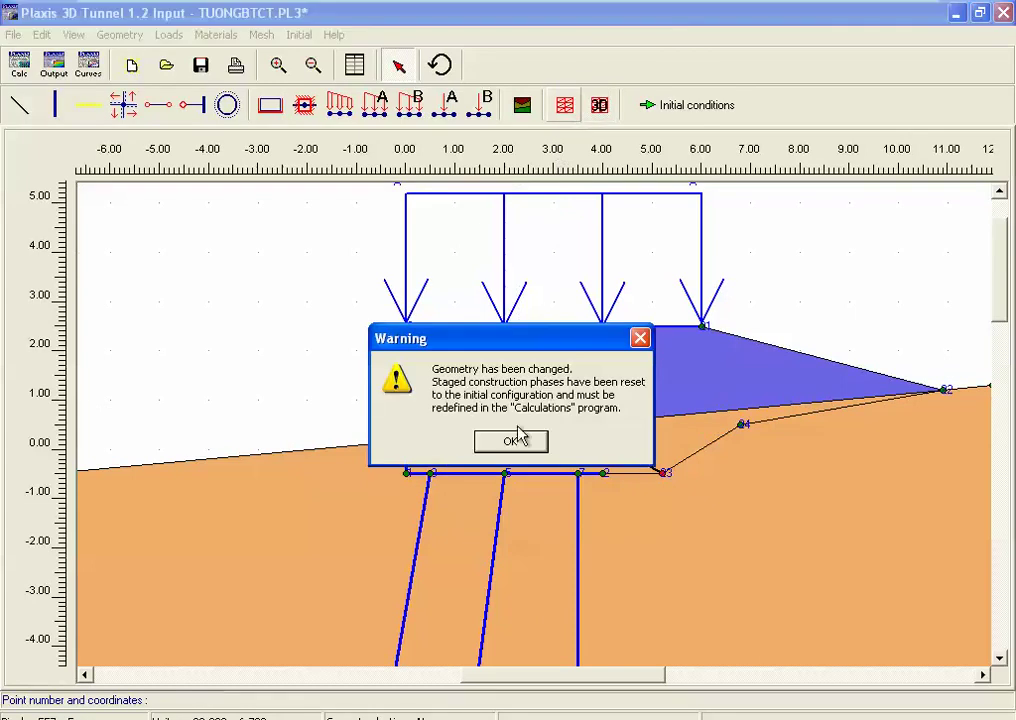
click(515, 438)
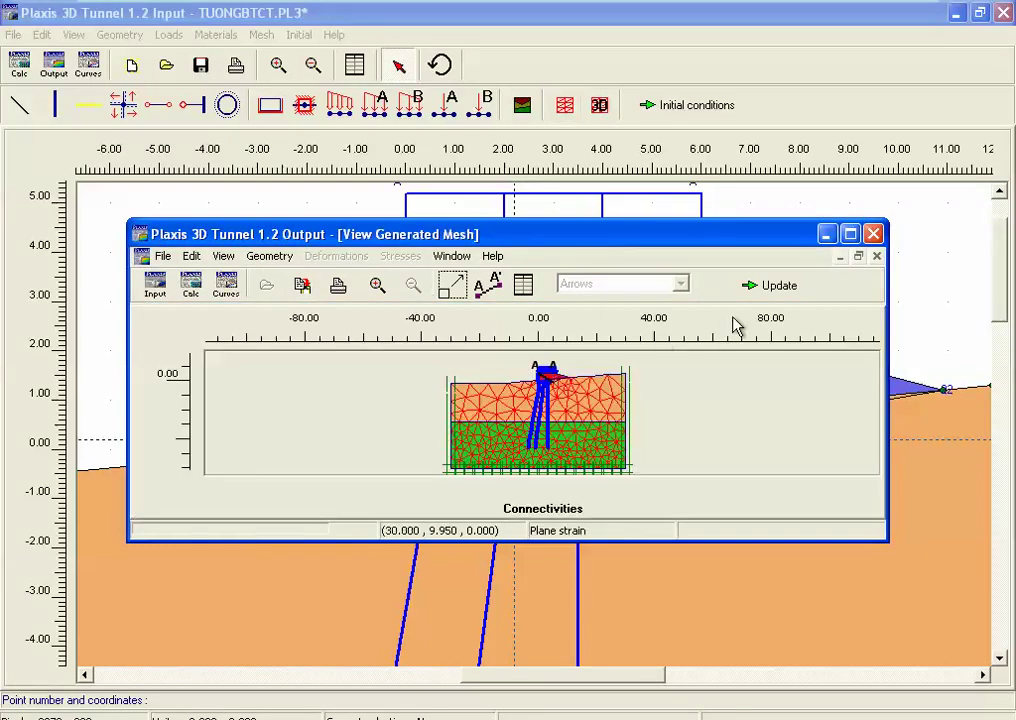
click(770, 288)
Step: Generate the 3D mesh using the existing z-planes and accept it
click(599, 106)
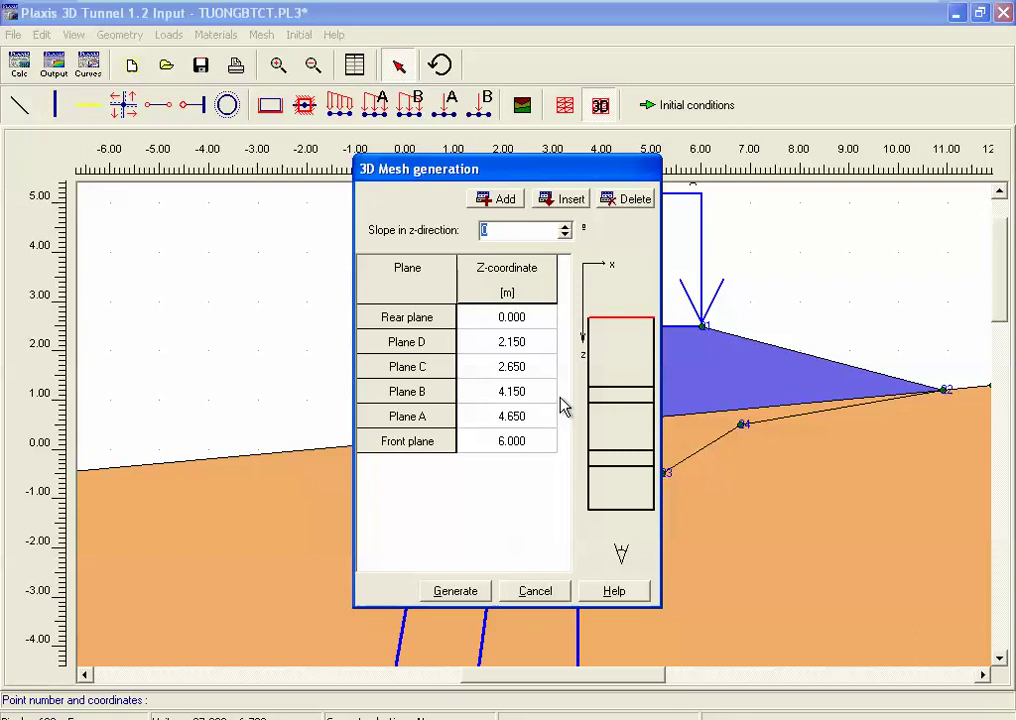
click(466, 592)
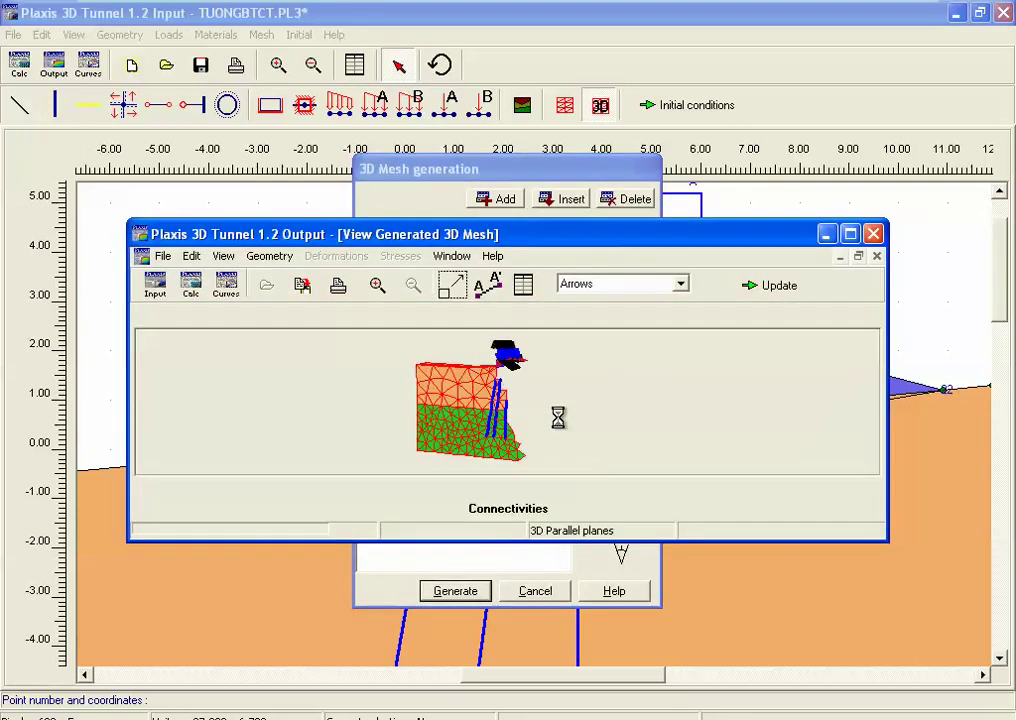
click(773, 290)
Step: Proceed to the initial conditions, generate the water pressures from the phreatic level and accept them
click(688, 107)
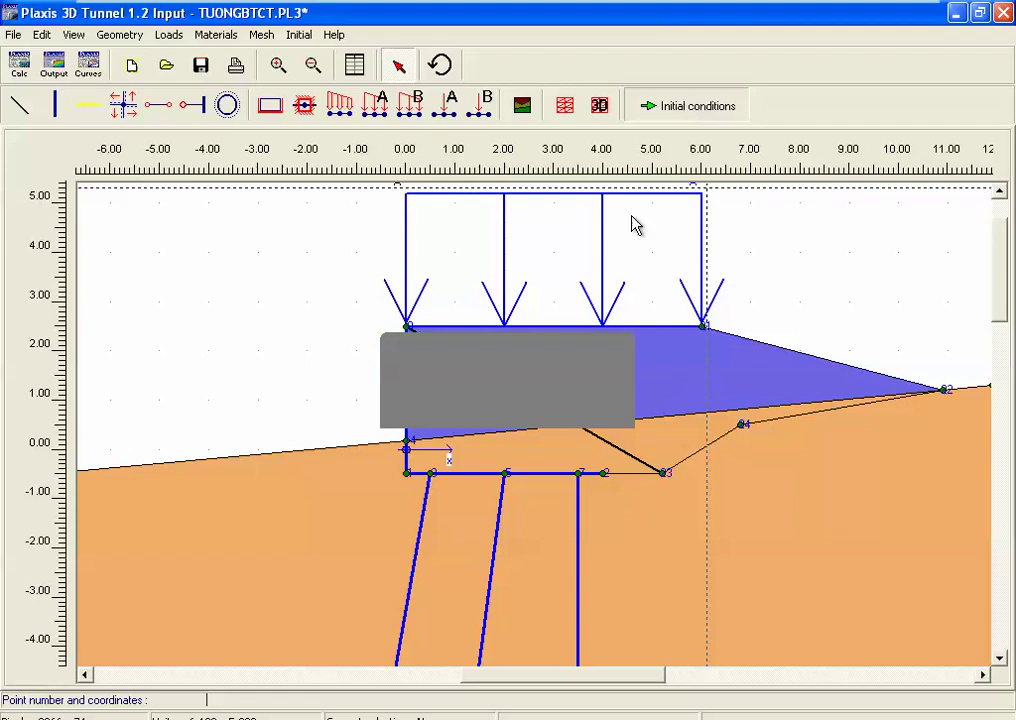
click(533, 422)
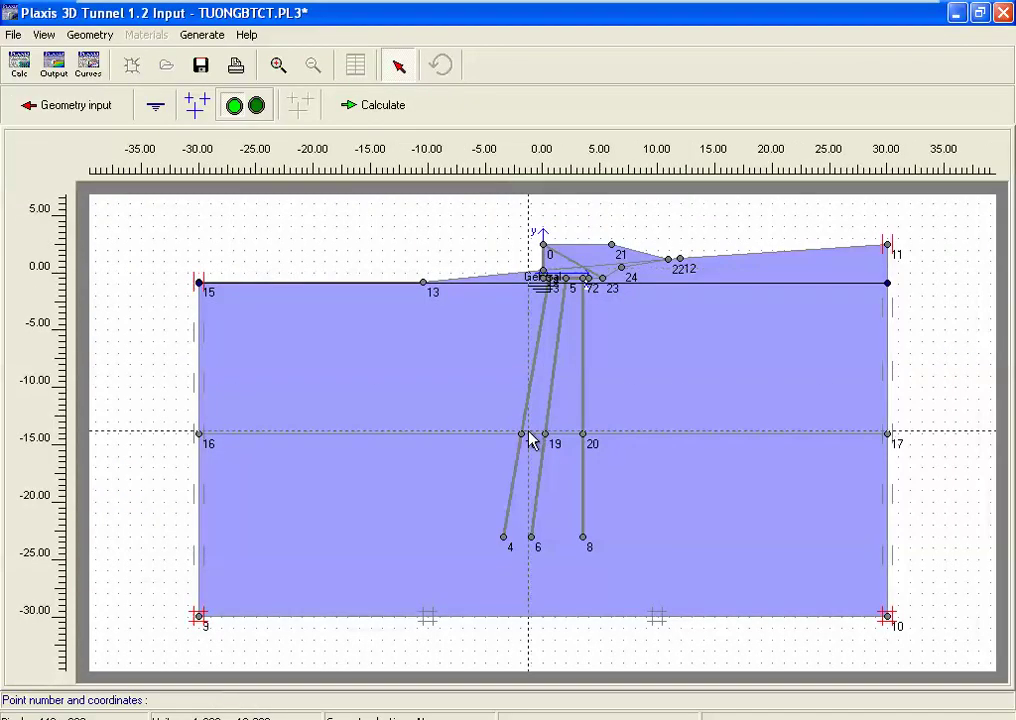
click(372, 106)
click(484, 439)
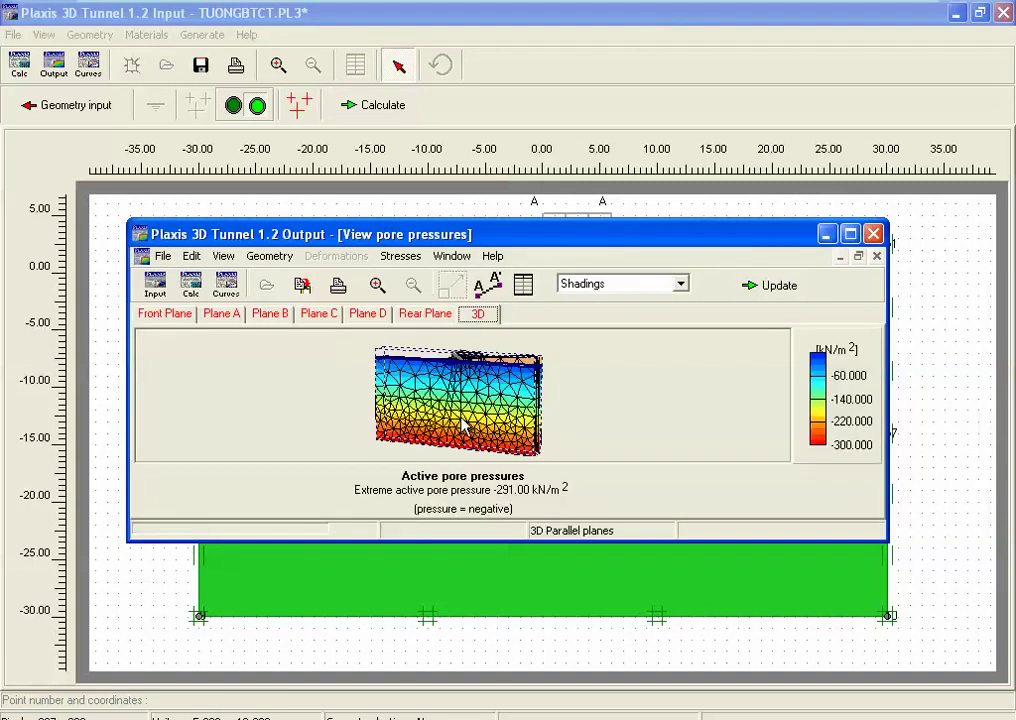
click(780, 286)
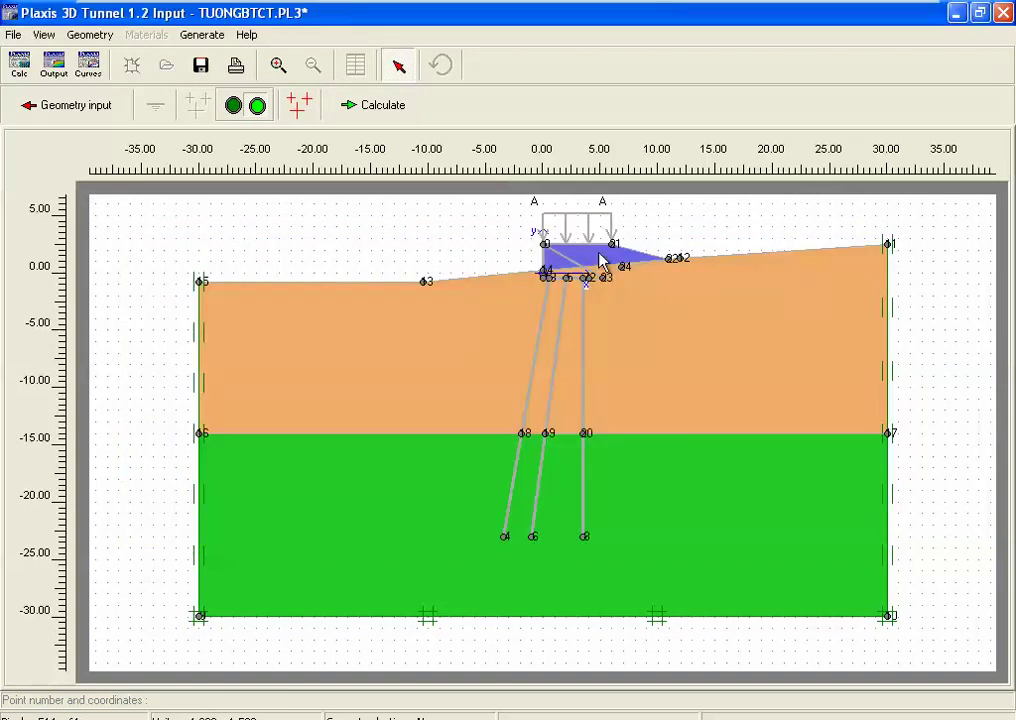
Step: Deactivate the backfill above the ground surface and generate the initial stresses by the K0-procedure with ΣMweight set to 0
click(373, 107)
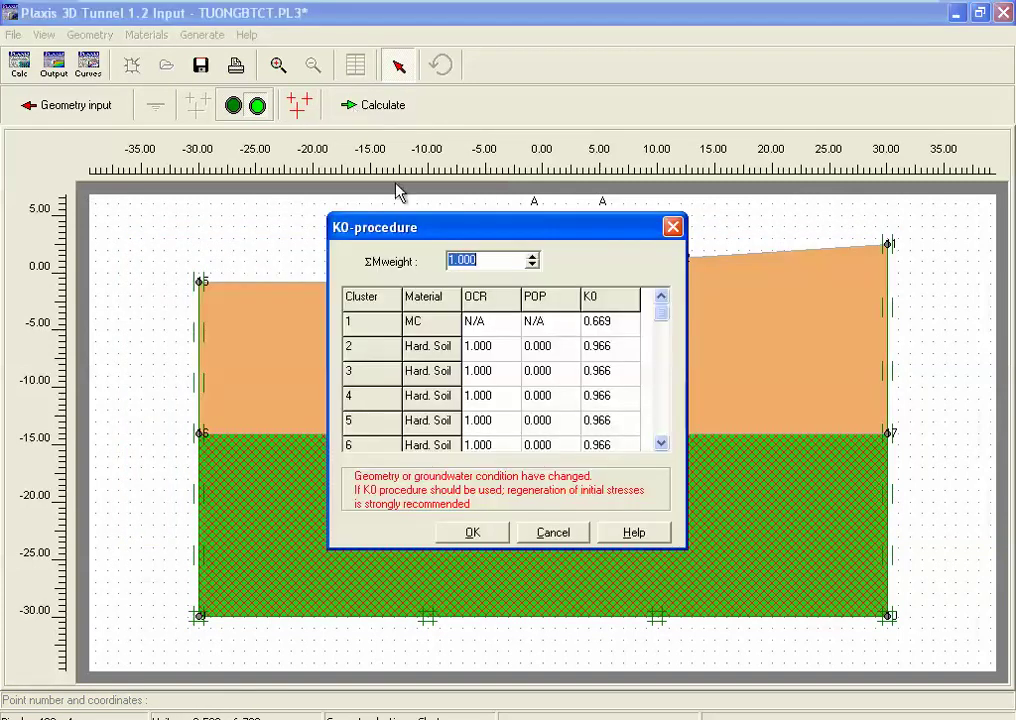
text(0)
click(473, 533)
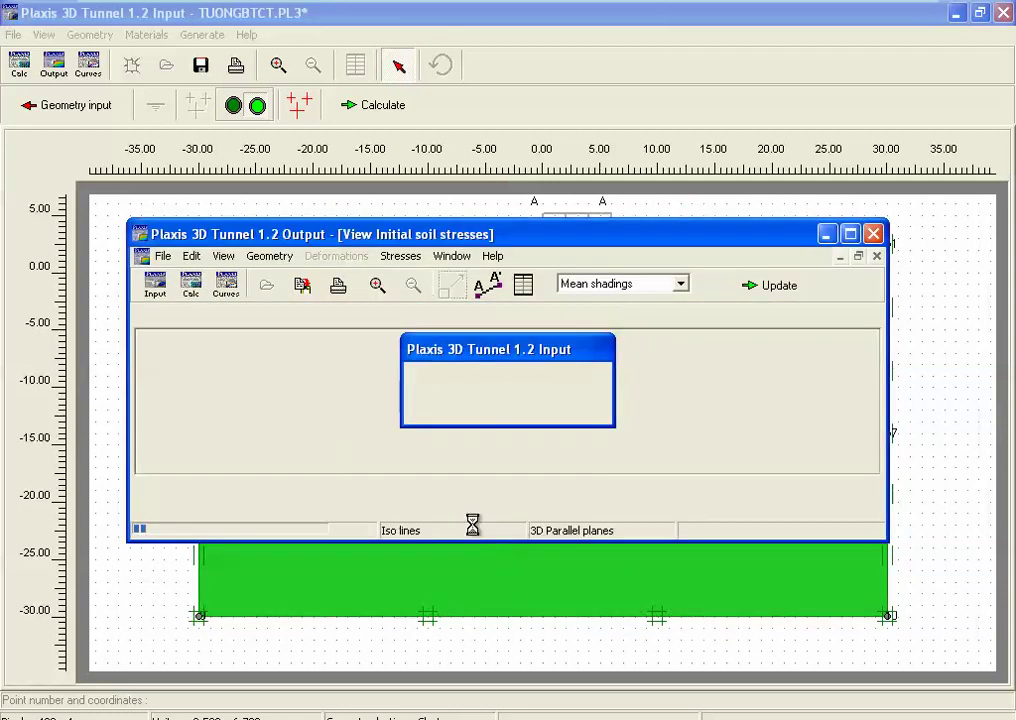
click(503, 200)
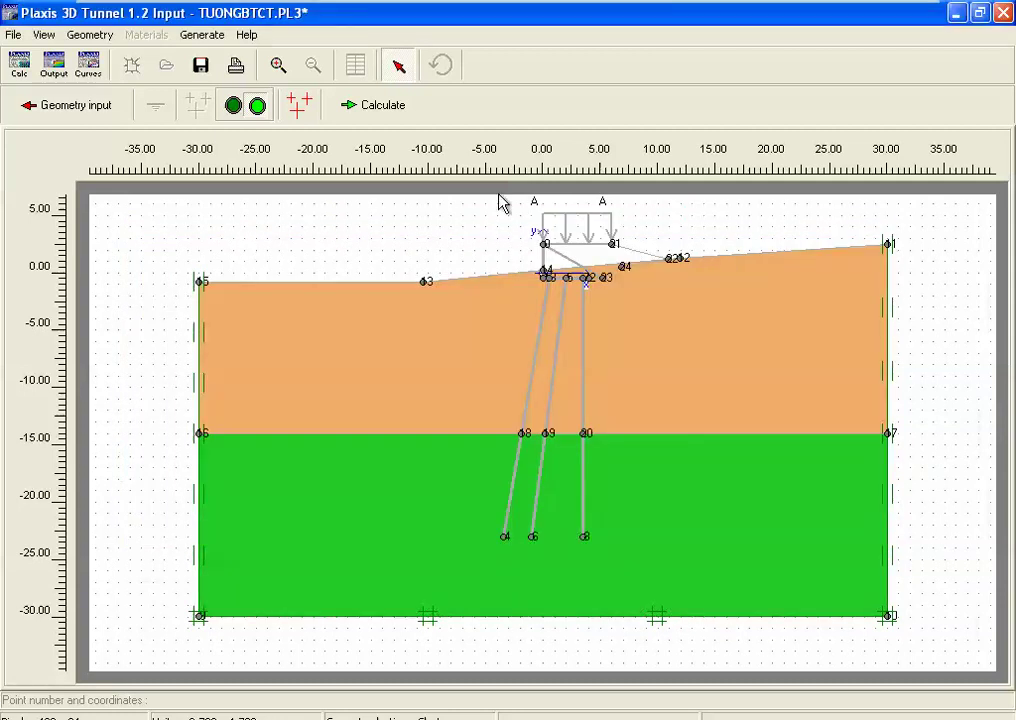
Step: Continue to the Plaxis Calculations program, saving the project, and delete the THICONG and ONDINHTONGTHE phases
click(373, 105)
click(465, 438)
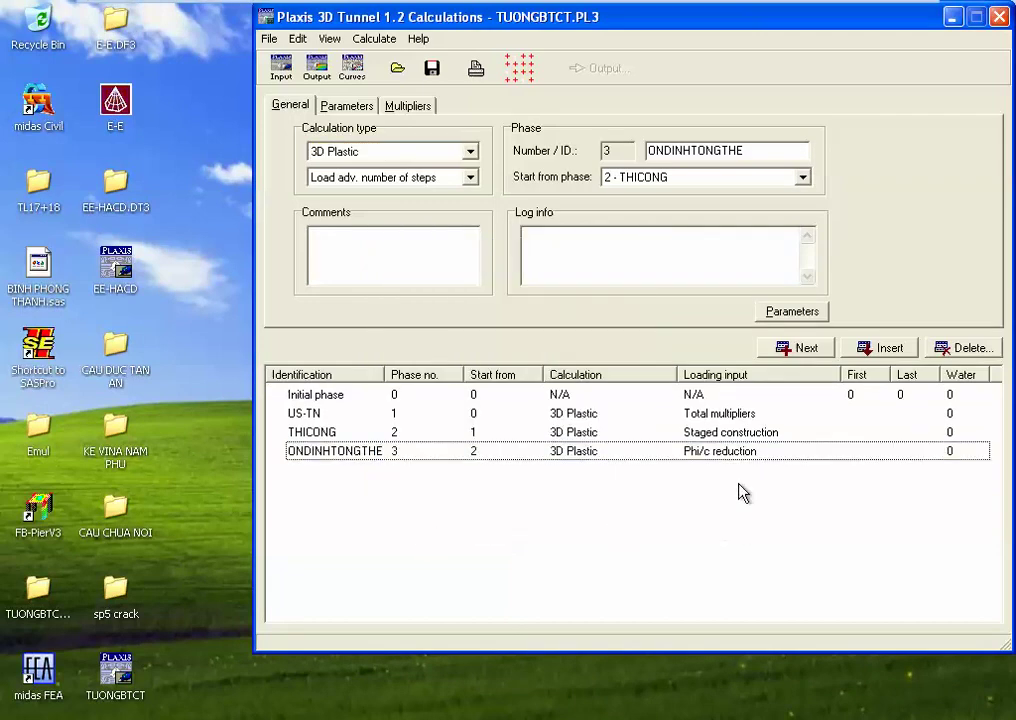
drag(743, 522, 717, 447)
click(962, 350)
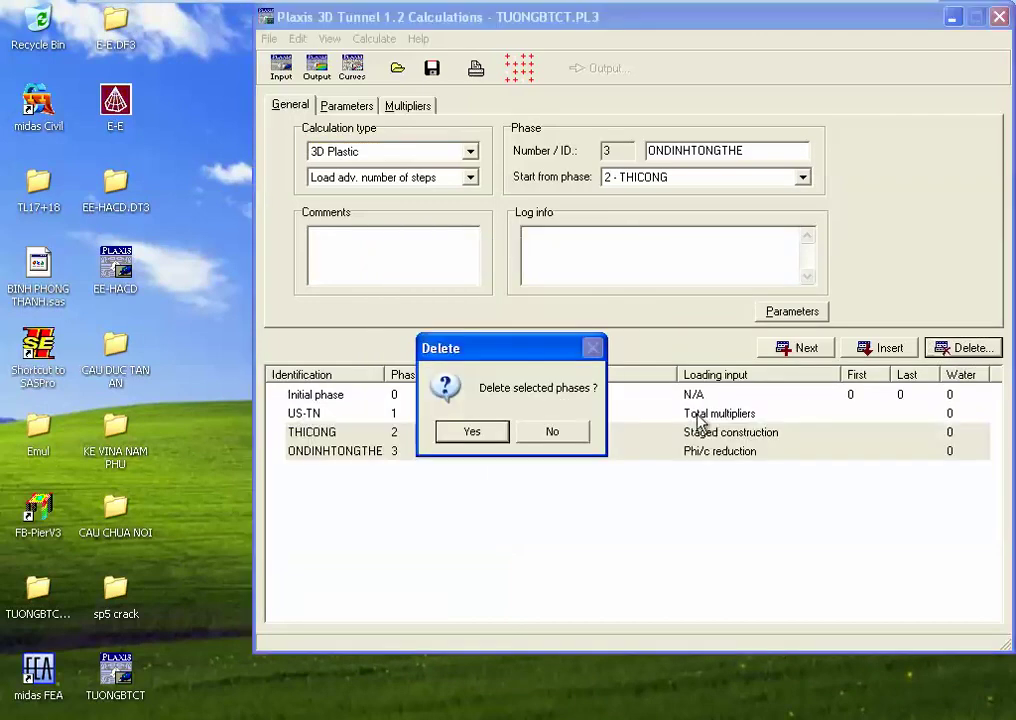
click(492, 432)
Step: Run the calculation of the US-TN phase with its existing parameters
double_click(563, 428)
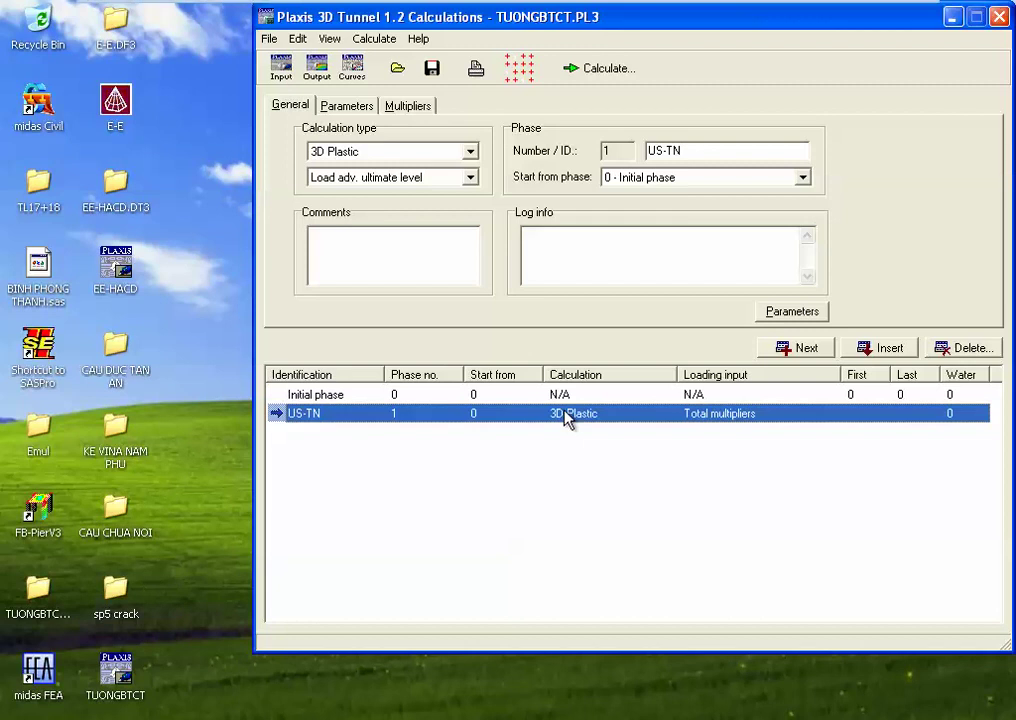
click(770, 313)
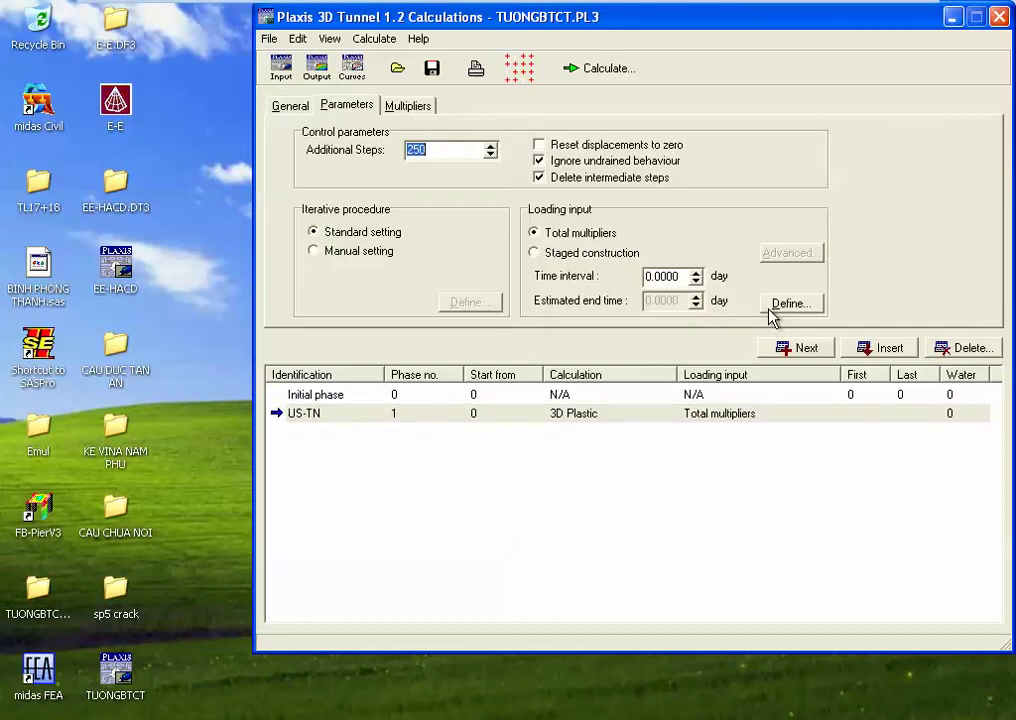
click(612, 70)
click(551, 437)
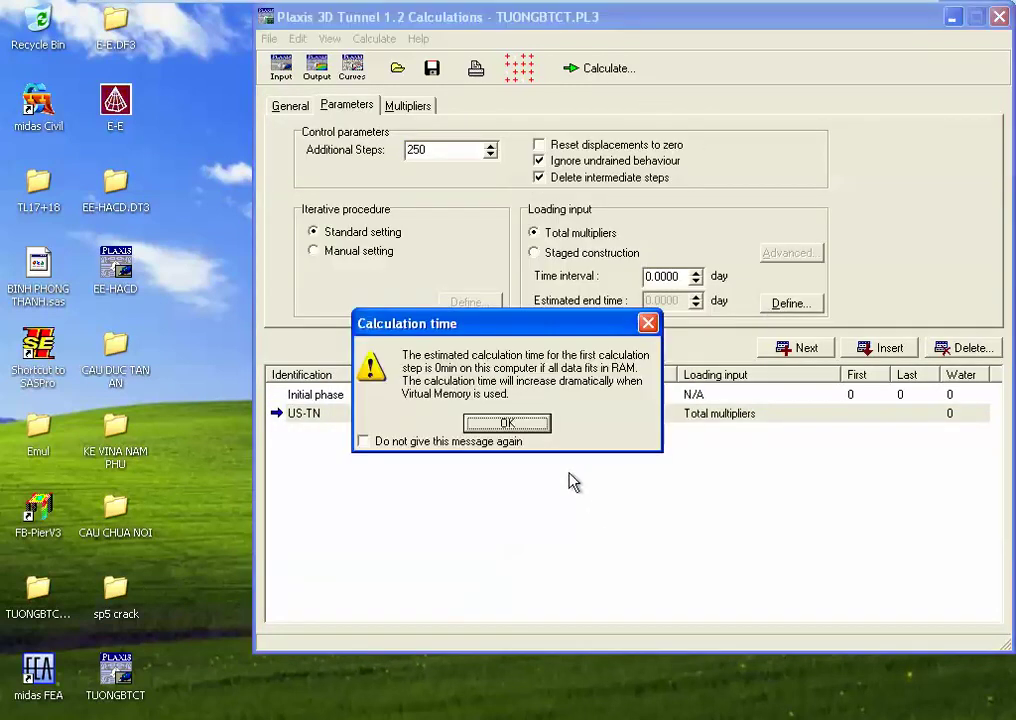
click(516, 425)
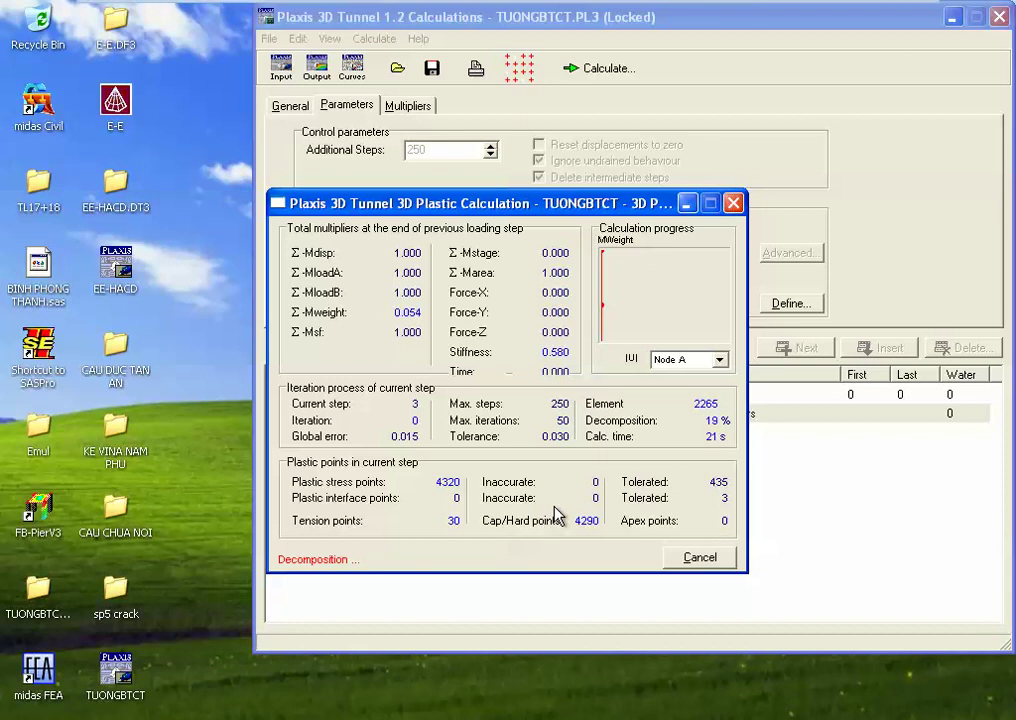
mouse_move(757, 7)
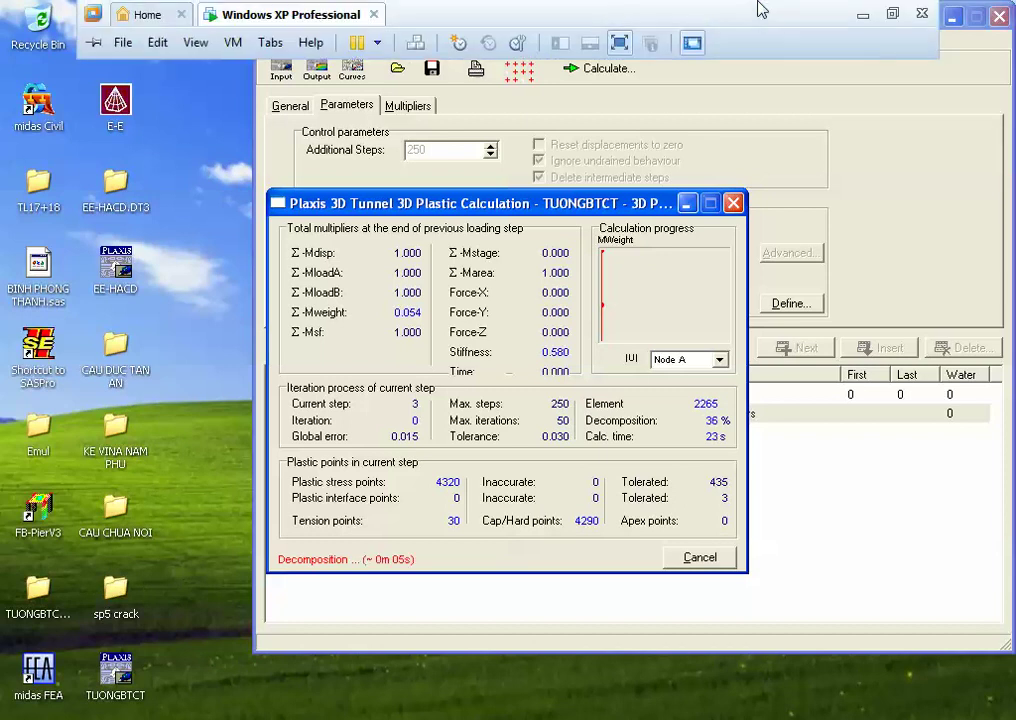
click(866, 17)
click(796, 716)
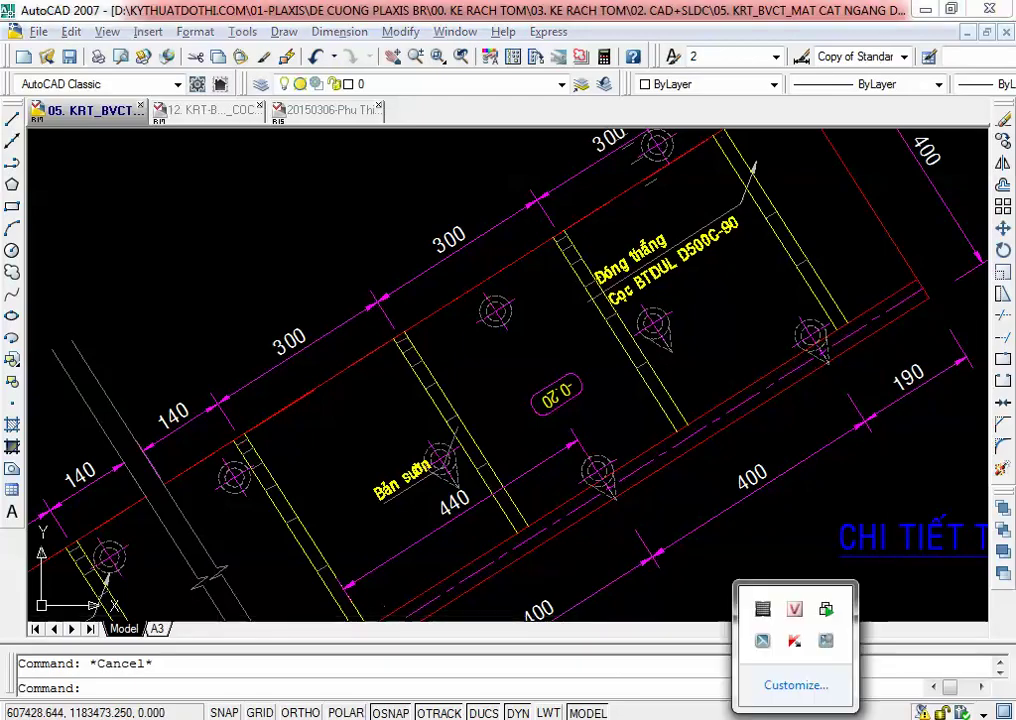
click(829, 643)
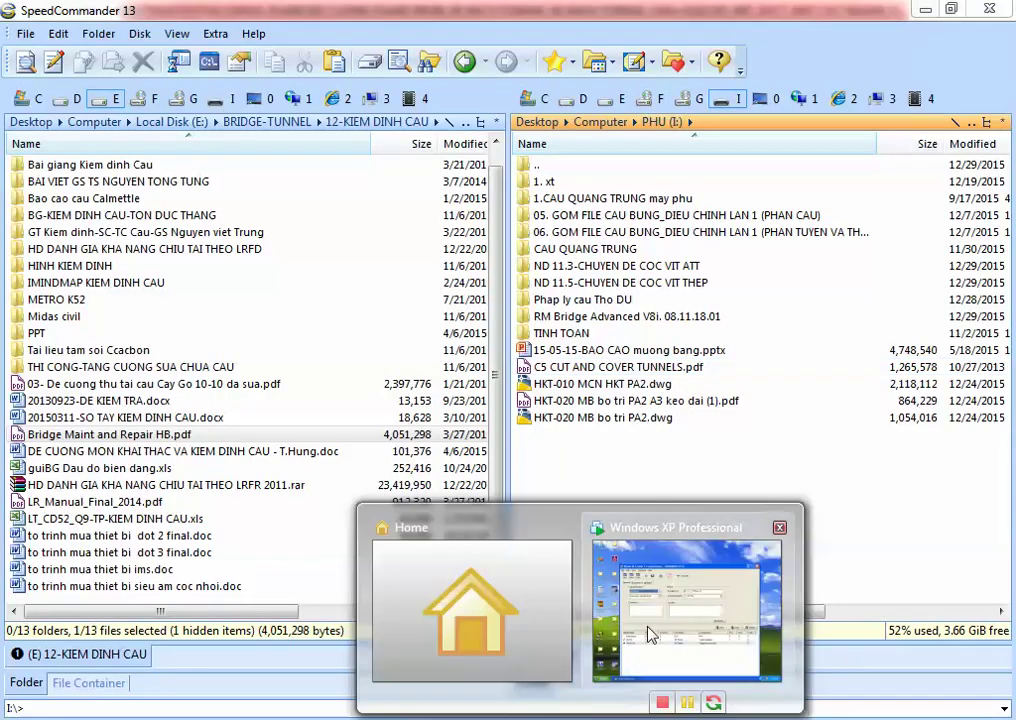
click(648, 633)
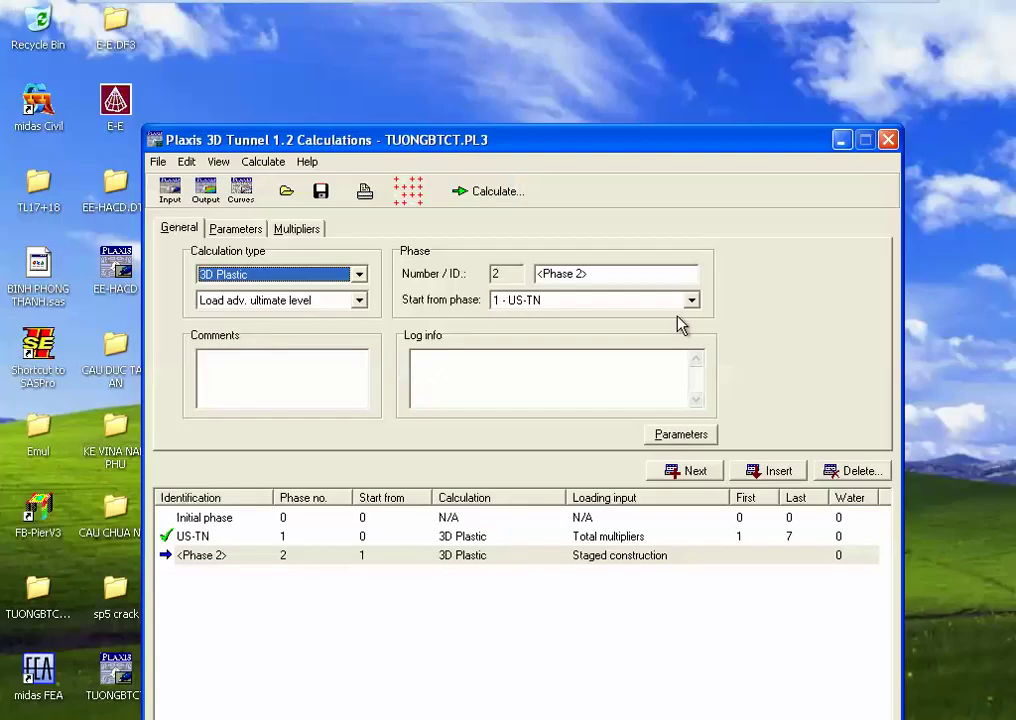
Step: Enable resetting displacements to zero for phase 2 and open its staged construction definition
click(673, 437)
click(428, 268)
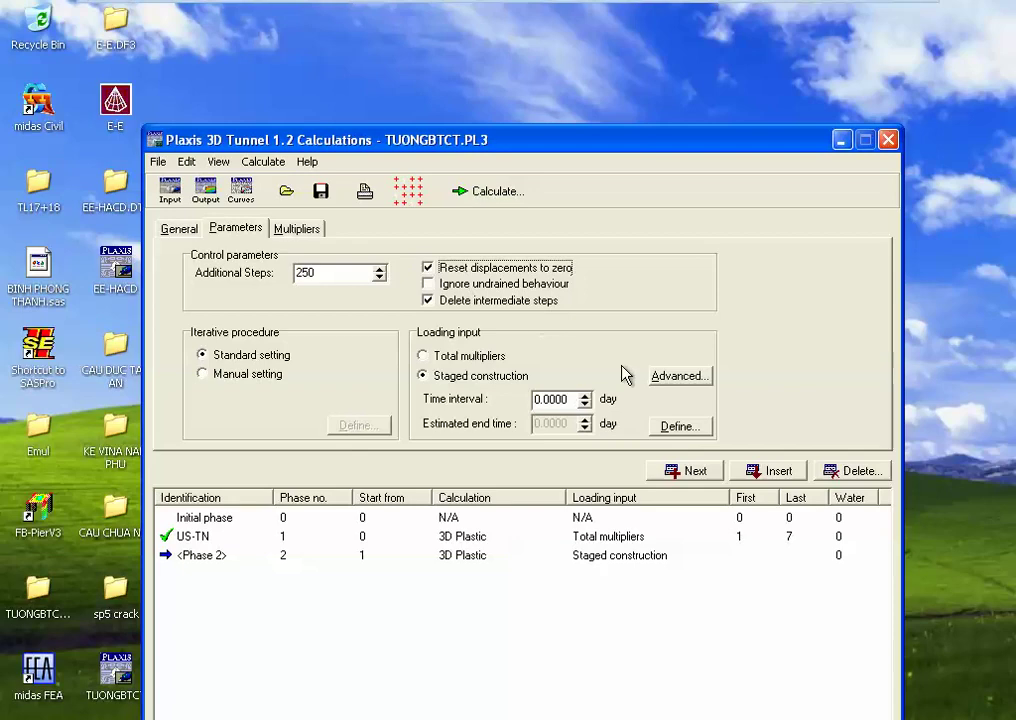
click(682, 430)
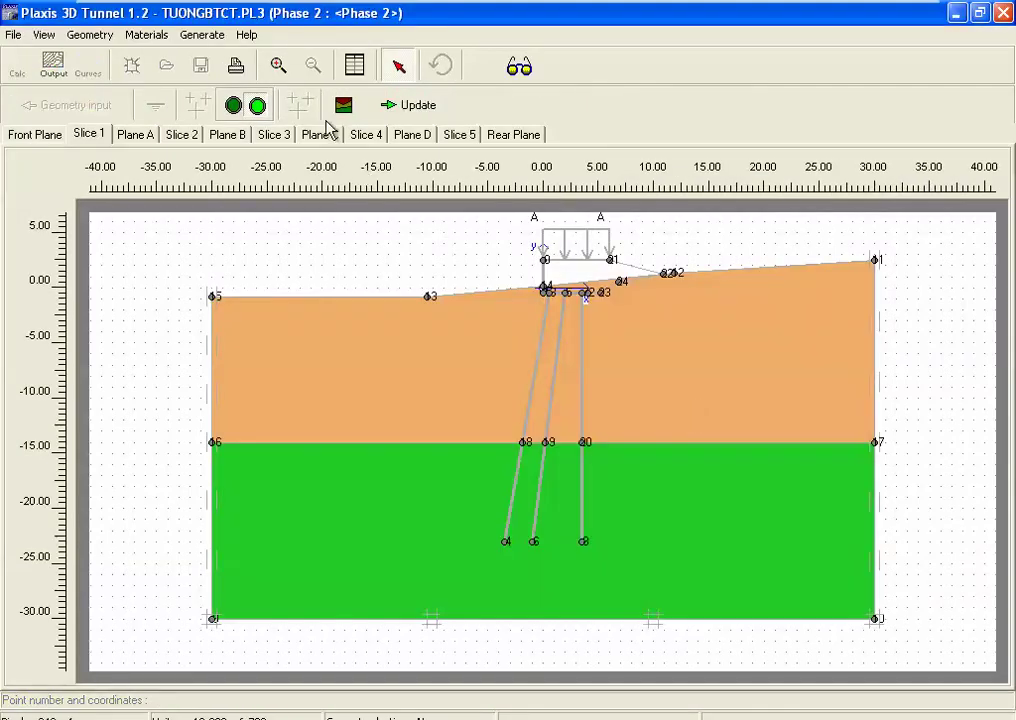
Step: Activate the backfill cluster and the L-shaped retaining wall plates in Slice 1
click(280, 67)
drag(474, 224, 714, 382)
click(485, 338)
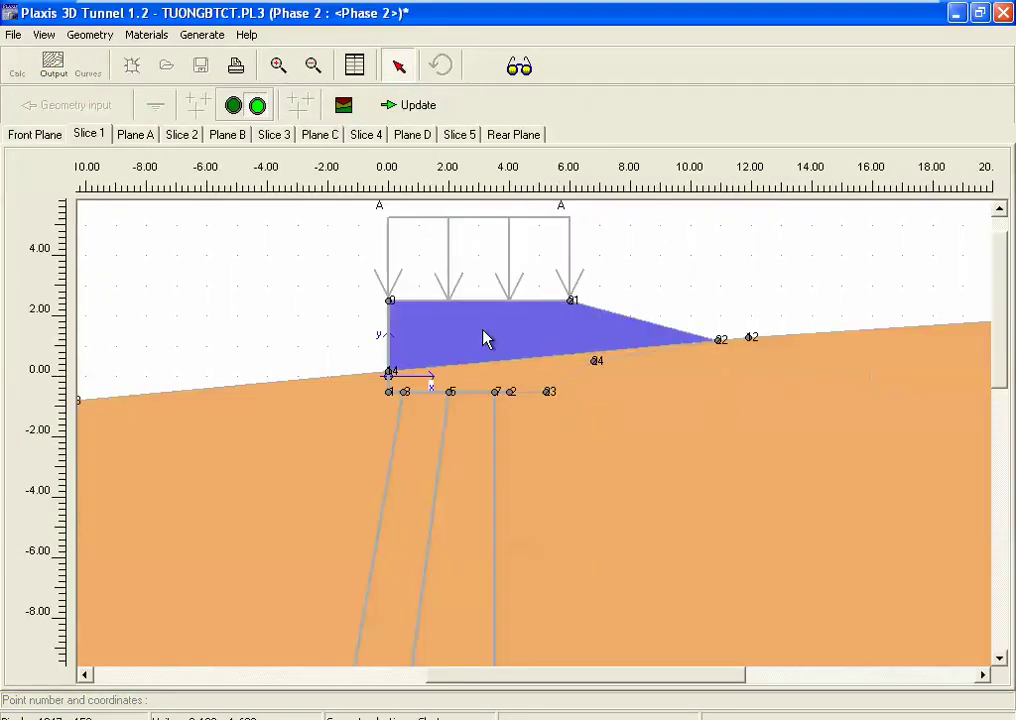
click(390, 352)
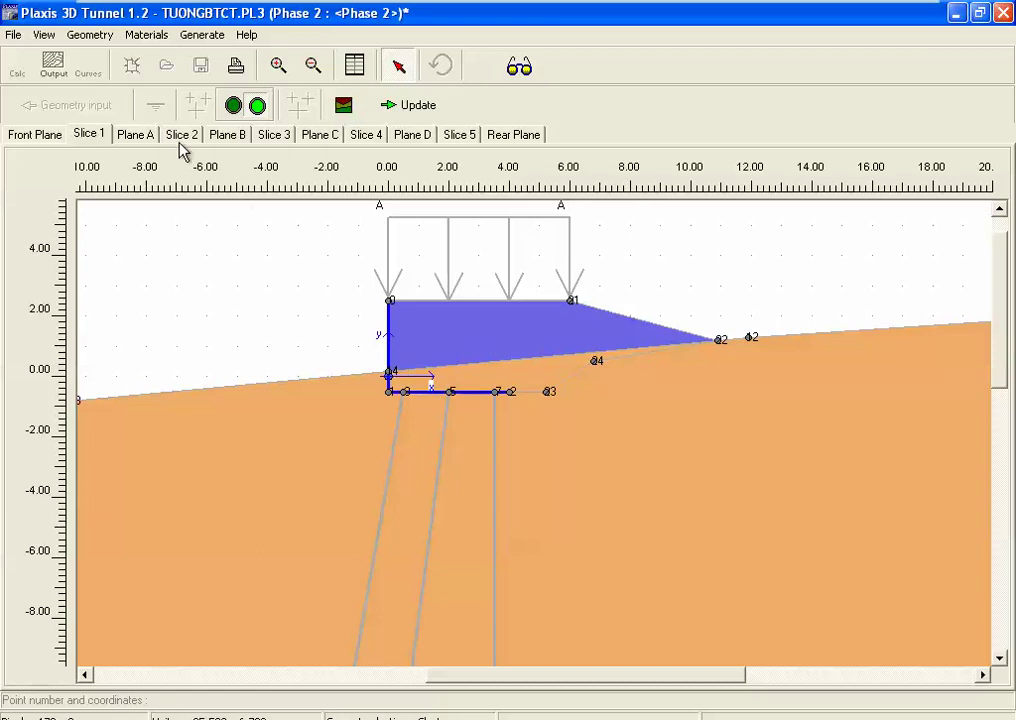
Step: Activate the backfill, the middle inclined pile from point 5 and the L-shaped wall plates in Slice 2
click(181, 134)
click(433, 342)
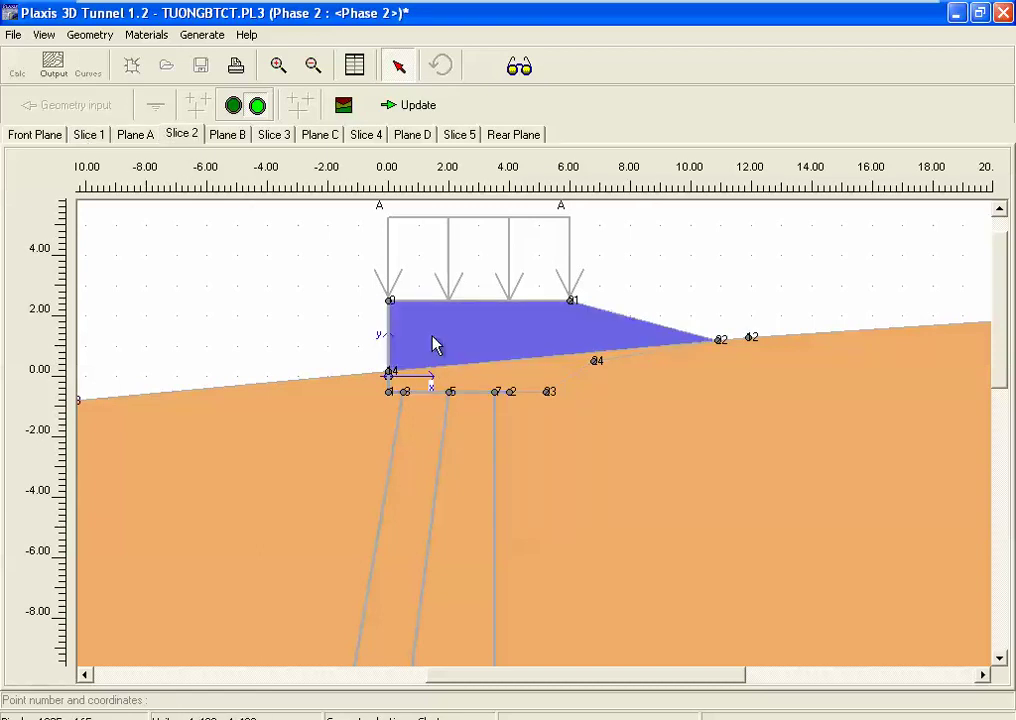
click(446, 430)
click(472, 402)
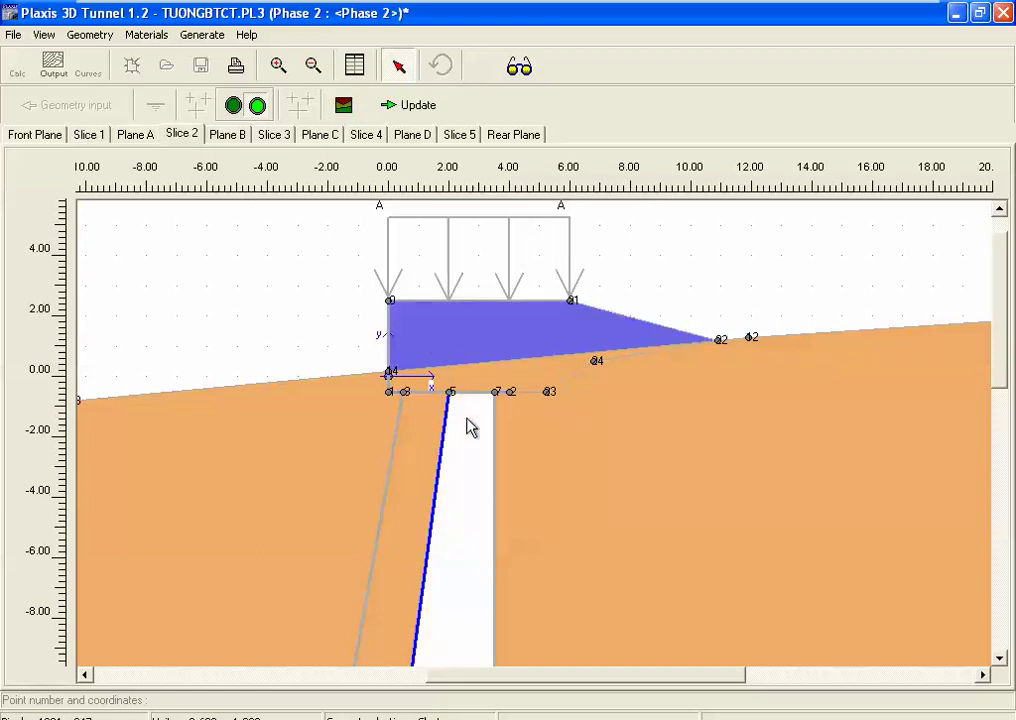
click(468, 410)
click(458, 391)
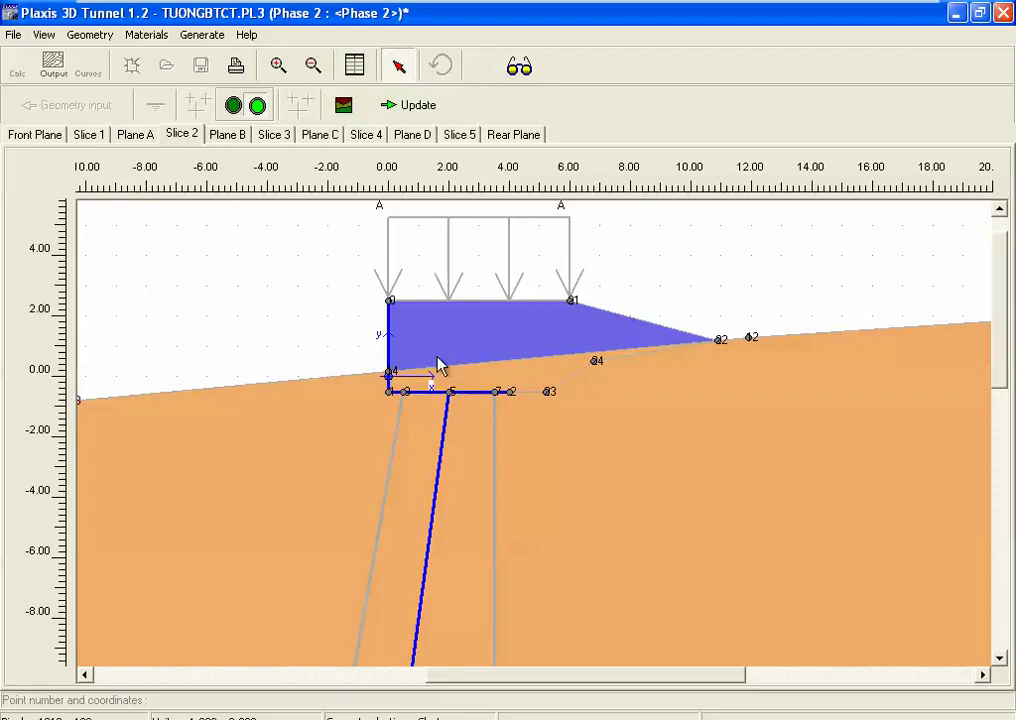
Step: Activate the backfill cluster and the L-shaped retaining wall plates in Slice 3
click(92, 136)
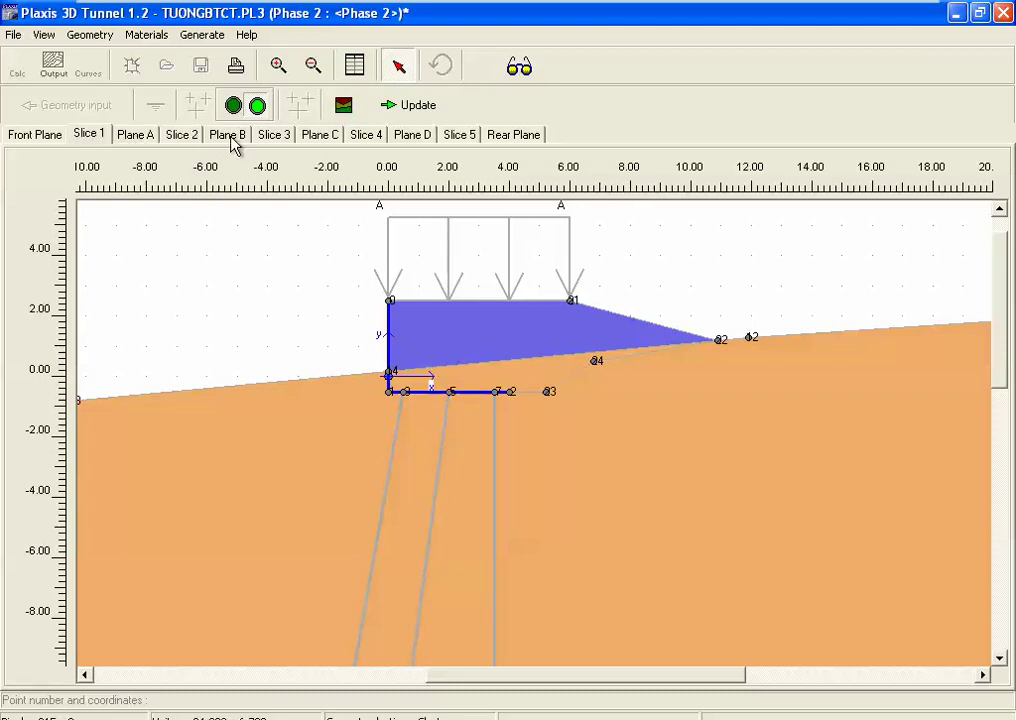
click(274, 136)
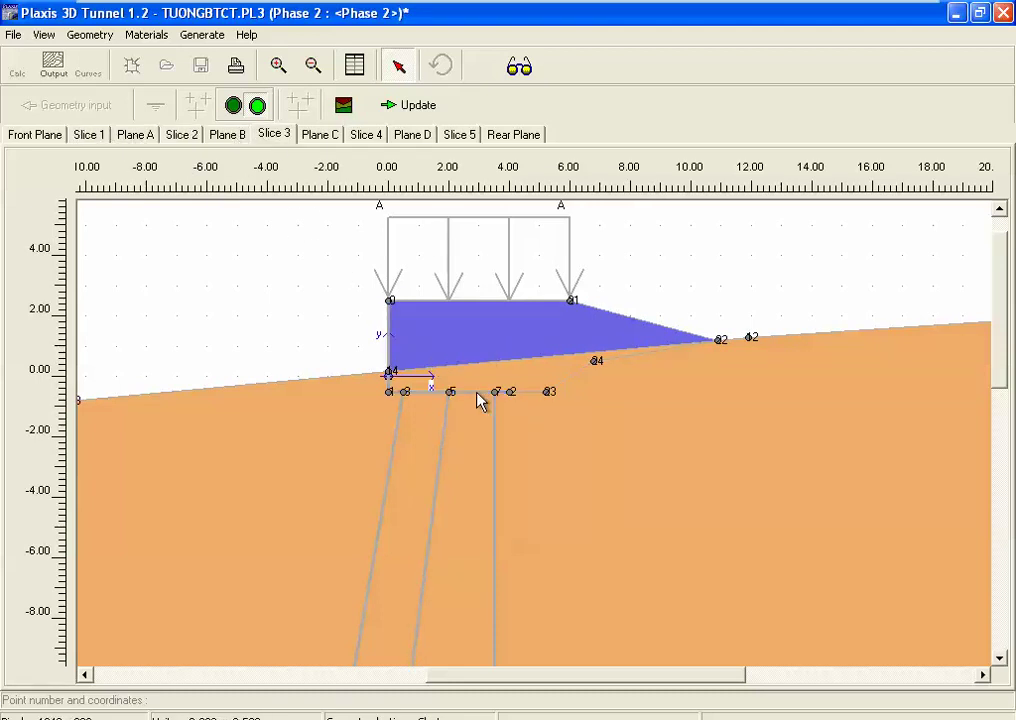
click(477, 392)
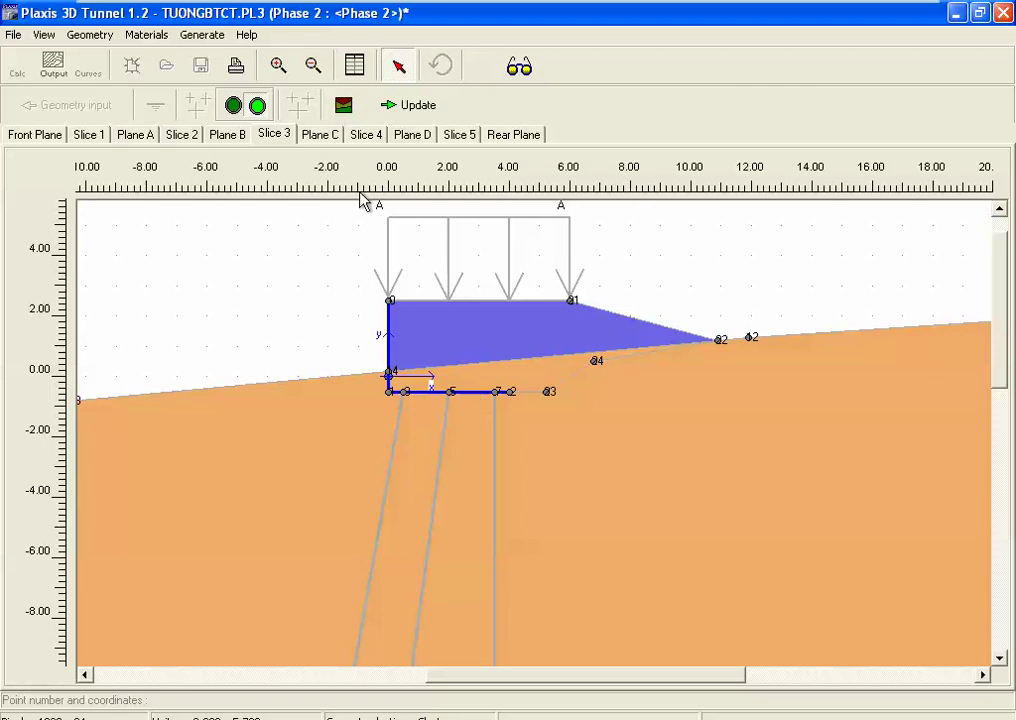
Step: Activate the piles from points 3 and 7, the L-shaped wall plates and the backfill cluster in Slice 4
click(369, 136)
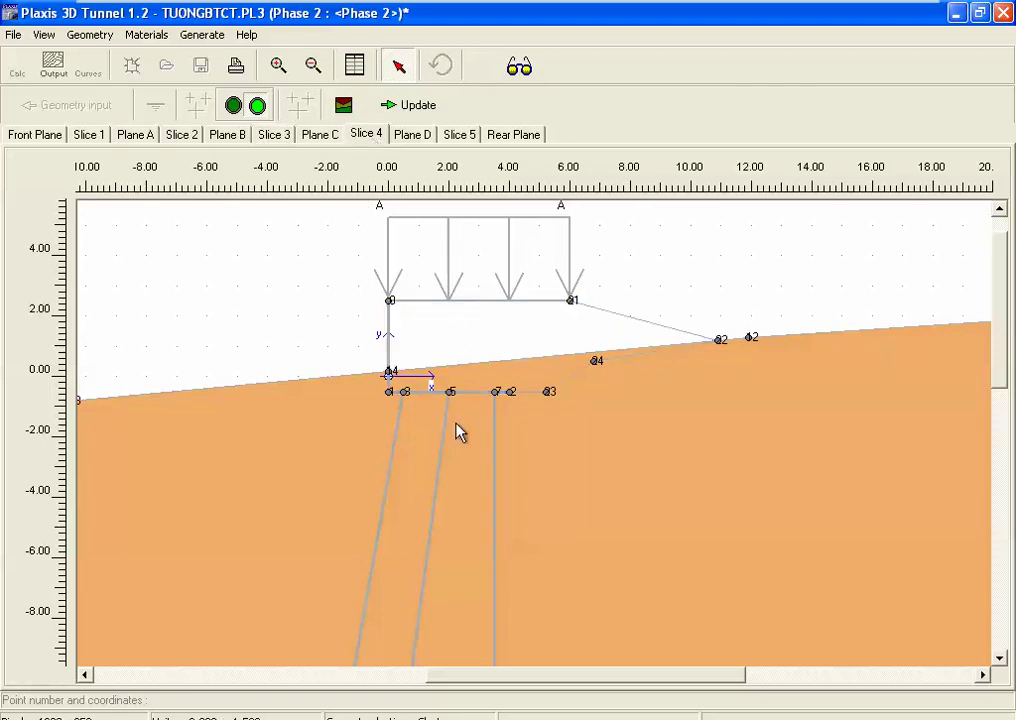
click(391, 471)
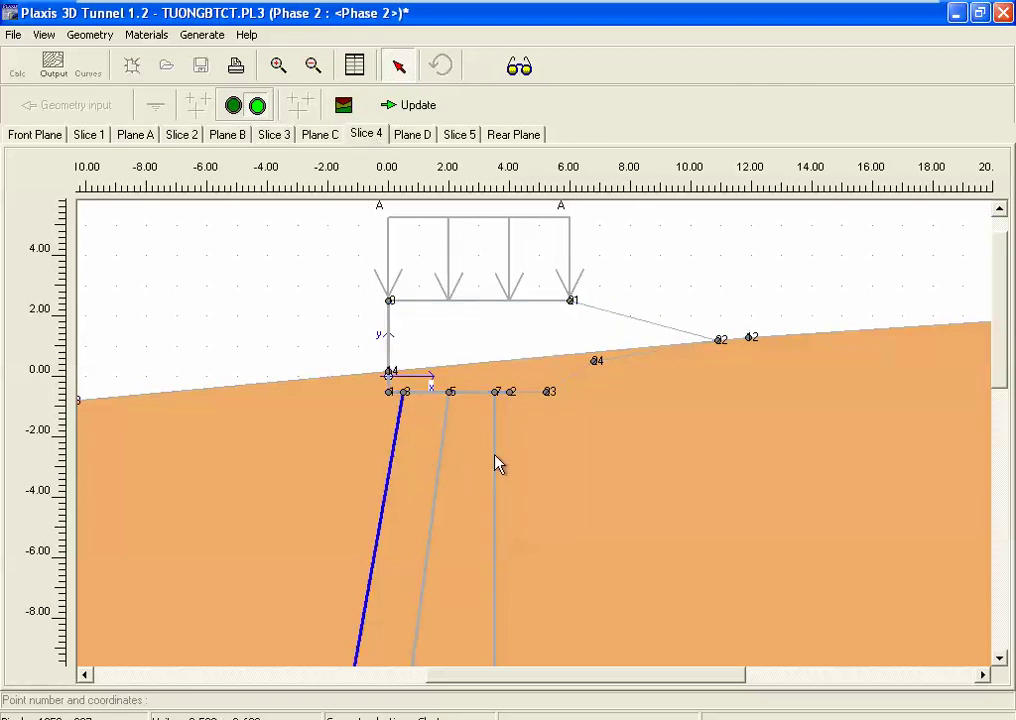
click(494, 458)
click(478, 393)
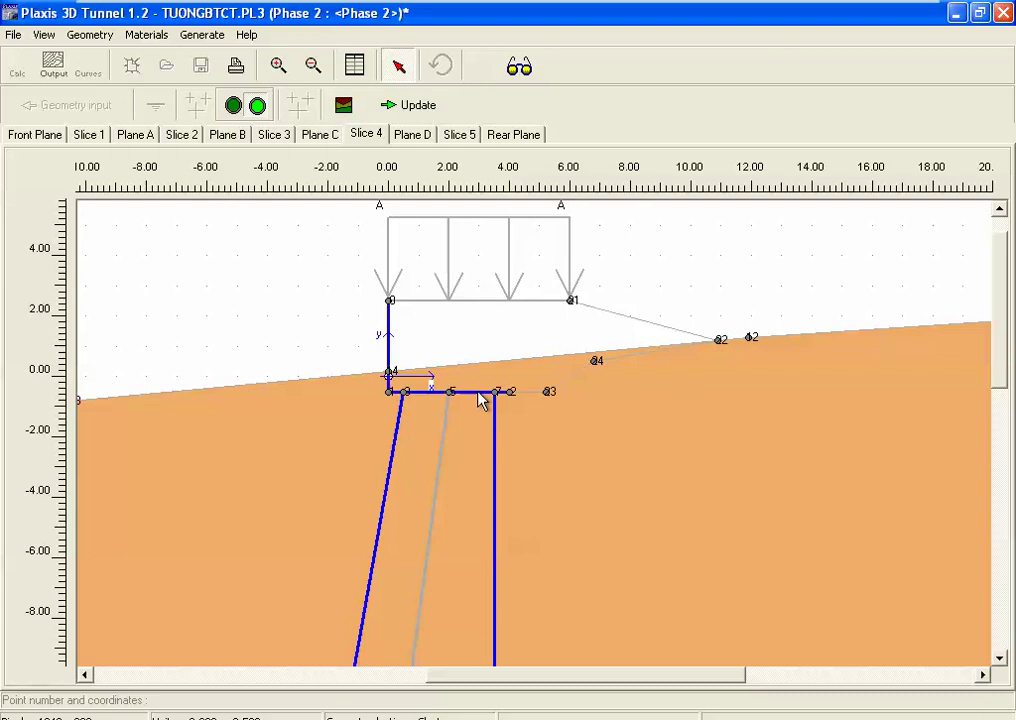
click(497, 329)
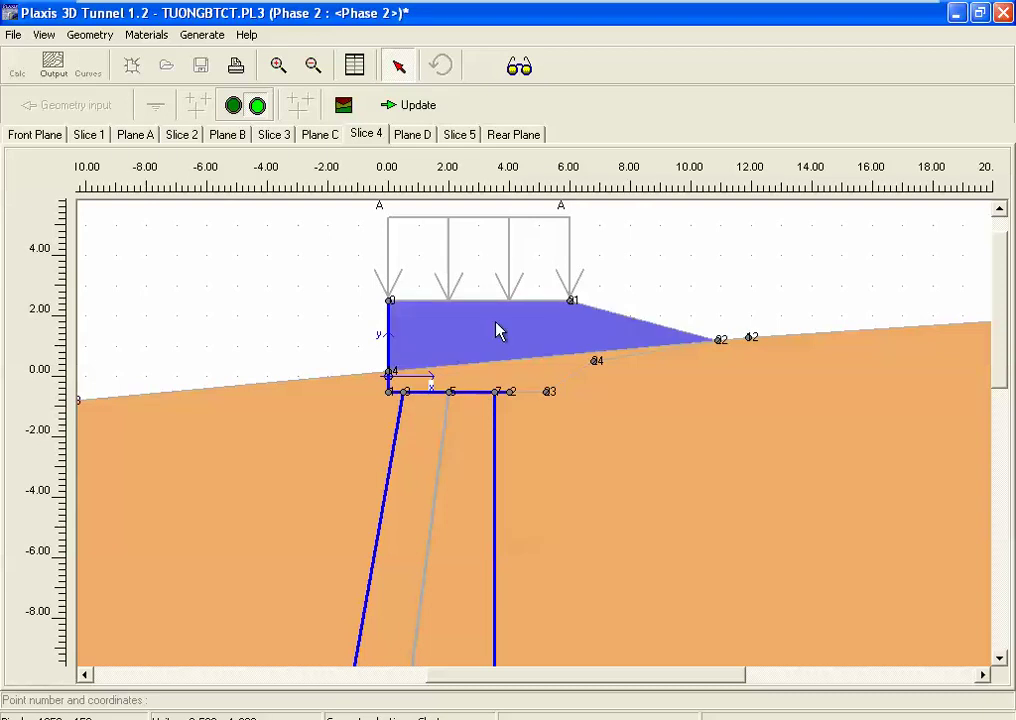
Step: Activate the backfill cluster and the L-shaped retaining wall plates in Slice 5
click(459, 136)
click(432, 357)
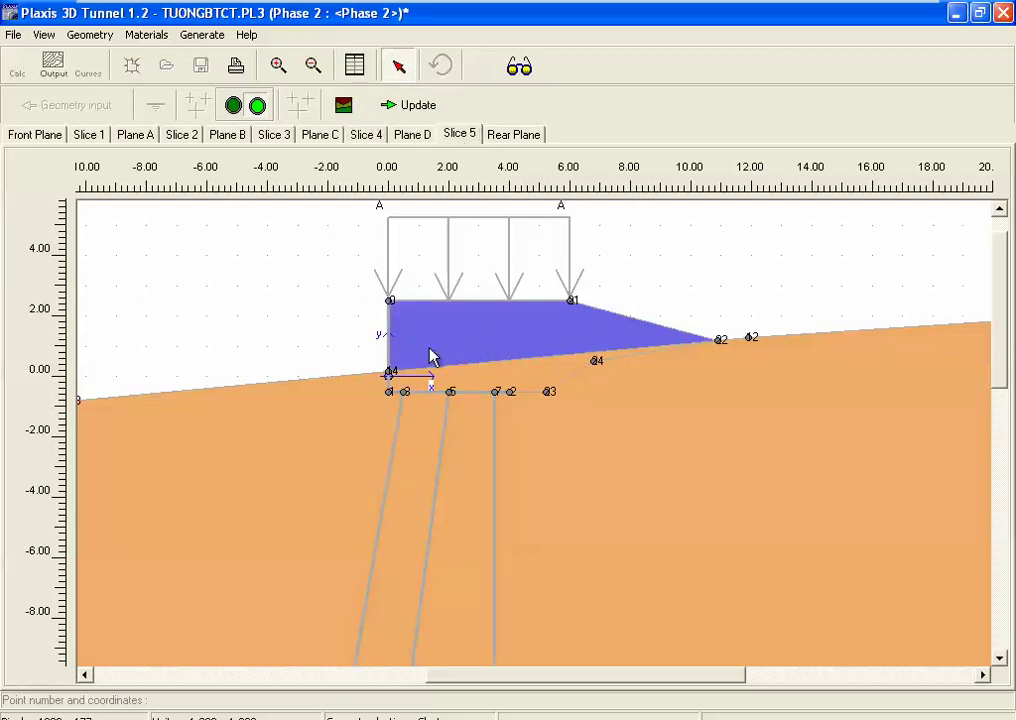
click(389, 356)
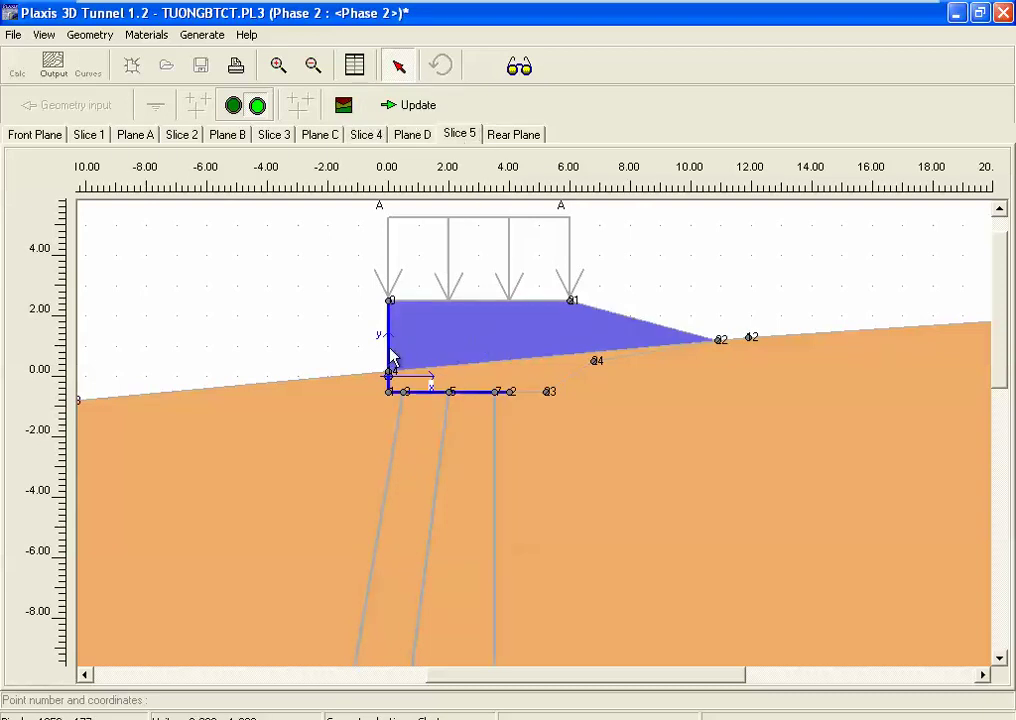
Step: Assign the CATDAP soil material to the cluster between the wall base and the original ground line in Slices 5 and 4
click(343, 105)
drag(515, 197, 879, 195)
drag(813, 345, 543, 379)
click(366, 136)
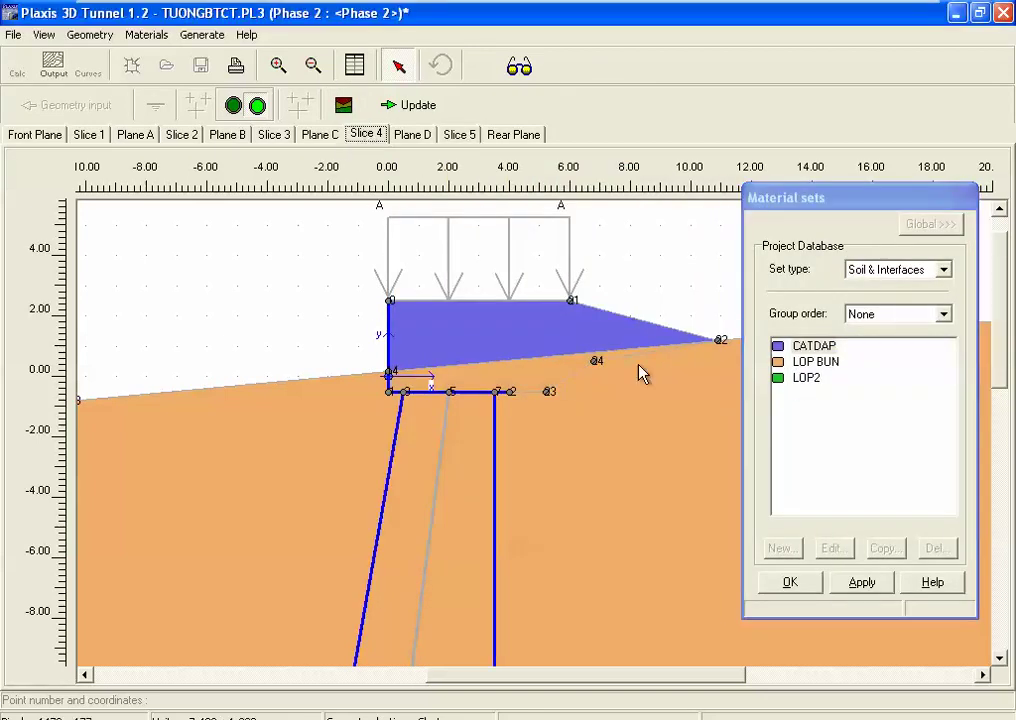
drag(790, 346, 547, 392)
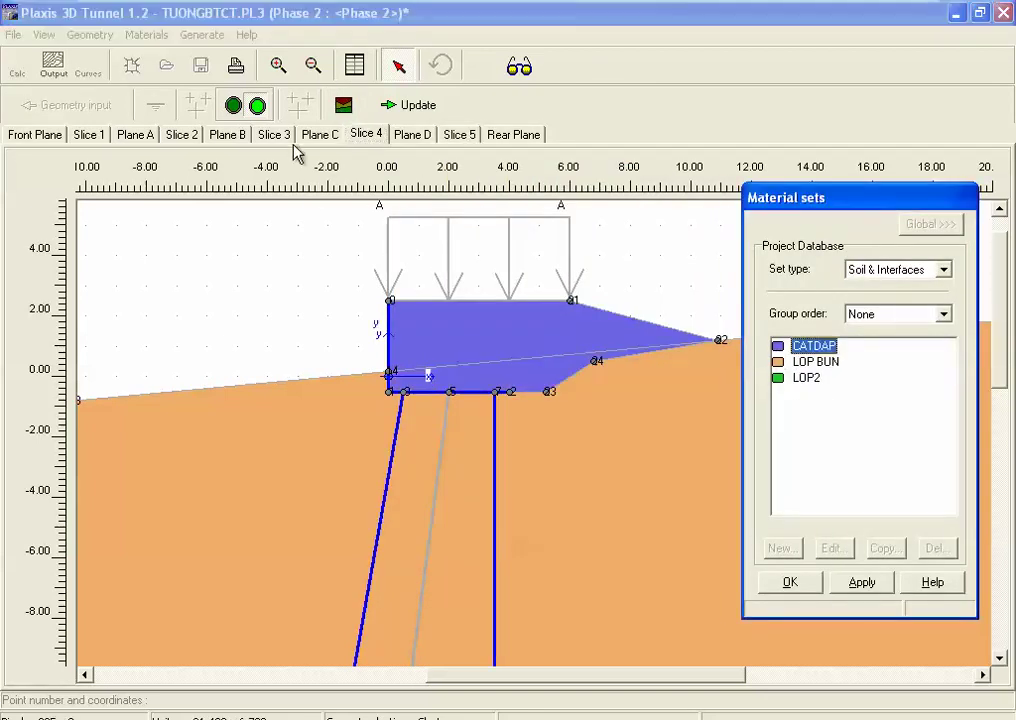
Step: Assign CATDAP to the same cluster above the wall base in Slices 3, 2 and 1, and accept the material sets
click(274, 134)
drag(813, 345, 480, 378)
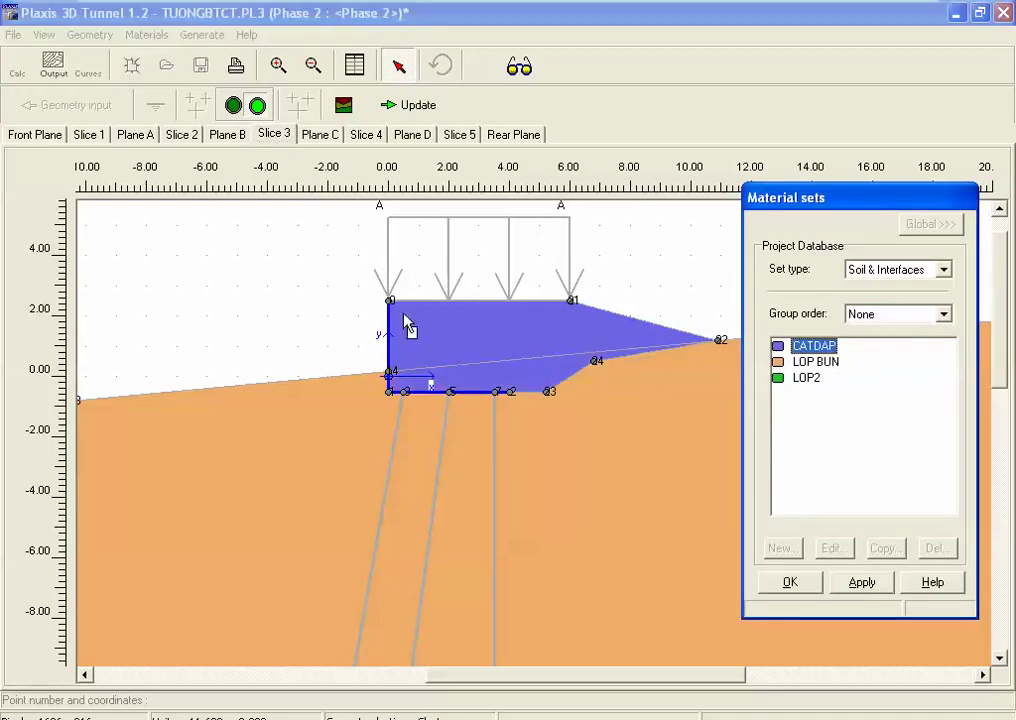
click(183, 135)
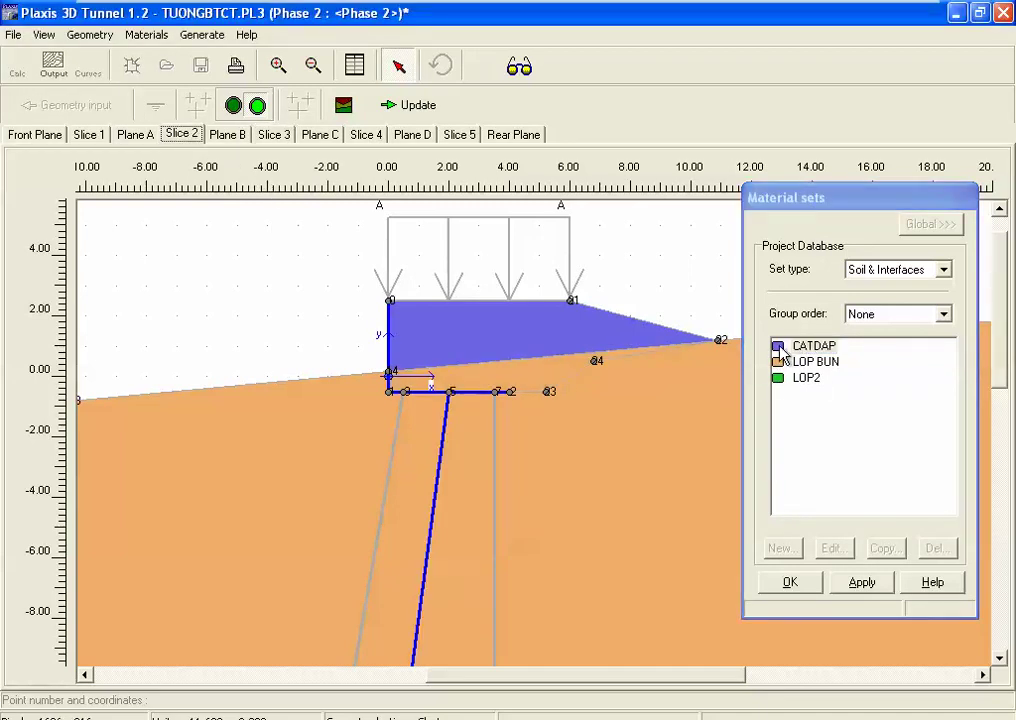
drag(790, 347, 547, 390)
click(88, 135)
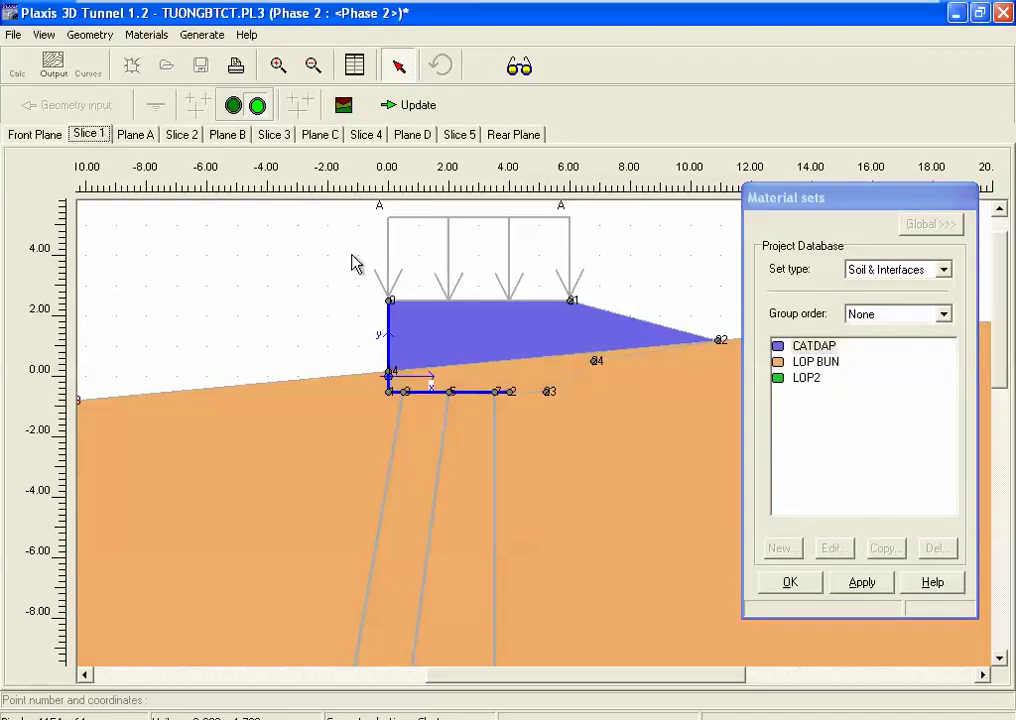
drag(800, 346, 524, 381)
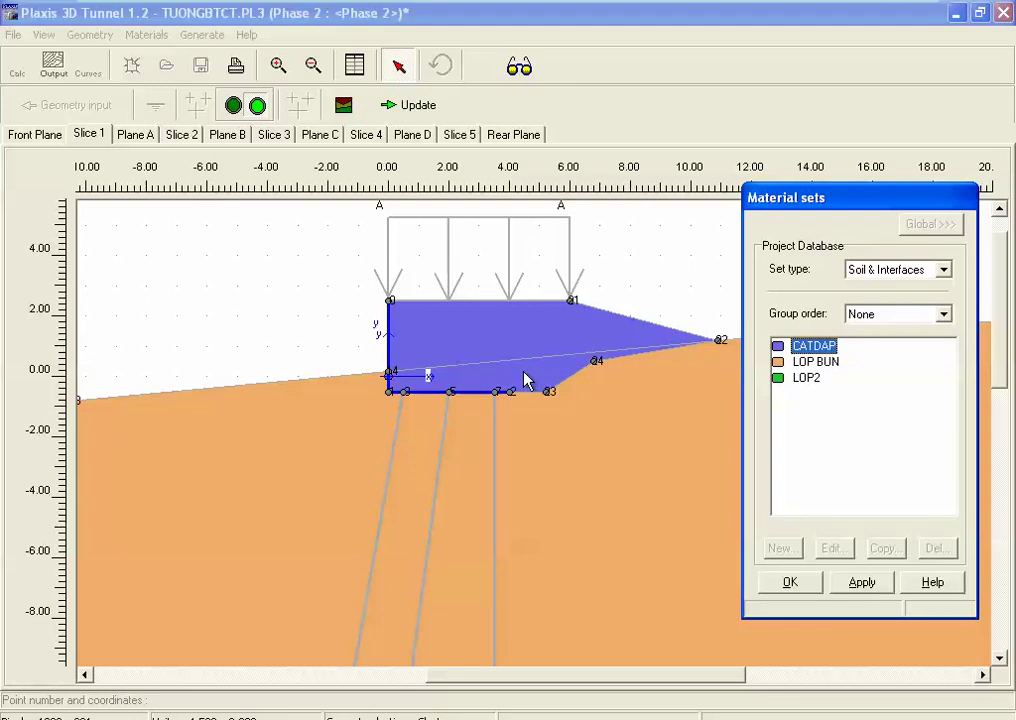
click(790, 582)
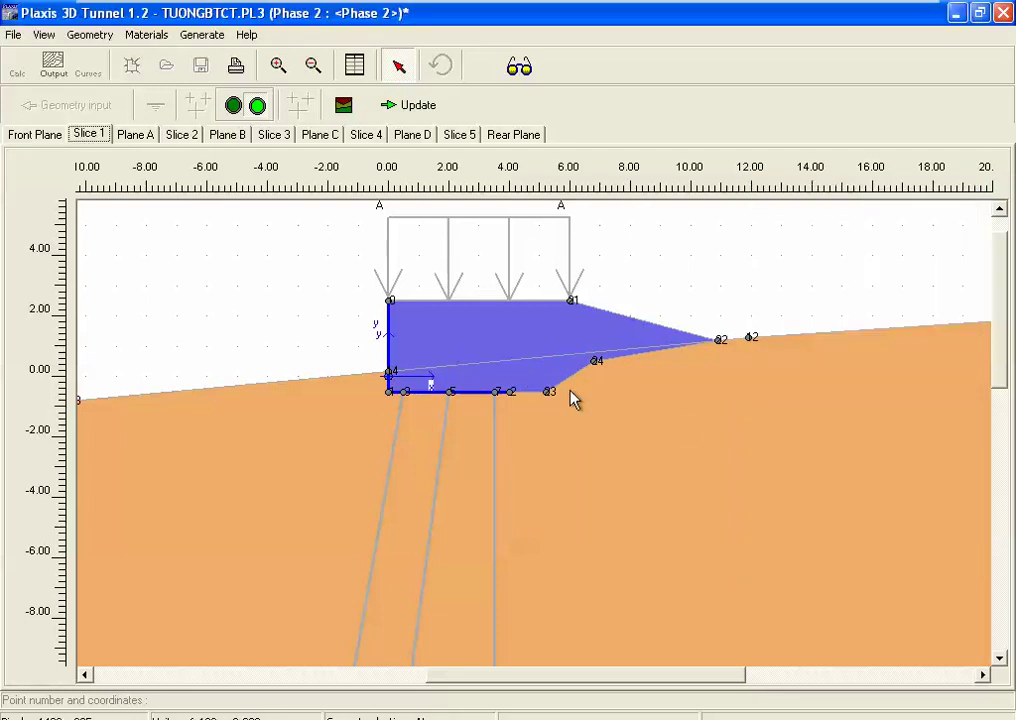
Step: Activate the inclined anchor from point 0 to point 23 in Plane B and Plane D
click(228, 135)
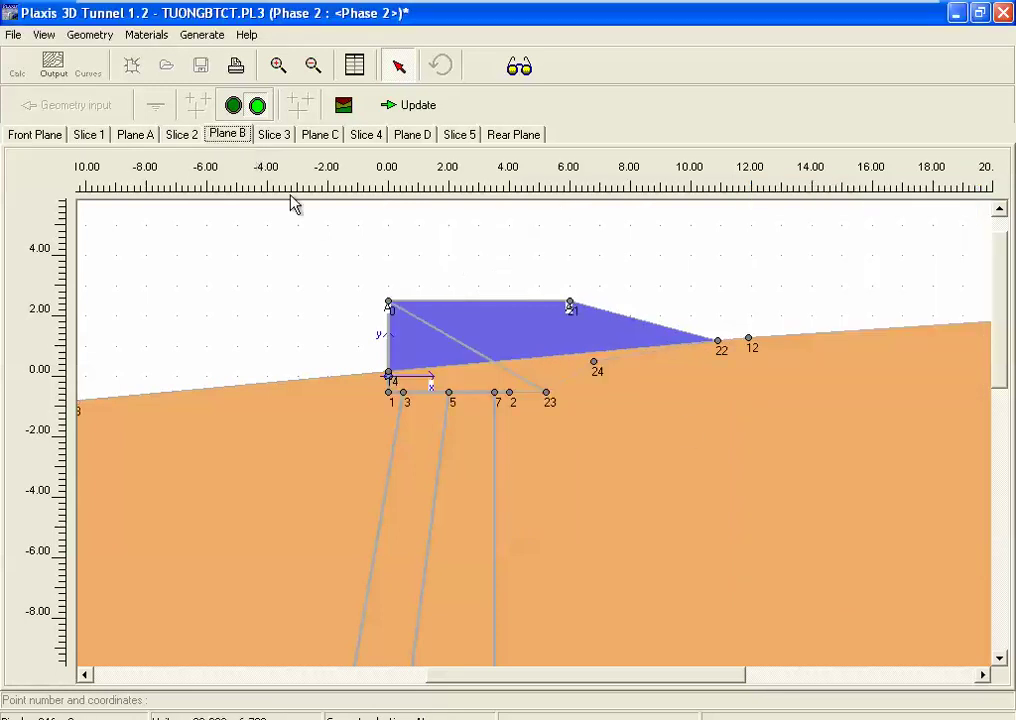
click(438, 333)
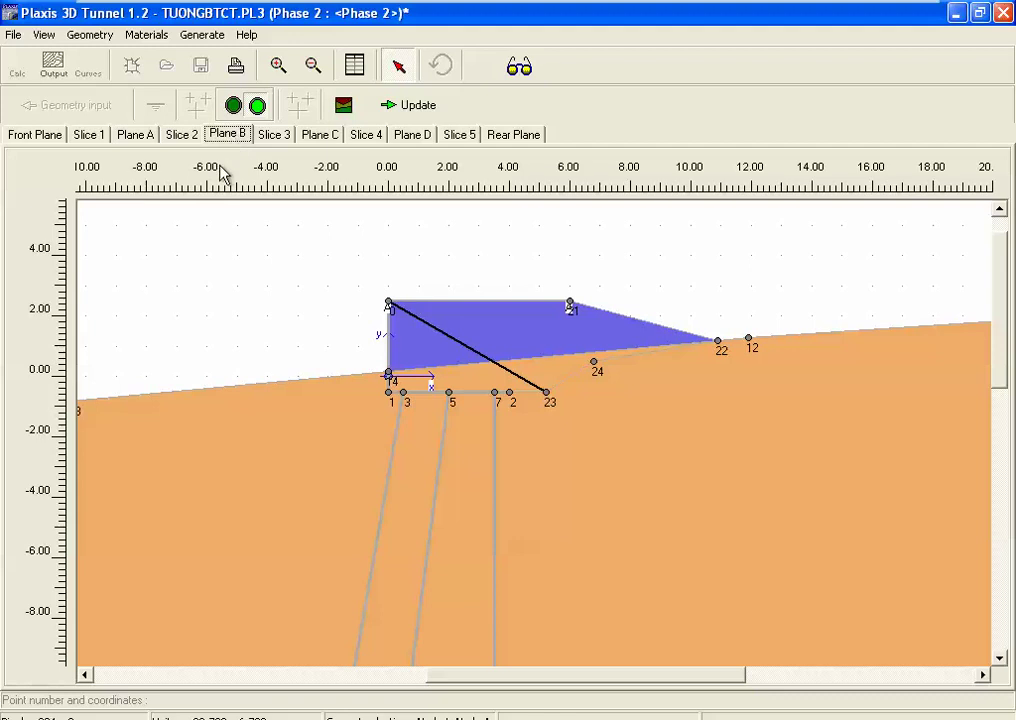
click(411, 135)
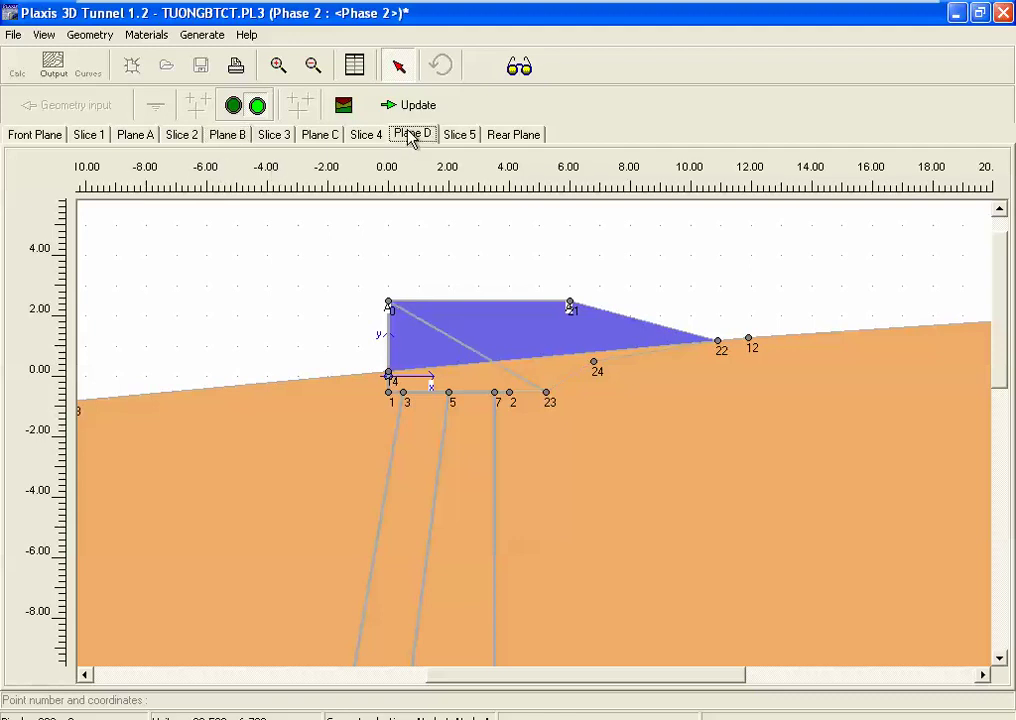
click(451, 341)
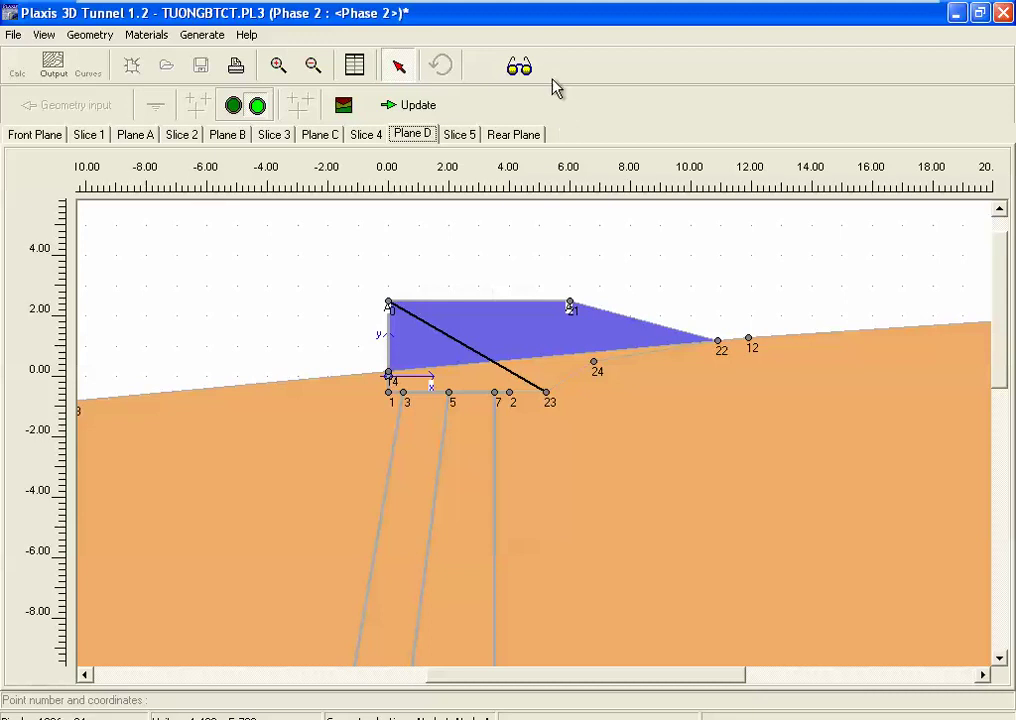
Step: Preview the staged construction in 3D and hide the LOP BUN, LOP2 and CATDAP clusters, sorted by material sets
click(522, 70)
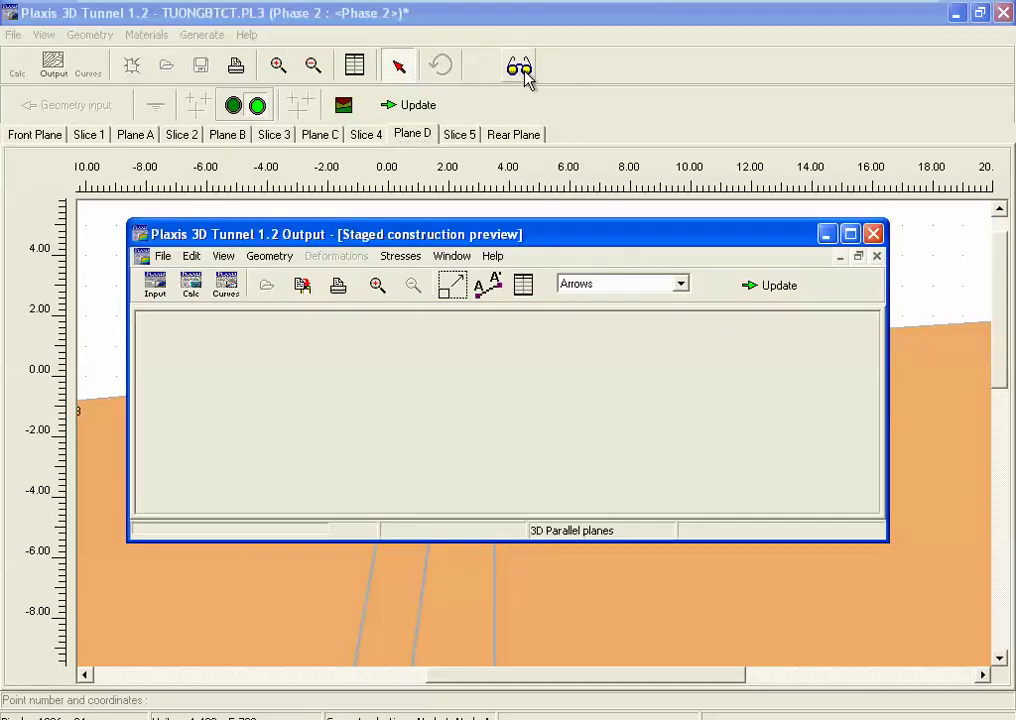
click(850, 234)
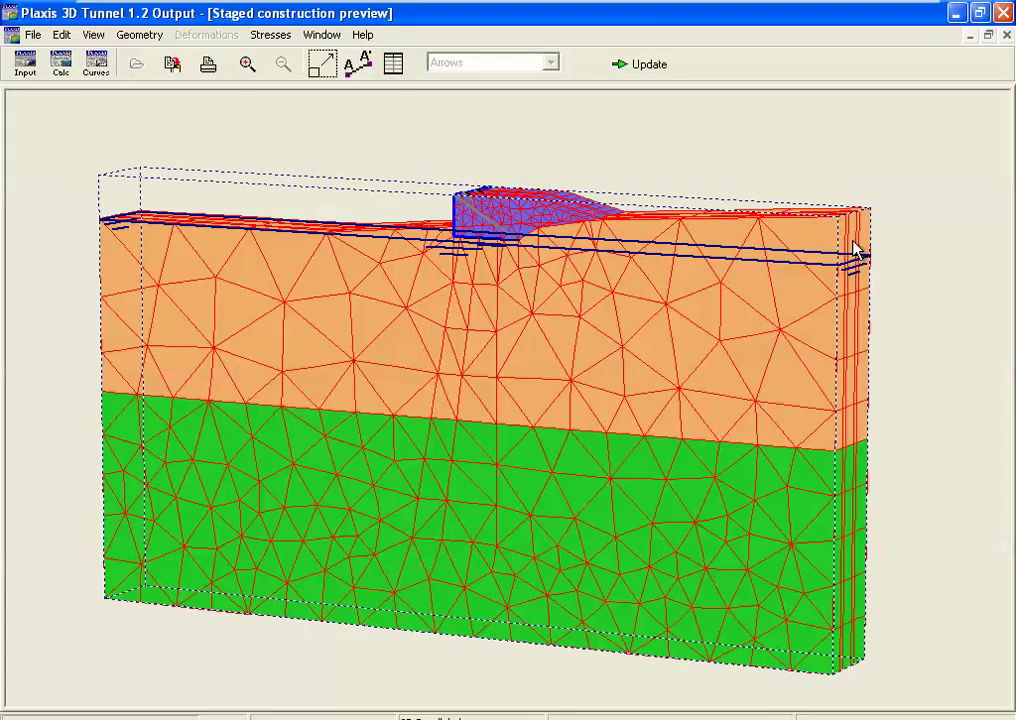
click(139, 34)
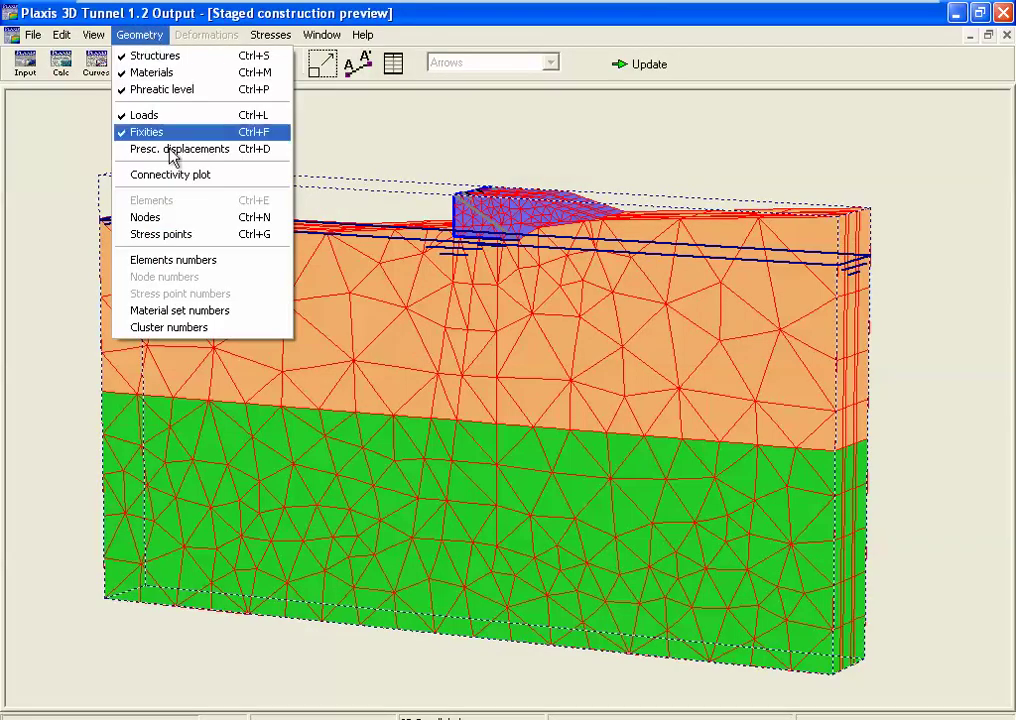
mouse_move(93, 34)
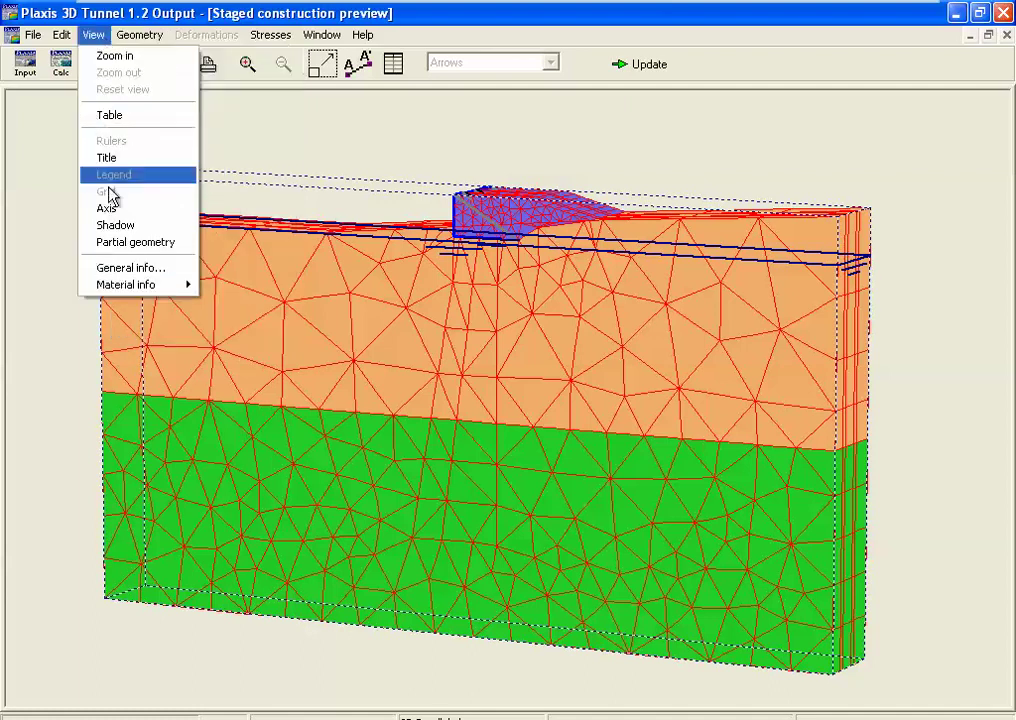
click(125, 237)
click(530, 187)
click(474, 229)
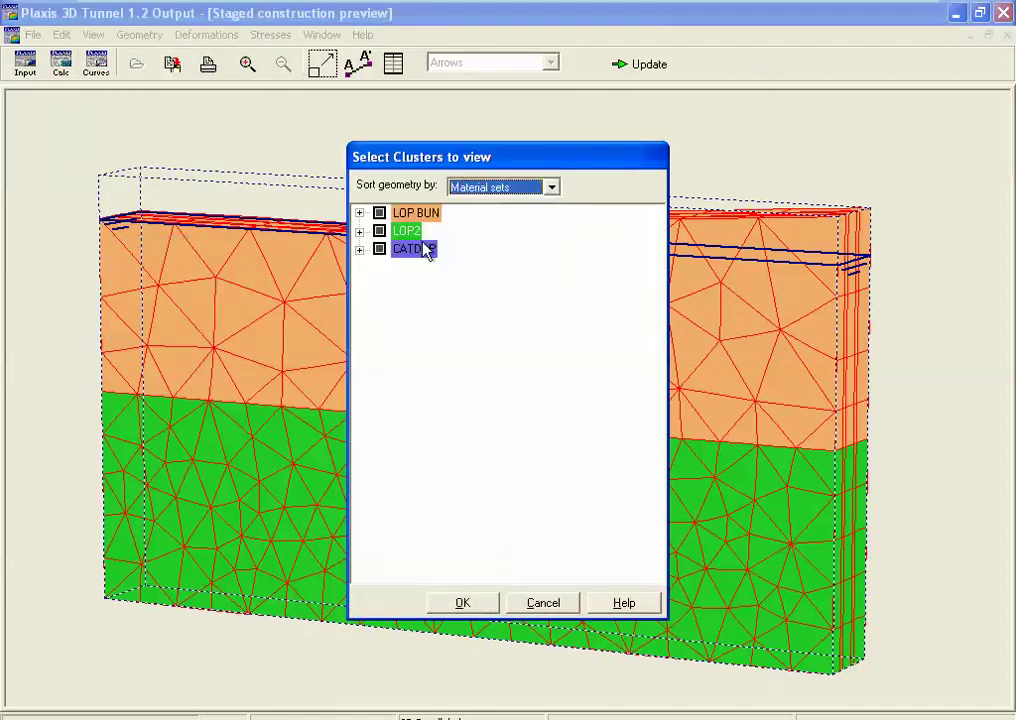
click(378, 213)
click(379, 231)
click(379, 249)
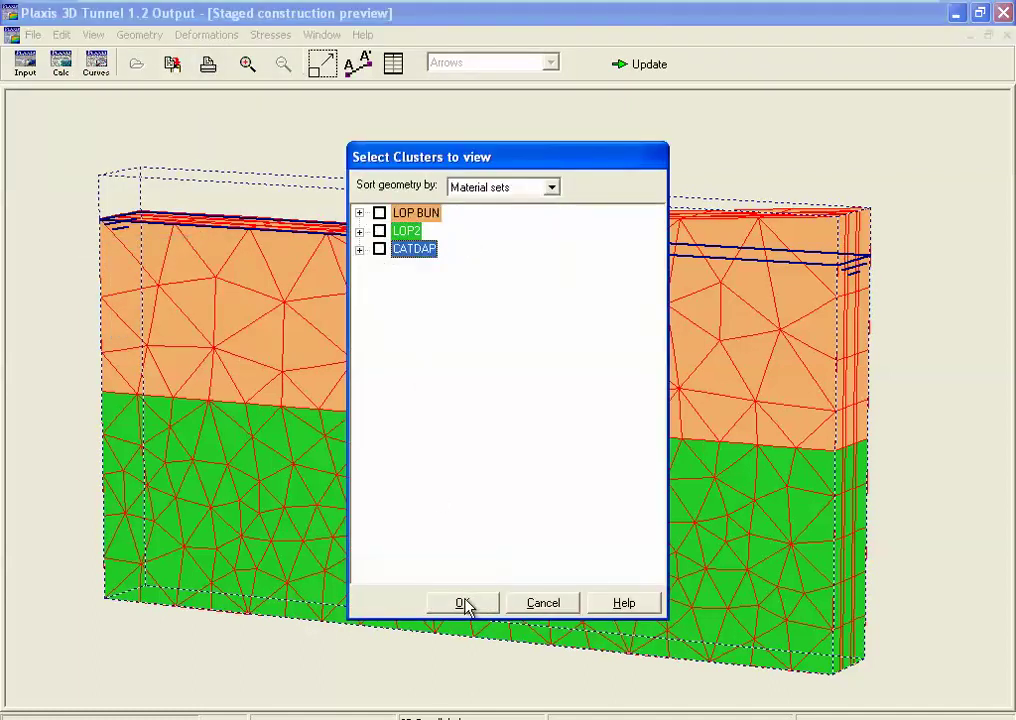
click(462, 602)
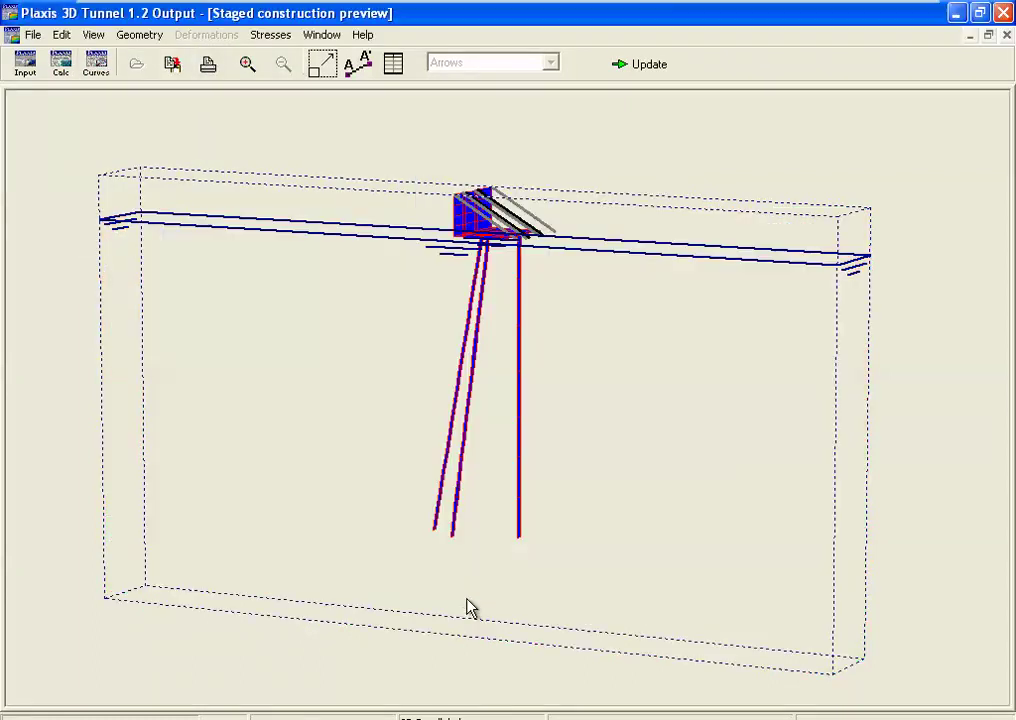
Step: Examine the wall plates, anchors and piles up close in the preview, and return to the staged construction definition
click(247, 64)
drag(383, 153, 636, 326)
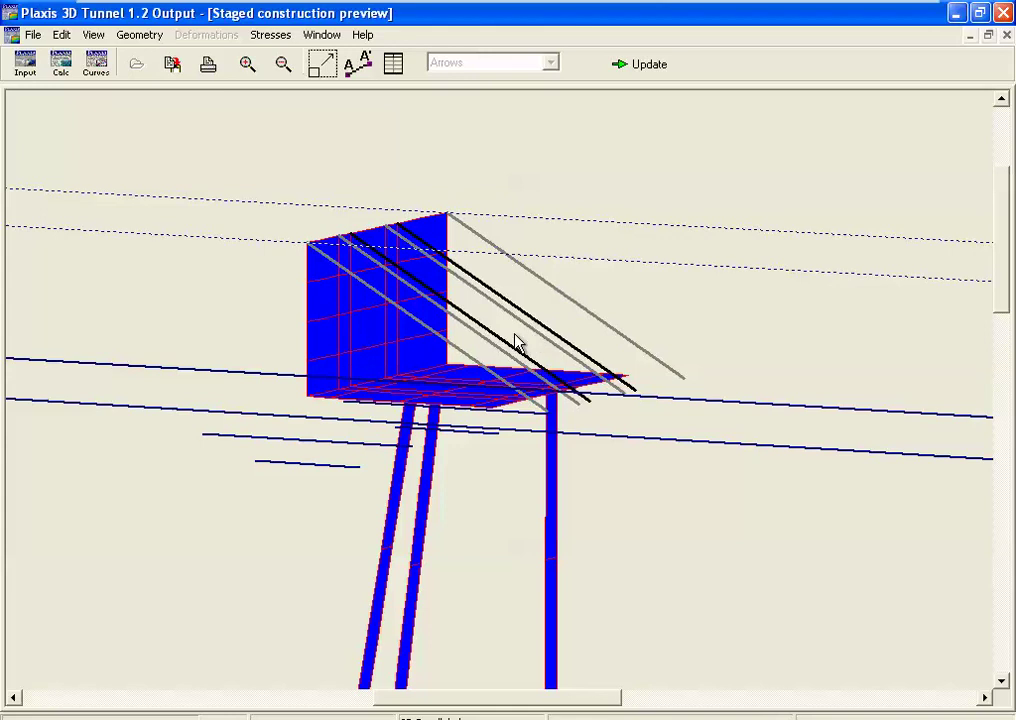
click(623, 68)
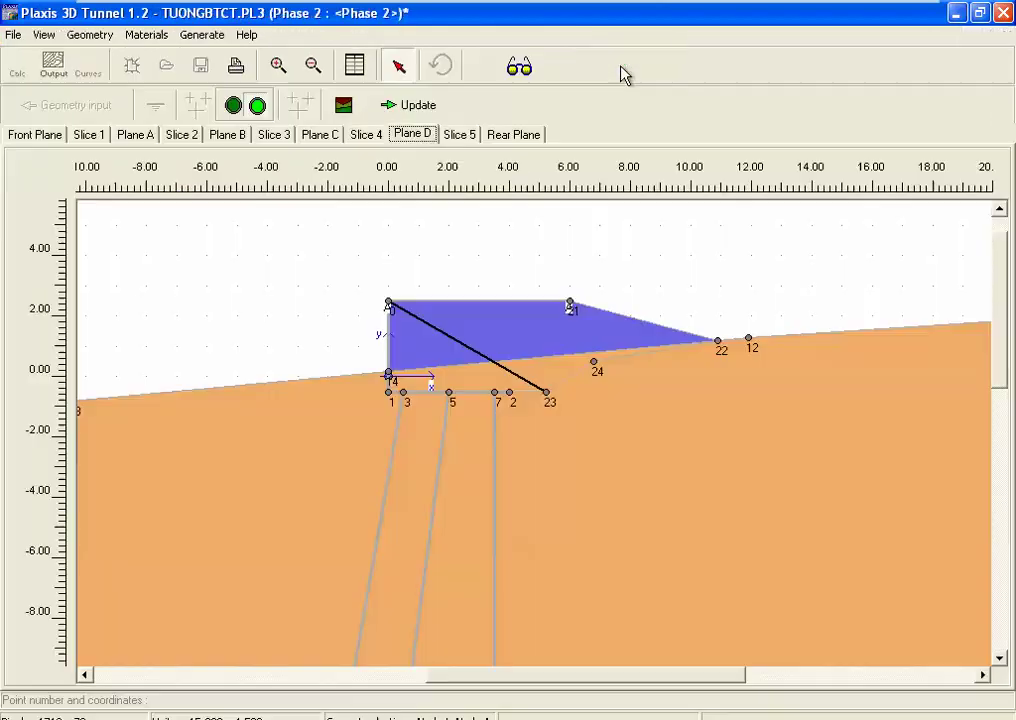
Step: Update the staged construction definition of phase 2 and run its calculation
click(437, 112)
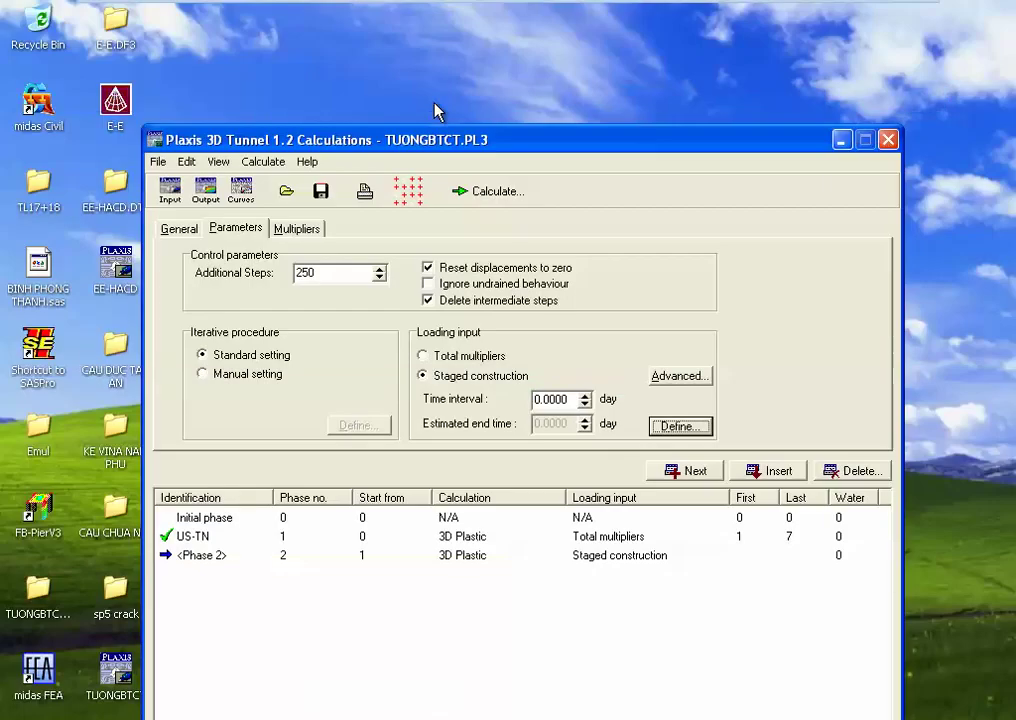
click(466, 192)
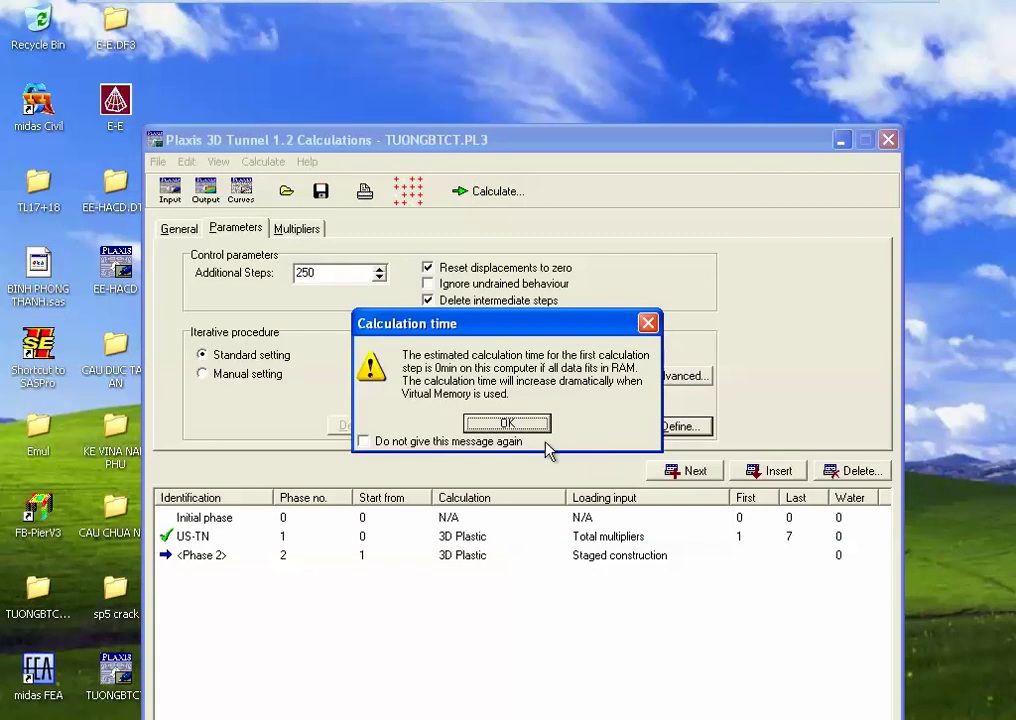
click(518, 426)
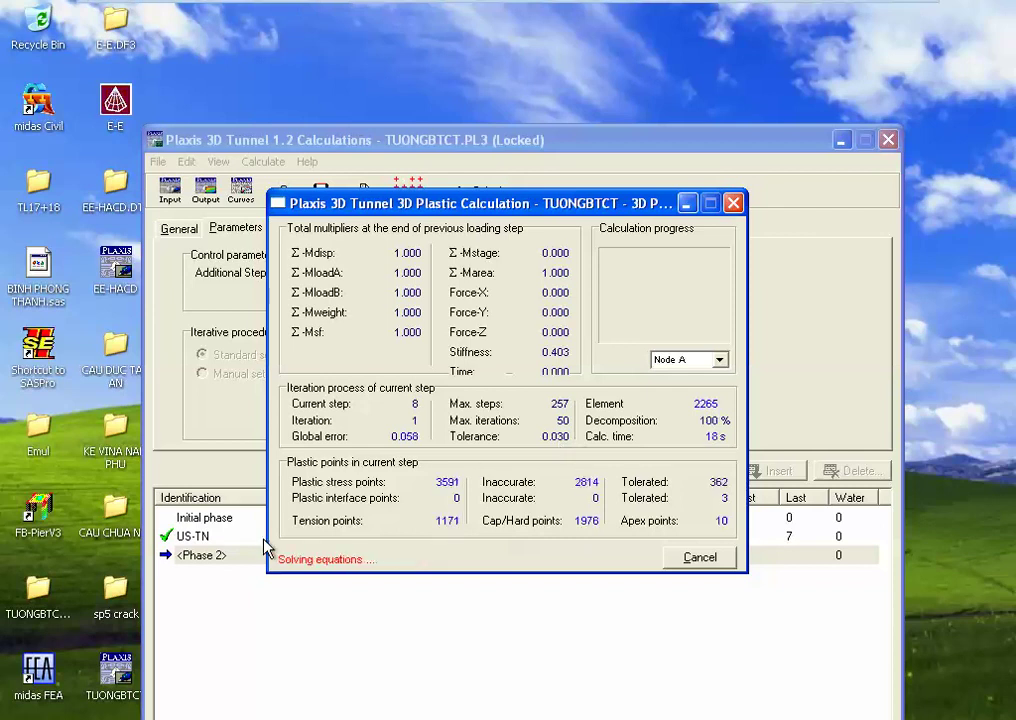
mouse_move(612, 8)
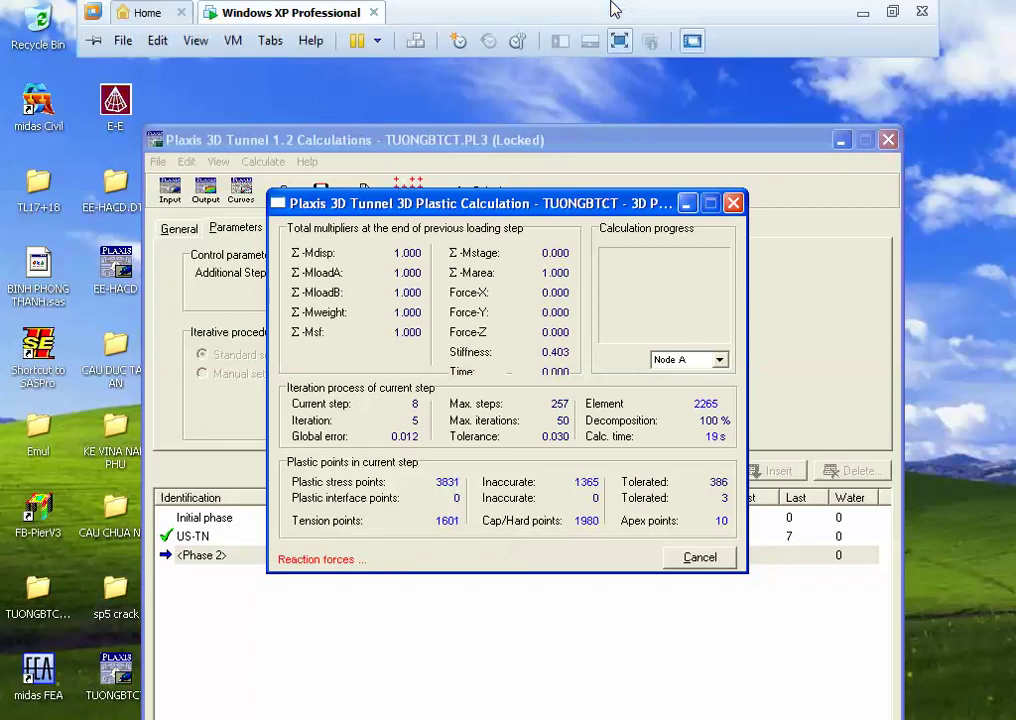
click(862, 20)
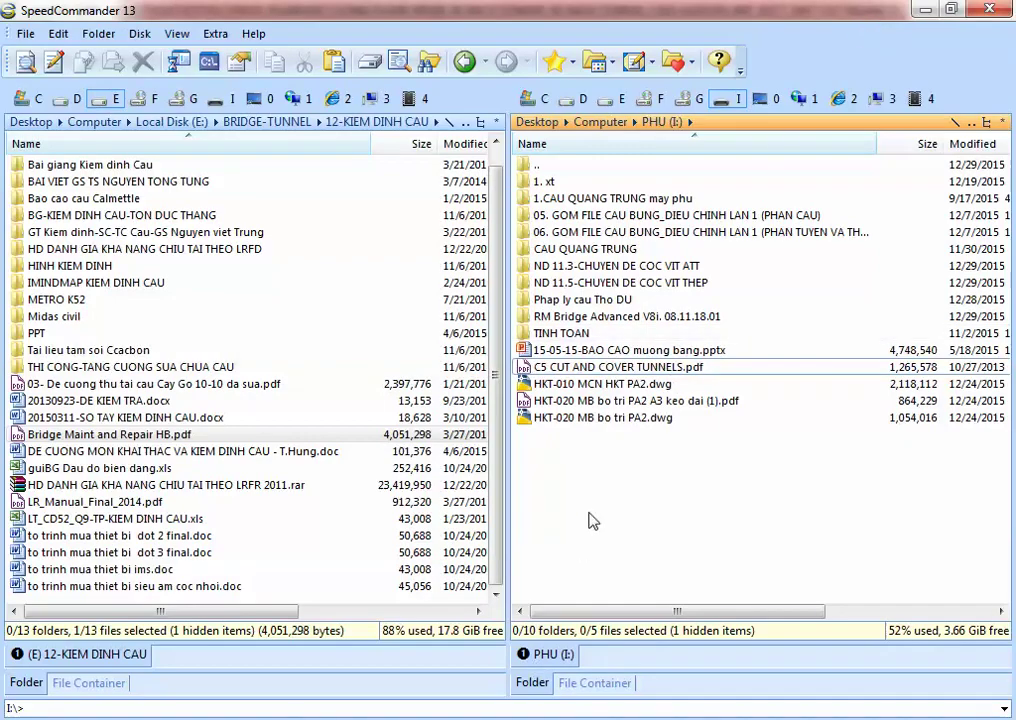
click(624, 680)
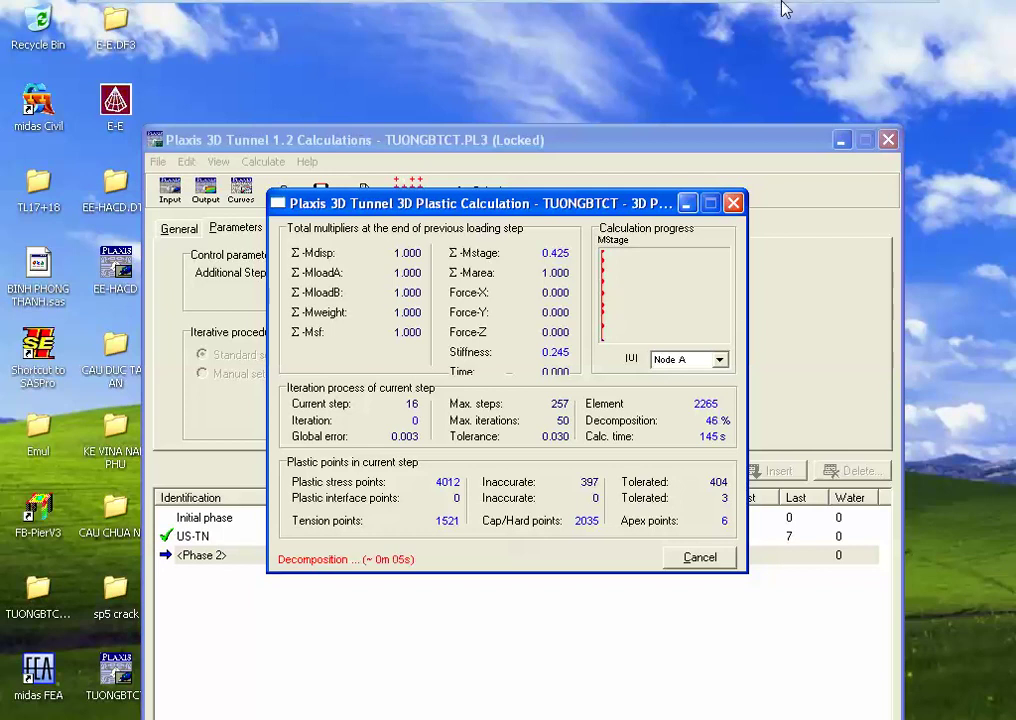
Step: Switch to SpeedCommander and open 8-12 mat cat coc xi mang dat va dap dat.dwg from the BINH DUONG\CANG THANH PHUOC\BAN VE project folder on drive D
mouse_move(782, 6)
click(860, 16)
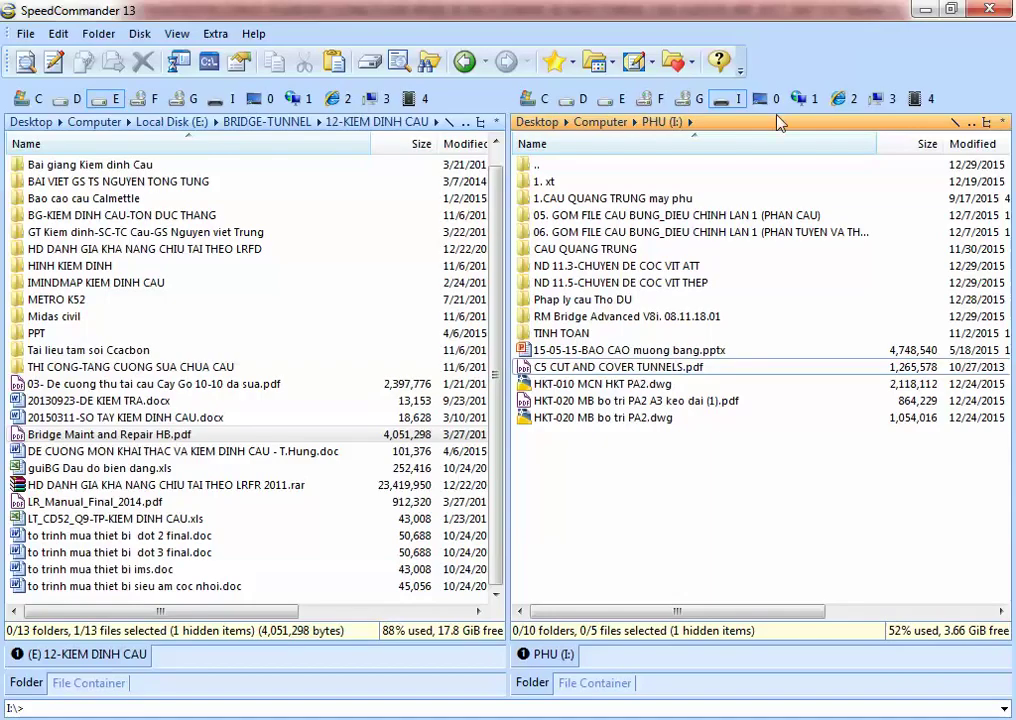
click(186, 128)
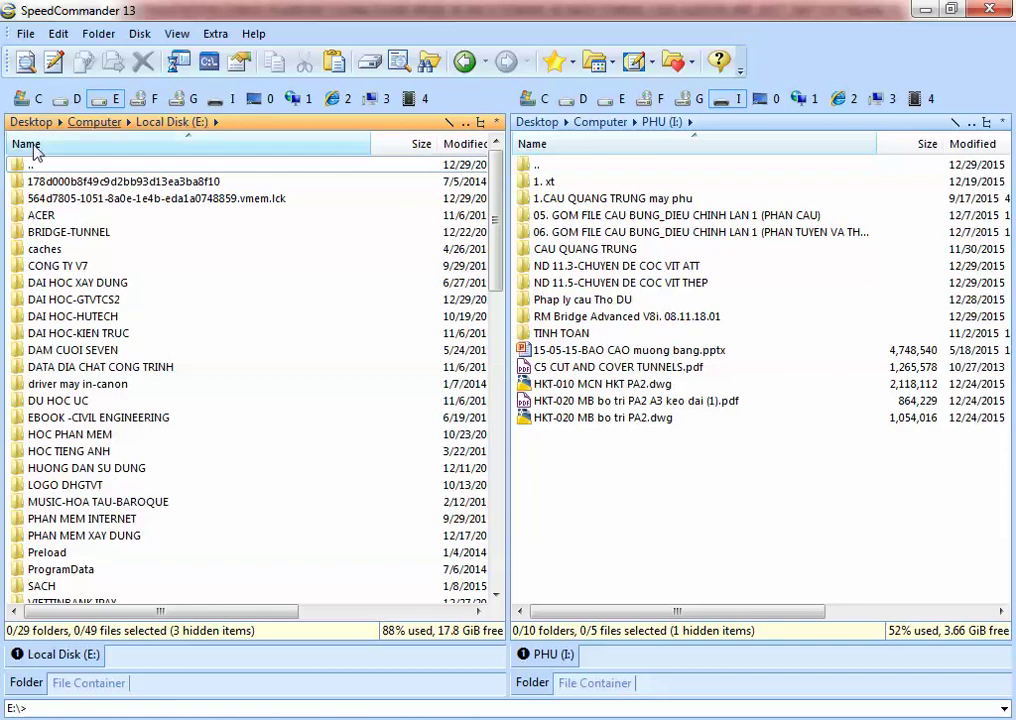
double_click(95, 235)
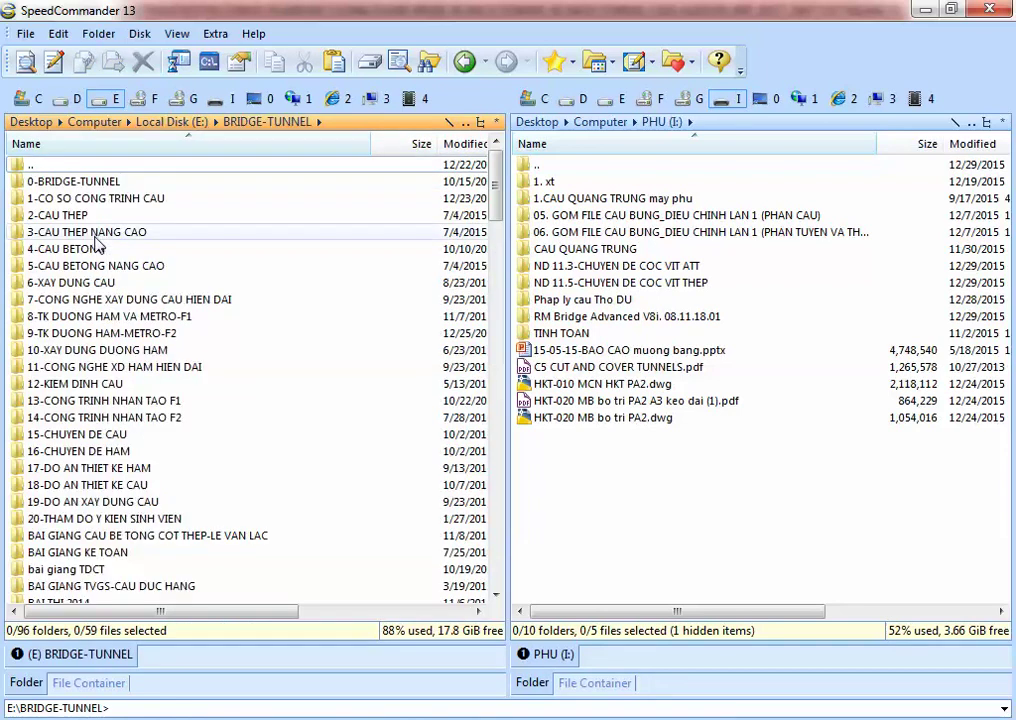
click(70, 98)
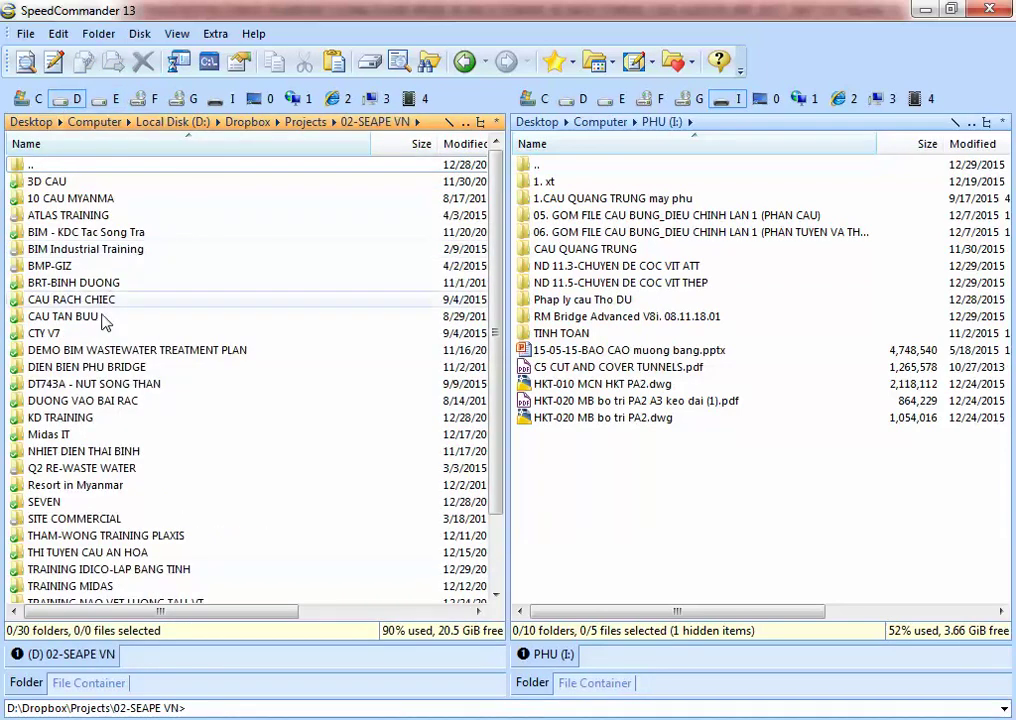
double_click(44, 502)
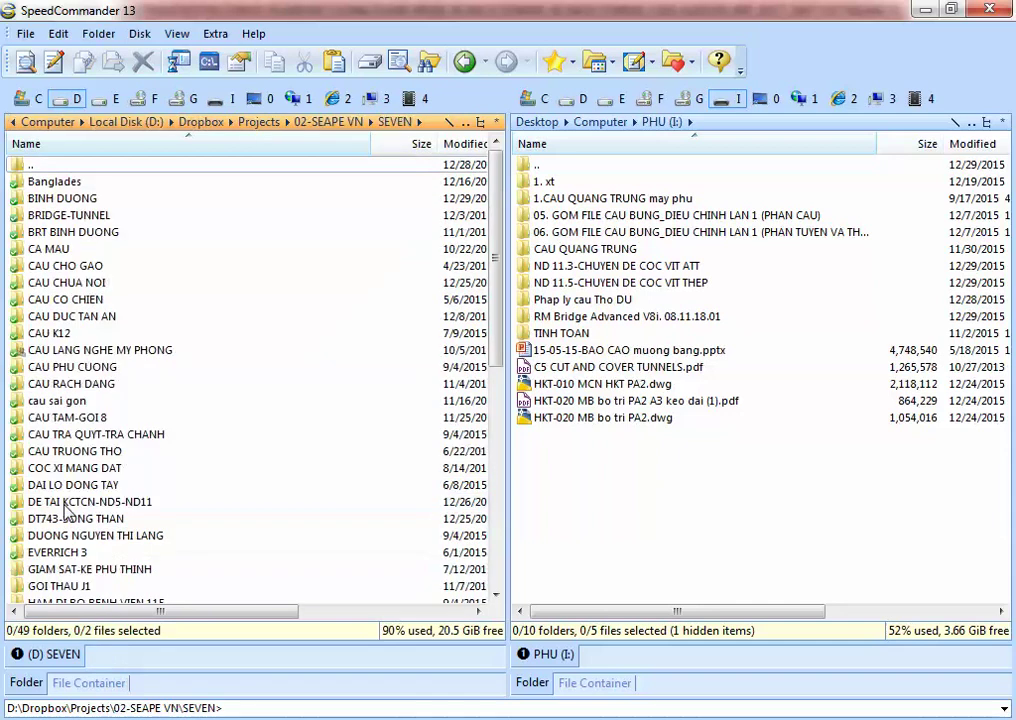
double_click(61, 200)
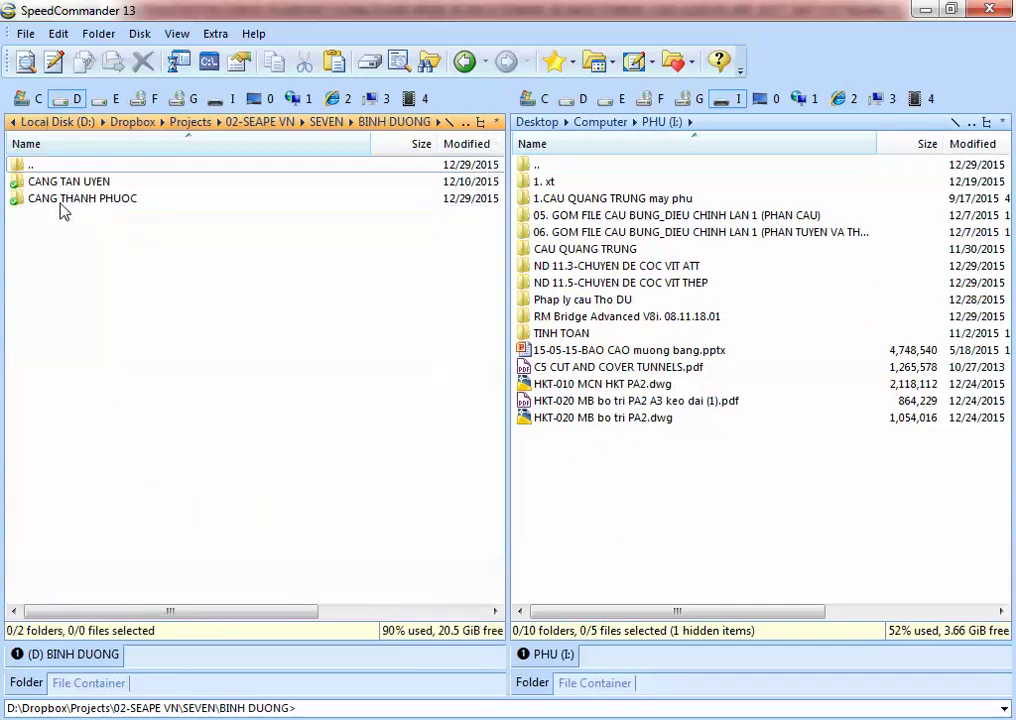
double_click(58, 197)
double_click(46, 182)
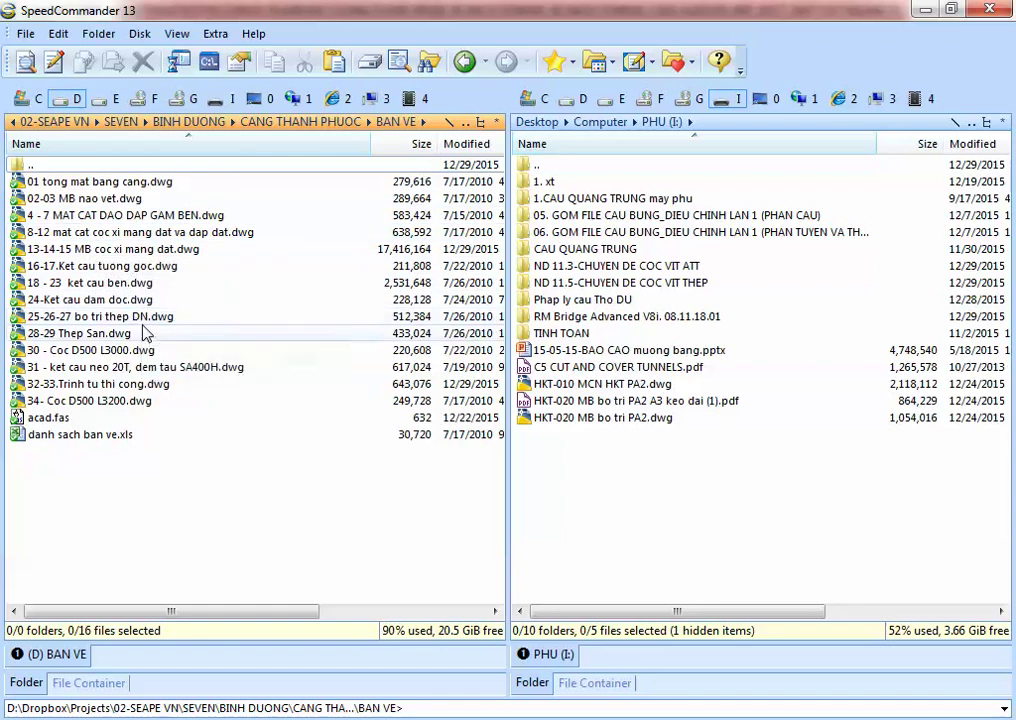
double_click(115, 241)
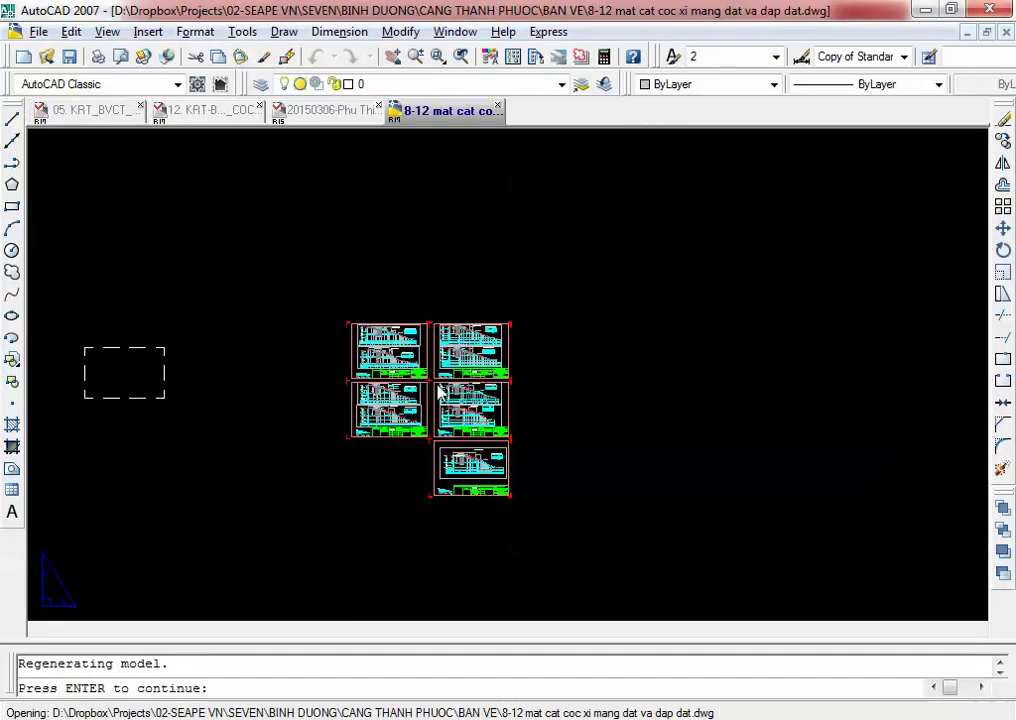
Step: Examine the soil-cement pile block beneath the retaining wall and the borehole HK 3 soil column in cross-section 11-11
scroll(220, 335, up, 5)
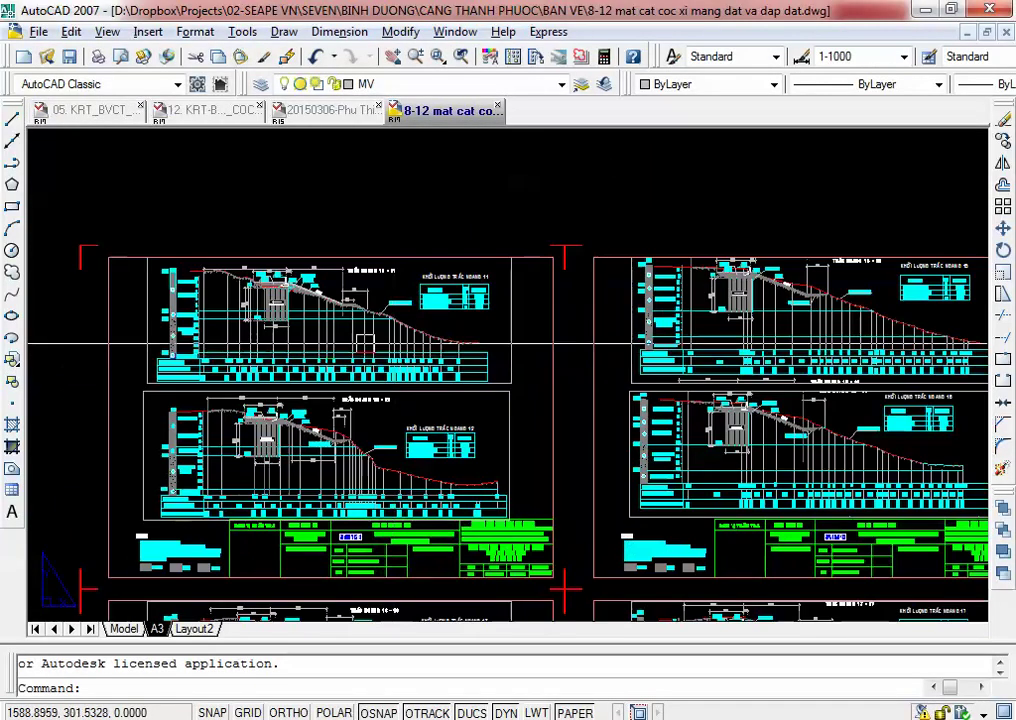
scroll(258, 336, up, 3)
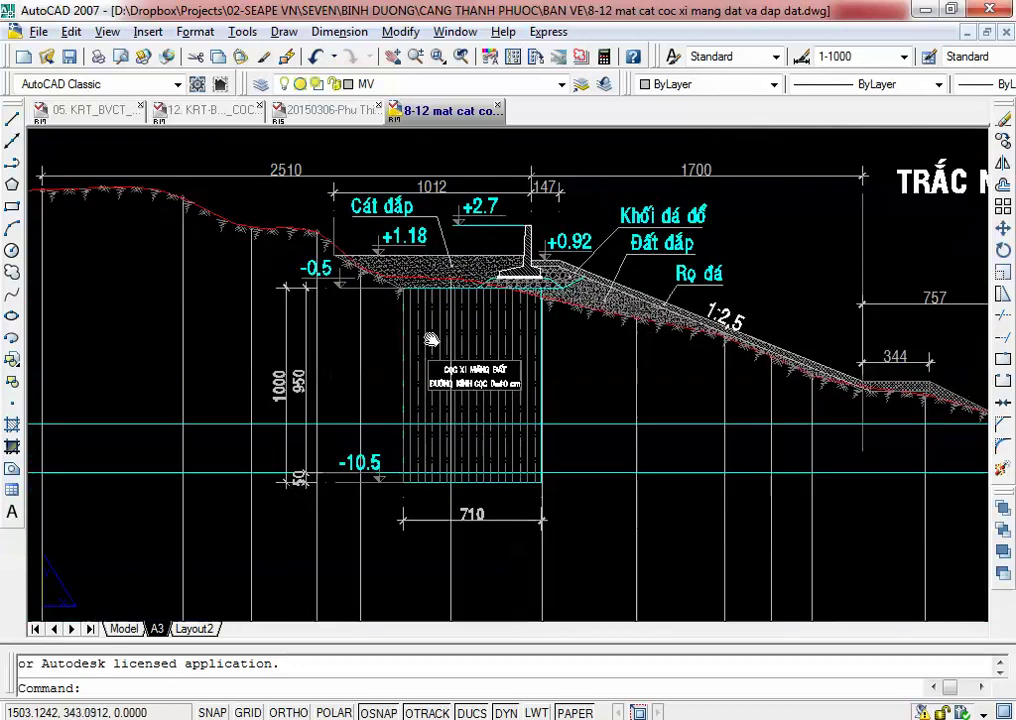
scroll(490, 345, up, 2)
middle_drag(490, 345, 455, 338)
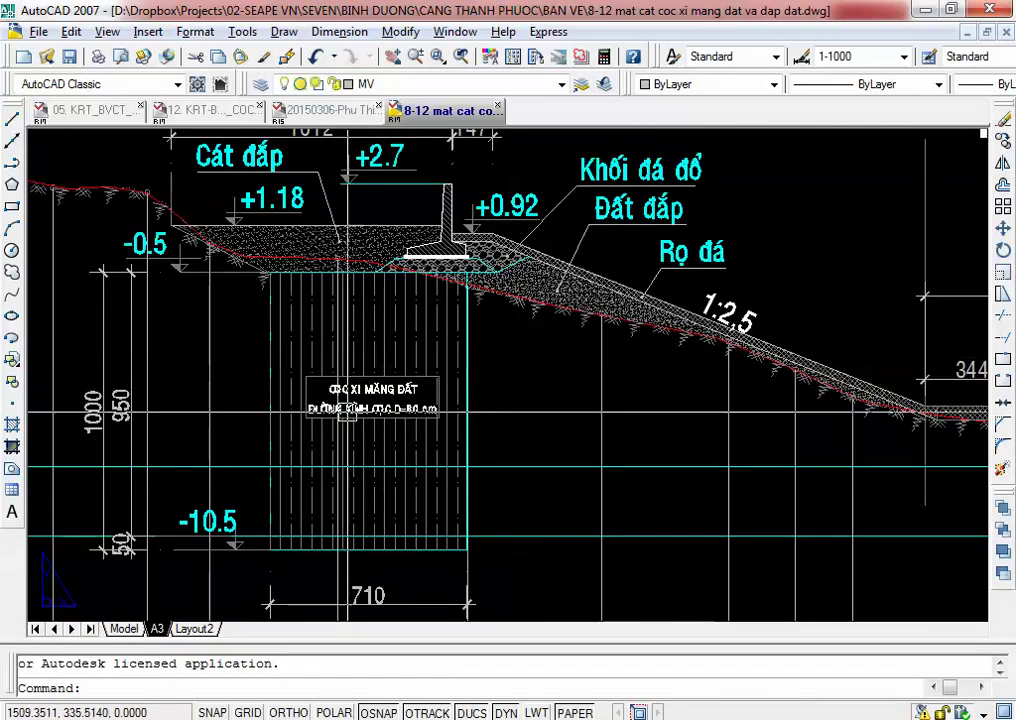
scroll(483, 340, up, 2)
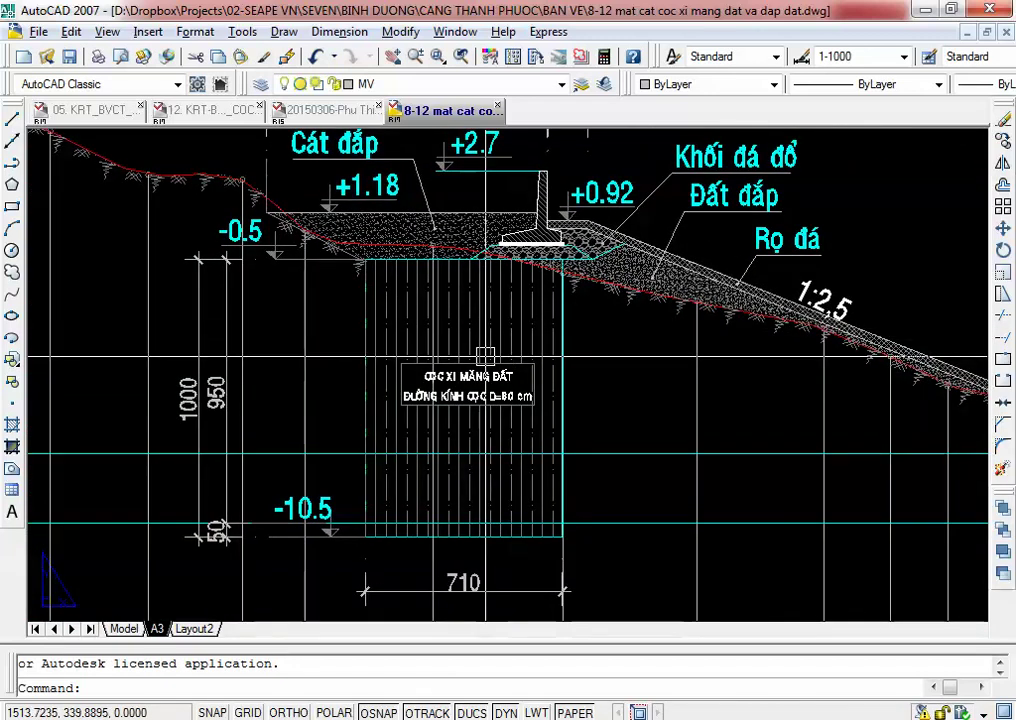
mouse_move(335, 420)
middle_down()
mouse_move(784, 423)
mouse_move(555, 413)
middle_up()
scroll(555, 413, down, 4)
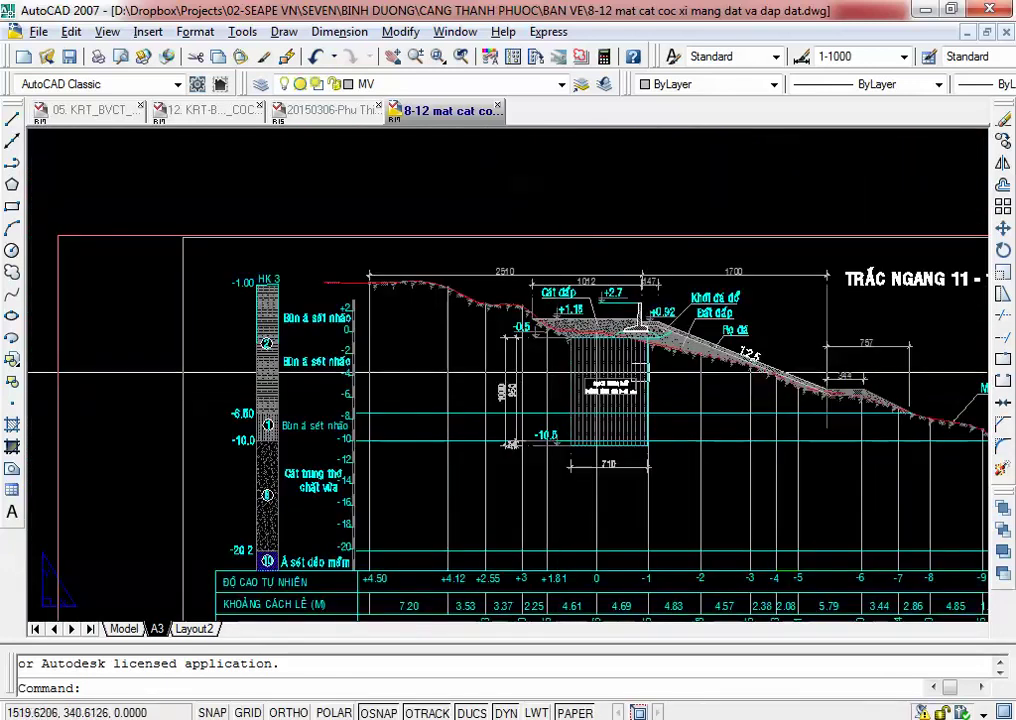
scroll(571, 377, down, 2)
Step: Examine the wall footing, rubble bed, fill layers and gabion slope around the pile block in cross-section 11-11
scroll(571, 377, up, 8)
mouse_move(576, 315)
middle_down()
mouse_move(570, 275)
mouse_move(482, 287)
middle_up()
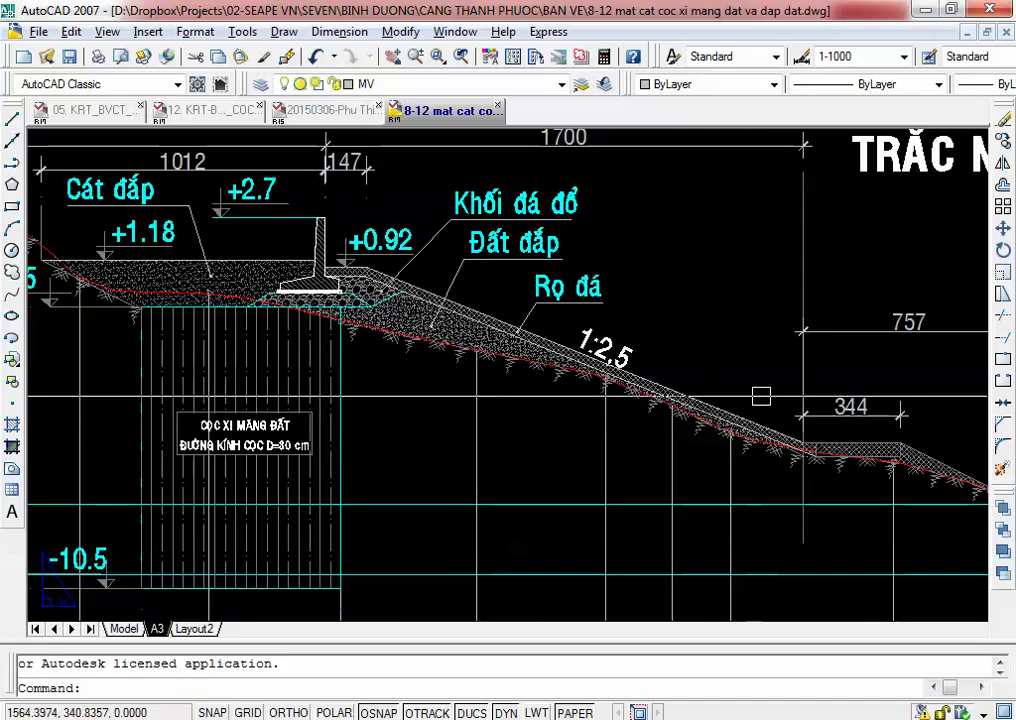
middle_drag(460, 324, 700, 330)
scroll(527, 261, up, 2)
mouse_move(527, 261)
middle_down()
mouse_move(667, 384)
mouse_move(697, 396)
mouse_move(685, 396)
mouse_move(673, 181)
middle_up()
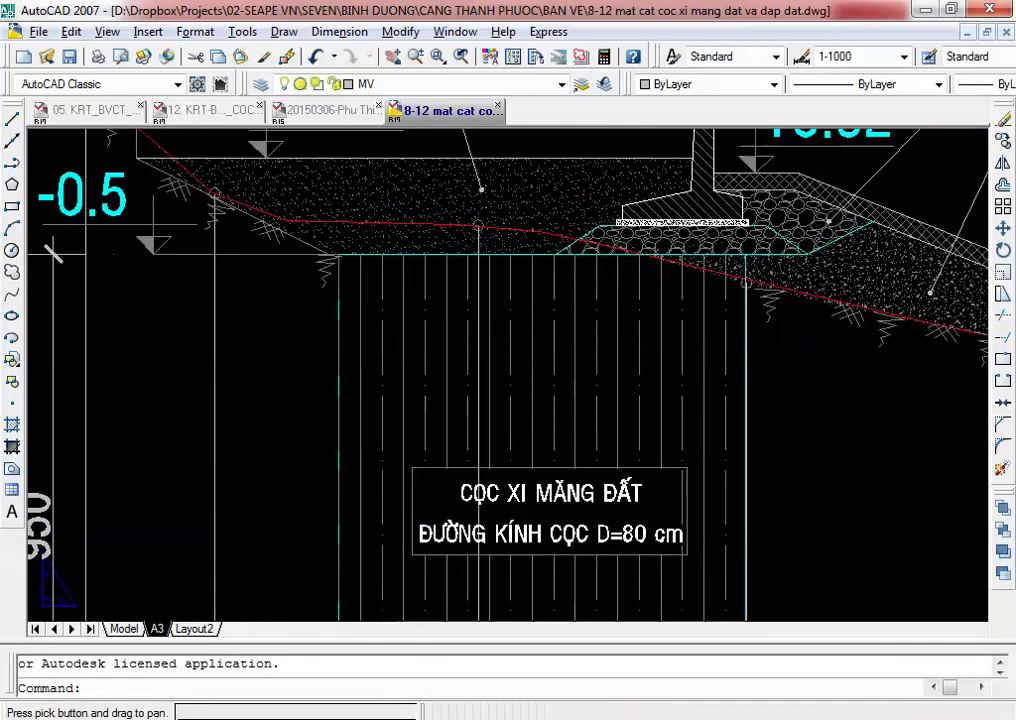
scroll(454, 197, down, 3)
middle_drag(454, 197, 440, 92)
scroll(413, 254, down, 5)
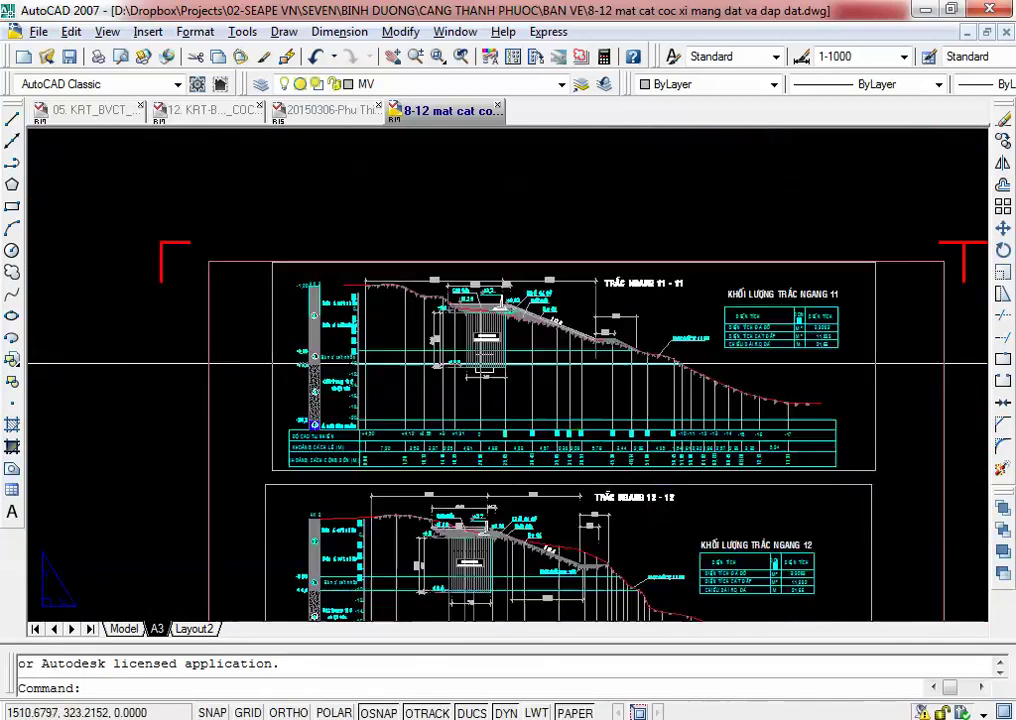
Step: Examine the sheet's title block for the design company, project and drawing details below cross-section 12-12
scroll(413, 254, up, 4)
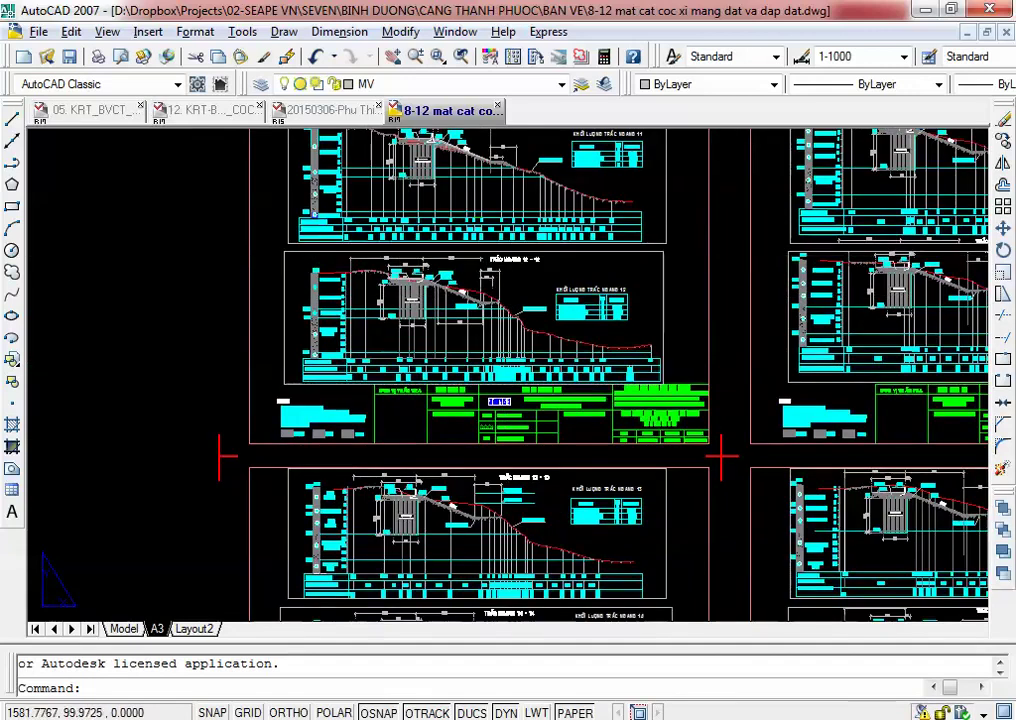
scroll(500, 430, up, 6)
scroll(422, 376, up, 3)
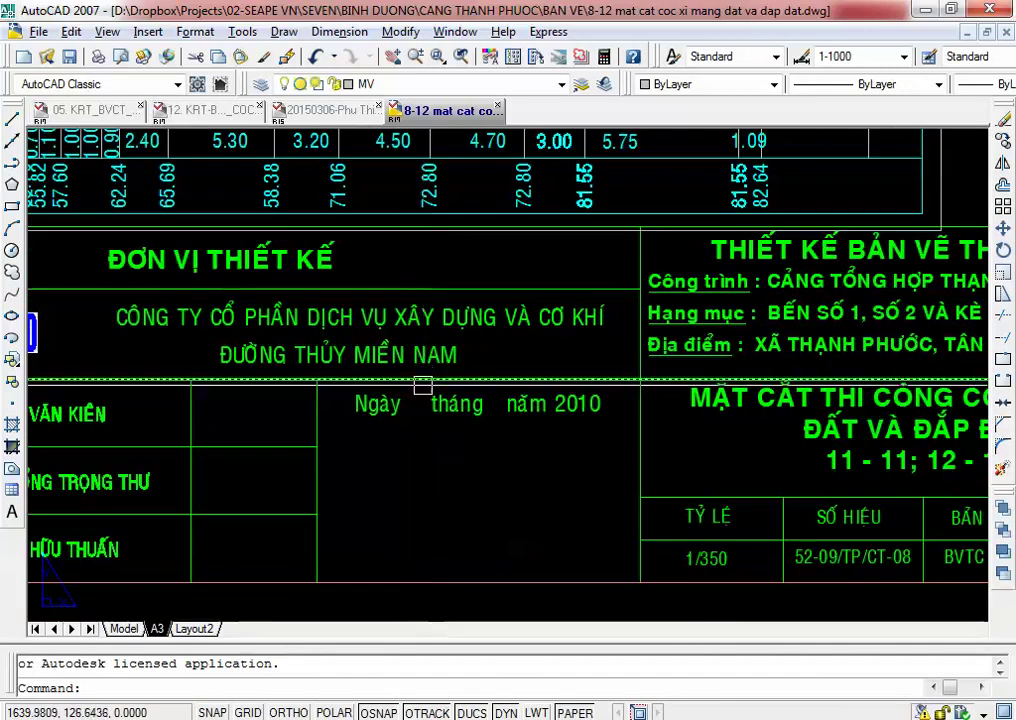
scroll(707, 457, down, 2)
middle_drag(452, 390, 717, 463)
scroll(717, 463, down, 5)
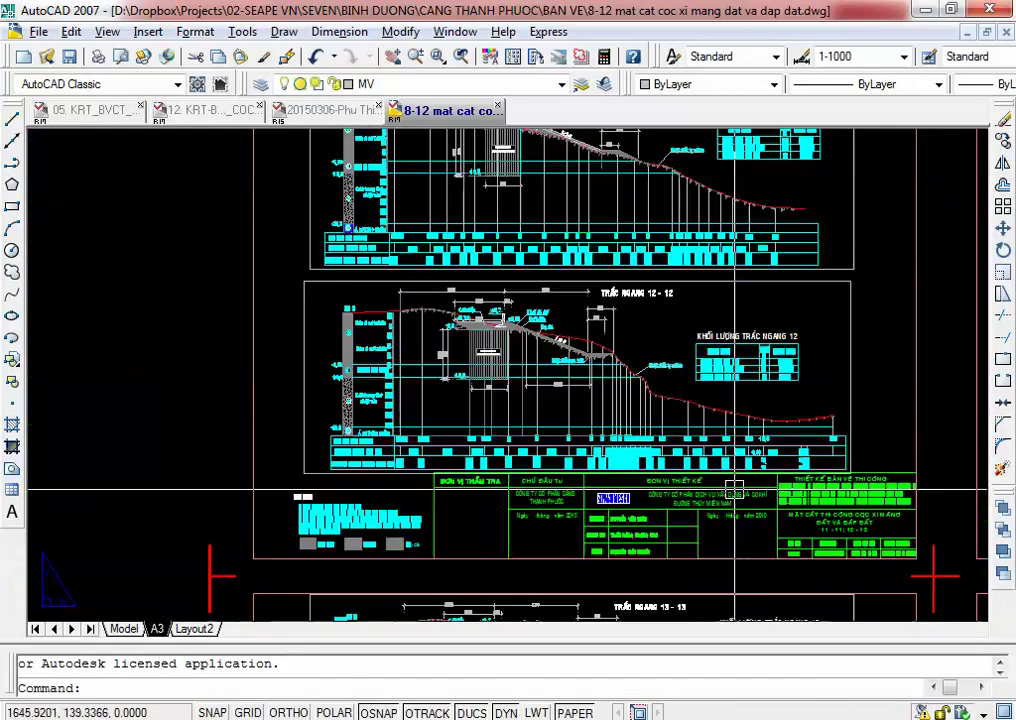
scroll(686, 471, up, 5)
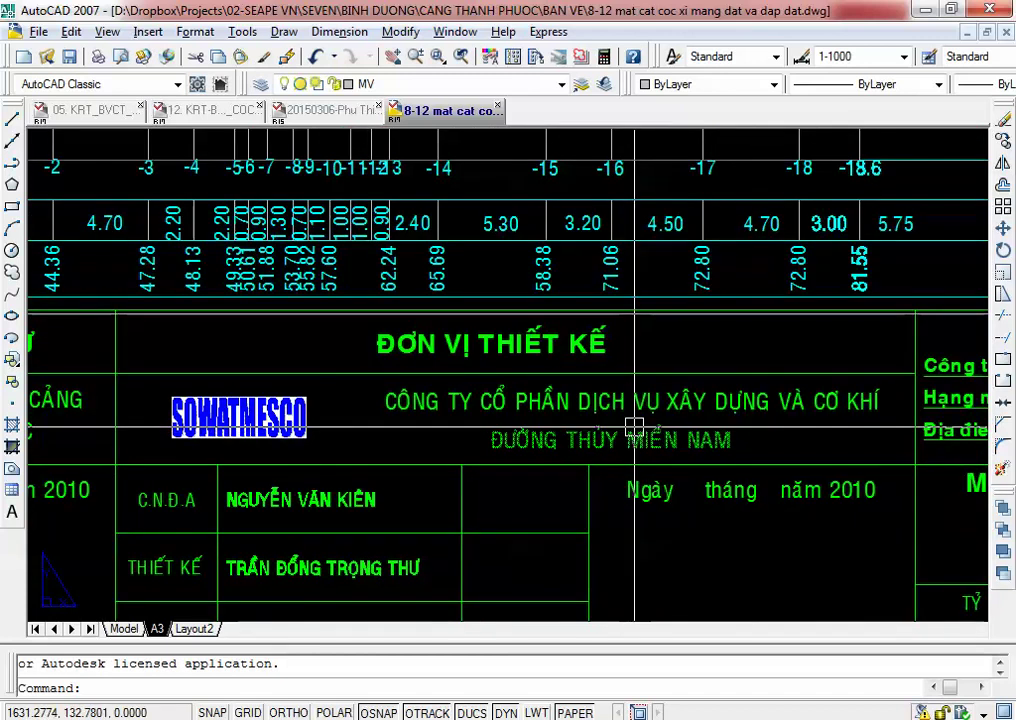
scroll(533, 311, down, 2)
Step: Examine the soil-cement pile blocks, soil layers and slopes in cross-sections 12-12 and 15-15
mouse_move(533, 311)
middle_down()
mouse_move(680, 304)
mouse_move(528, 403)
mouse_move(954, 495)
middle_up()
middle_drag(655, 354, 573, 324)
scroll(426, 304, up, 3)
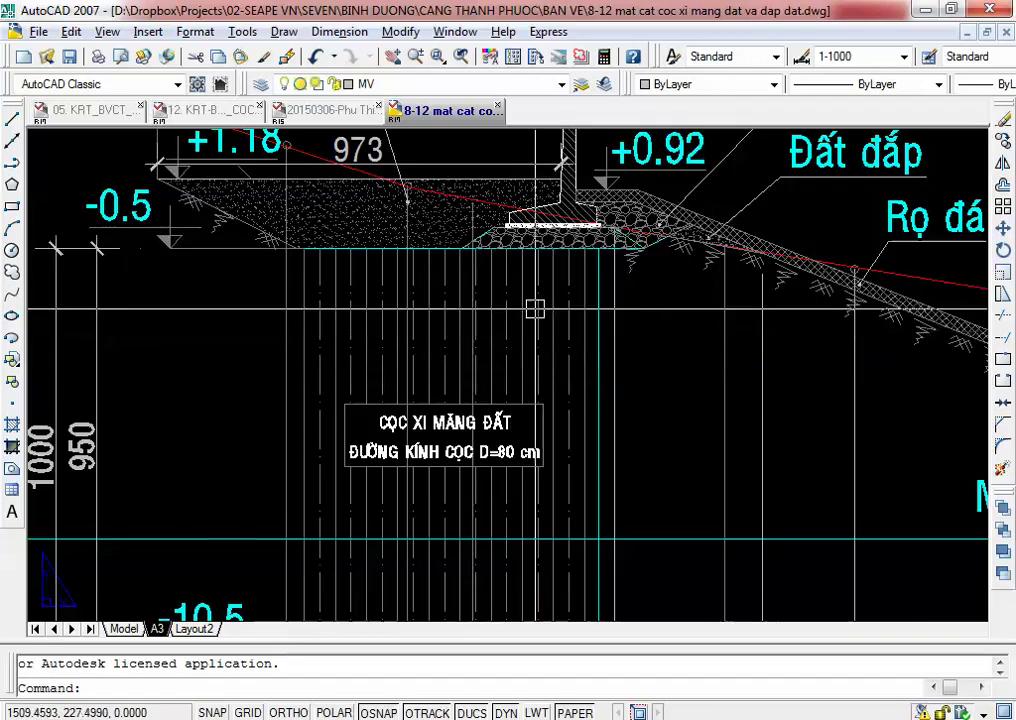
scroll(572, 320, down, 5)
scroll(611, 361, up, 3)
scroll(611, 361, down, 3)
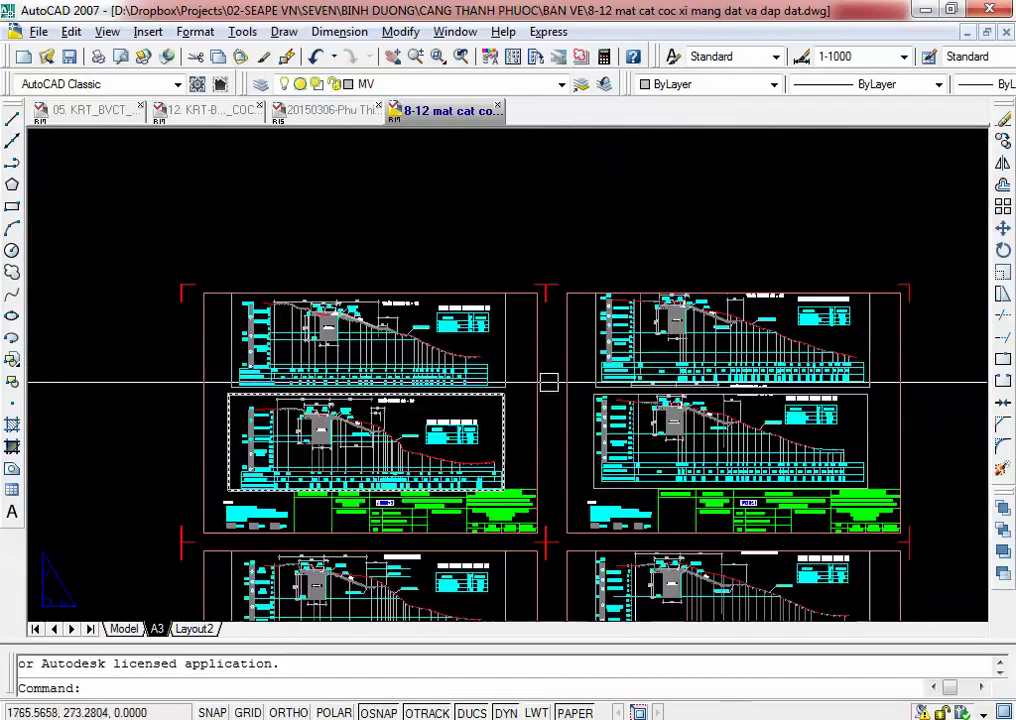
scroll(480, 290, up, 6)
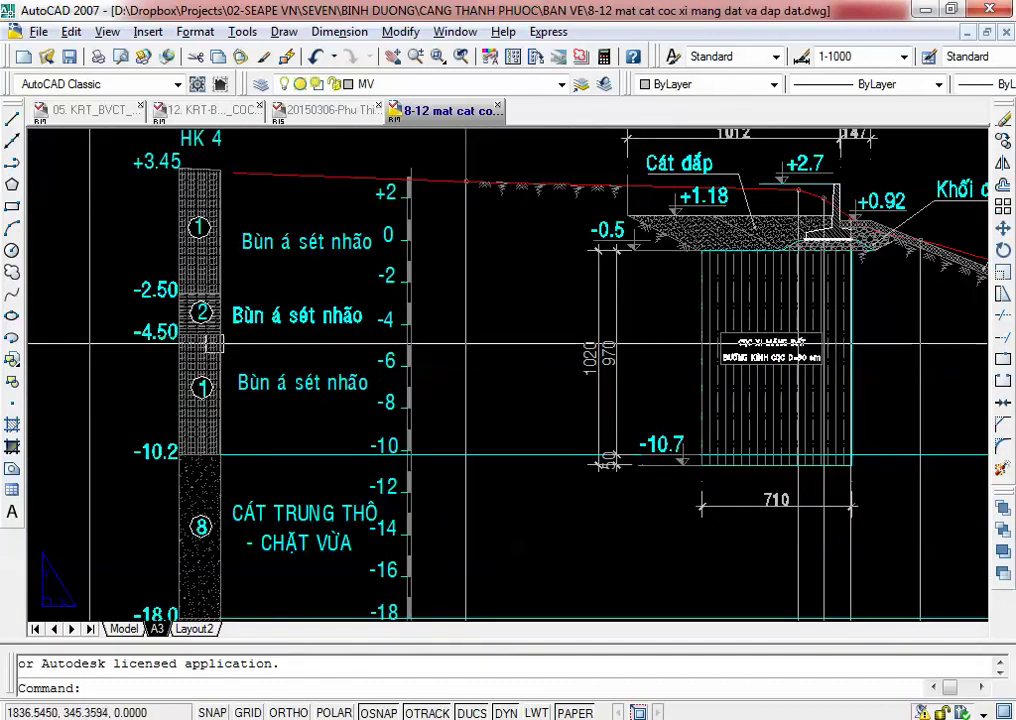
middle_drag(562, 367, 382, 367)
scroll(578, 186, down, 3)
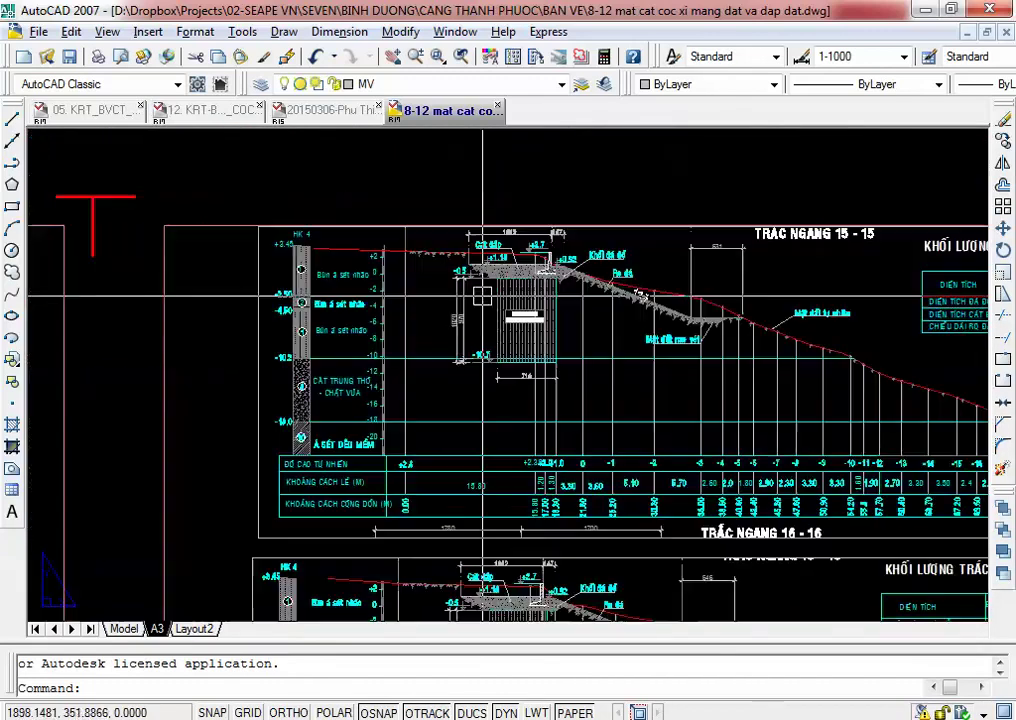
middle_drag(640, 374, 397, 356)
scroll(390, 350, up, 1)
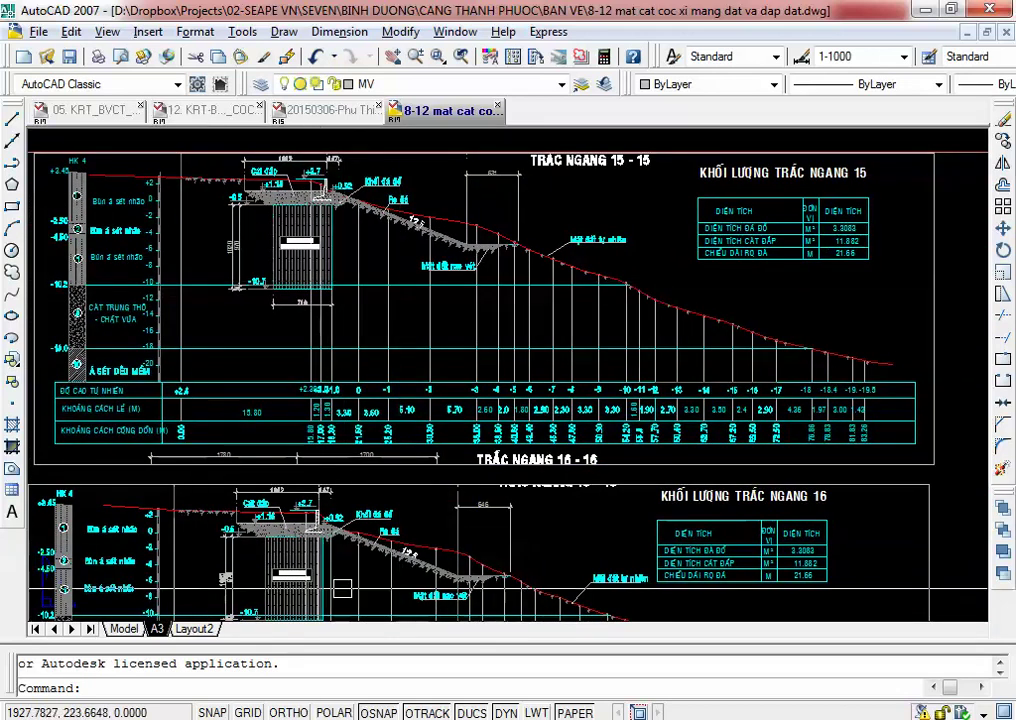
Step: Open 13-14-15 MB coc xi mang dat.dwg from the BAN VE folder and inspect the soil-cement pile layout near borehole HK1
key(alt+Tab)
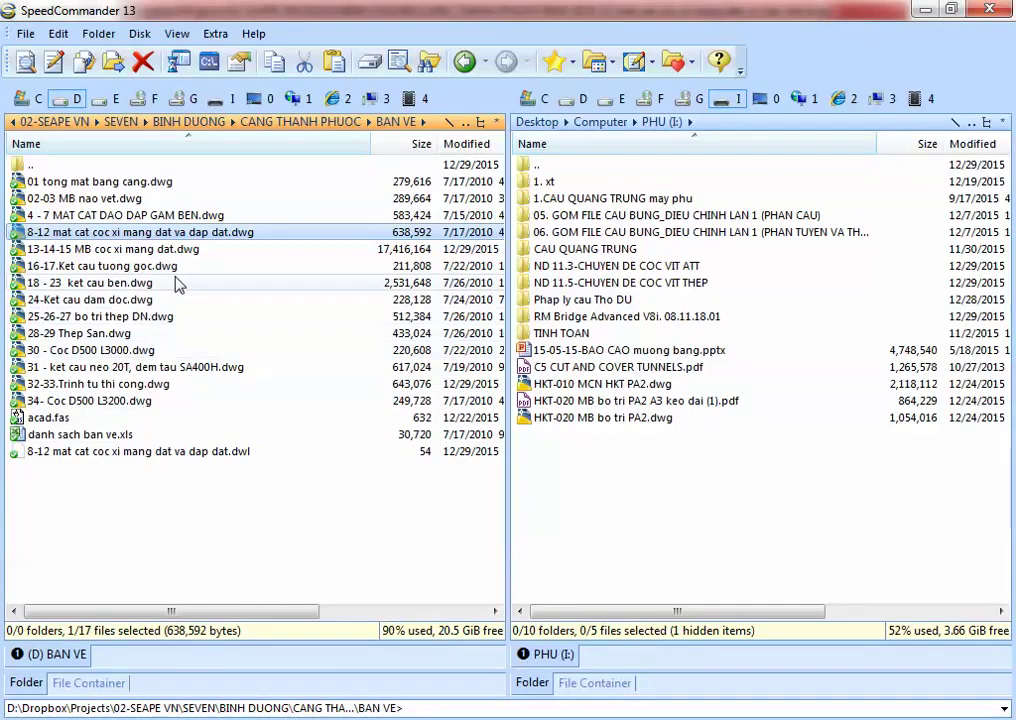
double_click(165, 249)
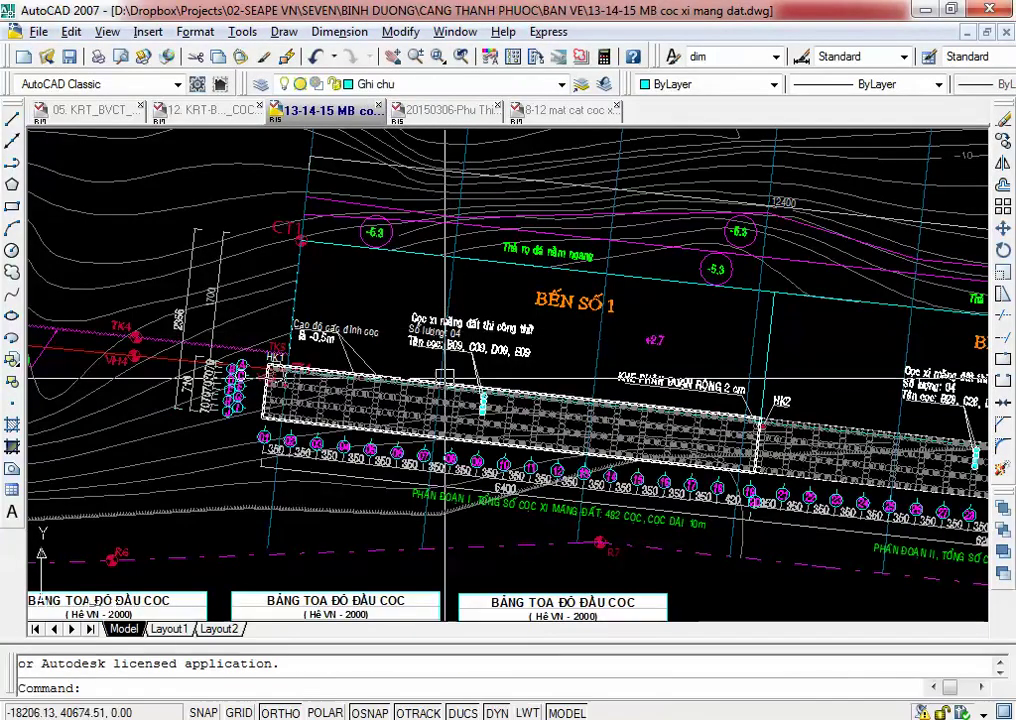
scroll(290, 400, up, 6)
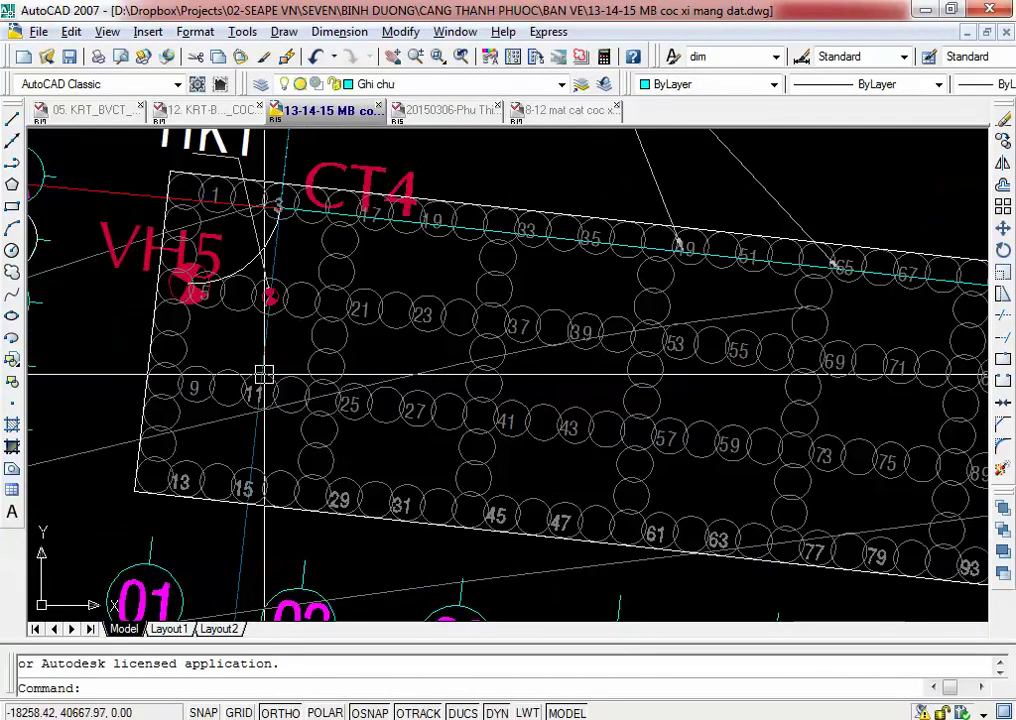
scroll(248, 365, down, 2)
scroll(444, 404, up, 3)
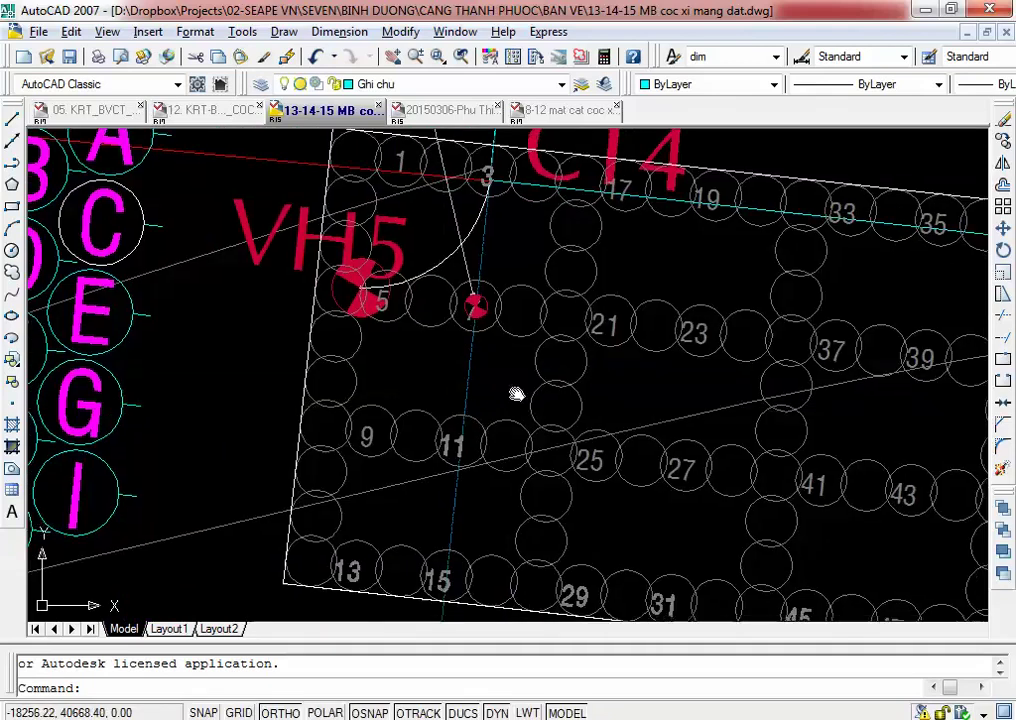
middle_drag(517, 390, 440, 359)
scroll(440, 359, up, 1)
mouse_move(510, 508)
middle_down()
mouse_move(615, 431)
mouse_move(625, 441)
mouse_move(572, 562)
middle_up()
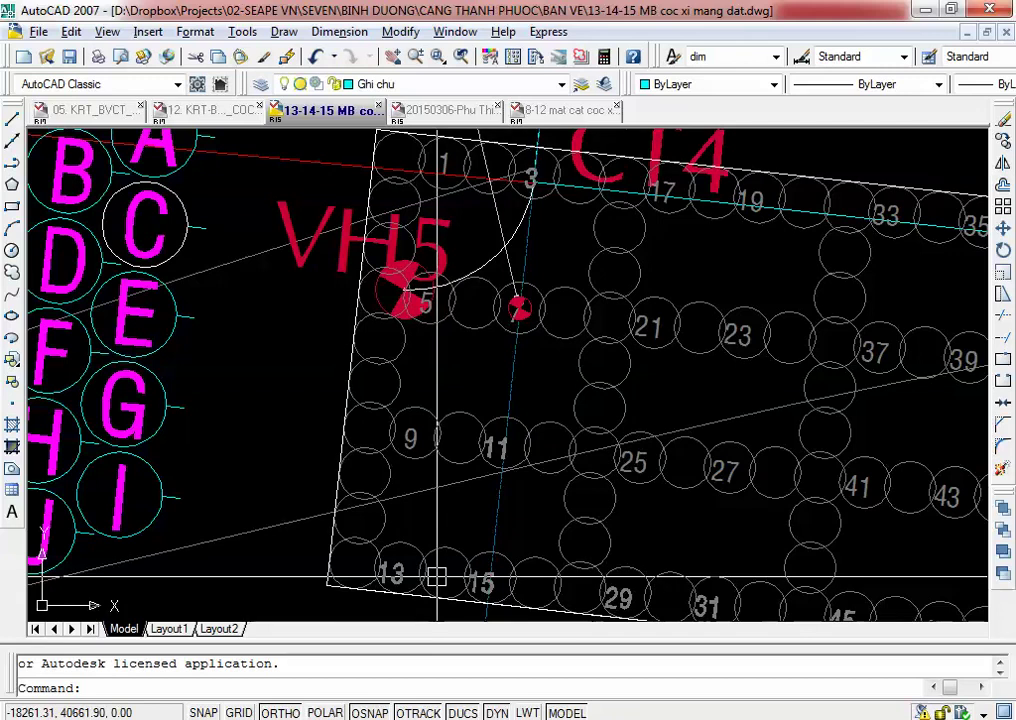
Step: Examine how the overlapping soil-cement piles form a grid of cells along rows A to J and the numbered axes
scroll(483, 472, down, 2)
mouse_move(580, 449)
middle_down()
mouse_move(476, 404)
mouse_move(531, 417)
middle_up()
scroll(494, 331, up, 2)
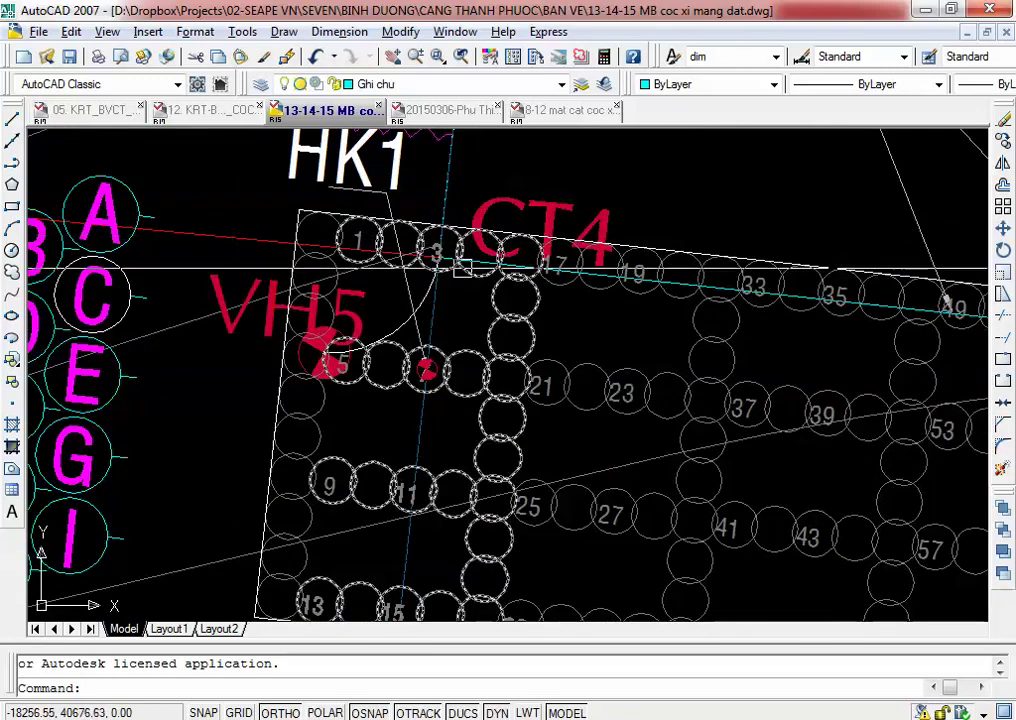
scroll(453, 290, up, 2)
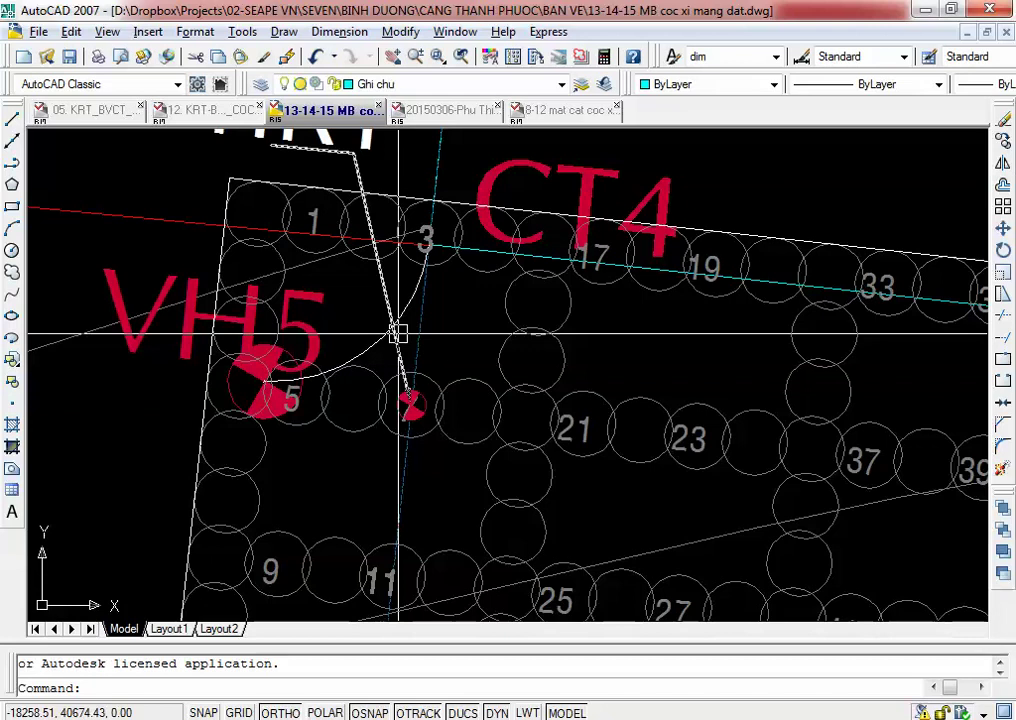
scroll(560, 356, down, 3)
scroll(468, 233, up, 1)
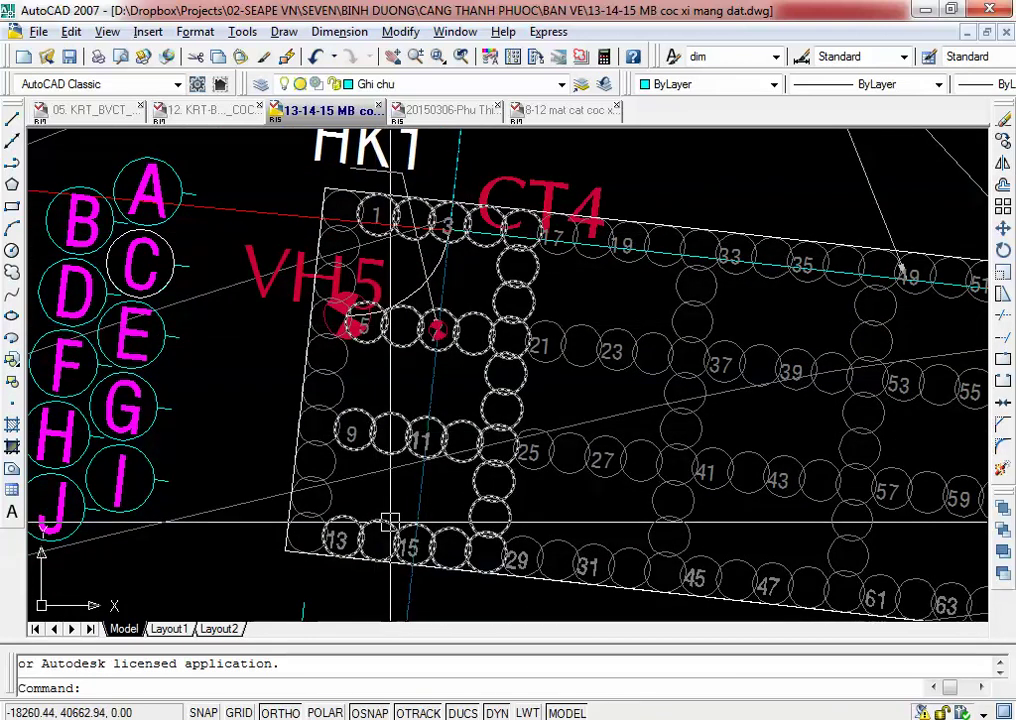
scroll(390, 522, down, 4)
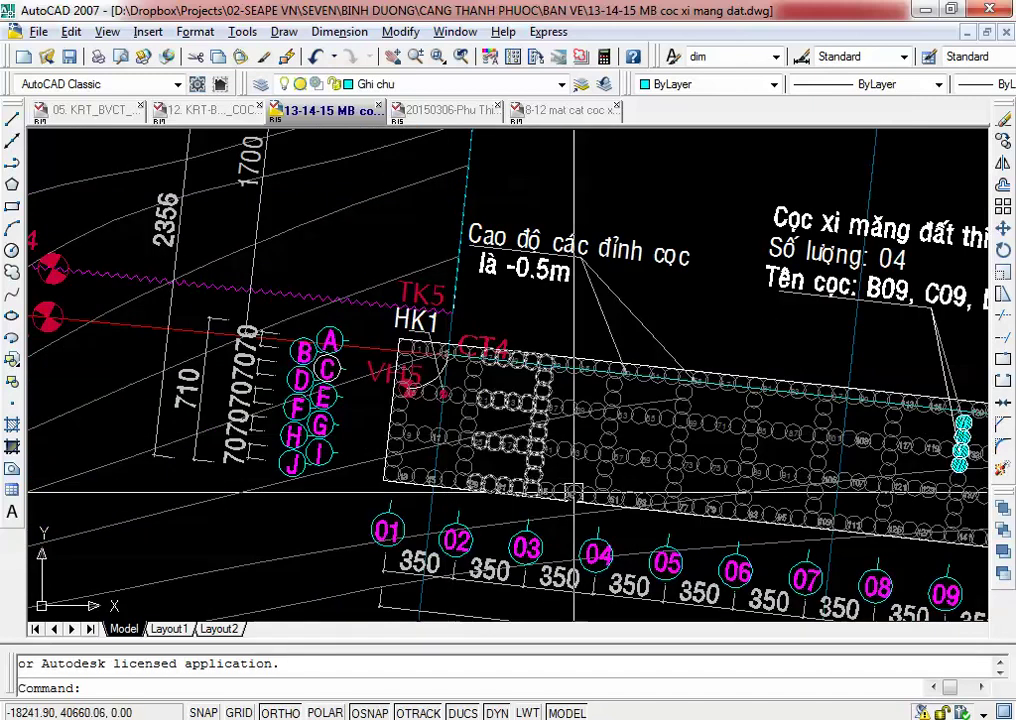
scroll(363, 438, up, 2)
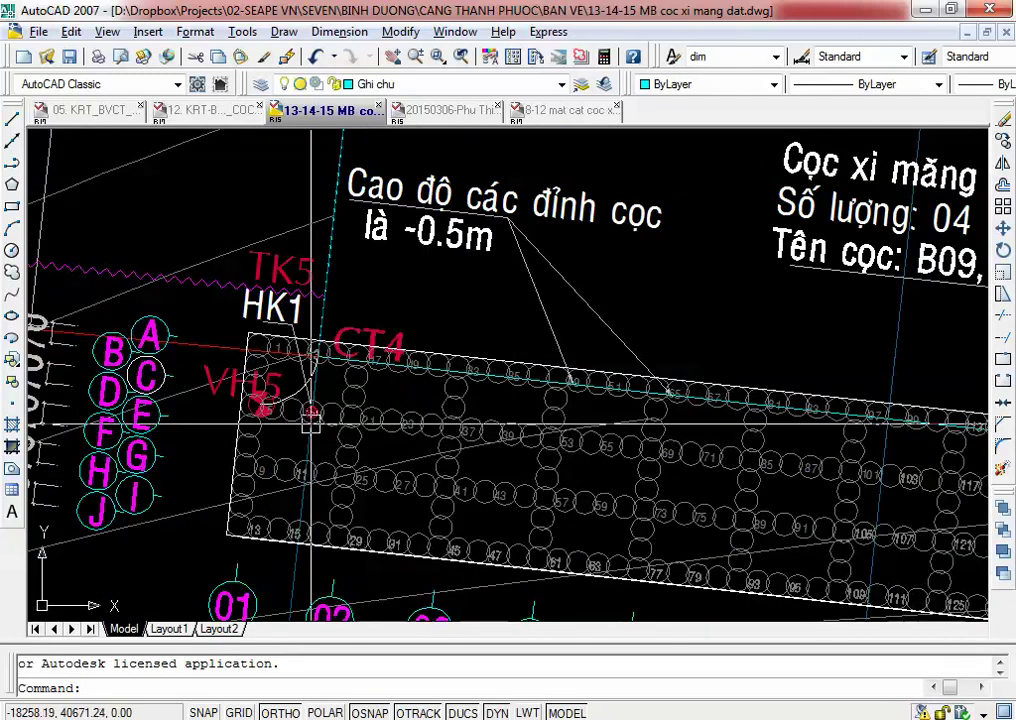
Step: Inspect how the circles of soil-cement piles 5 and 7 overlap their neighbours near borehole HK1 and point VH5
middle_drag(311, 418, 624, 445)
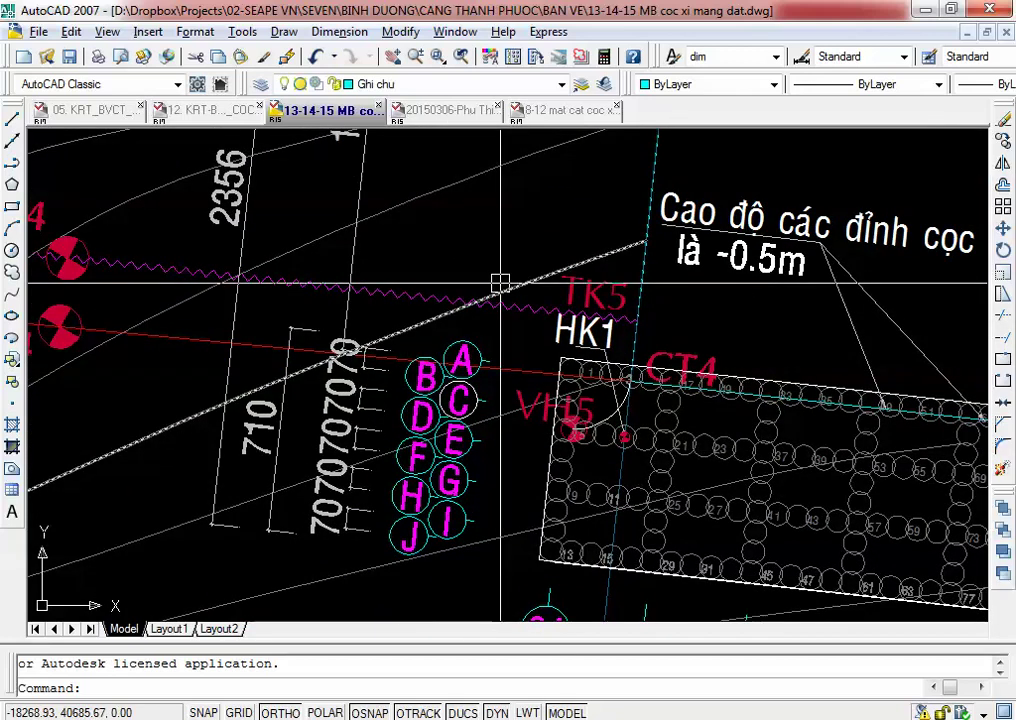
scroll(608, 427, up, 3)
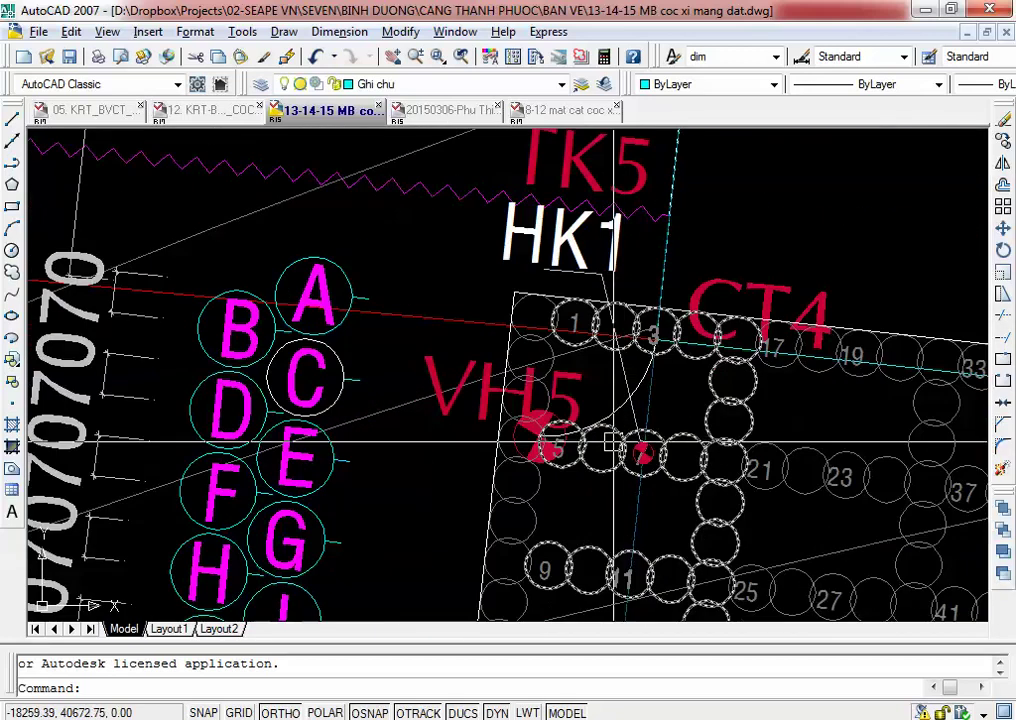
middle_drag(645, 456, 479, 362)
scroll(479, 362, up, 3)
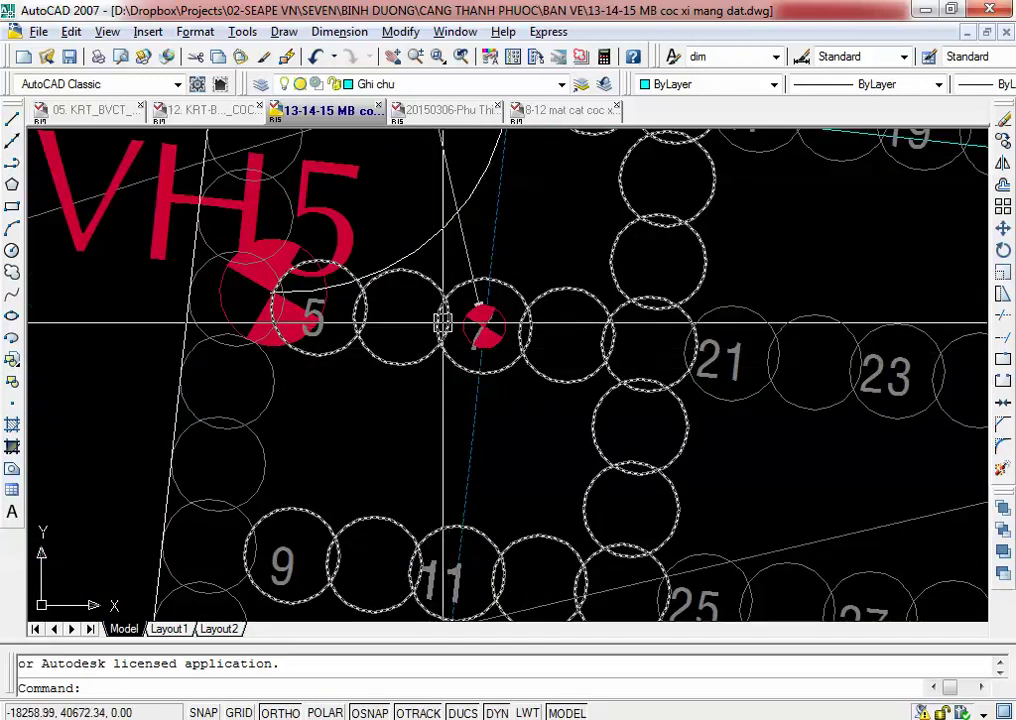
scroll(443, 321, up, 2)
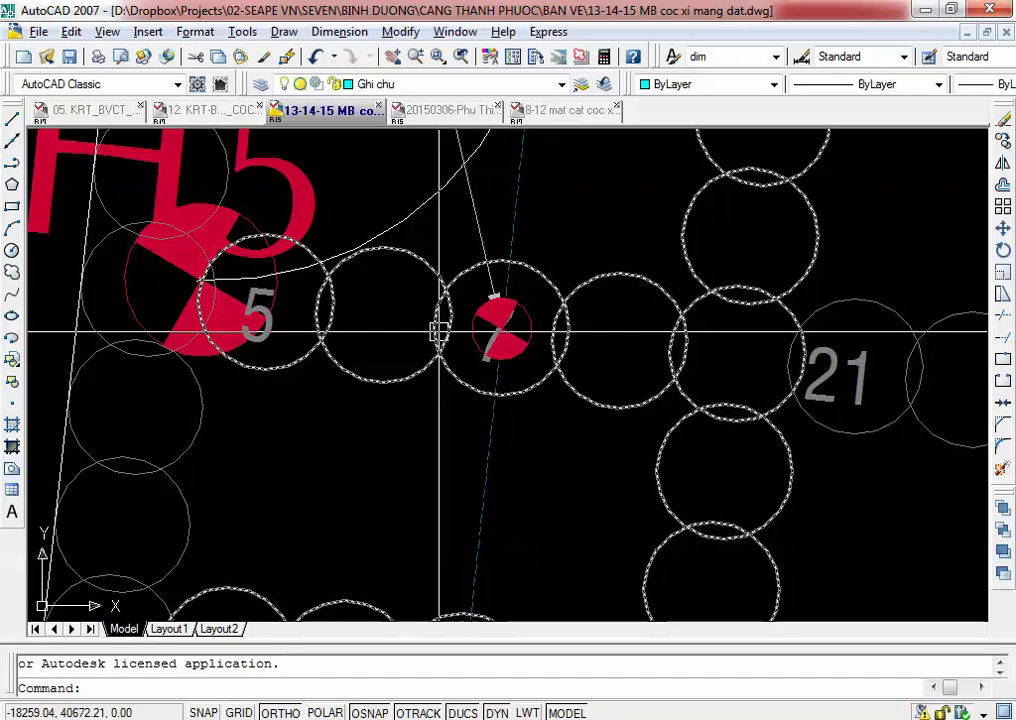
key(Escape)
Step: Examine the repeating cell blocks of soil-cement piles between axes 01 and 05, around piles 21 to 31
mouse_move(390, 351)
middle_down()
mouse_move(612, 356)
mouse_move(517, 277)
middle_up()
scroll(598, 318, down, 6)
scroll(646, 383, up, 1)
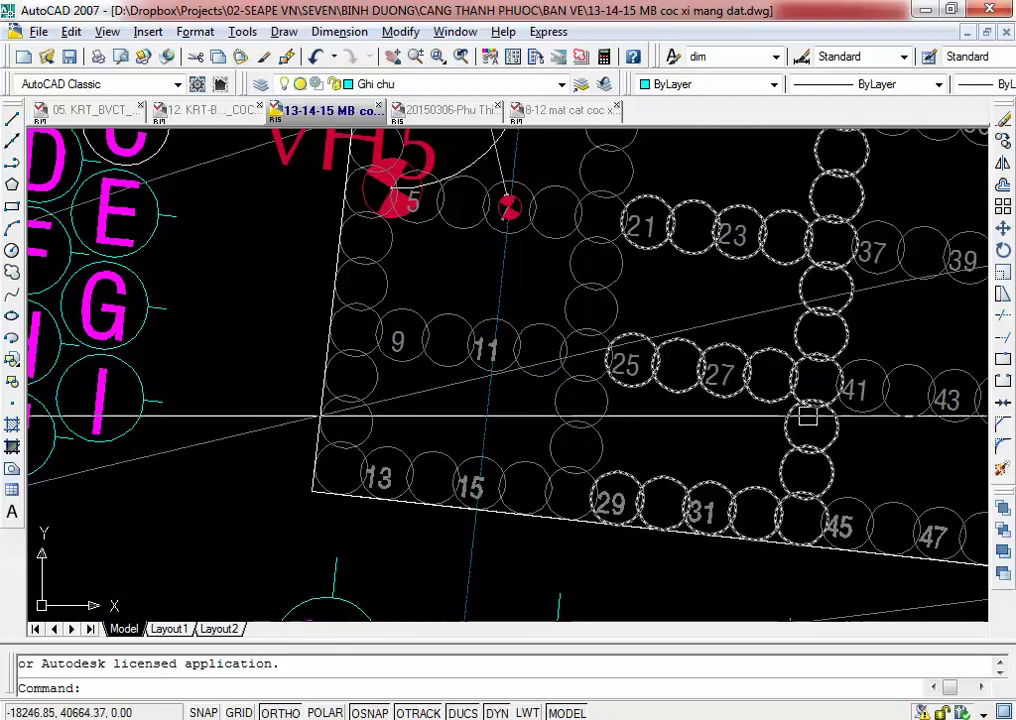
key(Escape)
scroll(739, 422, up, 2)
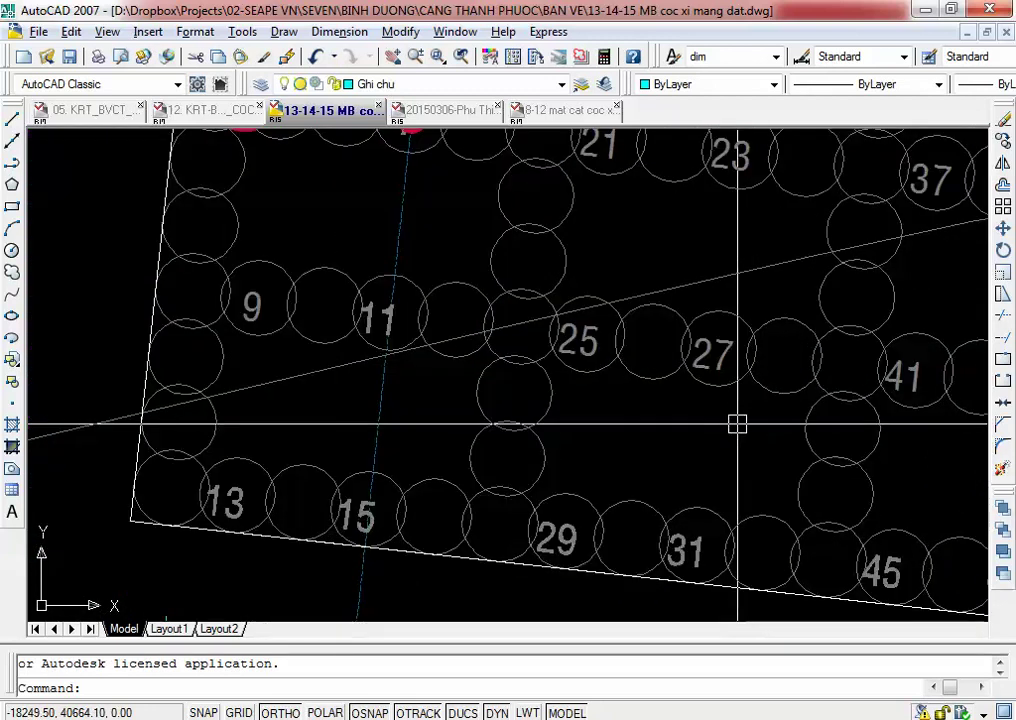
click(706, 388)
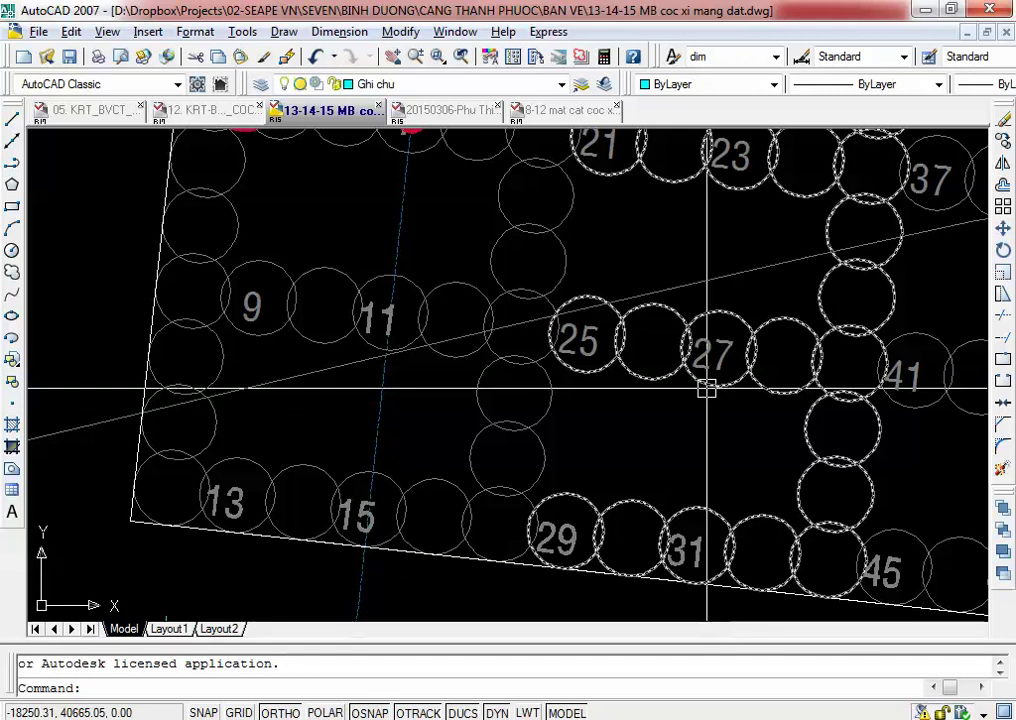
scroll(706, 388, down, 5)
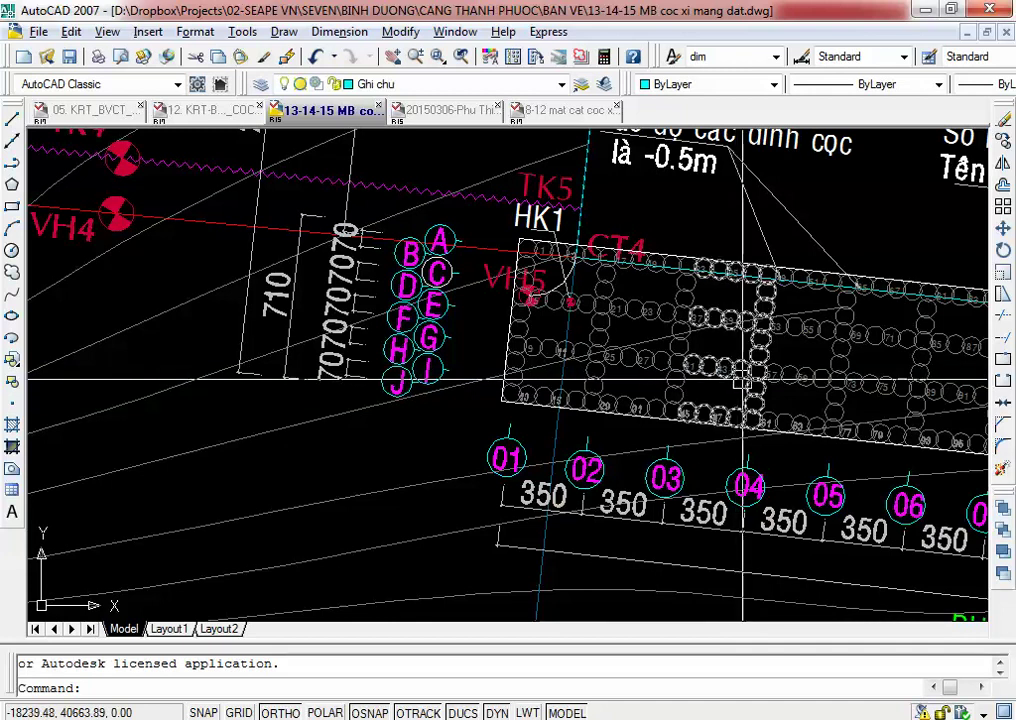
middle_drag(741, 378, 548, 399)
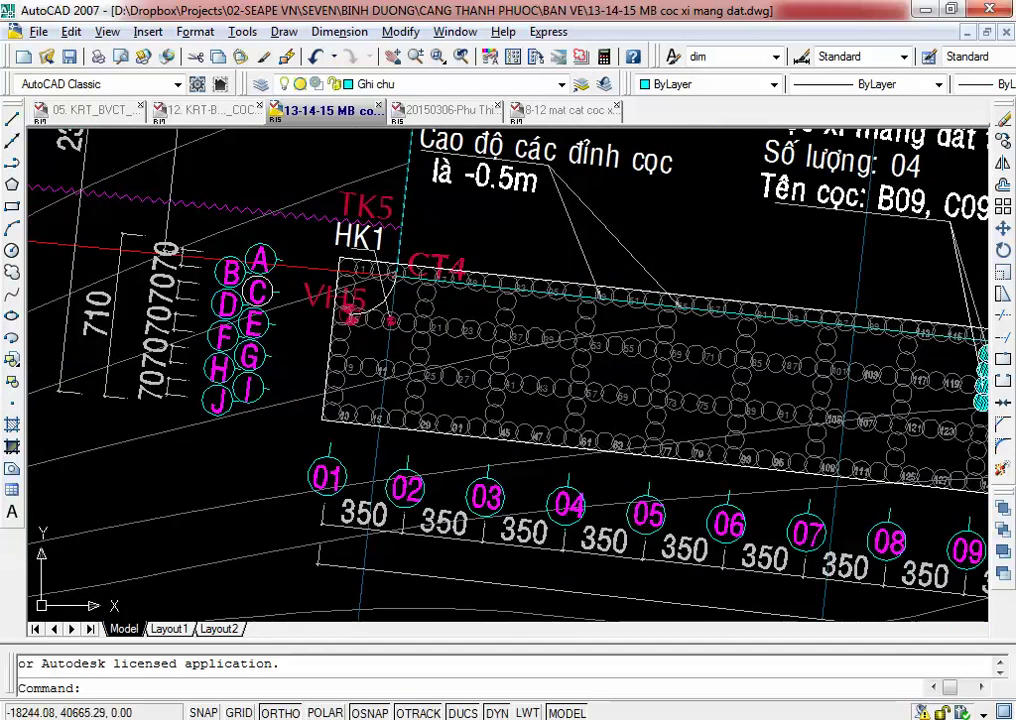
scroll(555, 390, up, 3)
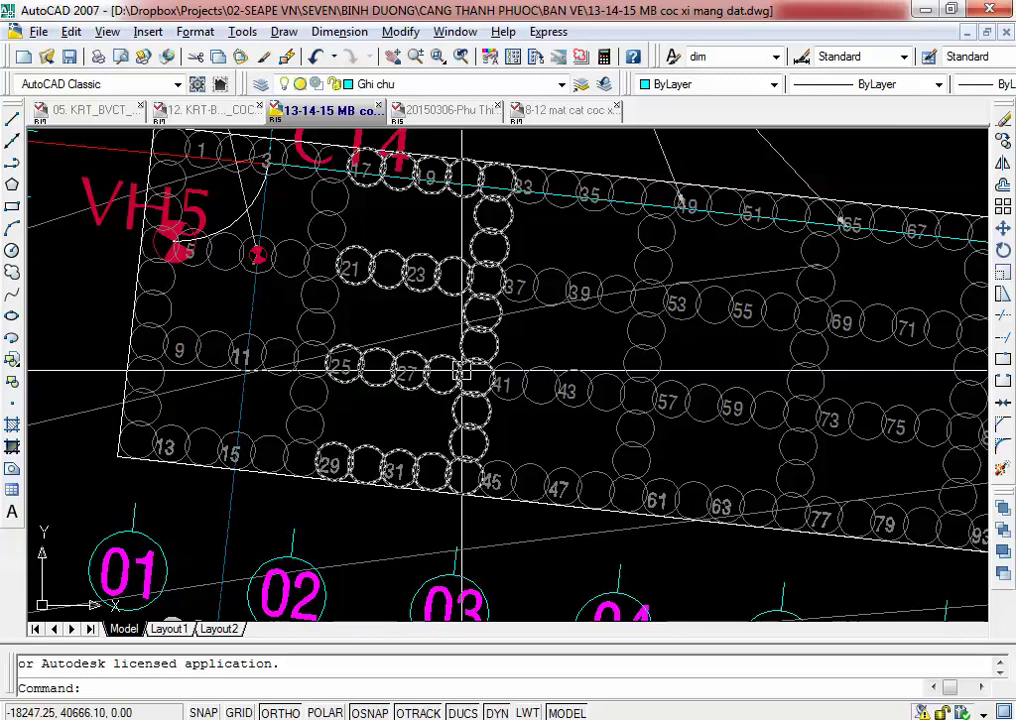
scroll(461, 371, down, 2)
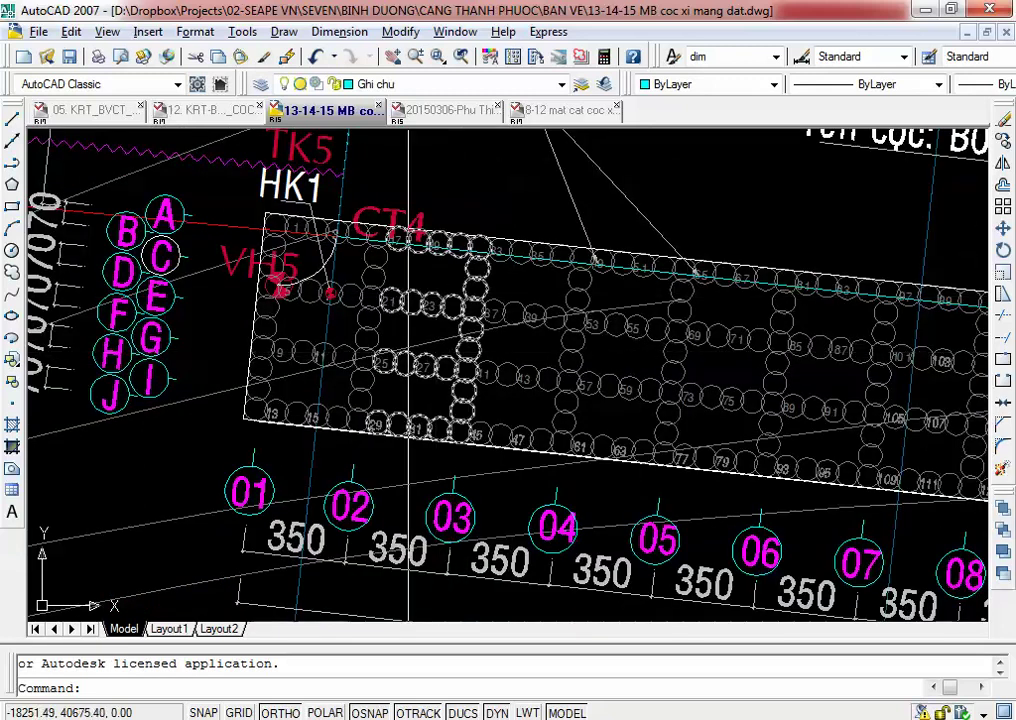
Step: Follow the soil-cement pile plan from segment I through segment II to HK3, examining the trial piles and axis numbering
scroll(450, 356, down, 4)
mouse_move(450, 330)
middle_down()
mouse_move(459, 316)
mouse_move(239, 276)
middle_up()
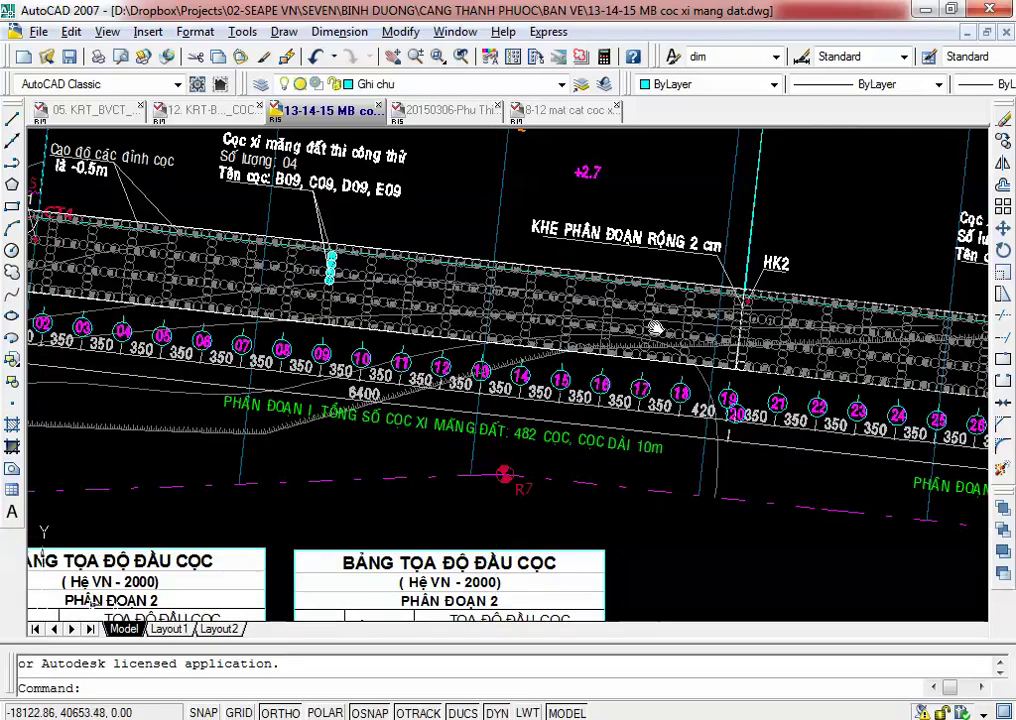
middle_drag(655, 332, 306, 341)
middle_drag(562, 381, 287, 355)
scroll(399, 272, up, 5)
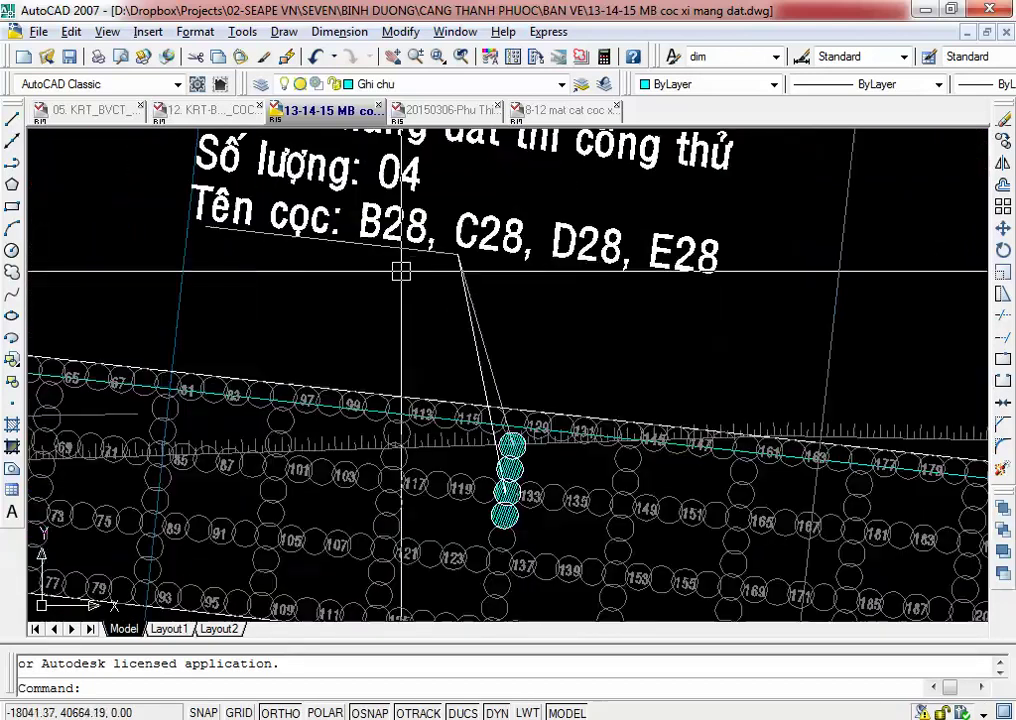
scroll(633, 445, down, 9)
scroll(600, 380, up, 4)
scroll(590, 360, up, 3)
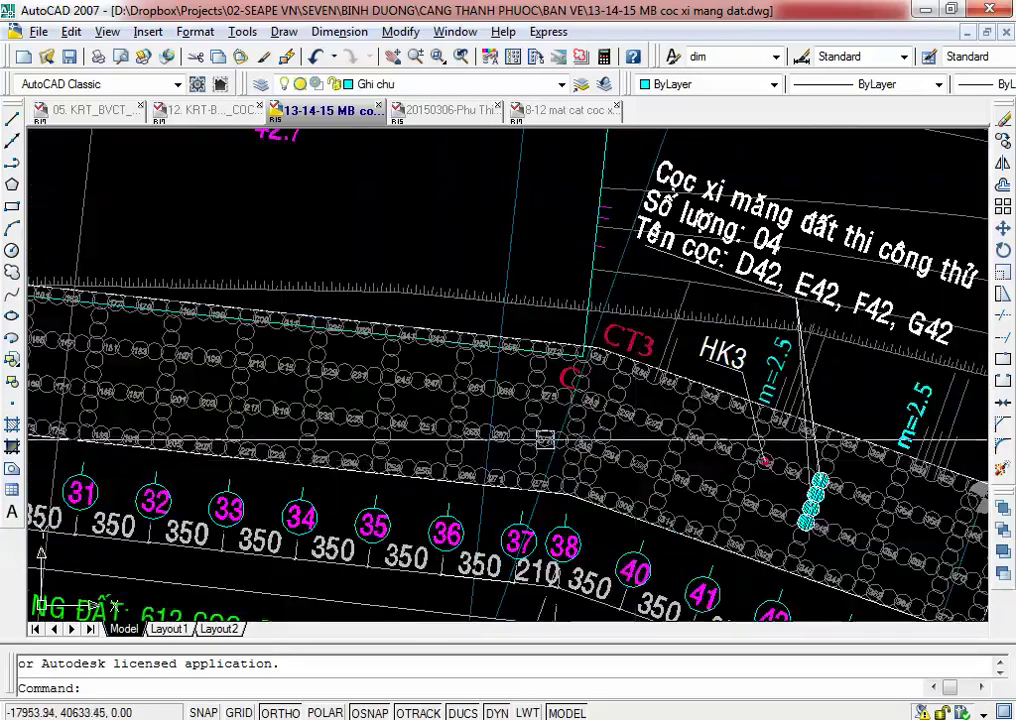
middle_drag(368, 349, 708, 415)
mouse_move(210, 367)
middle_down()
mouse_move(425, 344)
mouse_move(698, 281)
middle_up()
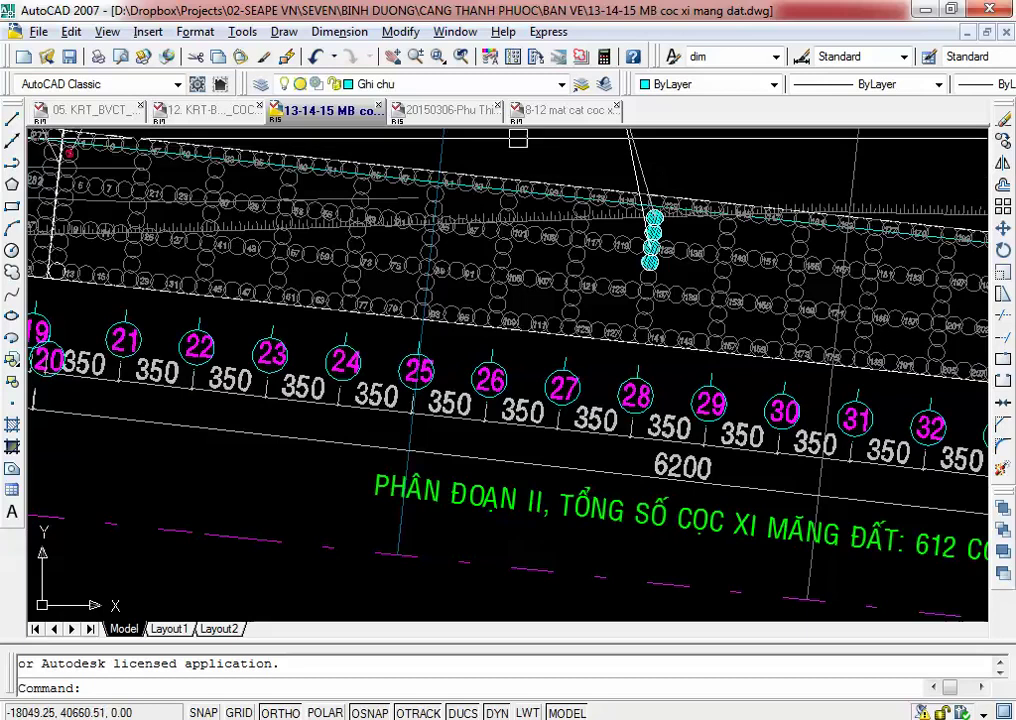
scroll(514, 352, down, 8)
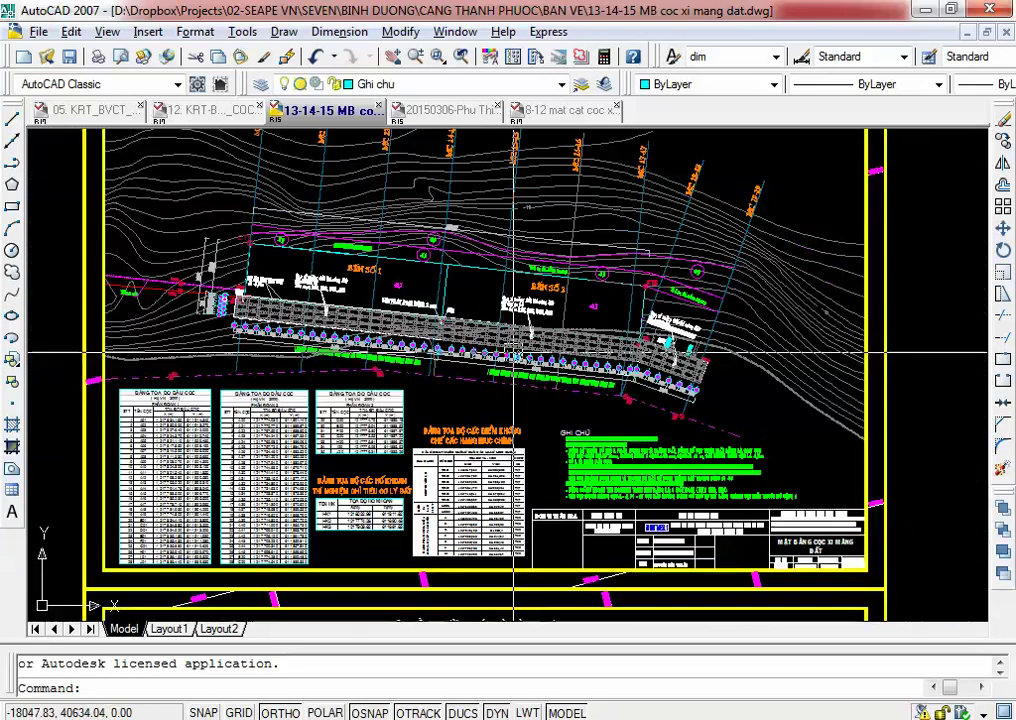
Step: Switch to the 8-12 mat cat coc xi mang dat va dap dat drawing and examine the retaining wall and pile block section
click(449, 113)
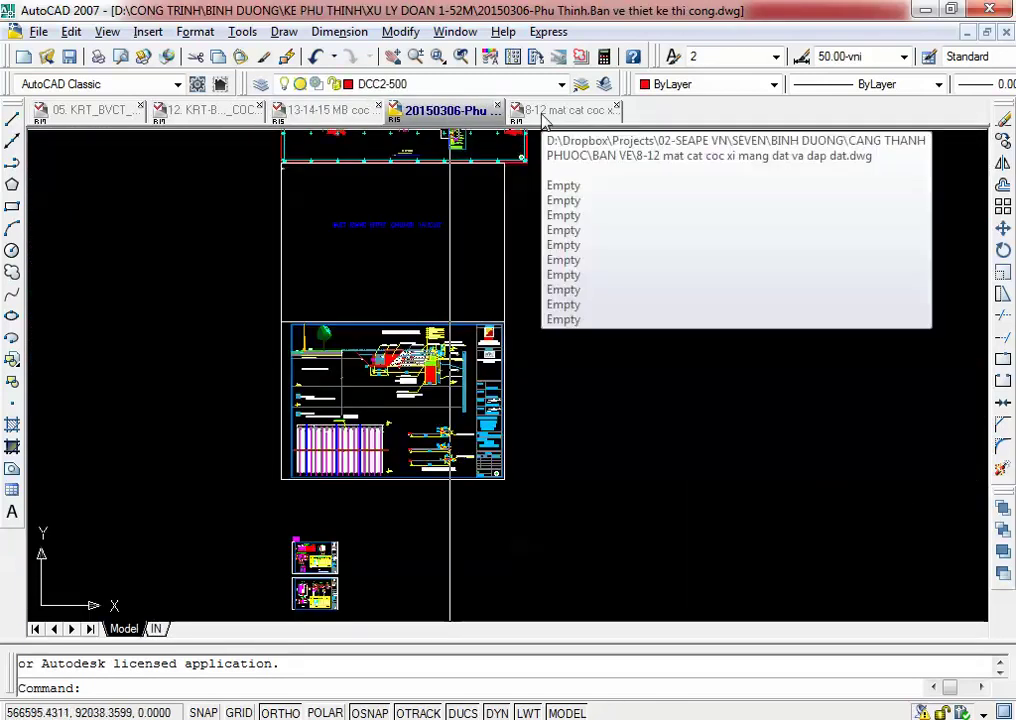
click(540, 112)
scroll(271, 191, up, 5)
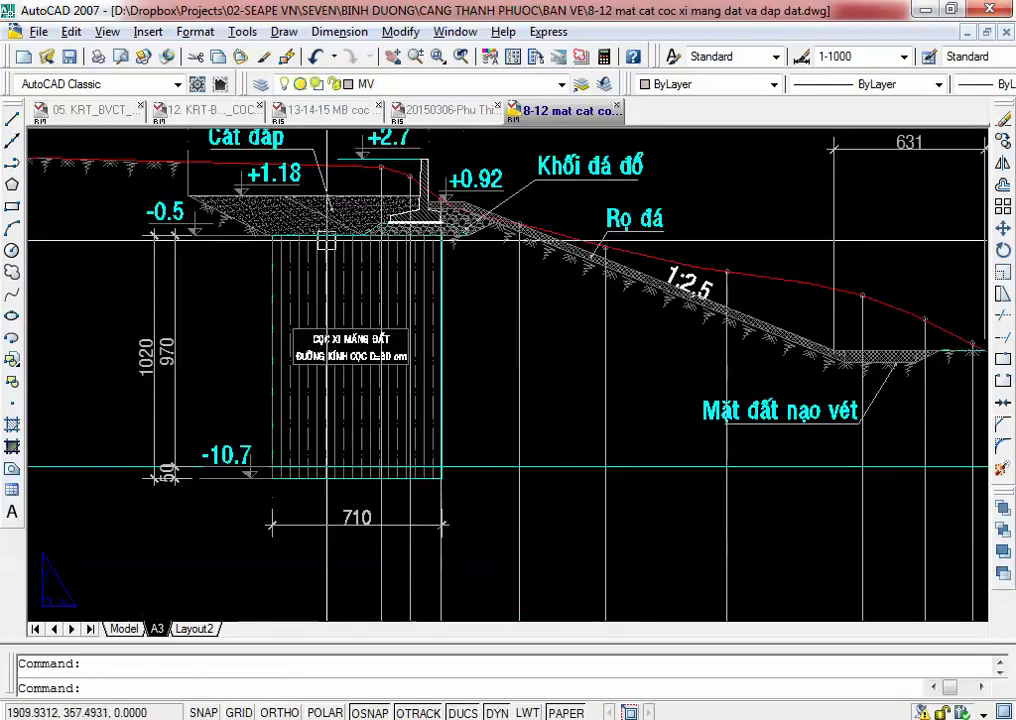
middle_drag(309, 239, 419, 403)
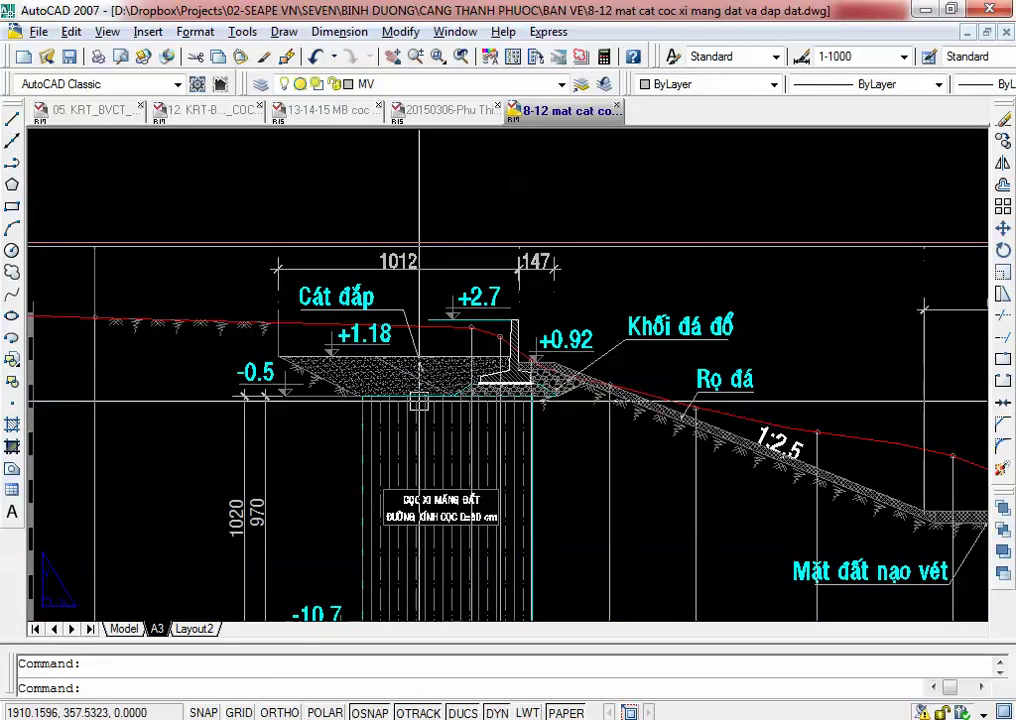
middle_drag(474, 447, 399, 317)
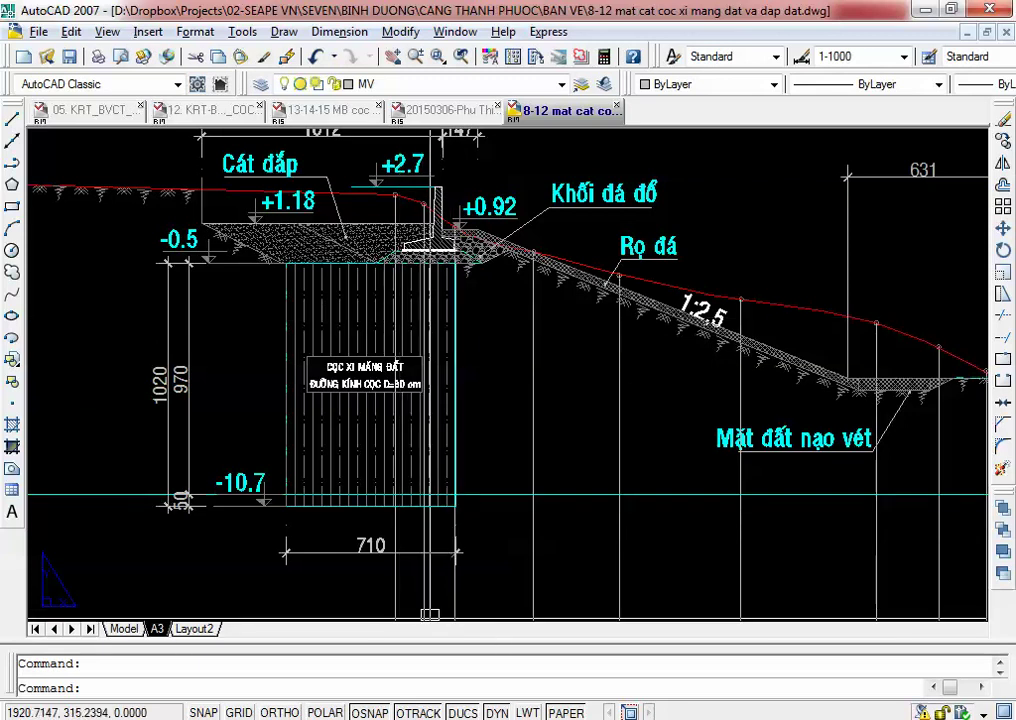
Step: Switch to the Windows XP virtual machine to check the Plaxis 3D Tunnel calculation's progress, and return to AutoCAD
mouse_move(585, 704)
click(650, 655)
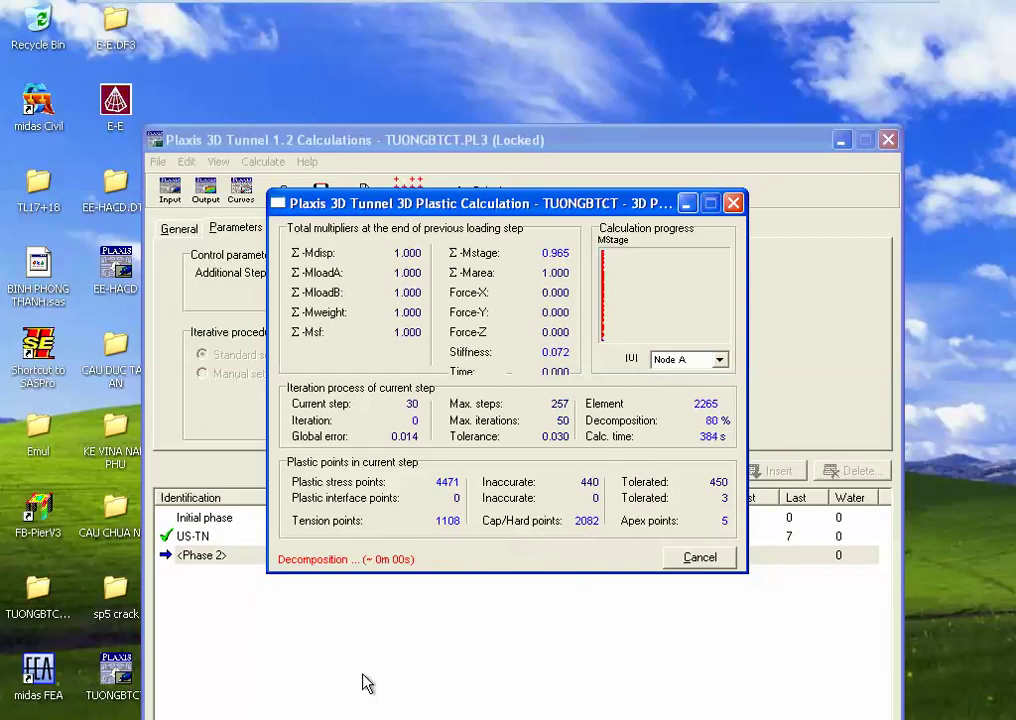
mouse_move(830, 11)
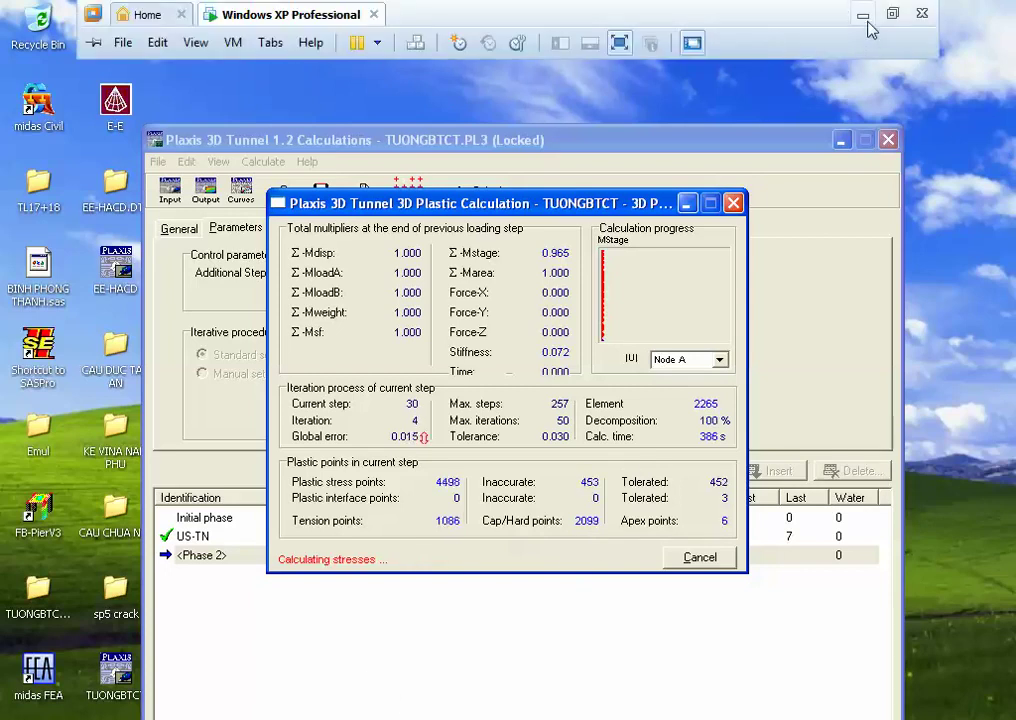
click(863, 14)
Step: Look over the sheets containing cross-sections 11-11 and 12-12 and the neighbouring cross-section sheets
scroll(578, 400, down, 5)
scroll(600, 320, down, 2)
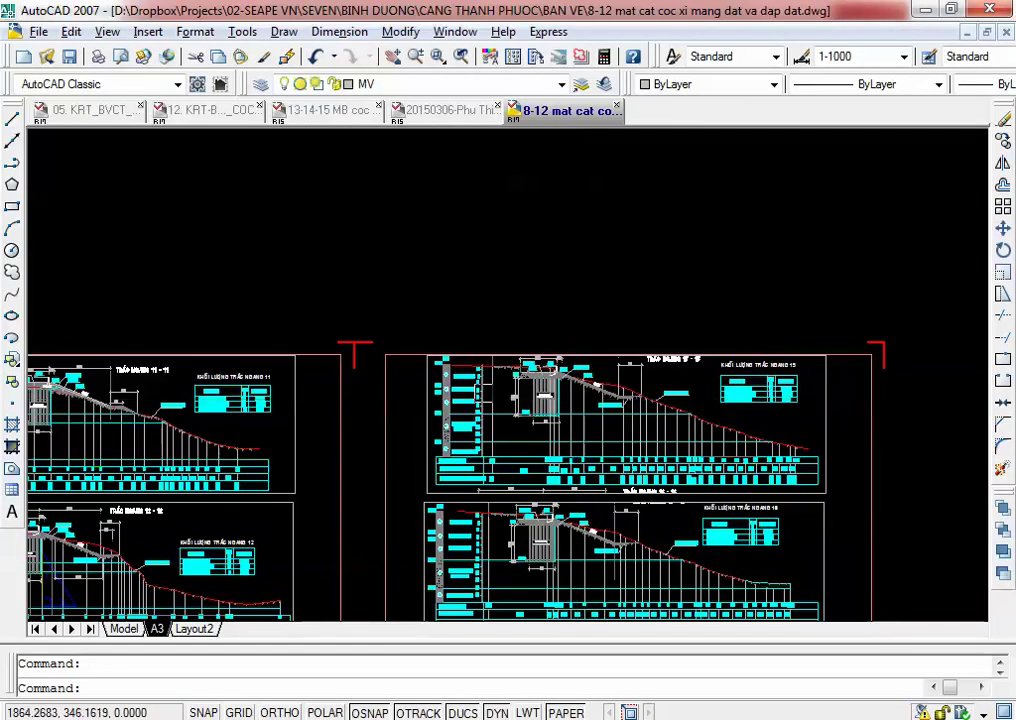
scroll(645, 243, up, 4)
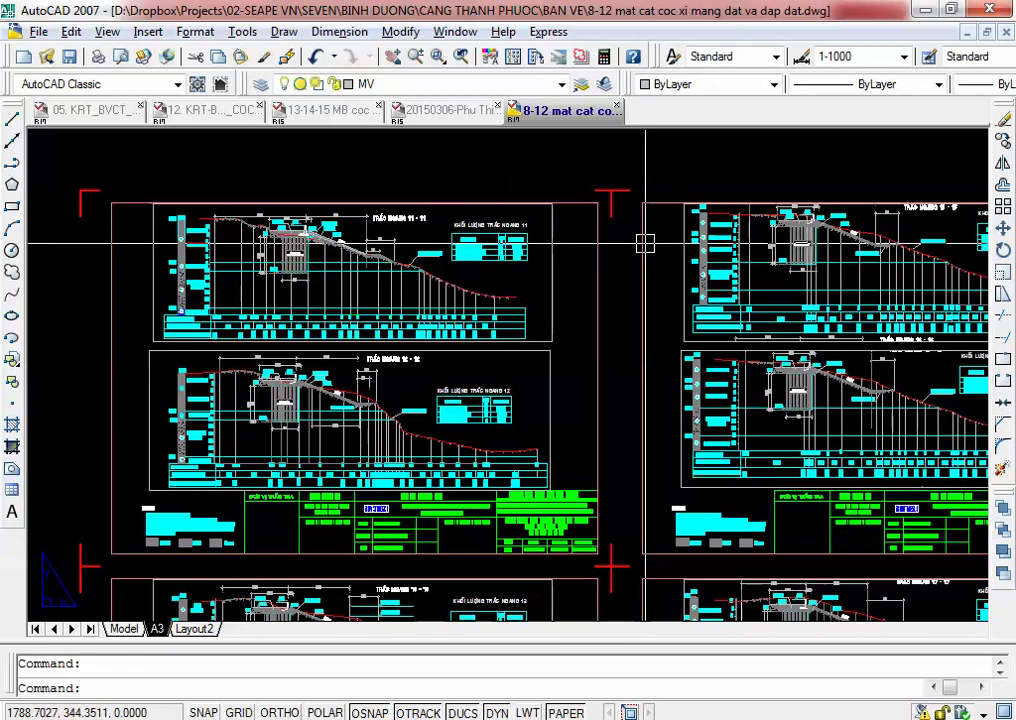
Step: Switch to SpeedCommander and look in the BINH DUONG folder under SEVEN
key(alt+Tab)
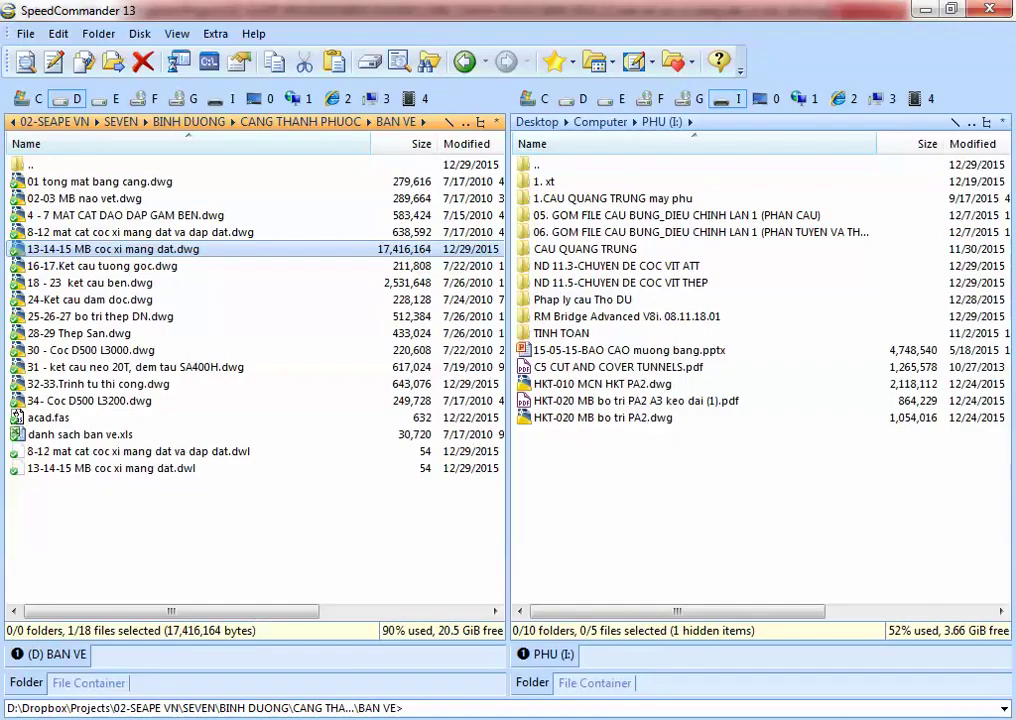
click(54, 567)
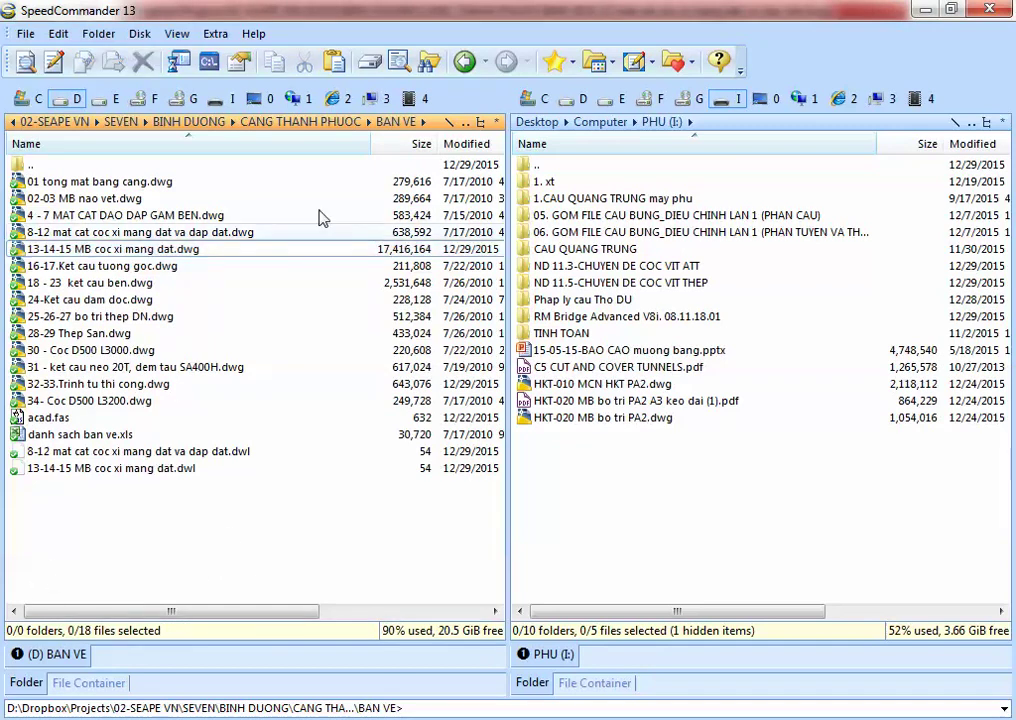
click(121, 122)
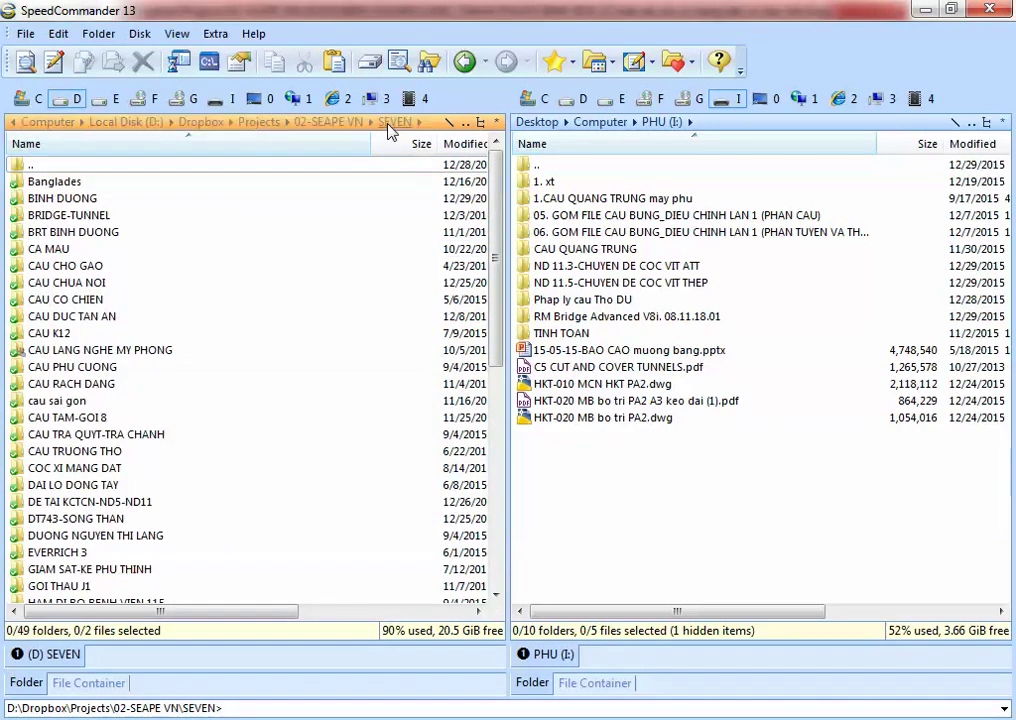
double_click(83, 198)
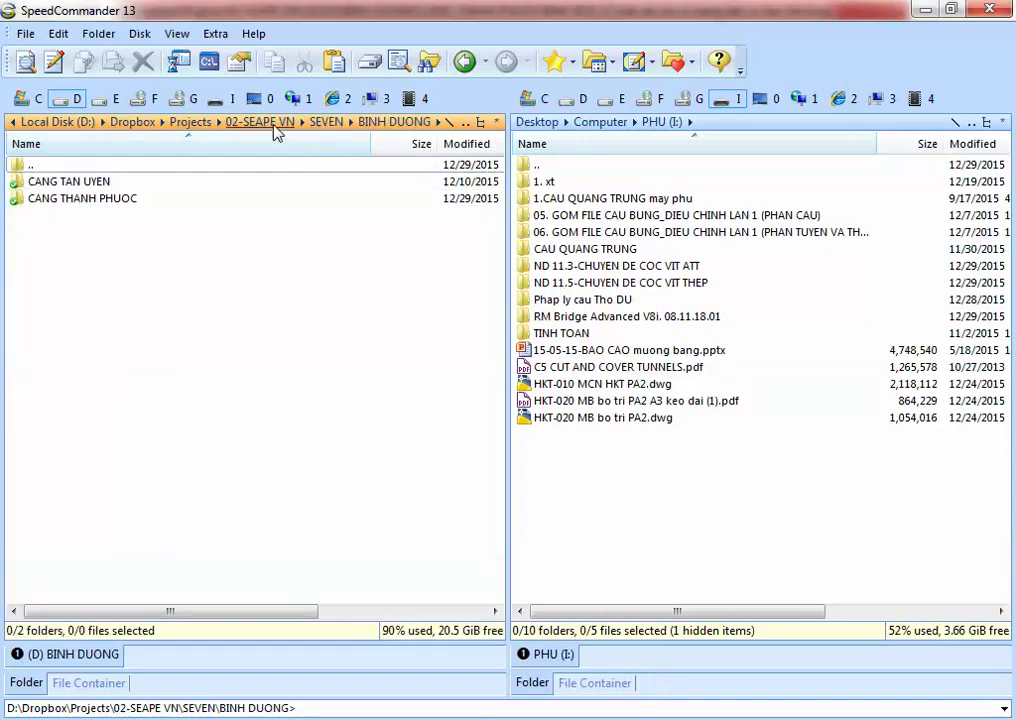
Step: Open the folder D:\CONG TRINH\BINH DUONG\KE PHU THINH
click(95, 122)
double_click(62, 232)
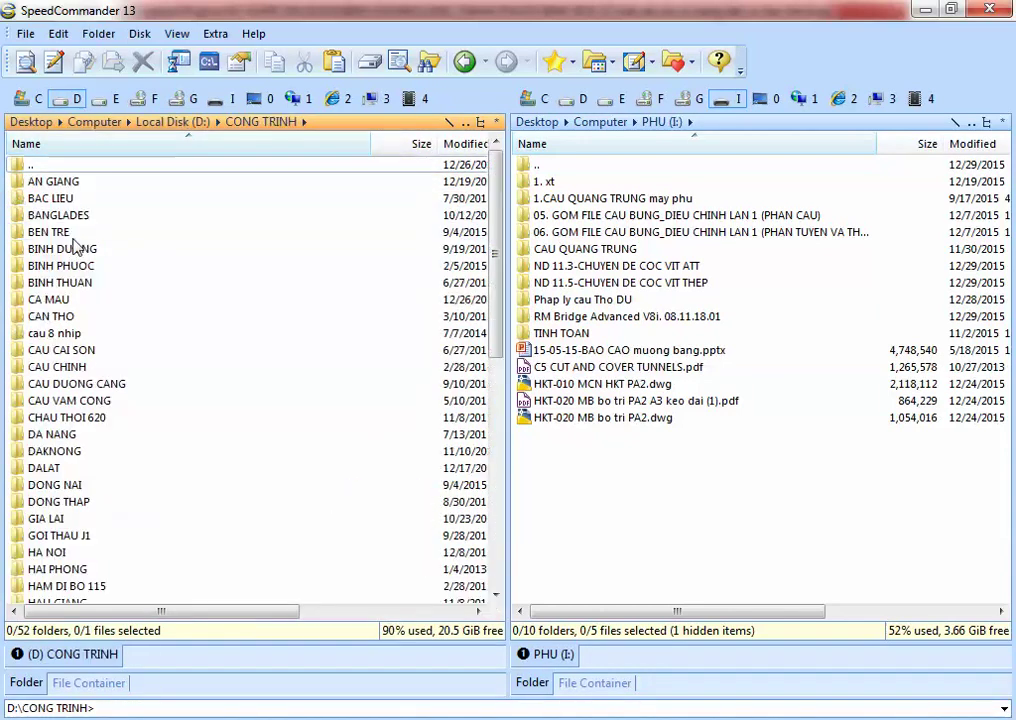
double_click(83, 253)
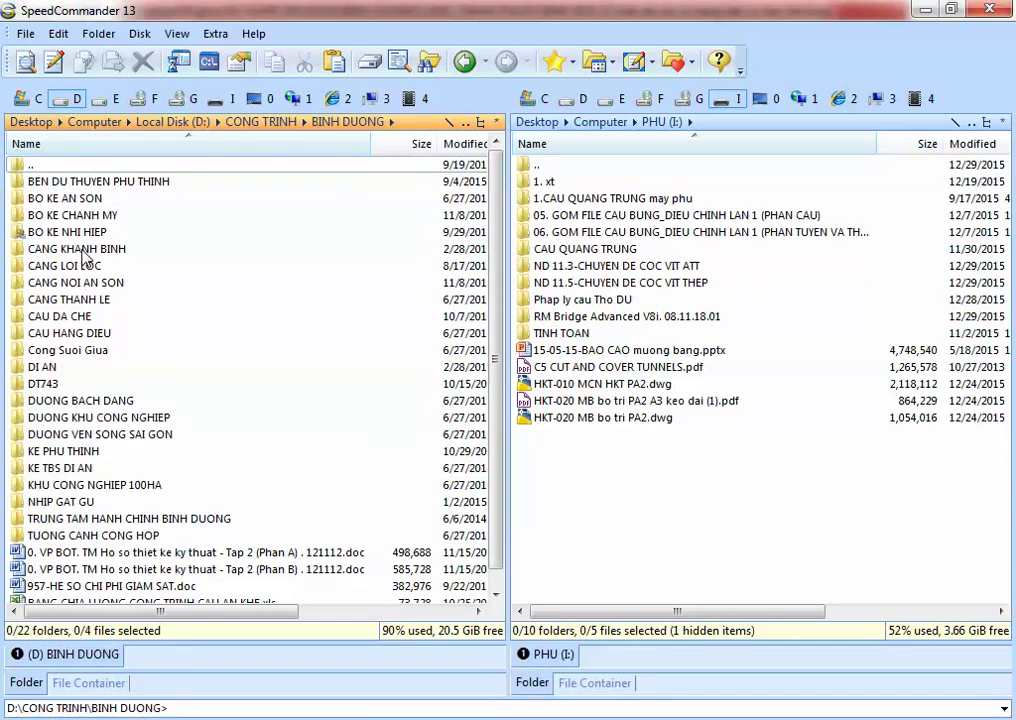
double_click(98, 452)
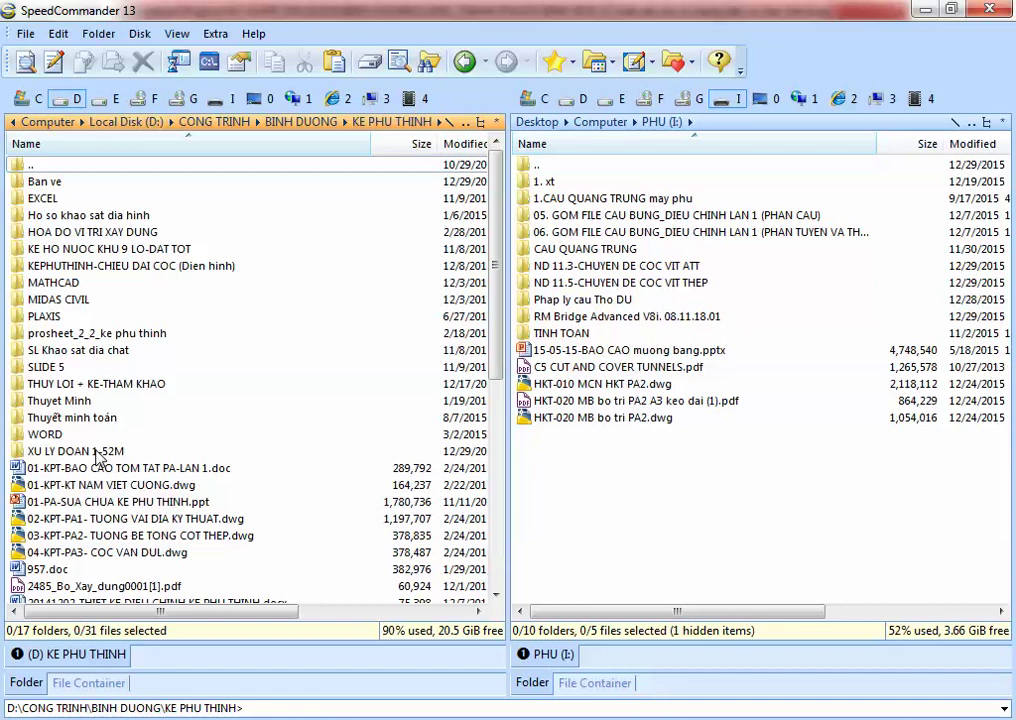
Step: Look in the XU LY DOAN 1-52M and KEPHUTHINH-CHIEU DAI COC (Dien hinh) folders and through the KE PHU THINH file list
double_click(98, 452)
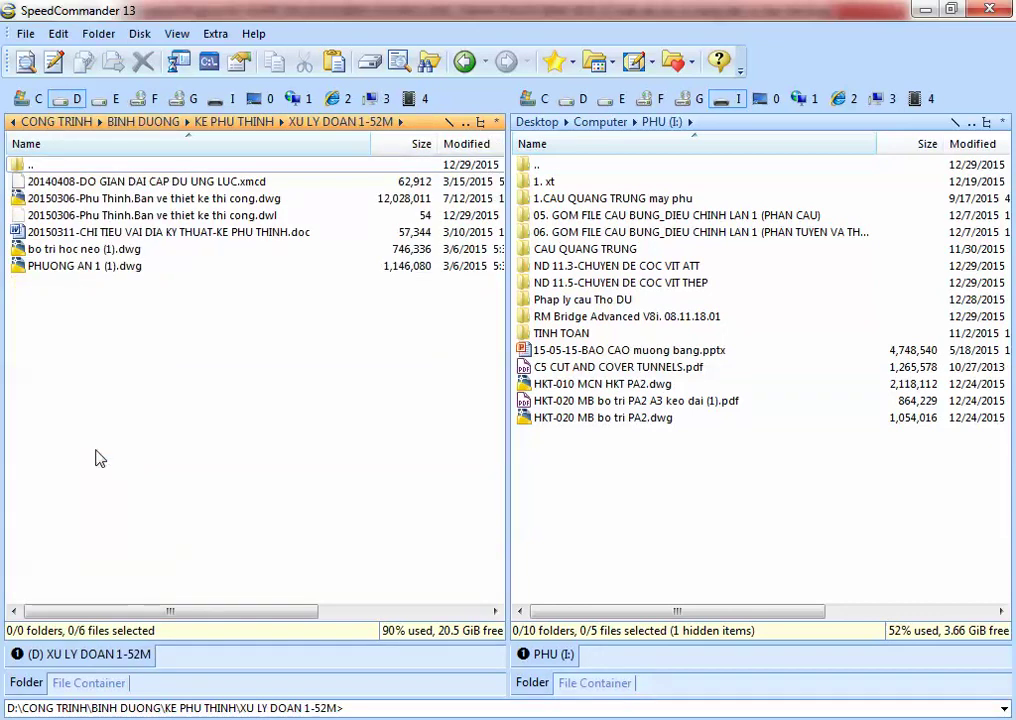
double_click(20, 167)
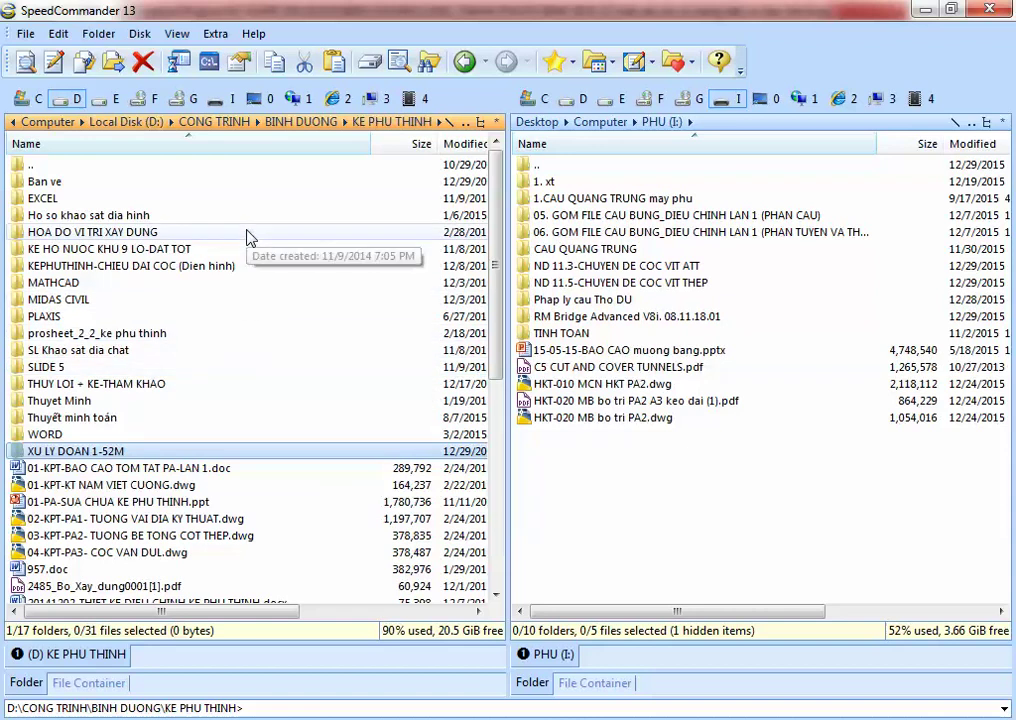
scroll(291, 345, down, 2)
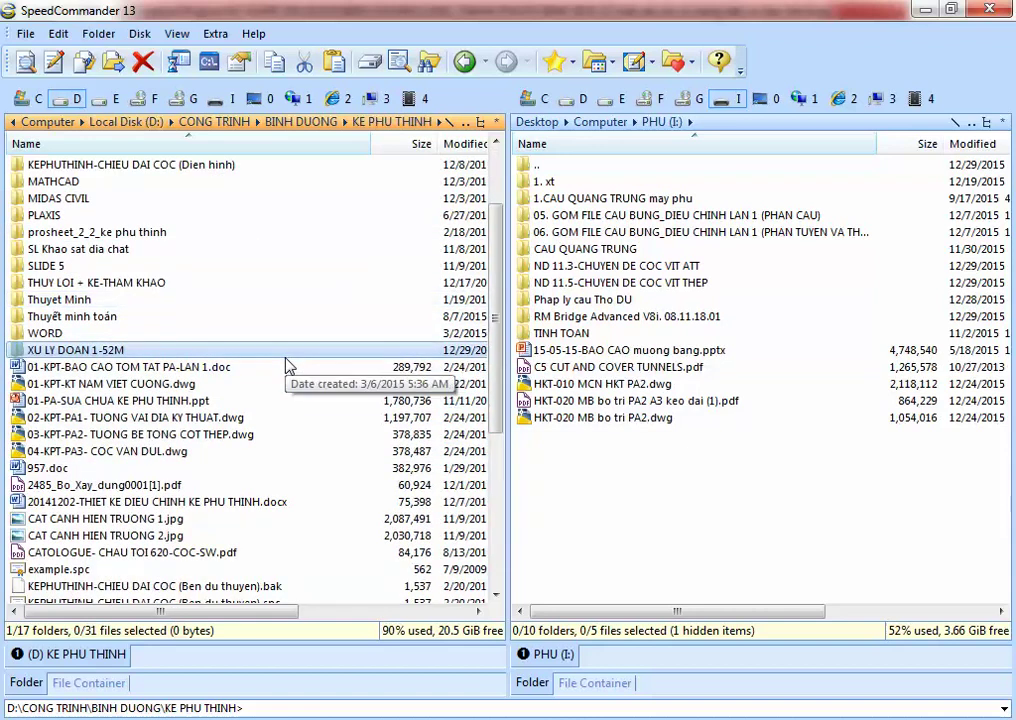
scroll(289, 366, down, 2)
scroll(289, 366, down, 4)
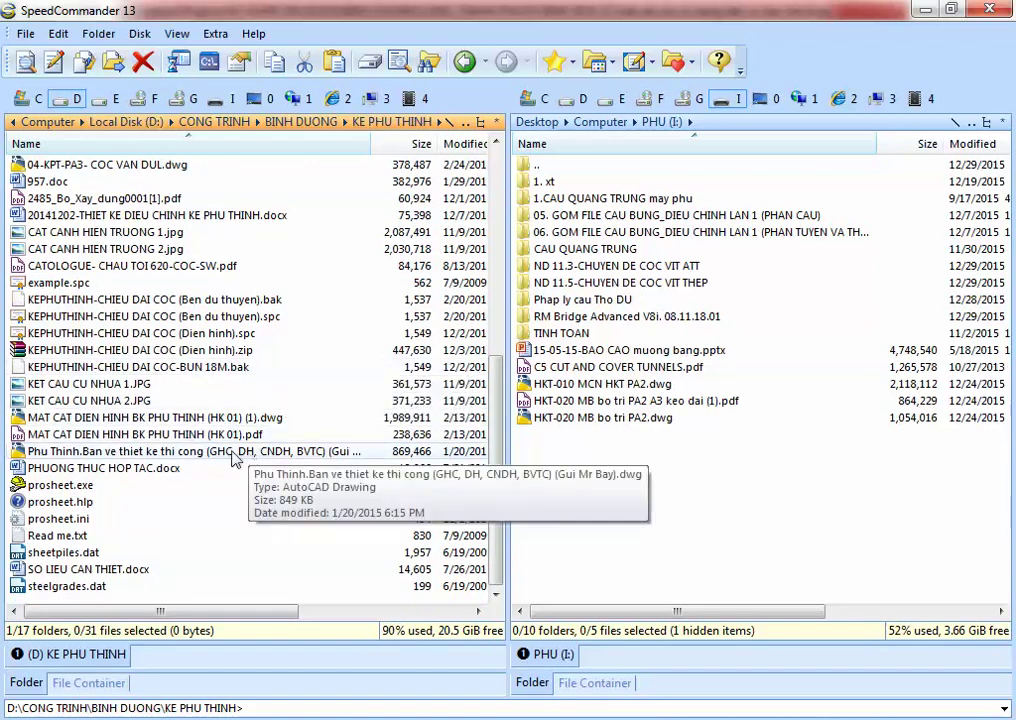
scroll(160, 476, up, 4)
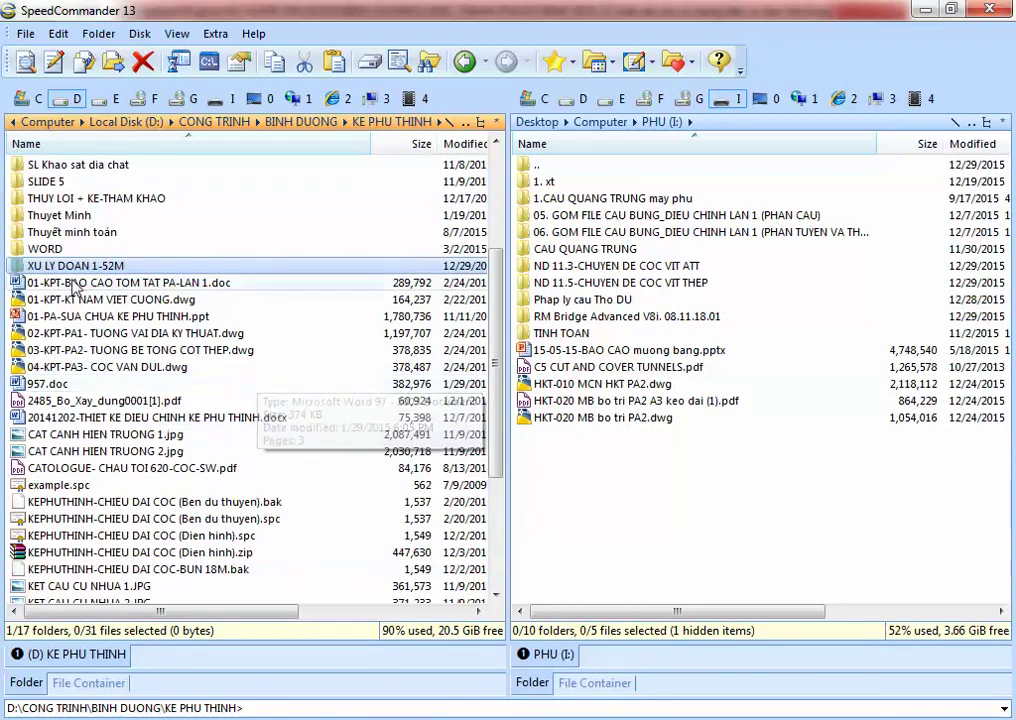
scroll(65, 290, up, 2)
scroll(70, 298, up, 2)
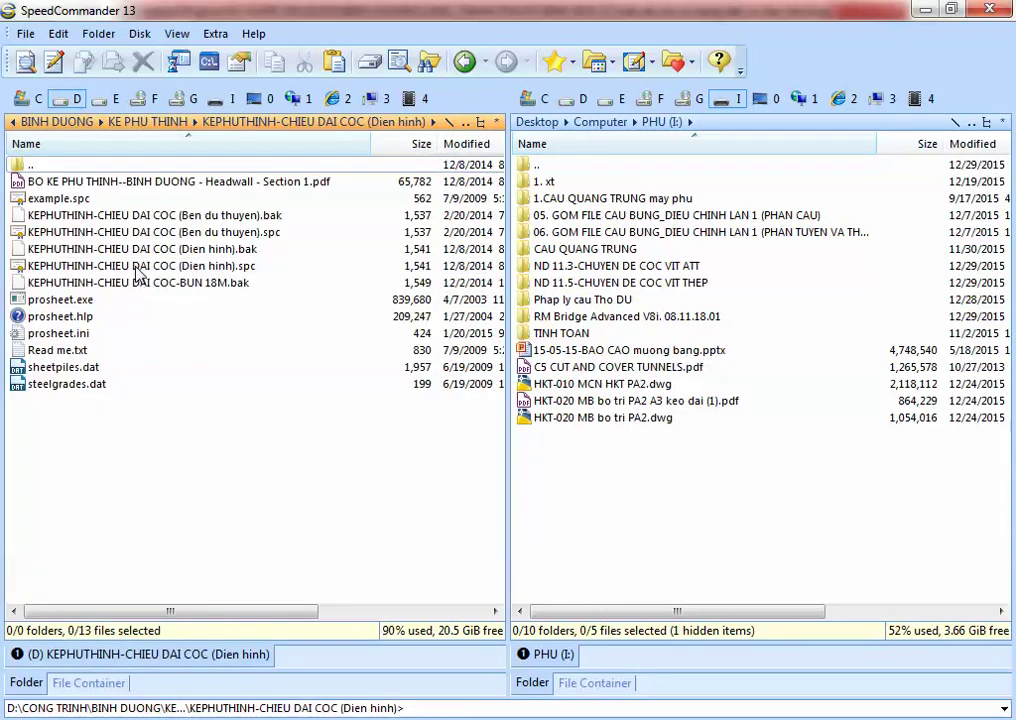
double_click(28, 166)
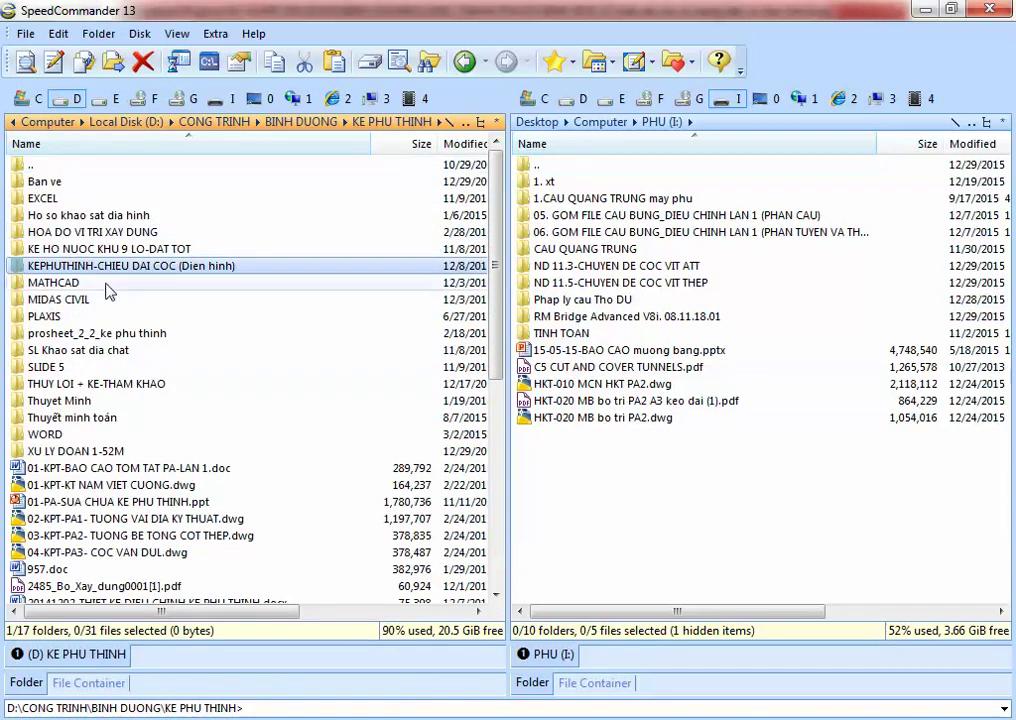
Step: Check the KE PHU THINH subfolders, looking inside THUY LOI + KE-THAM KHAO and reopening XU LY DOAN 1-52M
click(110, 215)
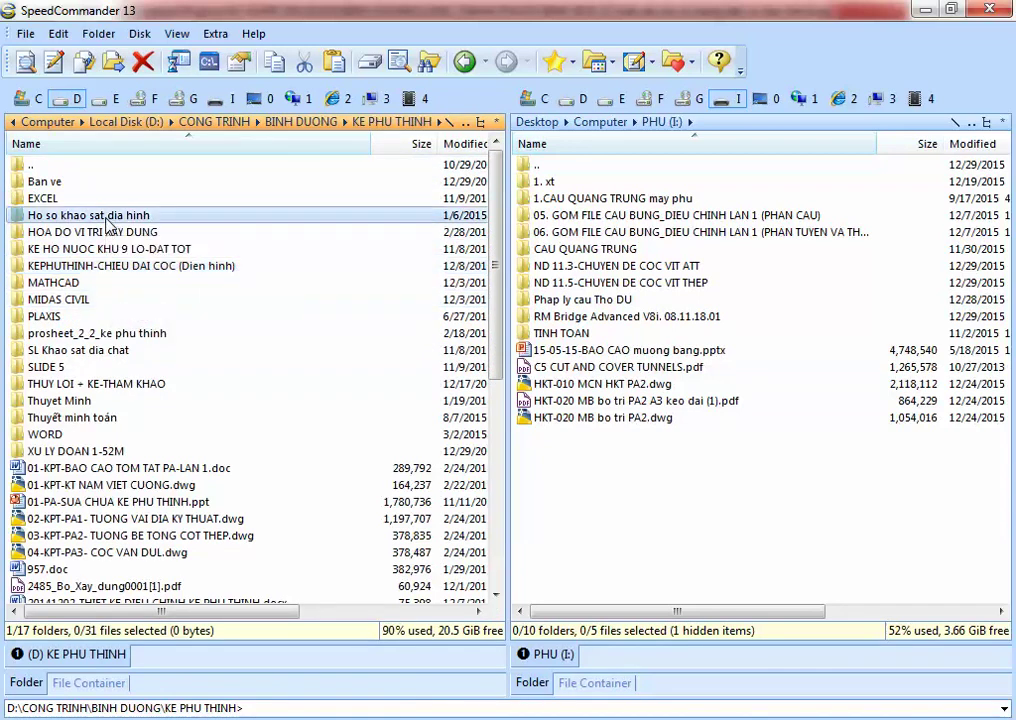
click(143, 336)
click(80, 316)
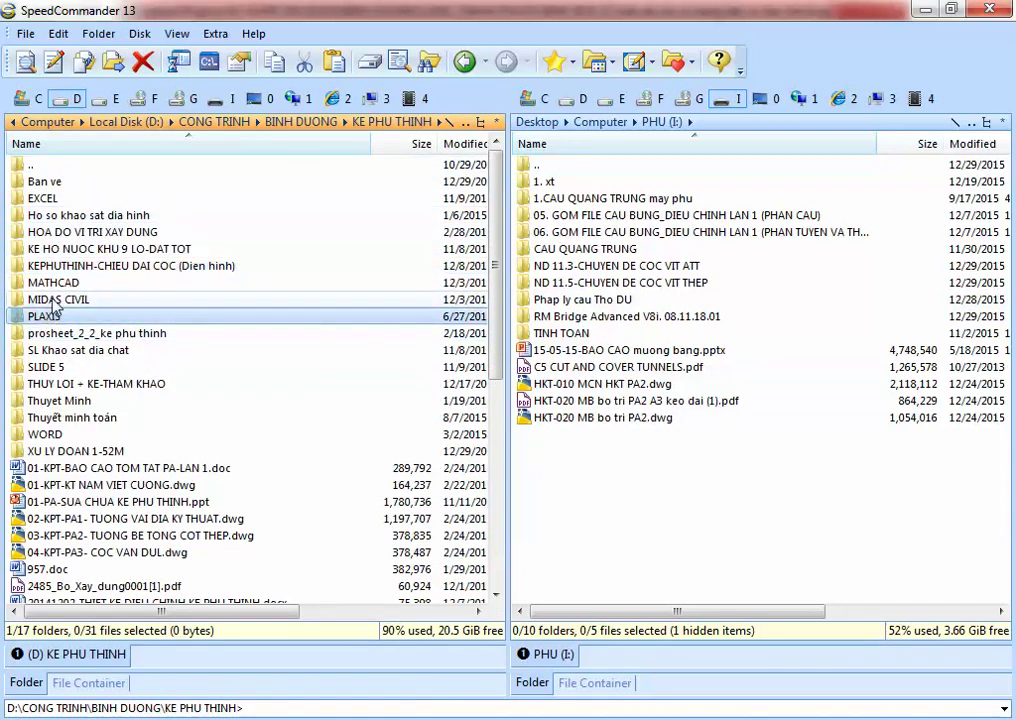
click(70, 299)
click(85, 384)
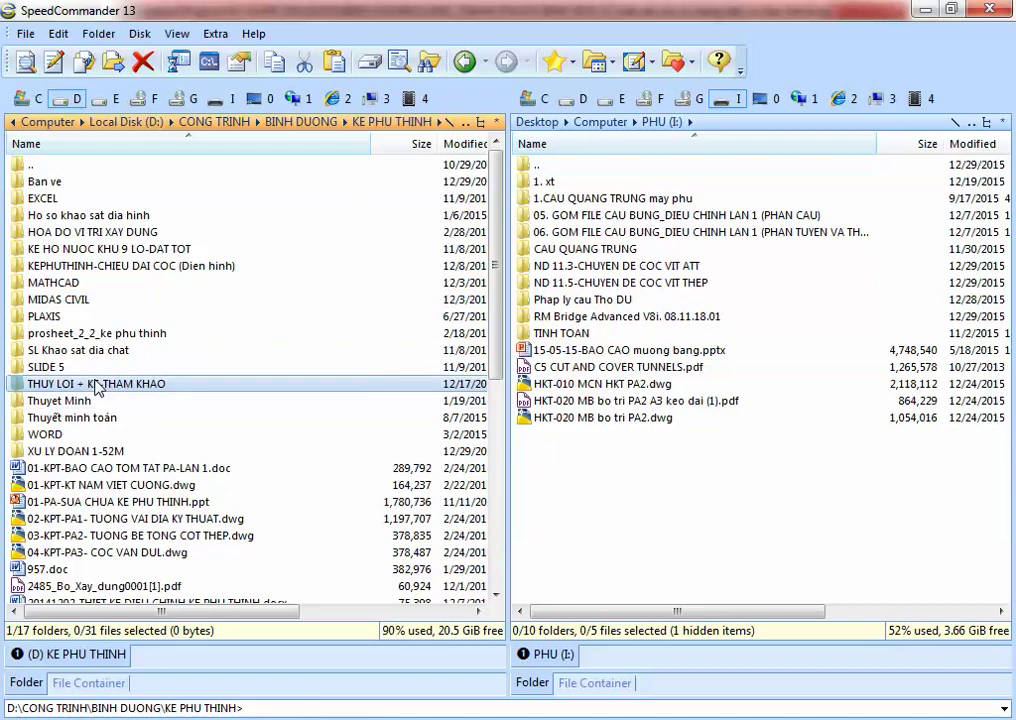
double_click(92, 384)
double_click(30, 165)
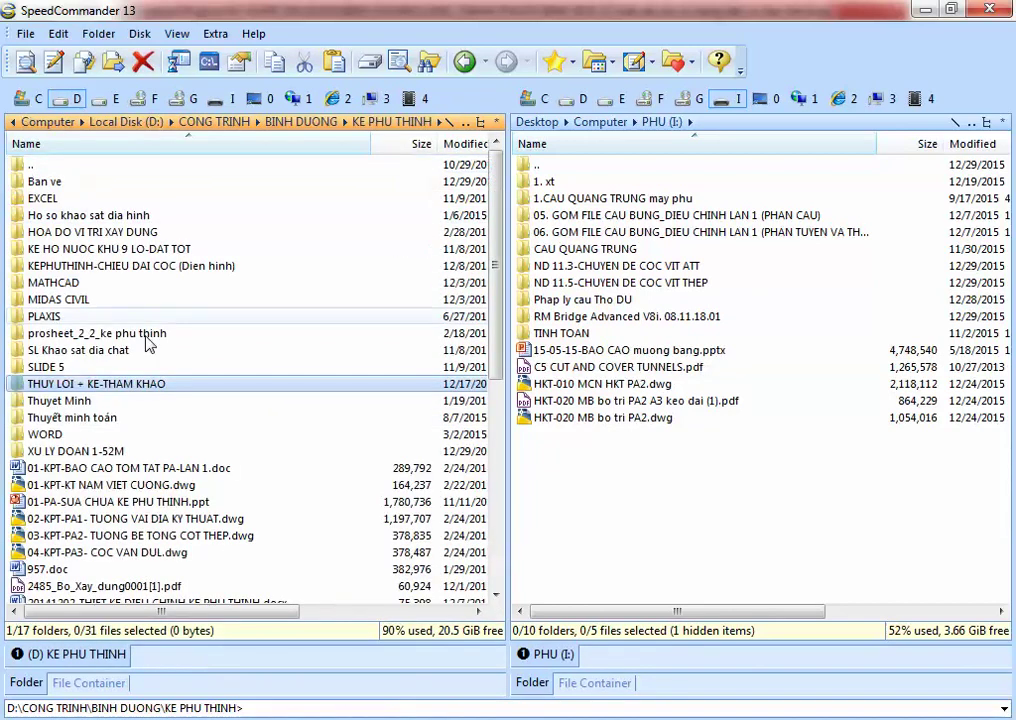
click(128, 452)
double_click(118, 451)
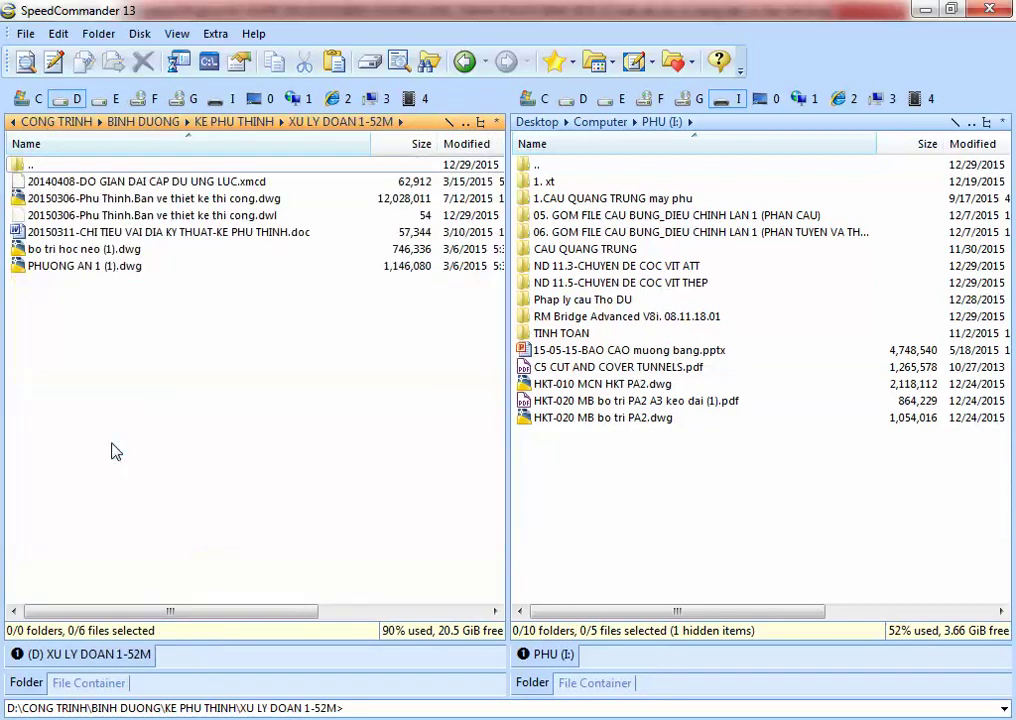
Step: Go back to the KE PHU THINH folder and look through its complete list of files
double_click(27, 165)
scroll(240, 485, down, 2)
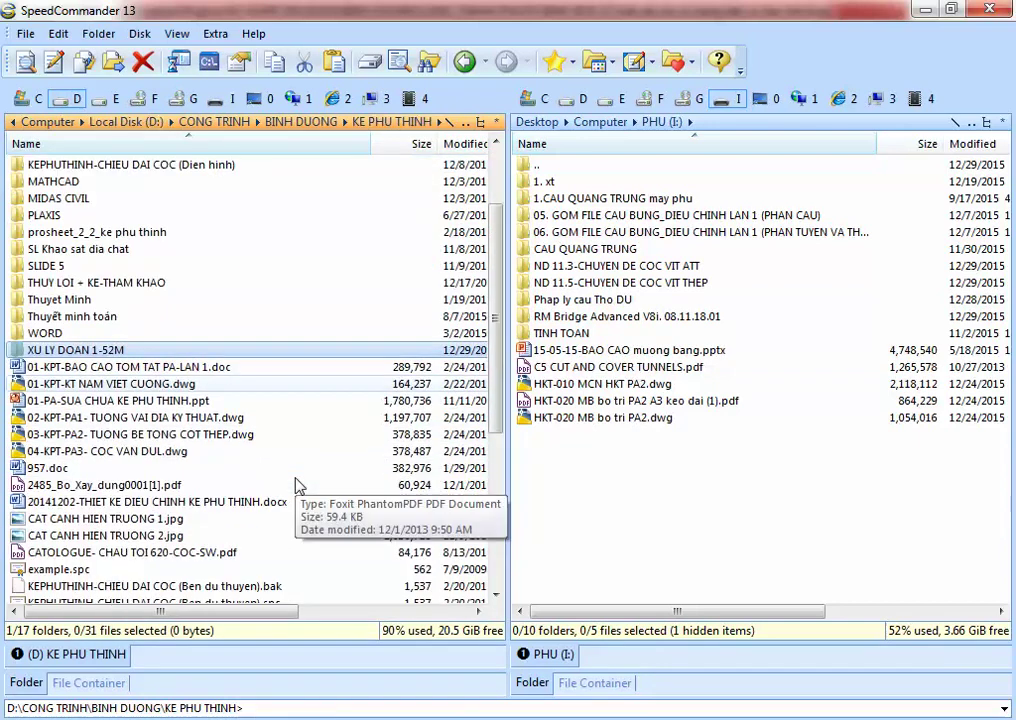
scroll(296, 486, down, 2)
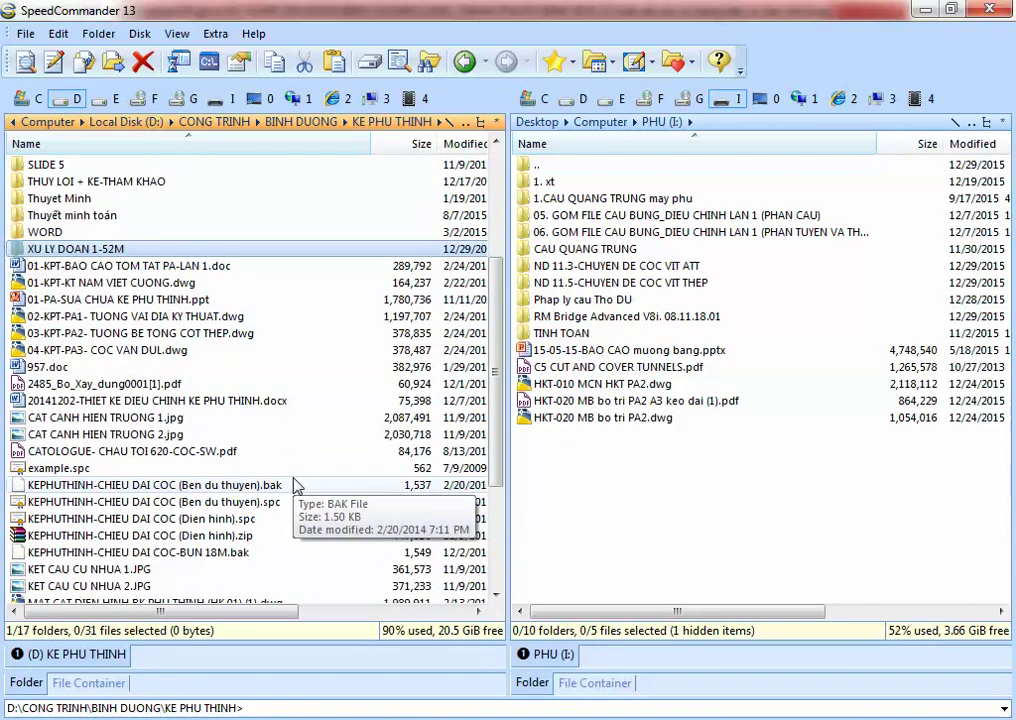
scroll(296, 485, down, 2)
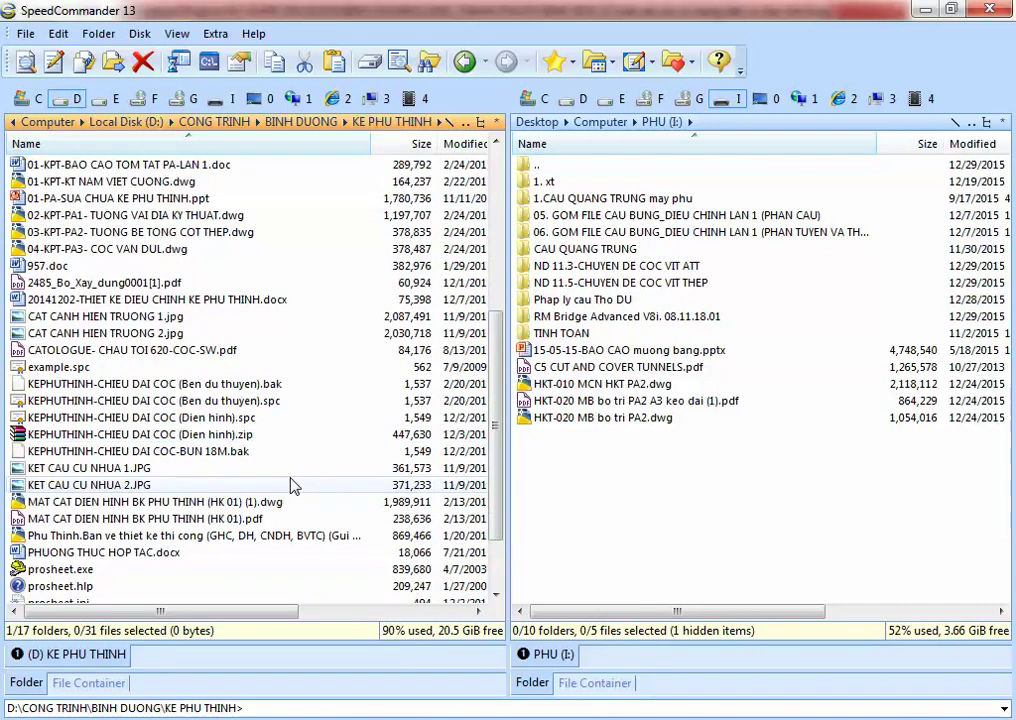
scroll(290, 485, down, 2)
scroll(288, 483, up, 7)
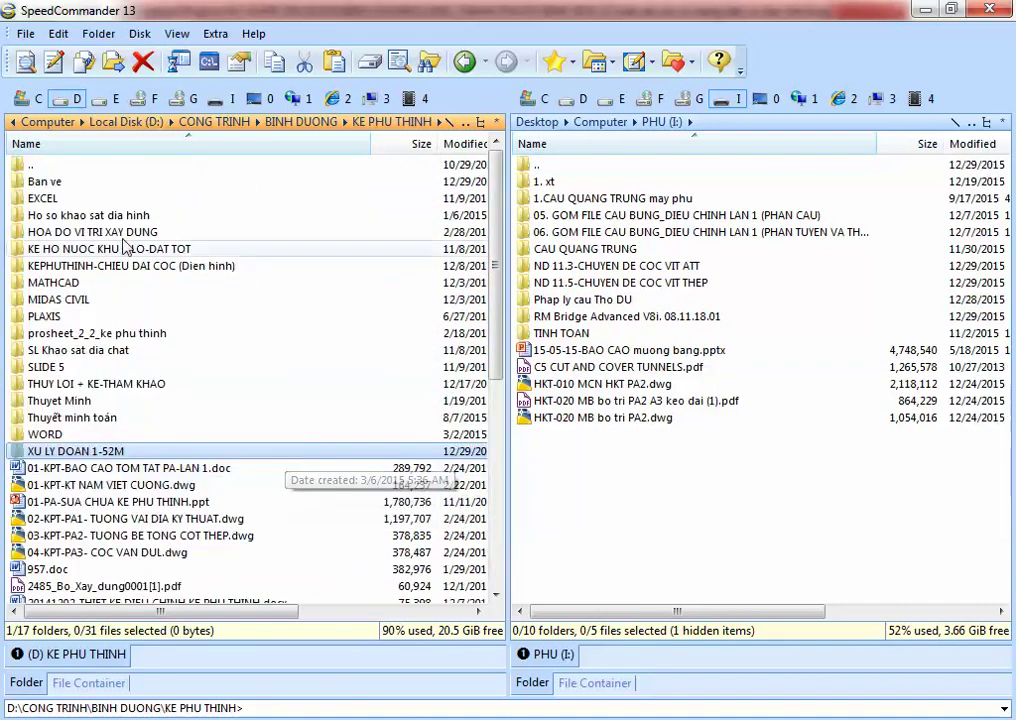
Step: Look in TUONG CANH CONG HOP, KE TBS DI AN and DUONG VEN SONG SAI GON under BINH DUONG, and reopen KE PHU THINH
double_click(28, 165)
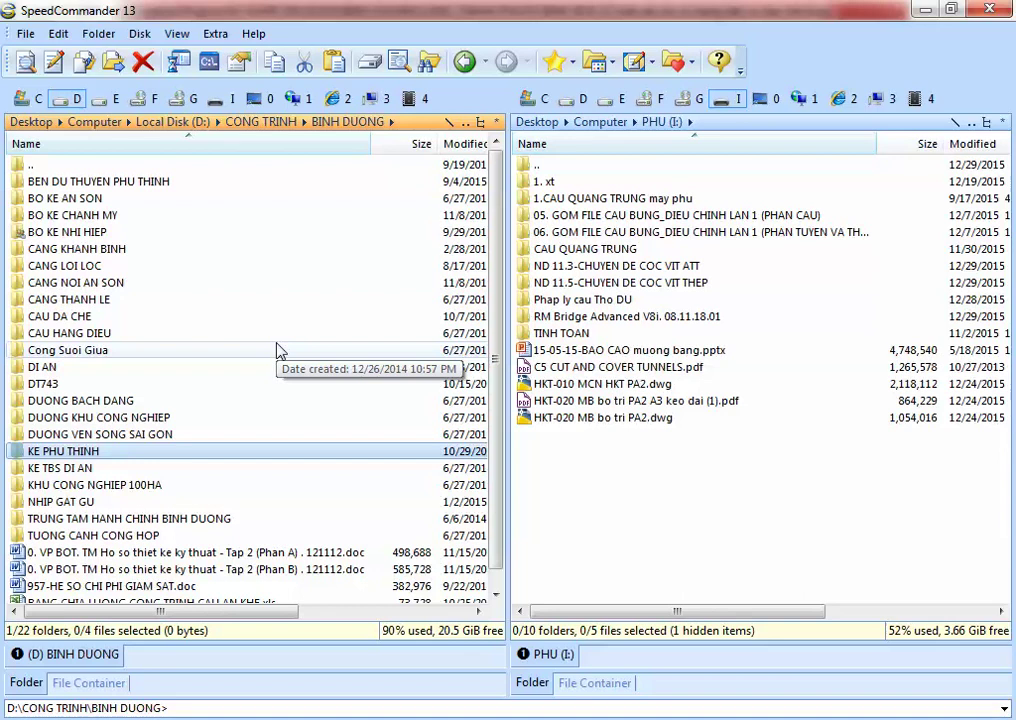
scroll(228, 436, down, 1)
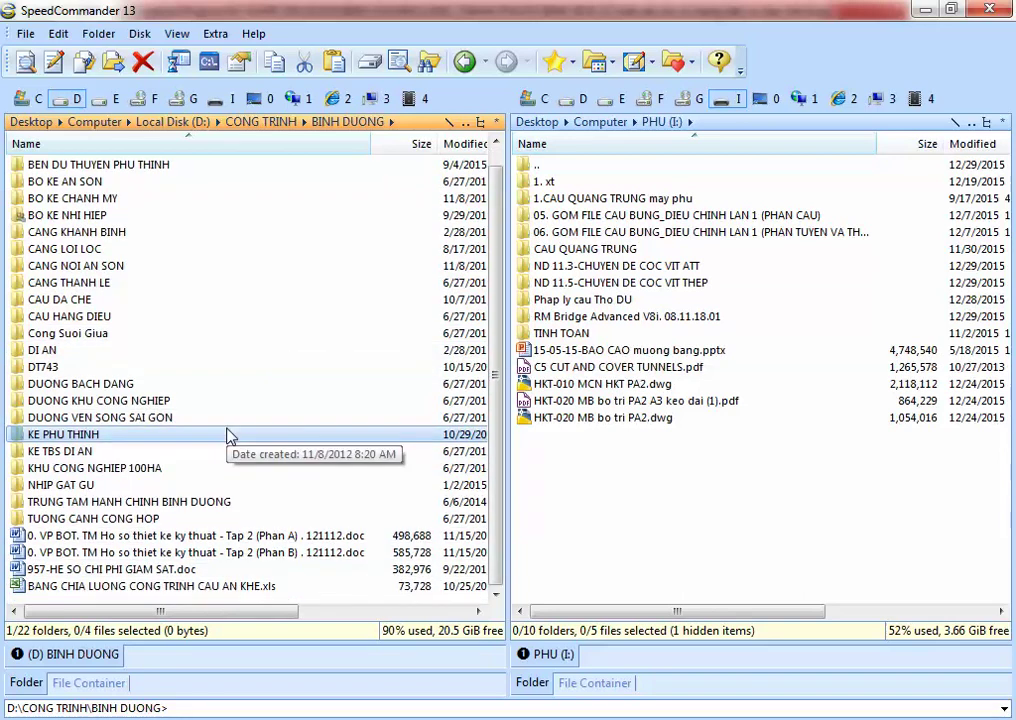
double_click(150, 518)
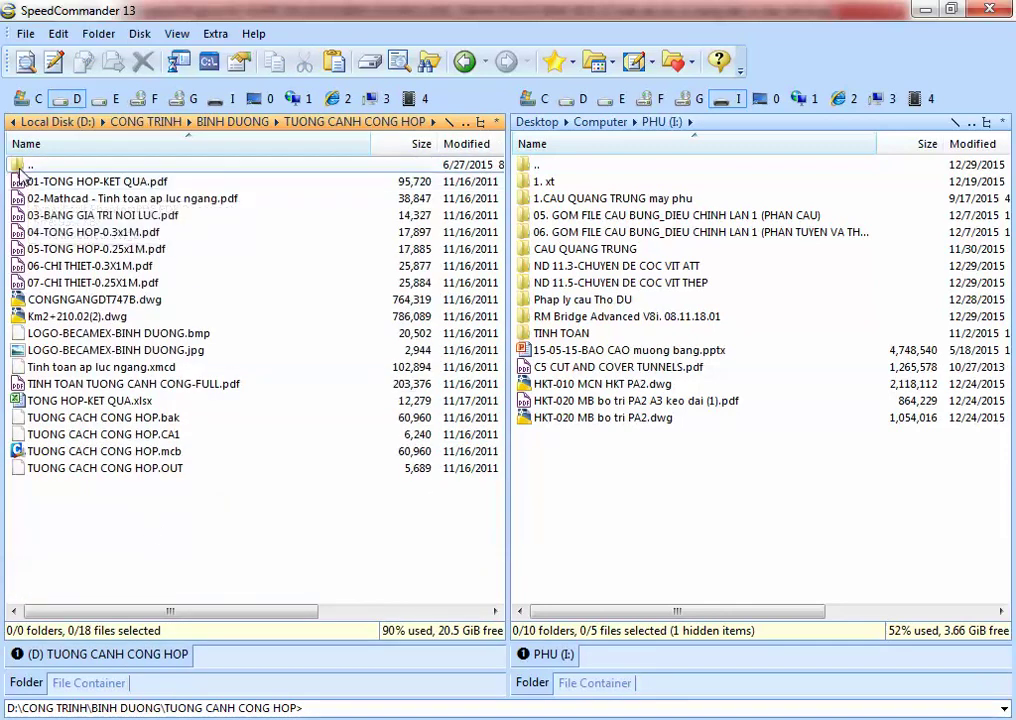
double_click(30, 165)
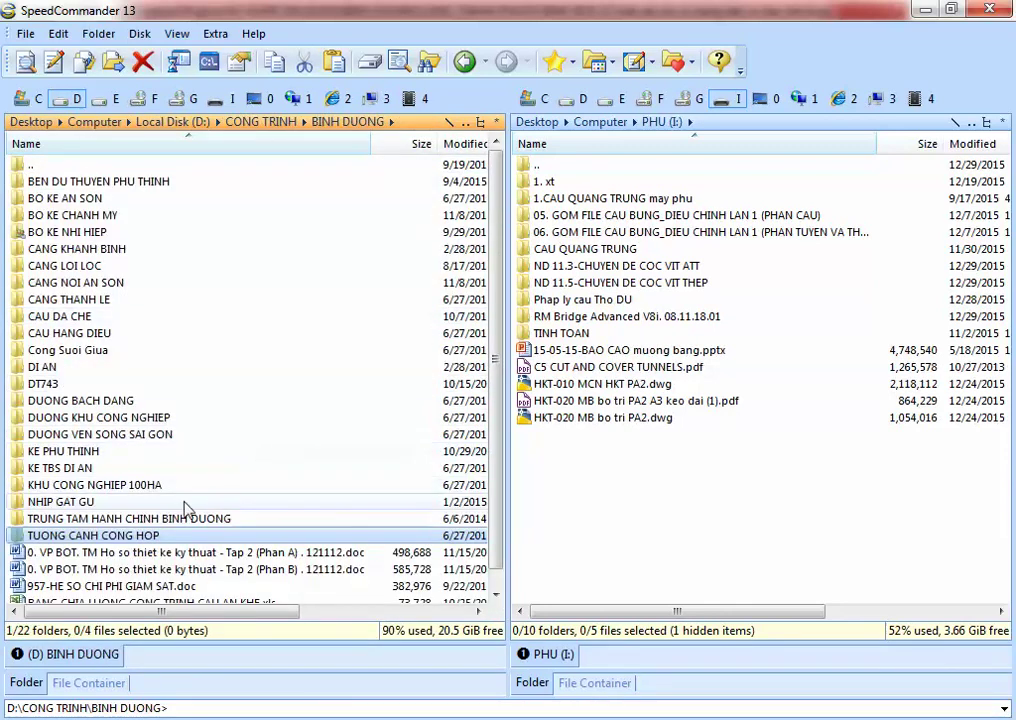
double_click(72, 468)
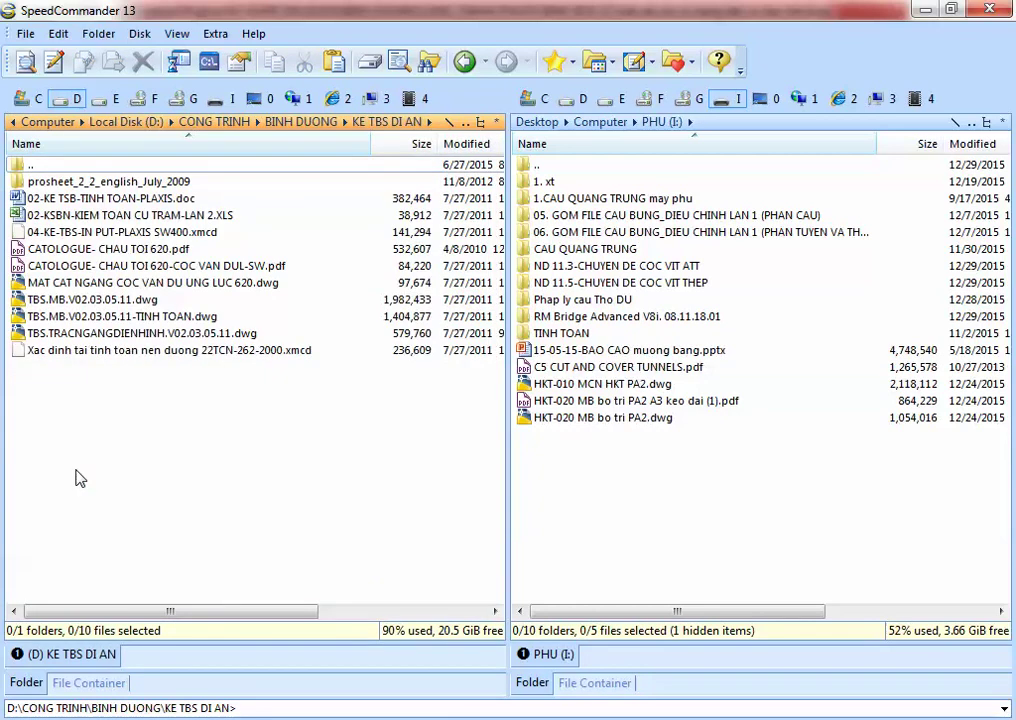
double_click(20, 168)
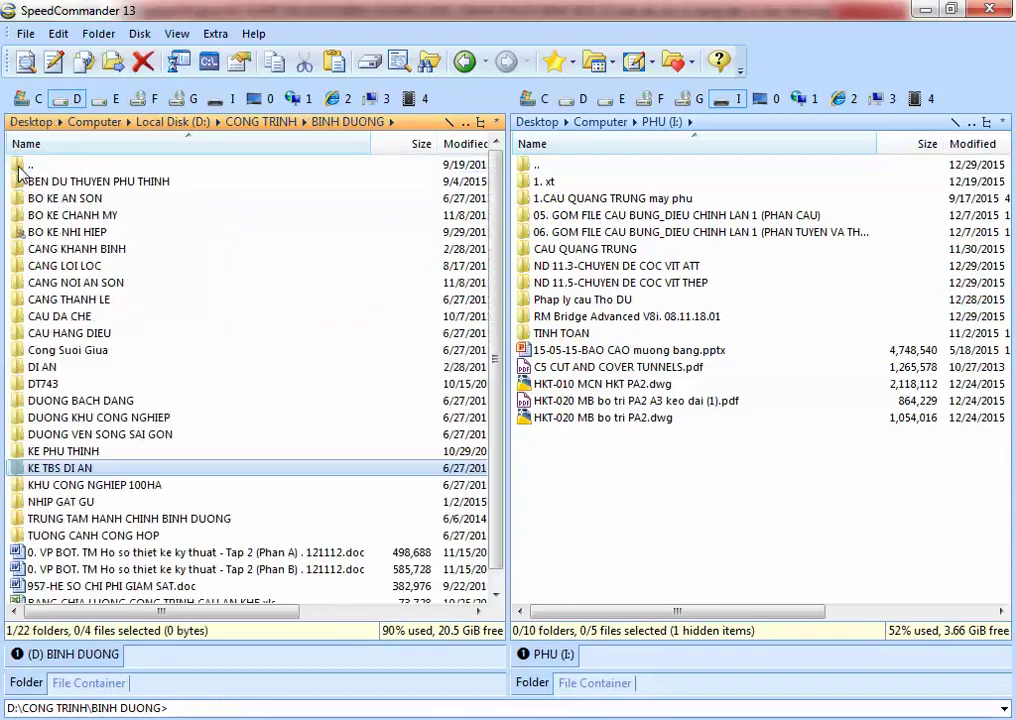
double_click(143, 437)
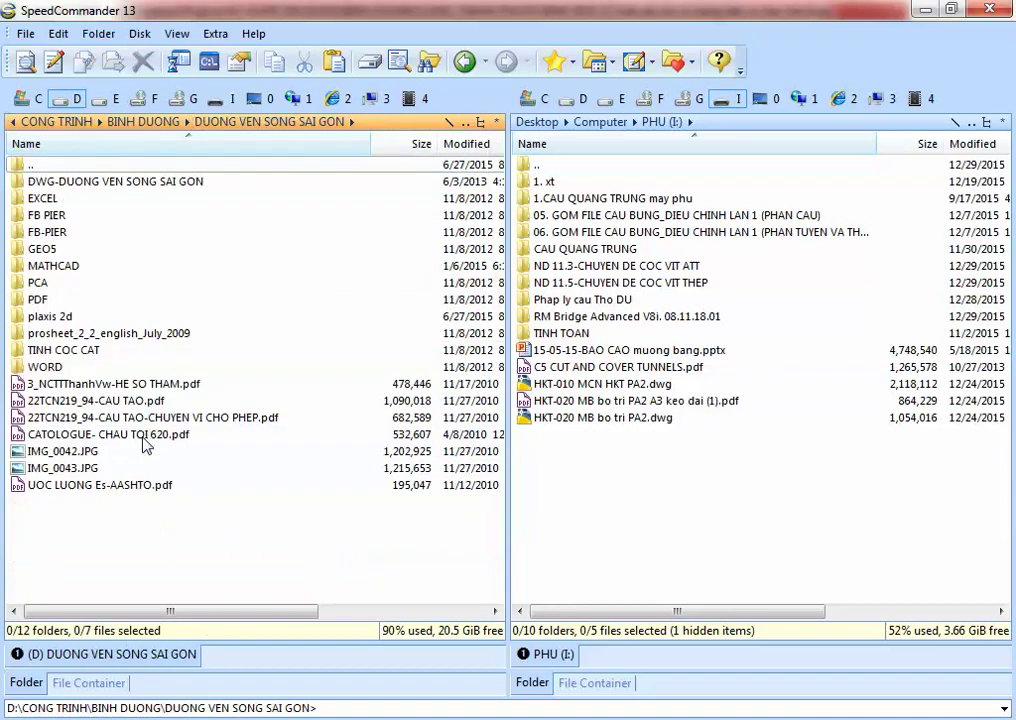
double_click(22, 166)
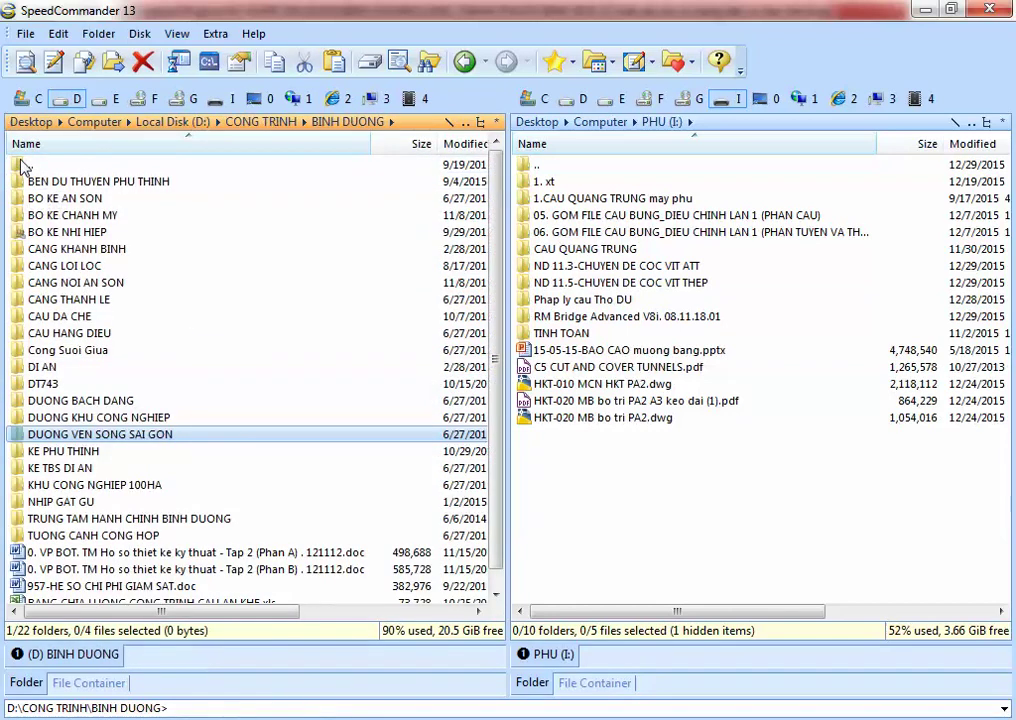
click(105, 352)
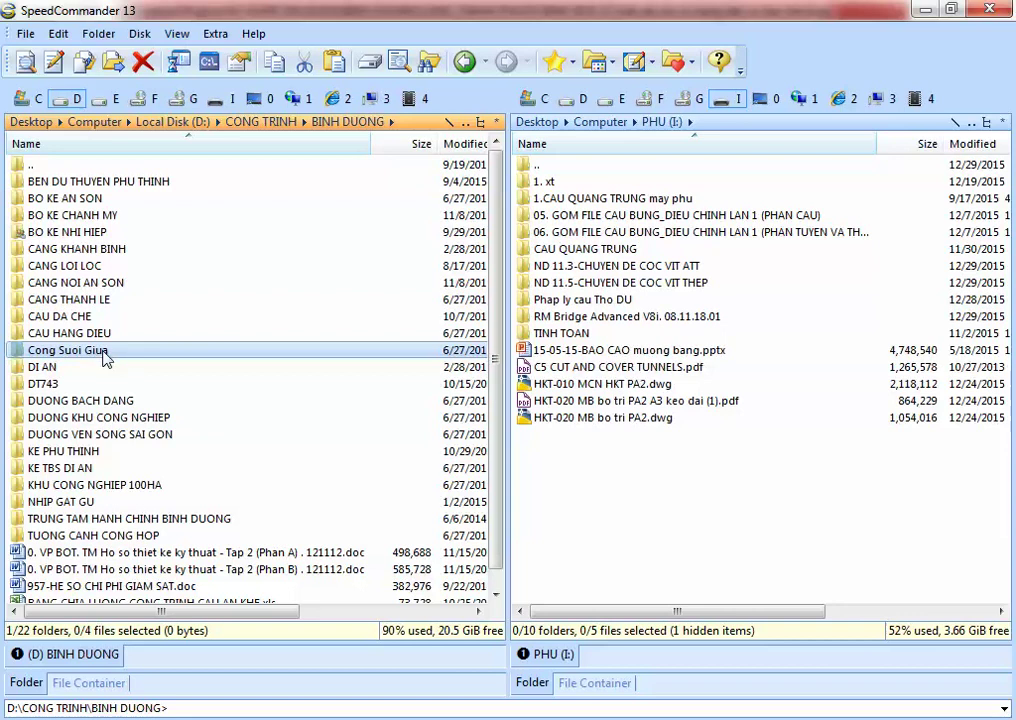
double_click(88, 452)
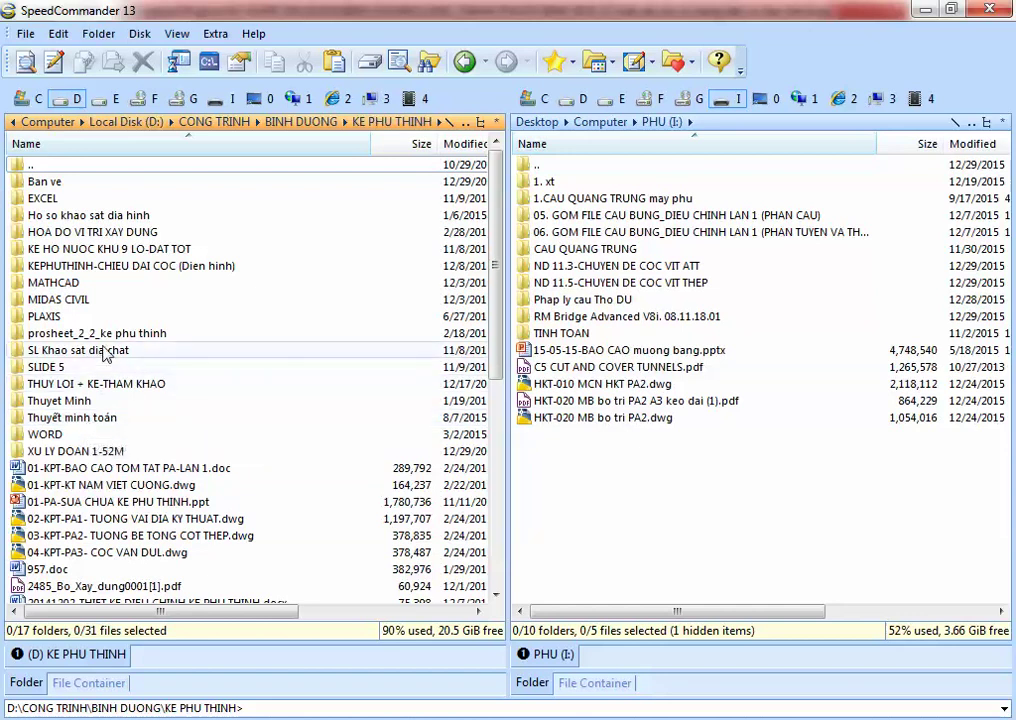
Step: Switch to the Windows XP virtual machine and add a 3D Plastic phi-c reduction phase after Phase 2, using Load adv. number of steps
mouse_move(590, 708)
click(652, 618)
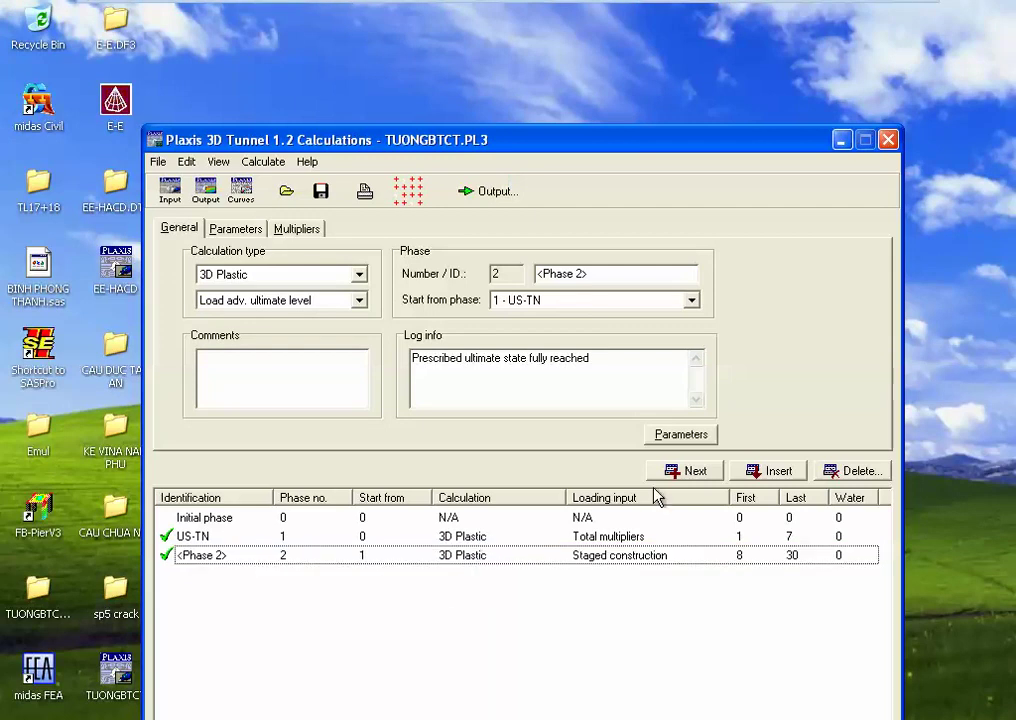
click(686, 470)
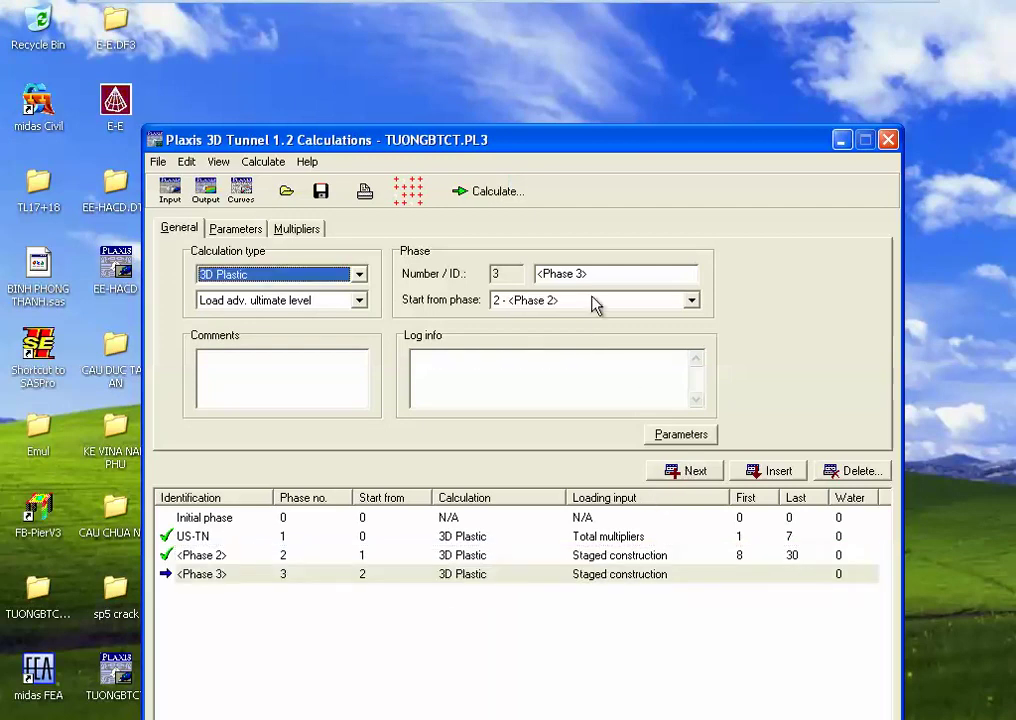
click(359, 300)
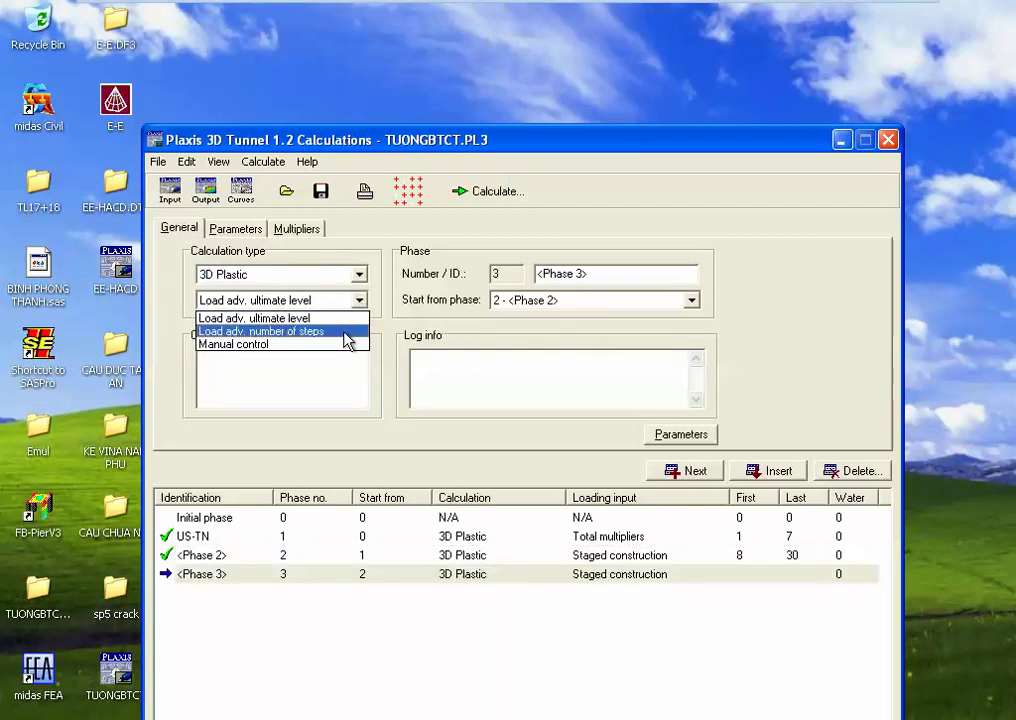
click(345, 331)
Step: Start the calculation of Phase 3
click(438, 578)
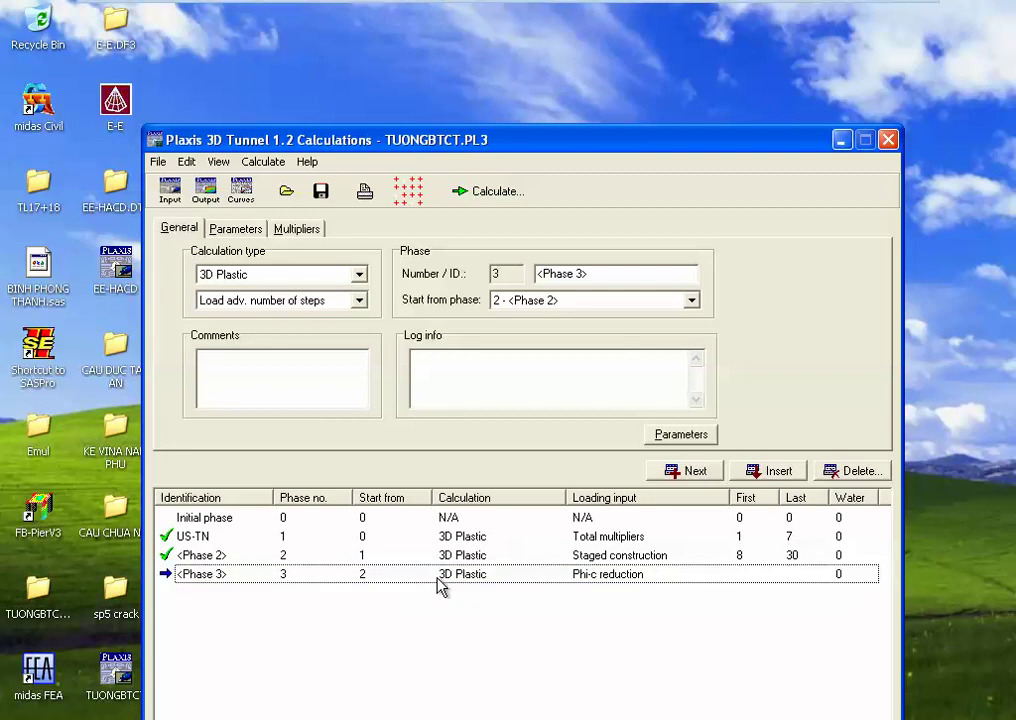
click(484, 196)
click(537, 424)
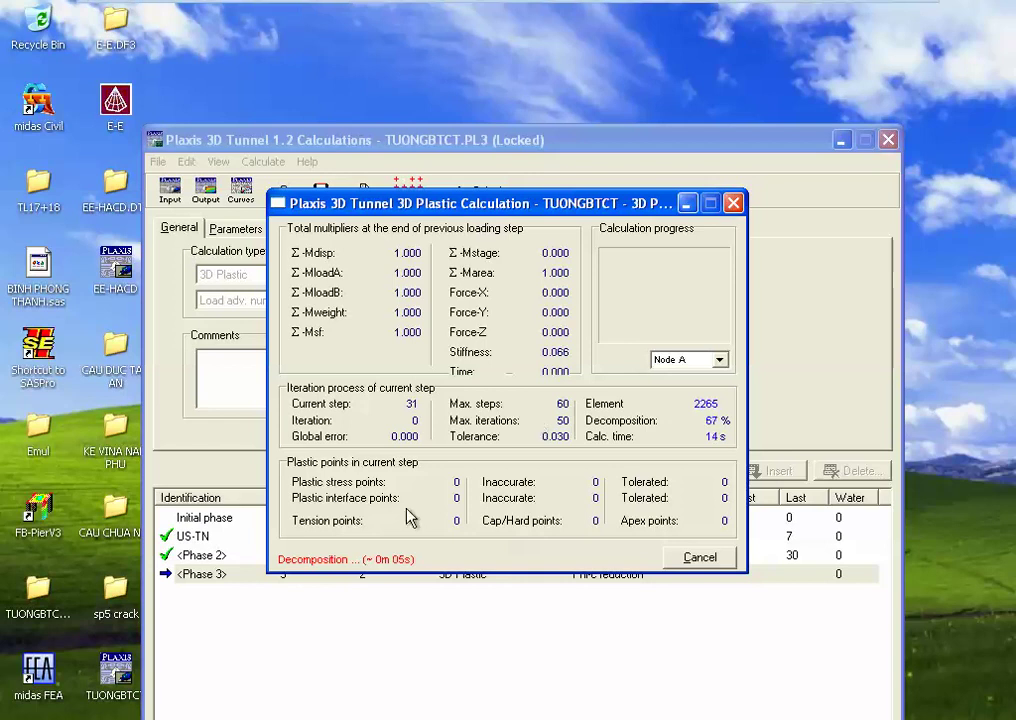
Step: Return to SpeedCommander and open the folder D:\Dropbox\Projects\02-SEAPE VN
mouse_move(730, 7)
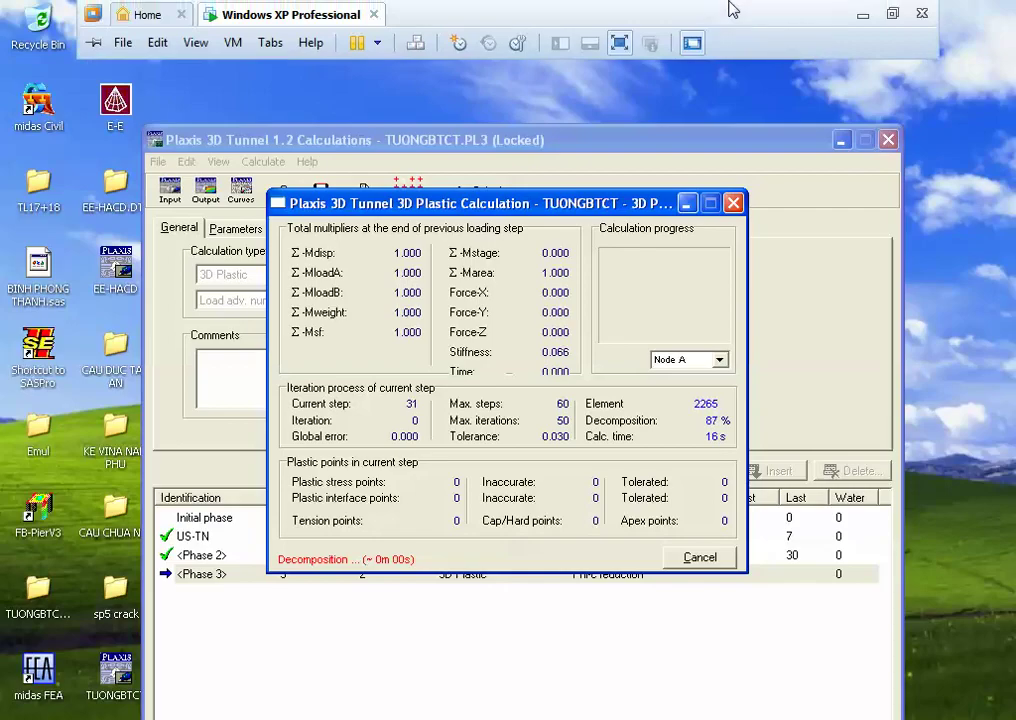
click(864, 20)
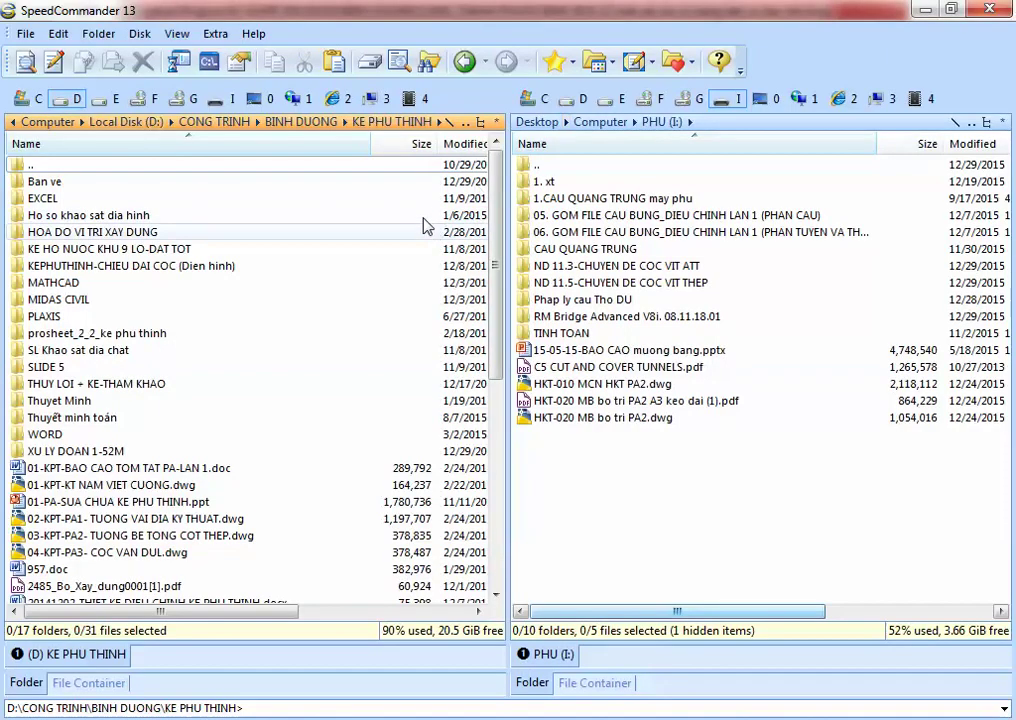
click(128, 122)
double_click(55, 327)
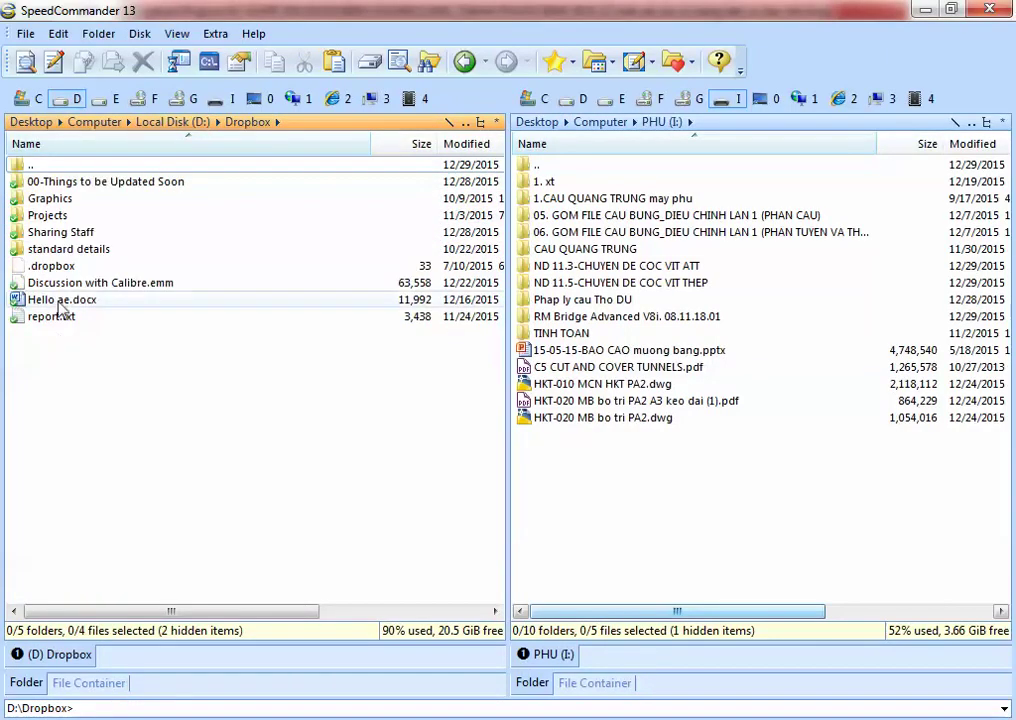
double_click(64, 216)
double_click(72, 186)
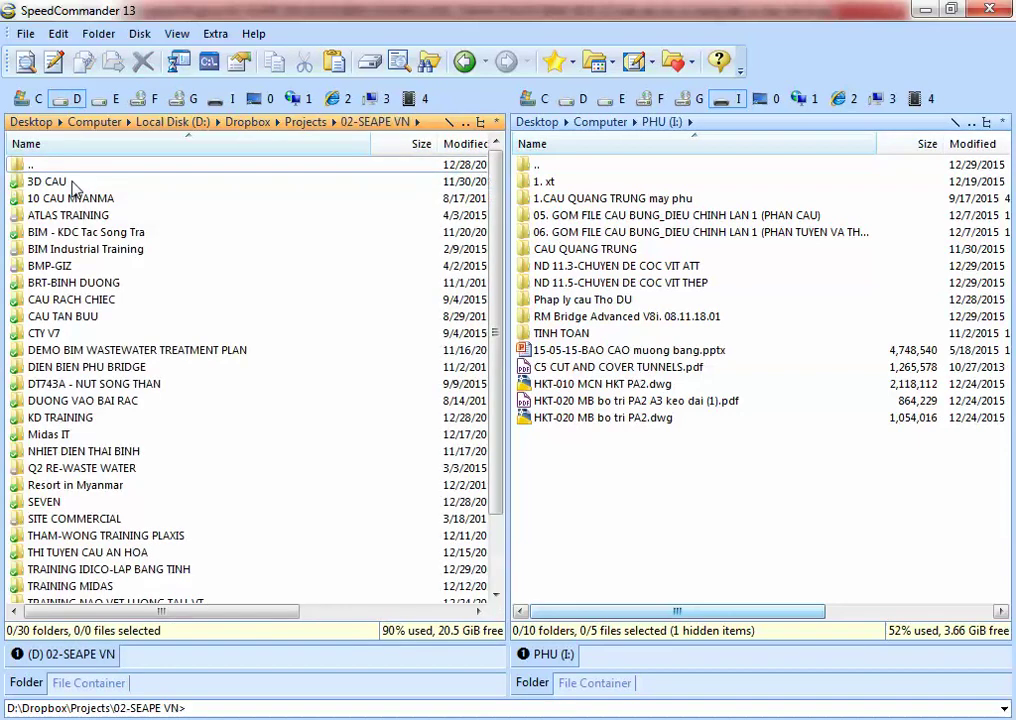
Step: Open TB2-WP-0UPE-C-C6-DC-0003-RC.PDF from the RECEIVABLE folder of NHIET DIEN THAI BINH
double_click(97, 451)
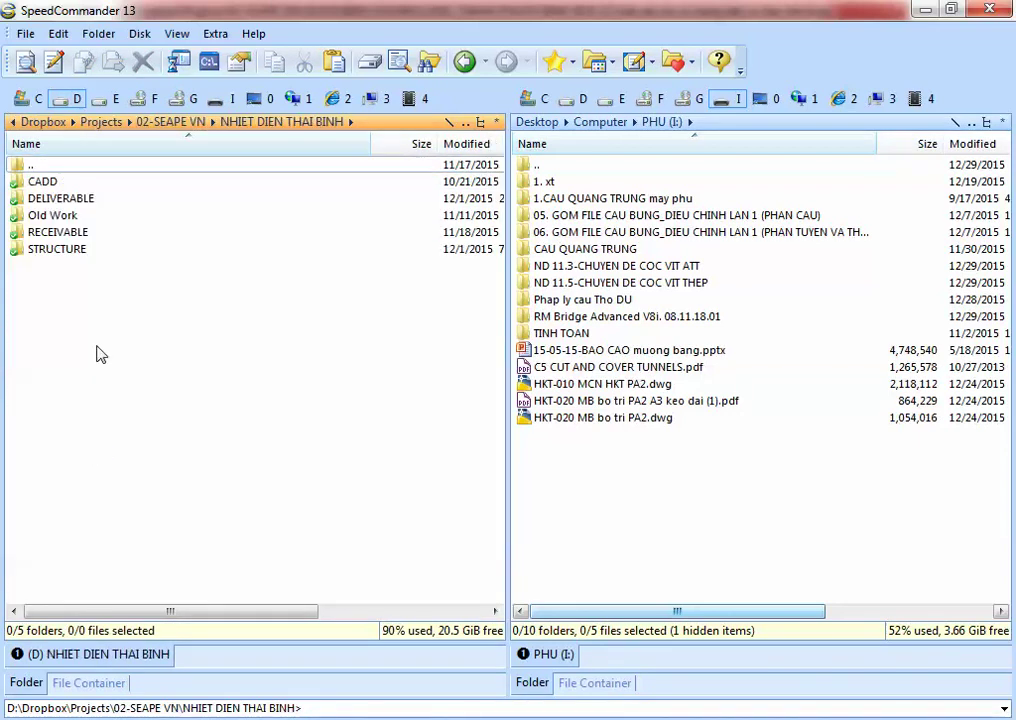
double_click(80, 234)
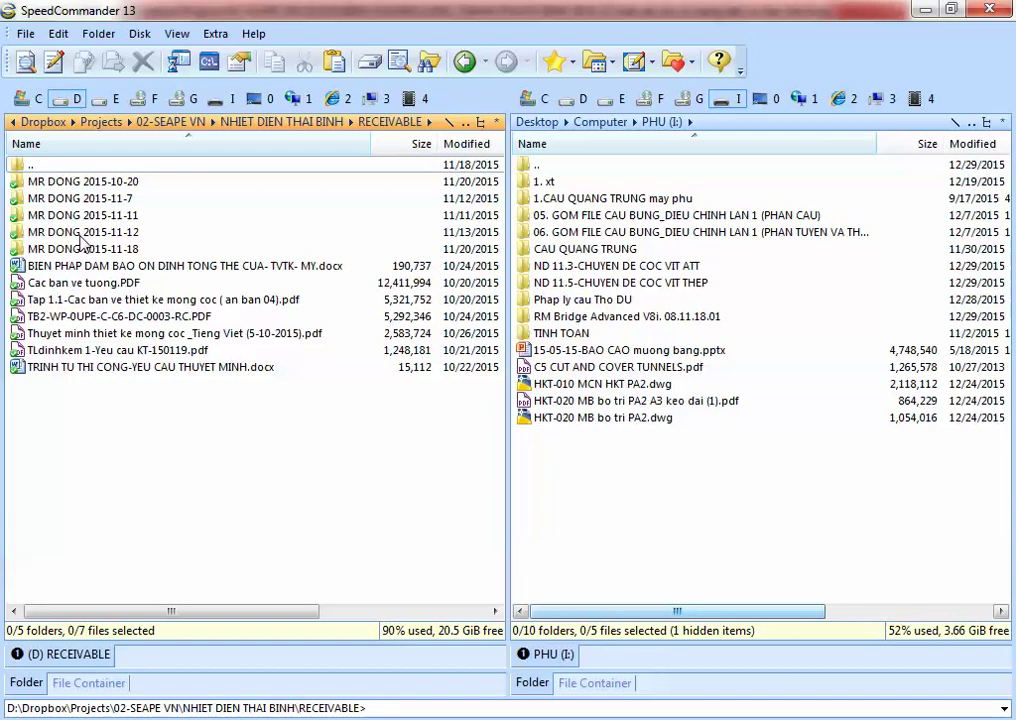
click(256, 340)
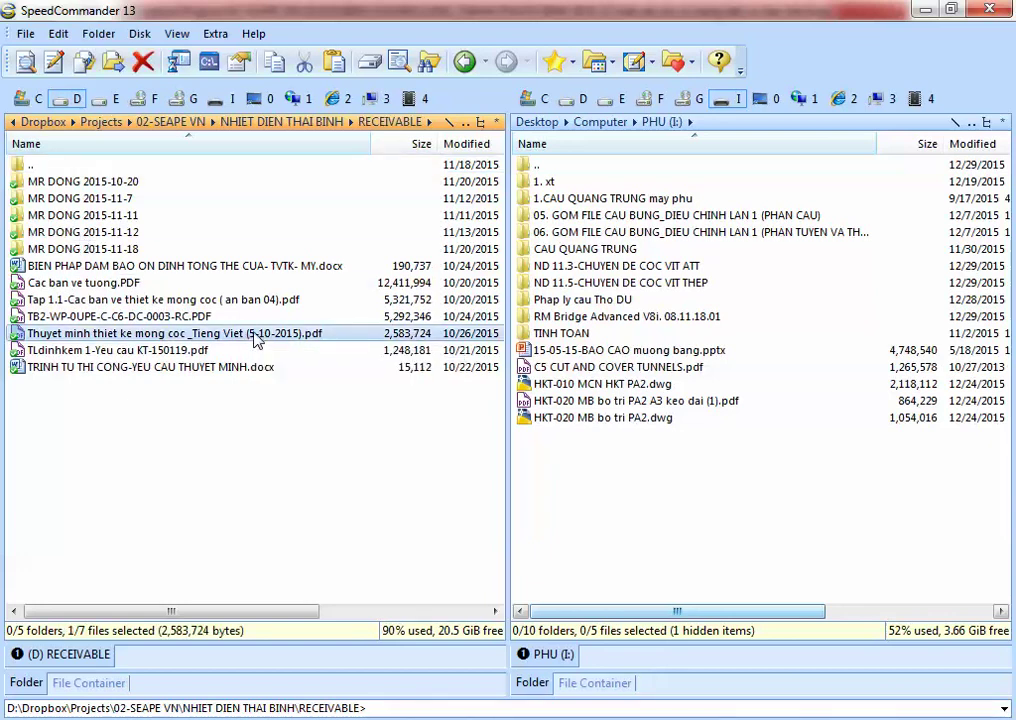
click(183, 318)
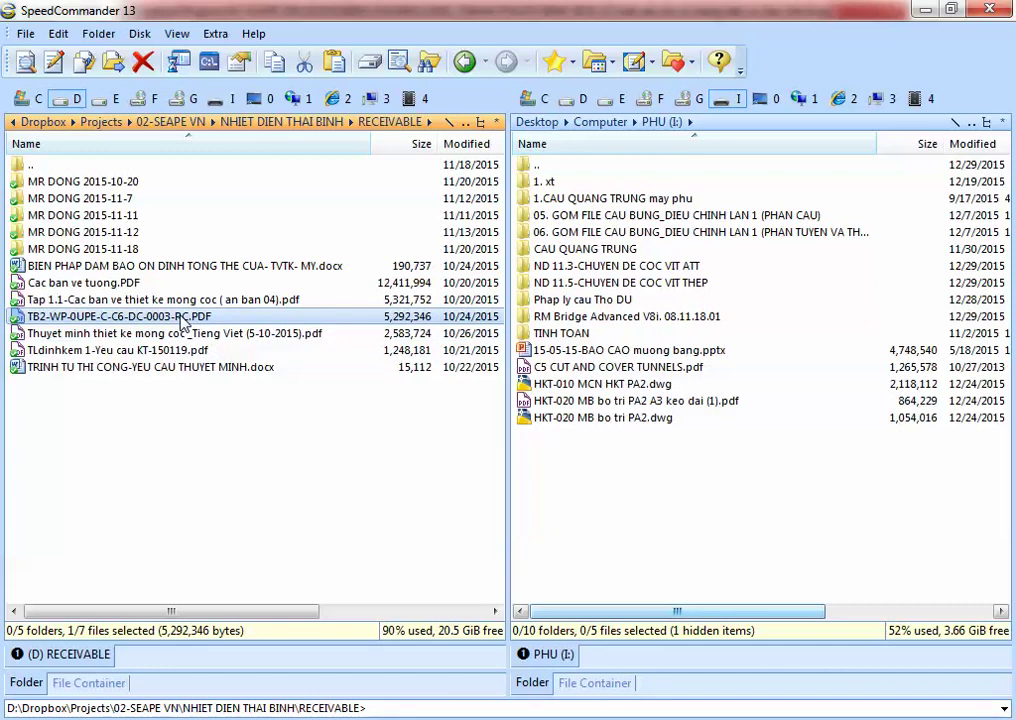
double_click(183, 318)
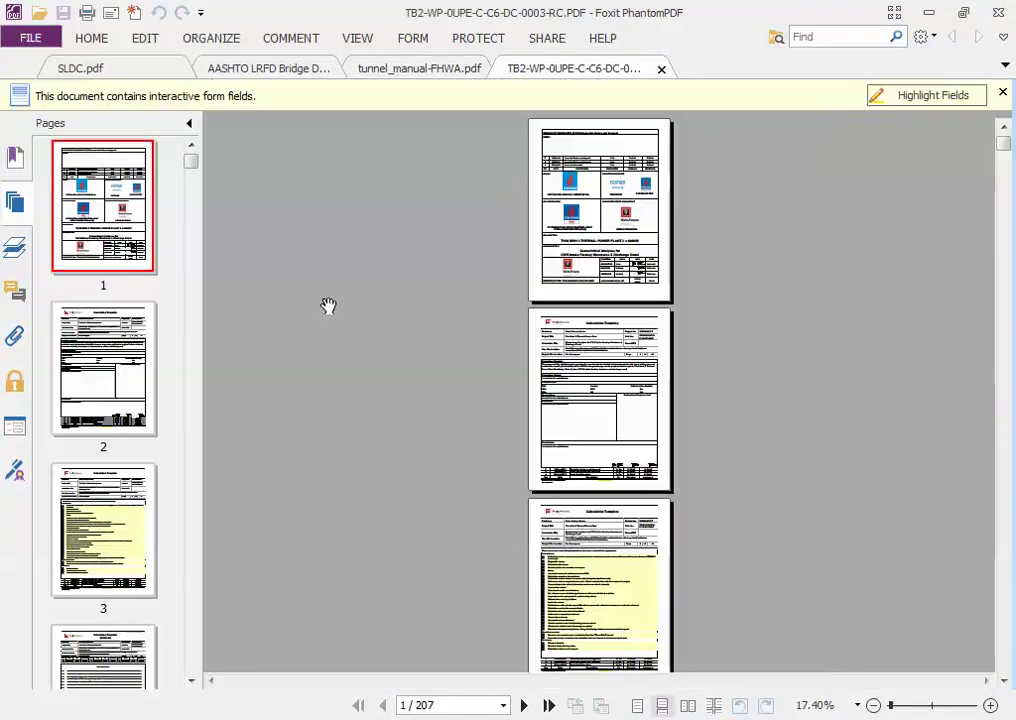
Step: Show the PDF pages in a continuous two-page layout
scroll(325, 307, down, 10)
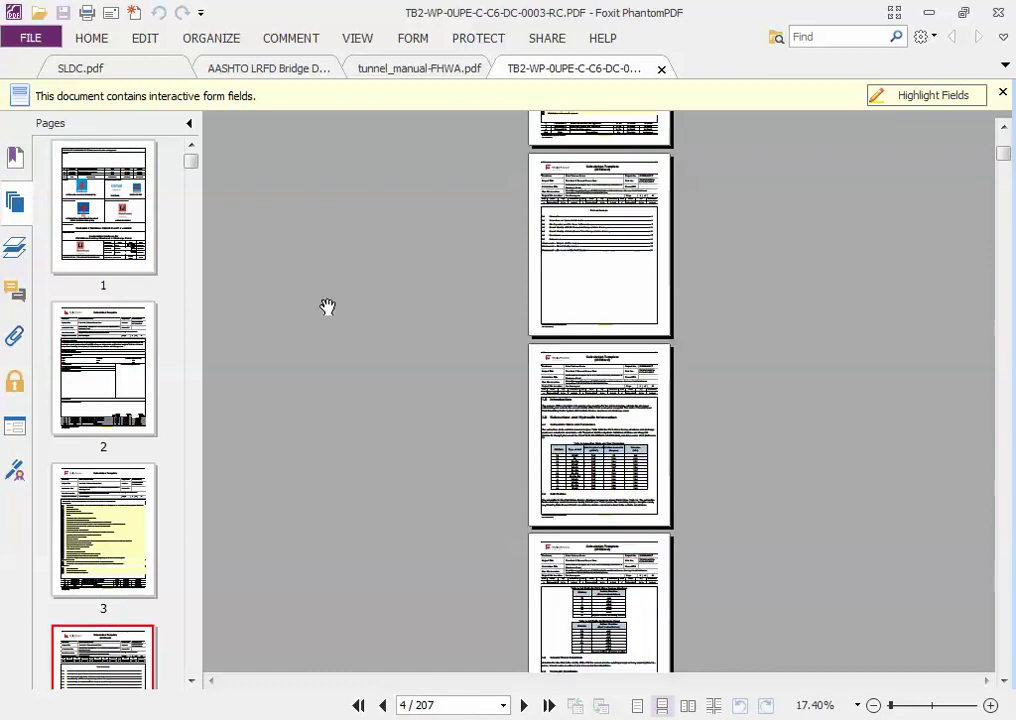
click(360, 40)
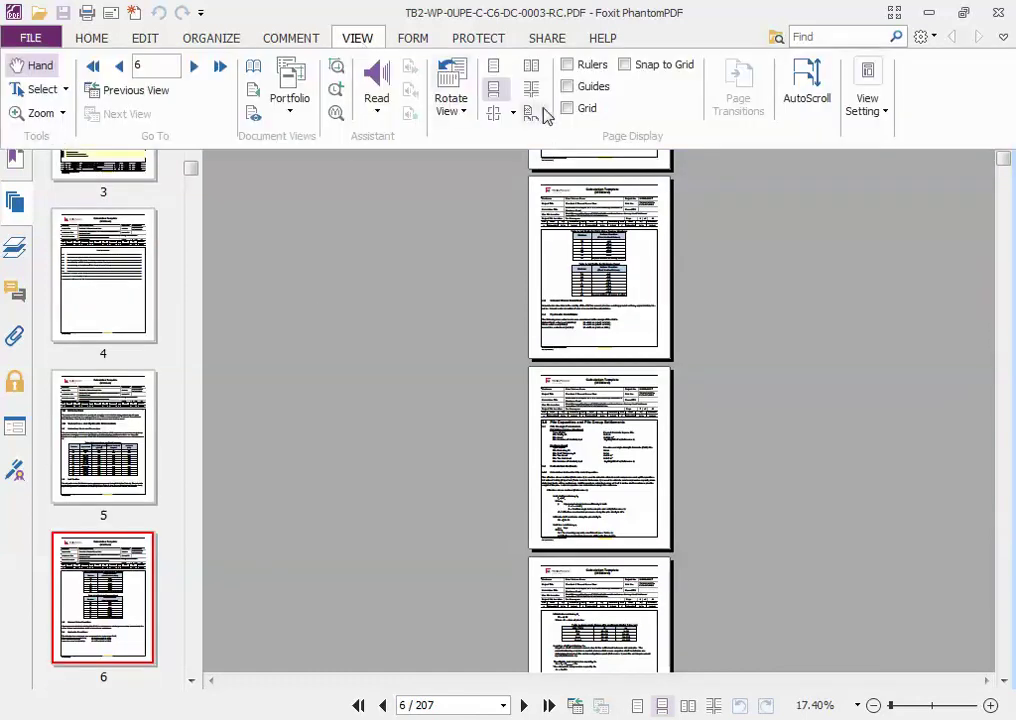
click(535, 93)
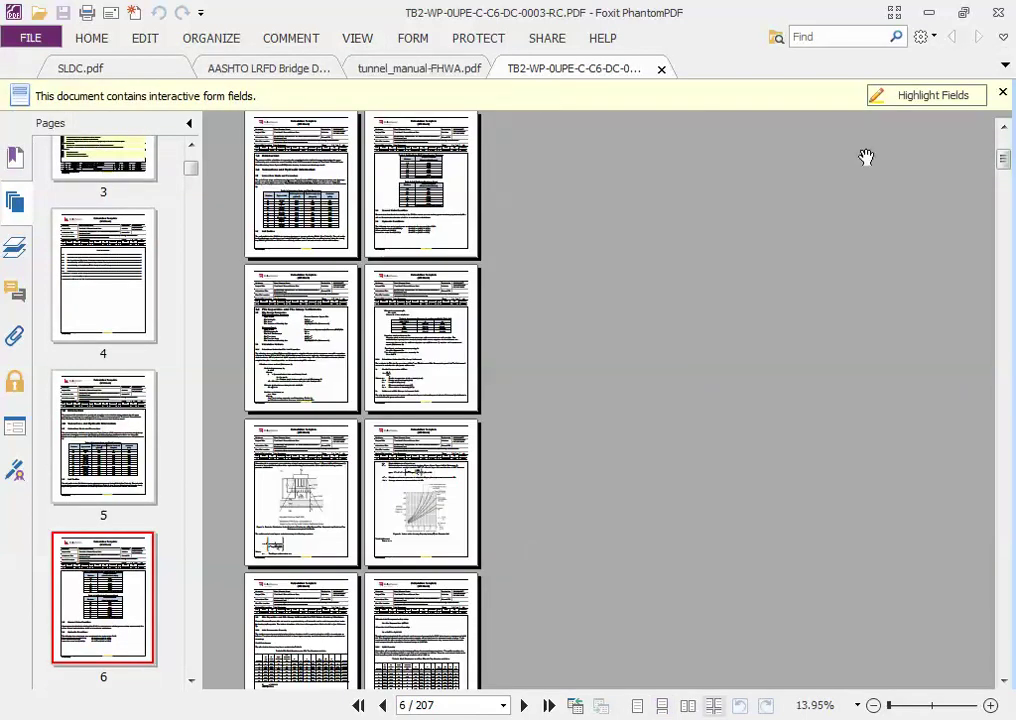
Step: Dismiss the form-field notice, enlarge the pages to 75% around the soil strata table and hide the page thumbnails
click(1002, 93)
ctrl+scroll(637, 245, up, 4)
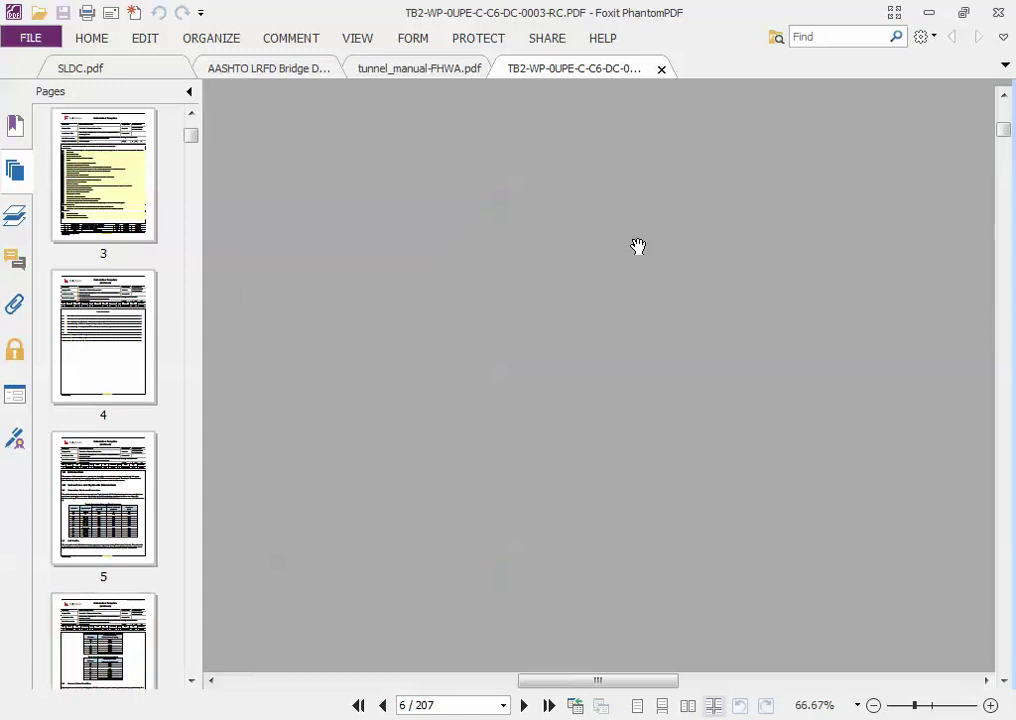
ctrl+scroll(540, 293, down, 4)
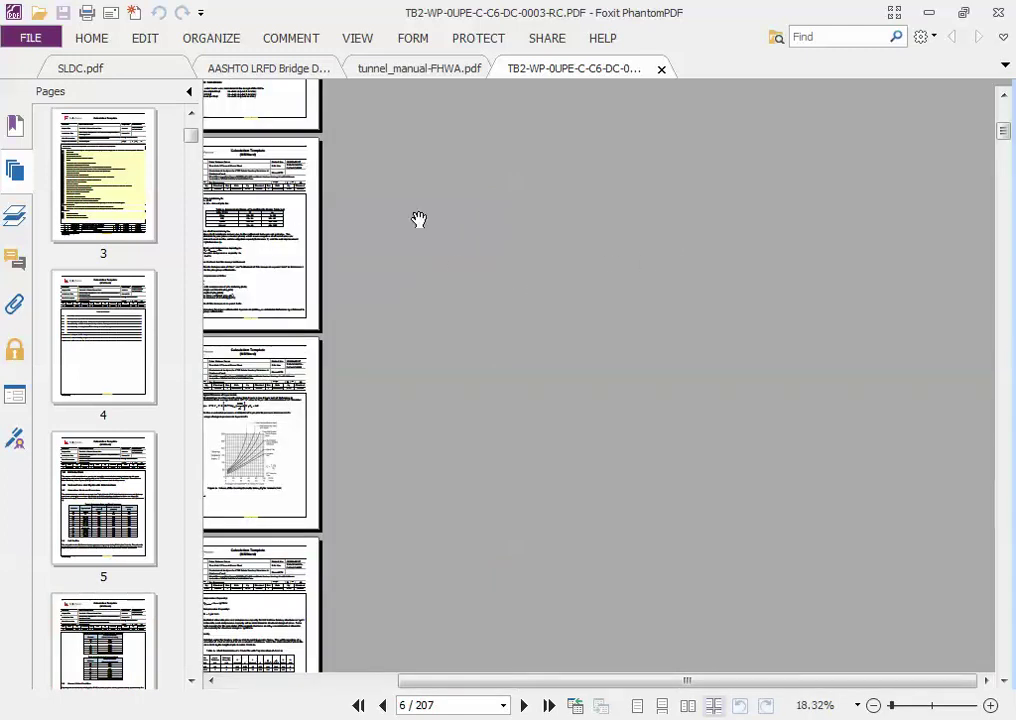
ctrl+scroll(258, 94, up, 4)
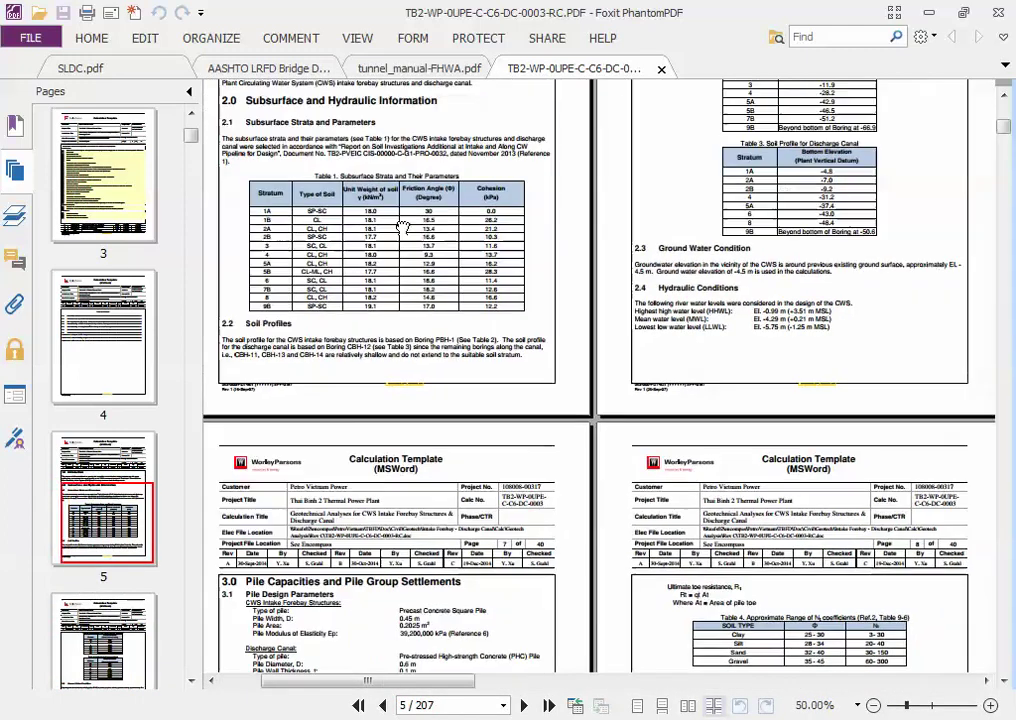
ctrl+scroll(509, 241, up, 2)
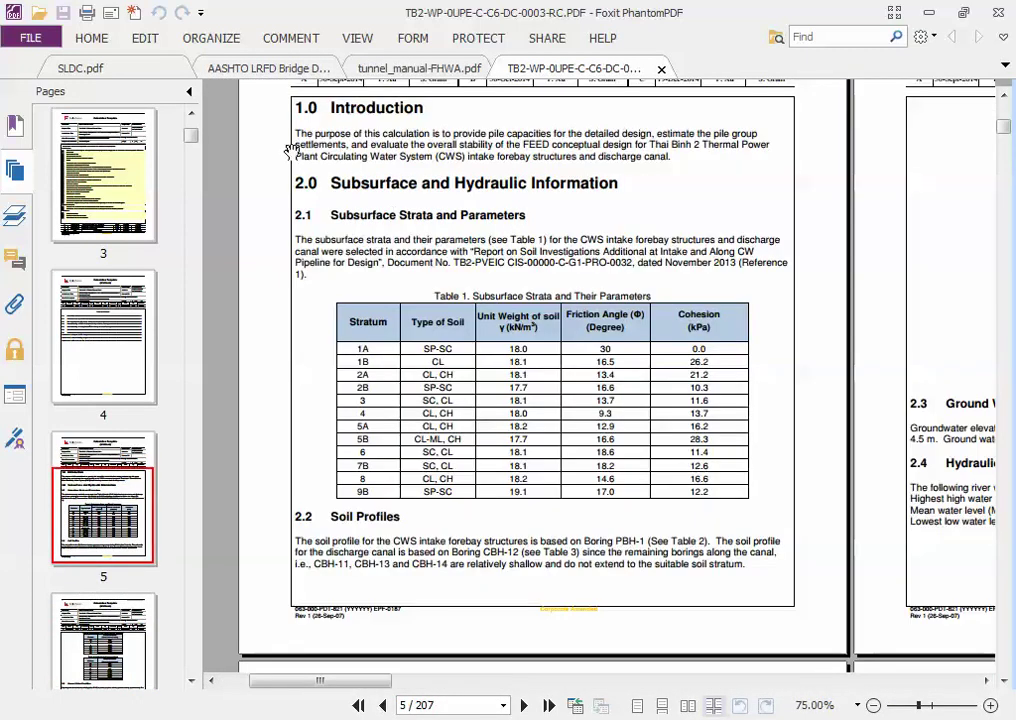
click(189, 91)
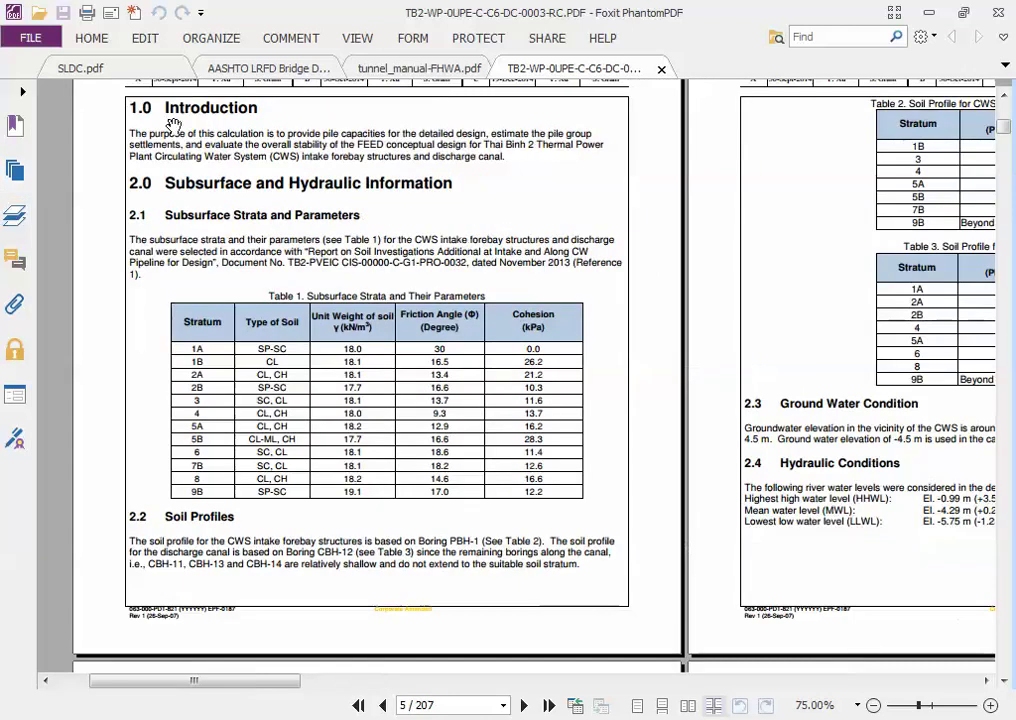
Step: Switch the PDF to a continuous single-page layout and enlarge it to 100% at the table of contents
click(357, 38)
click(560, 77)
scroll(490, 354, up, 6)
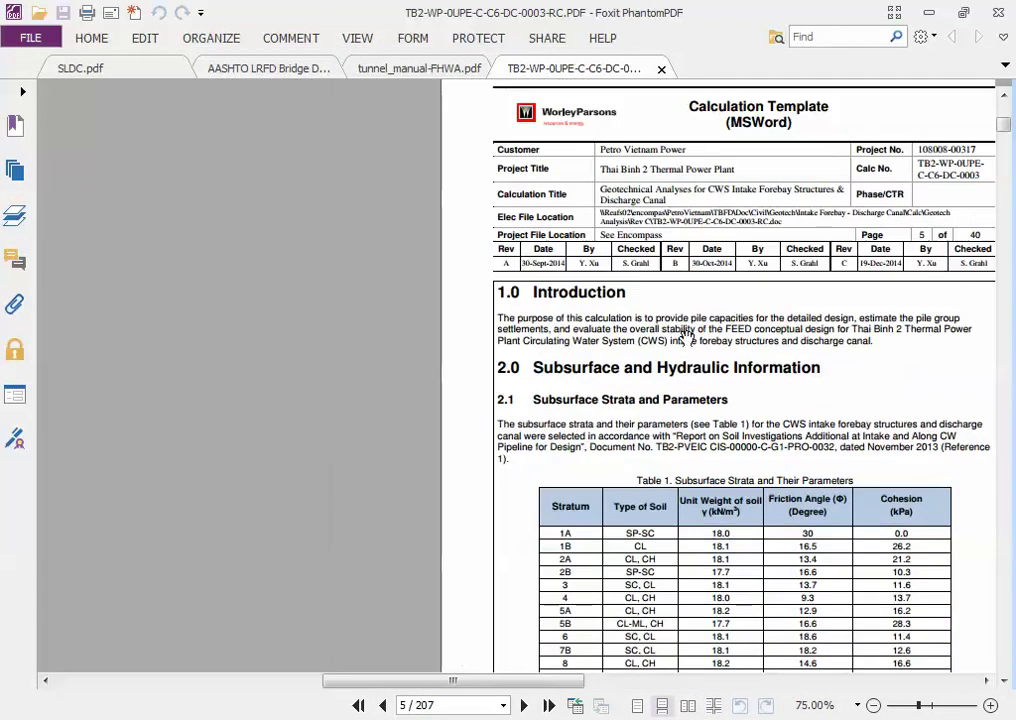
scroll(454, 311, down, 3)
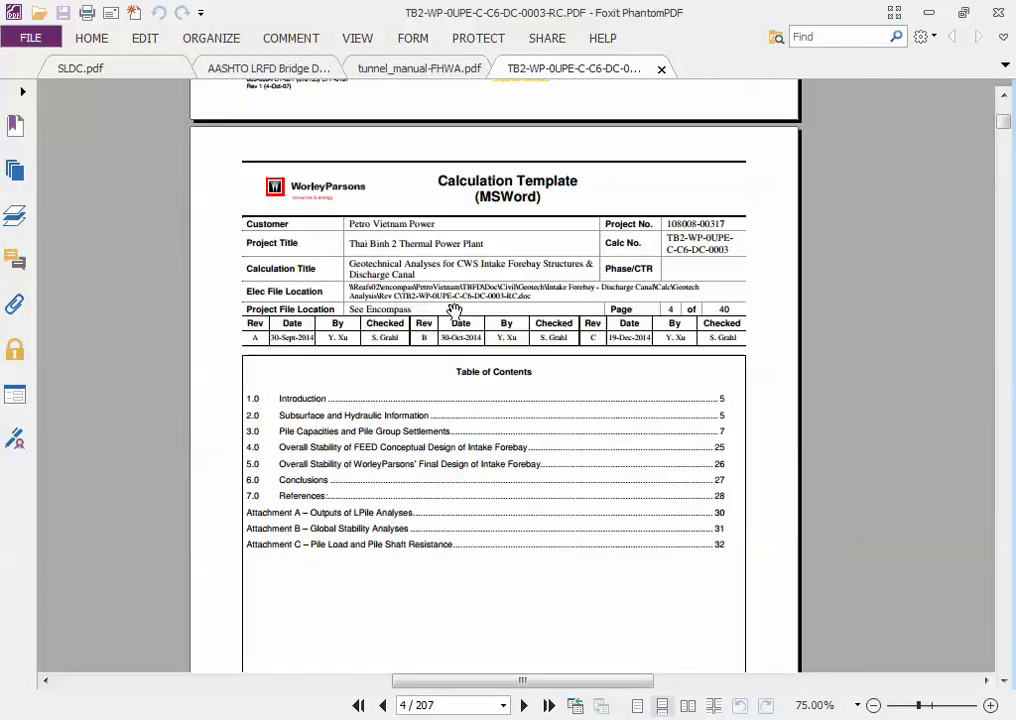
ctrl+scroll(454, 312, up, 1)
Step: Read through the soil profile, water level, pile design and axial capacity sections of the geotechnical report
scroll(454, 311, down, 15)
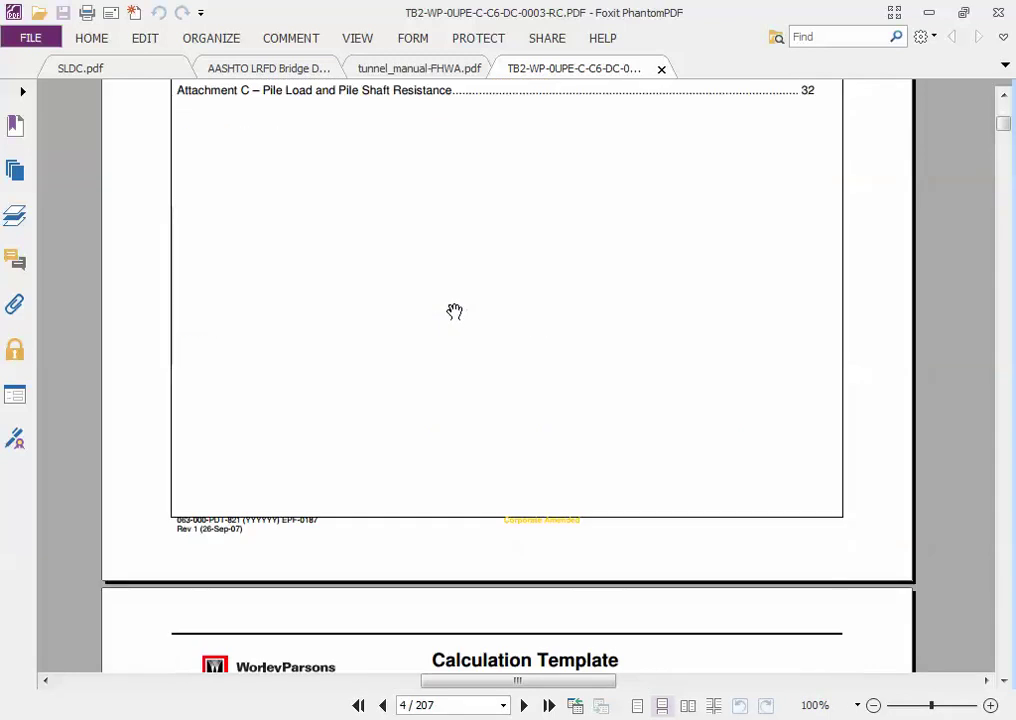
scroll(454, 311, down, 7)
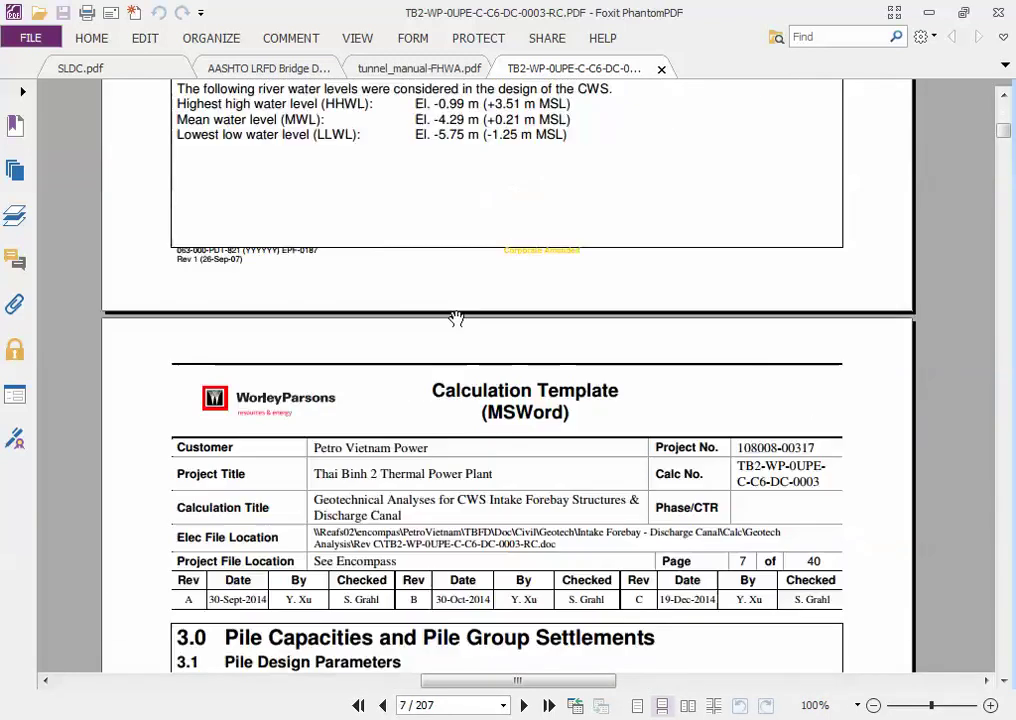
scroll(456, 318, up, 3)
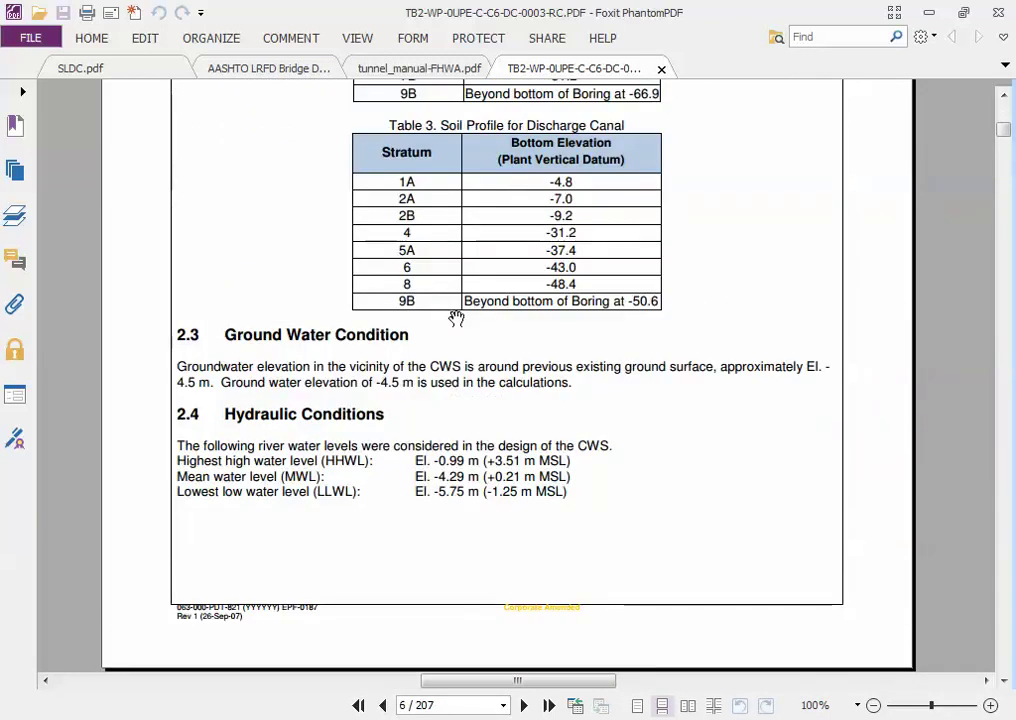
scroll(456, 318, up, 3)
scroll(455, 318, down, 15)
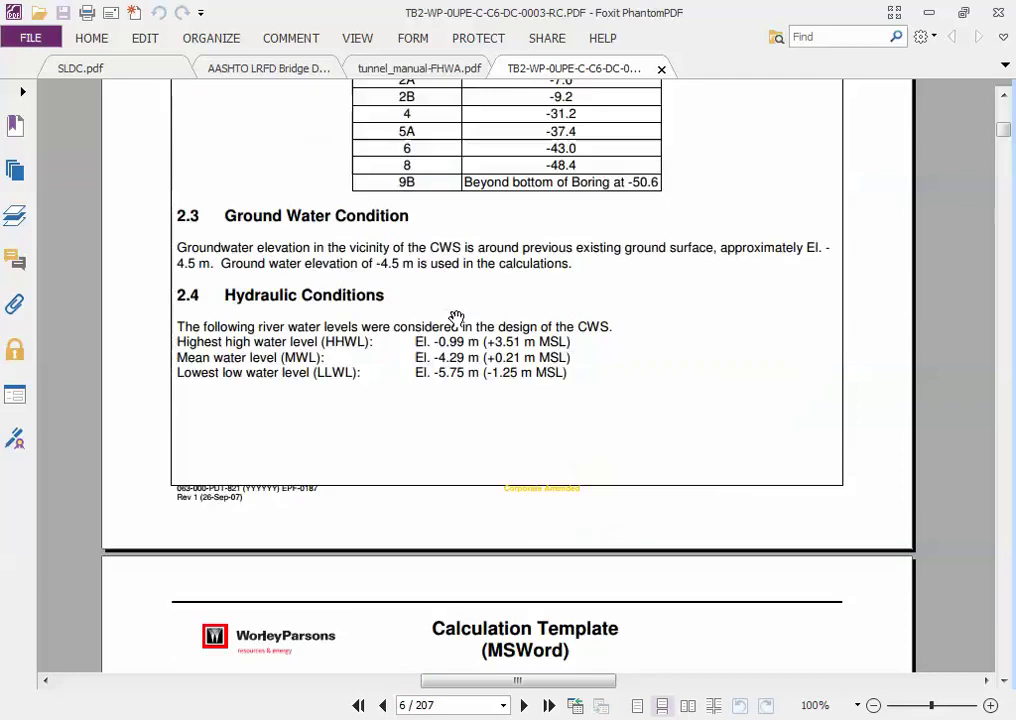
scroll(455, 318, down, 8)
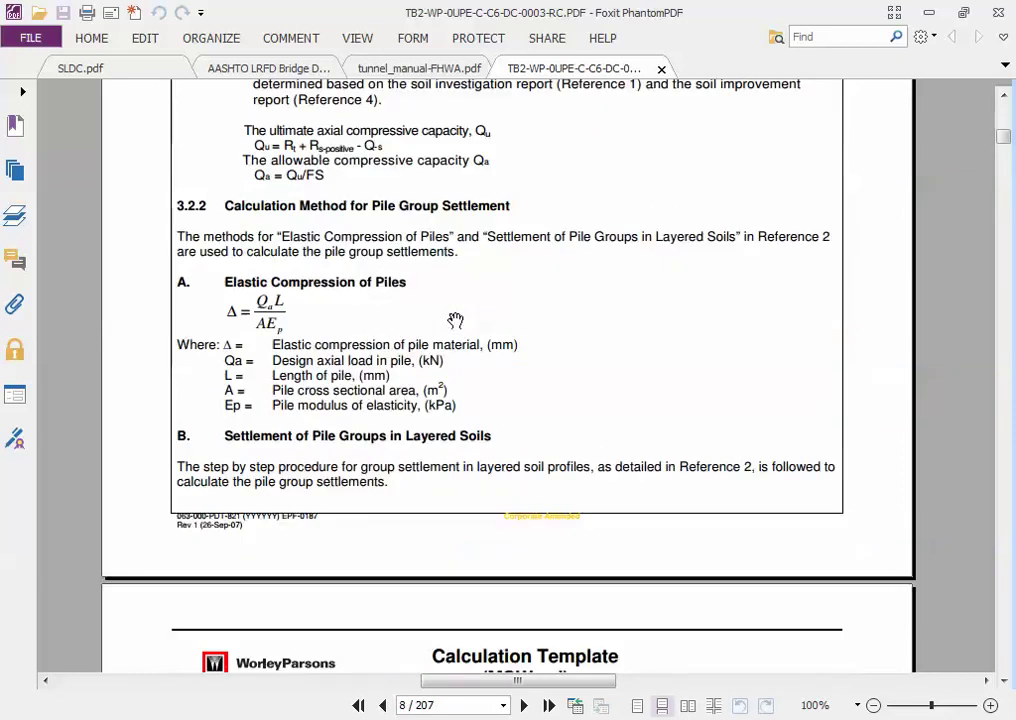
scroll(455, 318, down, 6)
scroll(455, 318, down, 12)
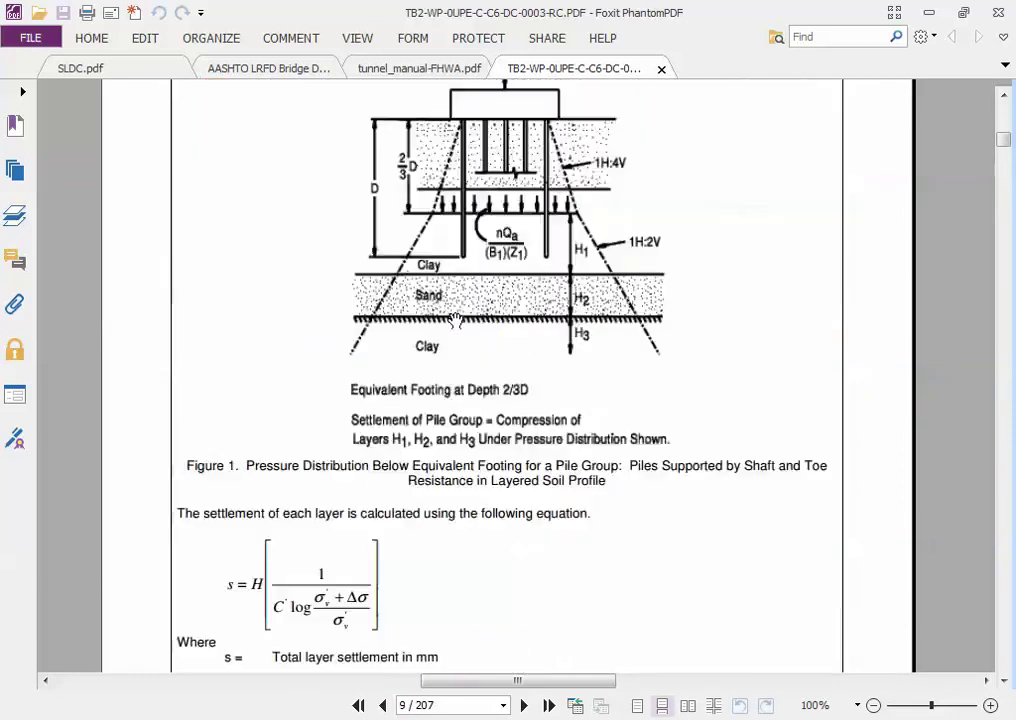
scroll(447, 332, down, 20)
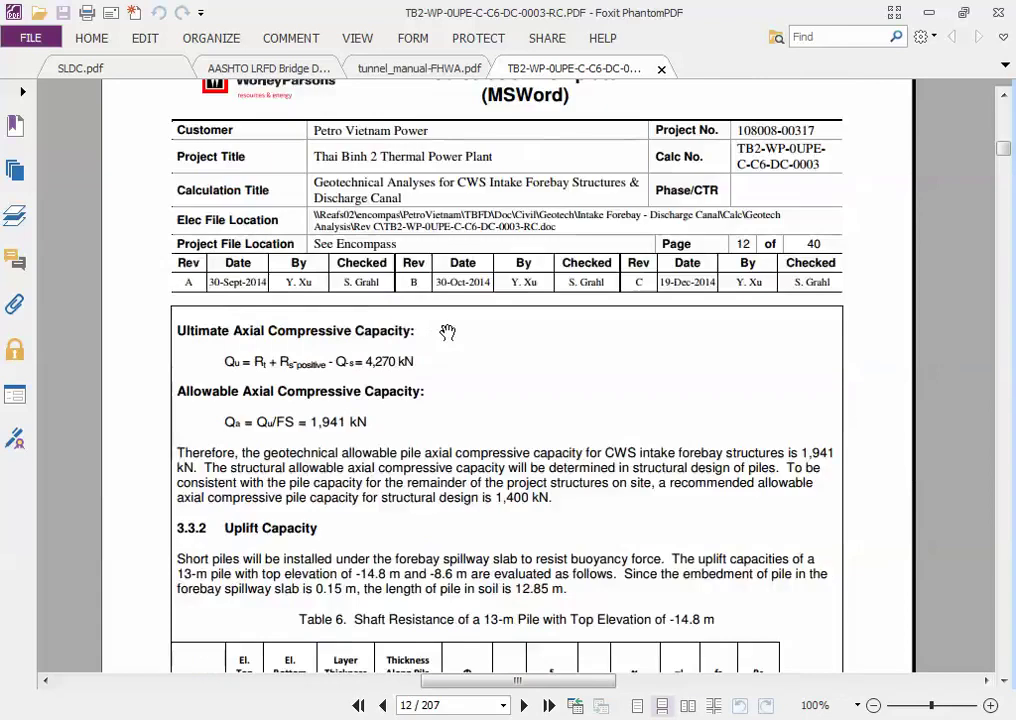
scroll(447, 325, down, 20)
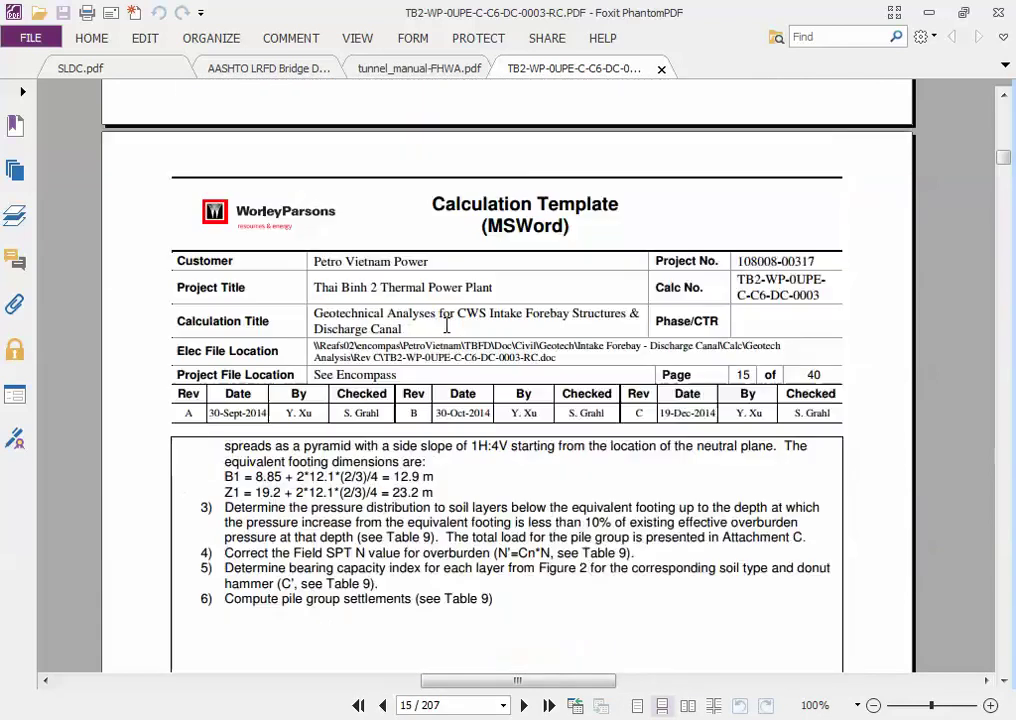
Step: Examine the pile group settlement calculations and tables for the high wall and discharge canal foundations
scroll(447, 325, up, 5)
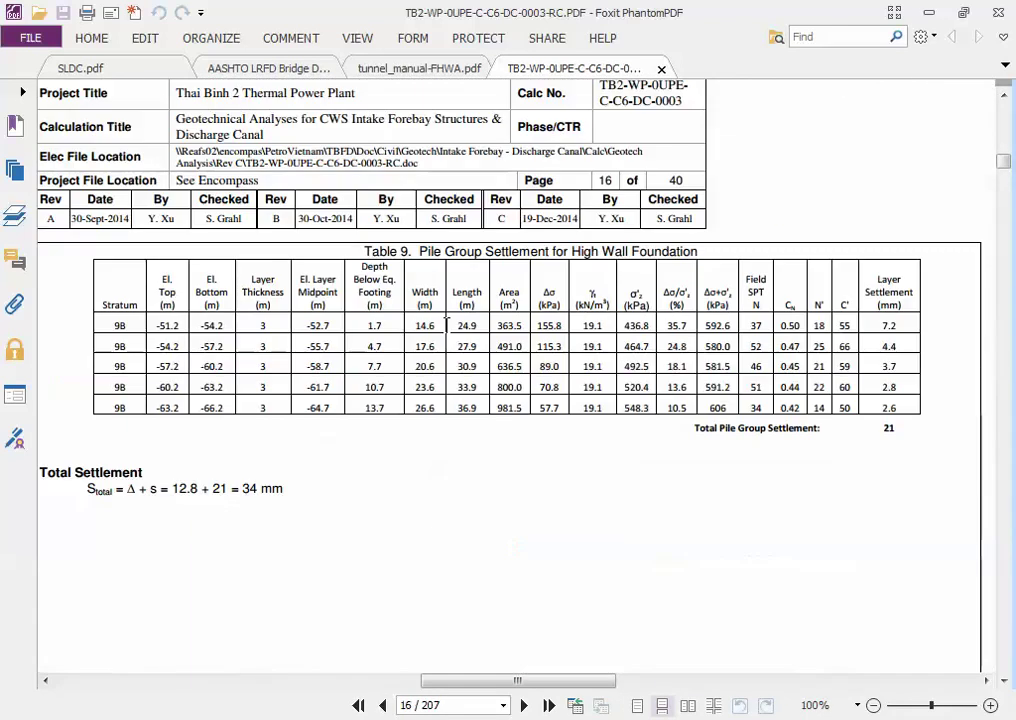
drag(460, 509, 618, 376)
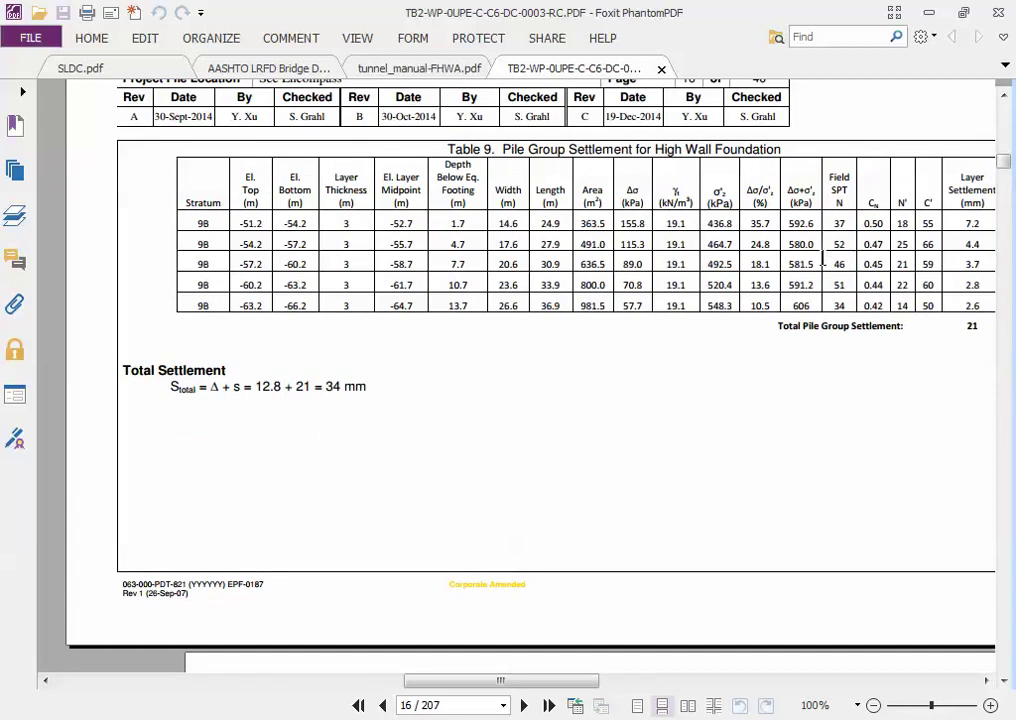
scroll(472, 280, down, 20)
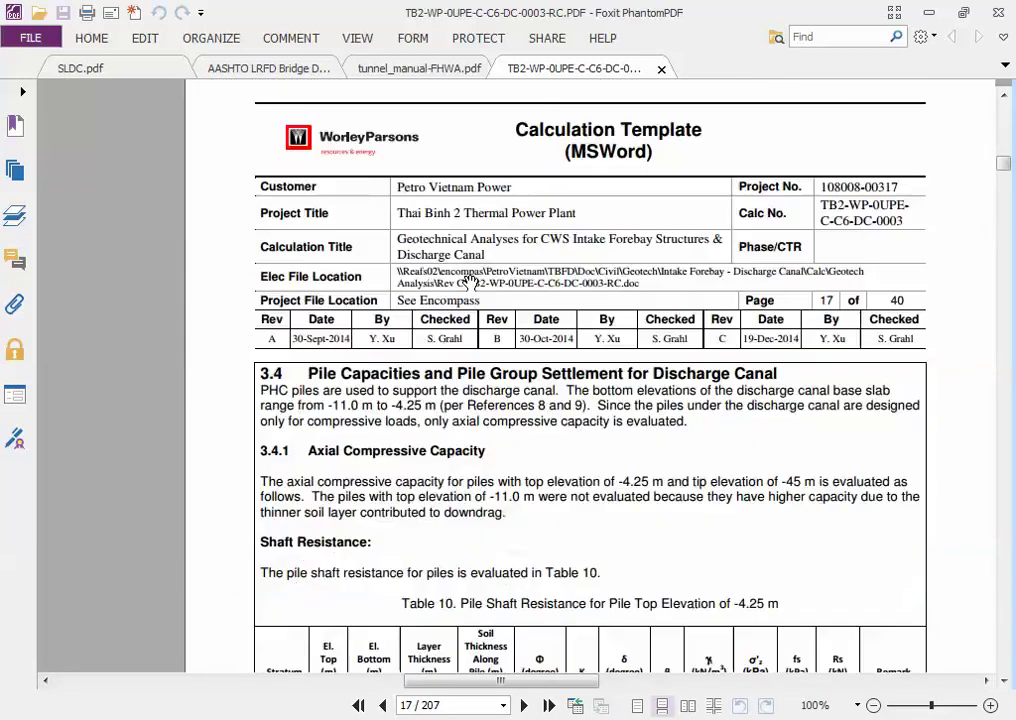
scroll(467, 275, down, 20)
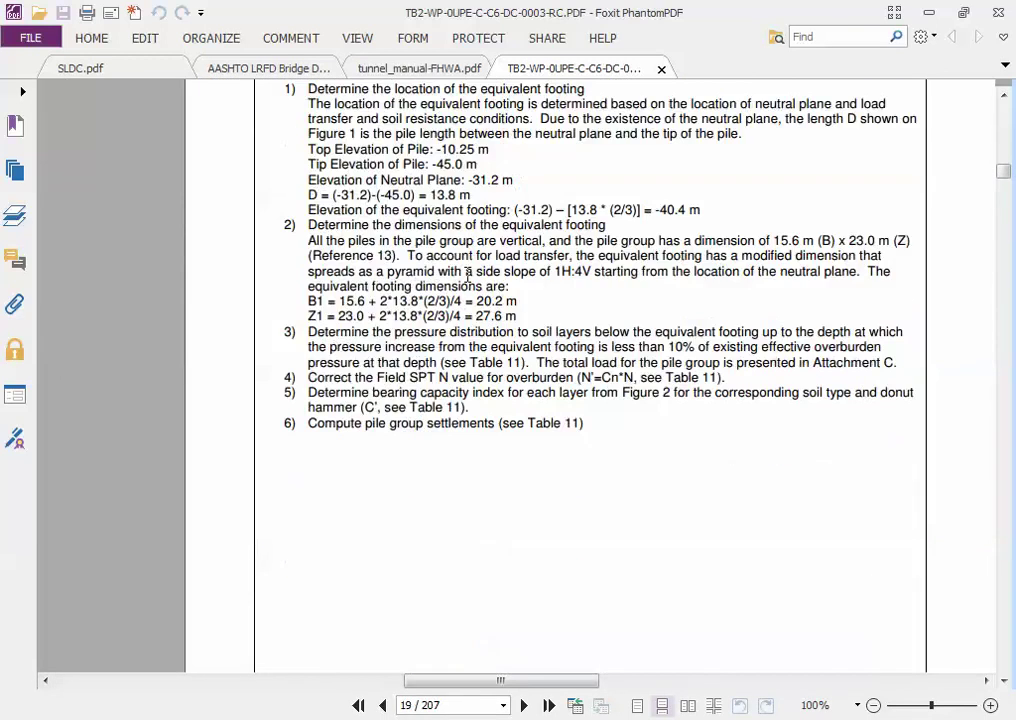
scroll(466, 275, down, 20)
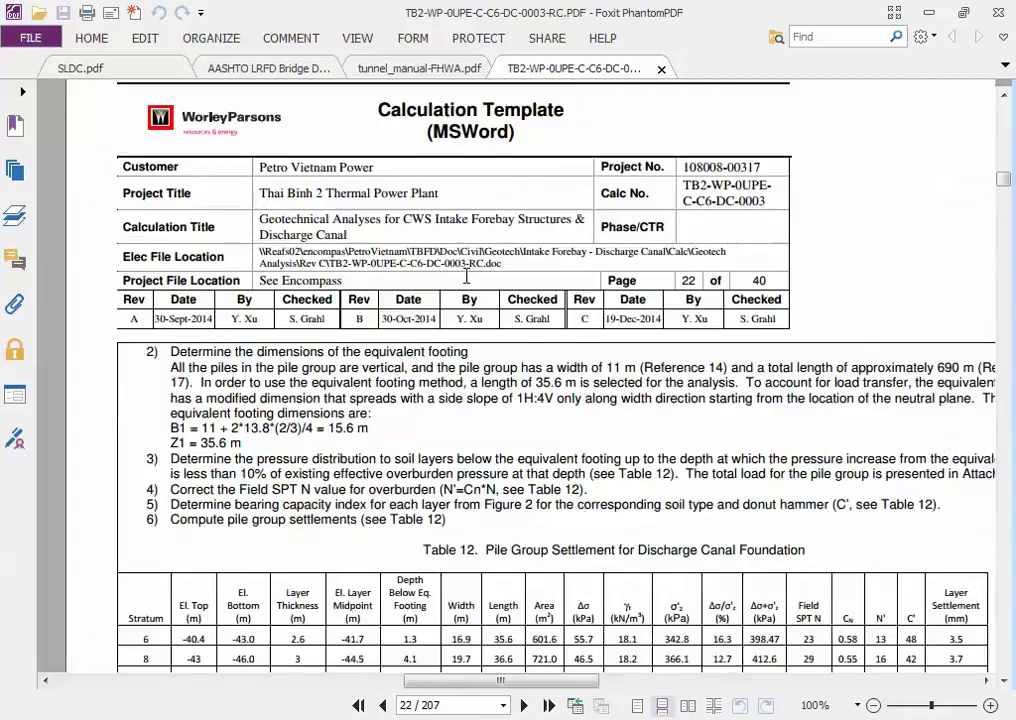
ctrl+scroll(460, 284, down, 3)
ctrl+scroll(460, 284, up, 3)
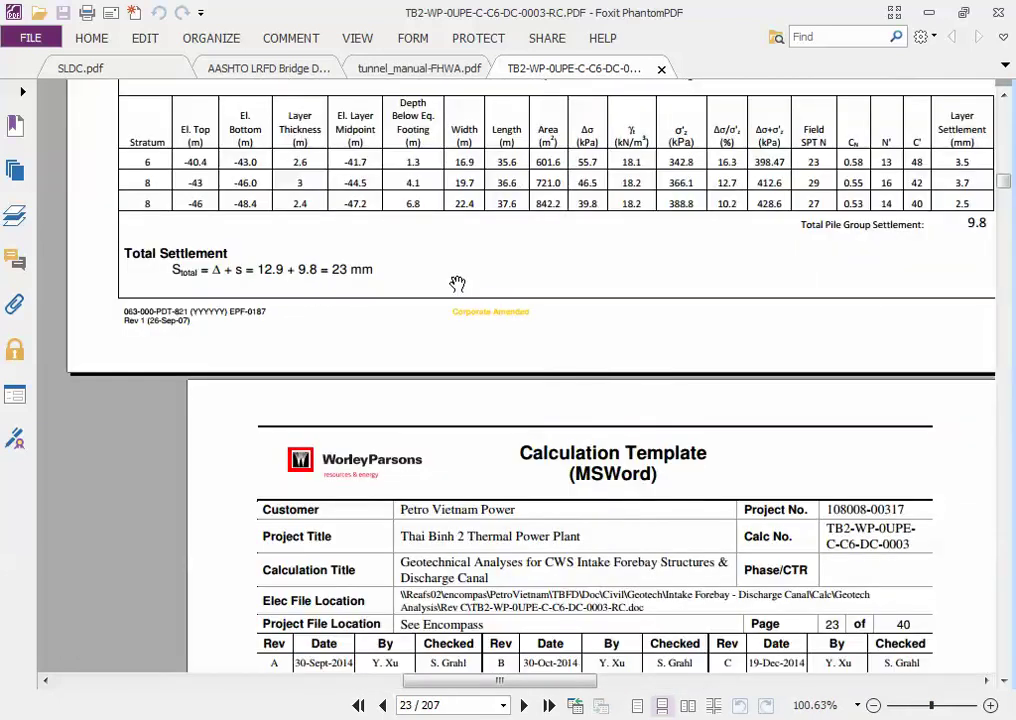
Step: Examine the retaining wall overall stability results, the references and the attached LPile analysis output
scroll(457, 284, down, 20)
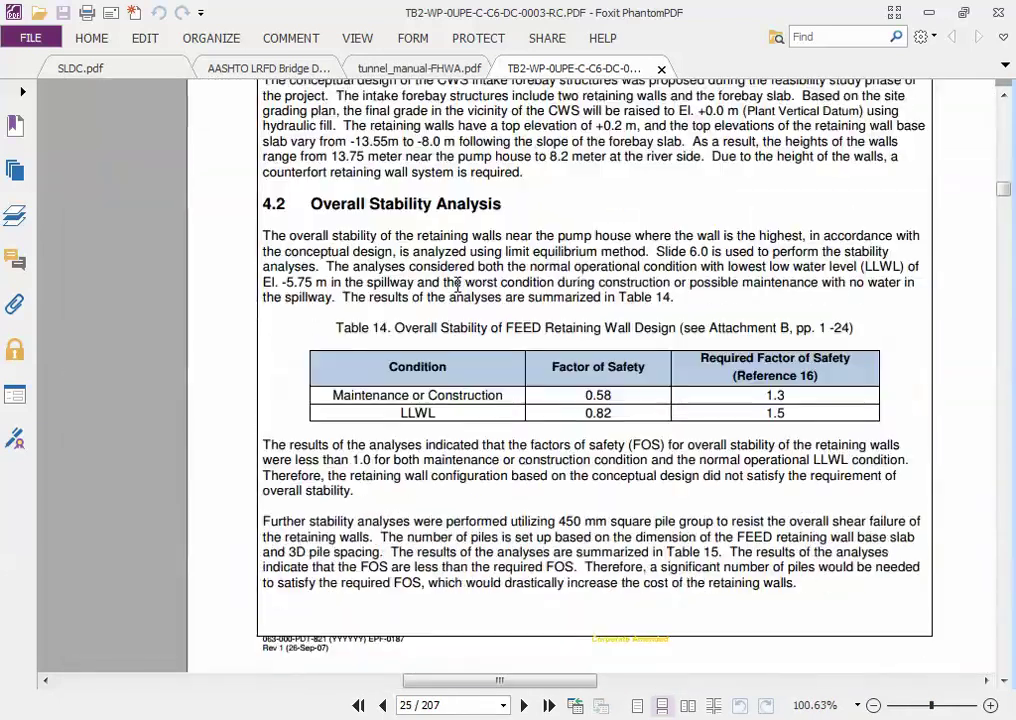
scroll(457, 284, up, 4)
scroll(454, 283, down, 10)
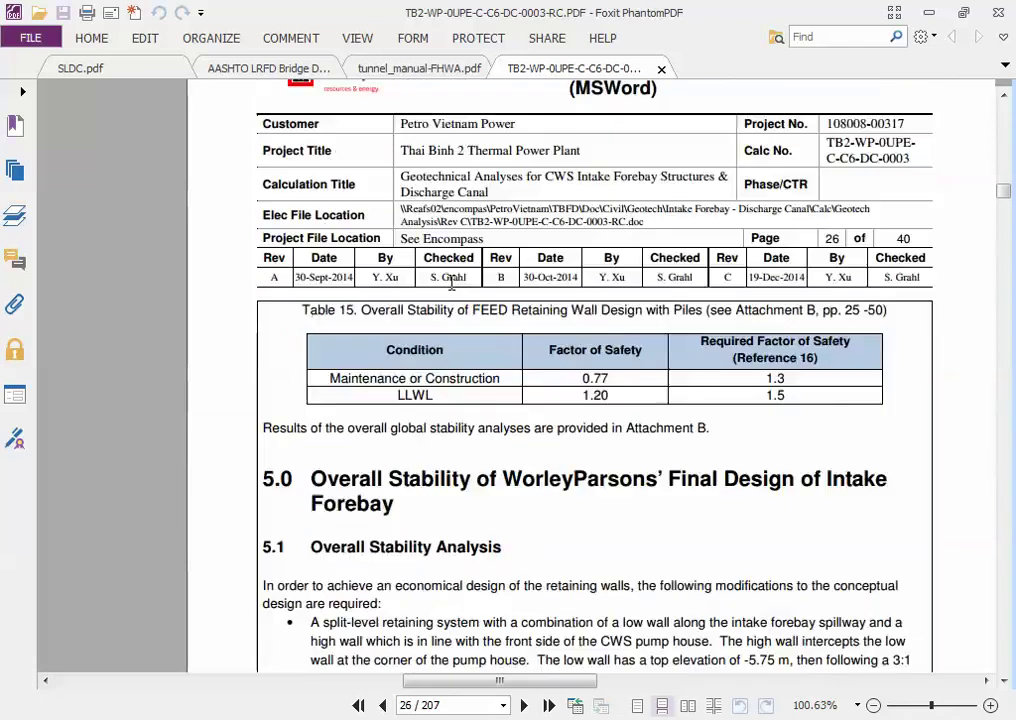
scroll(452, 284, down, 20)
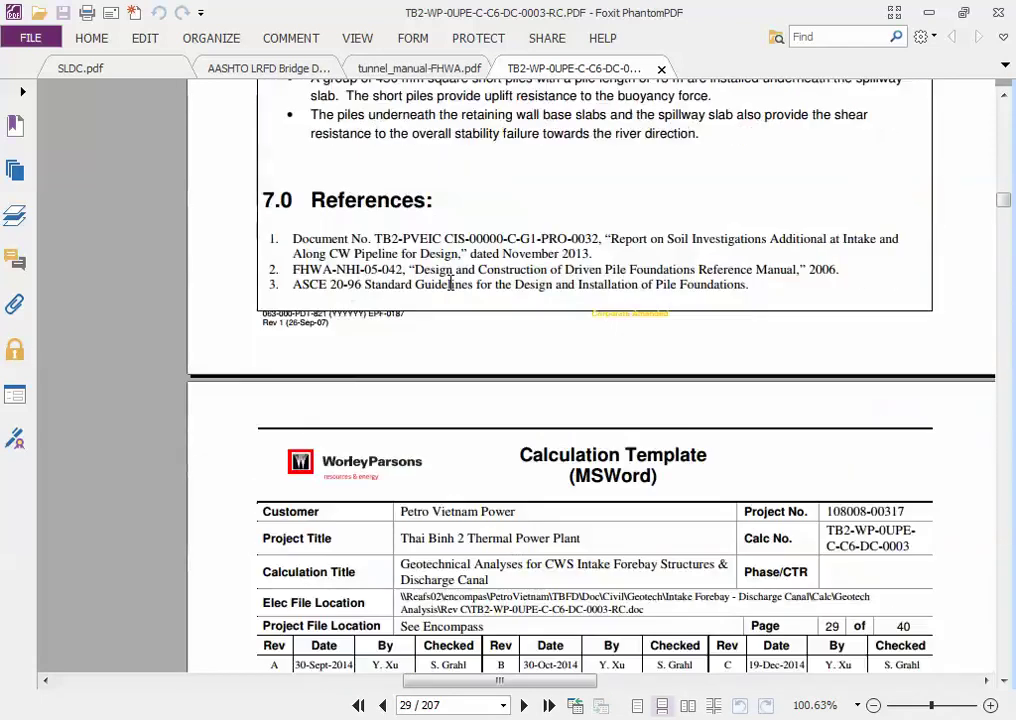
scroll(450, 284, down, 20)
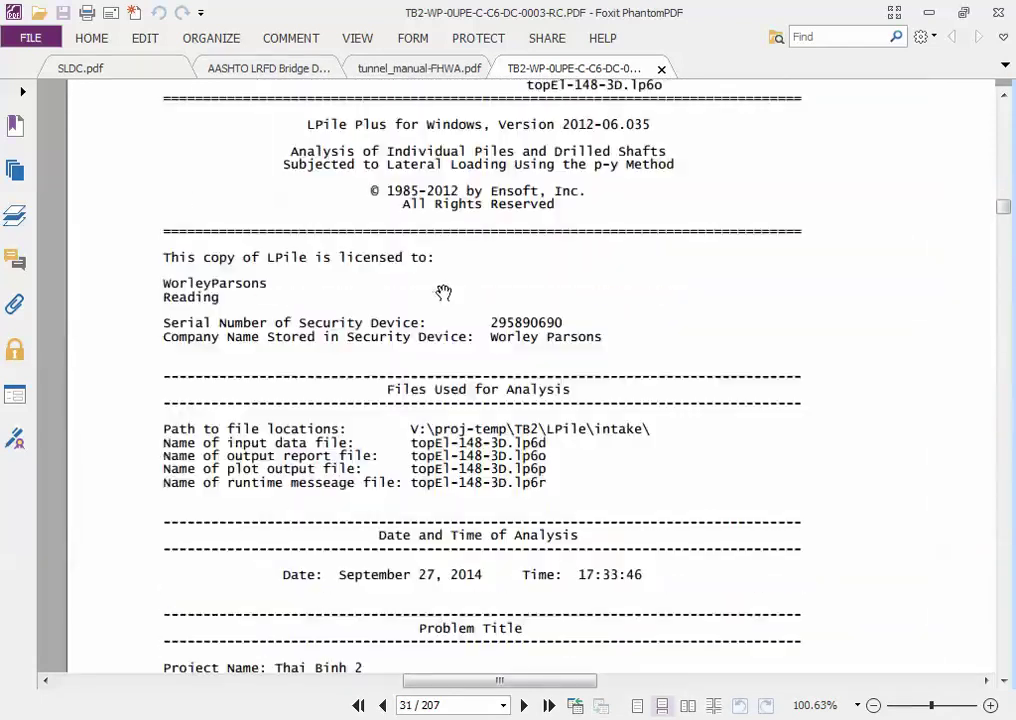
scroll(443, 292, down, 4)
scroll(442, 290, up, 6)
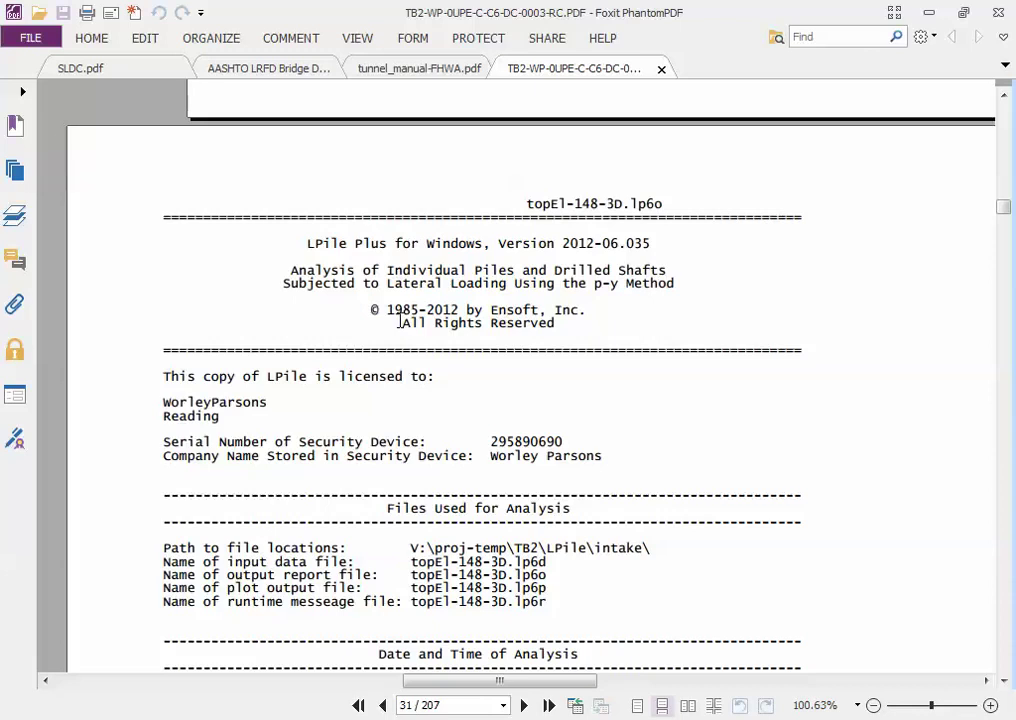
scroll(400, 320, down, 18)
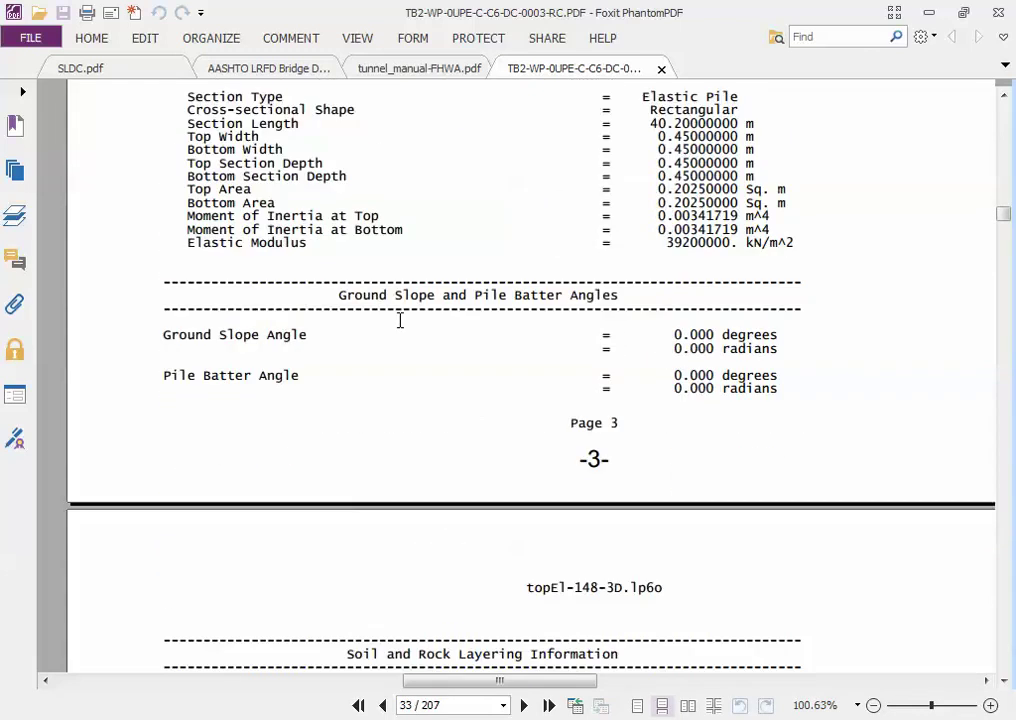
Step: Read the LPile pile-head loading conditions and the computed pile deflection, bending moment and shear tables for both load cases
scroll(400, 320, down, 20)
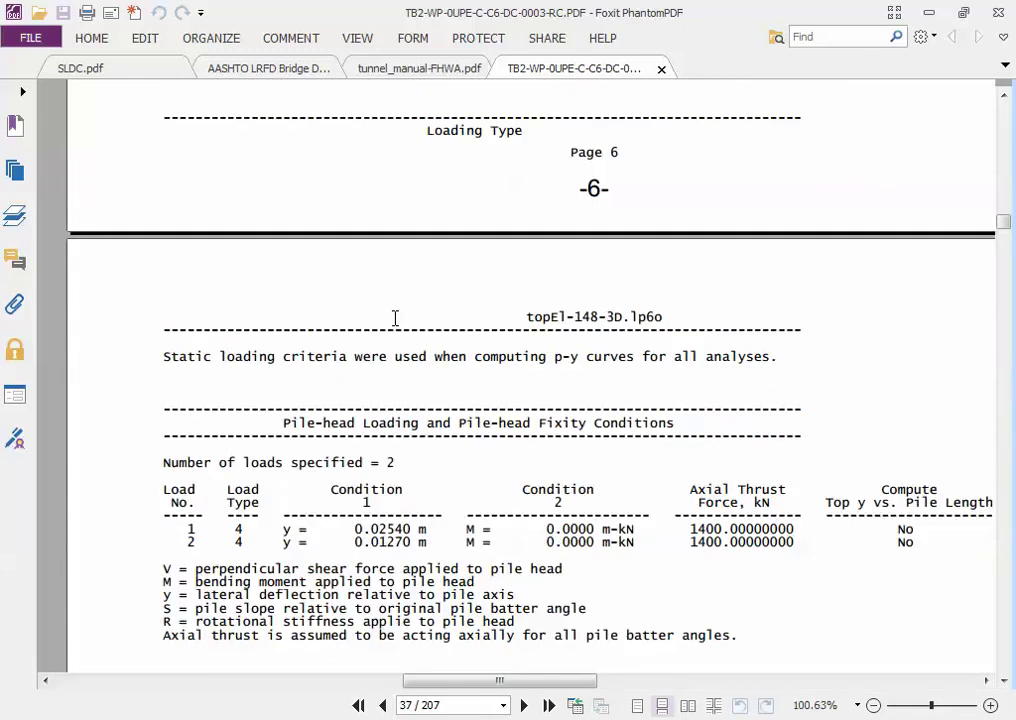
scroll(395, 318, down, 10)
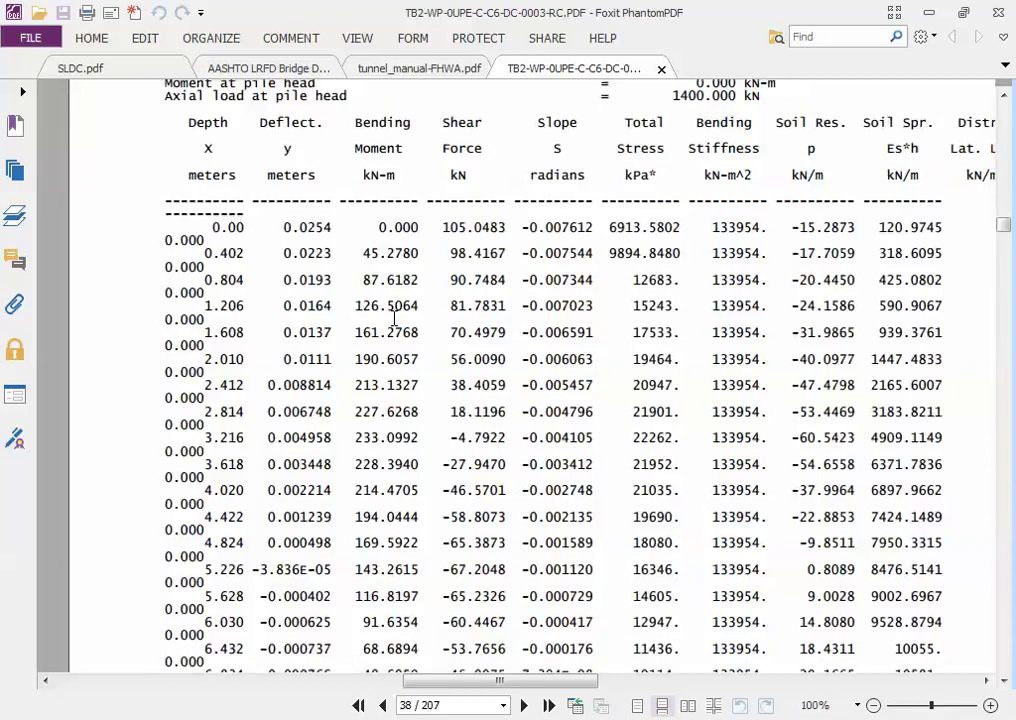
ctrl+scroll(393, 318, down, 2)
scroll(392, 318, down, 20)
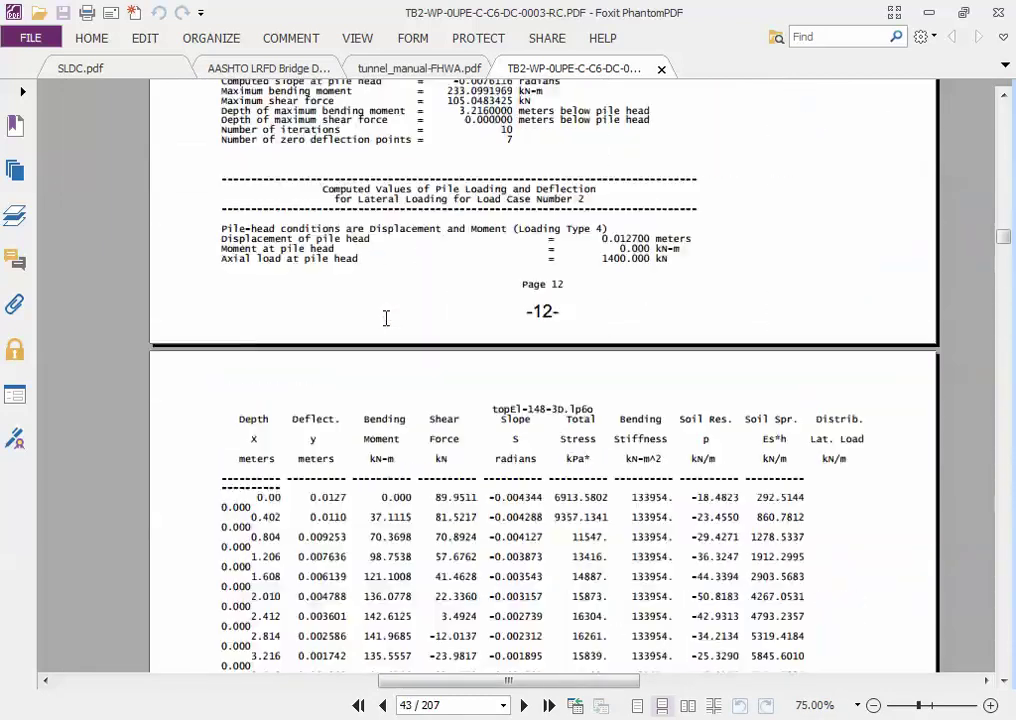
Step: Jump ahead to Attachment B – Global Stability Analyses and view its cover page and first safety factor plot
drag(1001, 246, 996, 390)
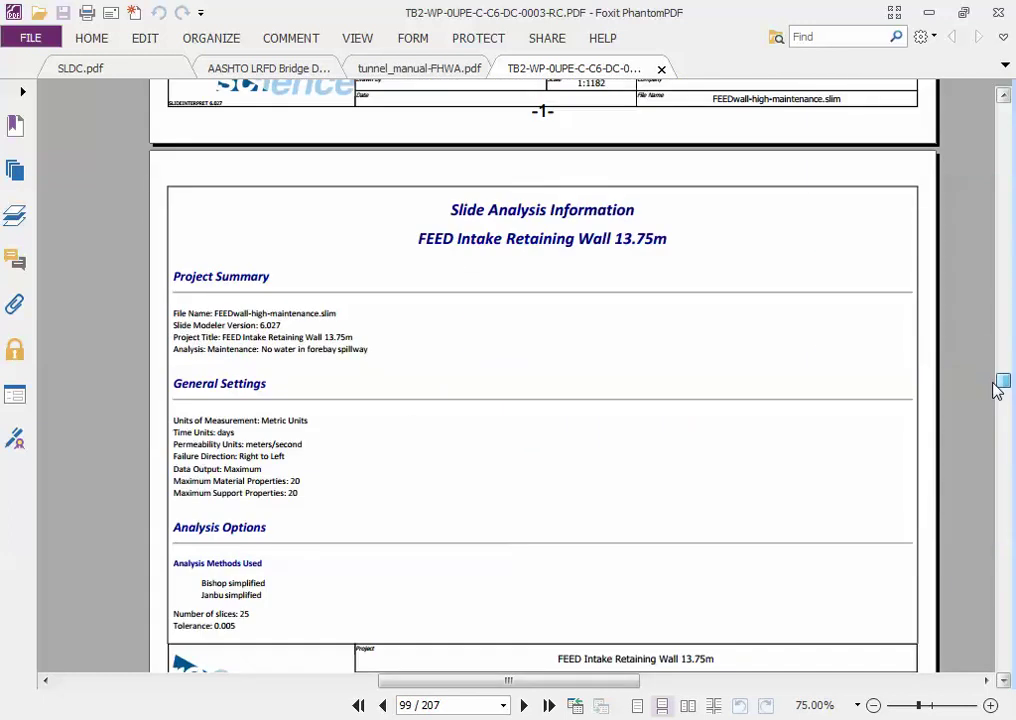
scroll(580, 319, up, 6)
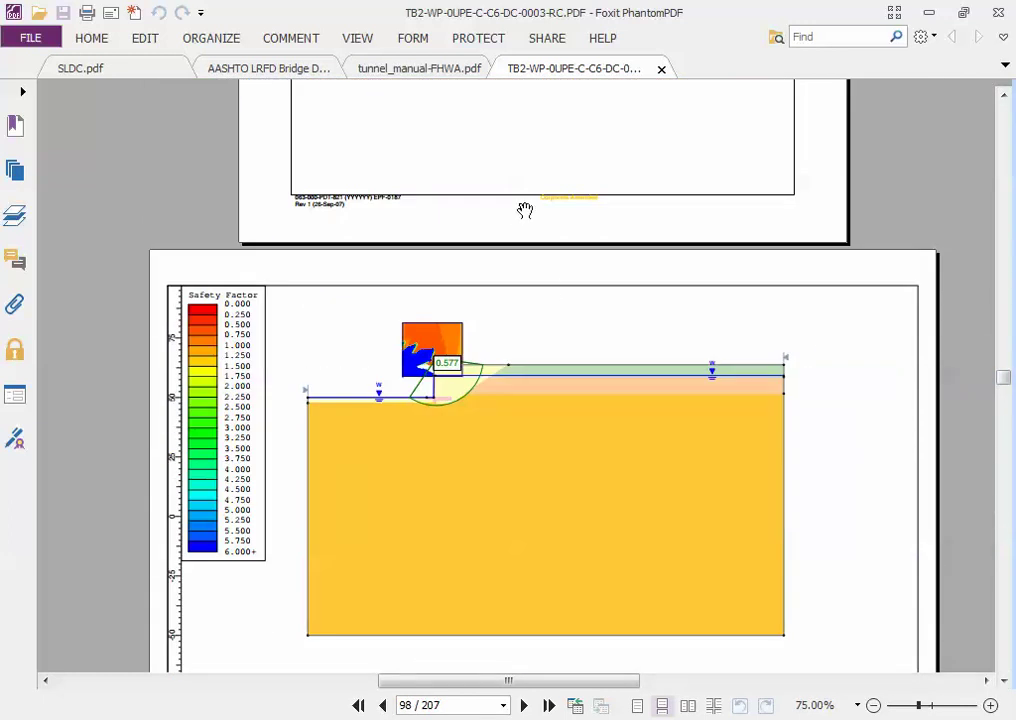
scroll(603, 365, up, 3)
ctrl+scroll(585, 324, up, 2)
scroll(569, 253, up, 1)
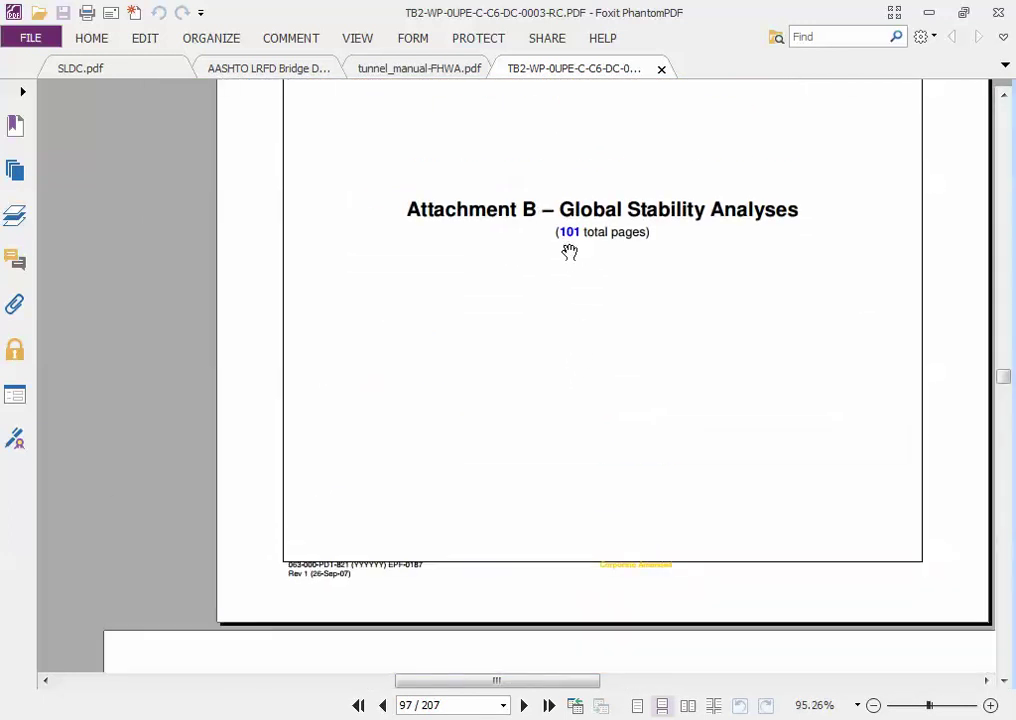
ctrl+scroll(569, 253, up, 1)
ctrl+scroll(560, 261, down, 1)
scroll(560, 236, up, 8)
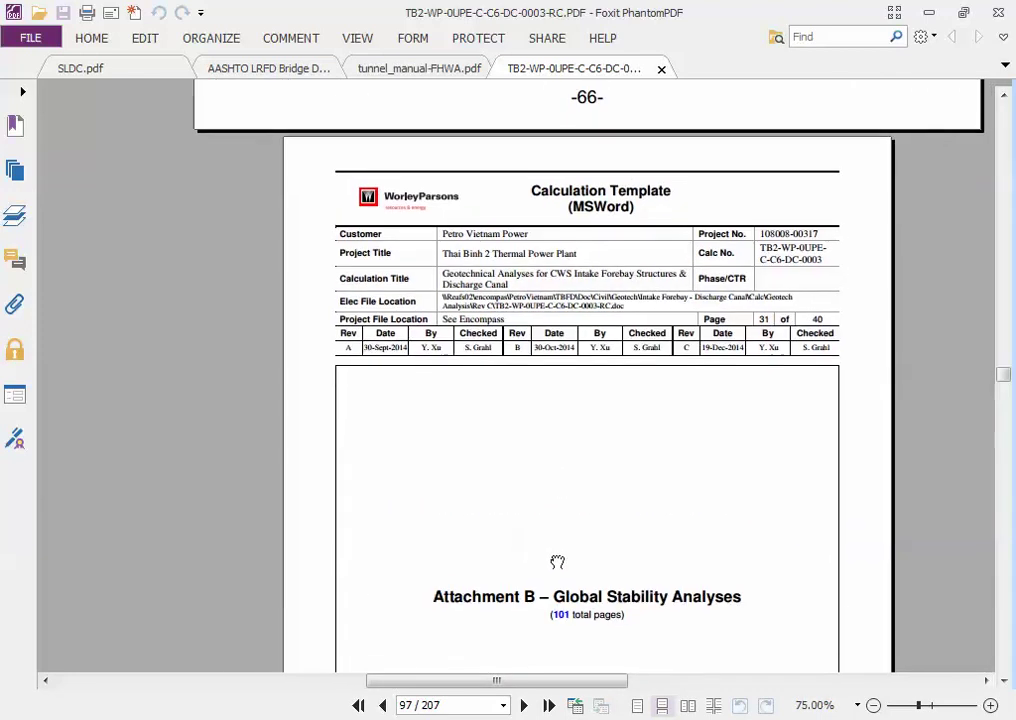
ctrl+scroll(540, 277, up, 2)
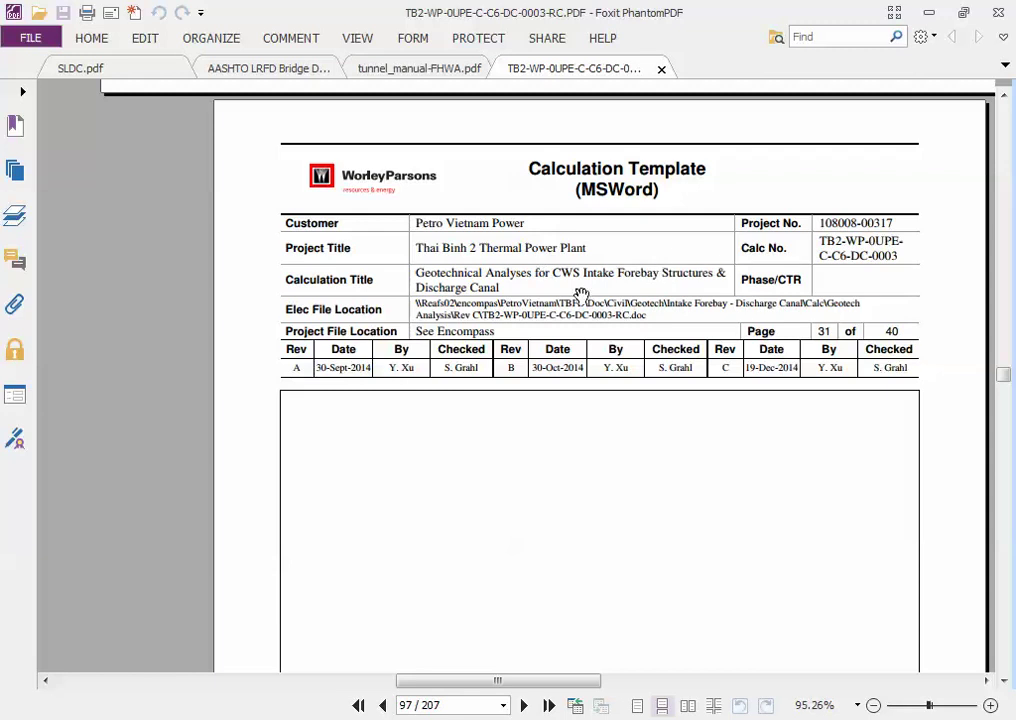
Step: Examine the Slide stability plot, material properties and slice data for the 13.75 m intake retaining wall without piles in the maintenance case
scroll(510, 297, down, 10)
scroll(481, 310, down, 3)
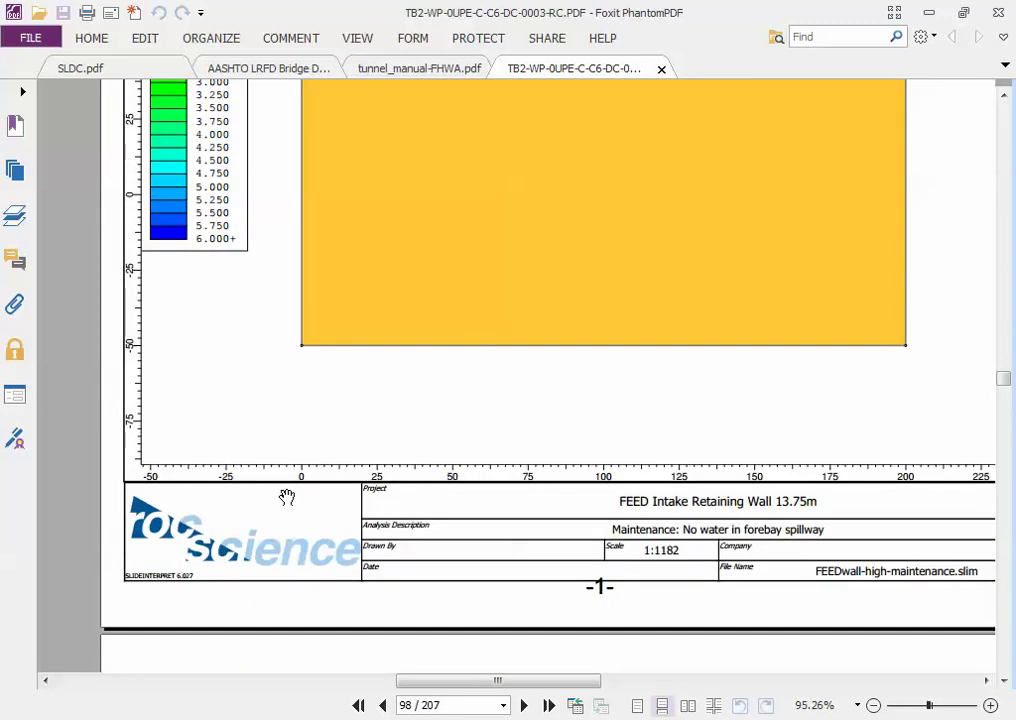
scroll(527, 377, up, 6)
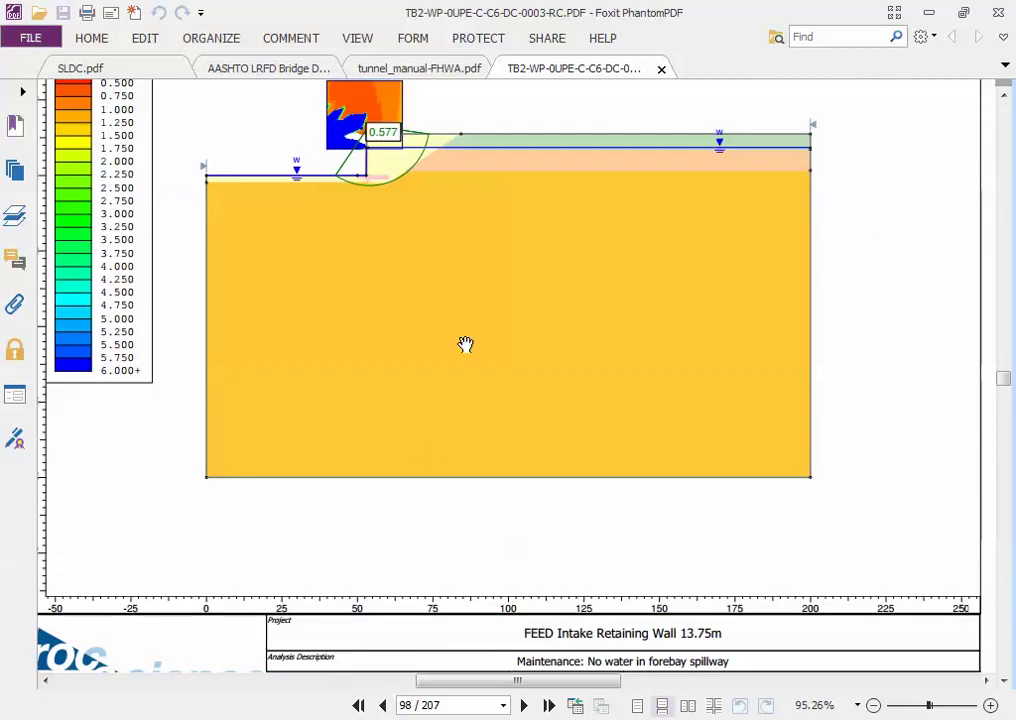
scroll(363, 237, down, 15)
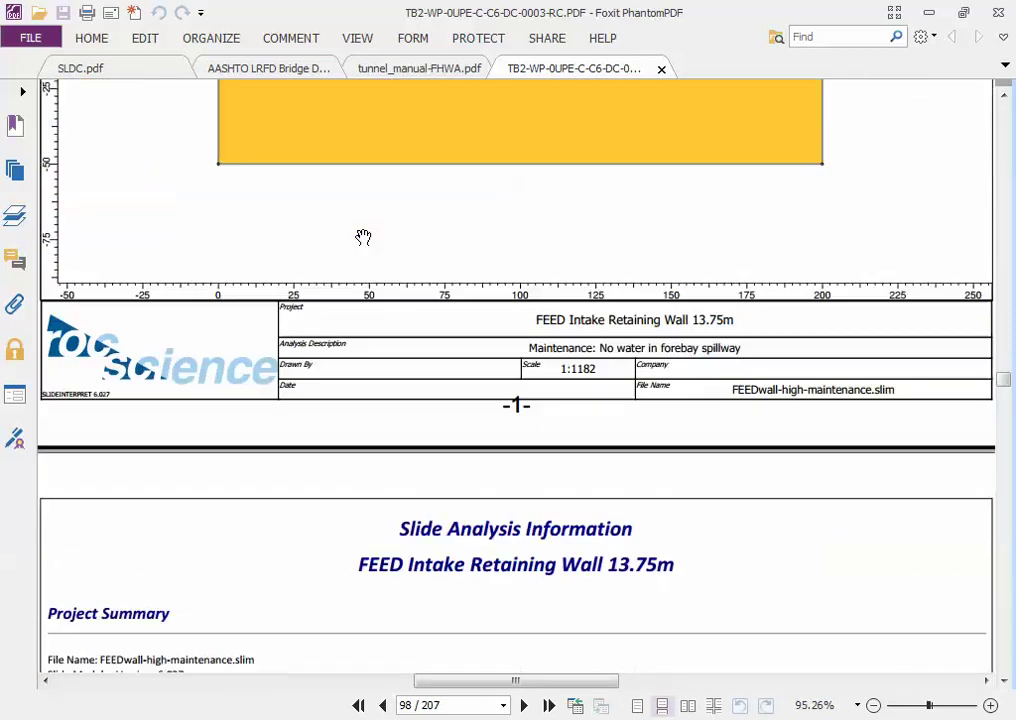
scroll(363, 237, down, 15)
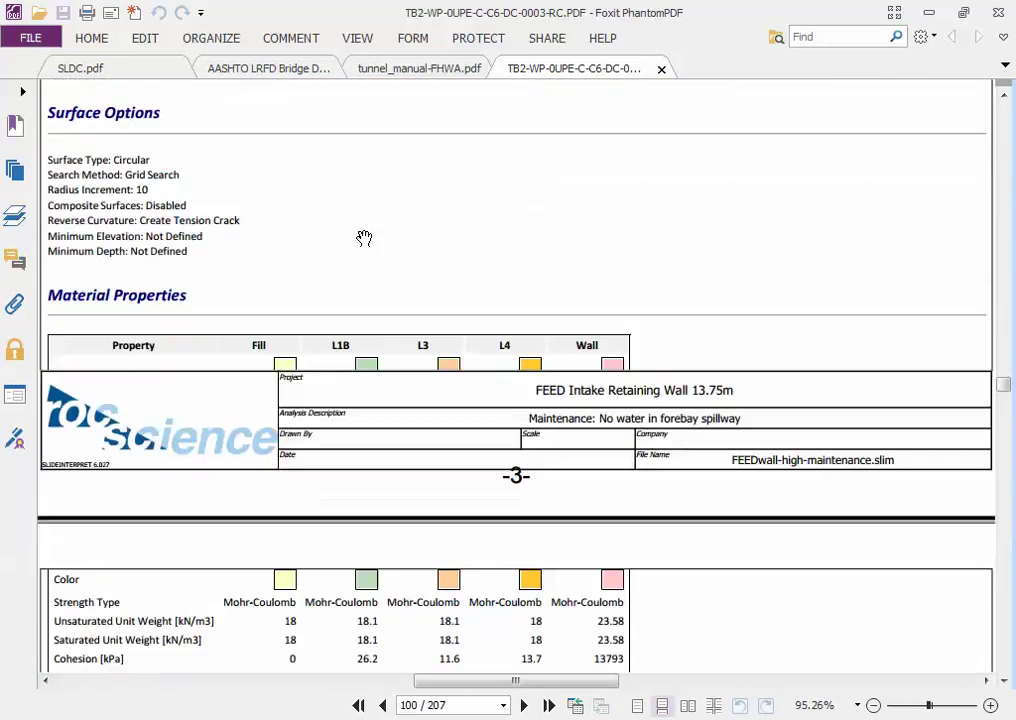
scroll(365, 238, down, 15)
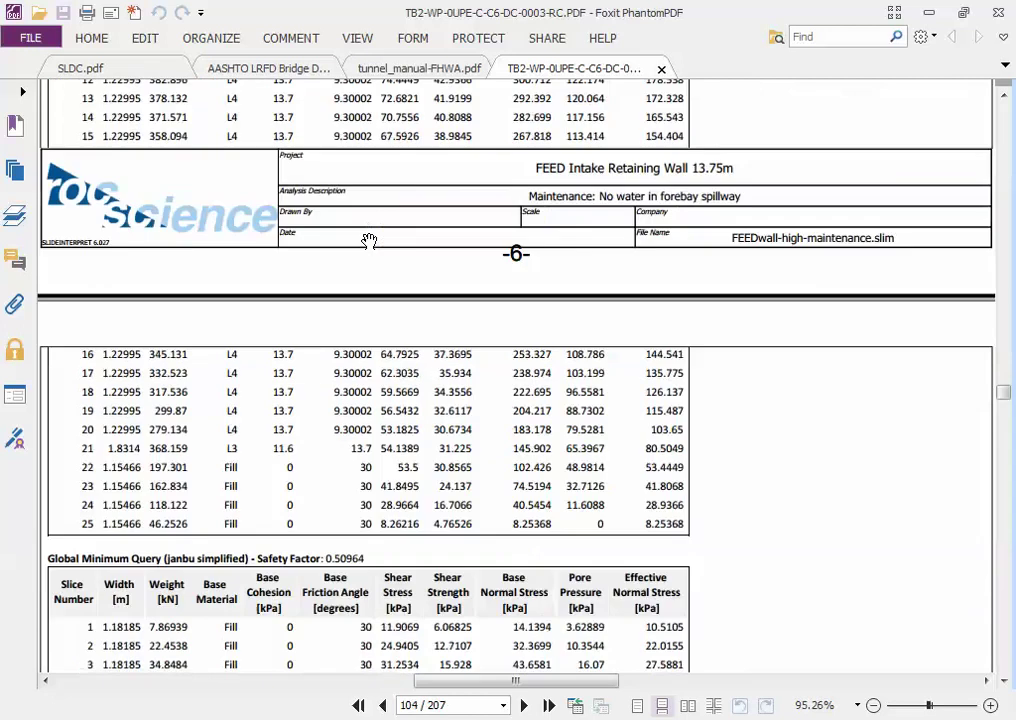
scroll(372, 236, down, 10)
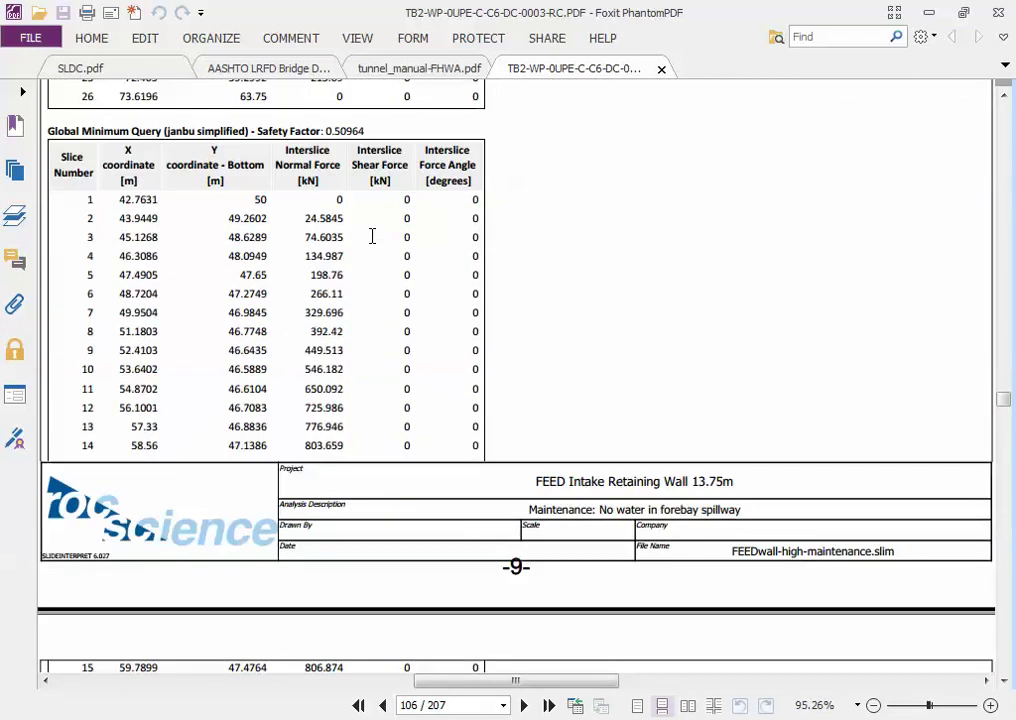
ctrl+scroll(372, 236, down, 5)
scroll(388, 252, down, 10)
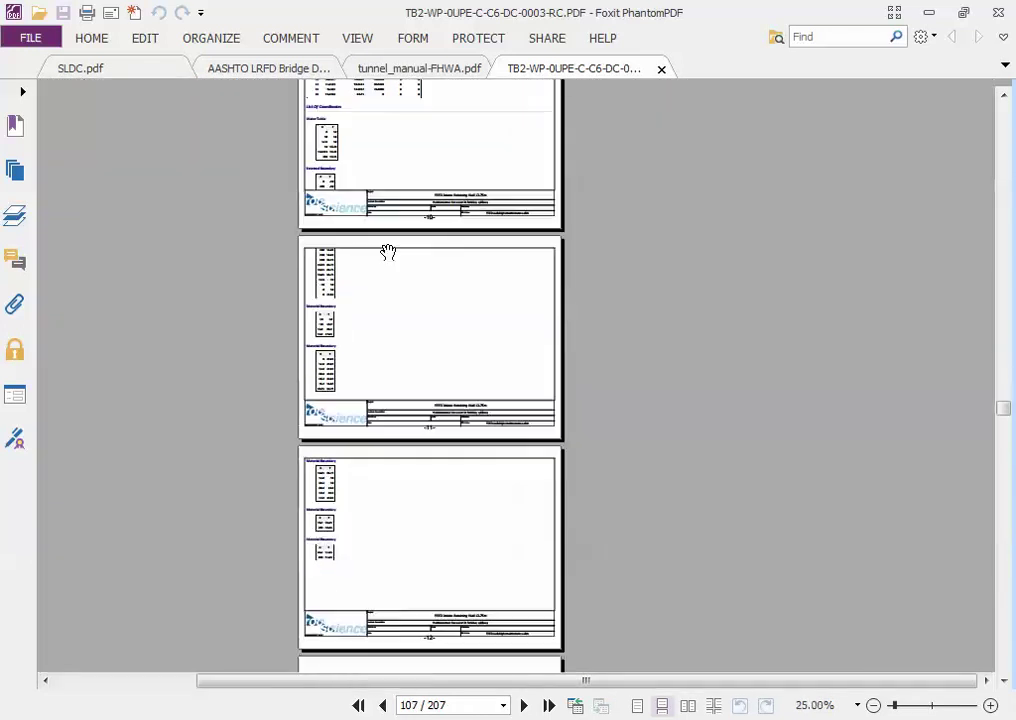
Step: Review the lowest low water level analysis without piles and the maintenance analysis with piles, including support properties and slice data
ctrl+scroll(379, 223, up, 5)
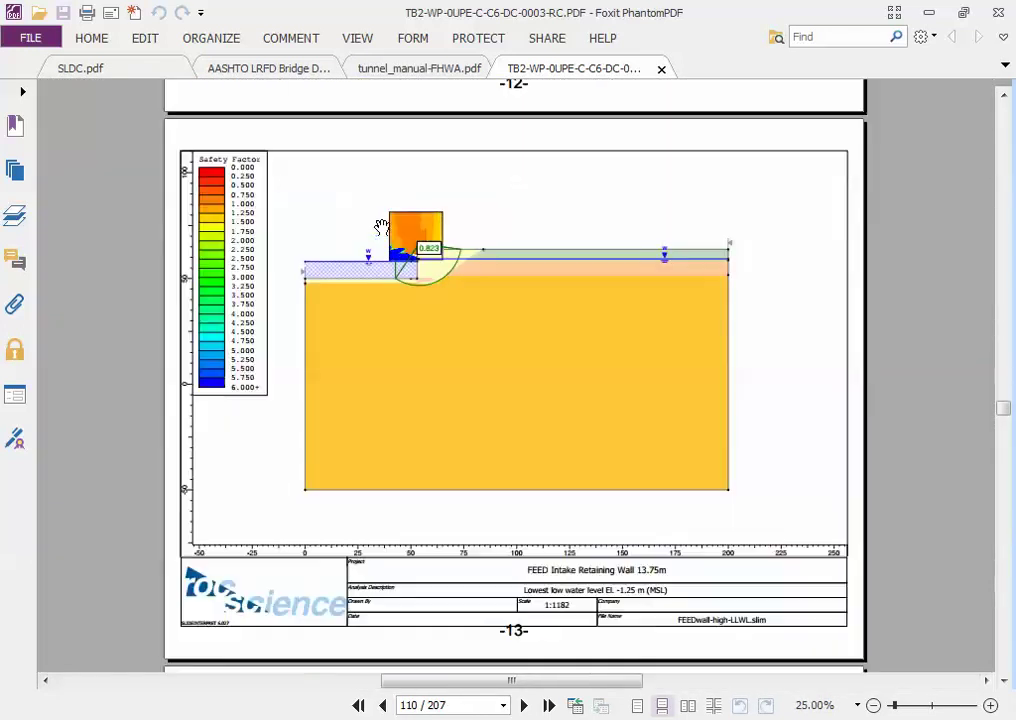
ctrl+scroll(384, 228, down, 2)
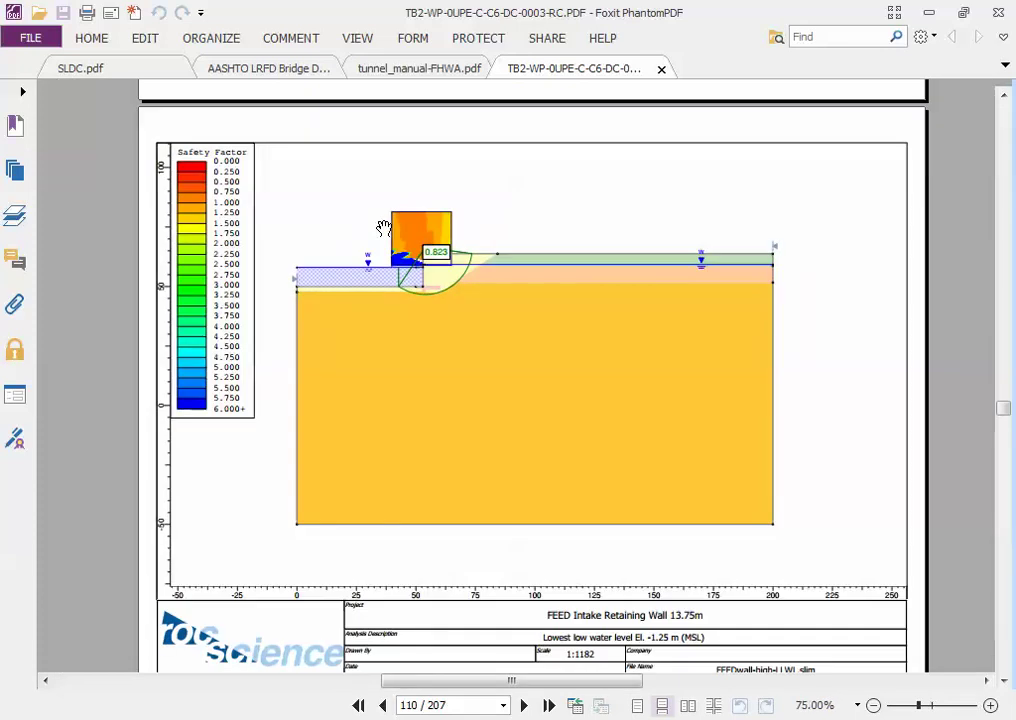
scroll(390, 234, down, 15)
scroll(392, 243, down, 20)
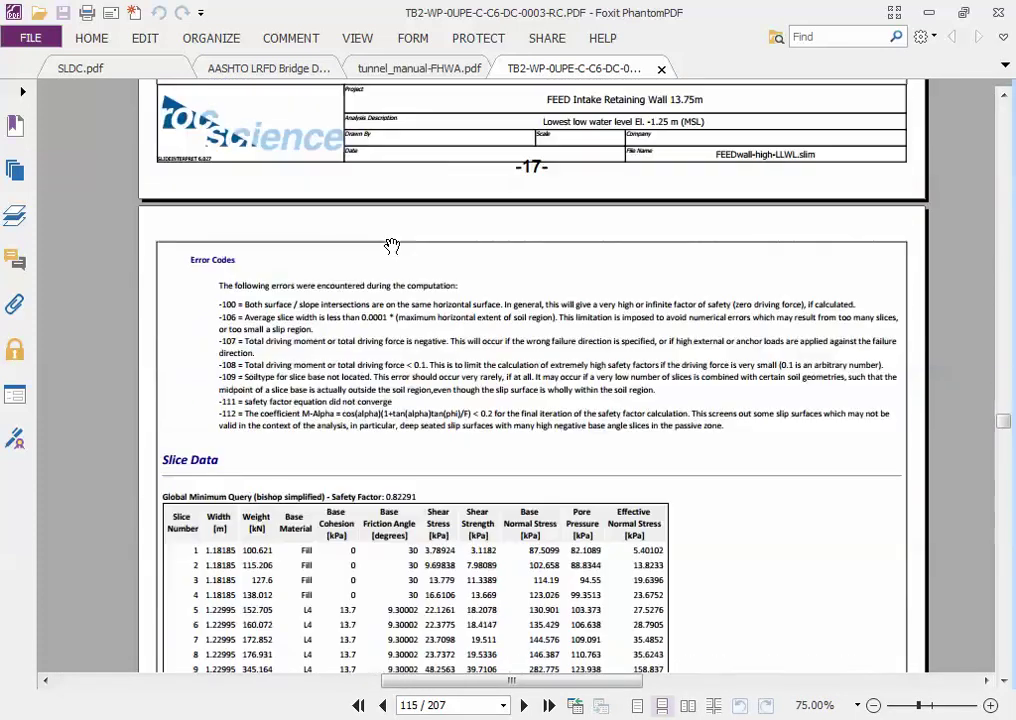
scroll(395, 255, down, 12)
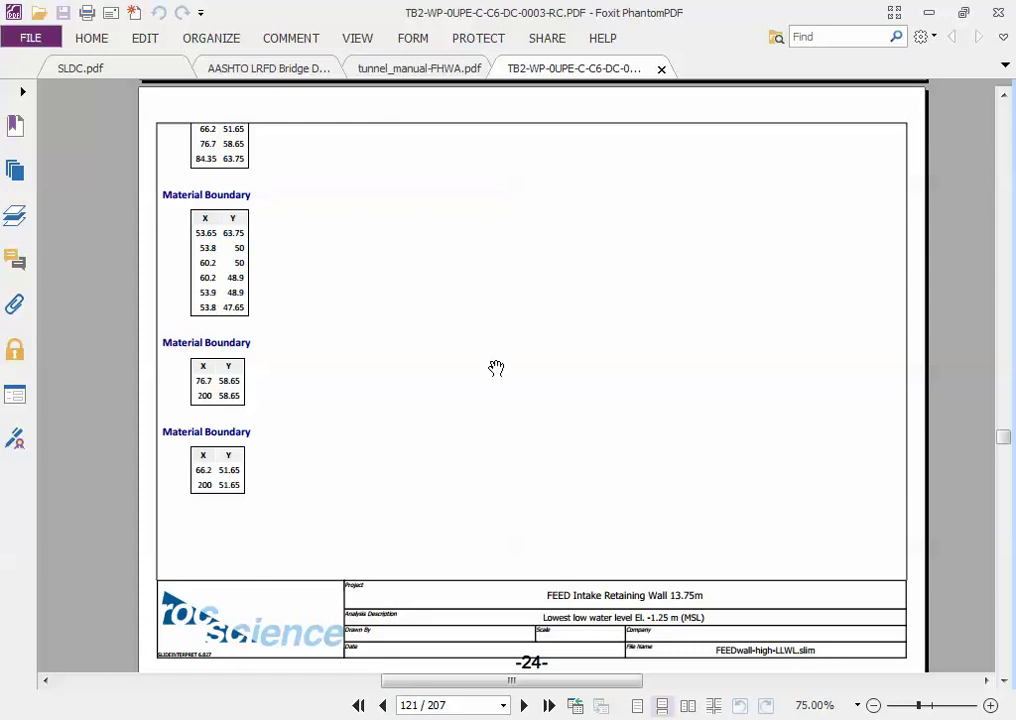
scroll(496, 368, down, 16)
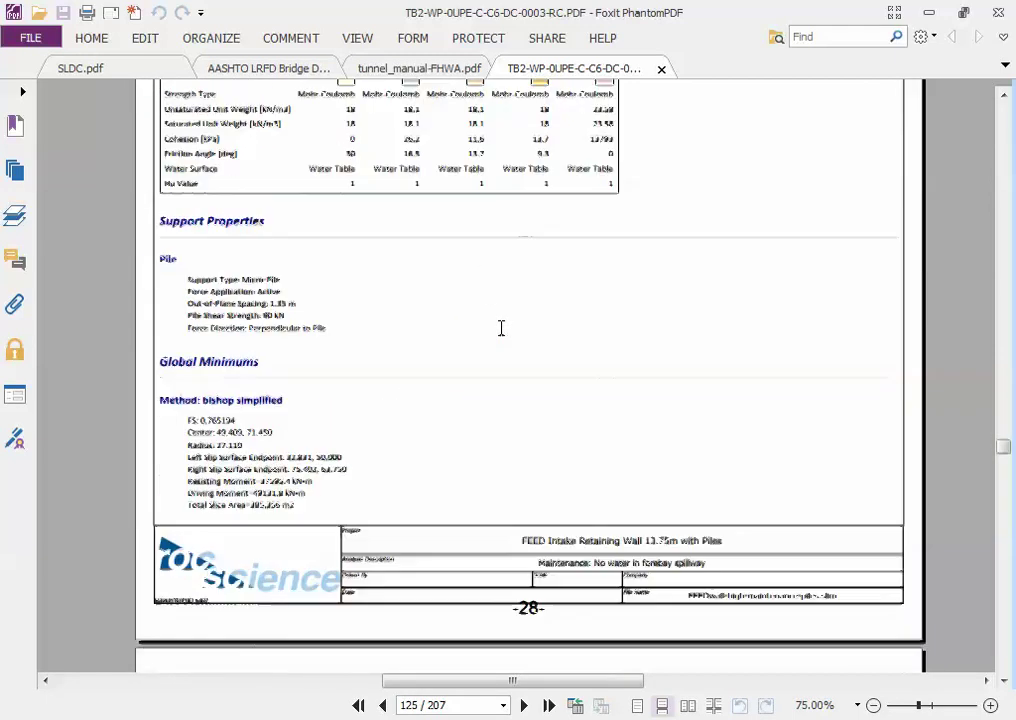
scroll(501, 328, down, 8)
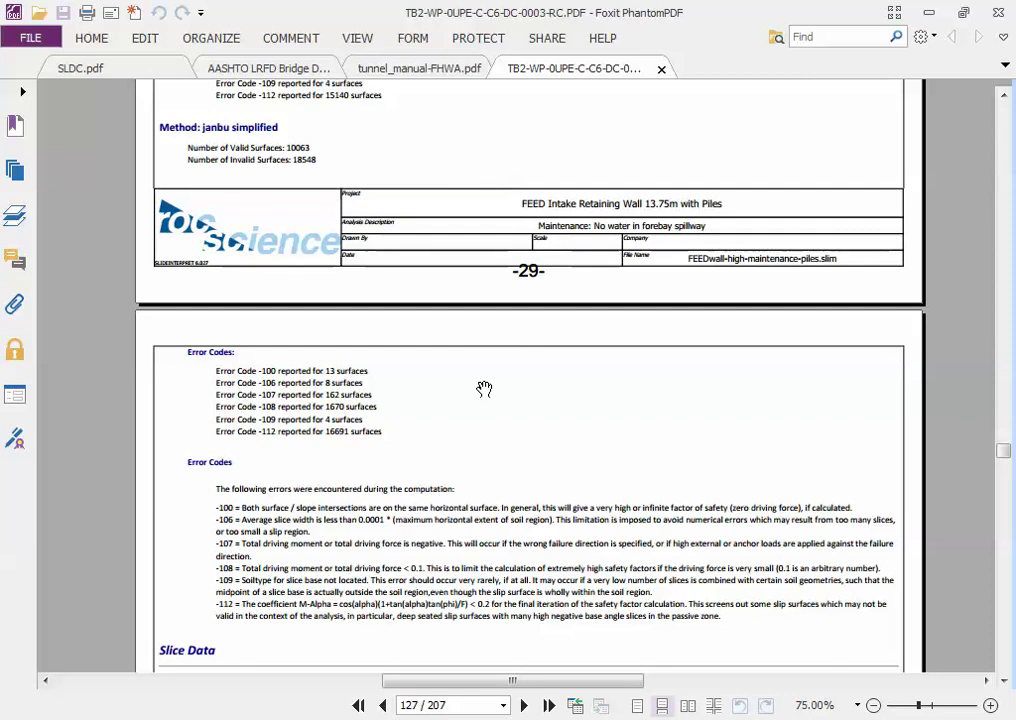
scroll(484, 388, down, 20)
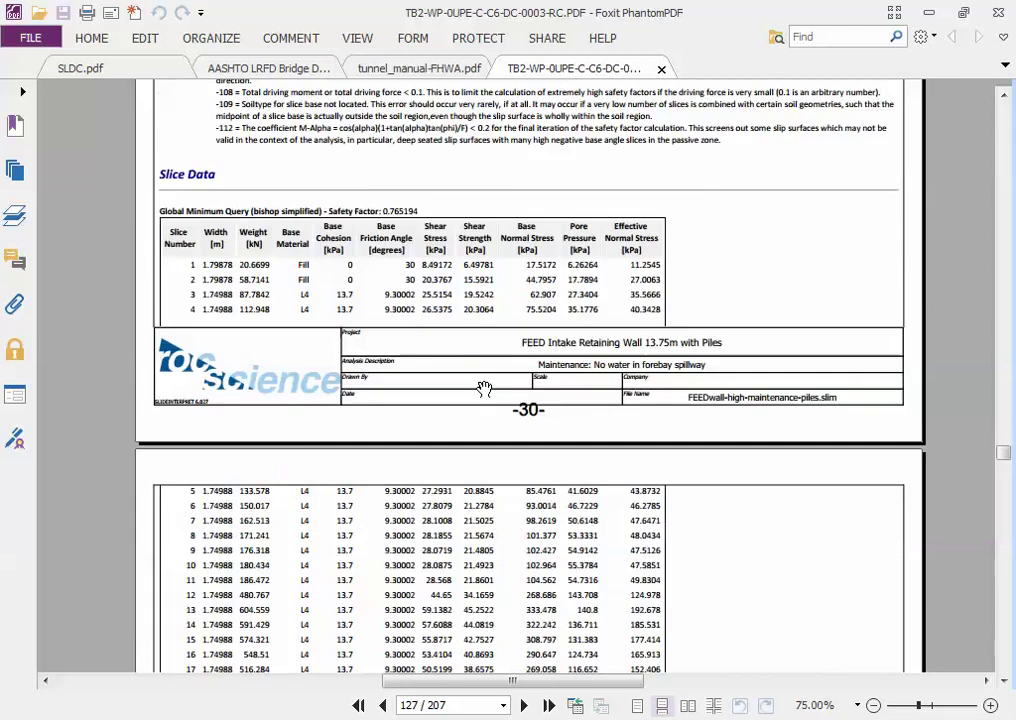
scroll(484, 388, down, 20)
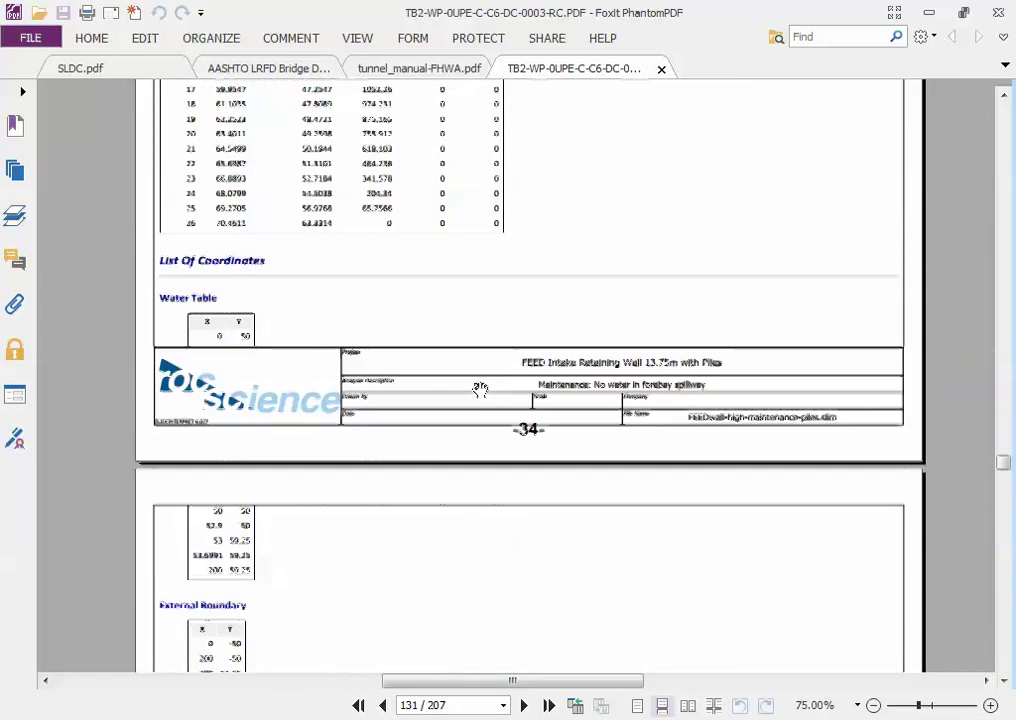
Step: Examine the enlarged safety factor plot and the analysis tables for the 13.75 m retaining wall with piles at lowest low water level
scroll(478, 392, down, 8)
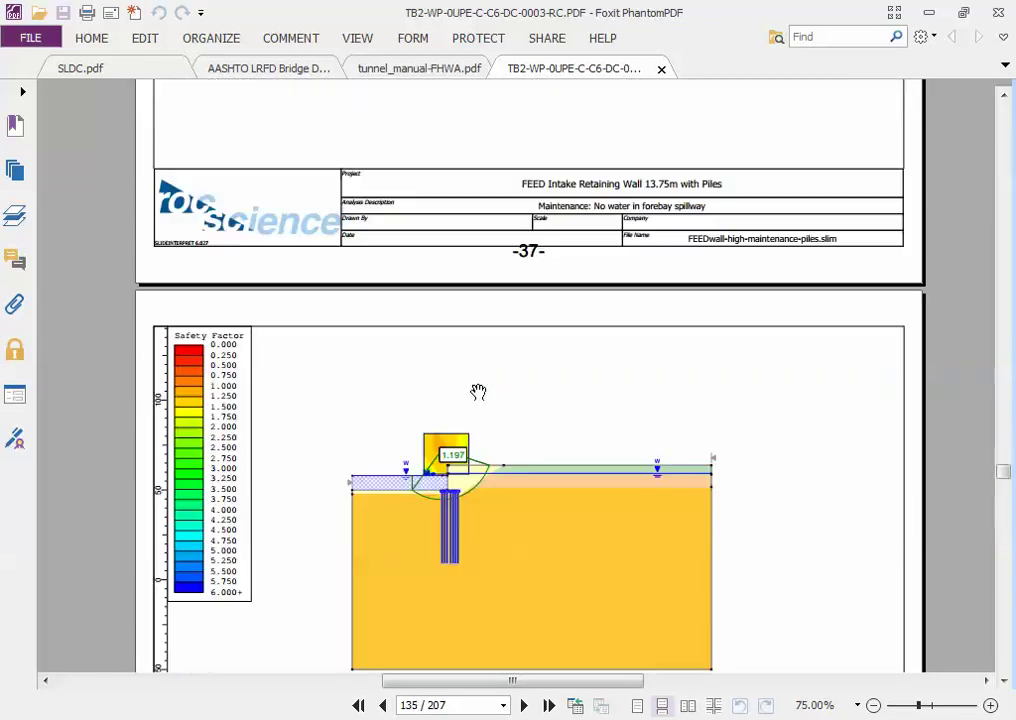
scroll(478, 392, down, 7)
scroll(478, 392, up, 4)
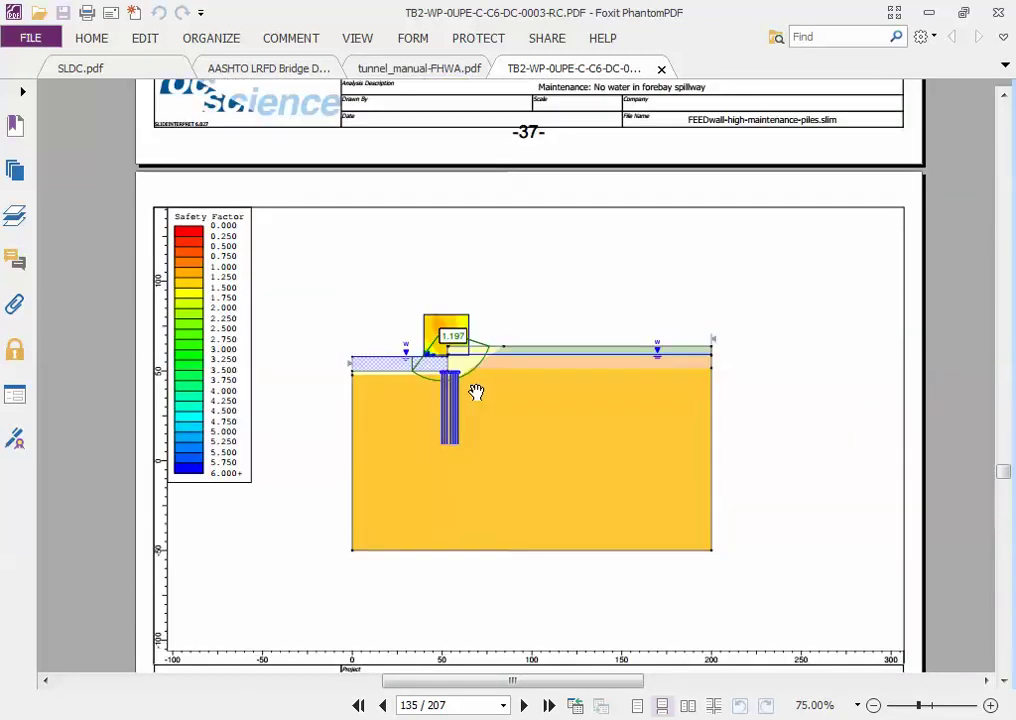
ctrl+scroll(450, 372, up, 1)
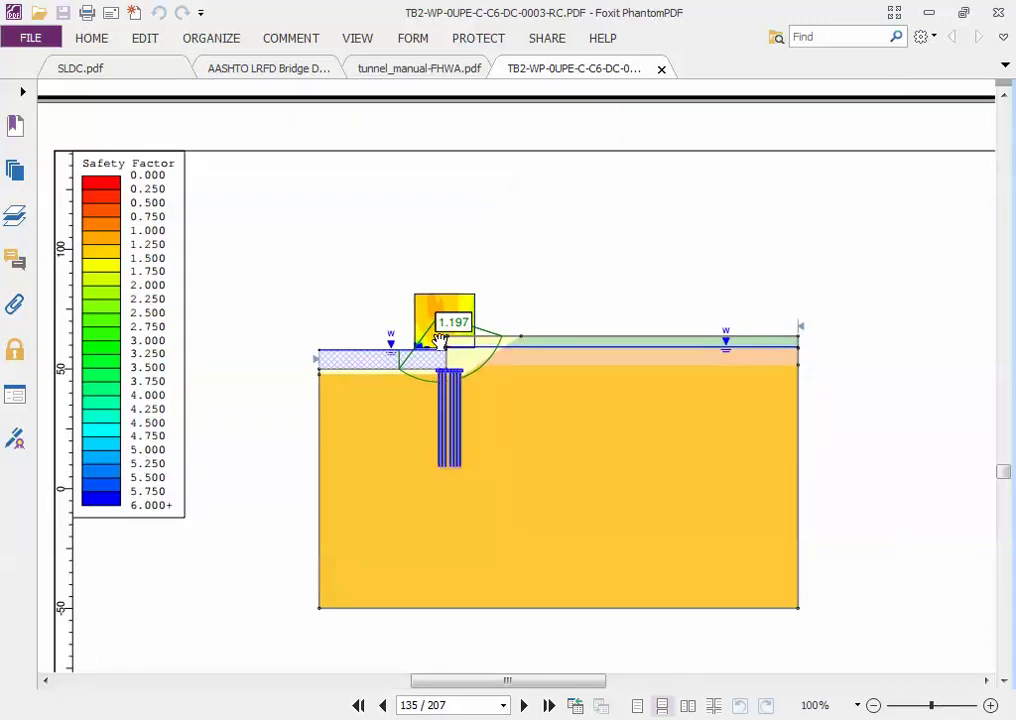
ctrl+scroll(460, 385, up, 4)
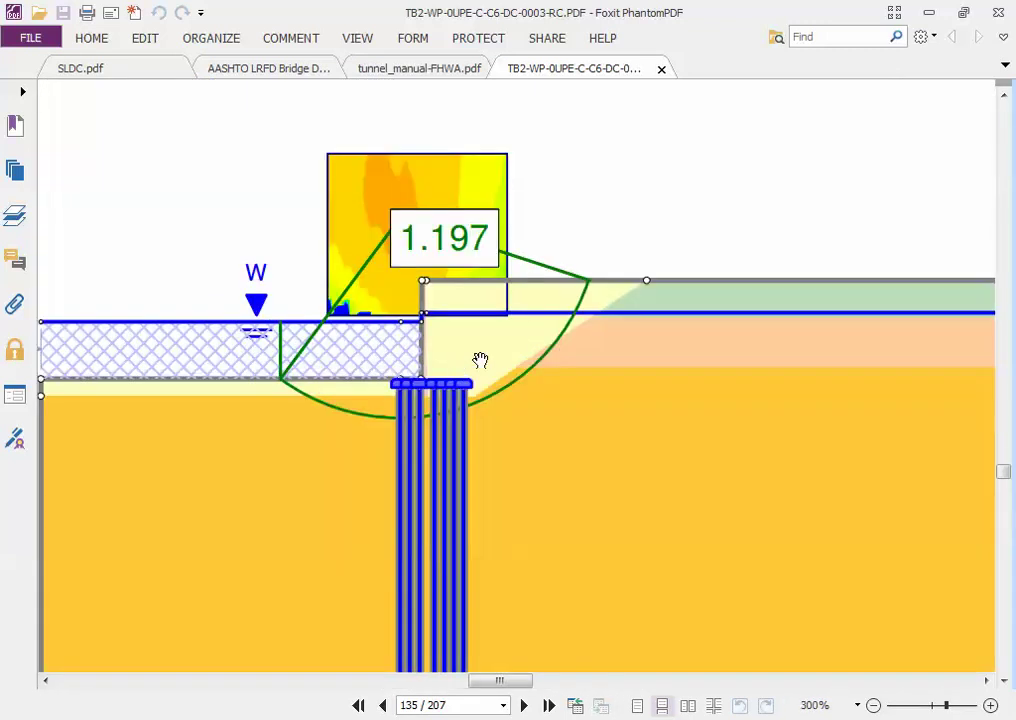
ctrl+scroll(480, 360, down, 2)
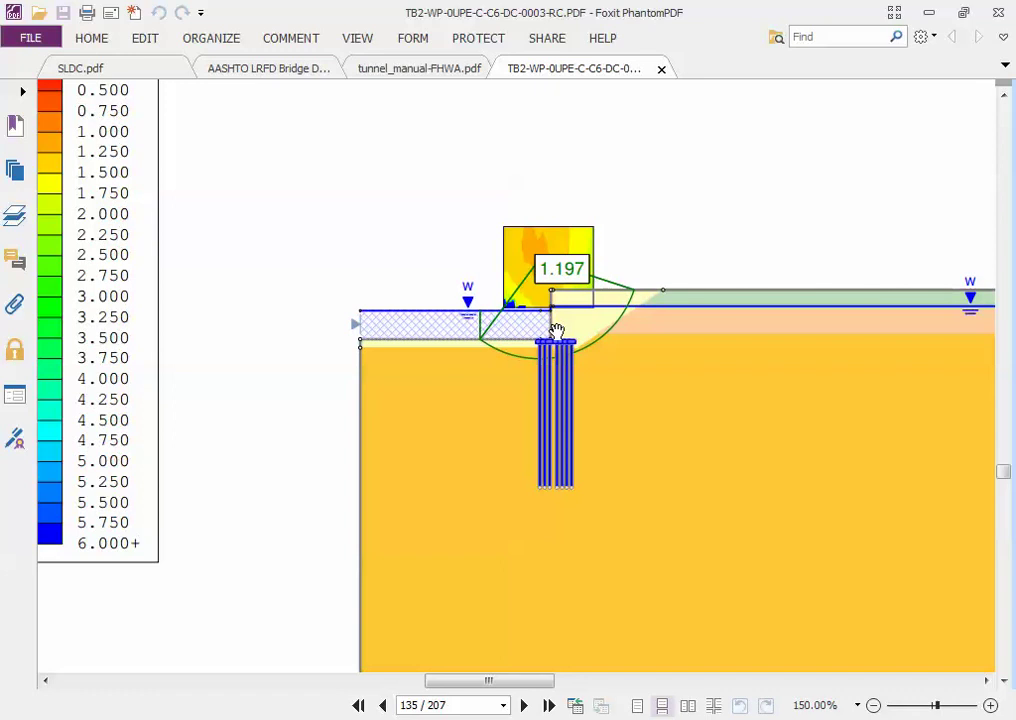
drag(562, 404, 503, 342)
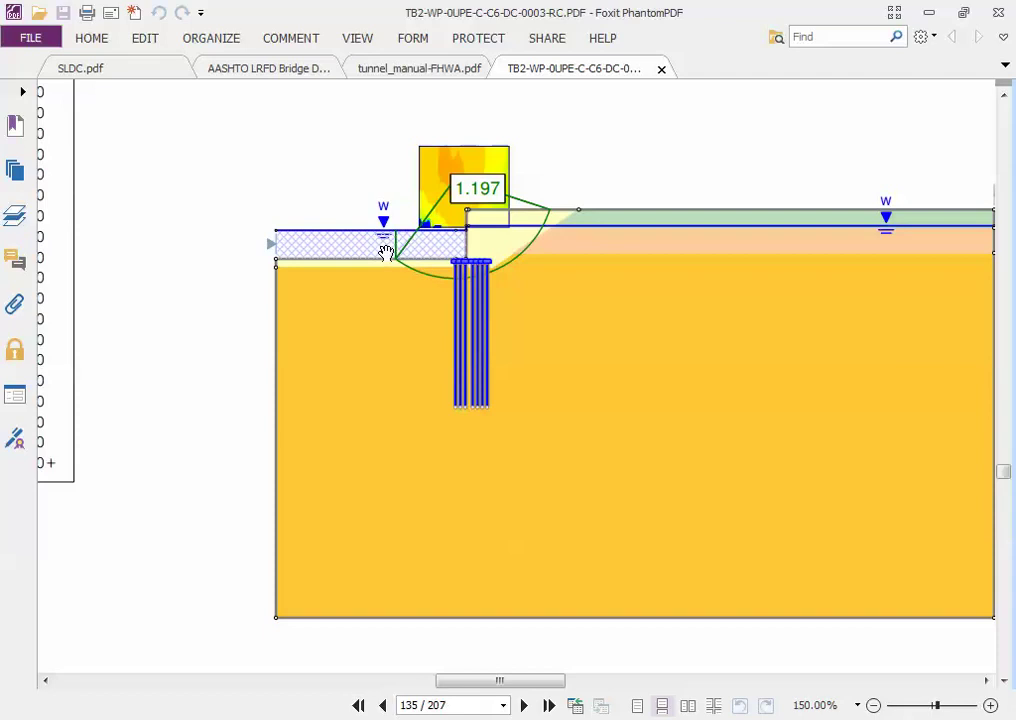
ctrl+scroll(385, 253, down, 1)
scroll(383, 253, down, 10)
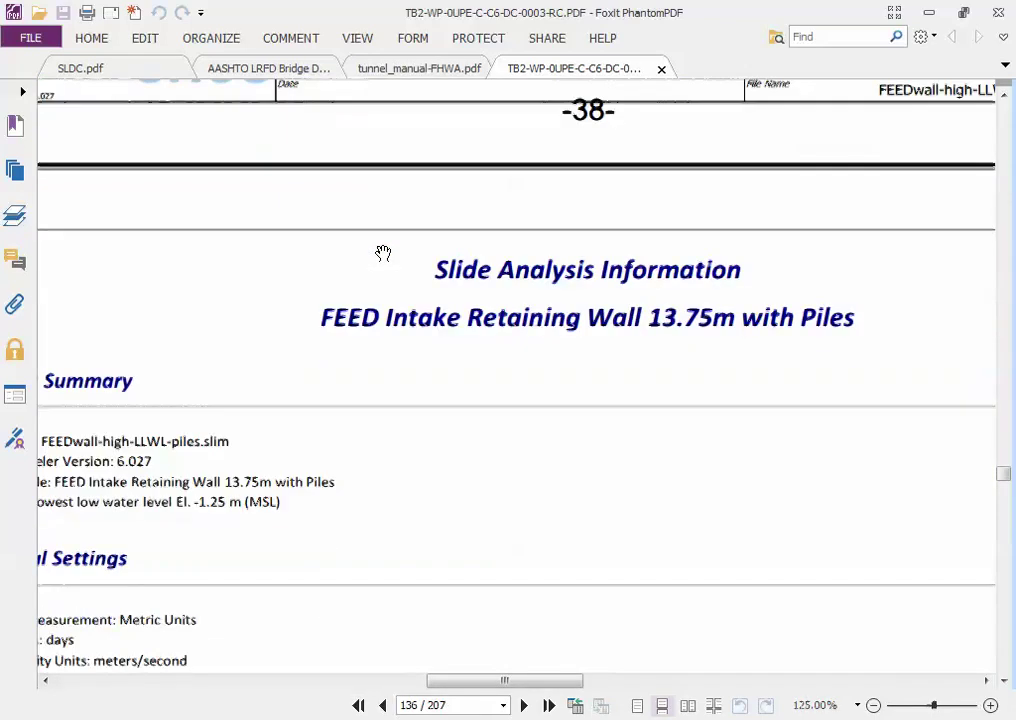
ctrl+scroll(383, 253, down, 1)
scroll(376, 295, down, 15)
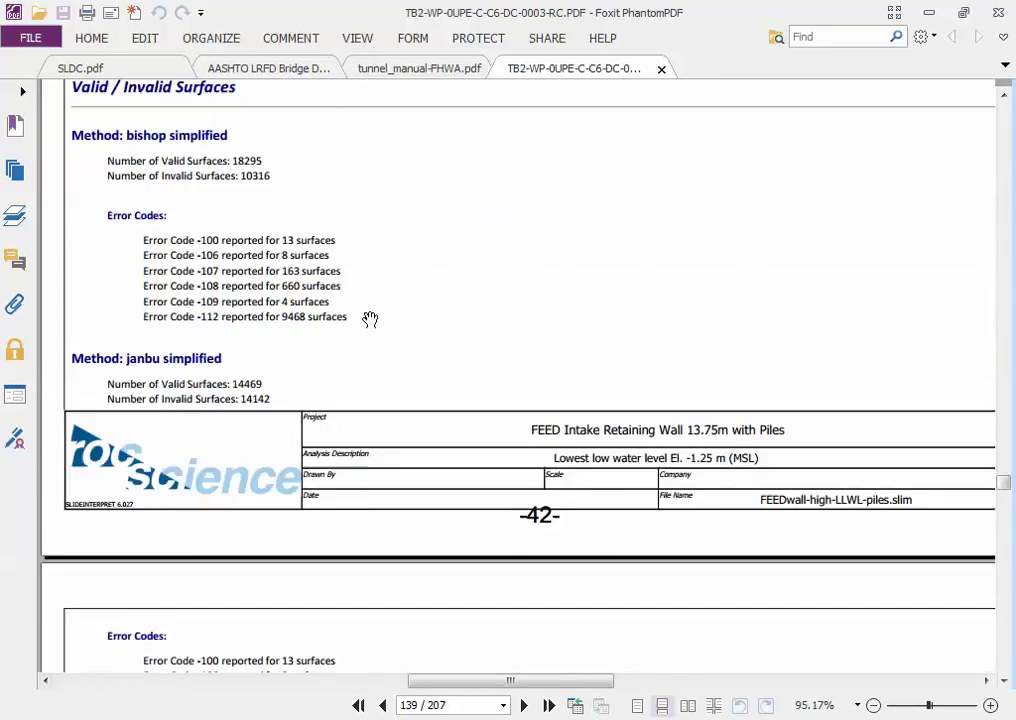
scroll(370, 319, down, 15)
ctrl+scroll(369, 320, down, 2)
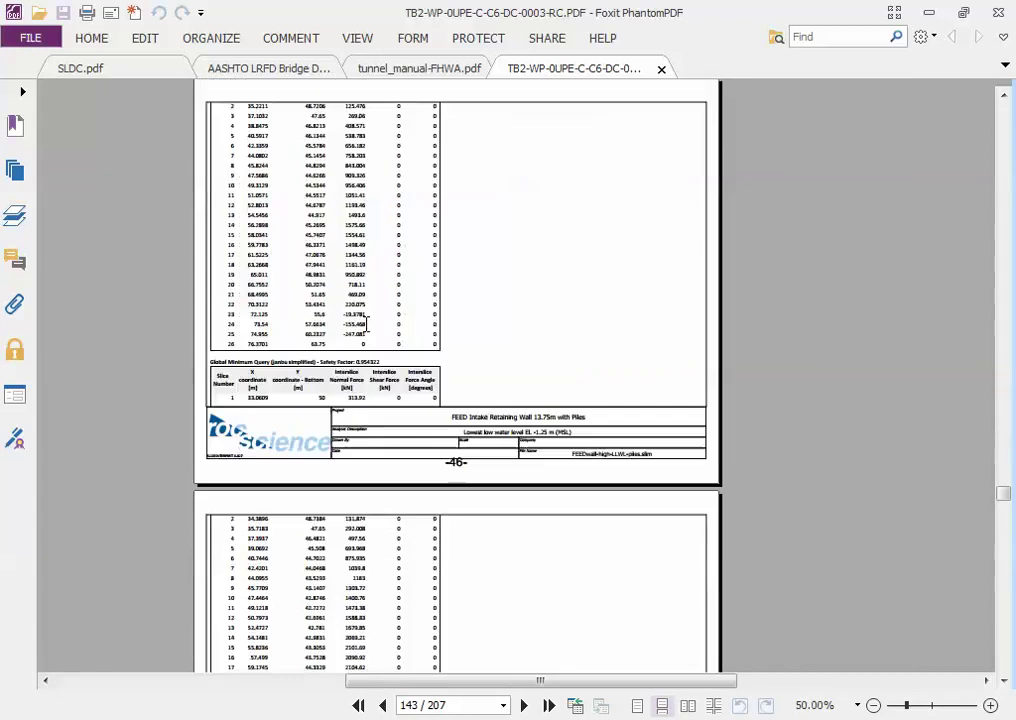
Step: View the site plan and enlarge the stability plot of the final design intake retaining wall with piles towards the river to 125%
scroll(363, 330, down, 20)
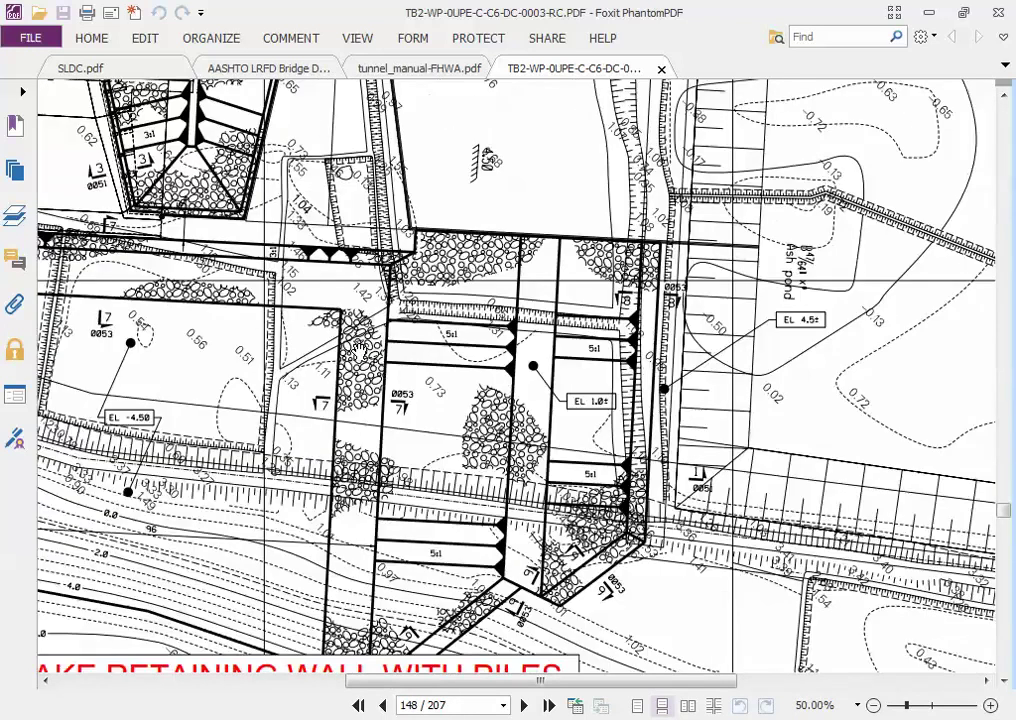
scroll(358, 350, down, 5)
scroll(358, 350, down, 1)
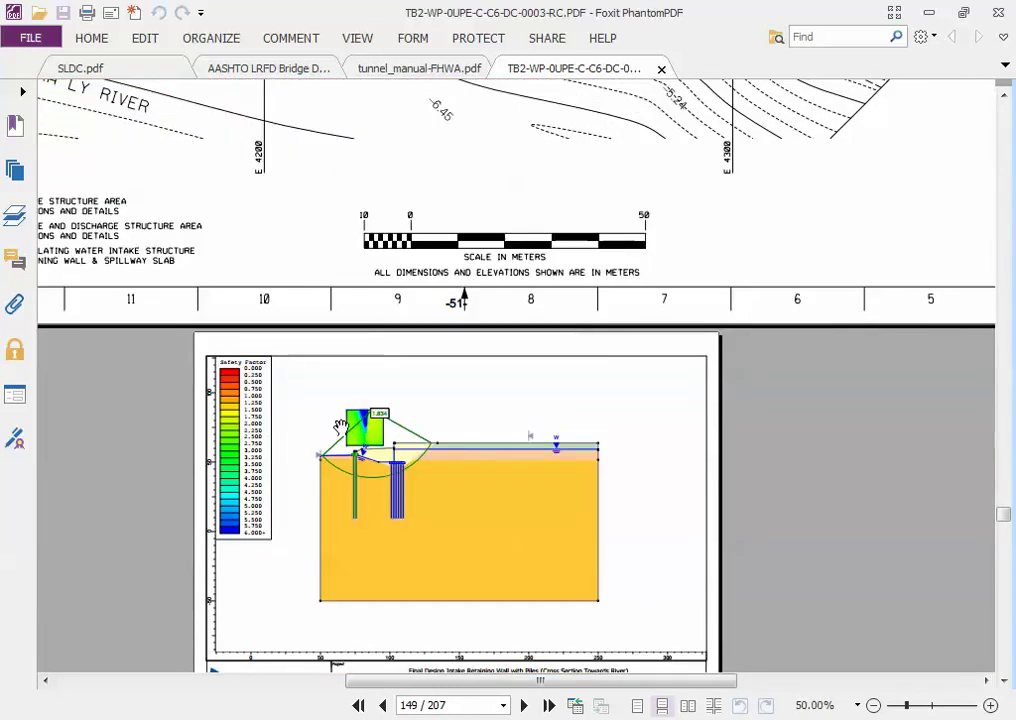
ctrl+scroll(336, 430, up, 3)
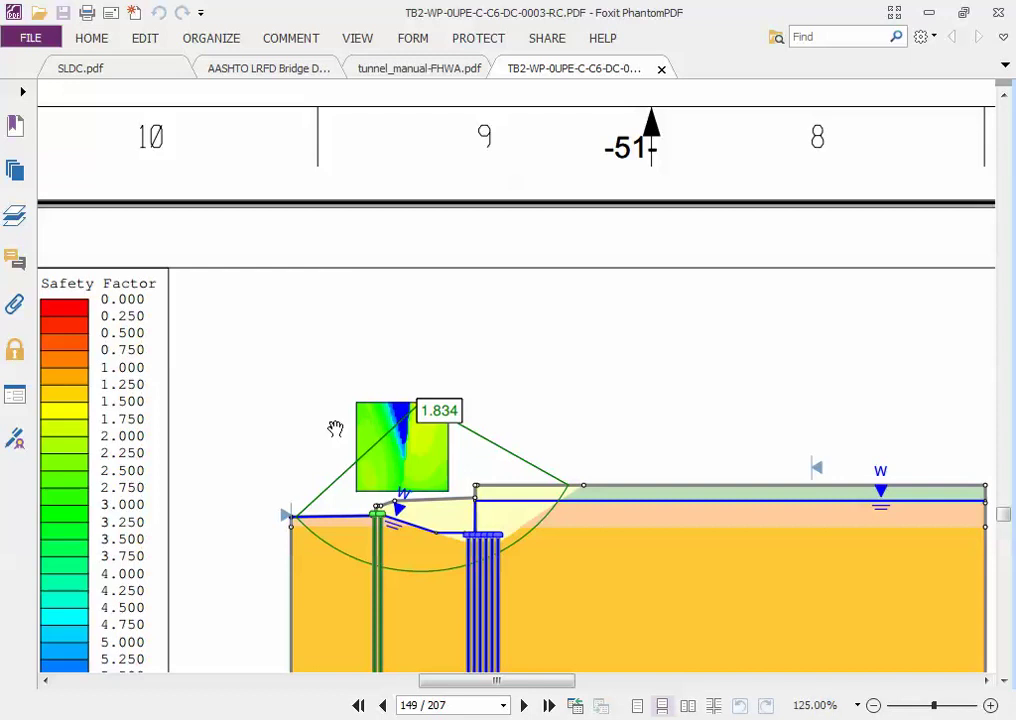
Step: Examine the safety factor plot, slice data and boundary tables of the river-side piled retaining wall in the maintenance case
drag(324, 441, 362, 305)
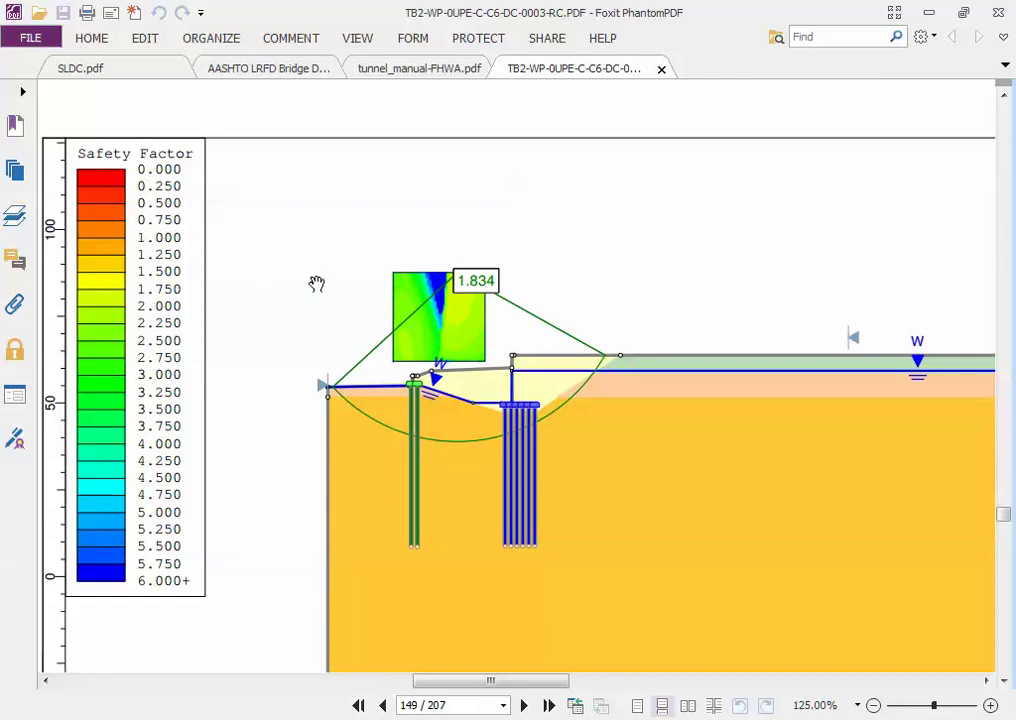
ctrl+scroll(310, 290, down, 2)
scroll(336, 356, down, 20)
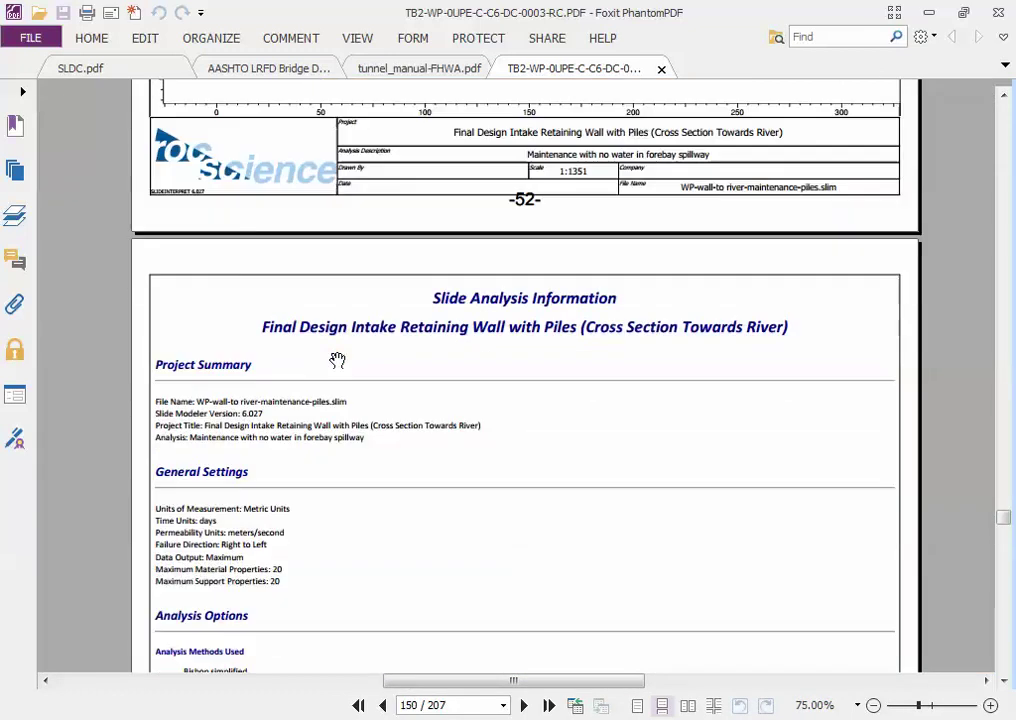
scroll(341, 360, down, 20)
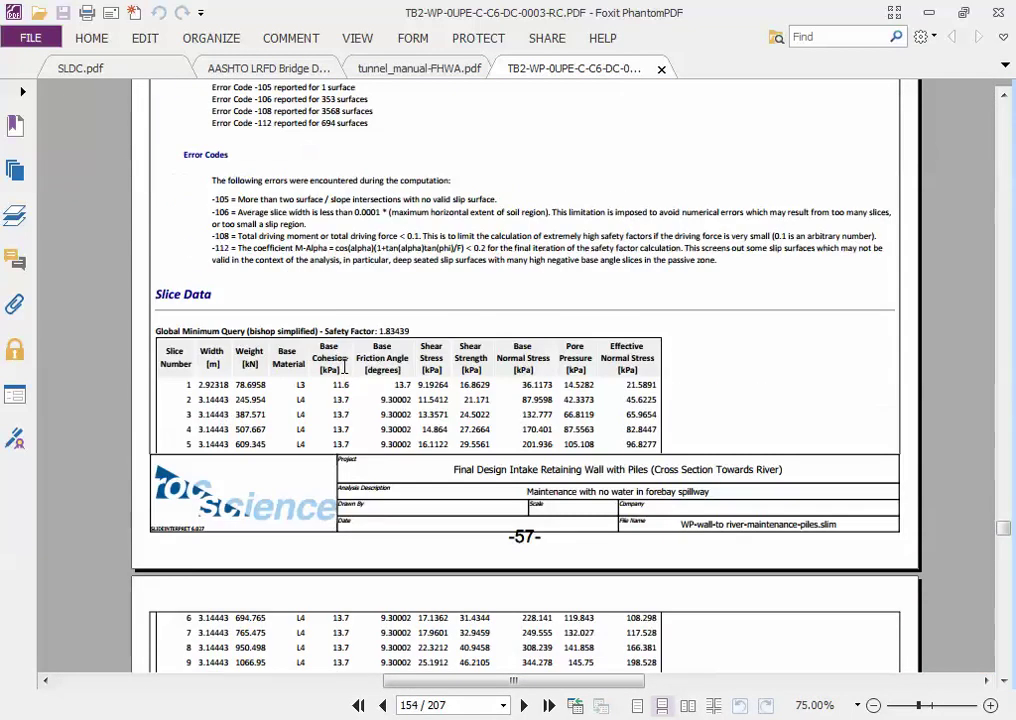
scroll(341, 373, down, 20)
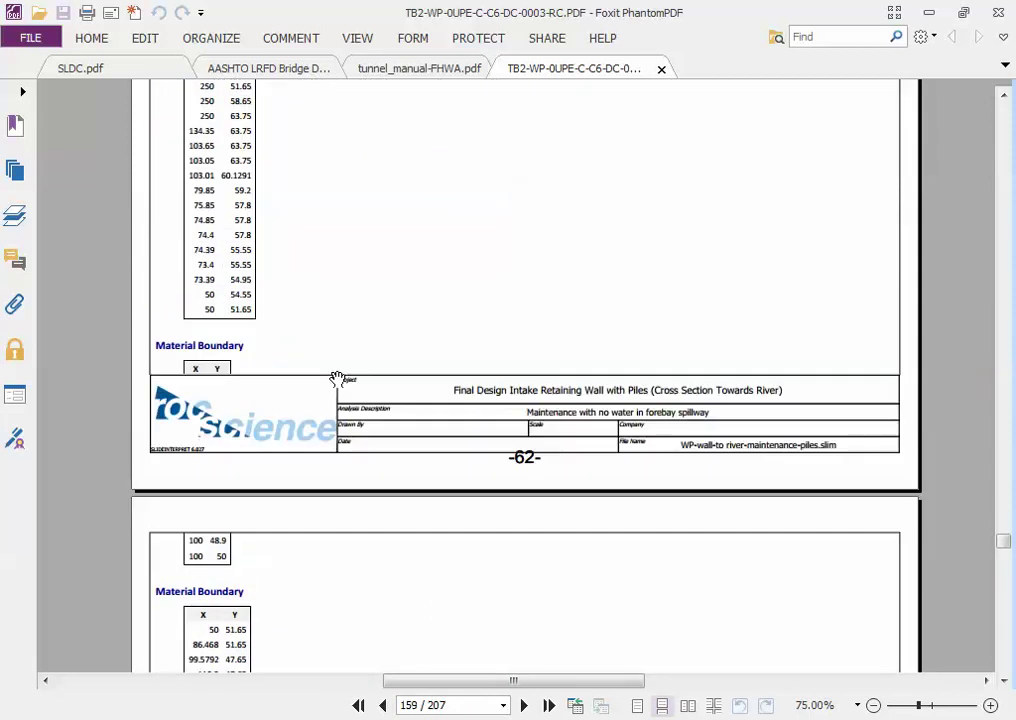
scroll(338, 377, down, 7)
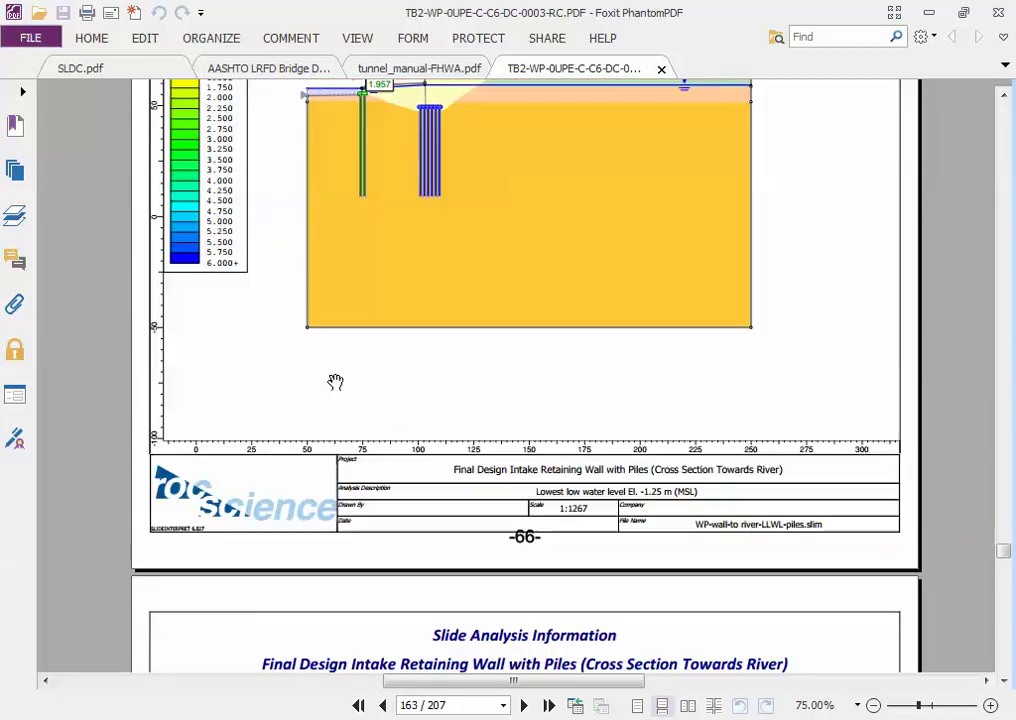
Step: Examine the stability plot, material properties and slice data of the river-side piled wall at lowest low water level
scroll(336, 381, up, 2)
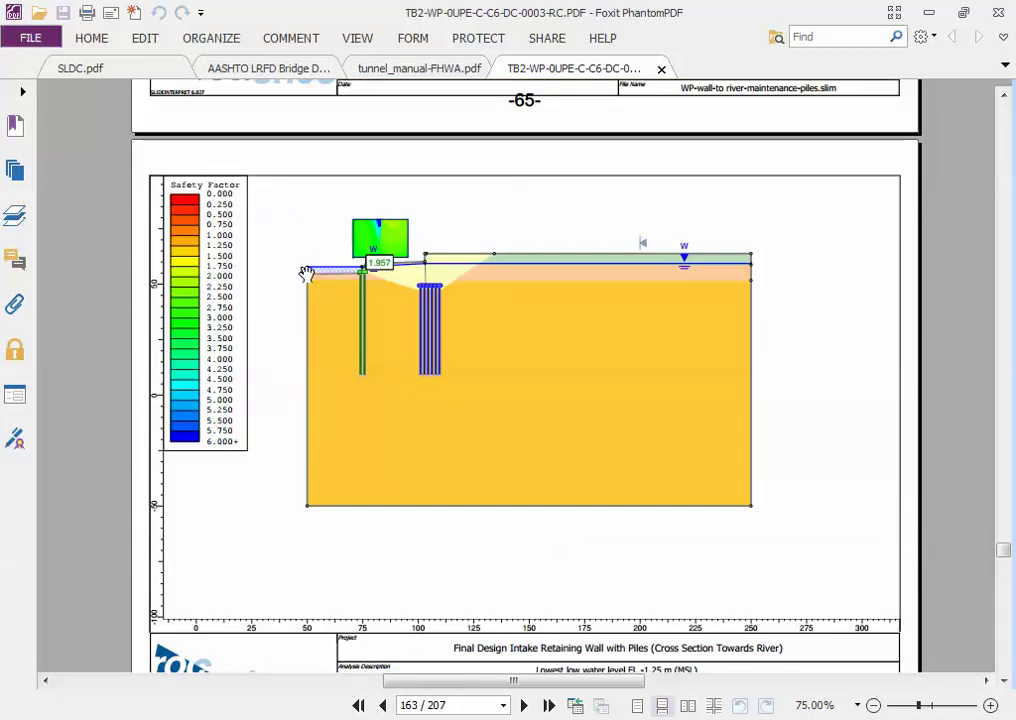
scroll(306, 274, down, 4)
scroll(327, 337, down, 20)
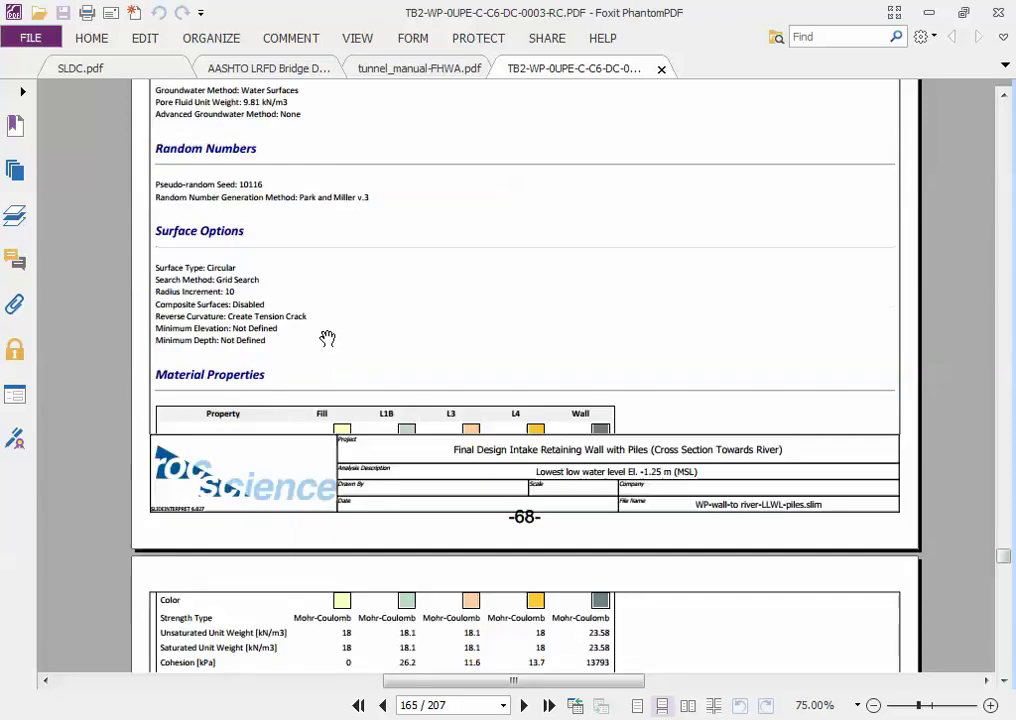
scroll(325, 342, down, 20)
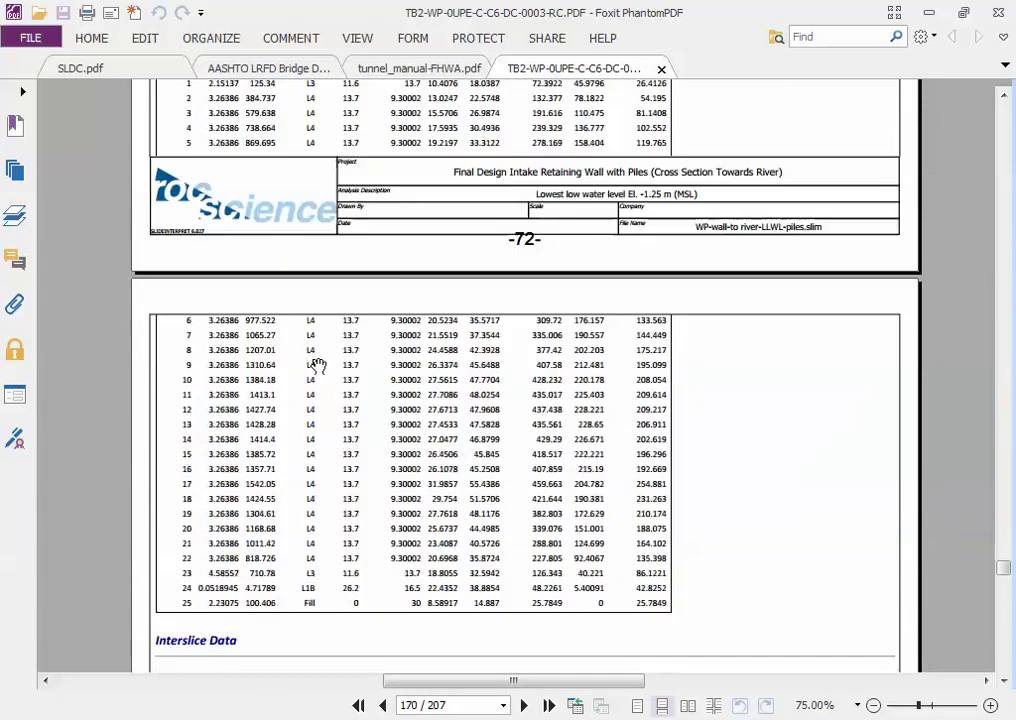
scroll(311, 375, down, 20)
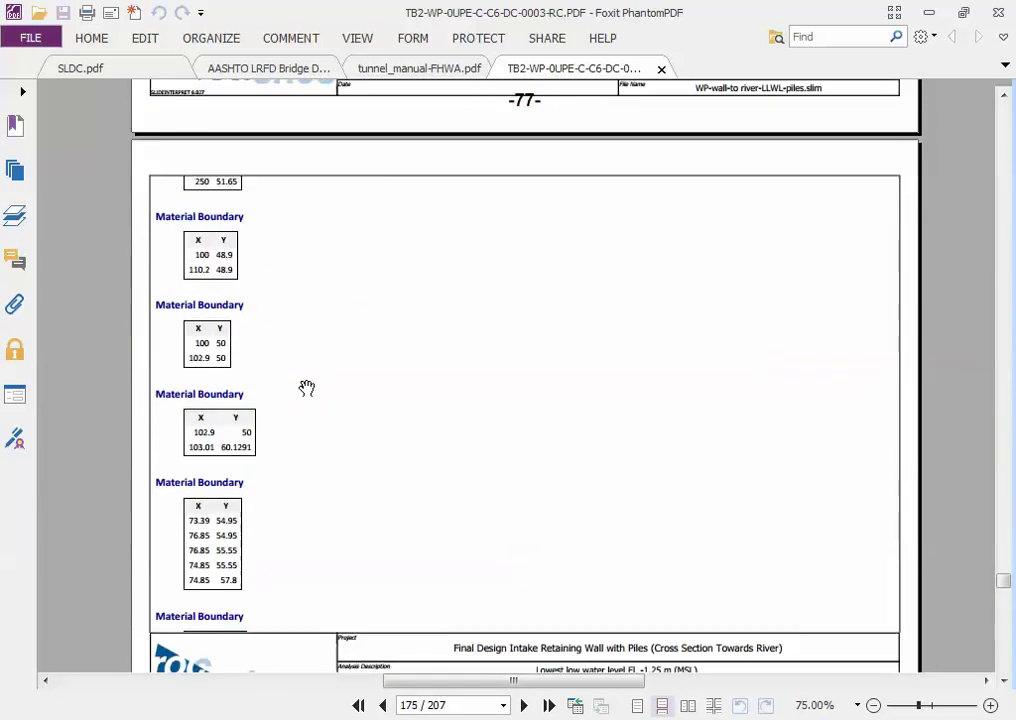
scroll(302, 396, up, 3)
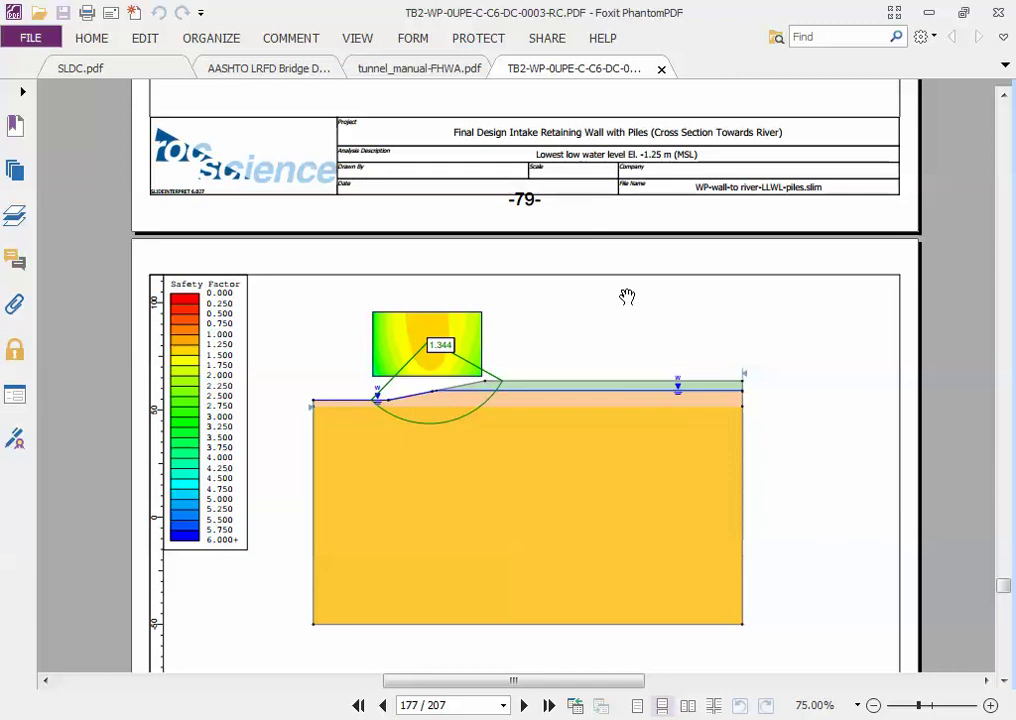
Step: Inspect the safety factor plot of the slope section without piles on page 177 of the report
scroll(628, 295, up, 5)
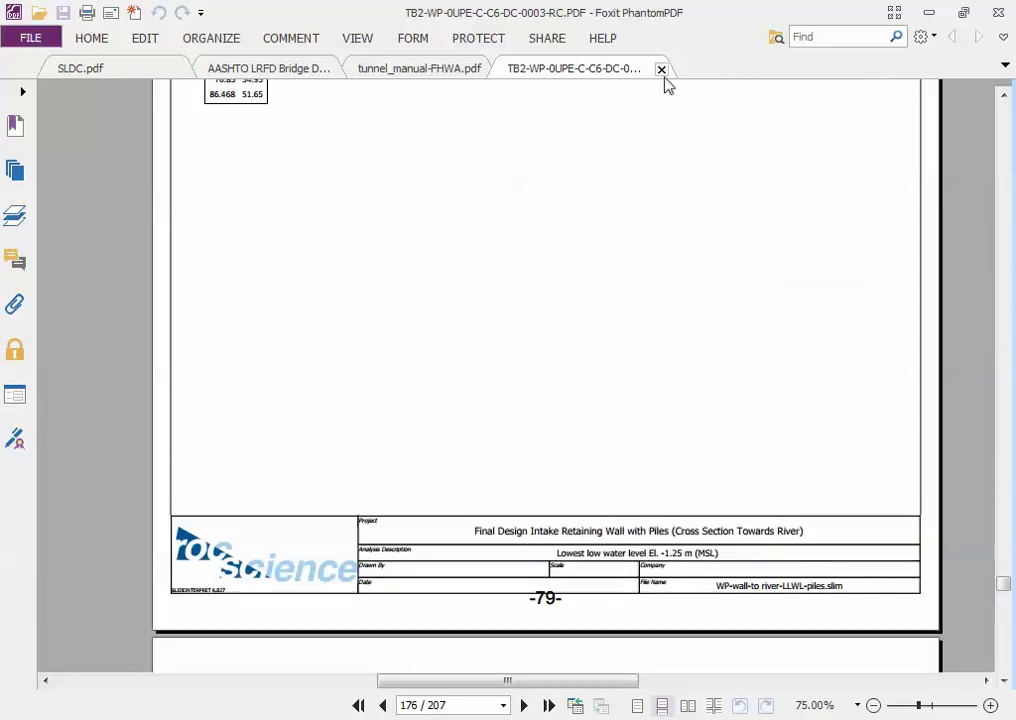
scroll(517, 343, down, 5)
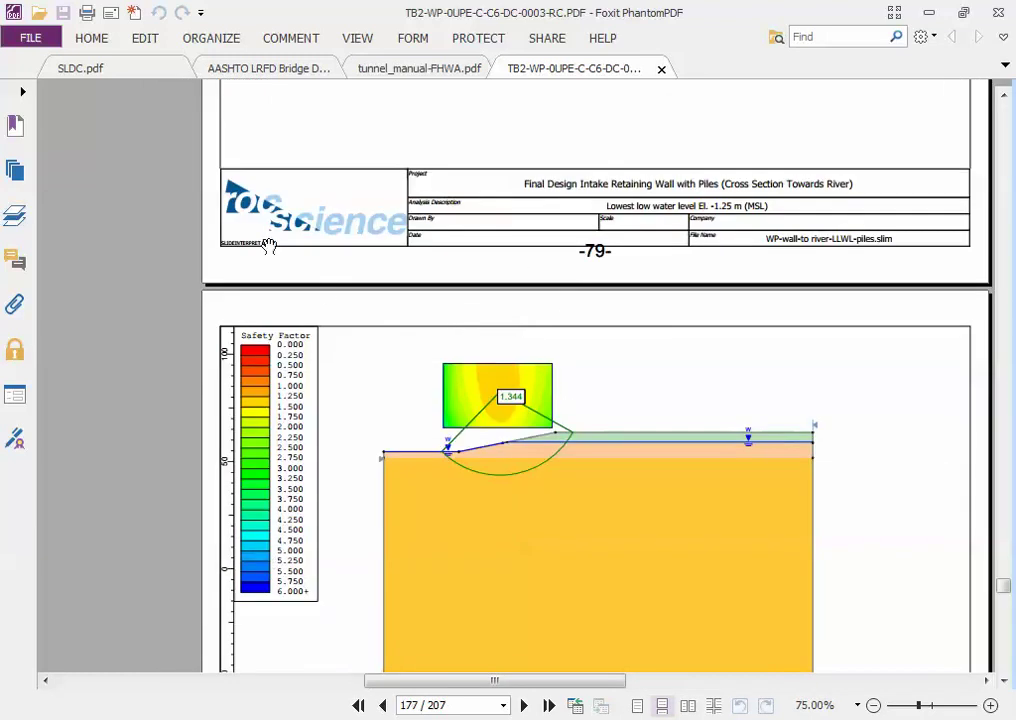
ctrl+scroll(253, 231, up, 2)
ctrl+scroll(253, 231, up, 2)
ctrl+scroll(254, 222, down, 3)
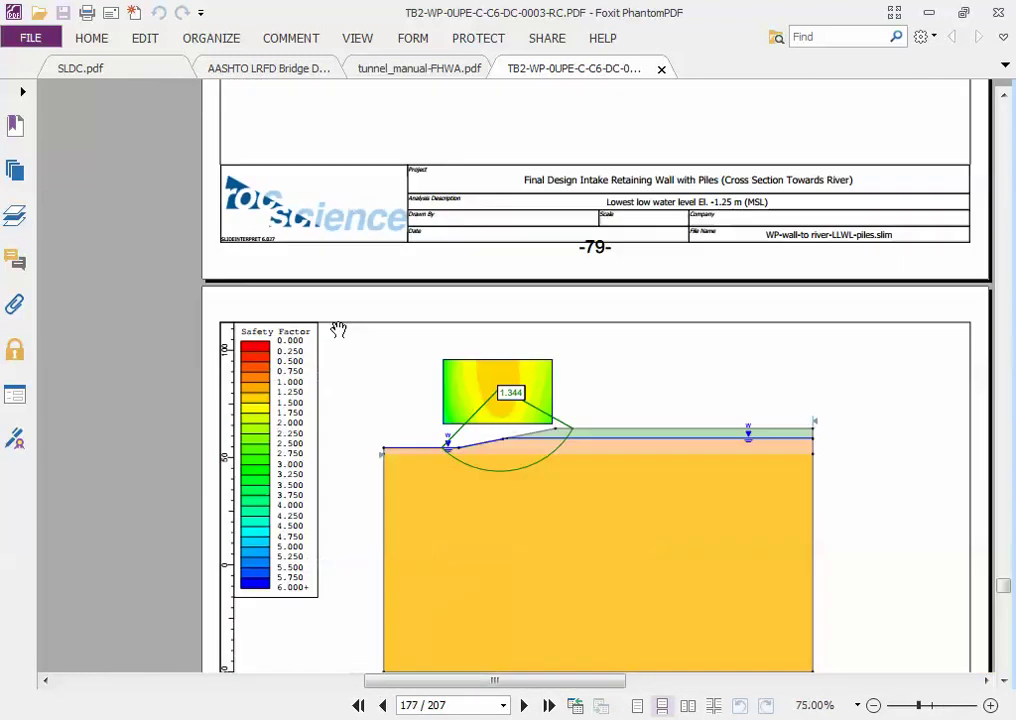
scroll(415, 431, down, 4)
ctrl+scroll(397, 454, down, 1)
Step: Switch to Plaxis 3D Tunnel Calculations, review the multipliers of the phi/c reduction phase and open its output
key(alt+Tab)
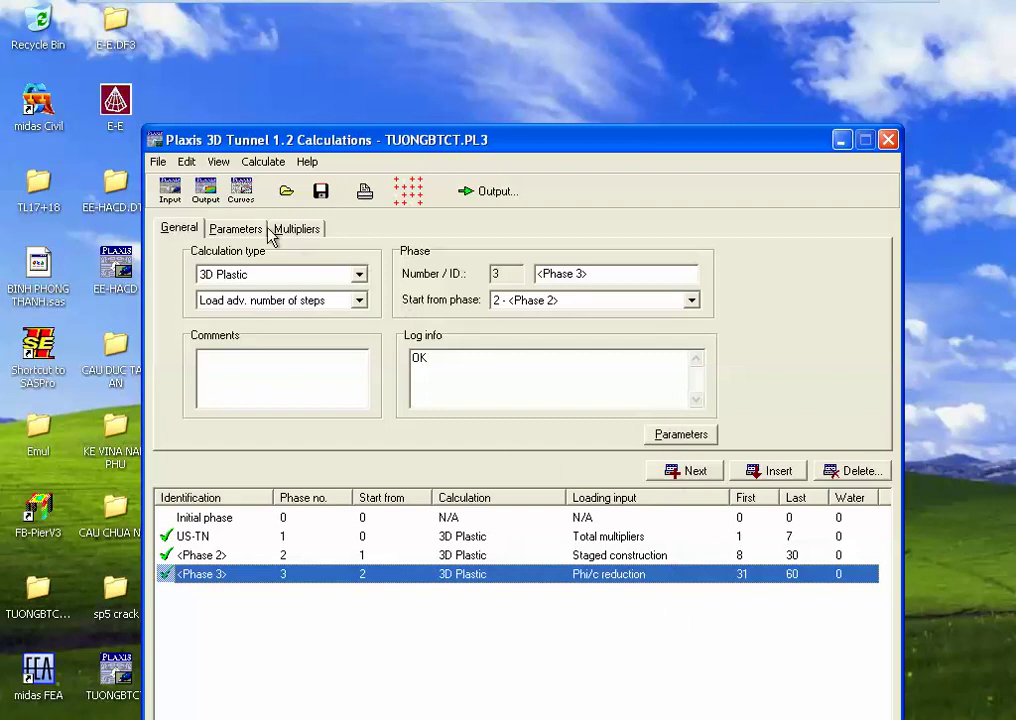
click(236, 229)
click(305, 236)
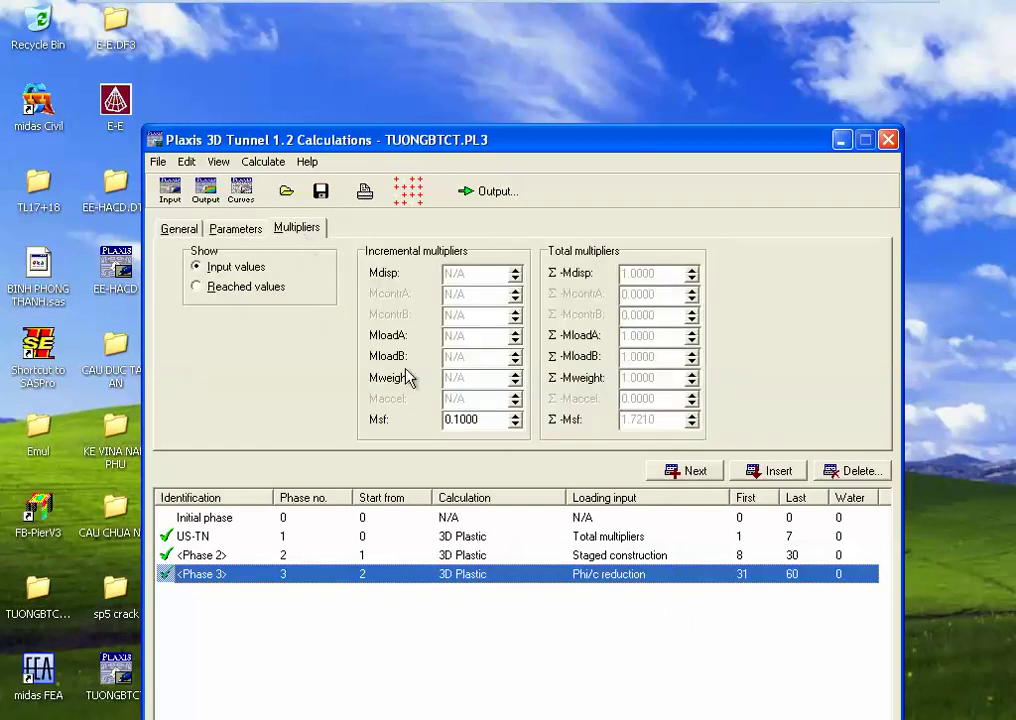
click(500, 642)
click(474, 578)
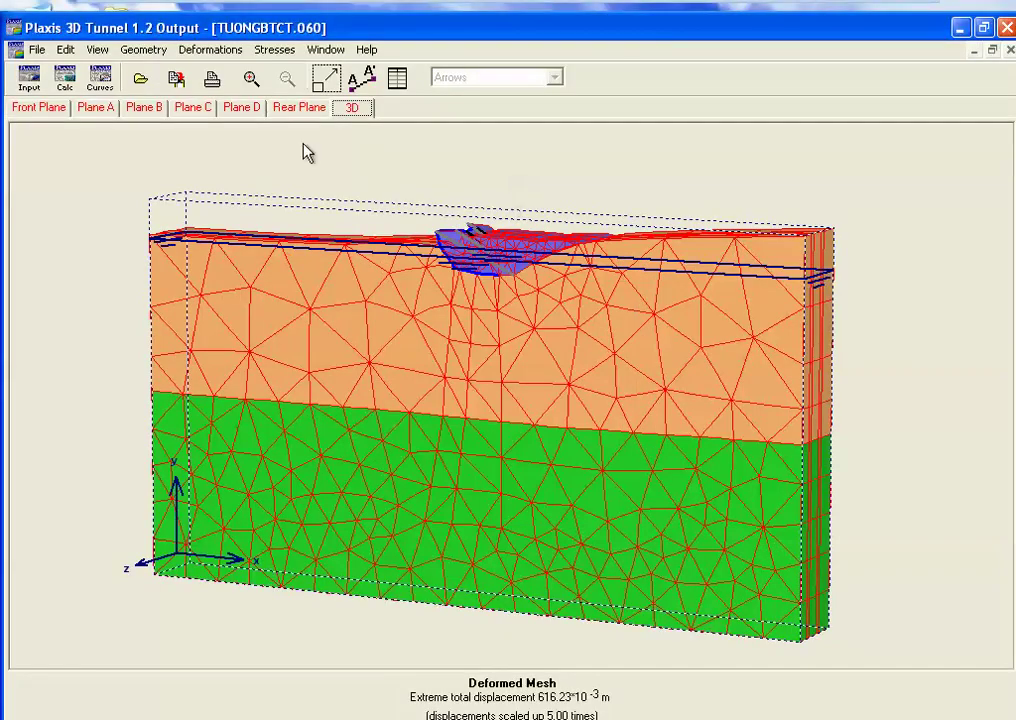
Step: Display the total incremental displacements of the phi/c reduction phase as shadings
click(195, 53)
click(232, 163)
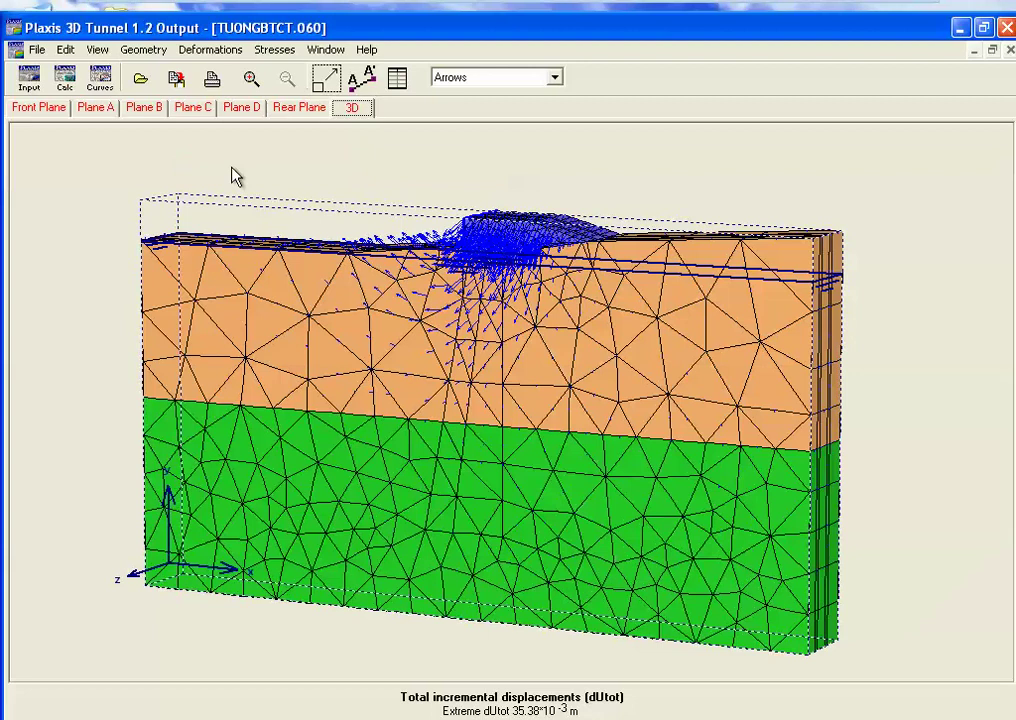
click(472, 86)
click(470, 122)
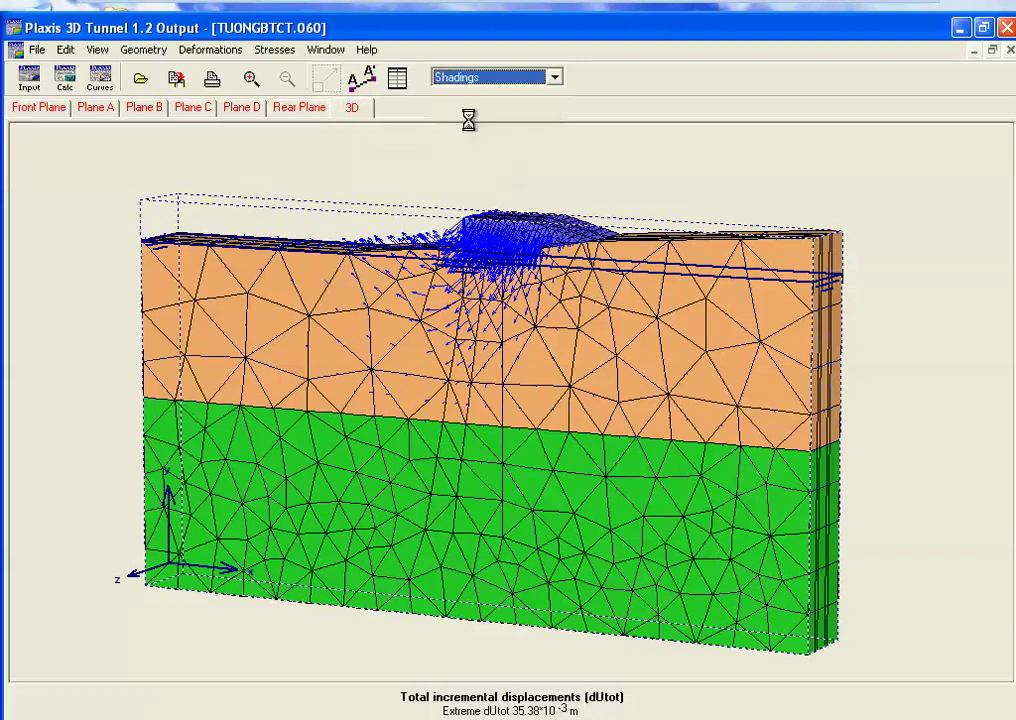
Step: Inspect the incremental displacement shadings around the wall and piles on Plane D and Plane C
click(241, 108)
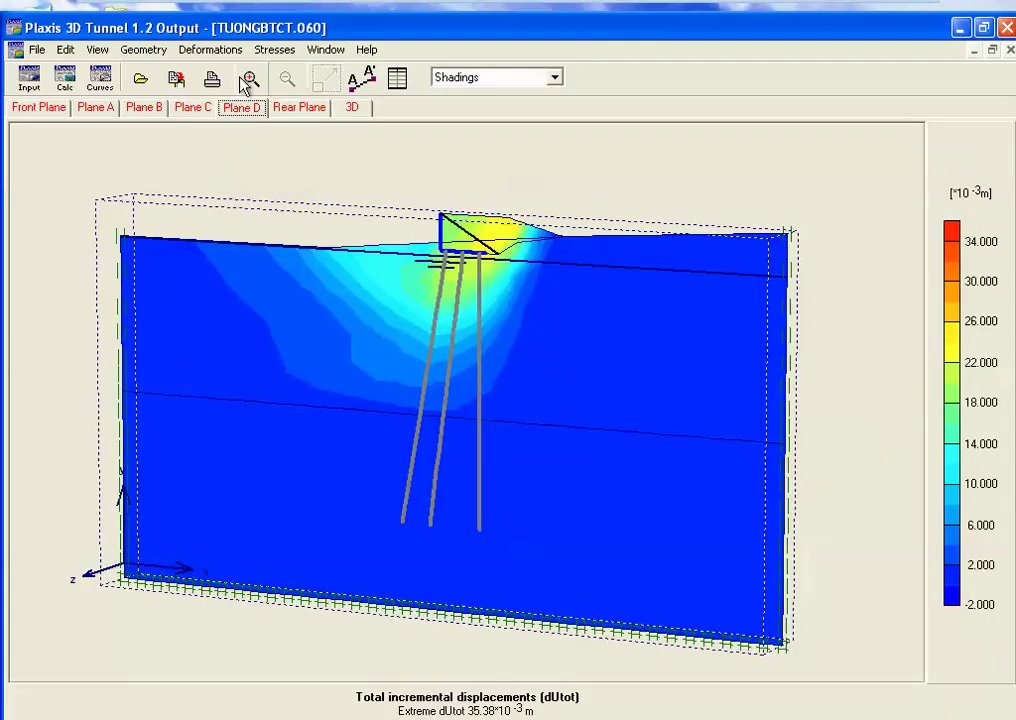
drag(363, 159, 679, 464)
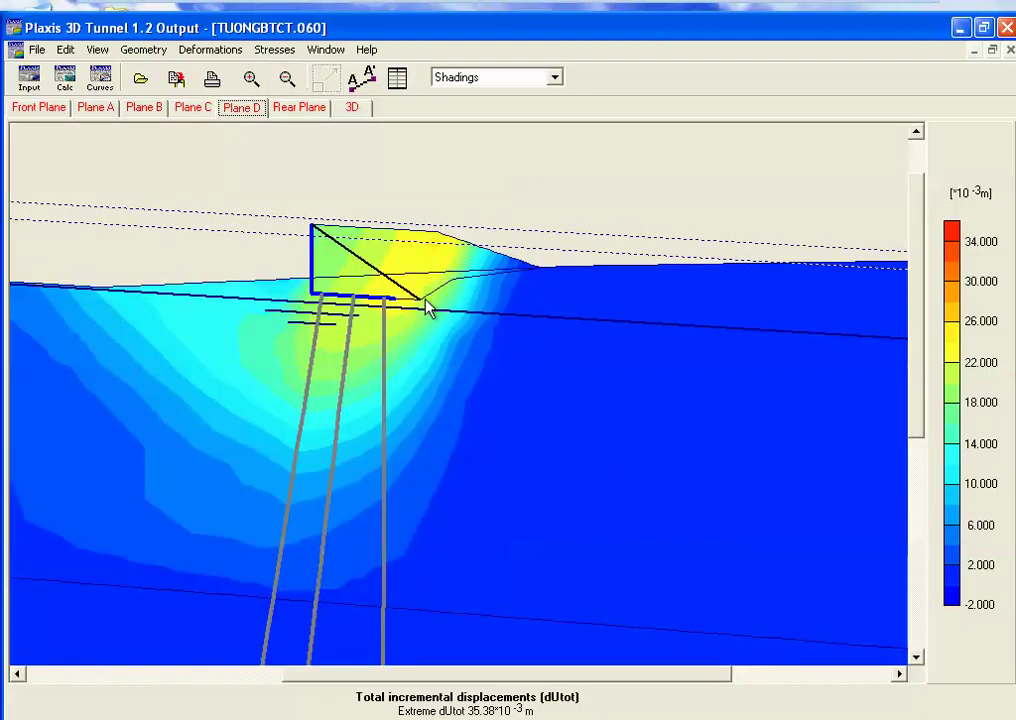
drag(267, 200, 499, 356)
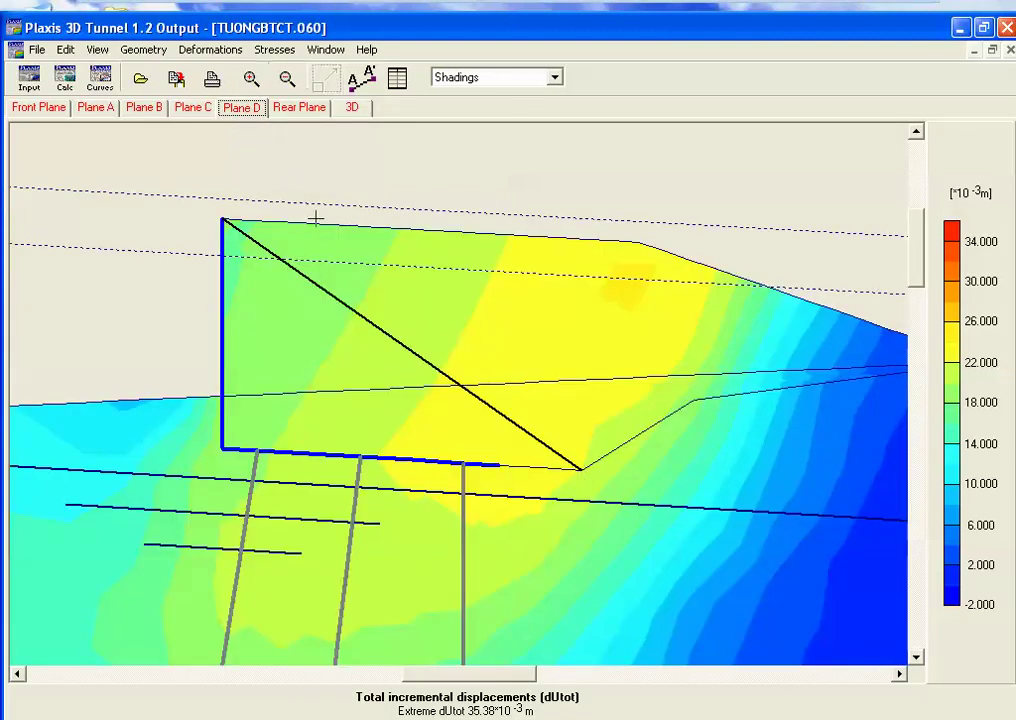
click(195, 108)
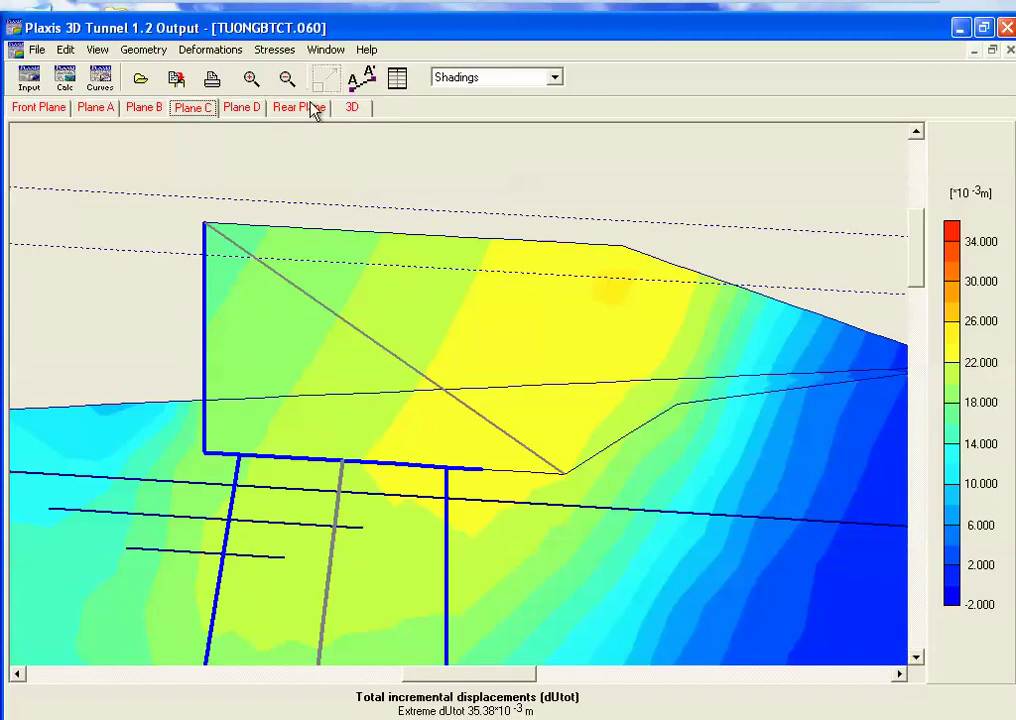
click(287, 80)
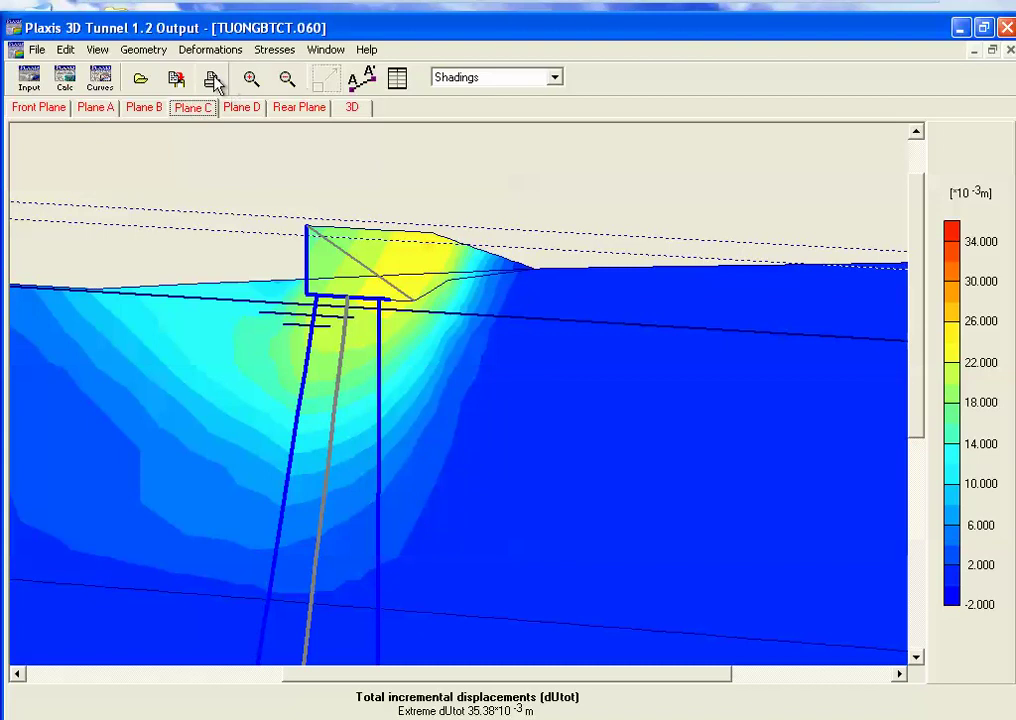
Step: Check the strength reduction factor among the multipliers in the calculation information for the final step
click(150, 50)
mouse_move(221, 52)
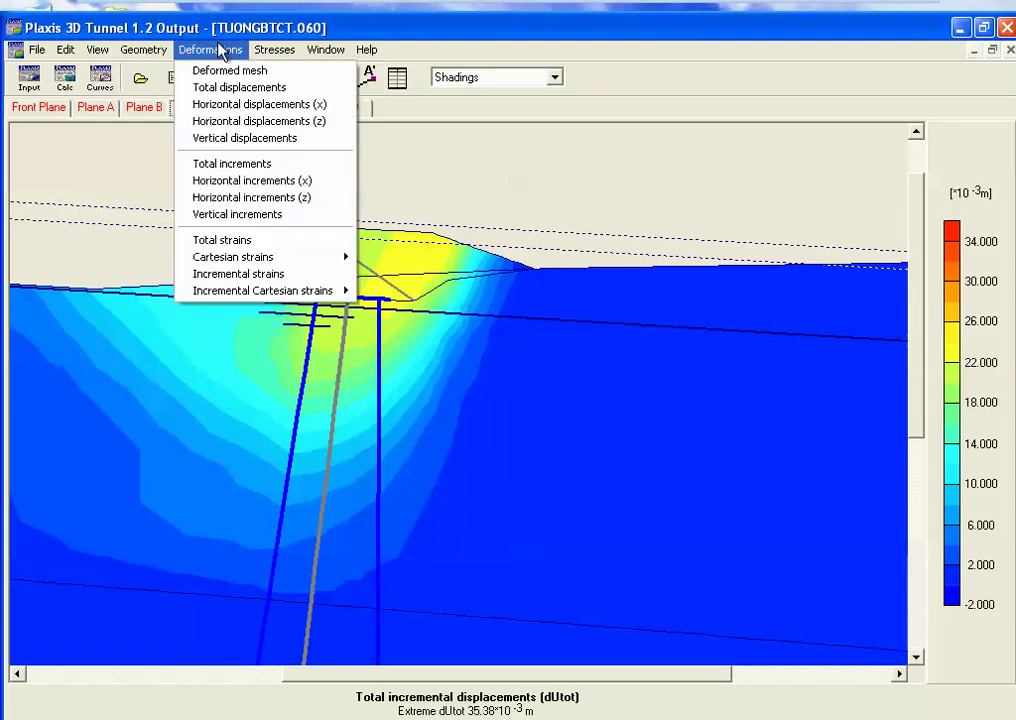
mouse_move(92, 49)
click(158, 334)
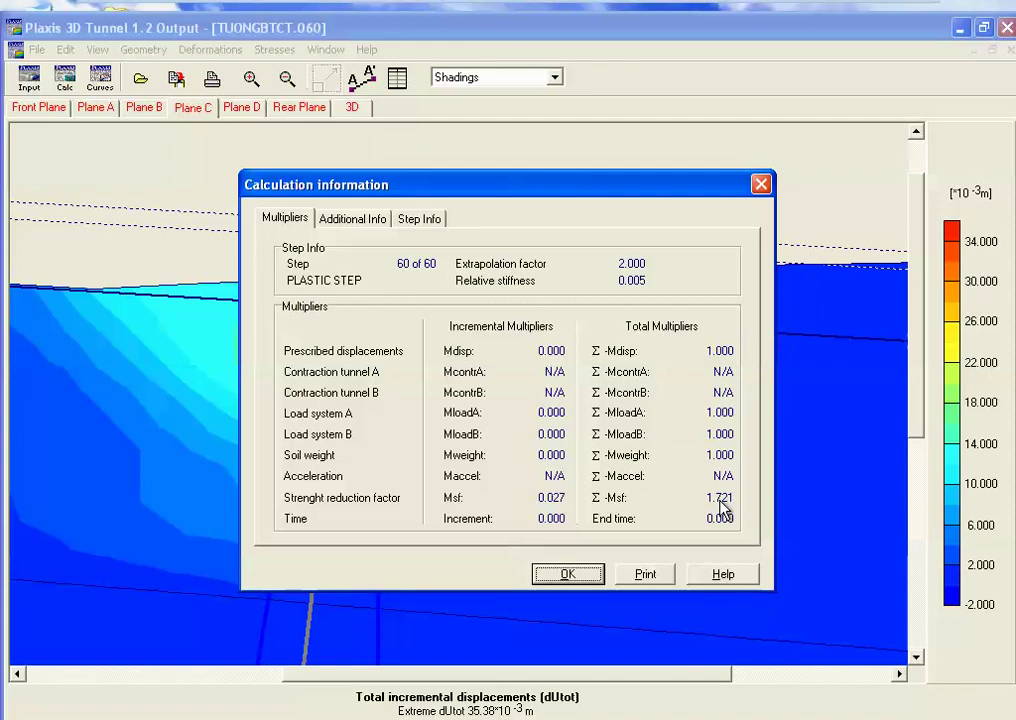
click(588, 578)
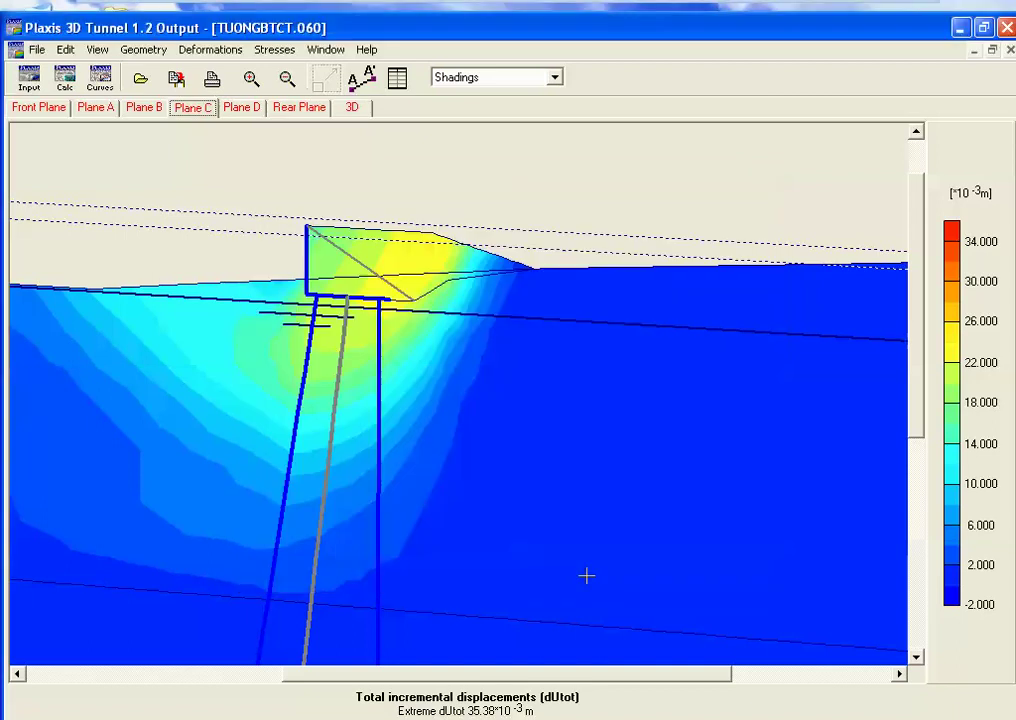
Step: Restore the full Plane C view, minimise the virtual machine and PDF windows, and show the hidden tray icons
click(287, 79)
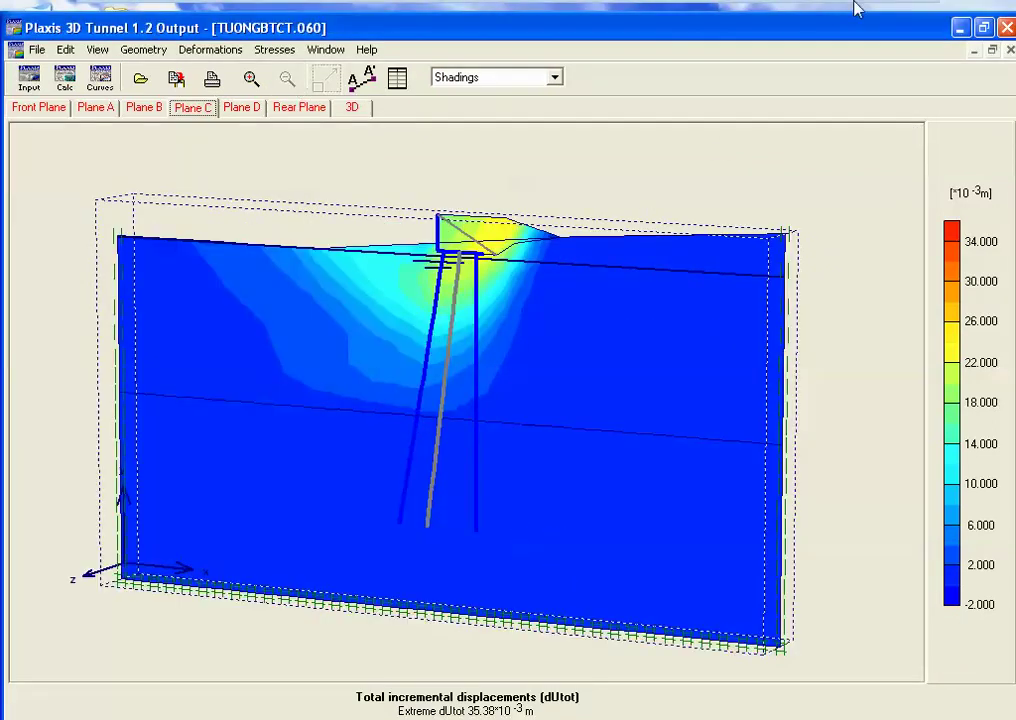
mouse_move(831, 22)
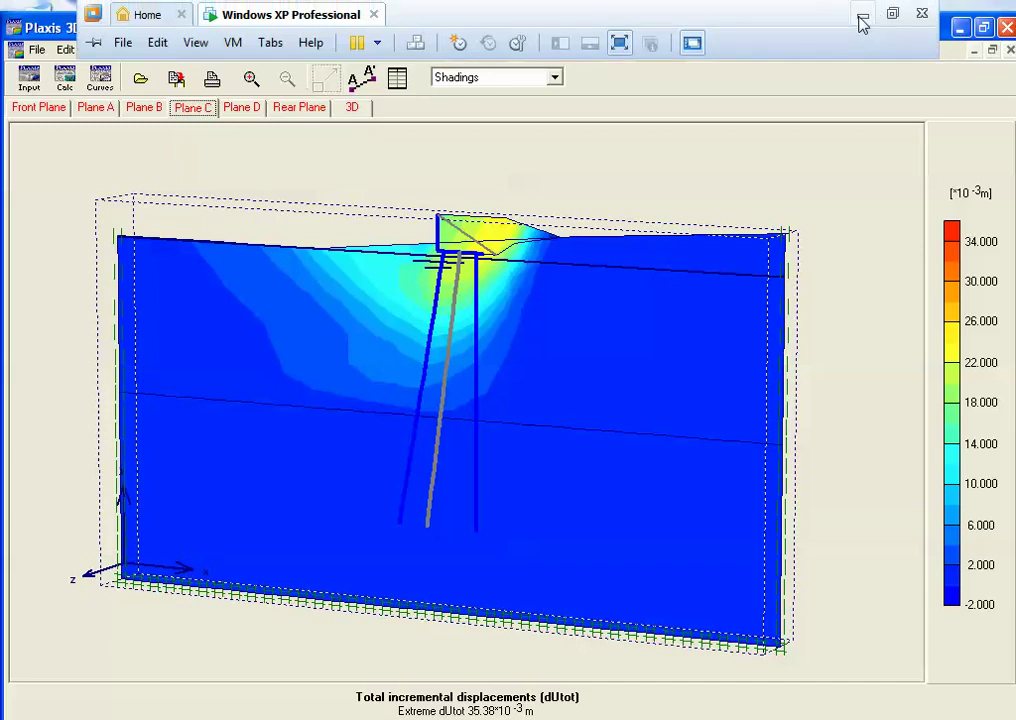
click(862, 17)
click(933, 13)
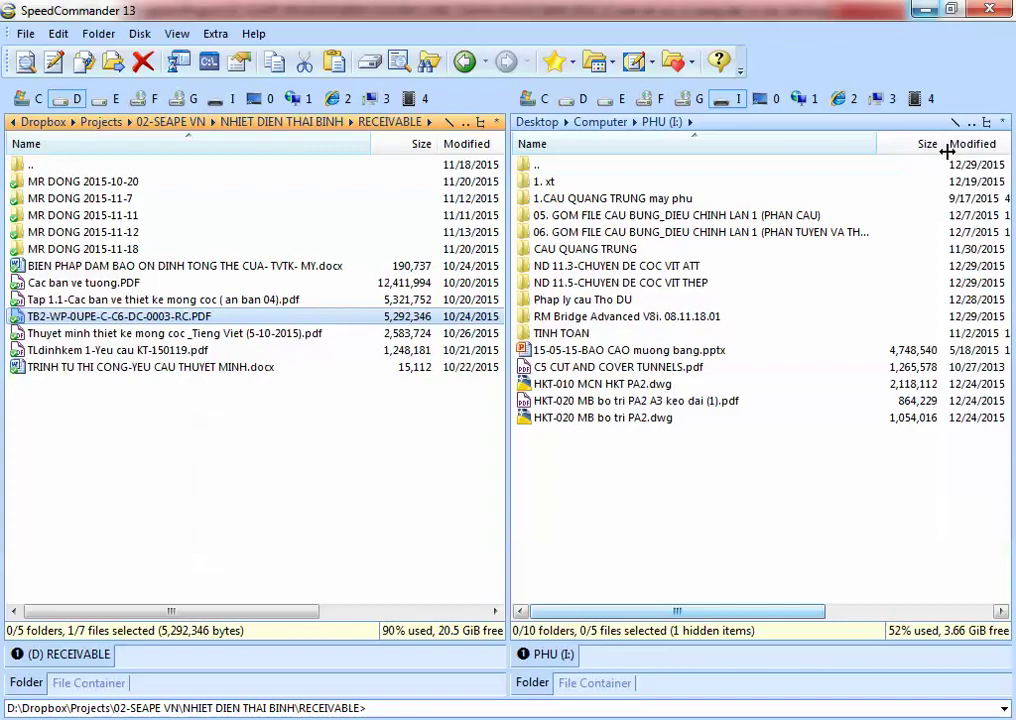
click(795, 718)
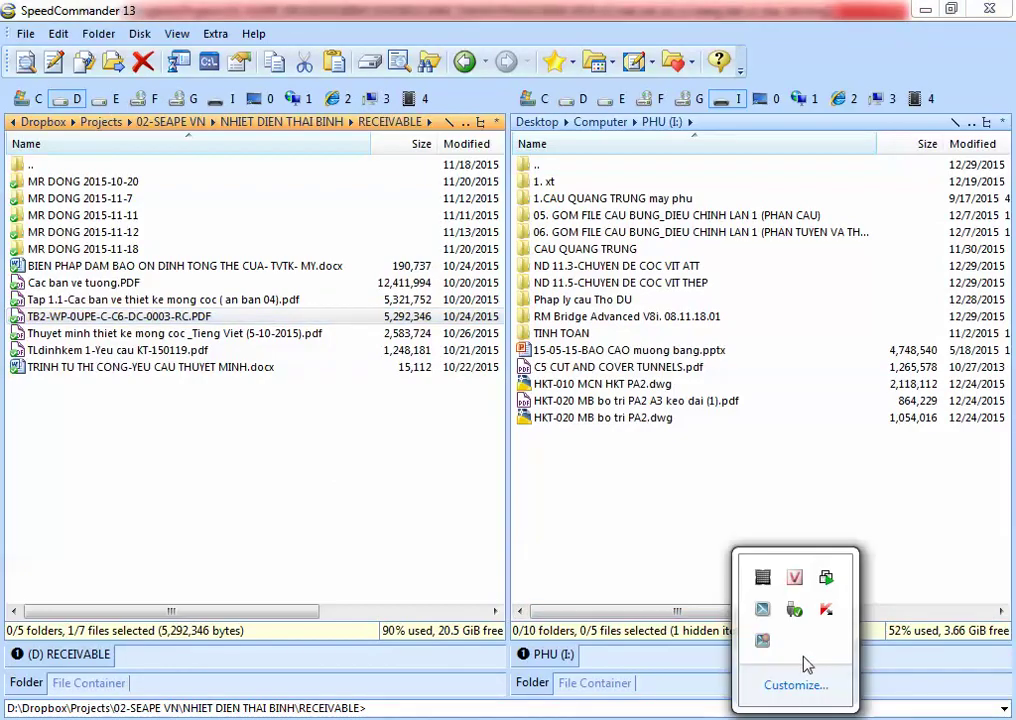